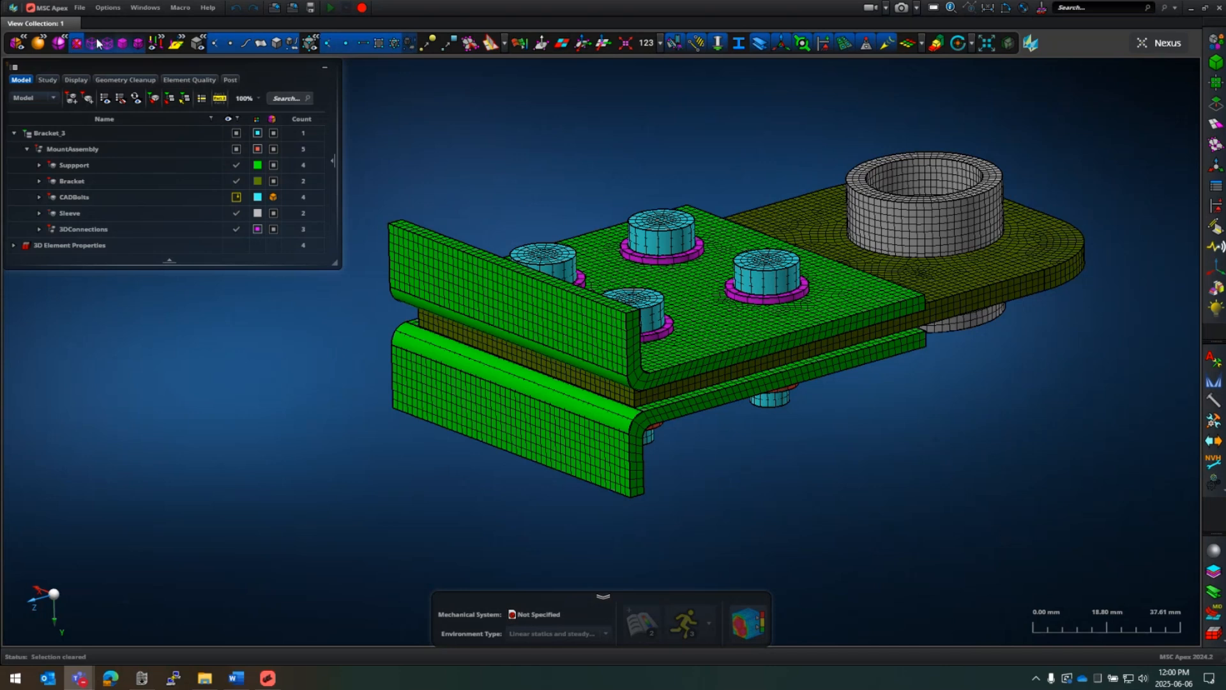
Step: Review the default scenario type and new or legacy scenario setting in the Scenarios and Studies options, leaving them unsaved
click(108, 8)
click(108, 8)
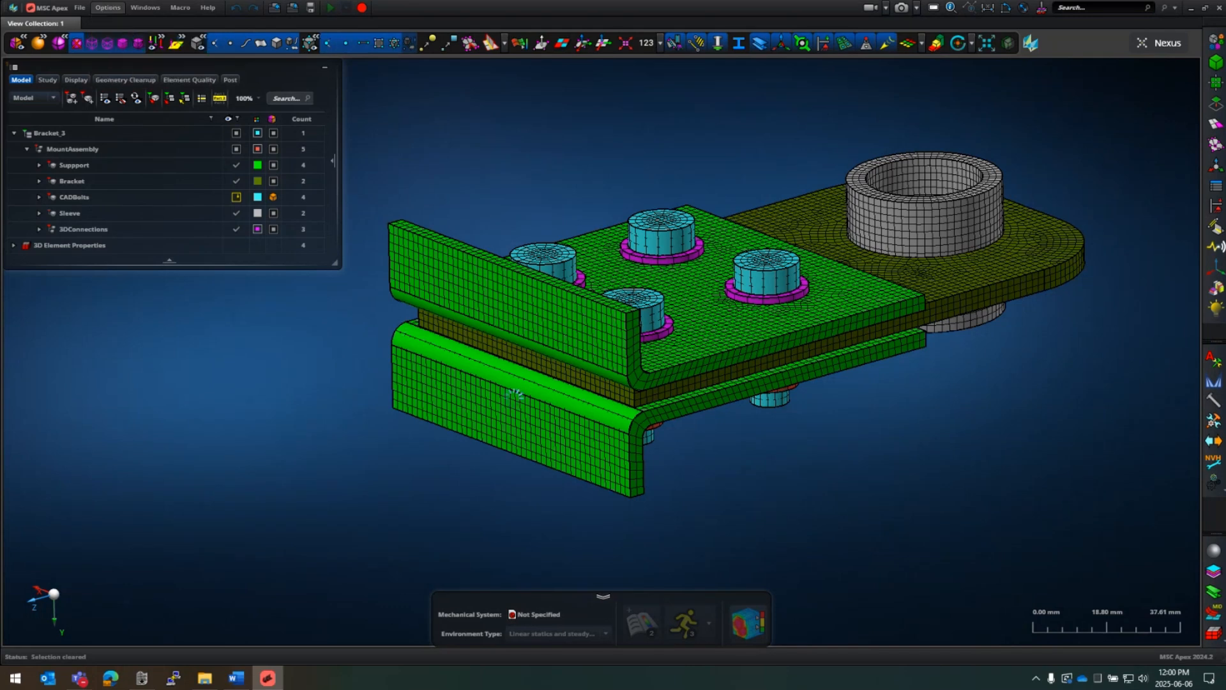
click(397, 401)
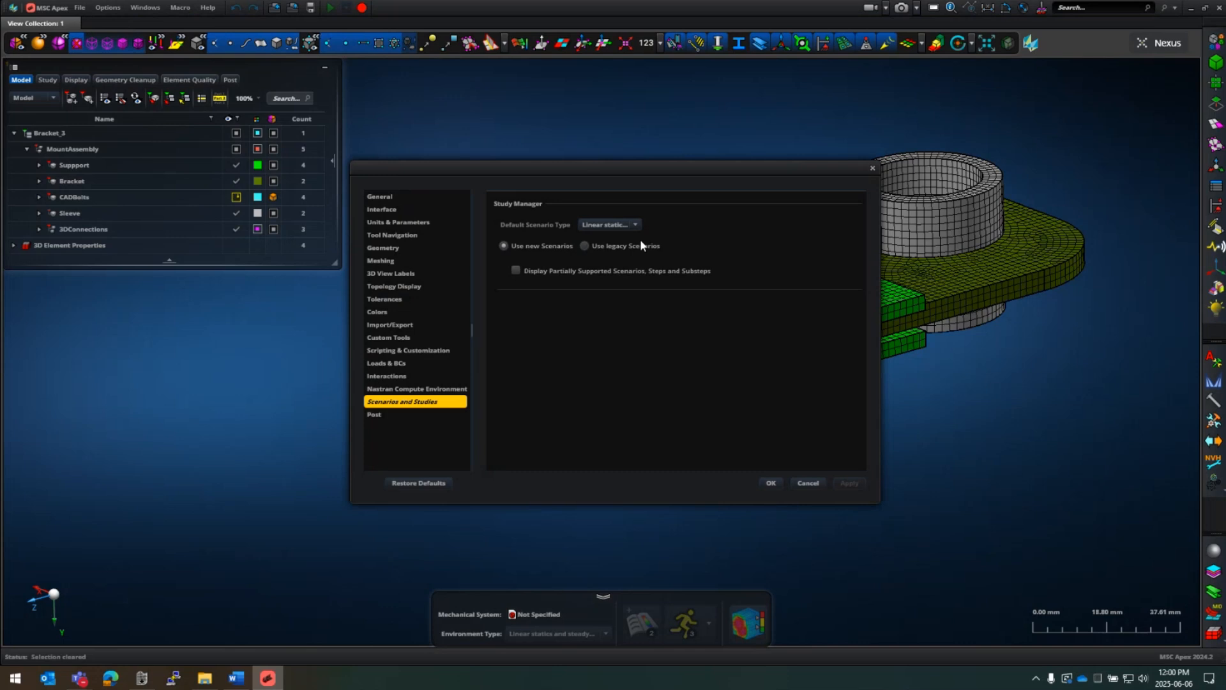
click(808, 483)
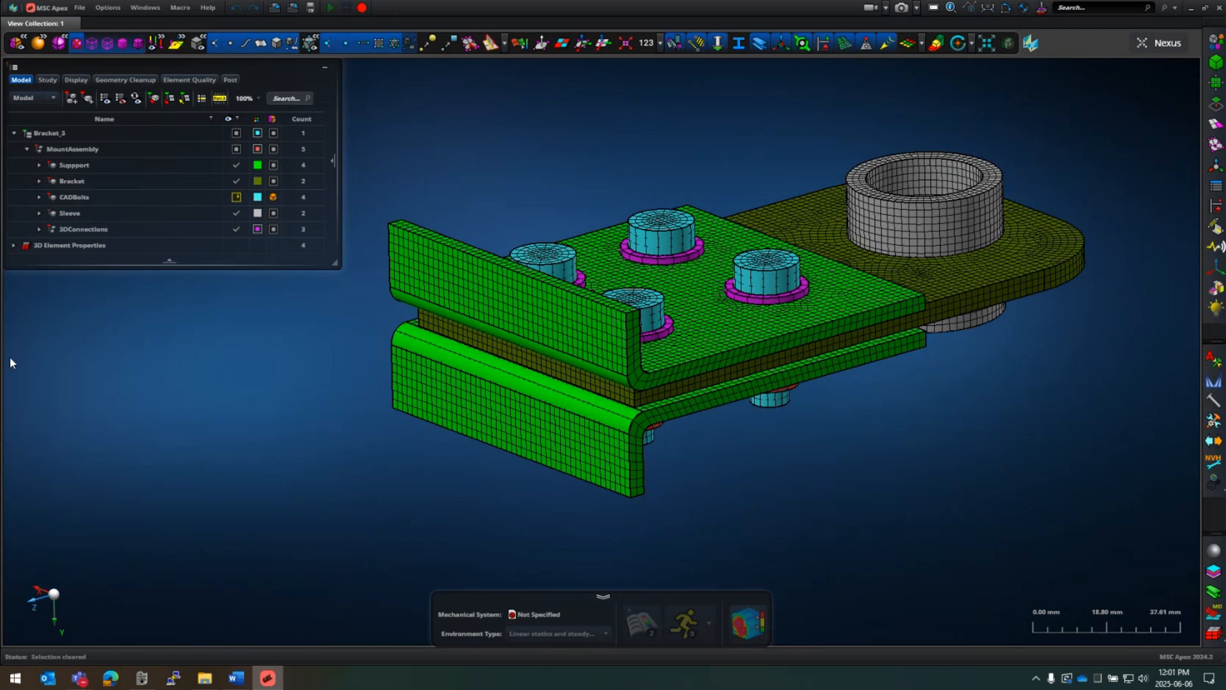
Step: Expand the 3D Element Properties group and inspect the assembly's bolts, washers and nuts from above and below
click(14, 246)
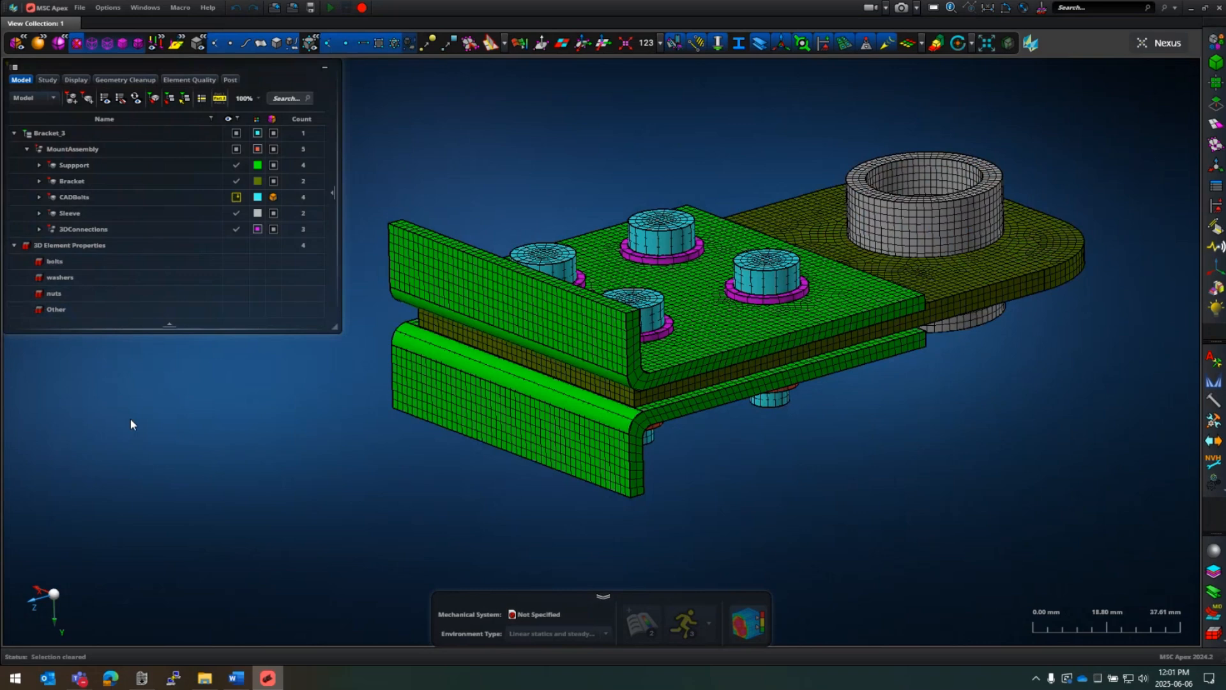
scroll(654, 512, up, 4)
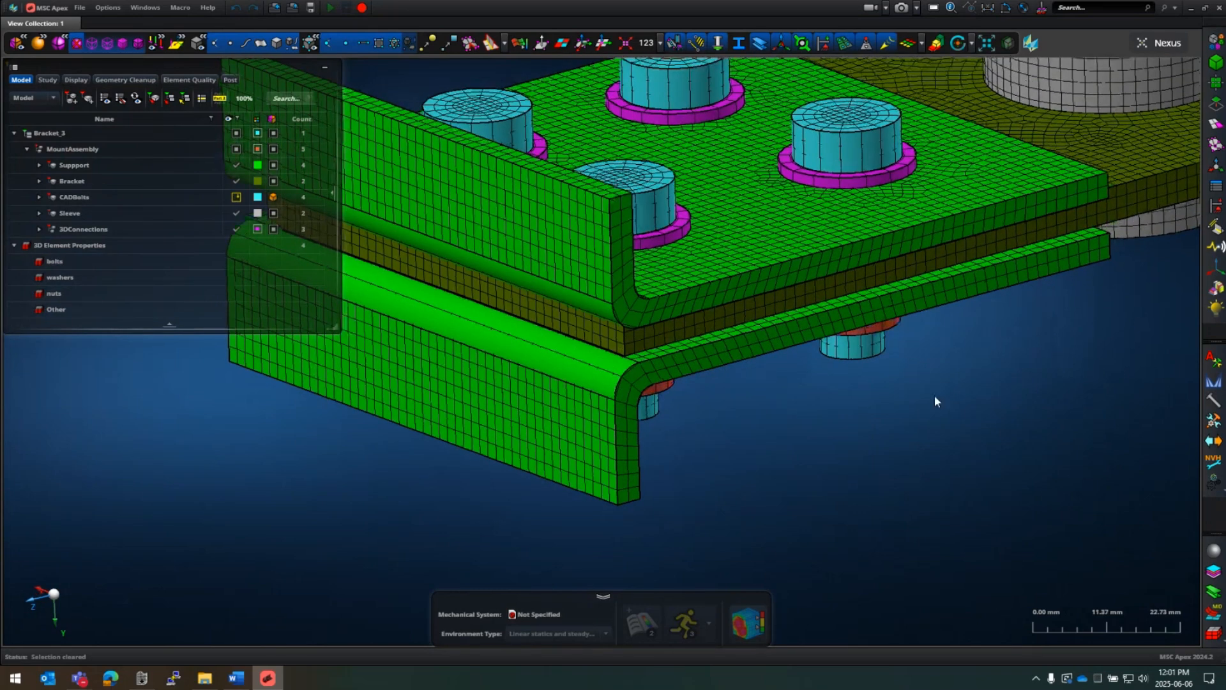
middle_drag(934, 396, 854, 368)
scroll(854, 369, down, 4)
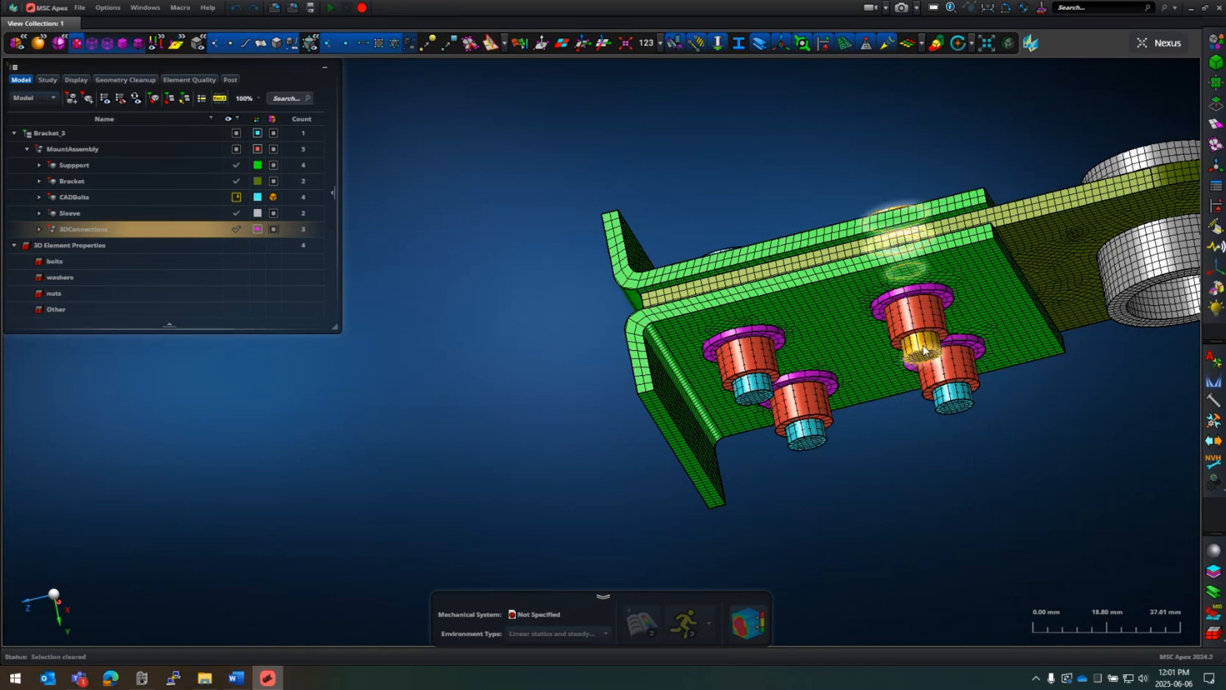
middle_drag(845, 360, 920, 367)
scroll(579, 318, down, 6)
scroll(751, 261, up, 3)
middle_drag(753, 468, 751, 464)
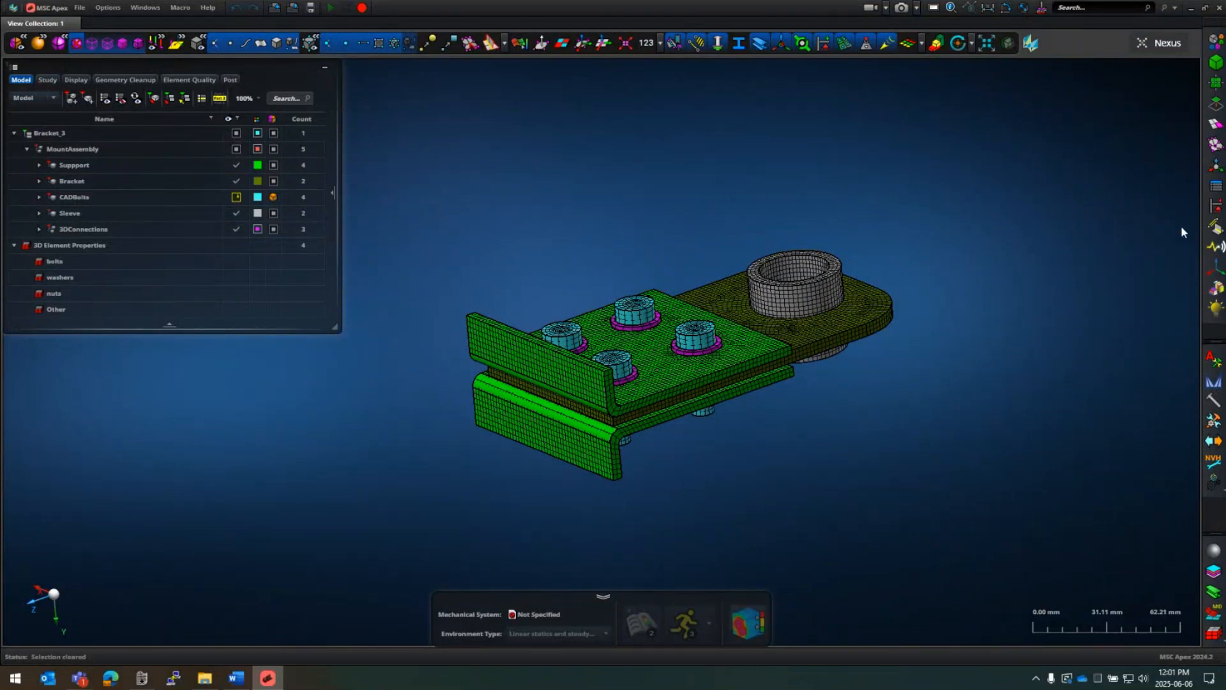
Step: Set up a 3D Bolt definition without a new preload and with the control node location at % higher than Top
click(1215, 246)
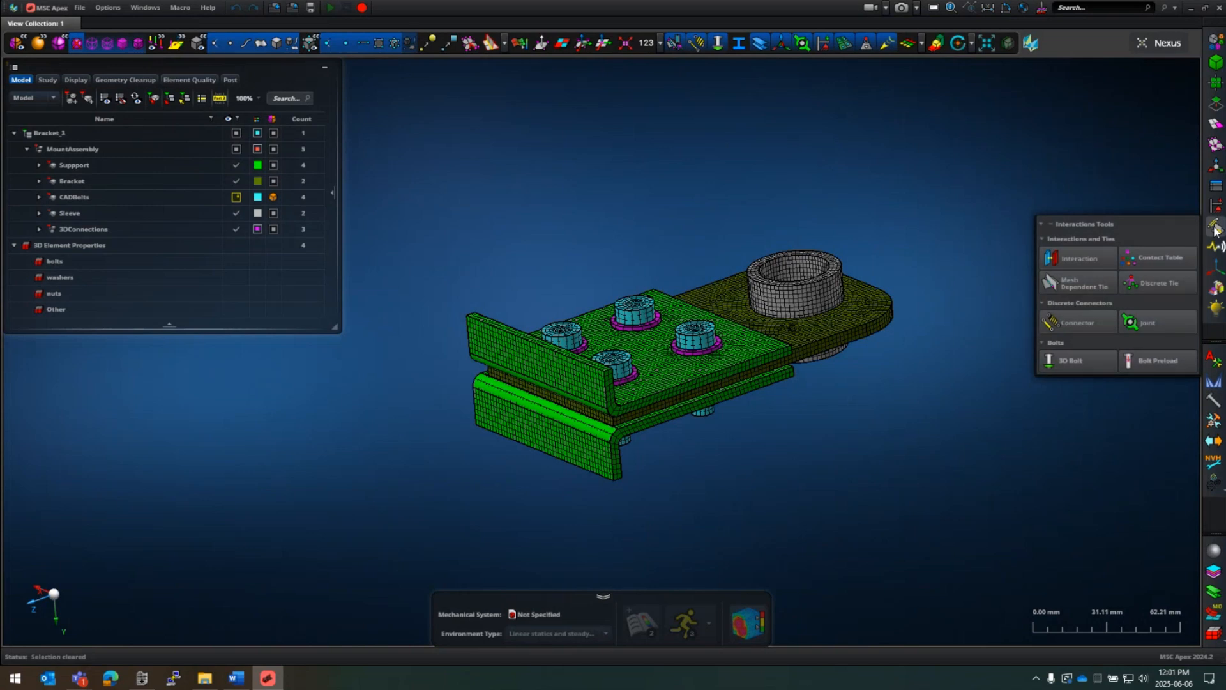
click(1070, 362)
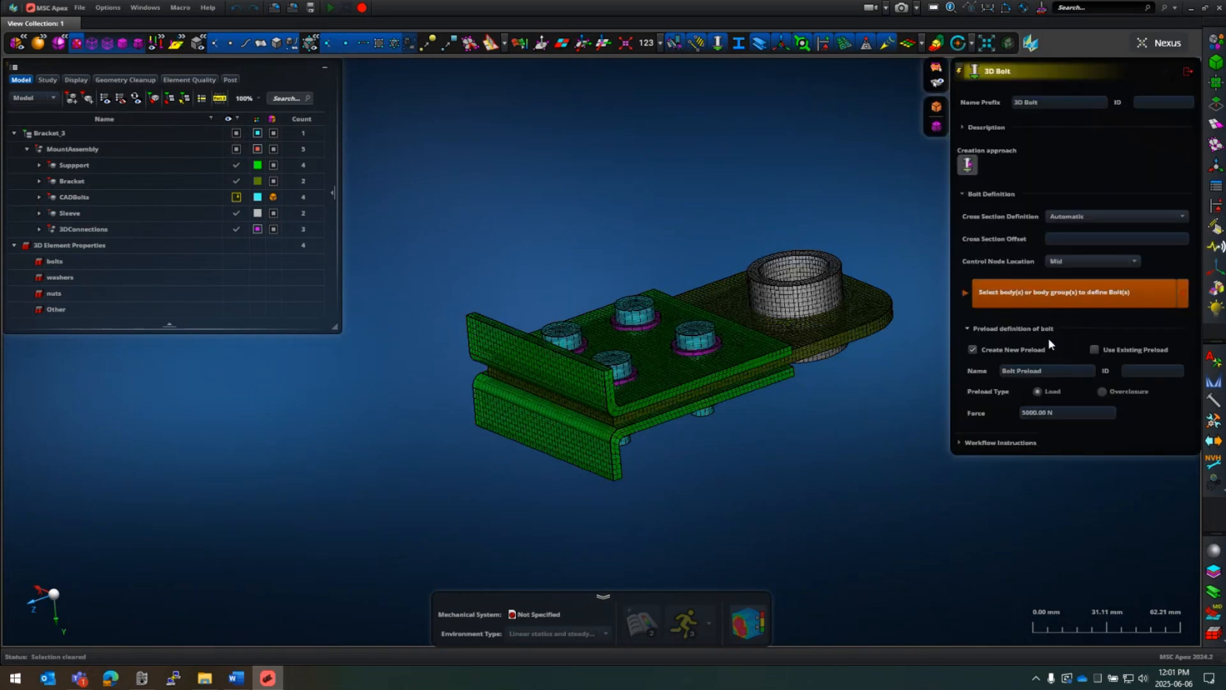
click(972, 350)
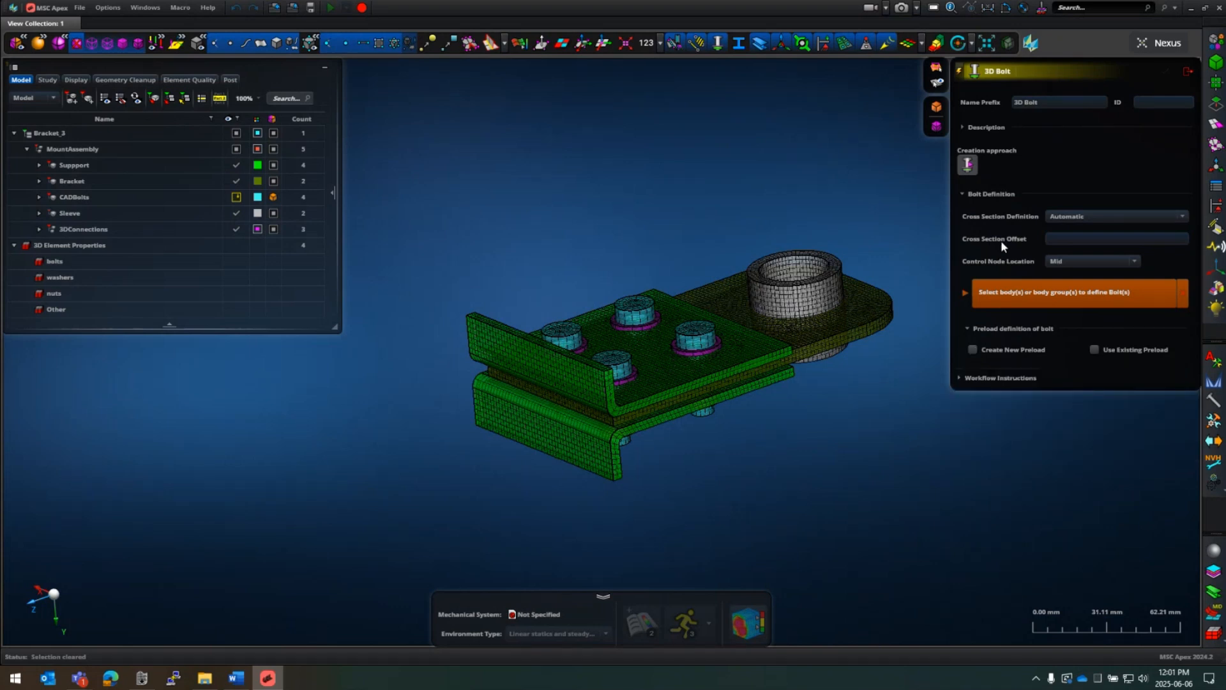
click(1070, 262)
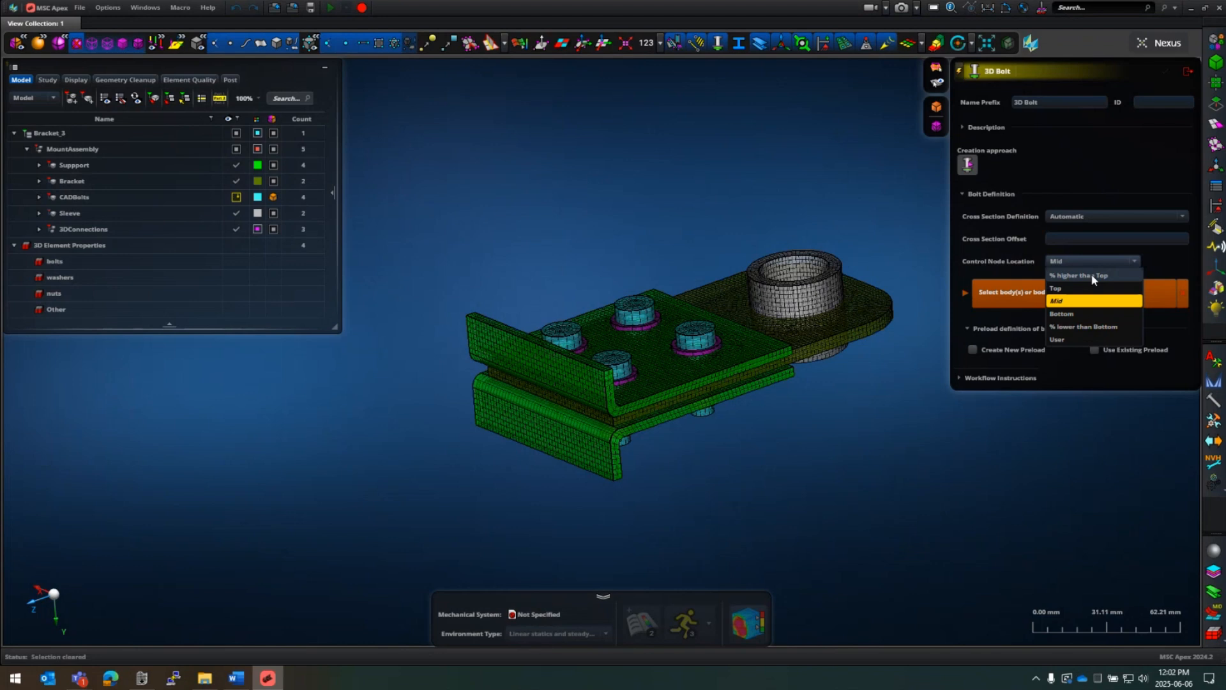
click(1093, 276)
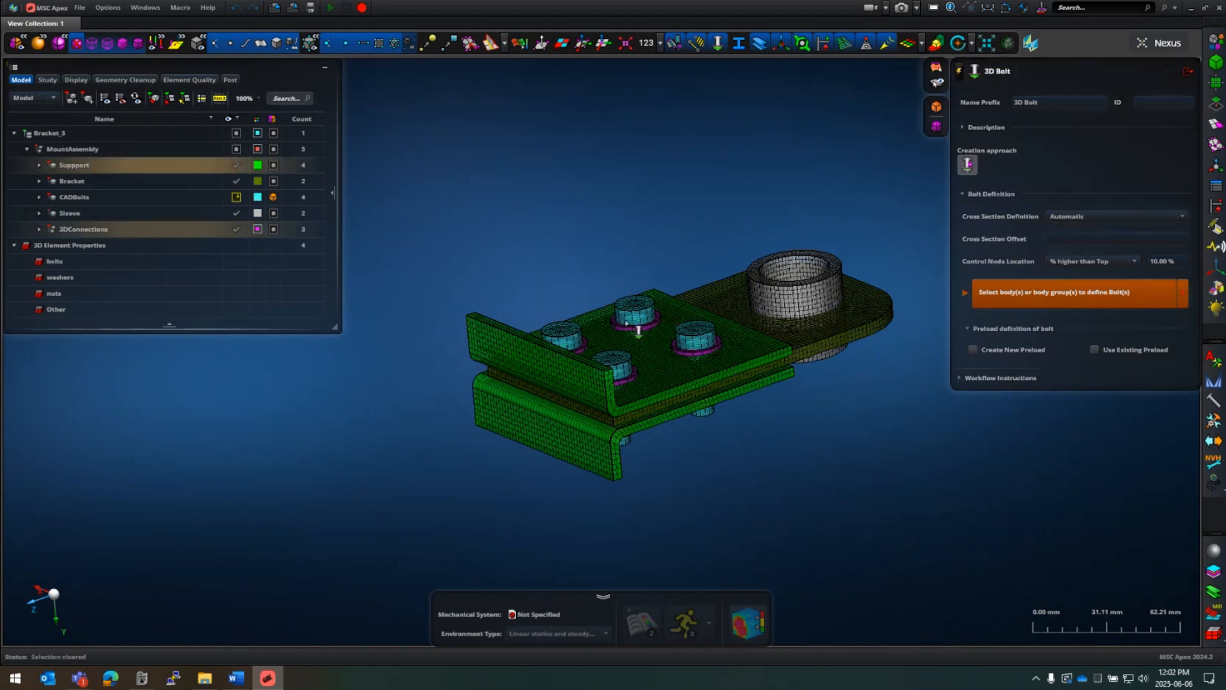
Step: Create 3D bolts from the four bolt solid meshes and expand the Bolts group in the model tree to check them
click(562, 336)
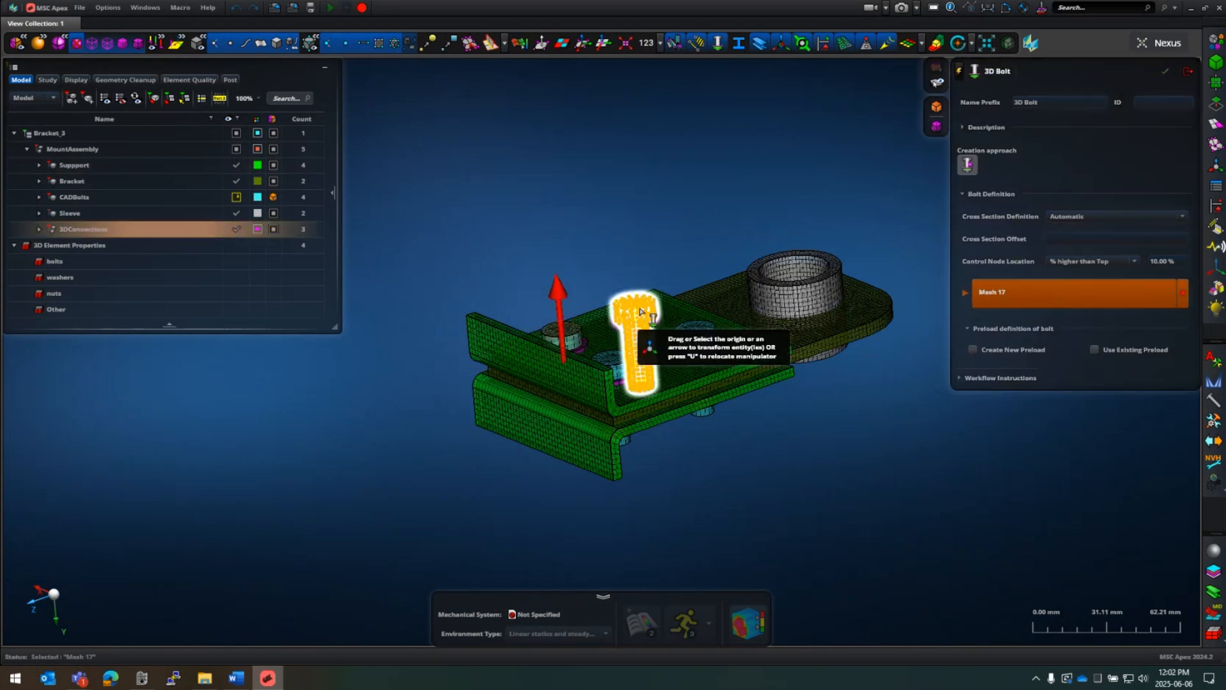
click(698, 335)
click(699, 333)
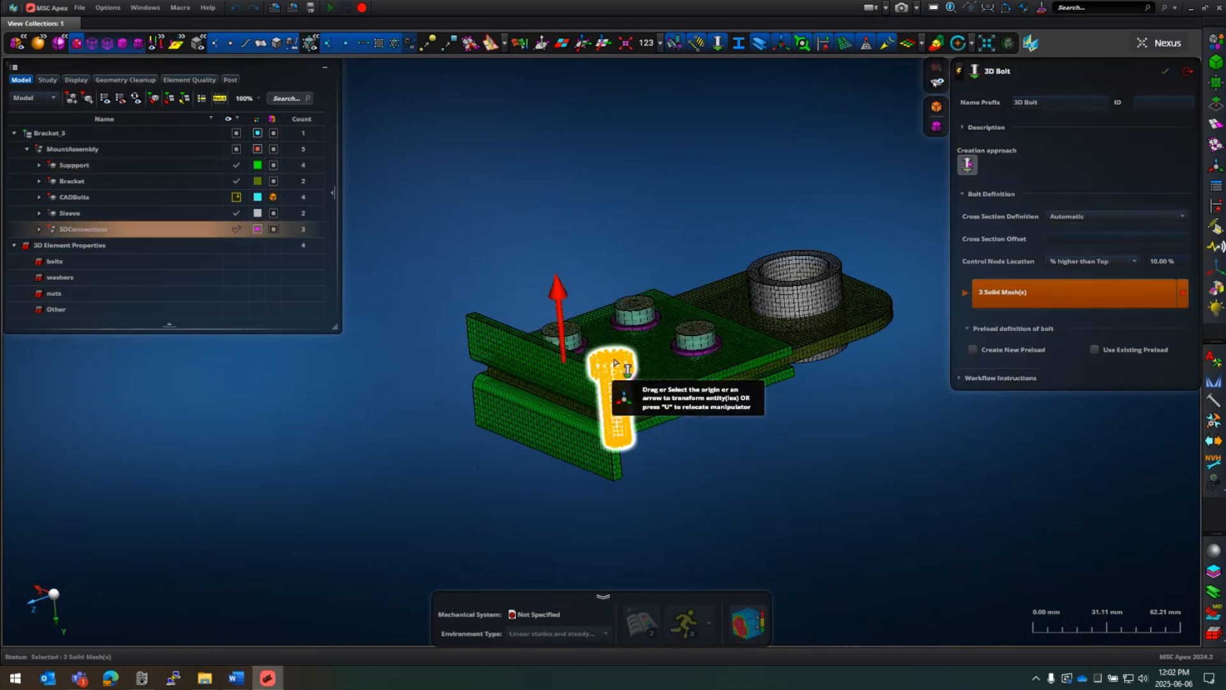
click(615, 360)
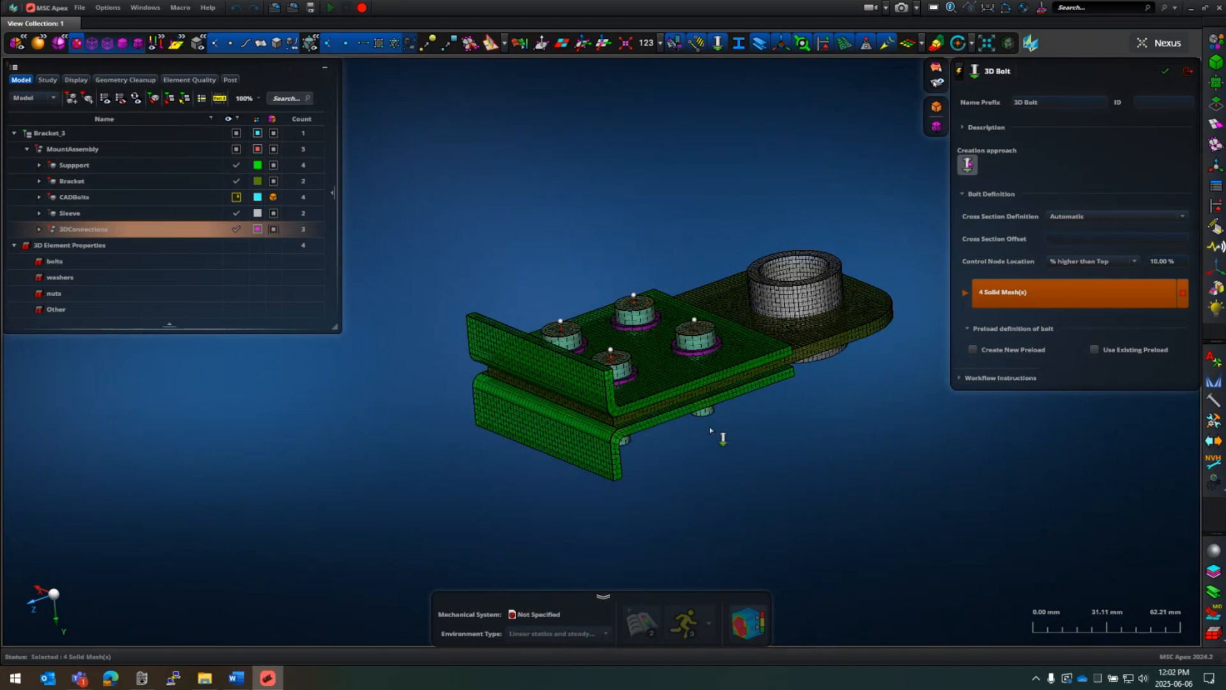
middle_click(756, 434)
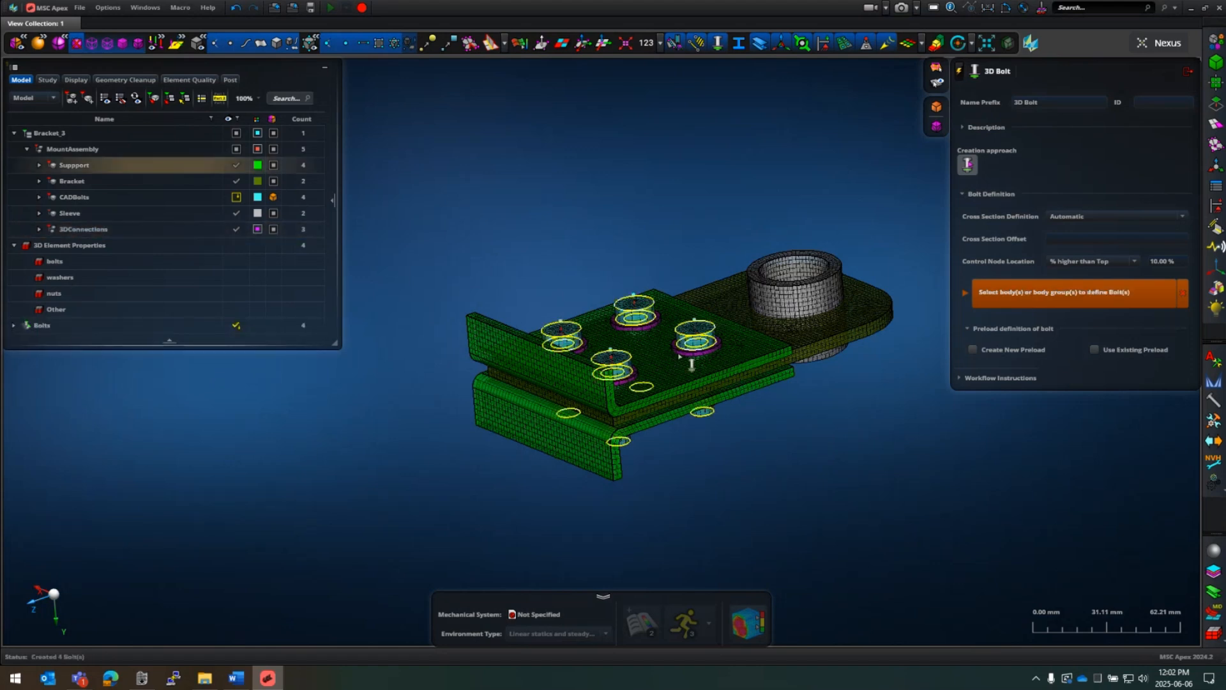
click(24, 325)
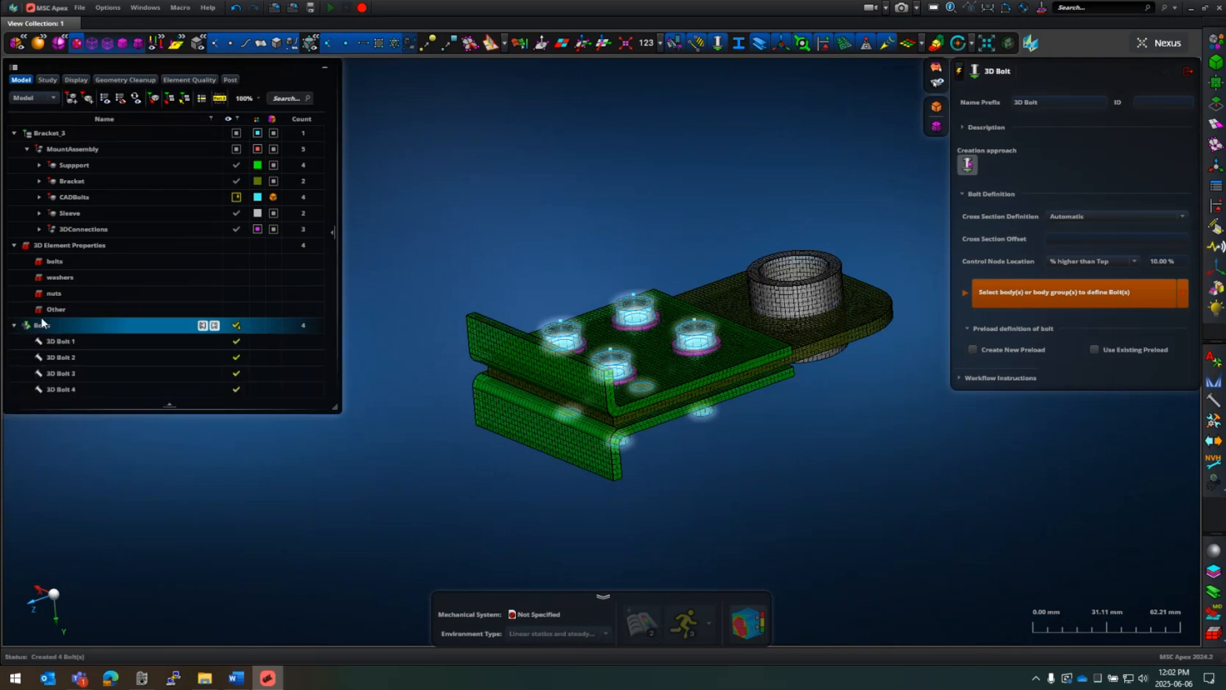
middle_drag(714, 422, 537, 347)
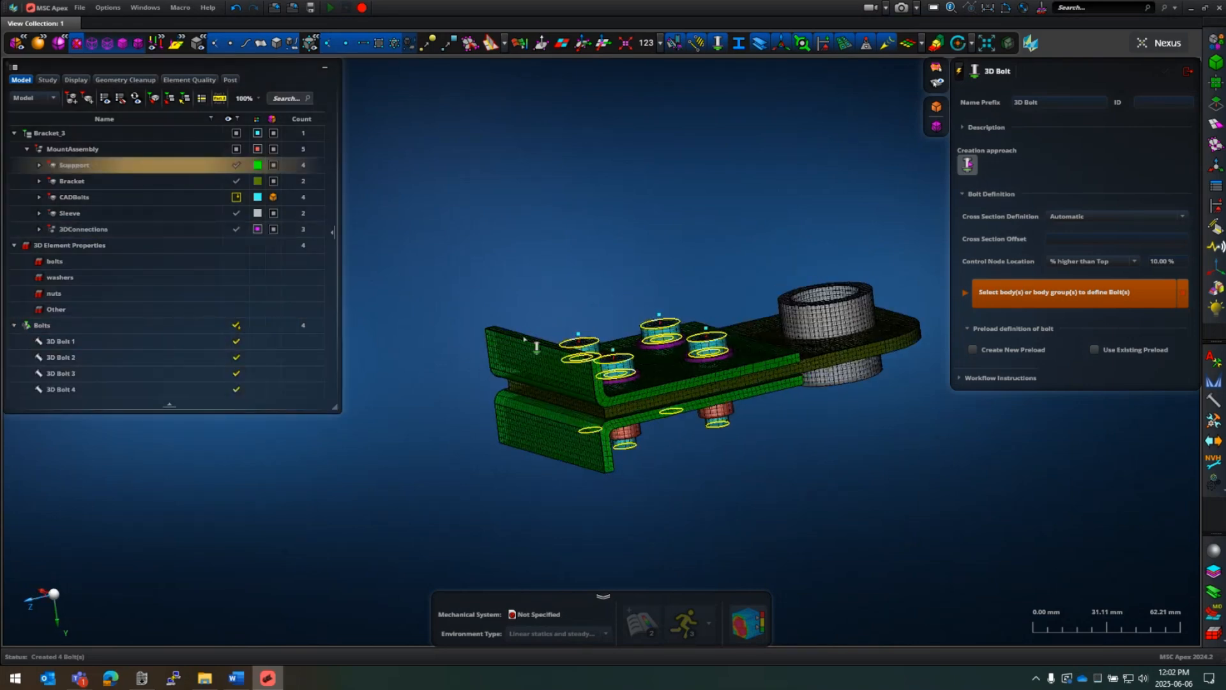
scroll(525, 340, up, 3)
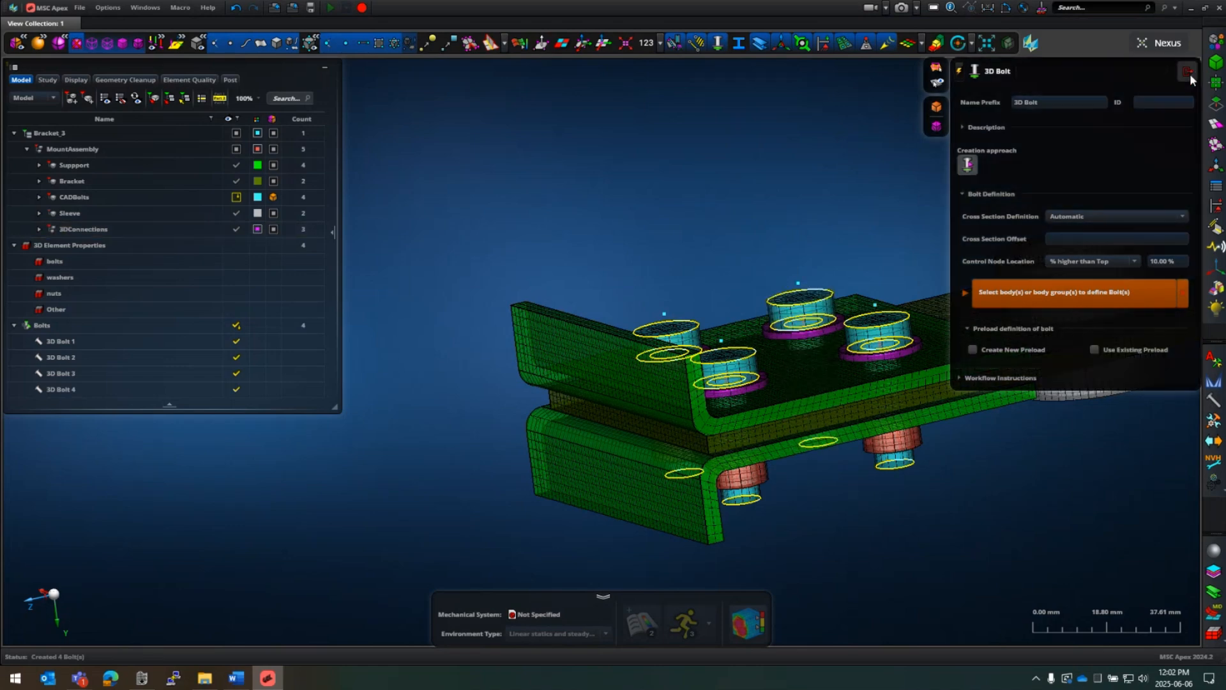
click(1187, 72)
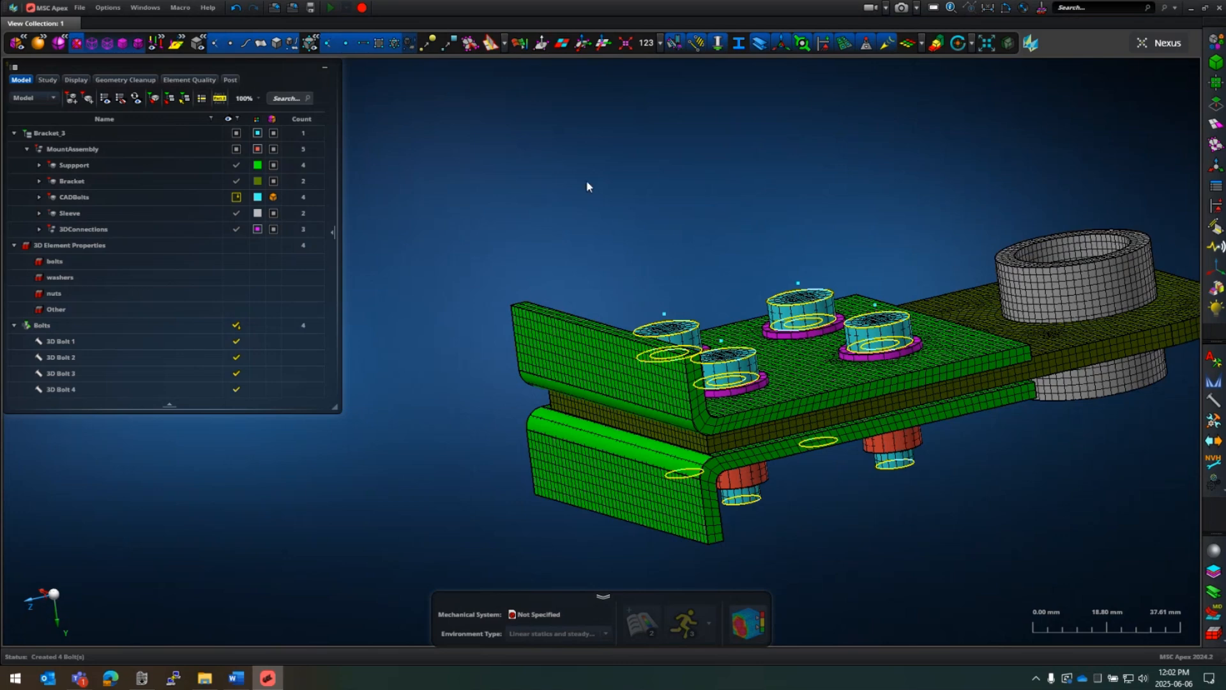
Step: Rename Mesh 22 in the Bolts_M10_hex part under 3DConnections as "Bolt Preload Nodes"
click(296, 183)
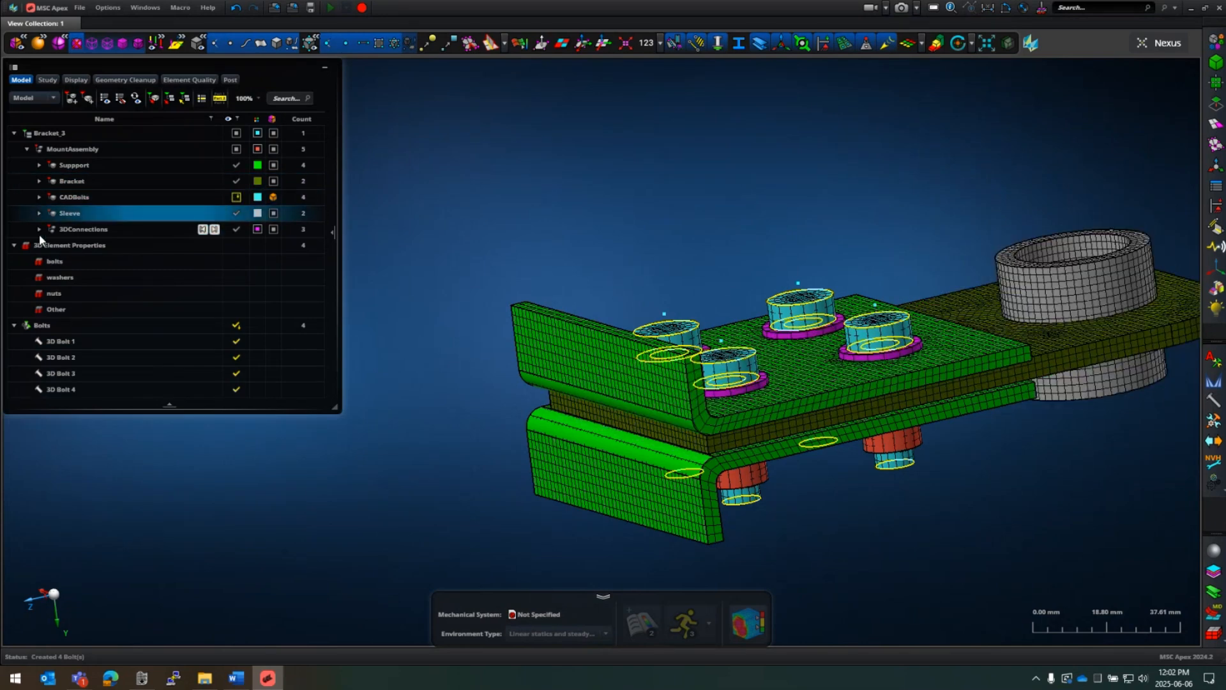
click(39, 231)
click(52, 245)
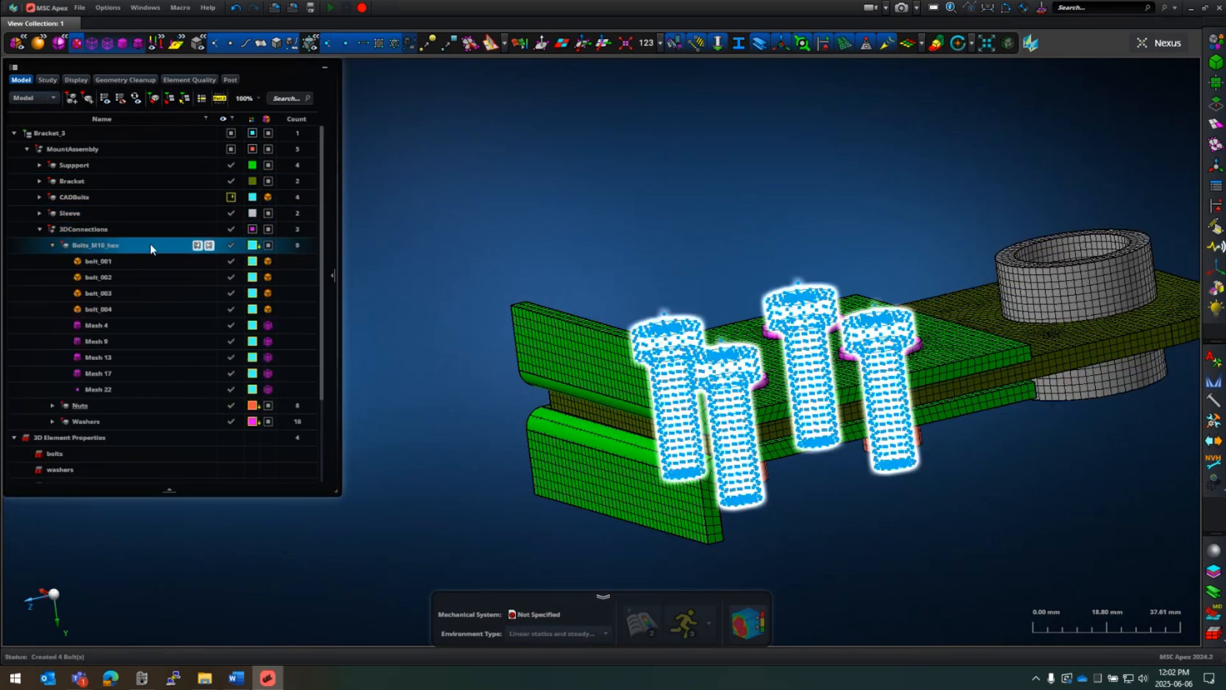
scroll(97, 282, down, 3)
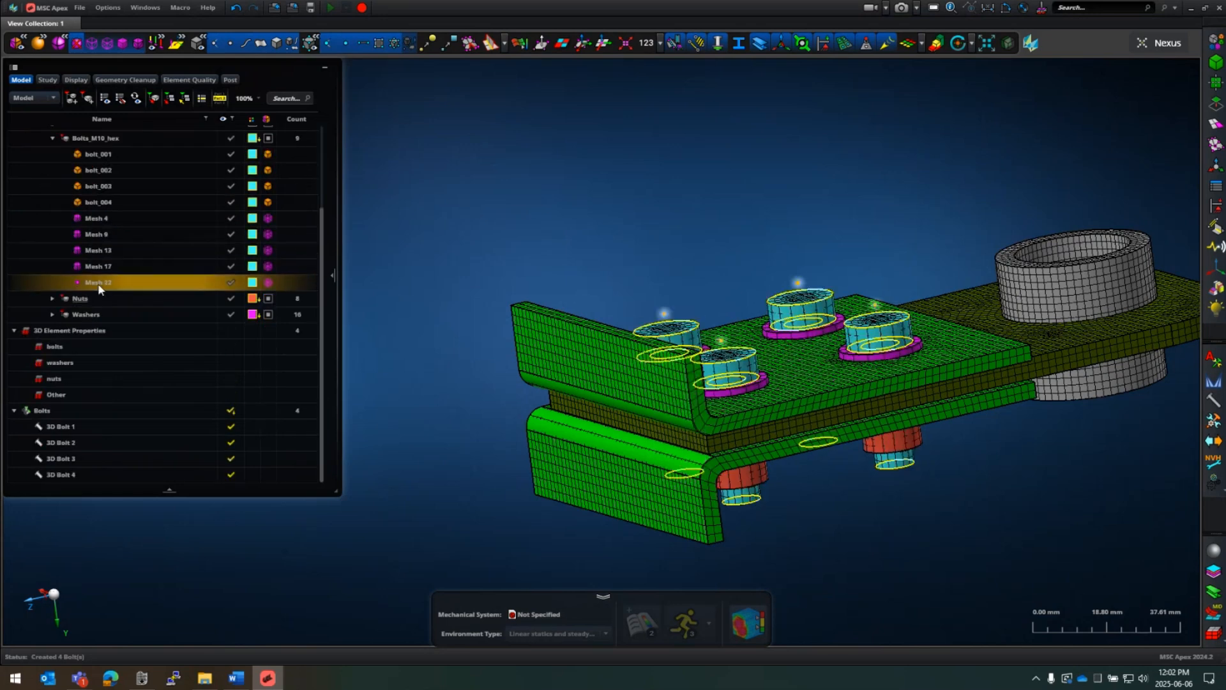
double_click(126, 282)
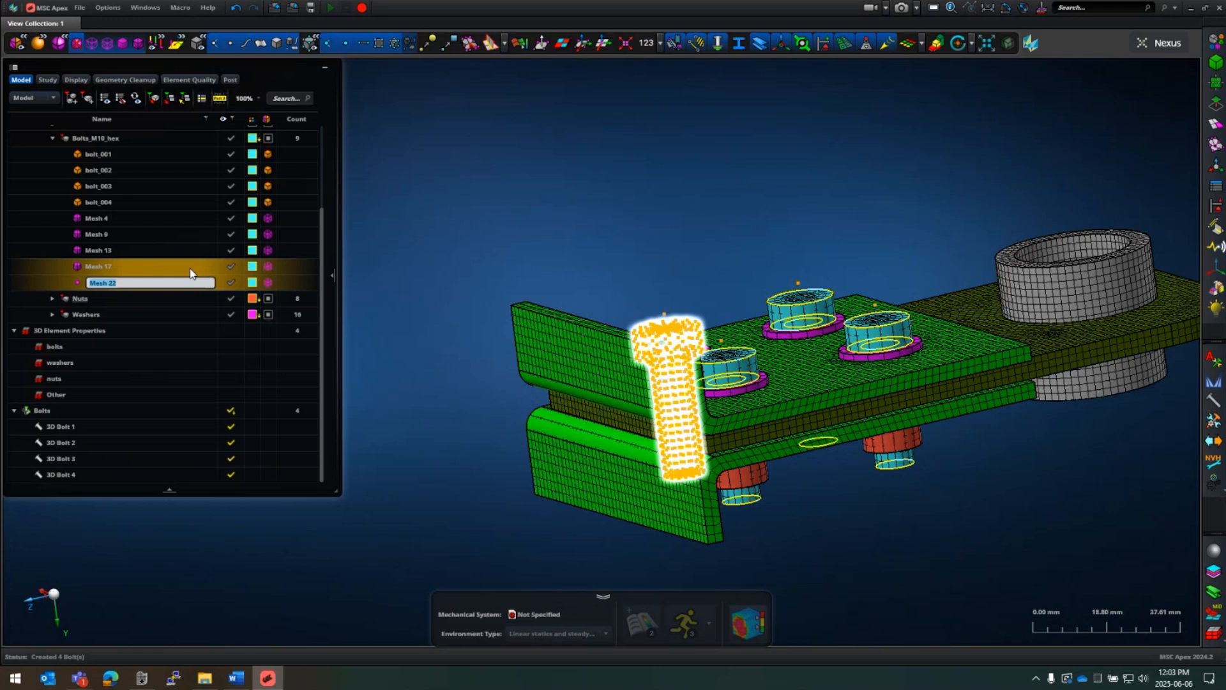
text(N)
key(BackSpace)
text(Bolt Preload Nodes)
key(Return)
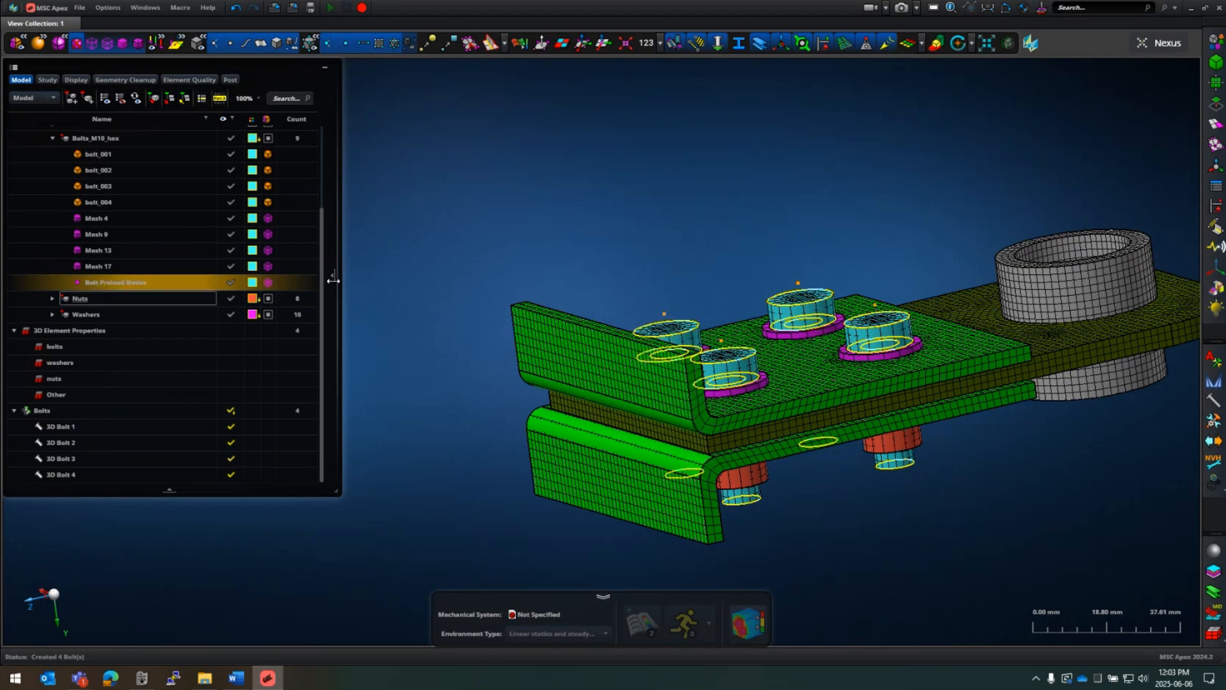
click(586, 211)
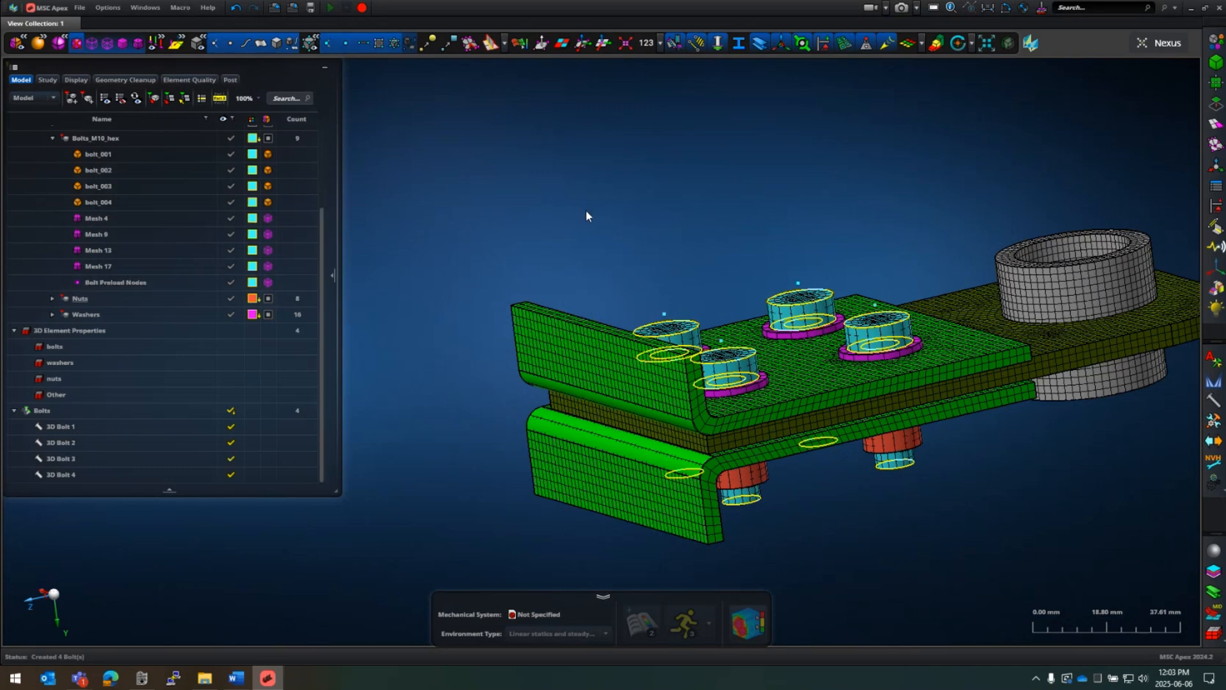
Step: Start a single point constraint named "Constrain Plate" and switch the tool to manual execution
scroll(581, 214, down, 3)
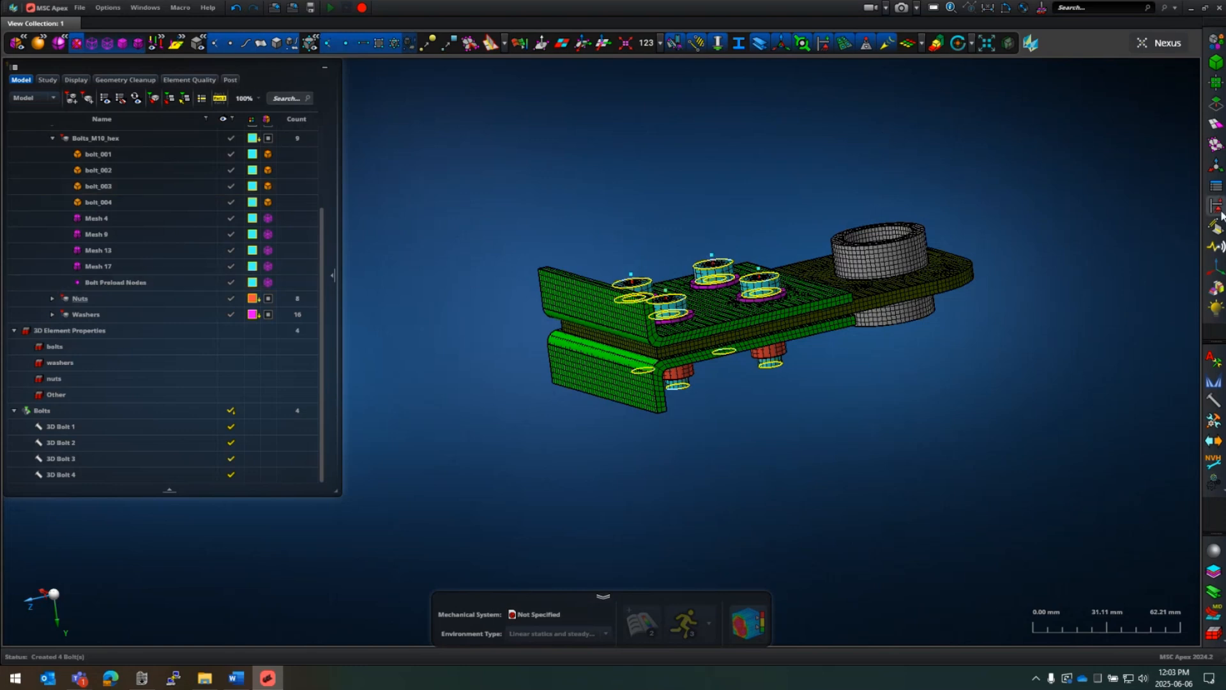
mouse_move(1216, 211)
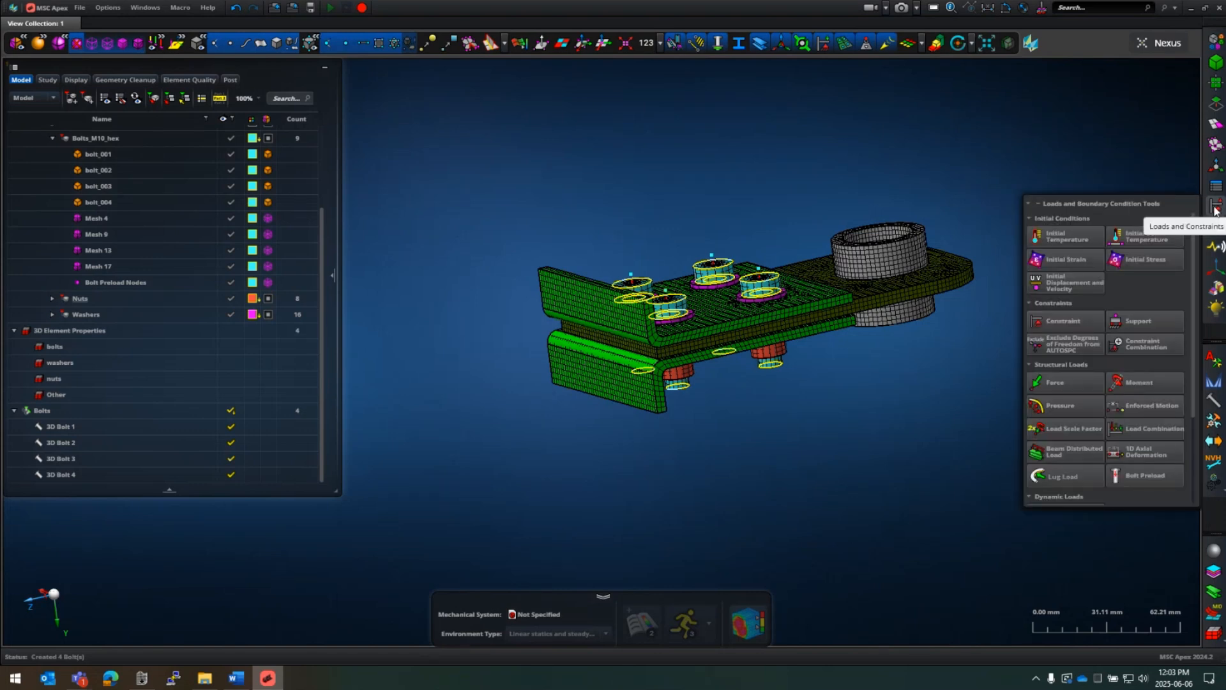
click(1063, 320)
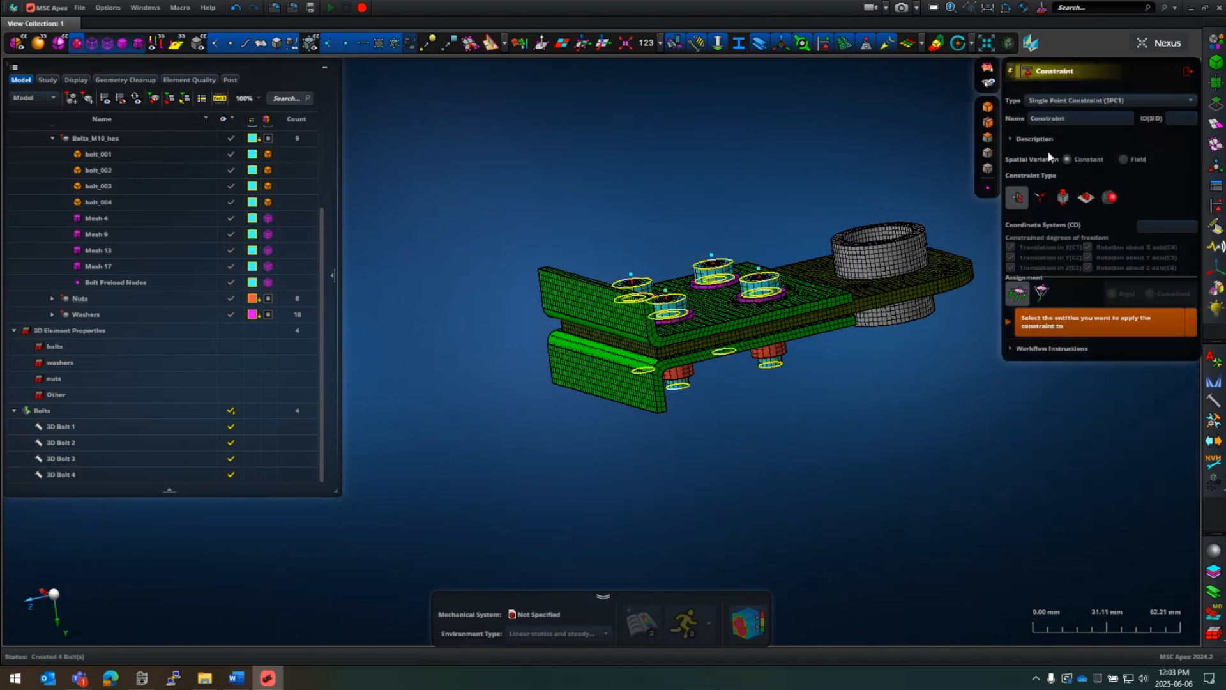
double_click(1084, 117)
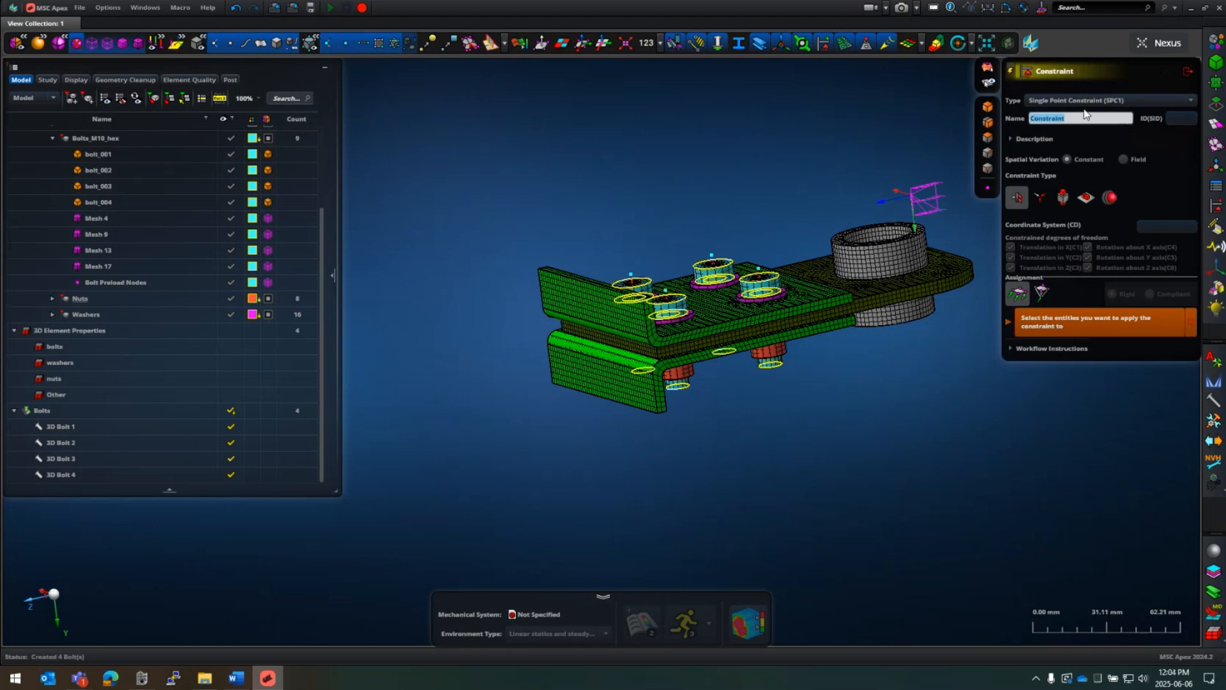
text(Constrain Plate)
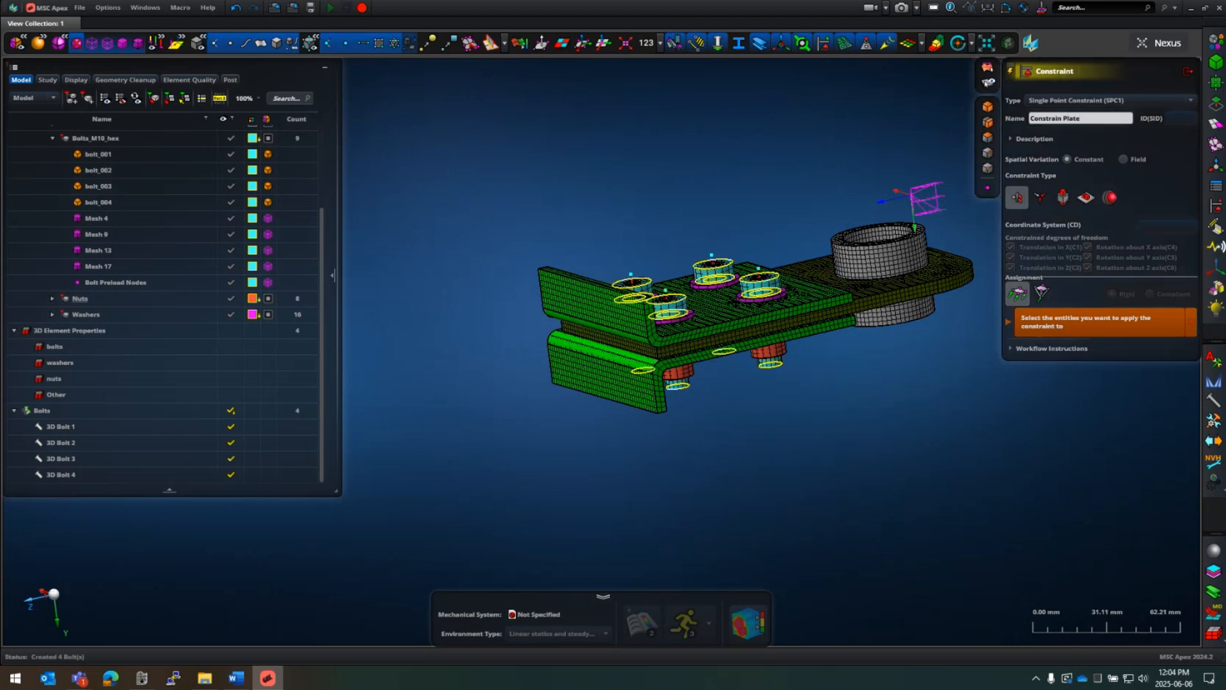
click(1010, 72)
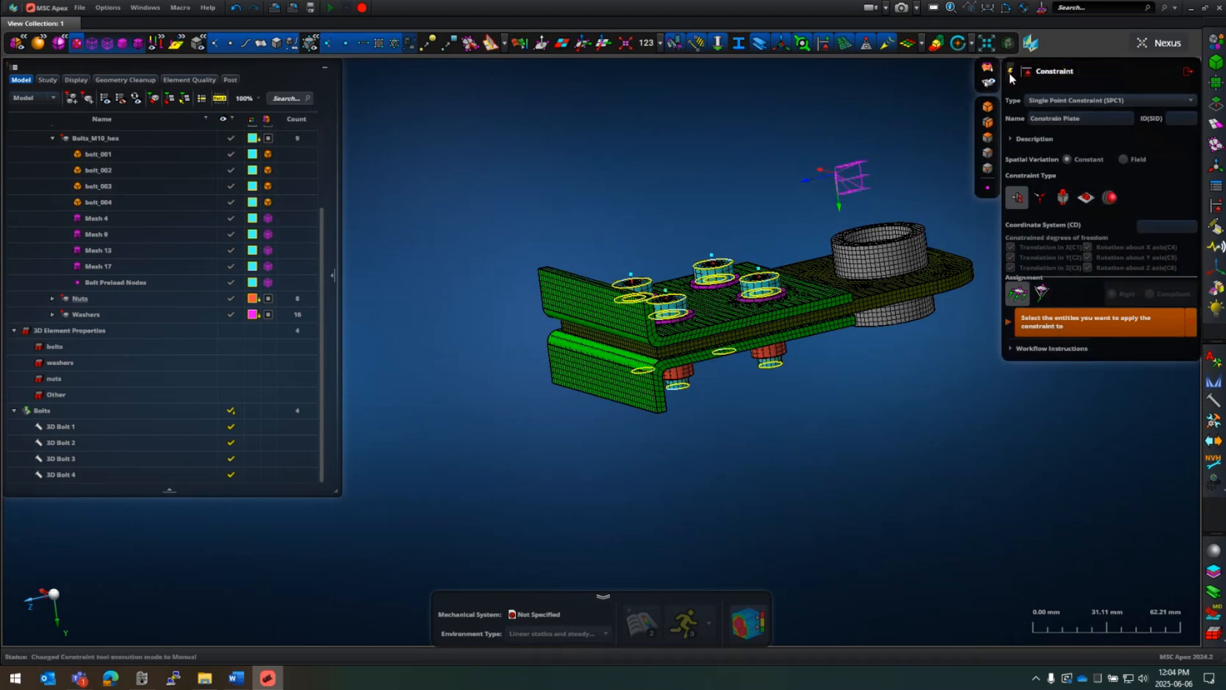
Step: Apply the clamped constraint to the outer vertical flange faces of the upper and lower support plates
click(592, 308)
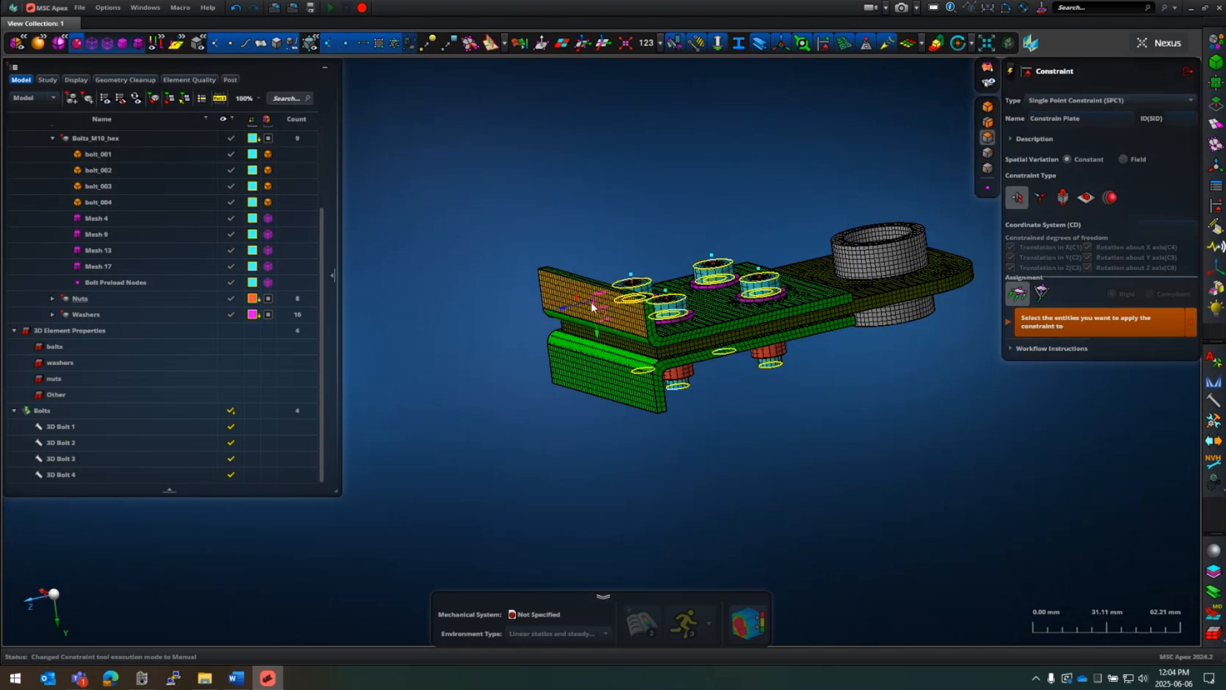
click(585, 369)
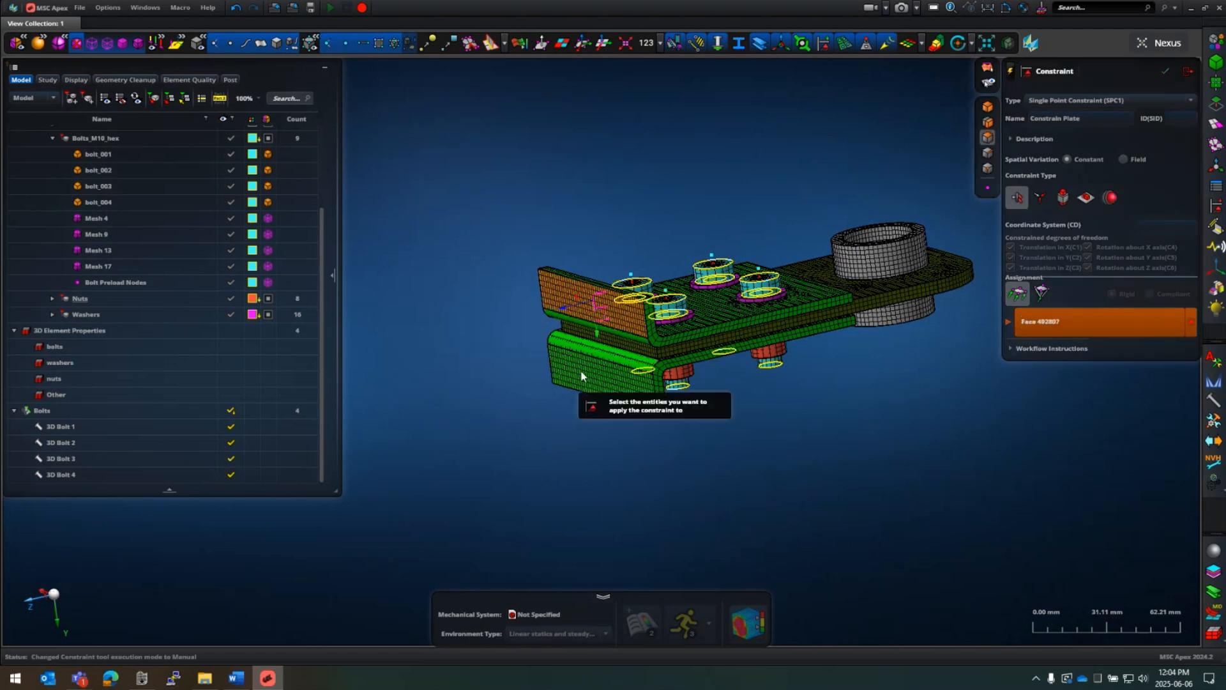
middle_click(861, 422)
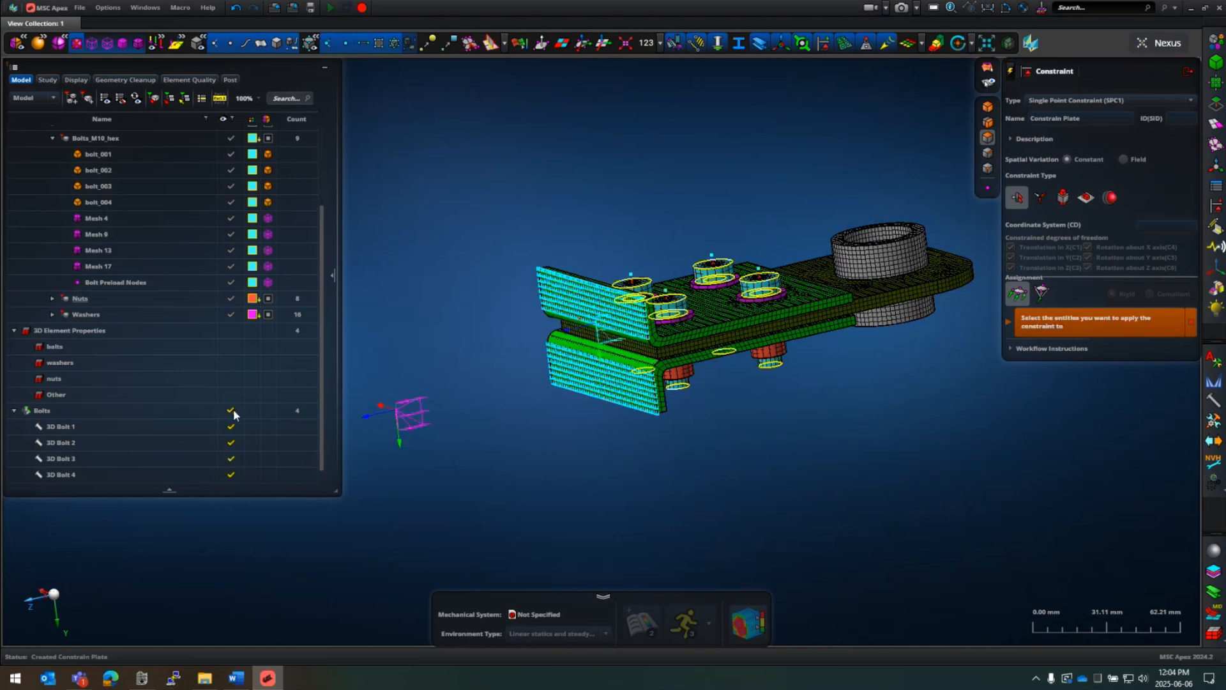
Step: Collapse the Bolts group in the model tree and hide all constraints from the display
click(17, 412)
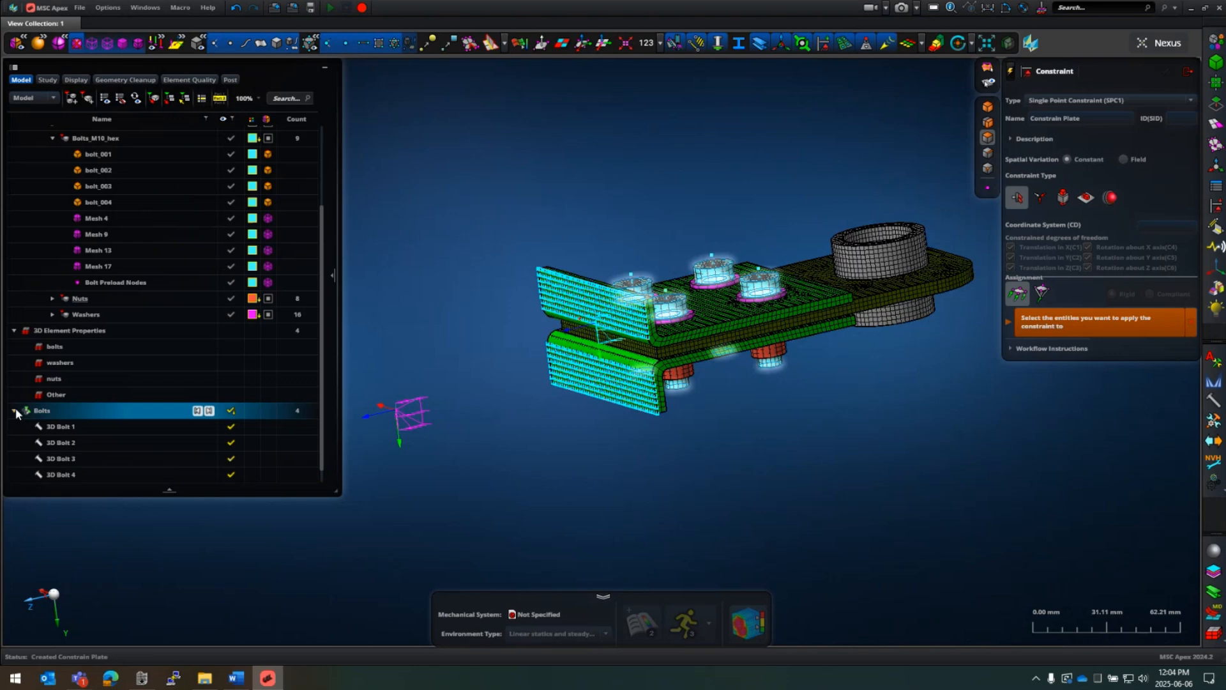
click(15, 411)
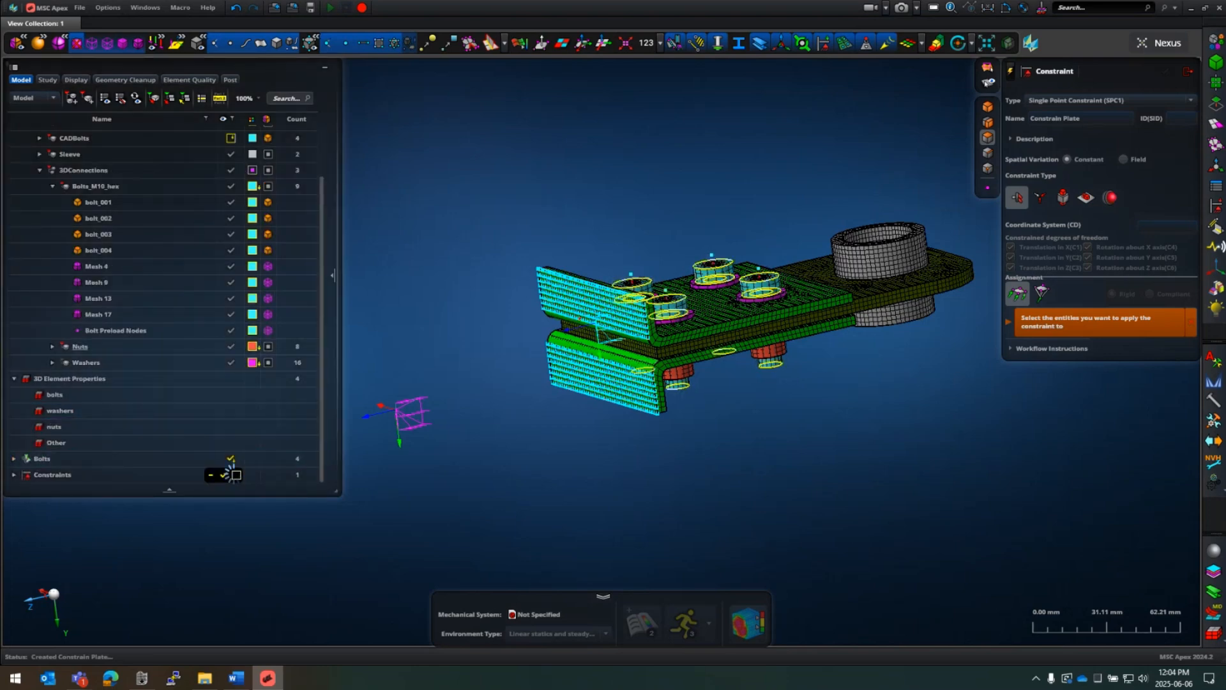
click(237, 475)
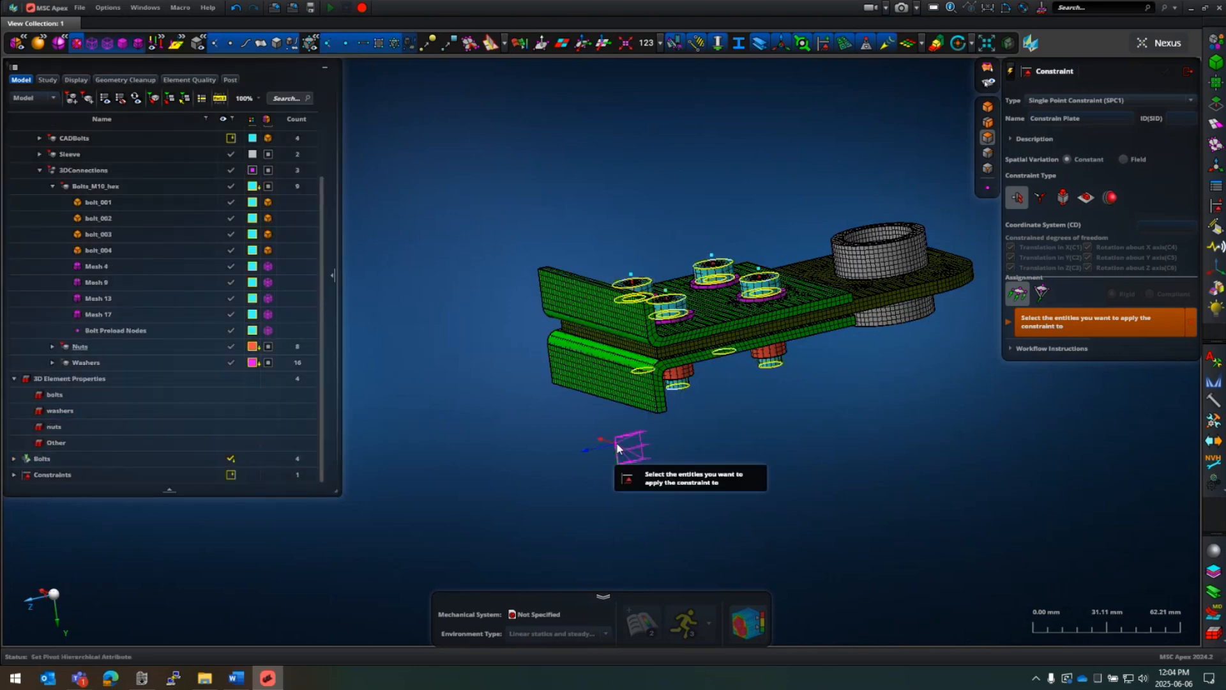
Step: Set up a single point constraint named "Lock in Preload" that restrains only Translation in X (C1)
double_click(1100, 120)
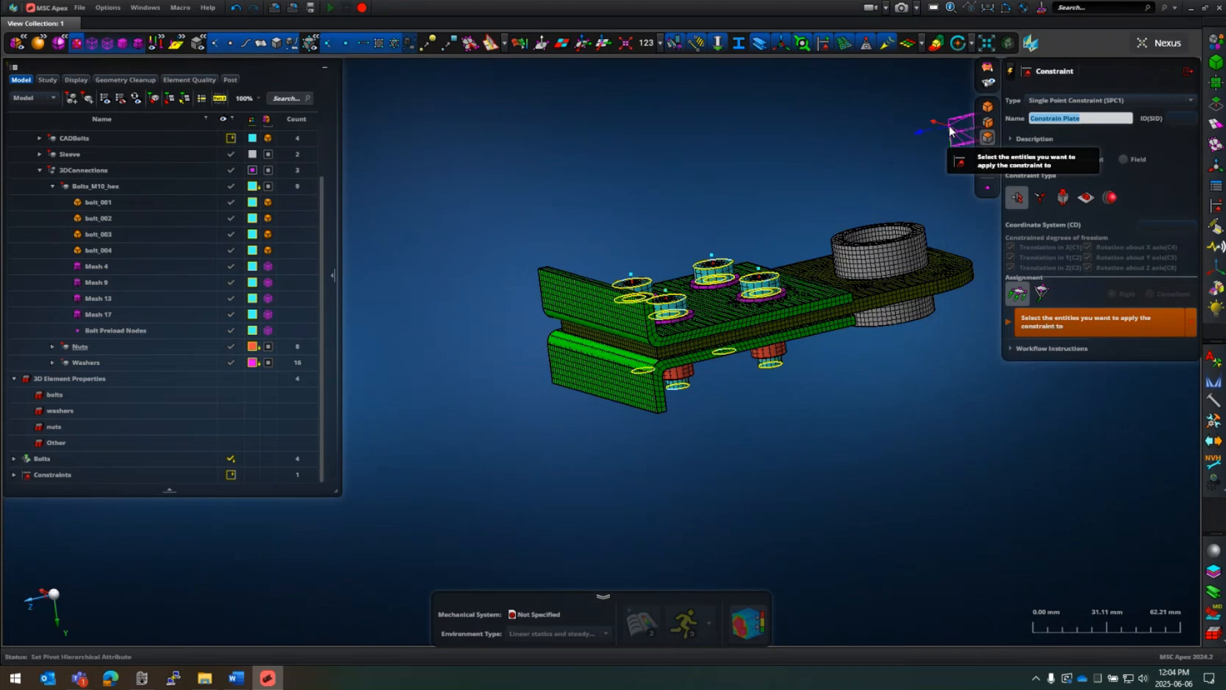
text(Lock in Preload)
click(1040, 199)
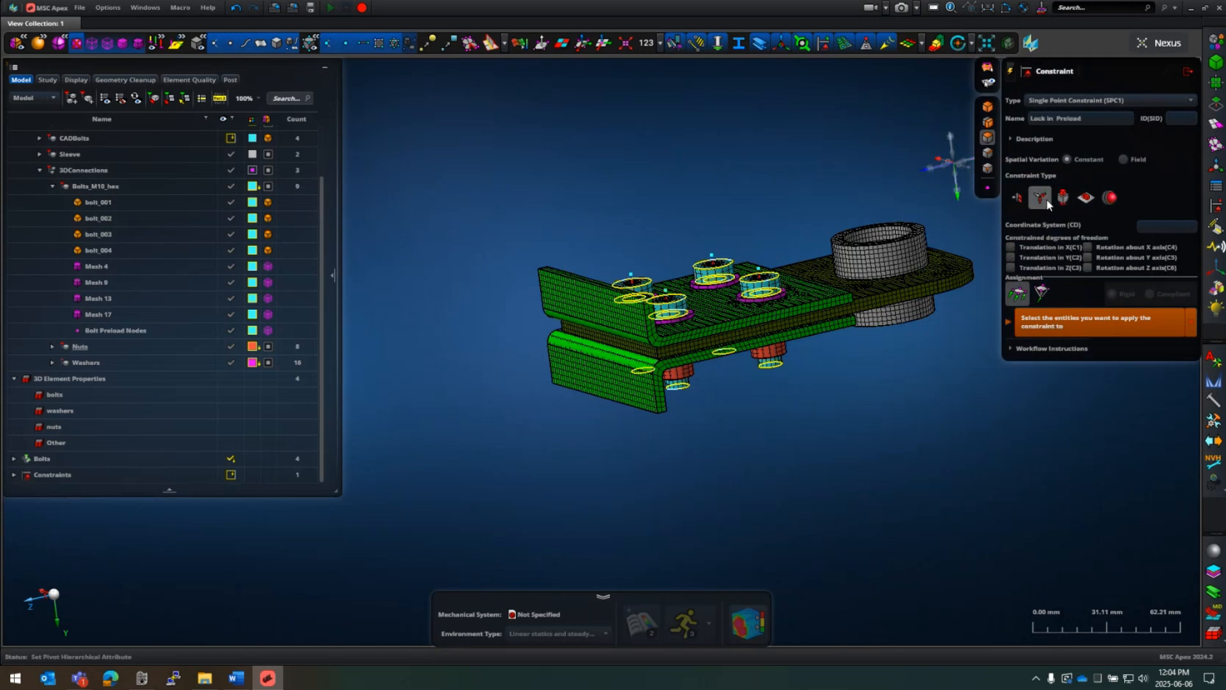
click(1011, 248)
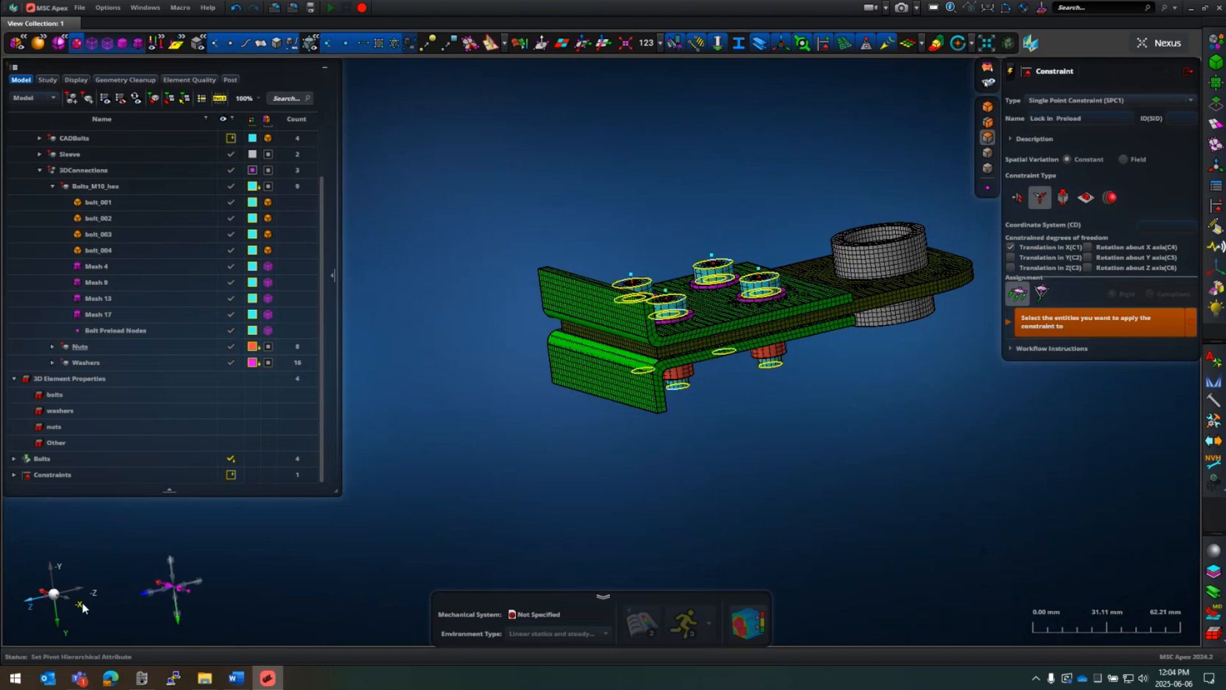
Step: Apply the Lock in Preload constraint to the four control nodes above the bolt heads
click(82, 603)
scroll(633, 323, down, 3)
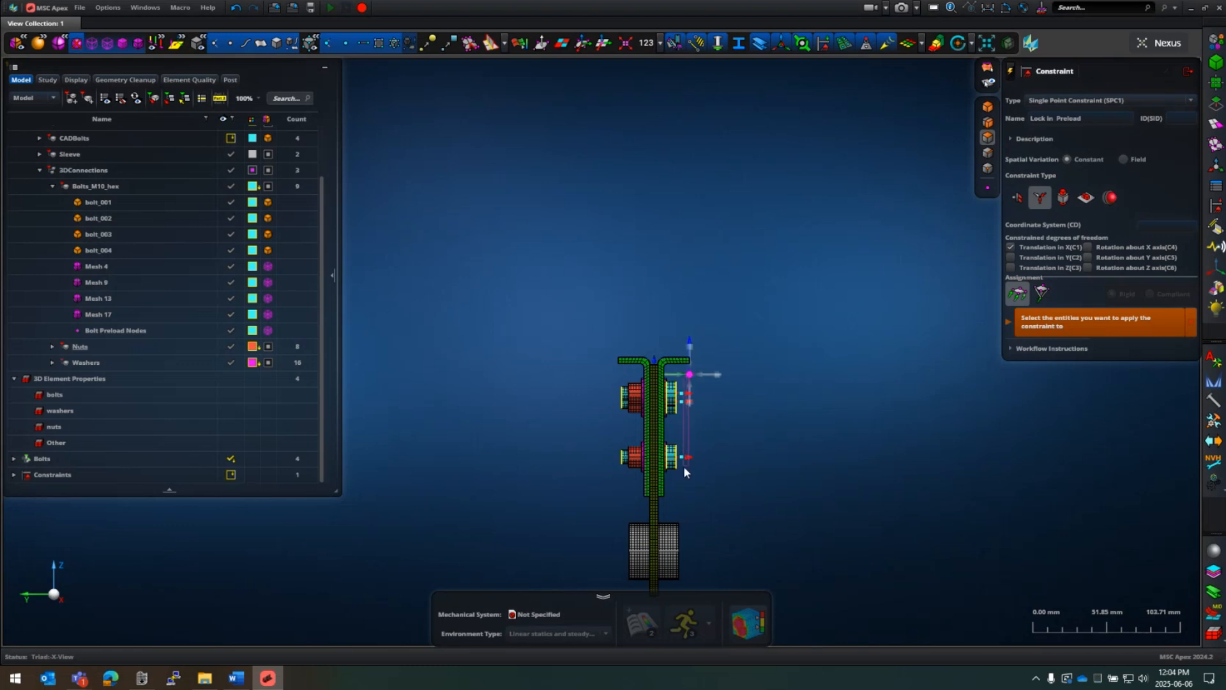
click(988, 189)
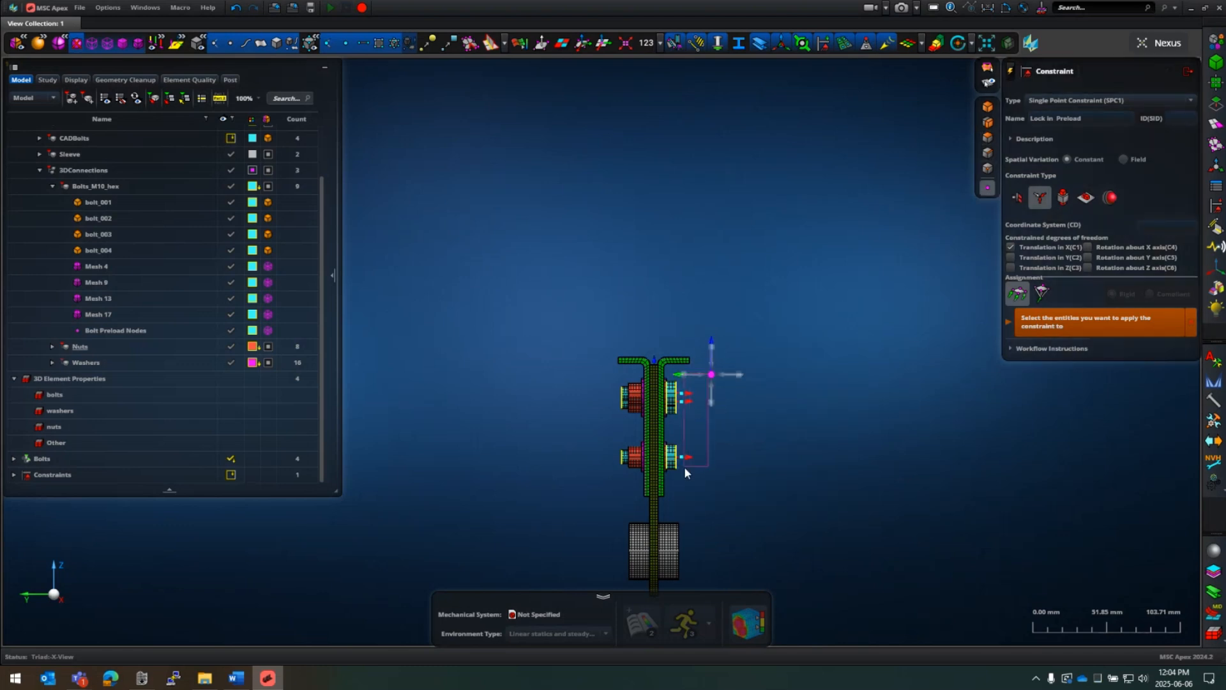
scroll(693, 406, up, 5)
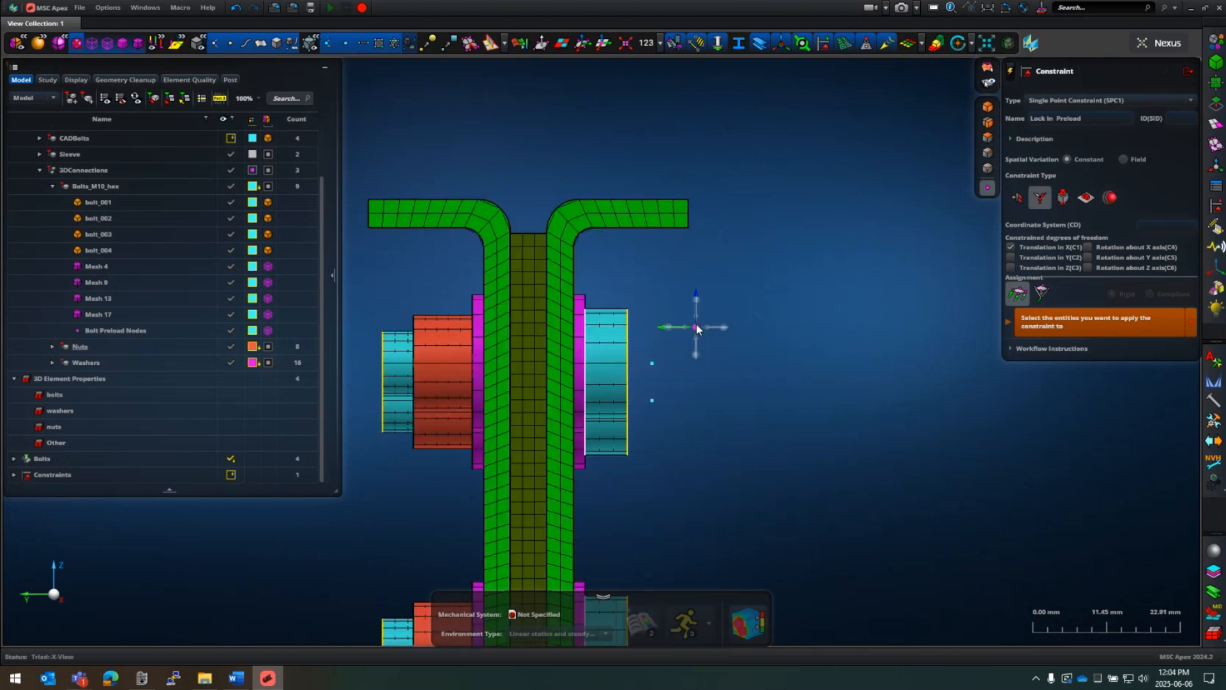
scroll(703, 323, down, 3)
drag(705, 318, 677, 457)
middle_drag(741, 373, 705, 443)
scroll(731, 427, down, 2)
scroll(730, 427, up, 5)
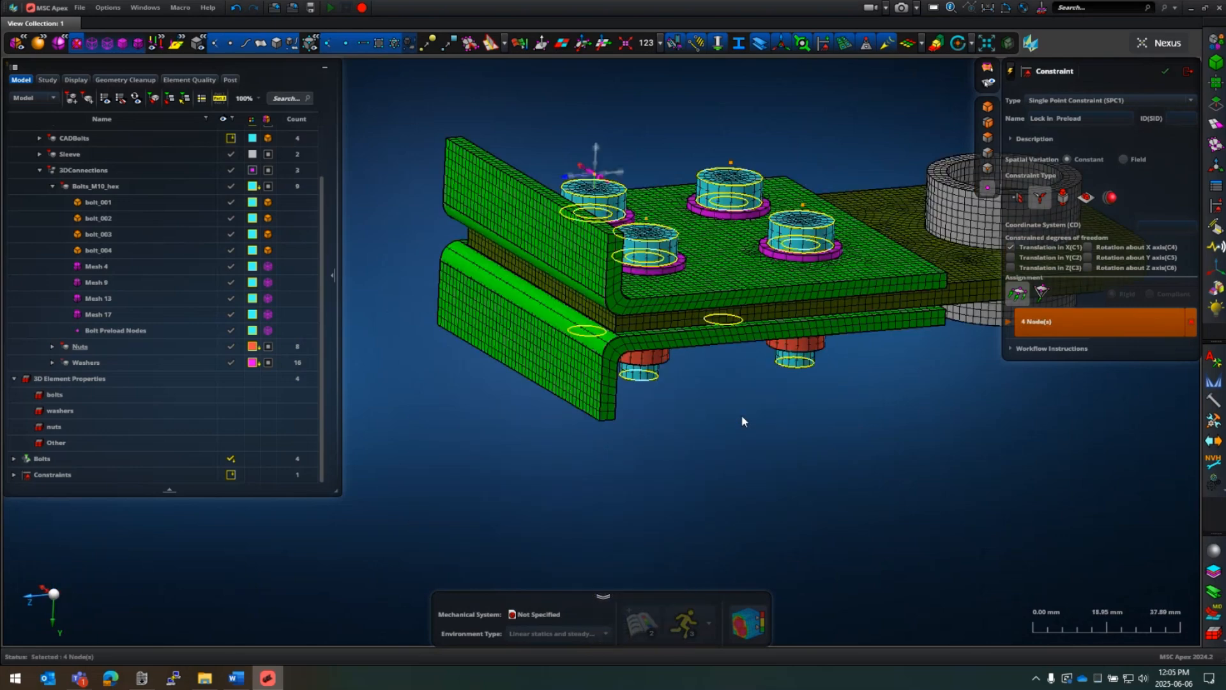
middle_click(711, 422)
click(626, 416)
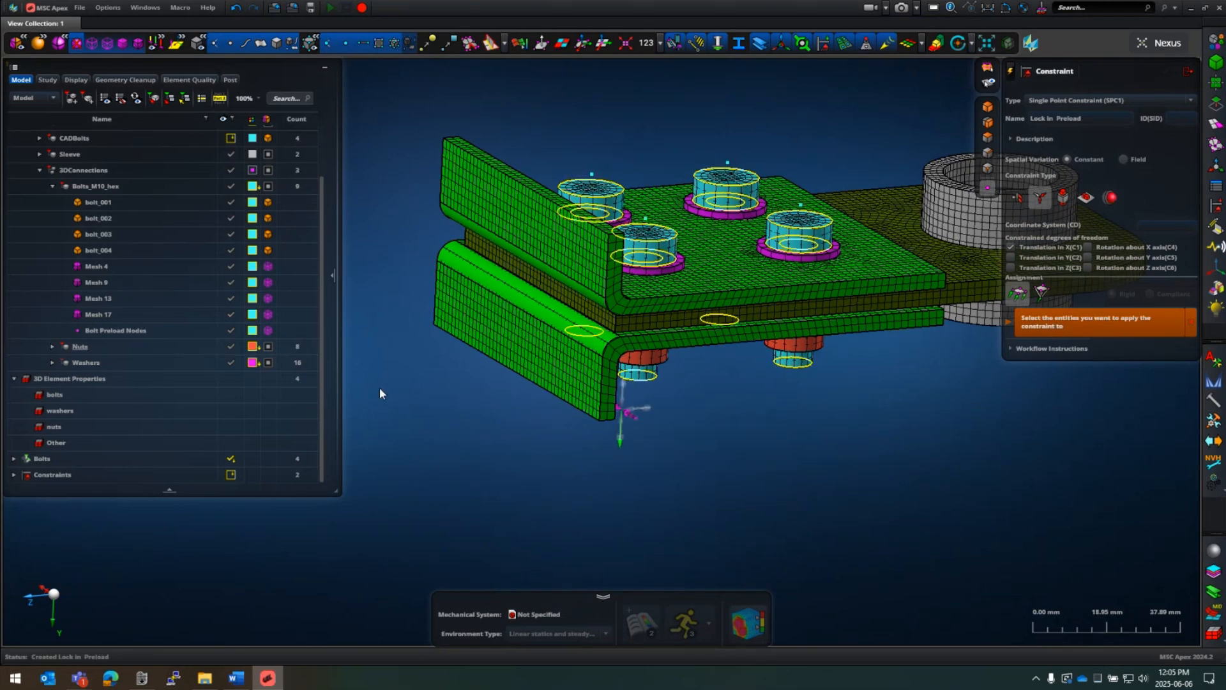
Step: Expand the Constraints group, display the Lock in Preload constraint and close the constraint tool
click(14, 474)
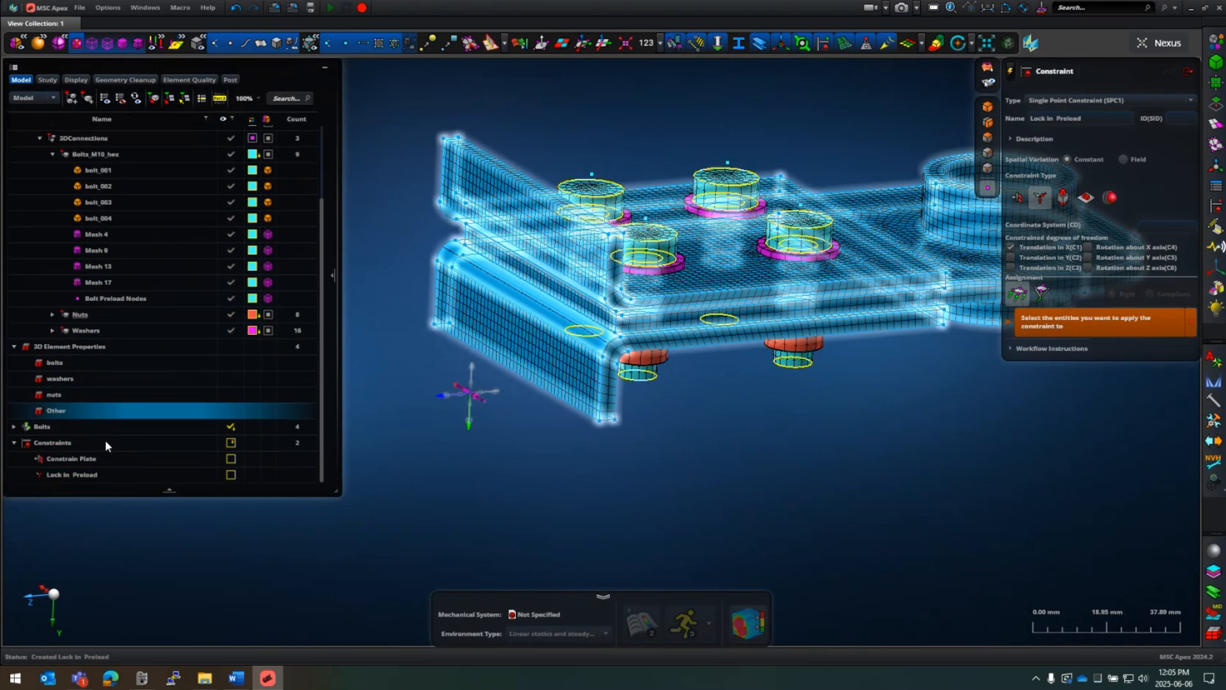
click(239, 476)
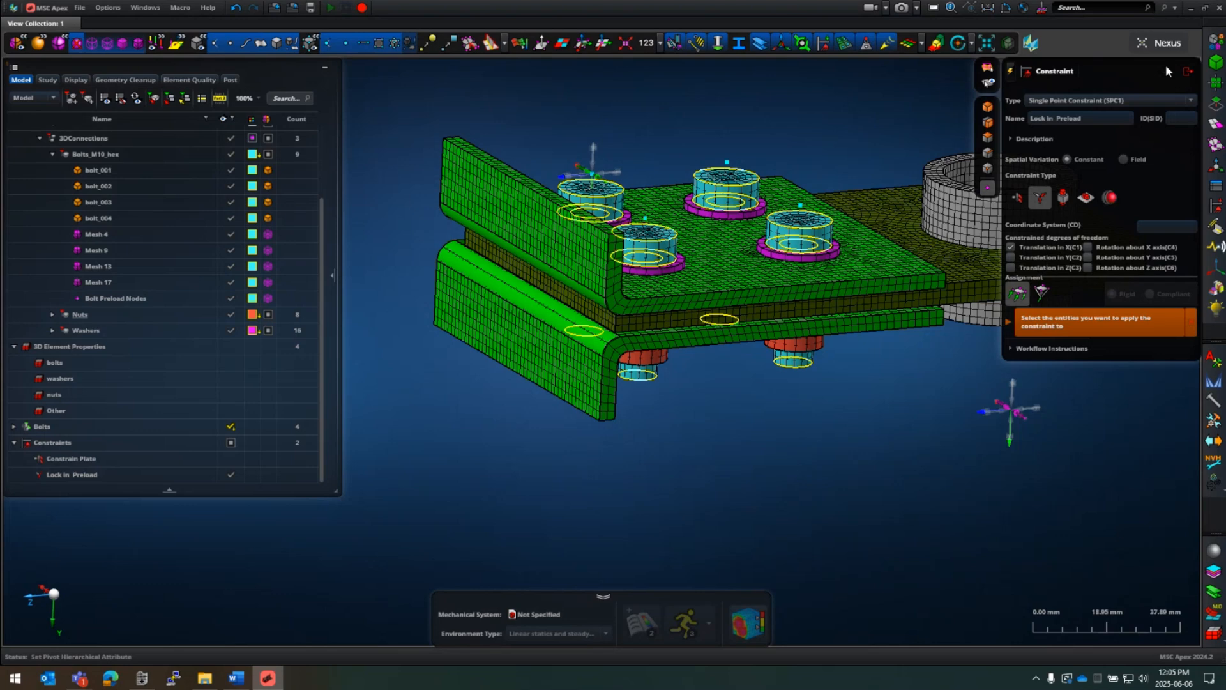
click(1189, 72)
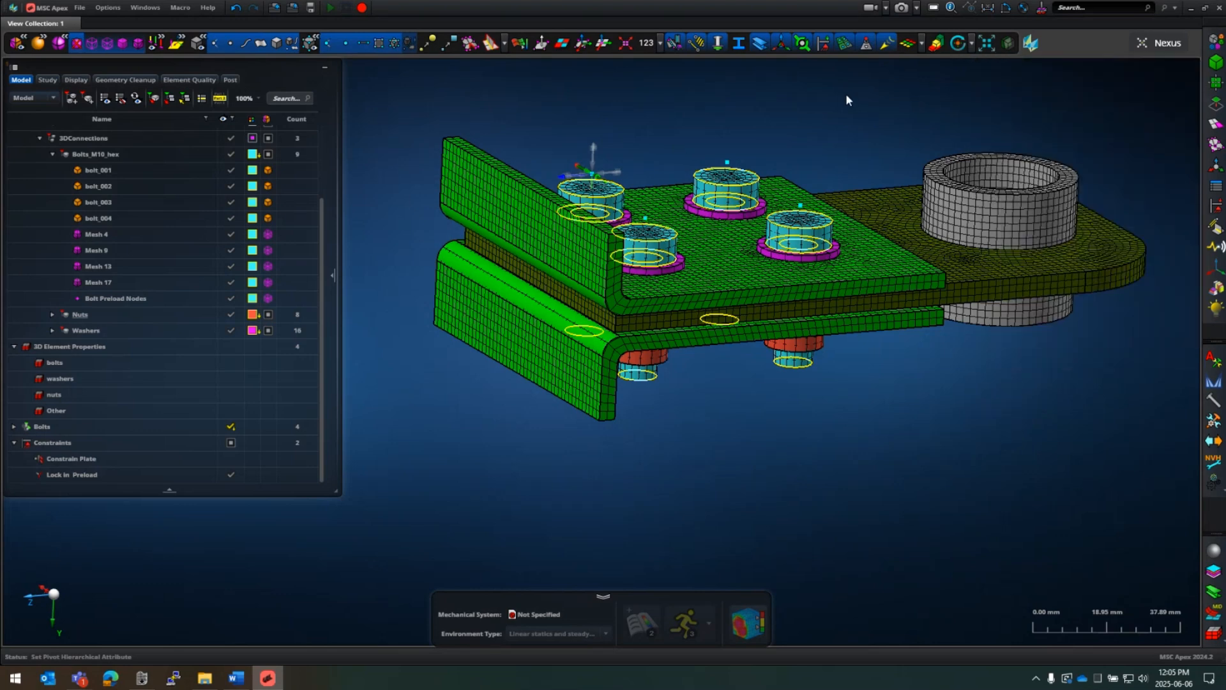
Step: Create a constraint combination (SPCADD) named "Preload constraint" containing only Constrain Plate
click(119, 461)
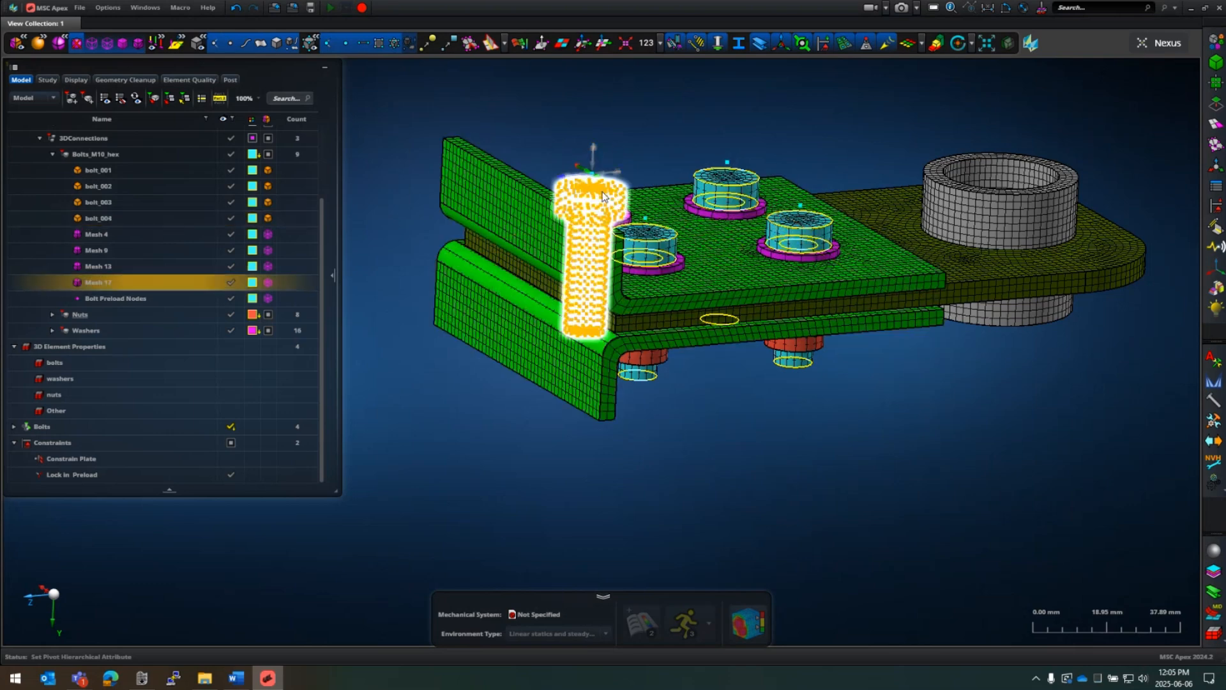
click(1216, 84)
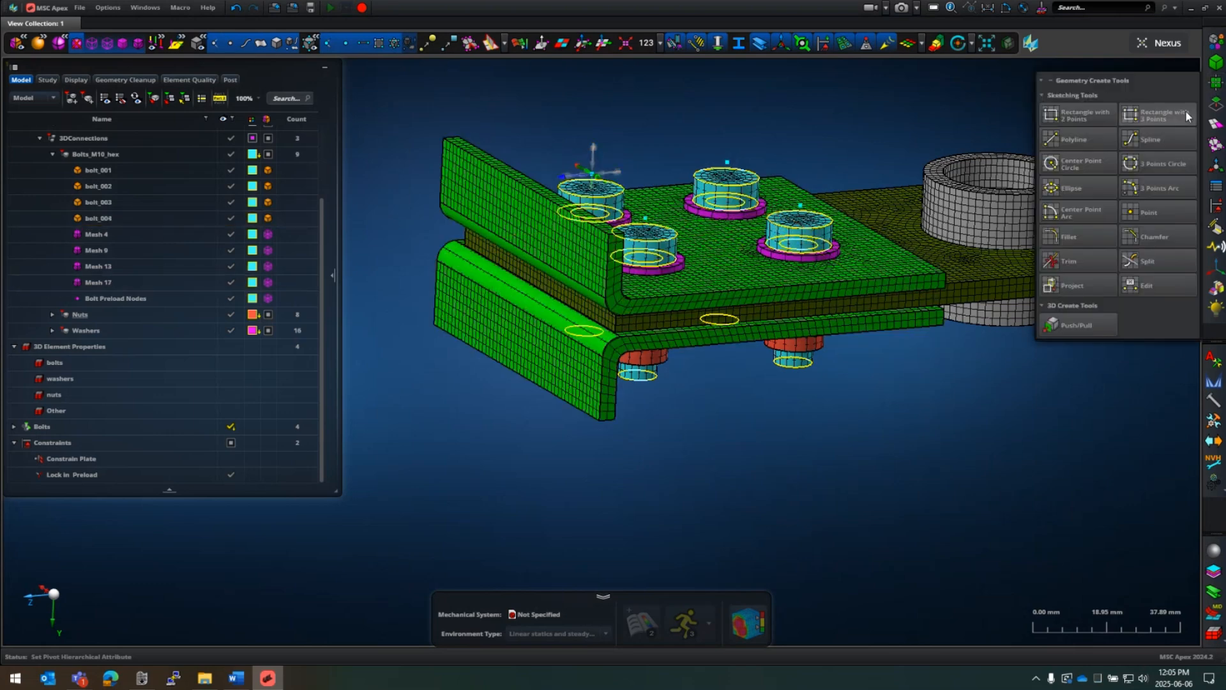
click(1218, 206)
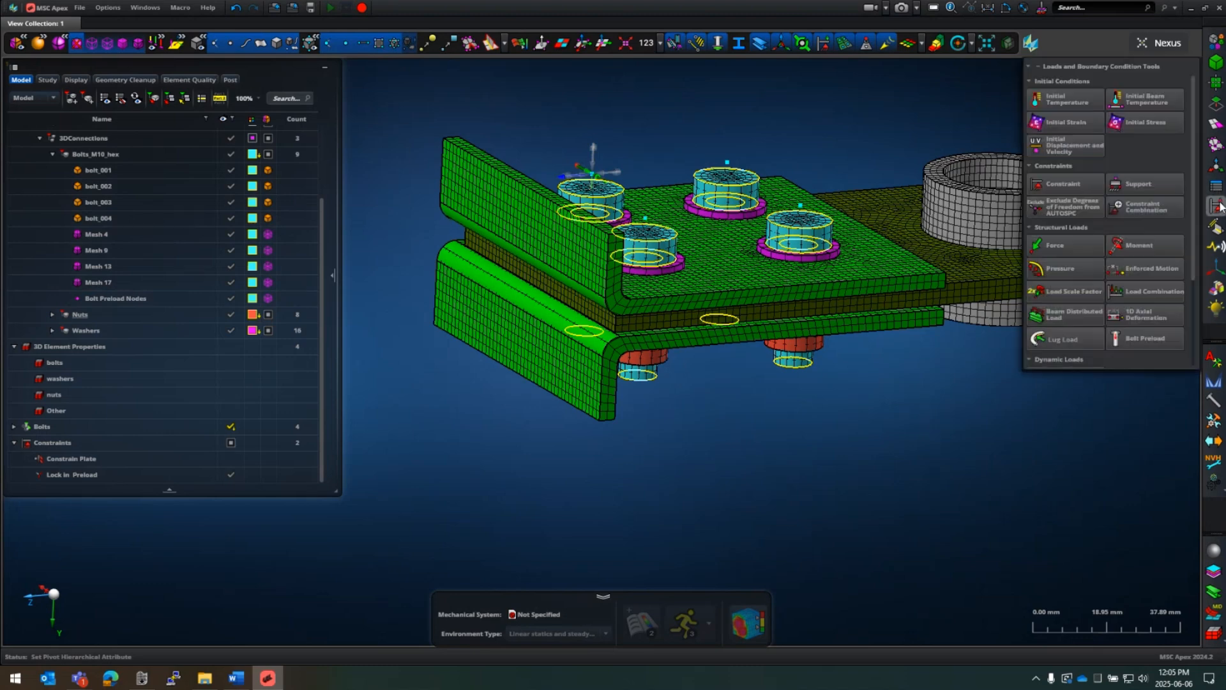
click(1156, 211)
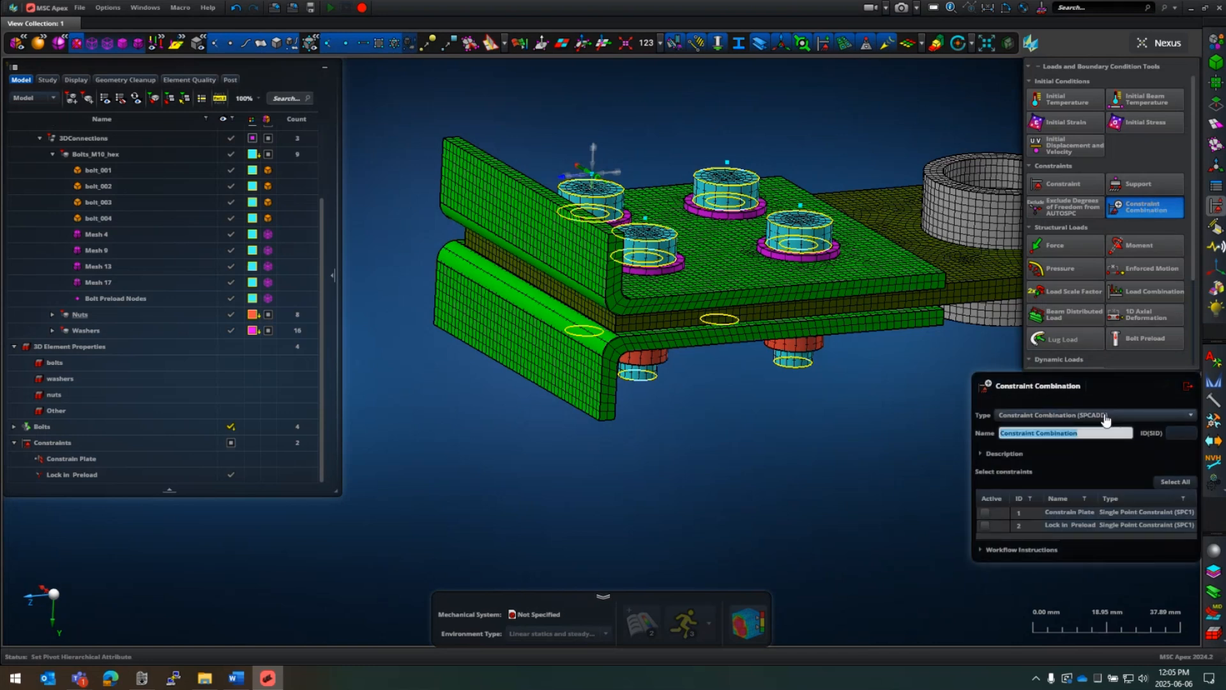
text(Preload constraint)
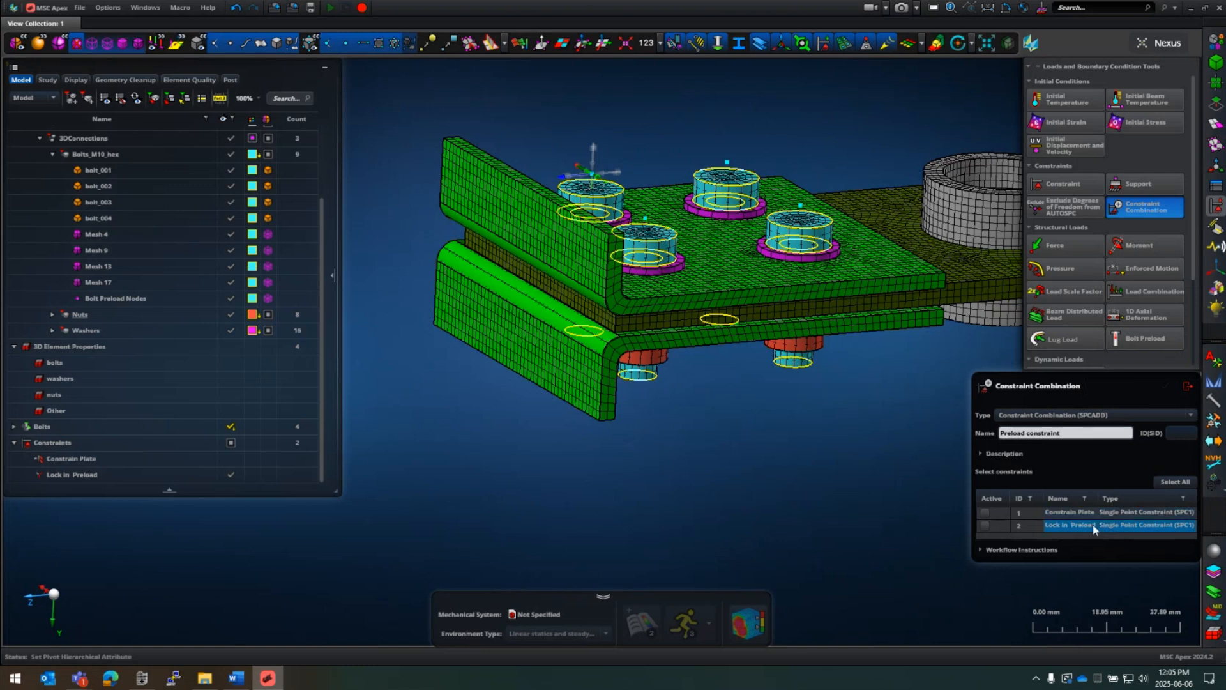
click(985, 513)
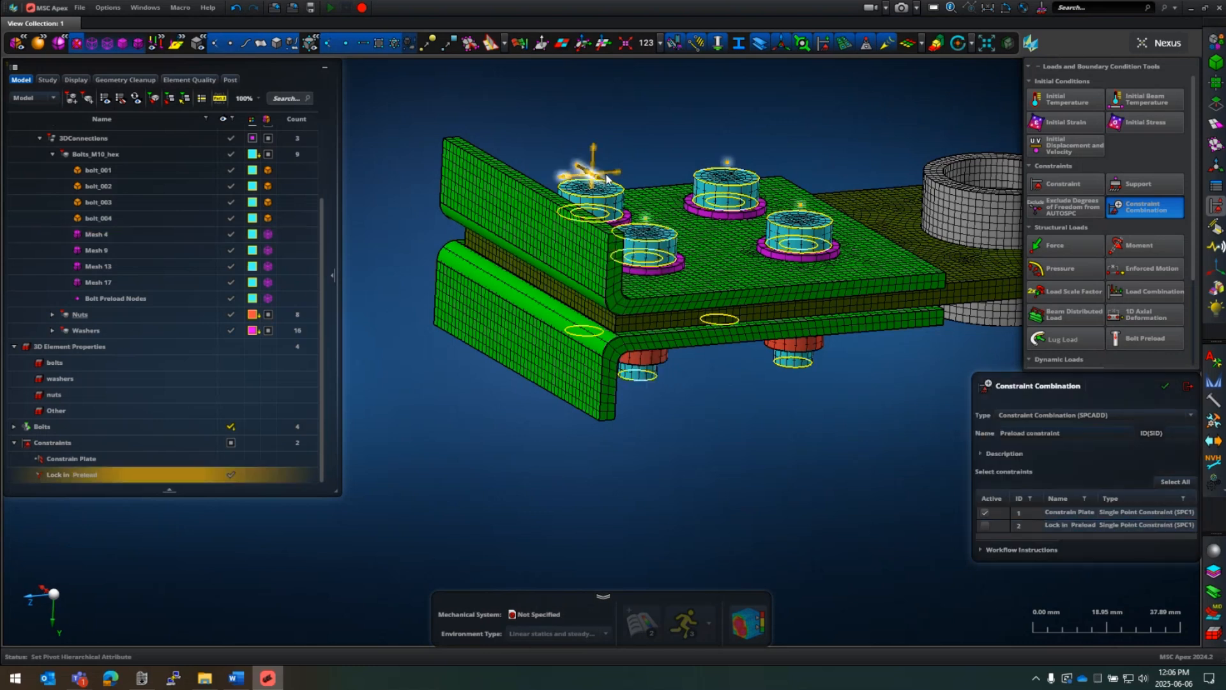
click(1163, 387)
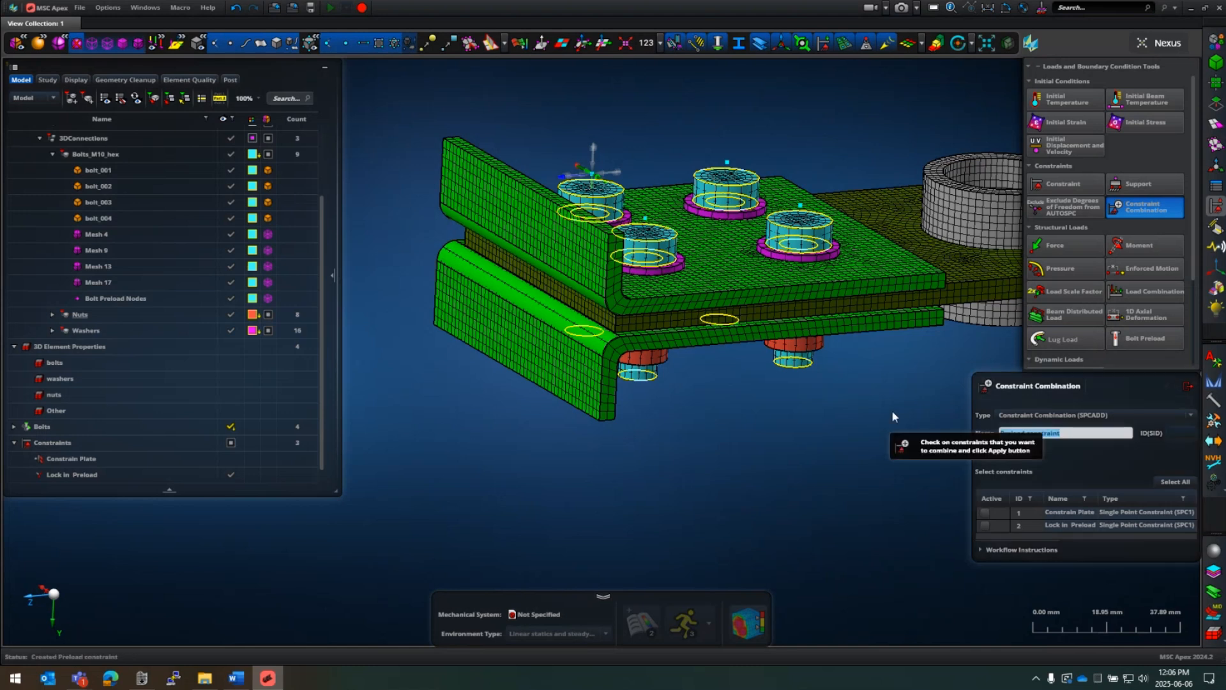
Step: Create a second constraint combination named "Load Constraints" from Constrain Plate and Lock in Preload, and close the tool
text(Load Cosntrtain)
key(BackSpace)
key(BackSpace)
key(BackSpace)
key(BackSpace)
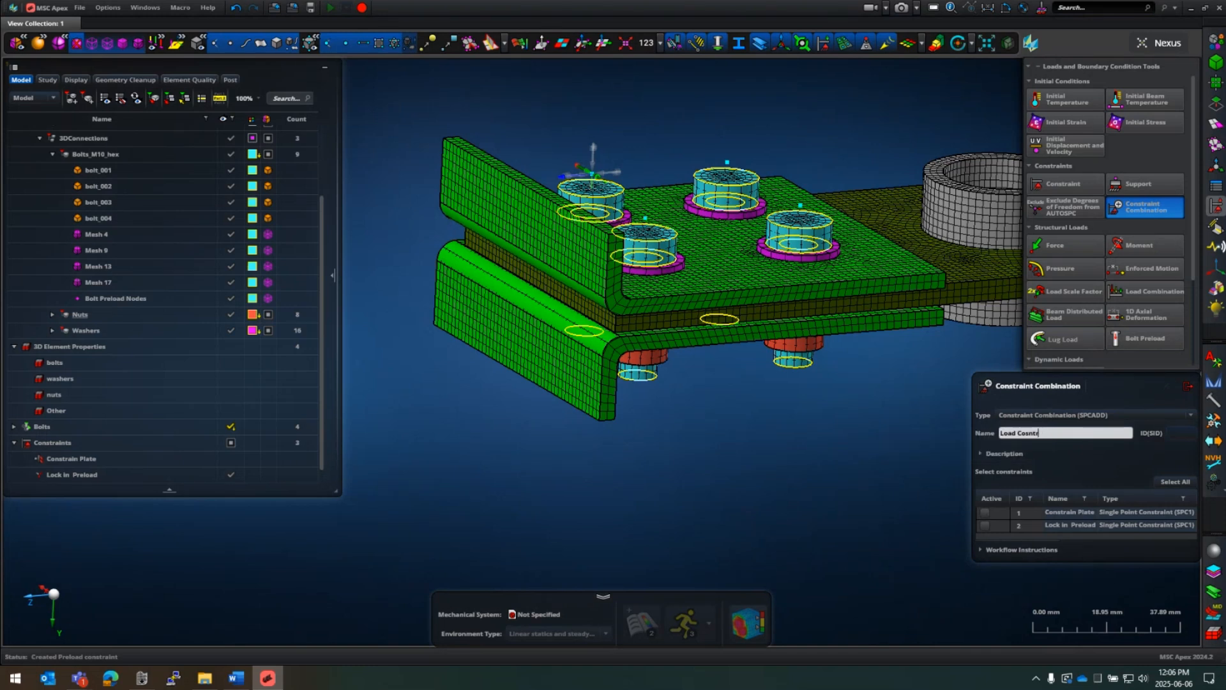
key(BackSpace)
key(BackSpace)
key(BackSpace)
key(BackSpace)
text(nstraints)
click(985, 512)
click(984, 526)
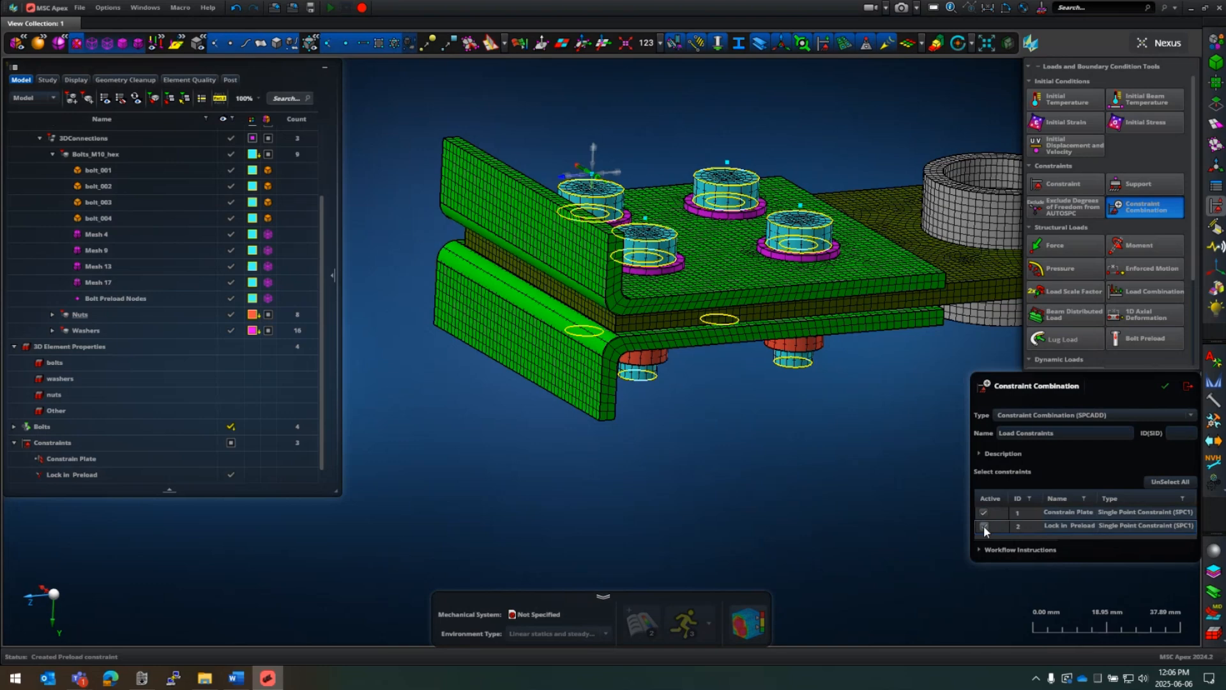
click(1086, 513)
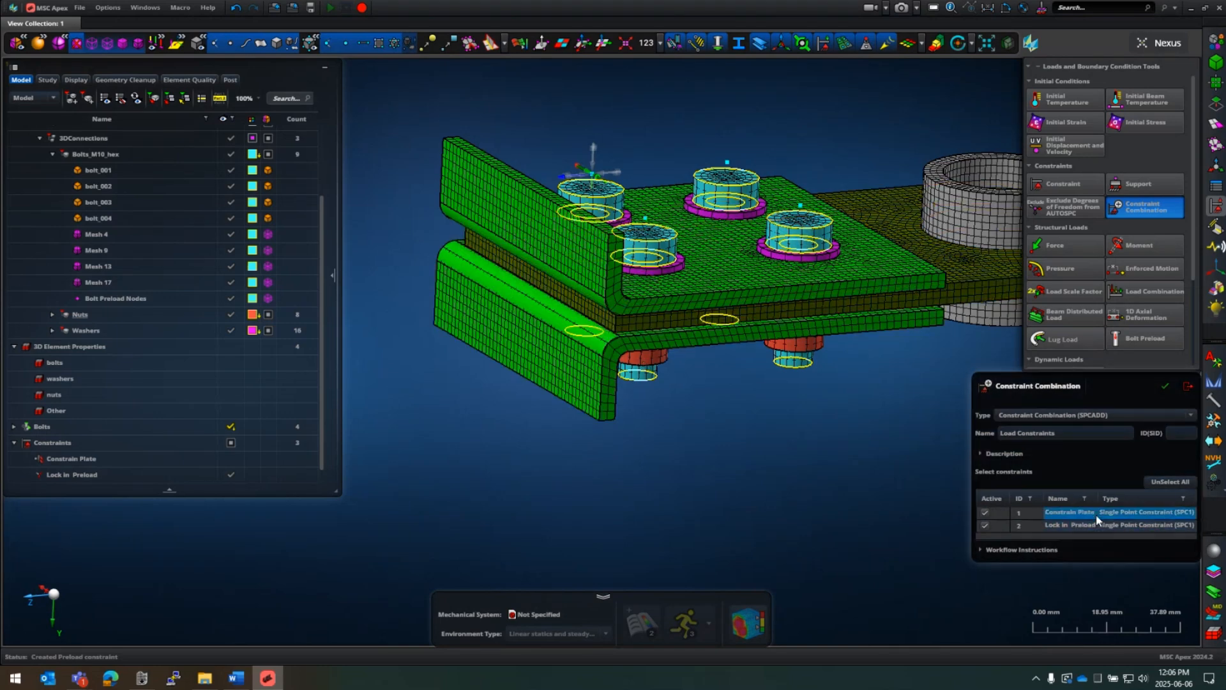
click(1165, 388)
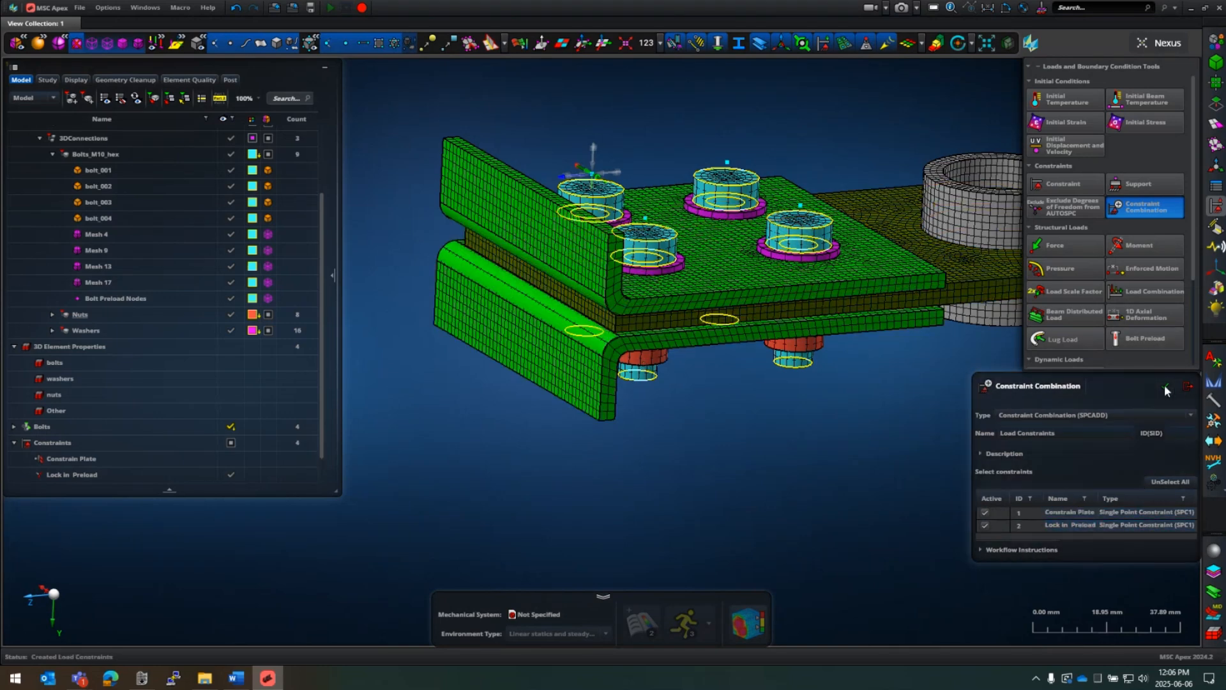
click(1189, 387)
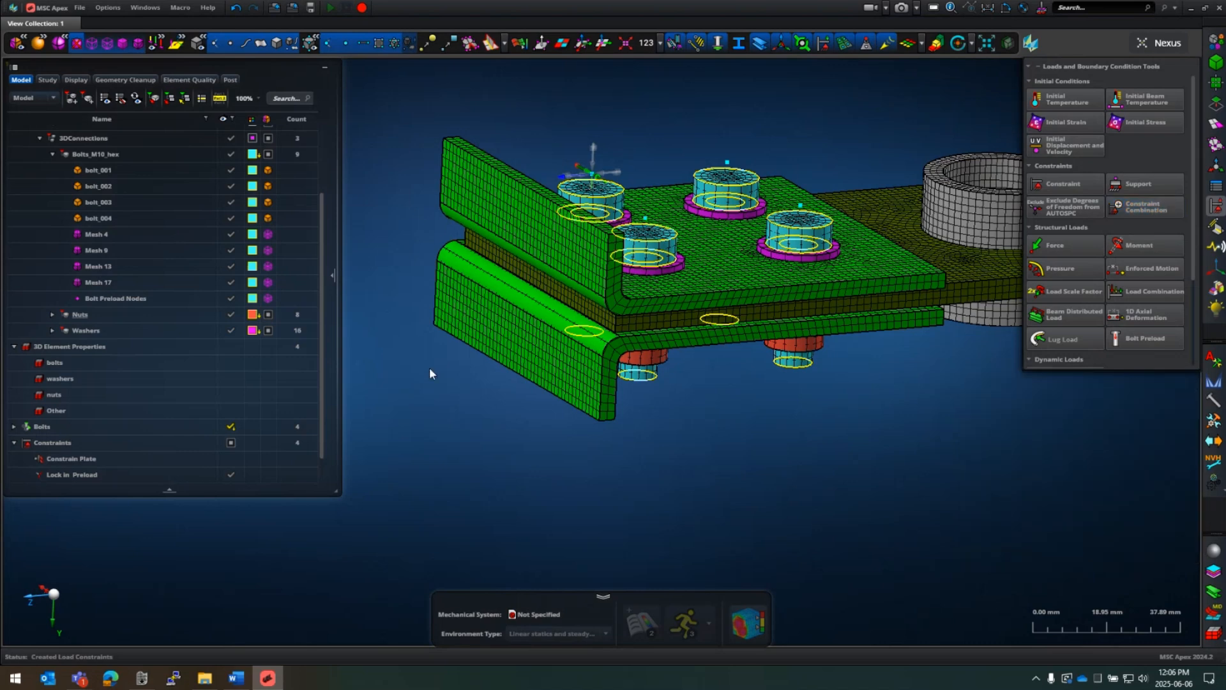
Step: Display all constraints and review the definitions of Constrain Plate, Lock in Preload, Preload constraint and Load Constraints
scroll(192, 415, down, 1)
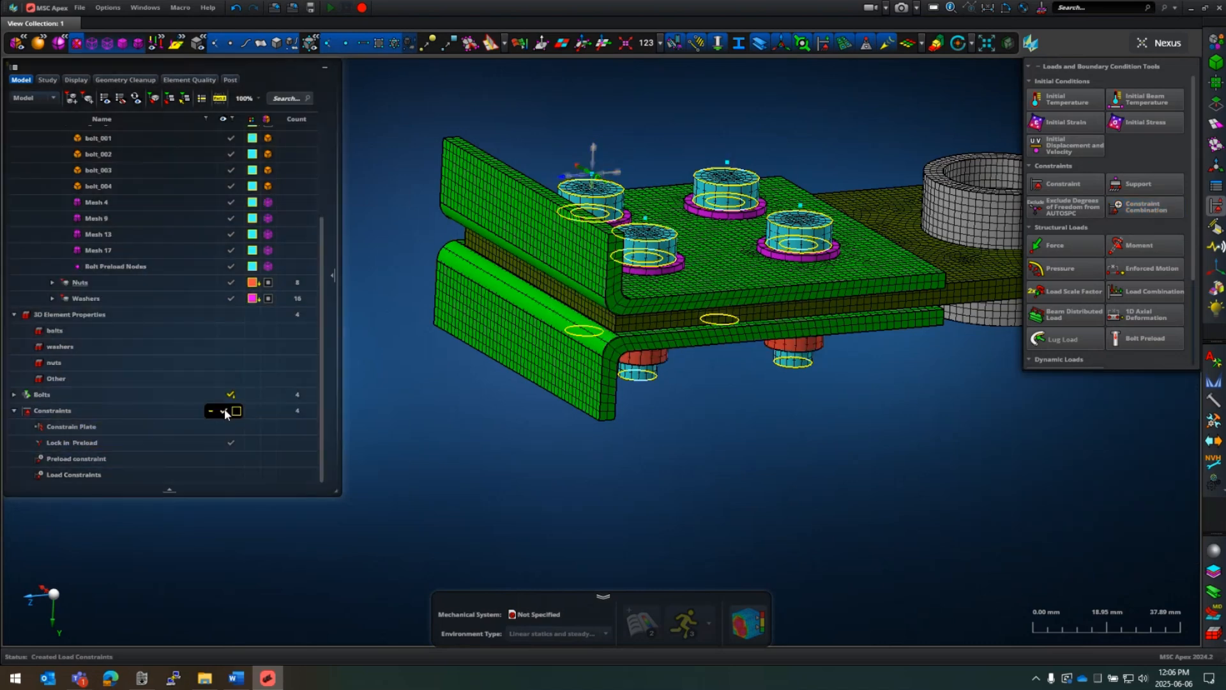
click(224, 412)
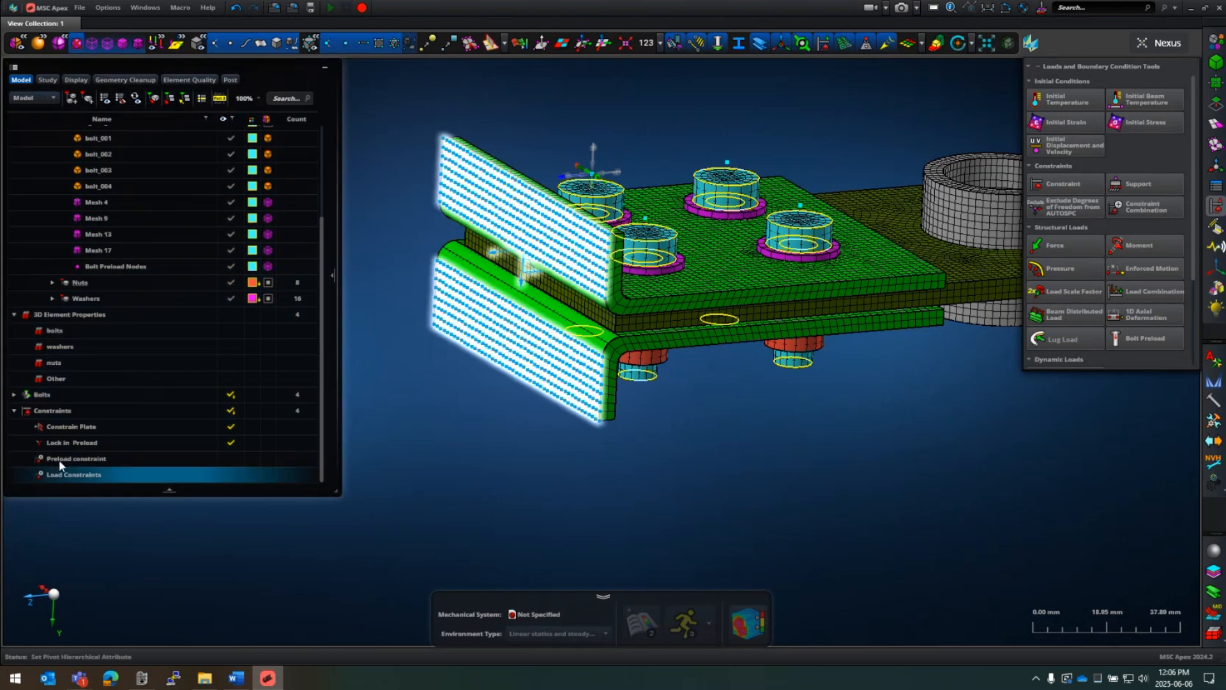
double_click(71, 427)
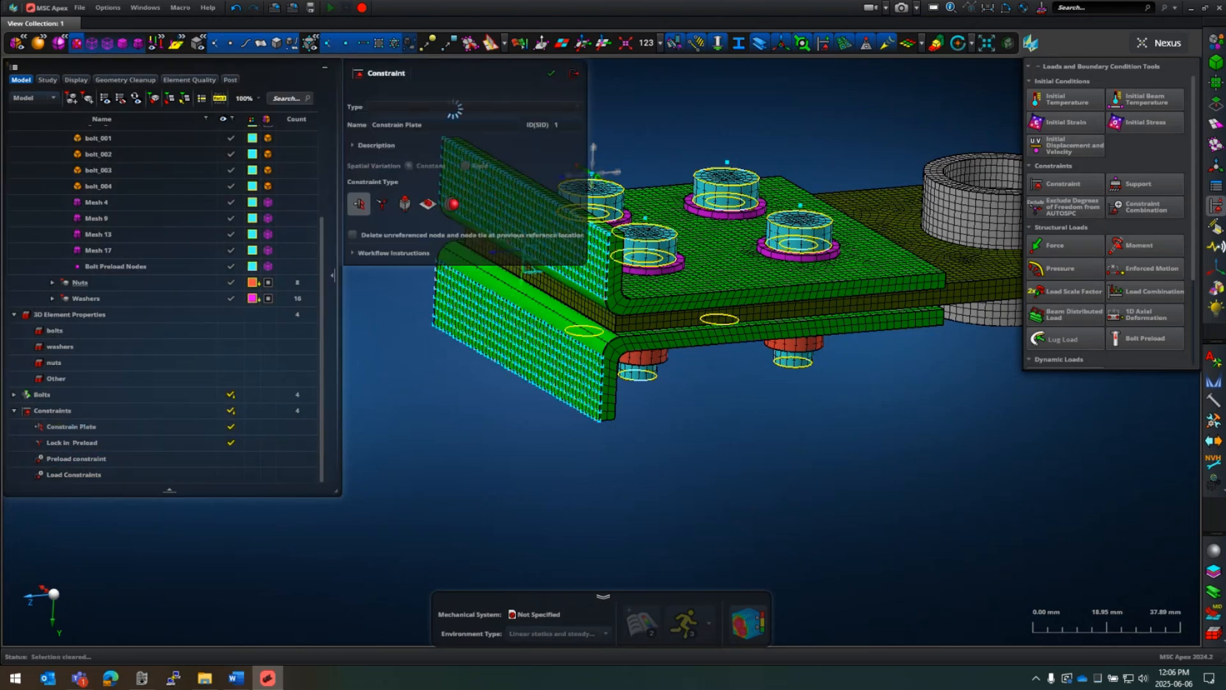
click(90, 442)
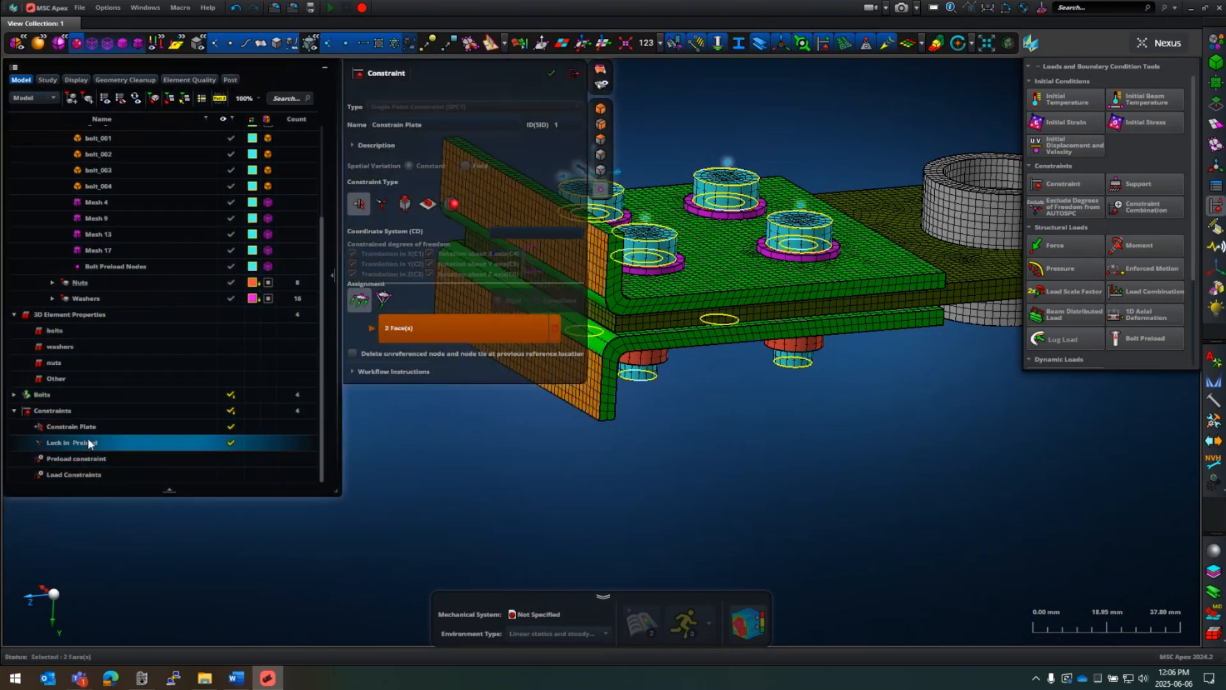
double_click(90, 442)
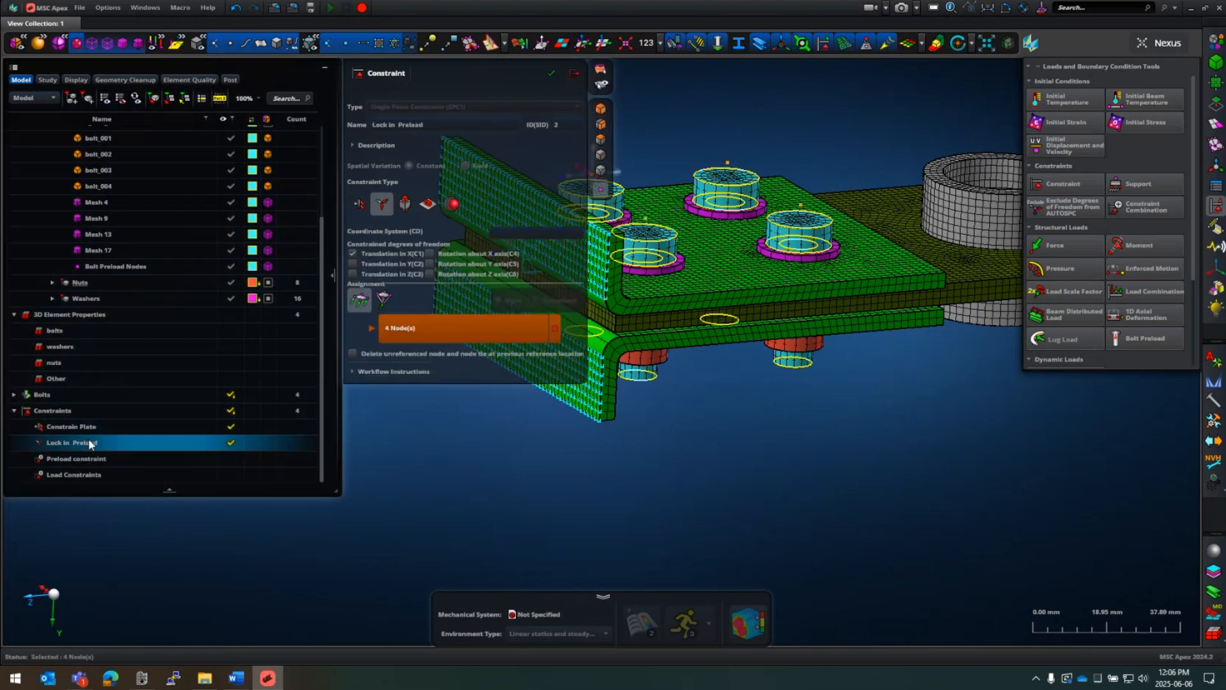
double_click(89, 460)
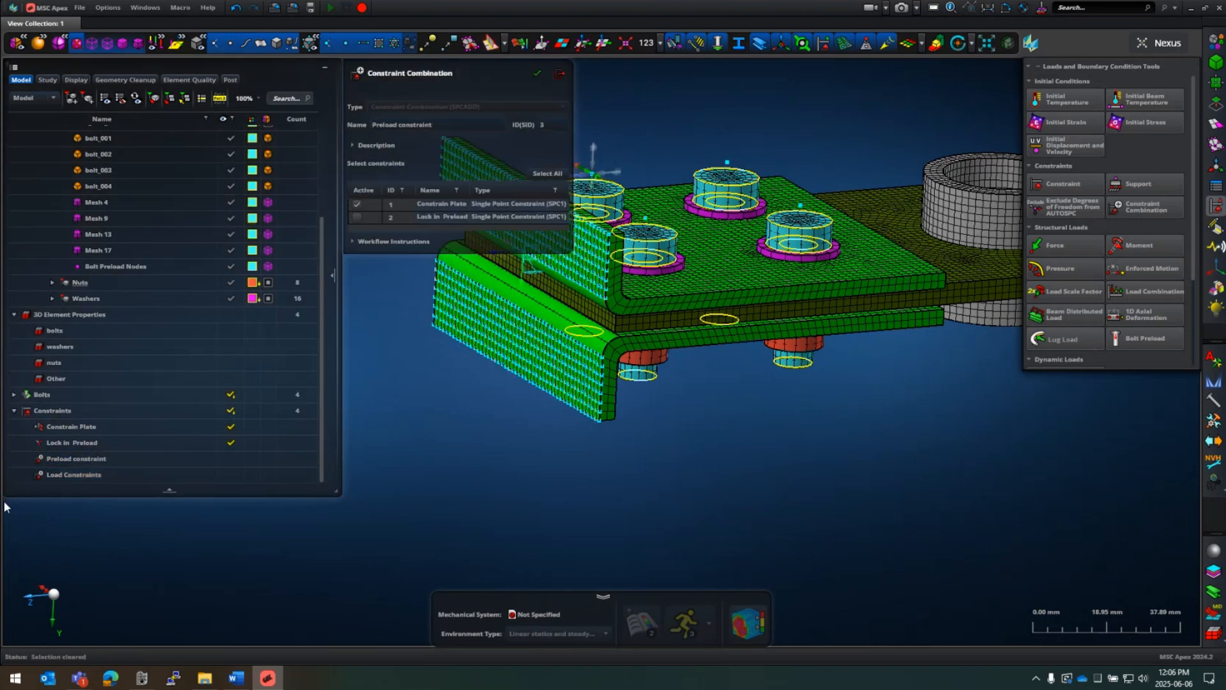
double_click(73, 475)
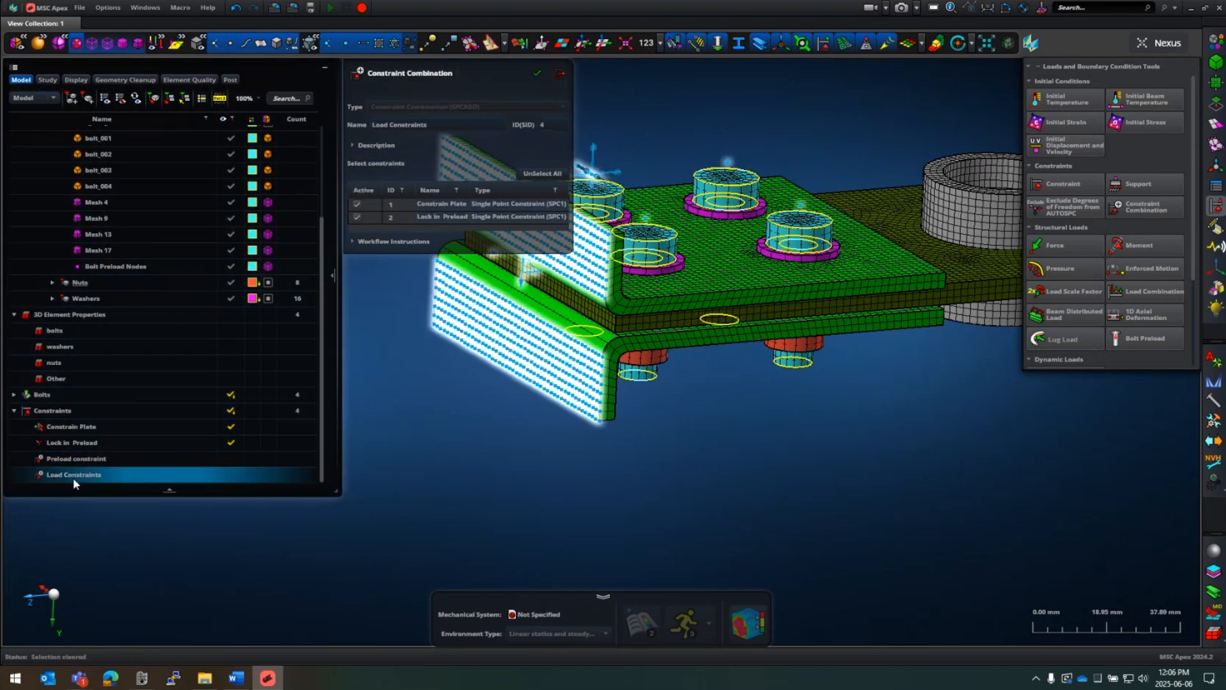
click(109, 458)
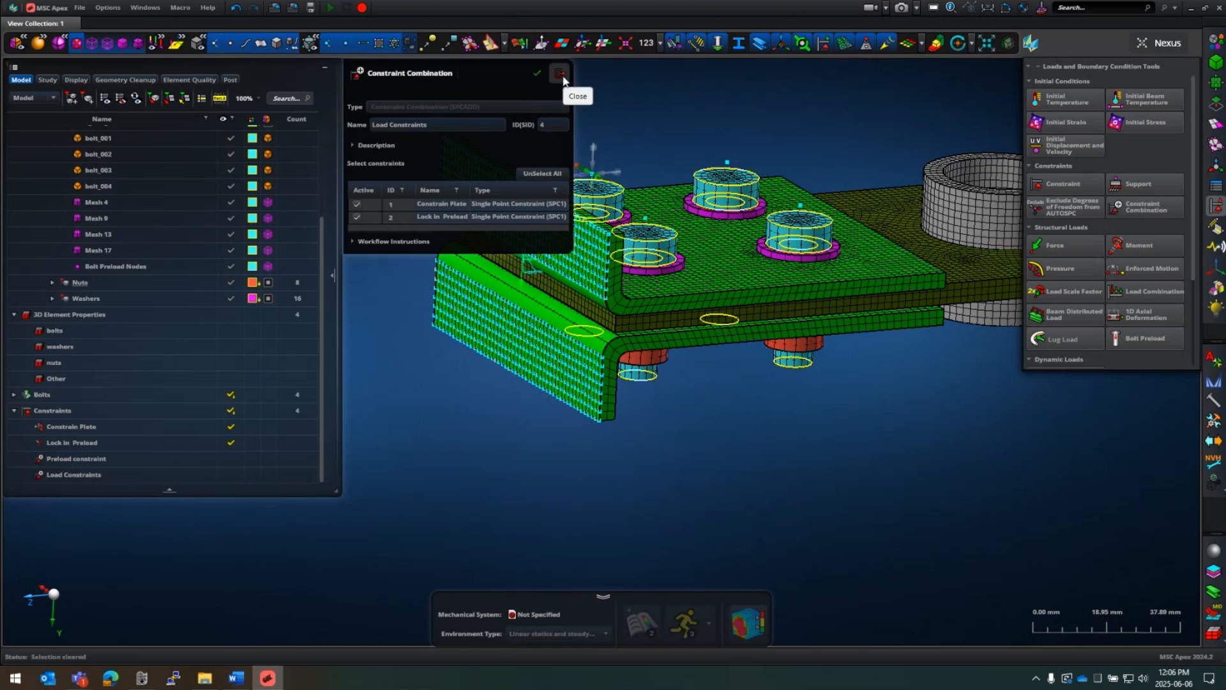
click(561, 74)
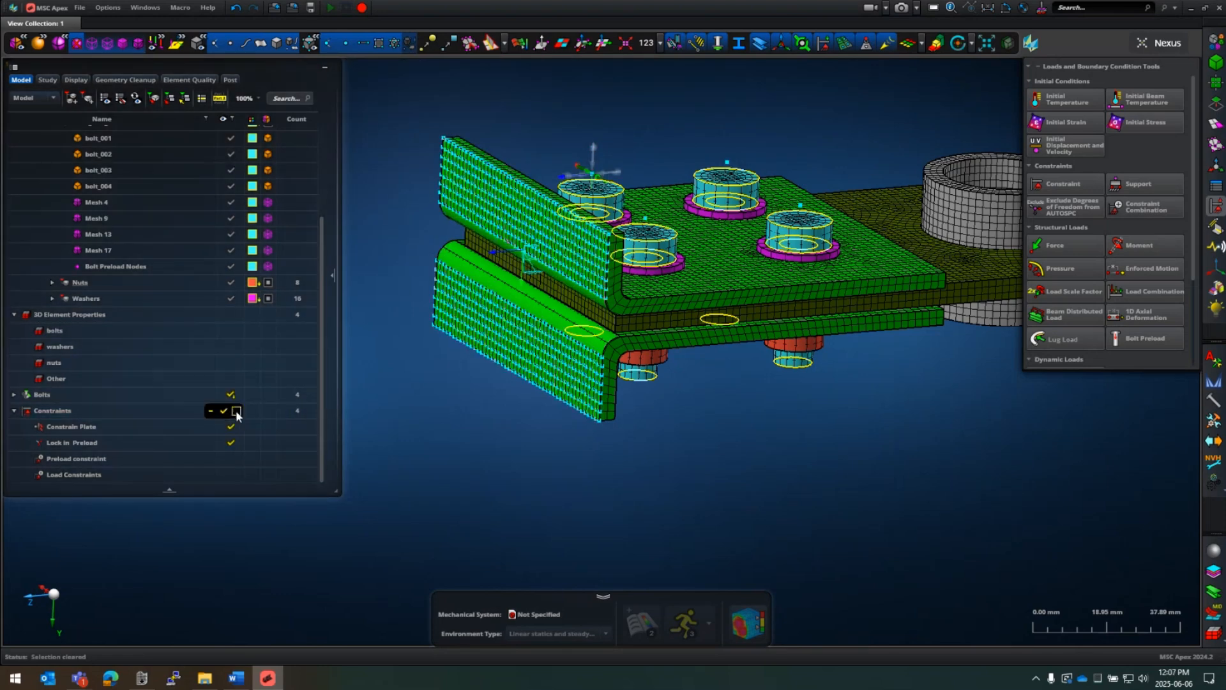
Step: Hide all constraints in the view and collapse the Constraints group
click(237, 411)
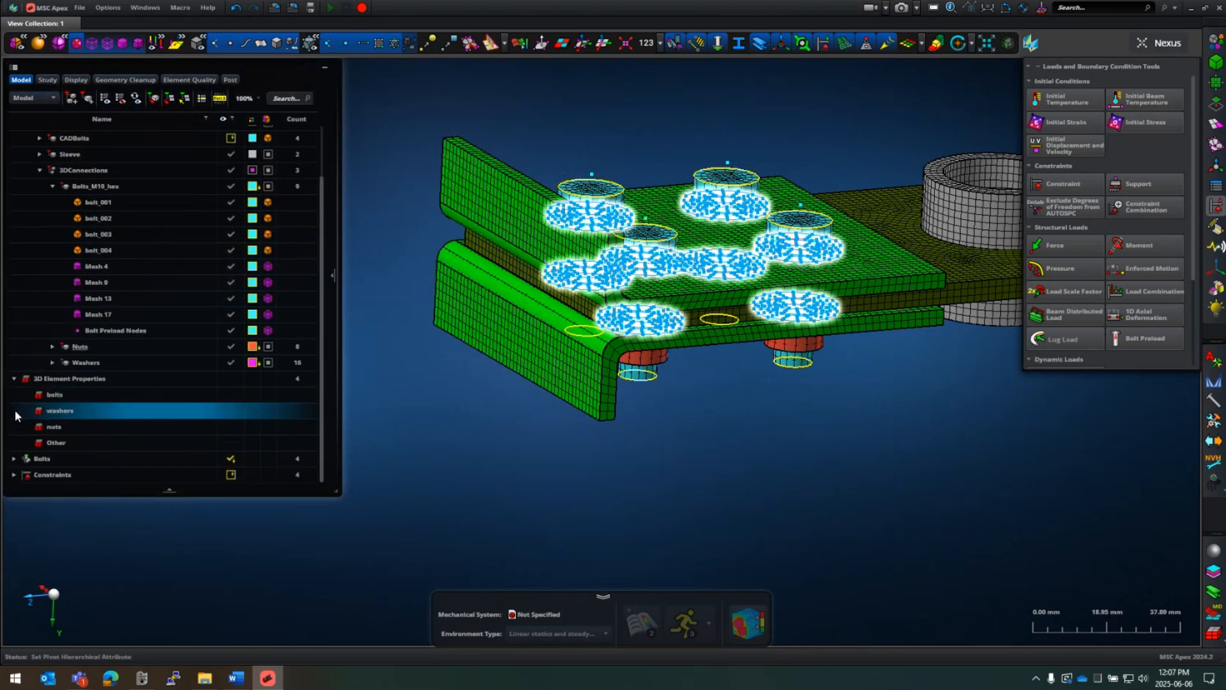
click(14, 410)
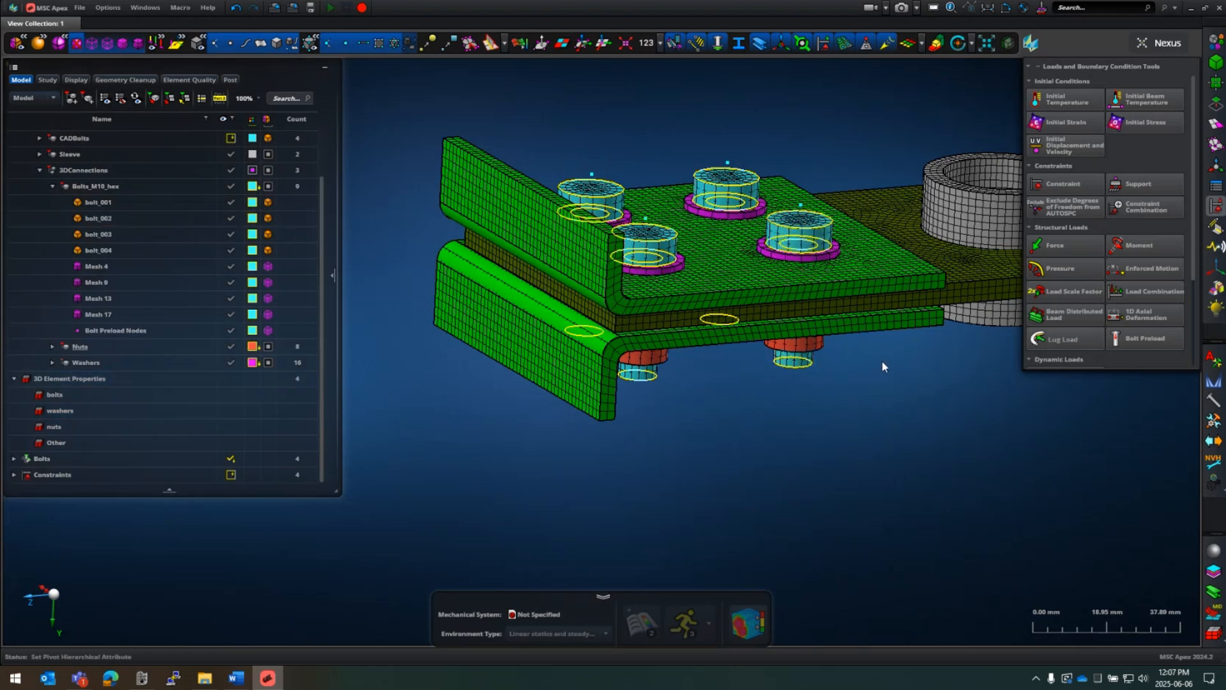
Step: Define a component force (FORCE) named "Bolt Preload Force" with scale factor 1 and Fx of 8 kN
click(1056, 247)
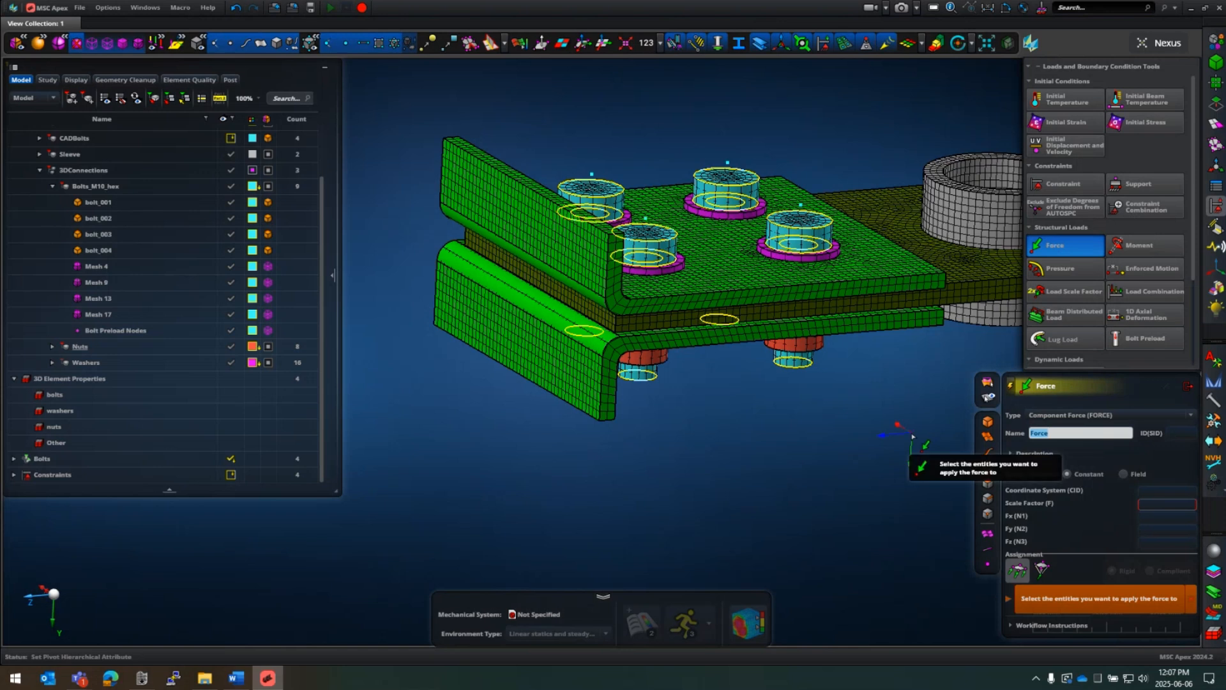
text(Bolt Preload Force)
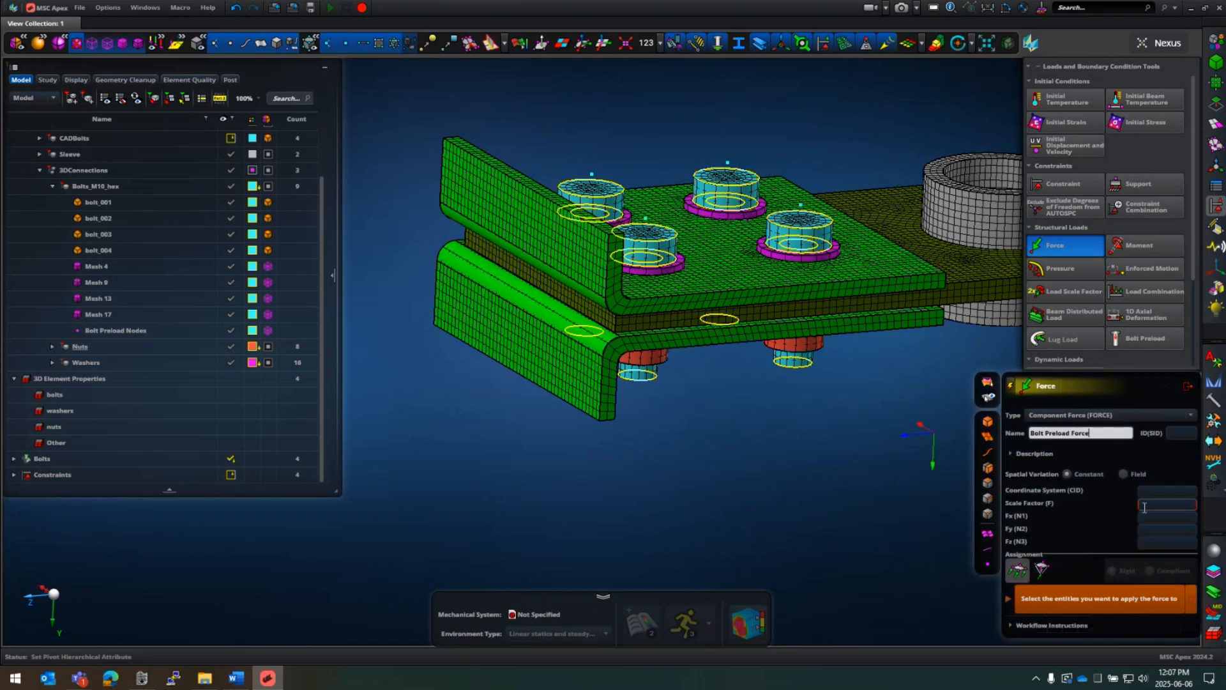
click(1189, 506)
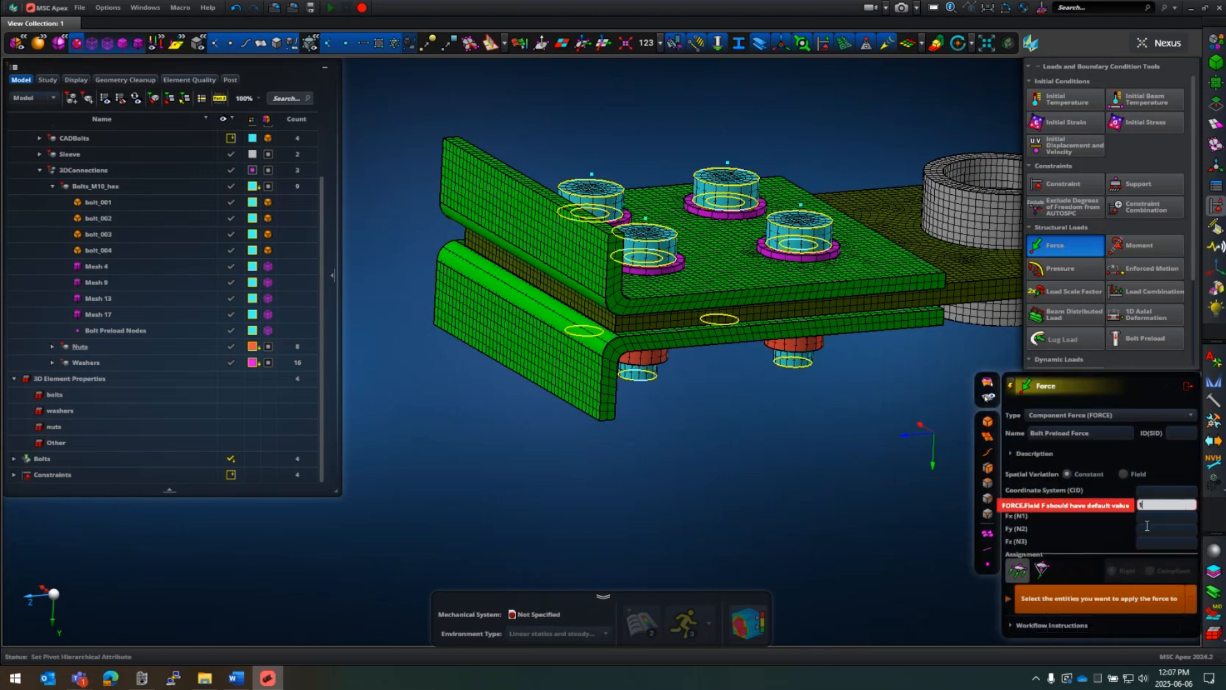
text(1)
key(Tab)
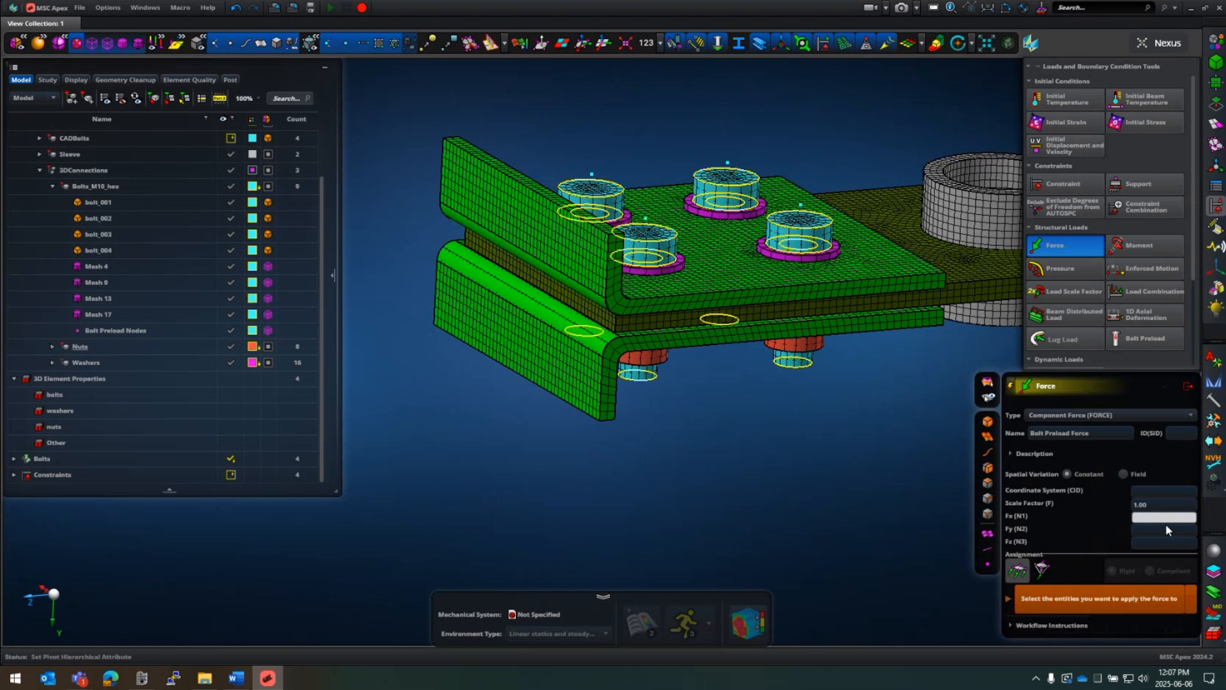
text(8 kN)
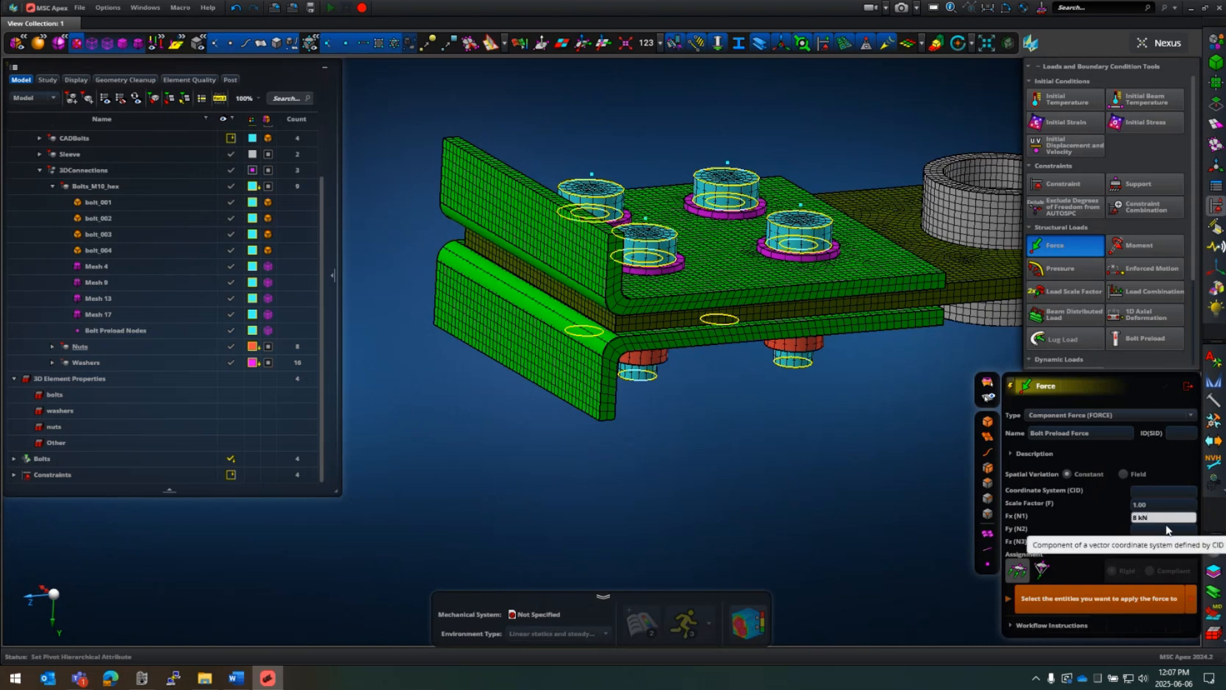
key(Return)
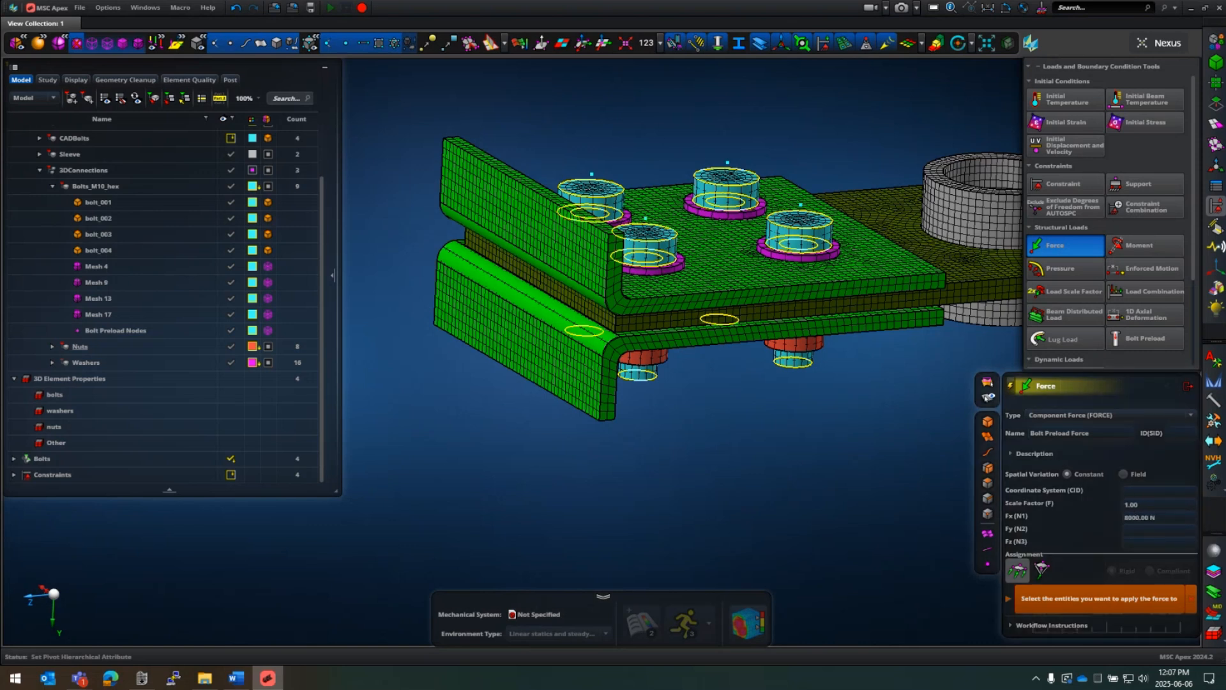
Step: Apply Bolt Preload Force manually to all the bolt preload nodes beyond the bolt heads, check the force arrows and close the Force tool
click(1010, 385)
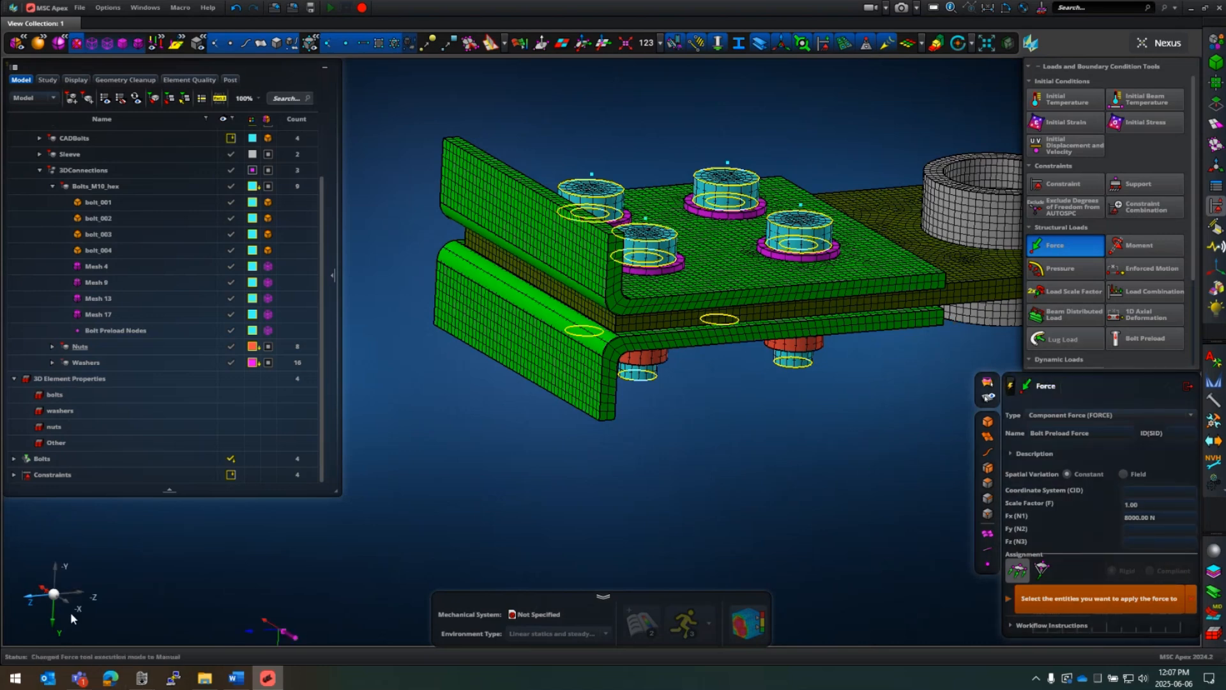
click(78, 609)
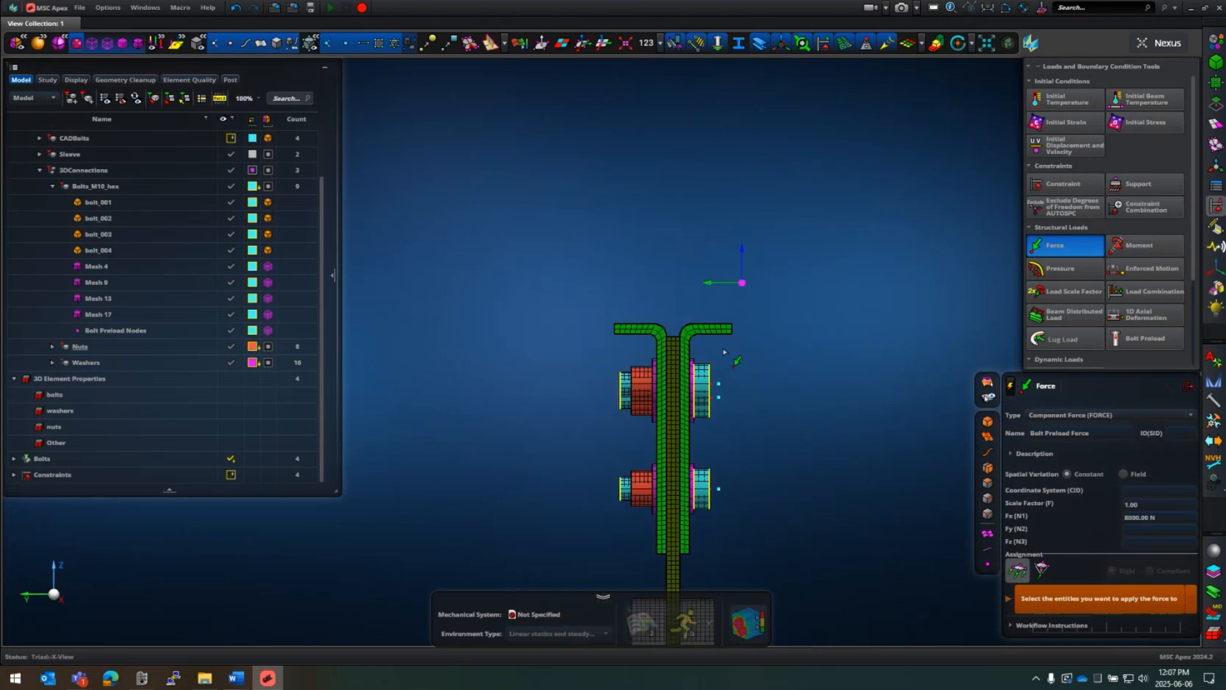
scroll(709, 535, up, 5)
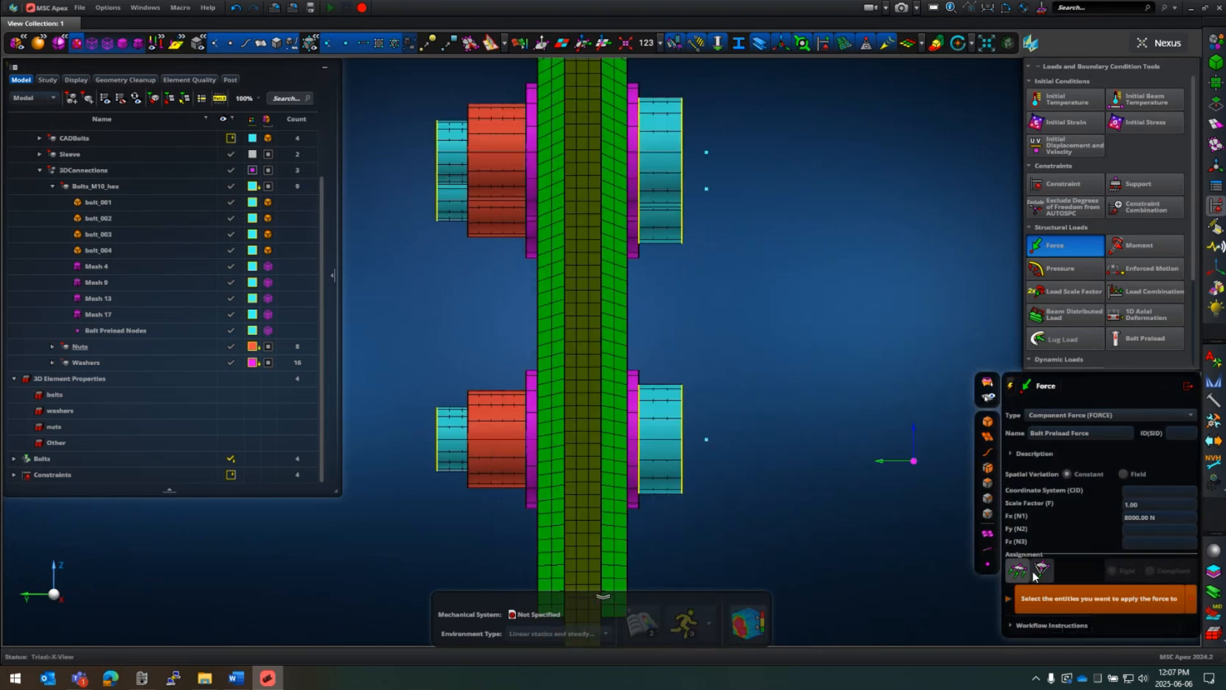
click(988, 565)
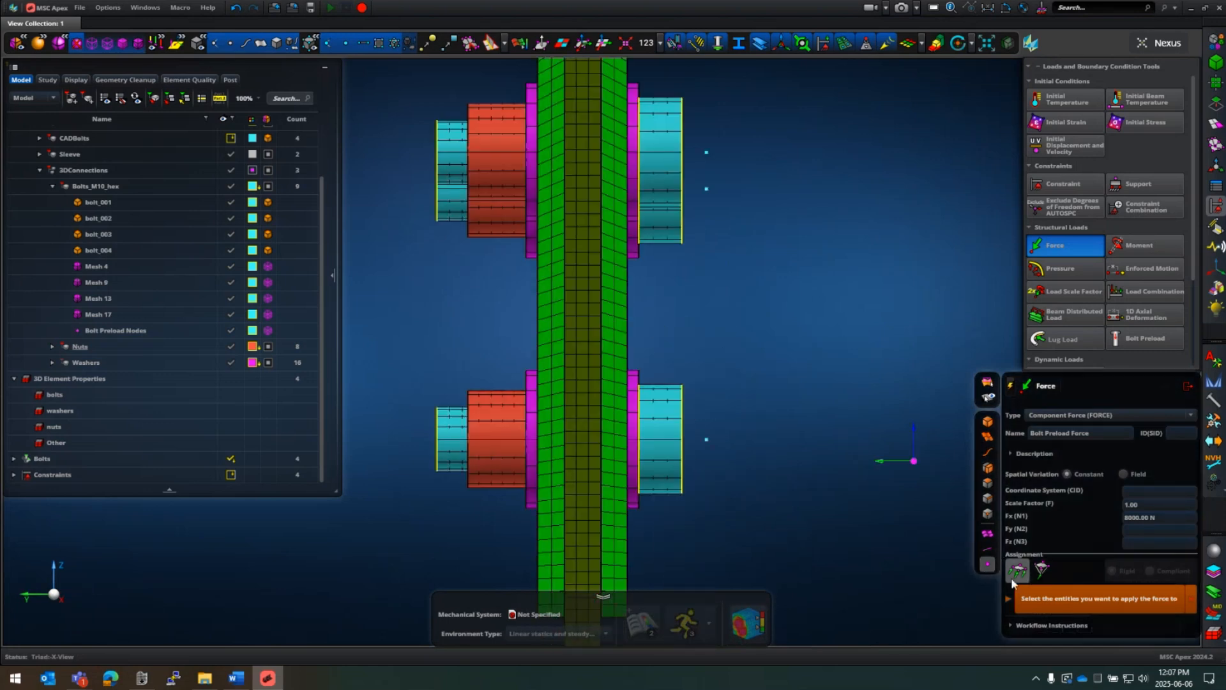
drag(778, 103, 696, 529)
middle_click(821, 401)
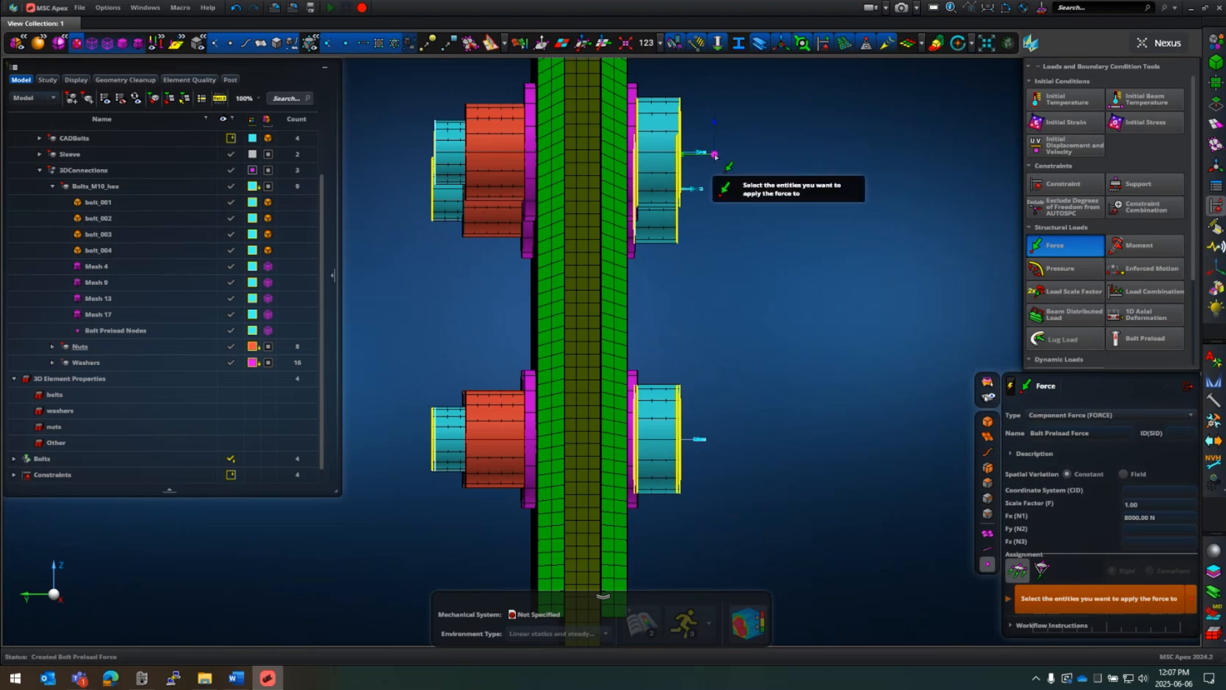
middle_drag(862, 213, 617, 224)
scroll(617, 224, down, 4)
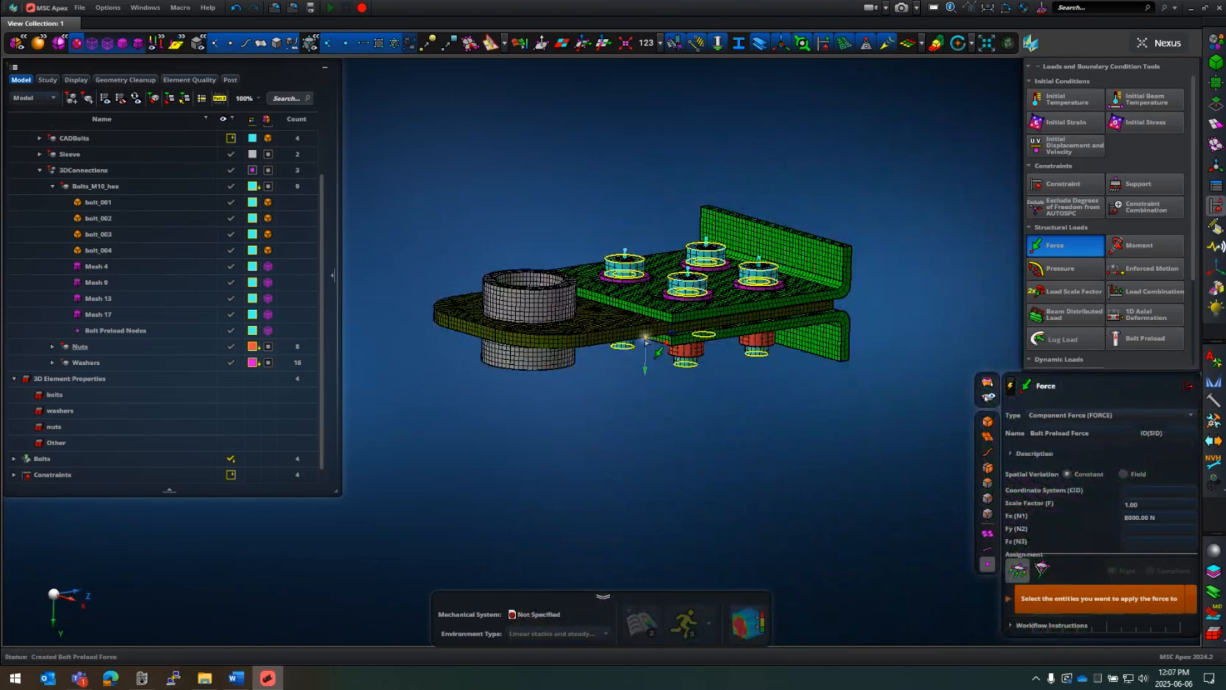
scroll(629, 249, up, 4)
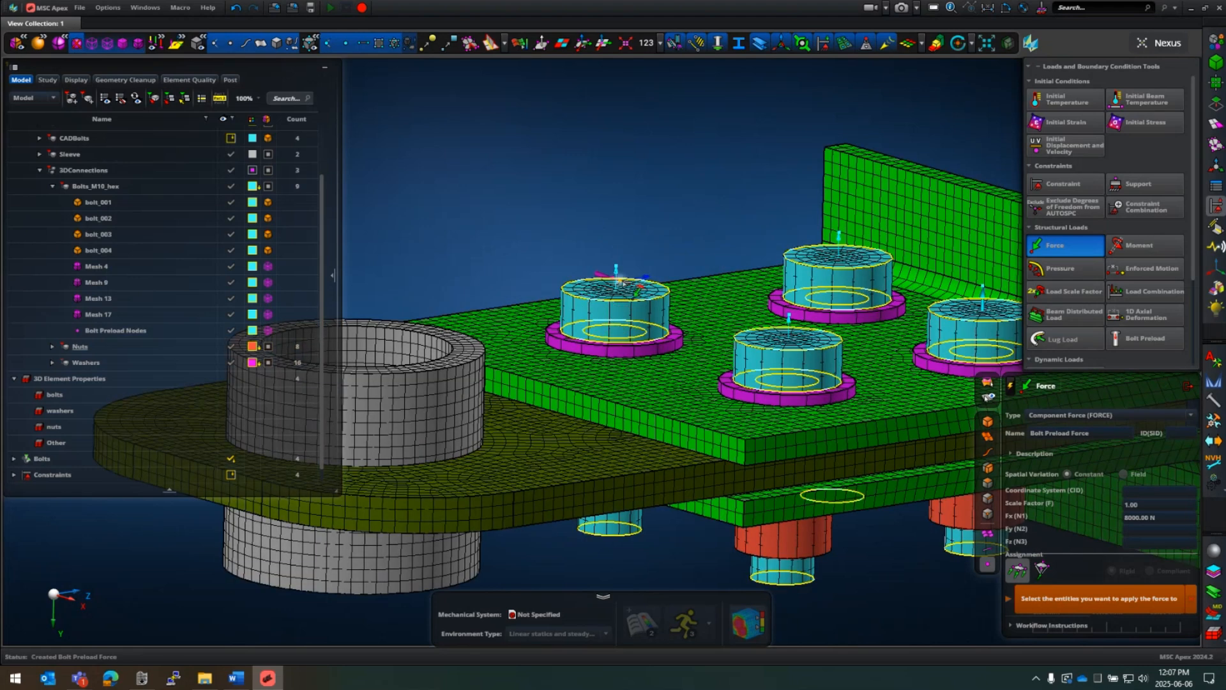
click(1188, 386)
scroll(566, 448, down, 4)
scroll(534, 407, up, 3)
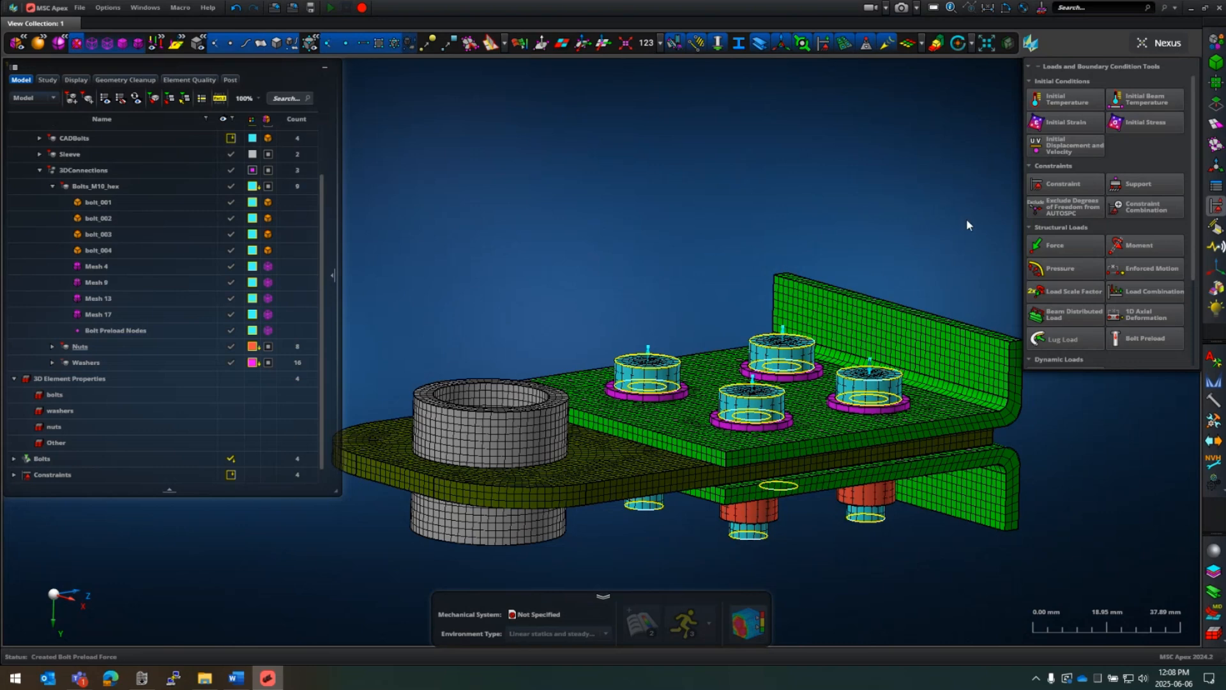
Step: Define a Total Load (PLOAD4) pressure named "Side Load" with a total Fy of 1000 N
click(1063, 269)
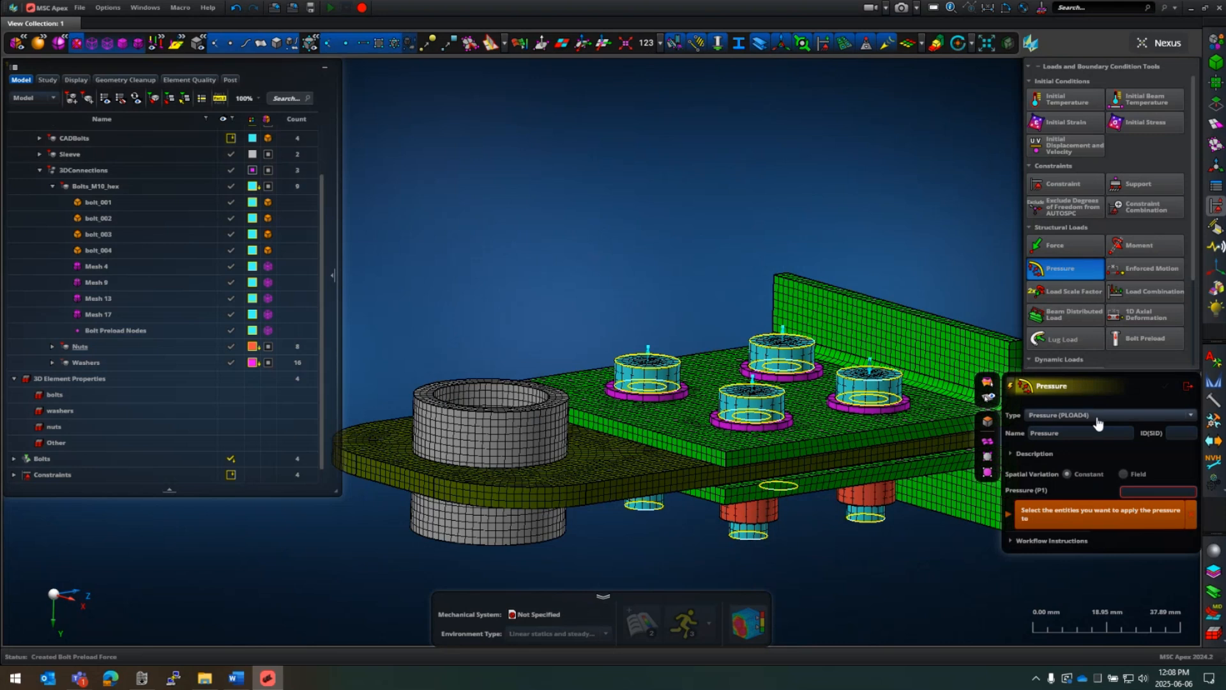
click(1097, 416)
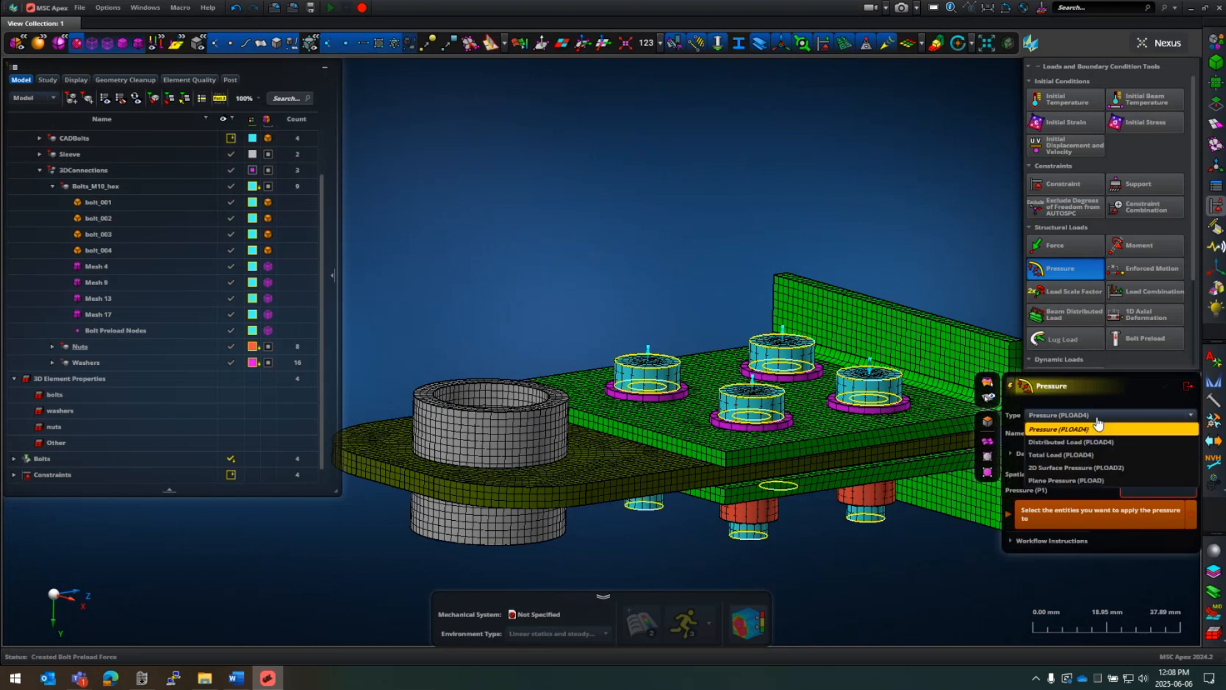
click(1072, 455)
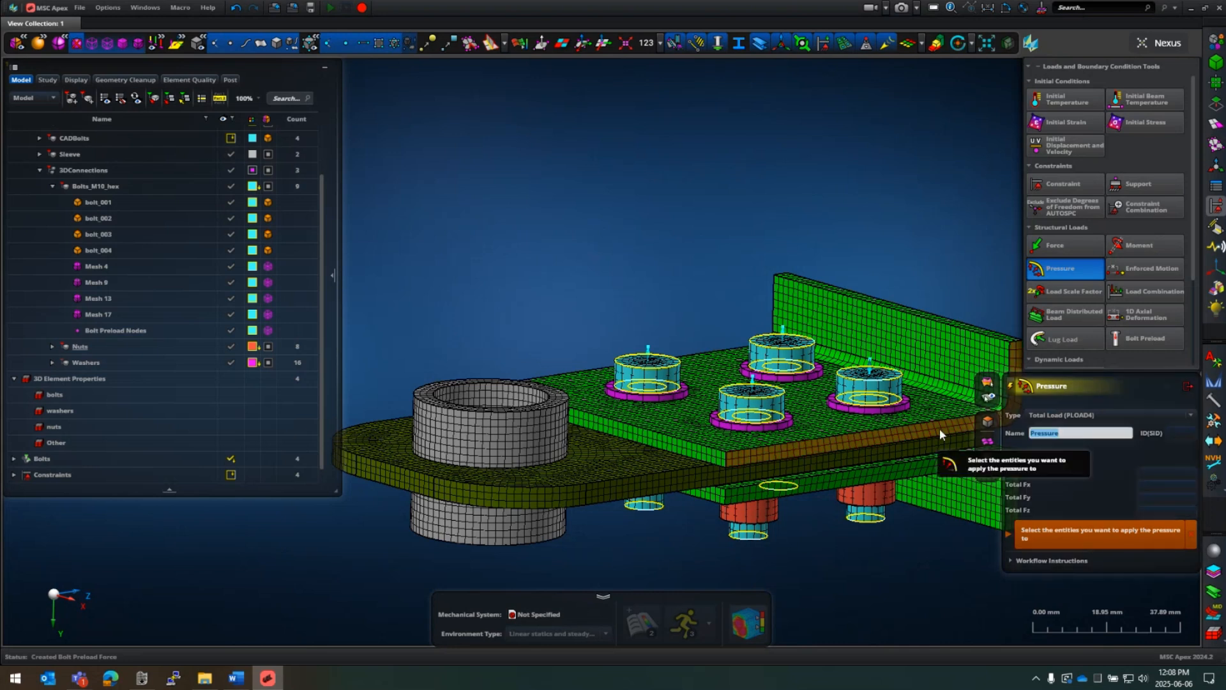
text(Side Load)
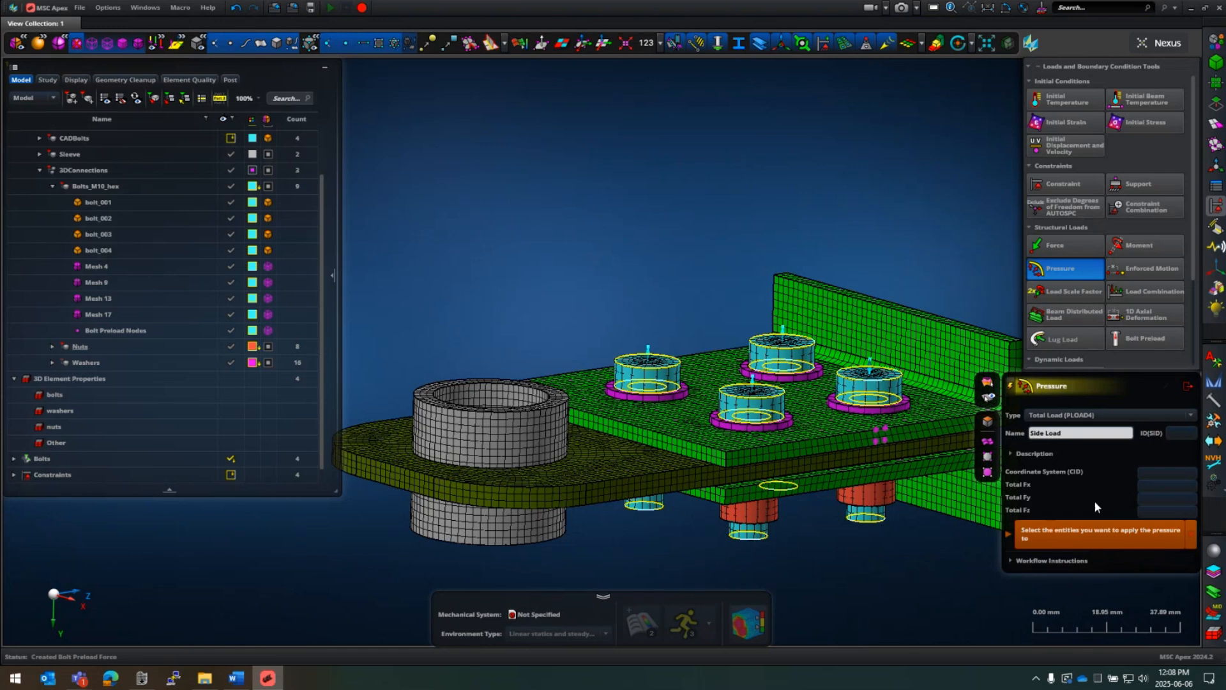
click(1165, 483)
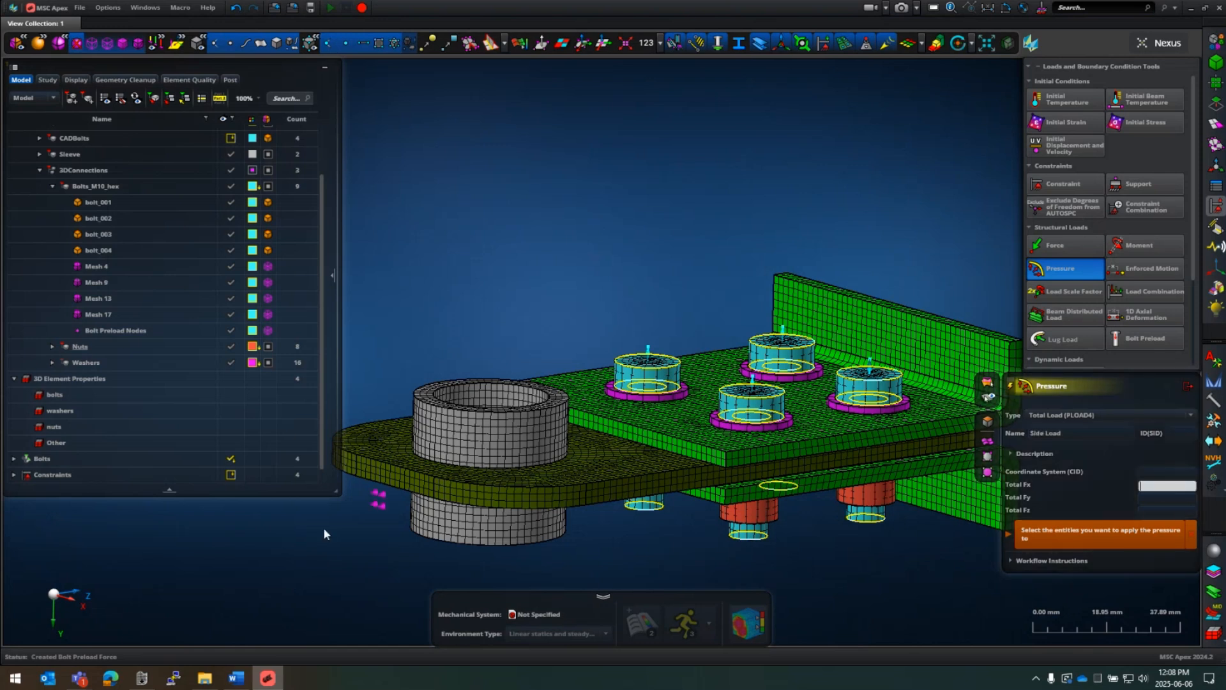
click(1173, 498)
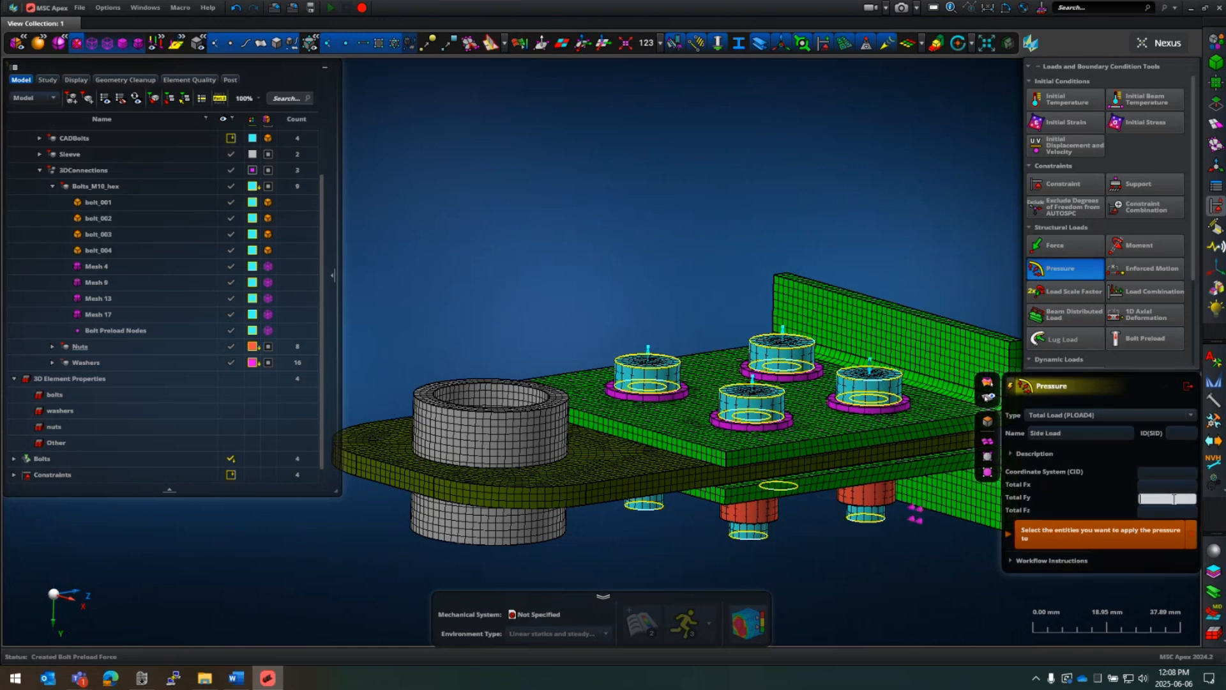
text(1000)
key(Return)
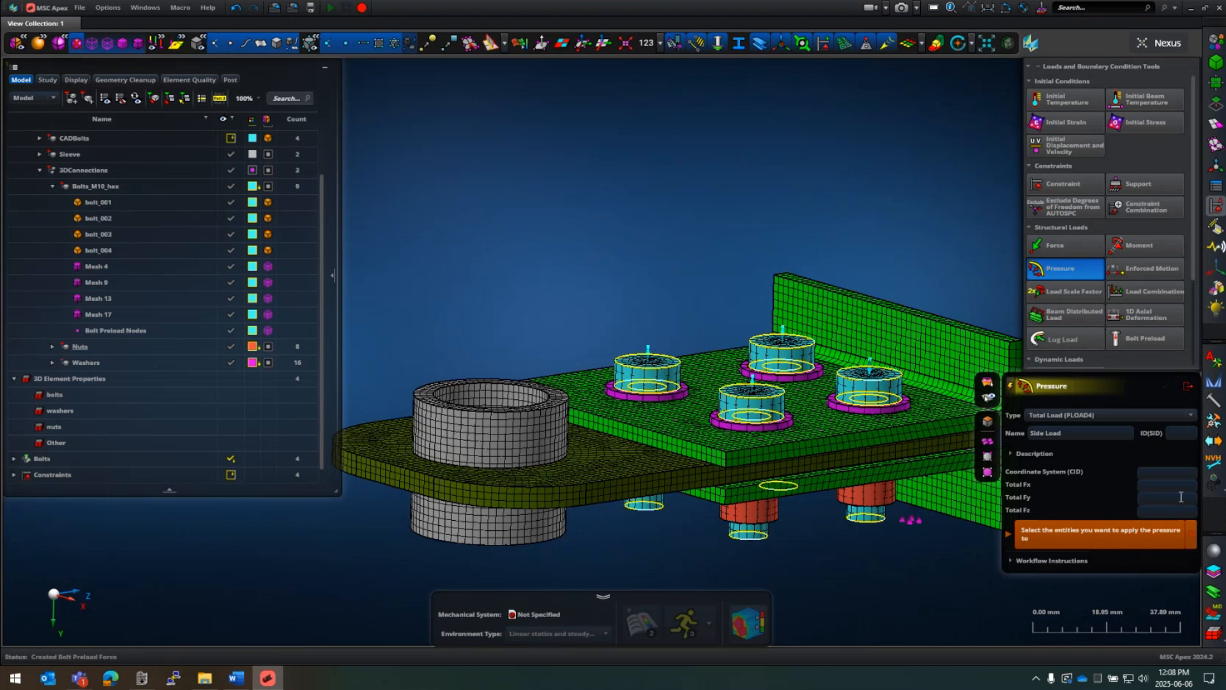
Step: Apply Side Load to the upper annular face of the sleeve and close the Pressure tool
click(988, 422)
click(465, 392)
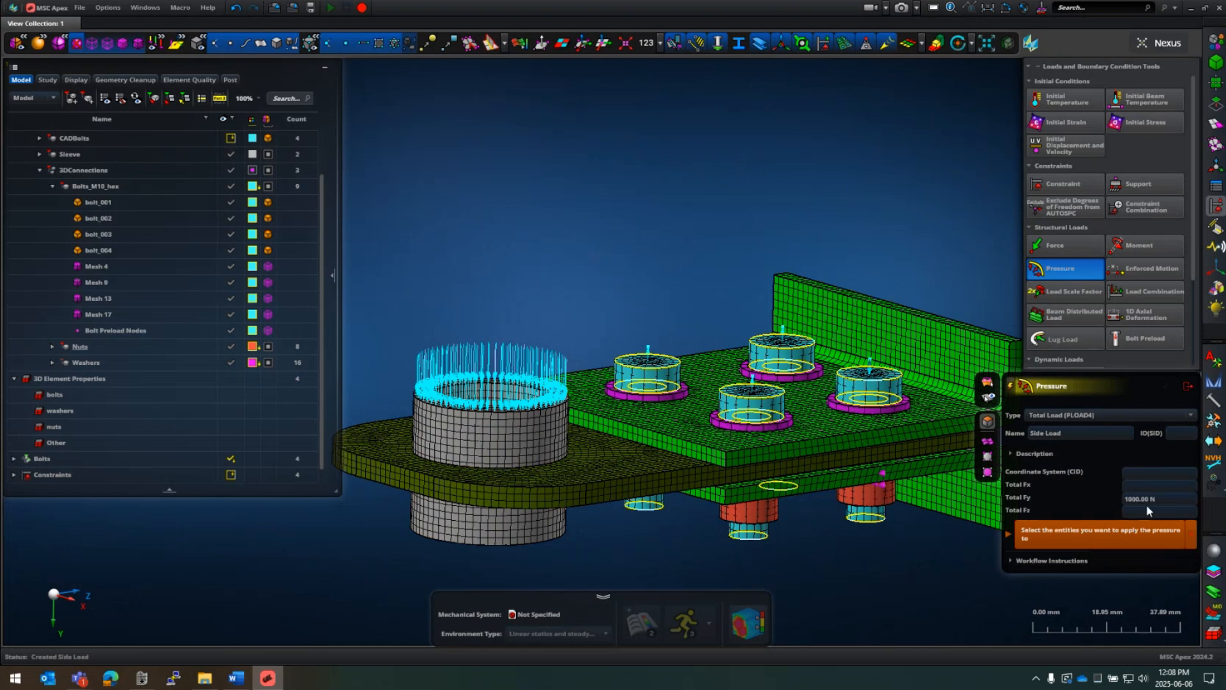
click(1189, 387)
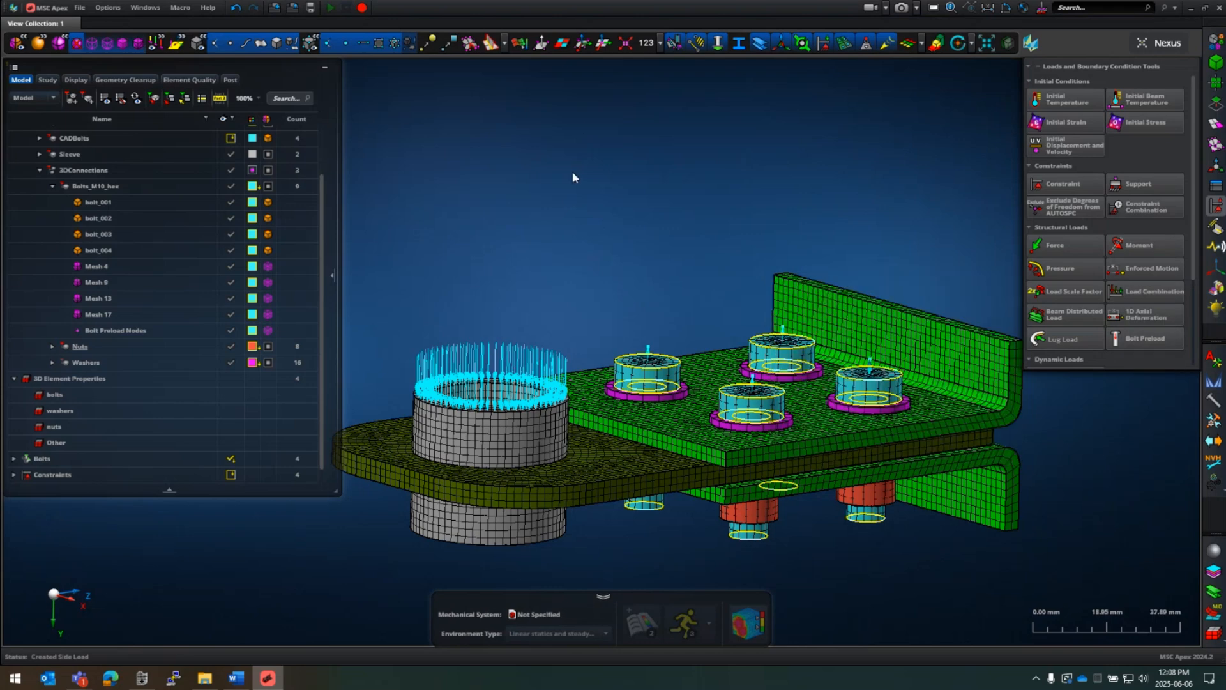
Step: Collapse the 3D Element Properties and Bolts_M10_hex groups in the model tree, keeping 3DConnections expanded
scroll(572, 173, down, 3)
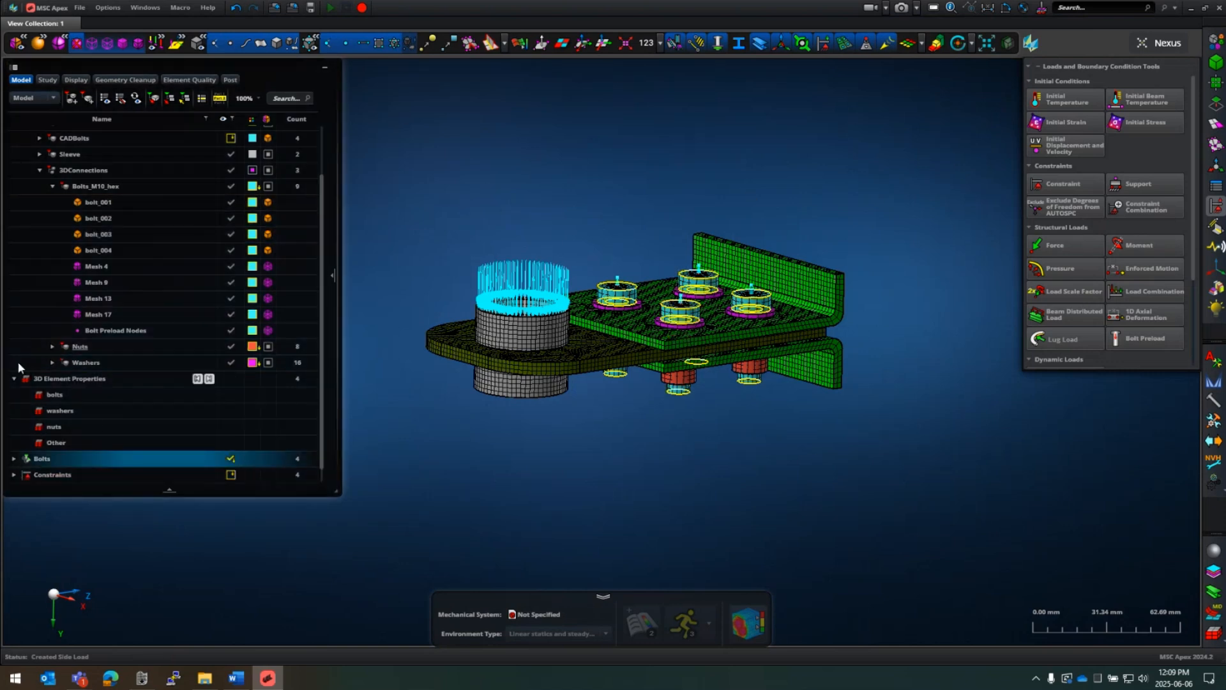
click(14, 379)
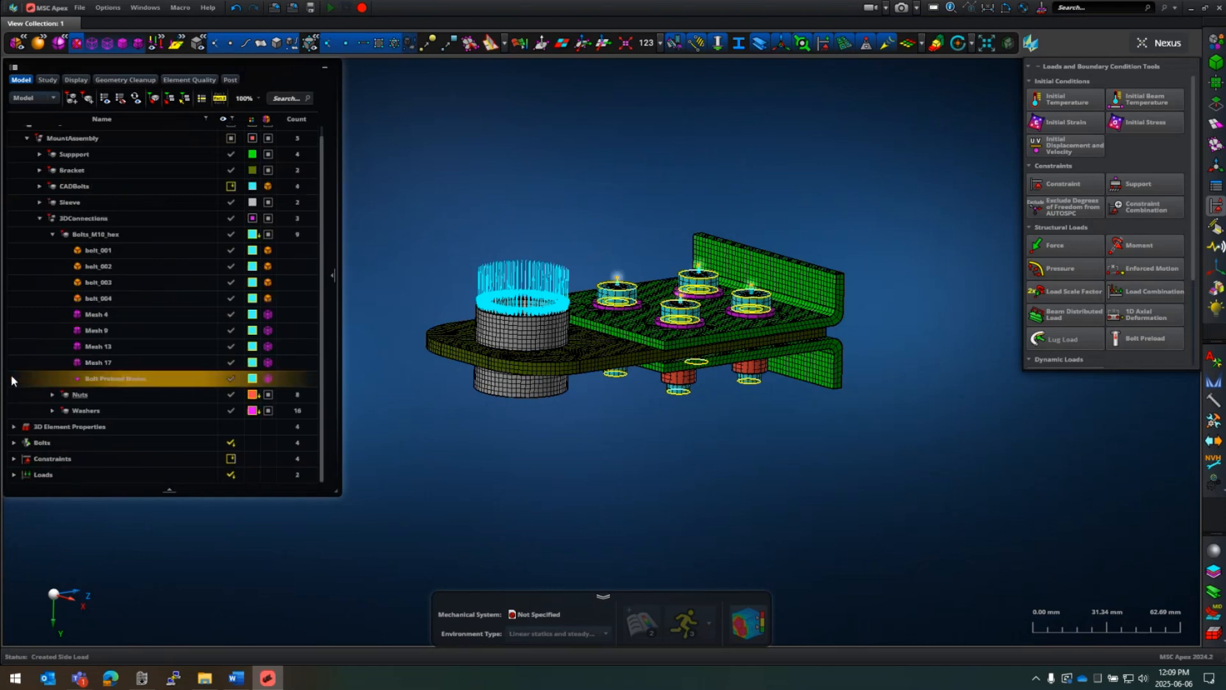
click(81, 240)
click(42, 216)
click(51, 234)
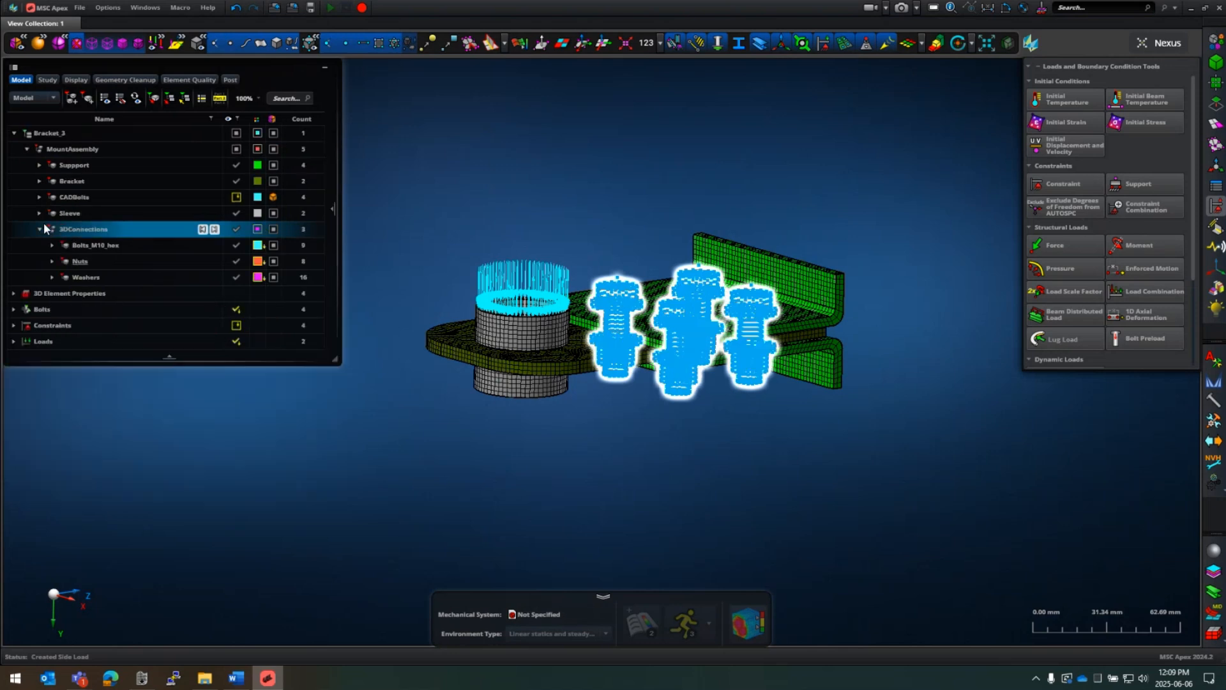
click(808, 181)
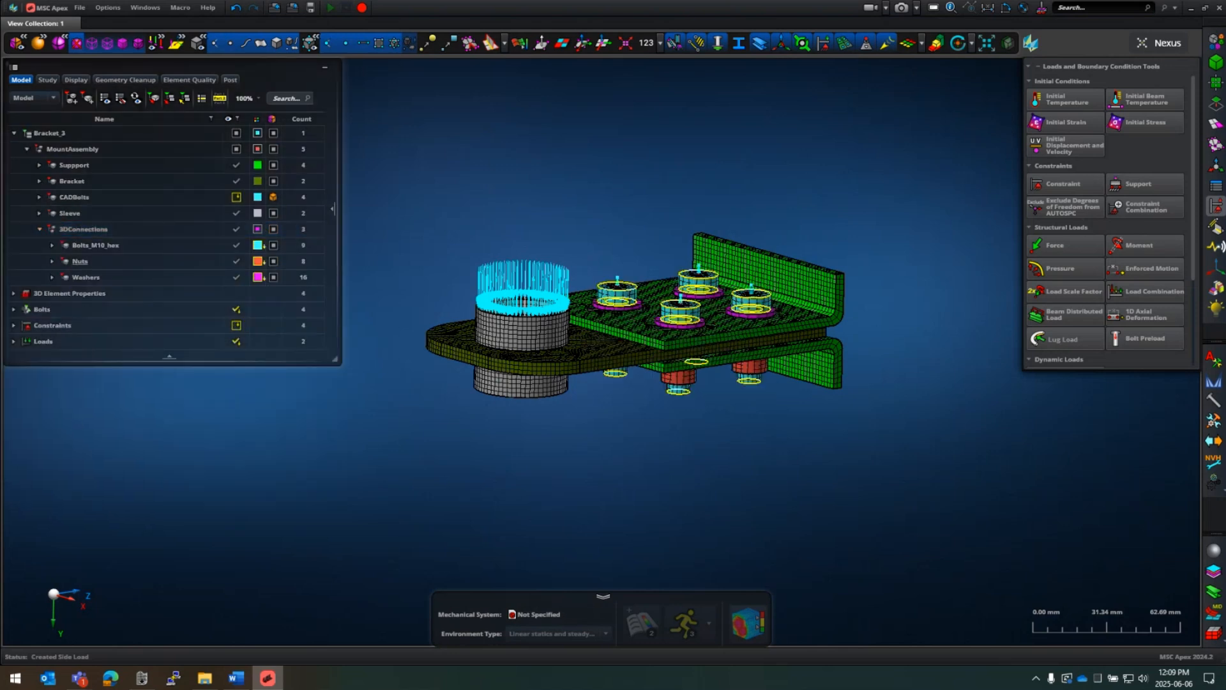
Step: Create glued interactions across all parts of the assembly using automatic pair detection with a 5.00 mm tolerance
click(1217, 207)
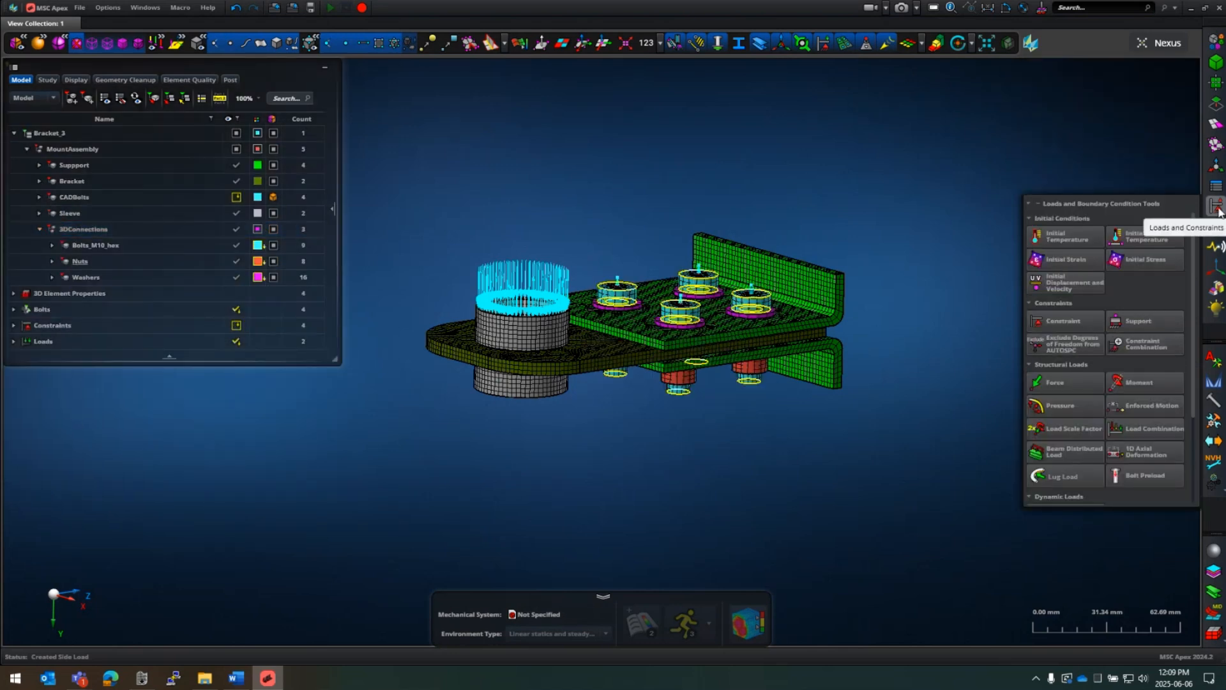
click(1217, 226)
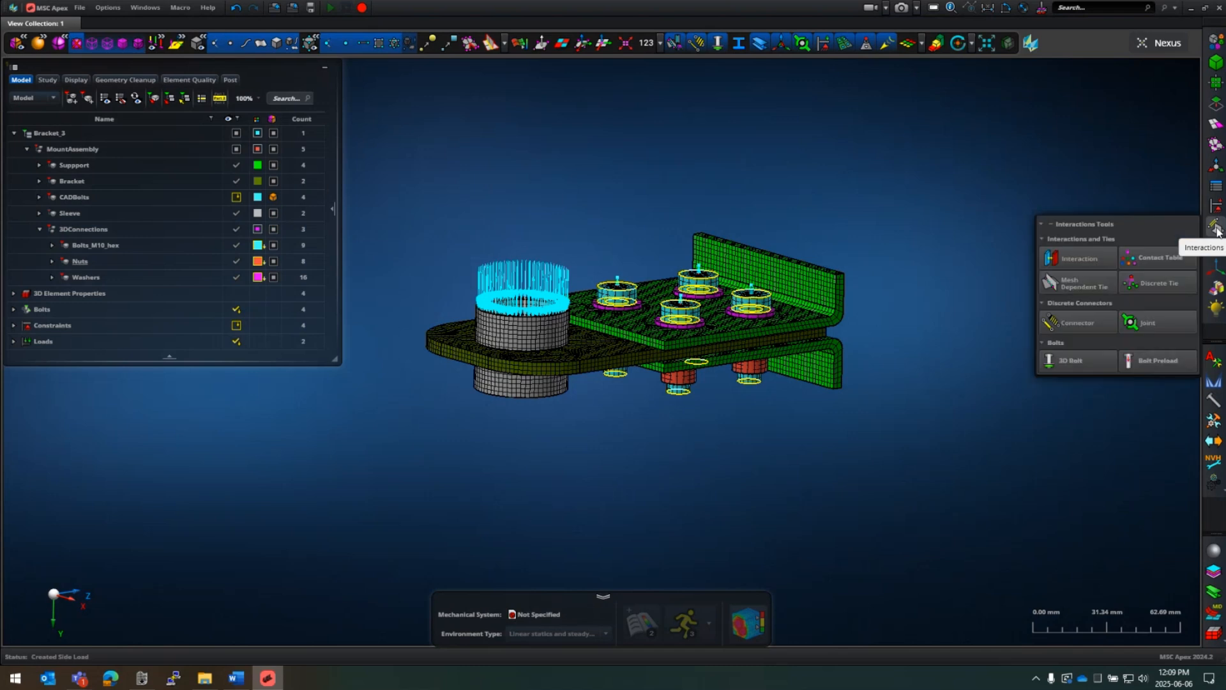
click(1078, 259)
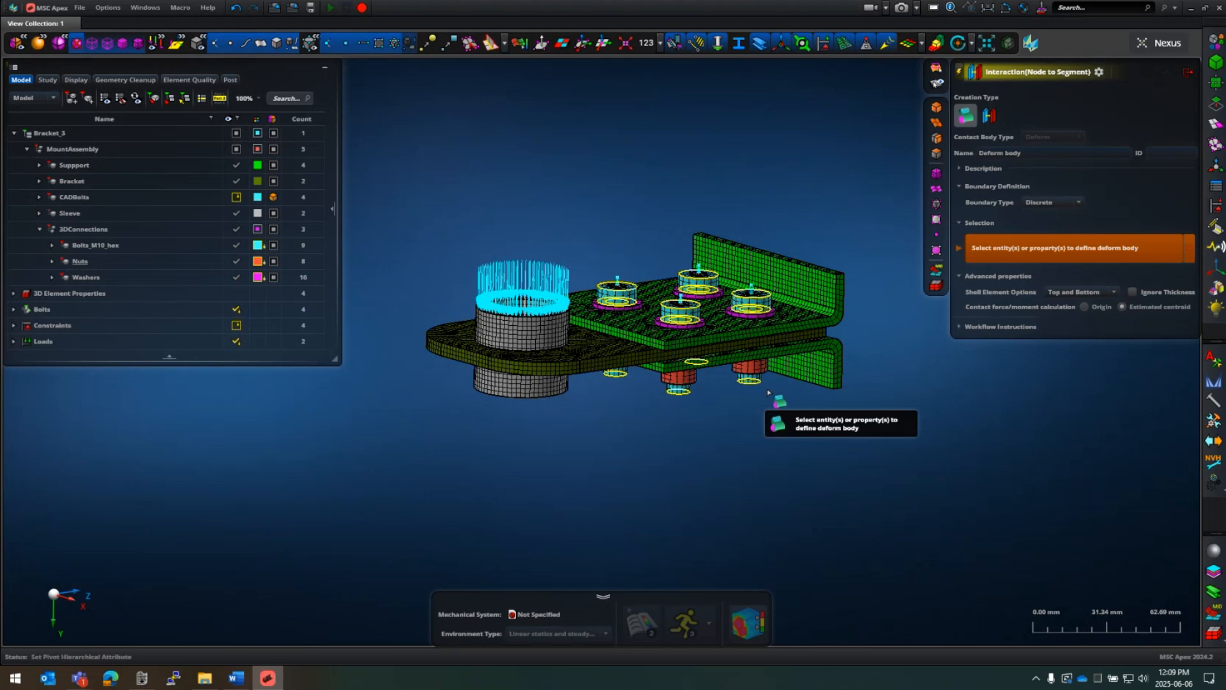
scroll(768, 392, up, 5)
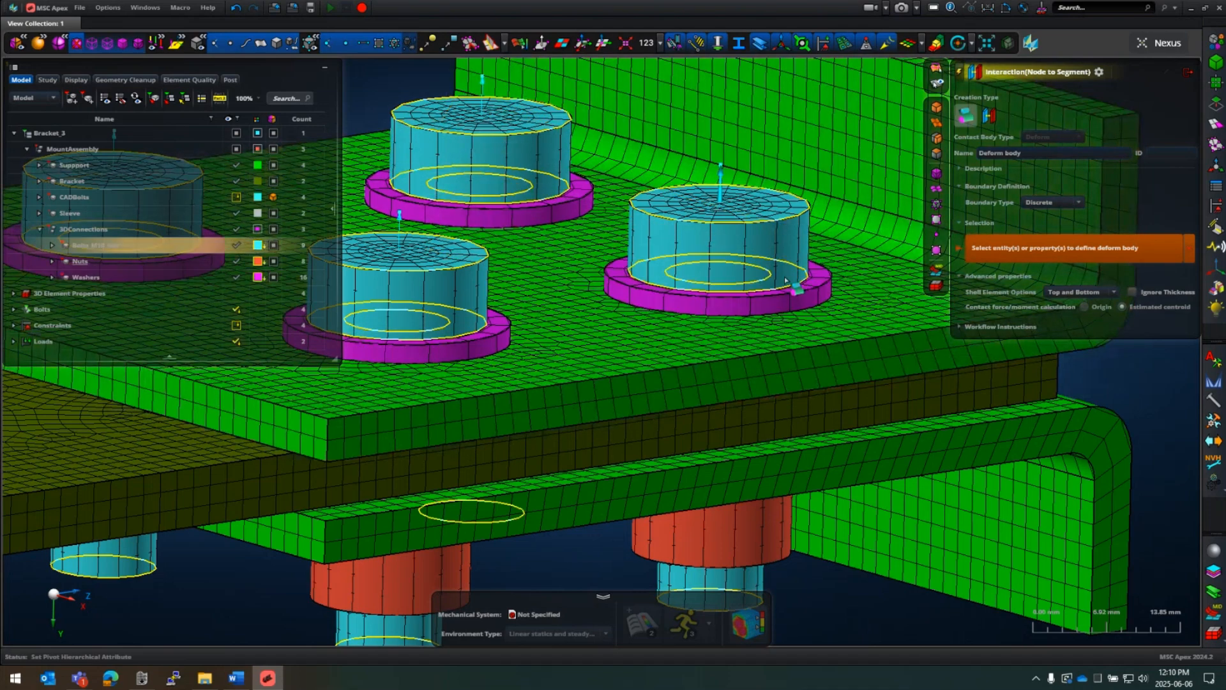
scroll(786, 281, down, 5)
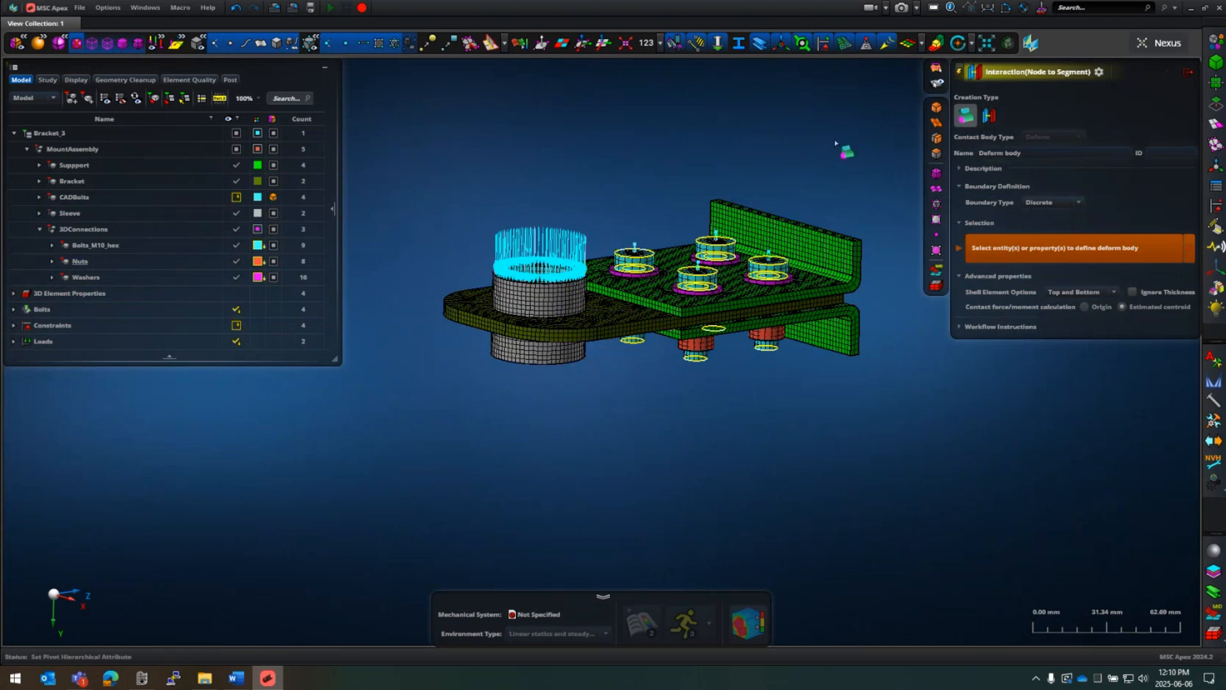
click(990, 116)
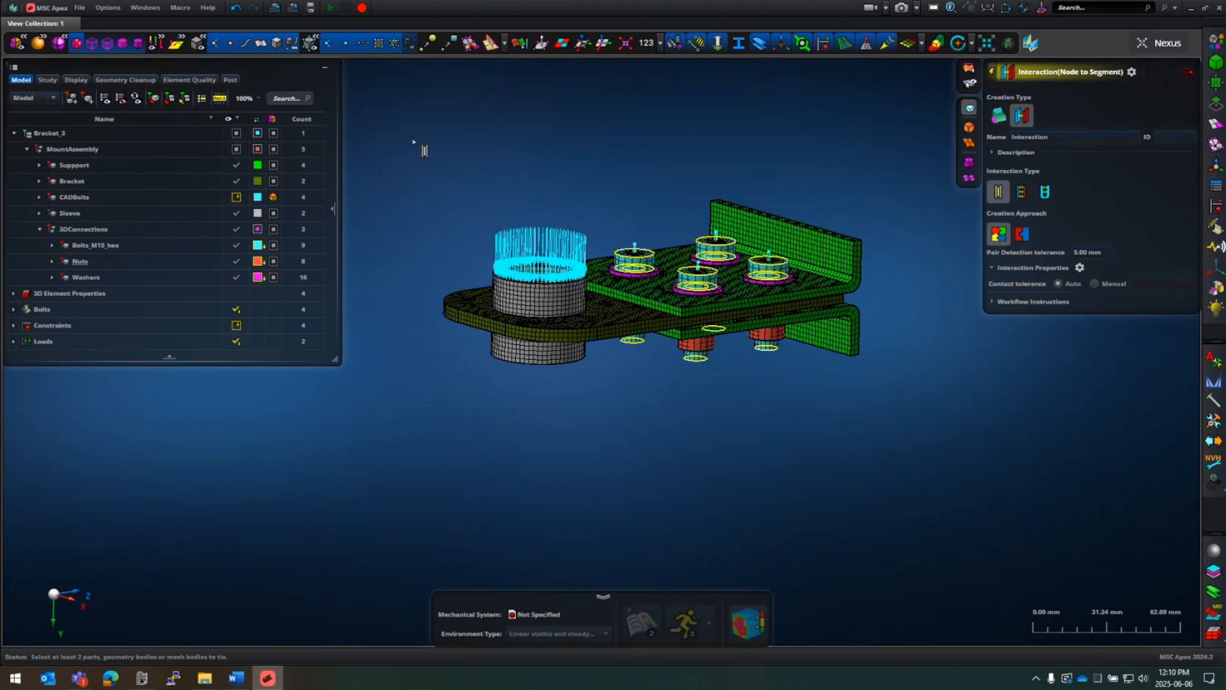
drag(397, 112, 982, 550)
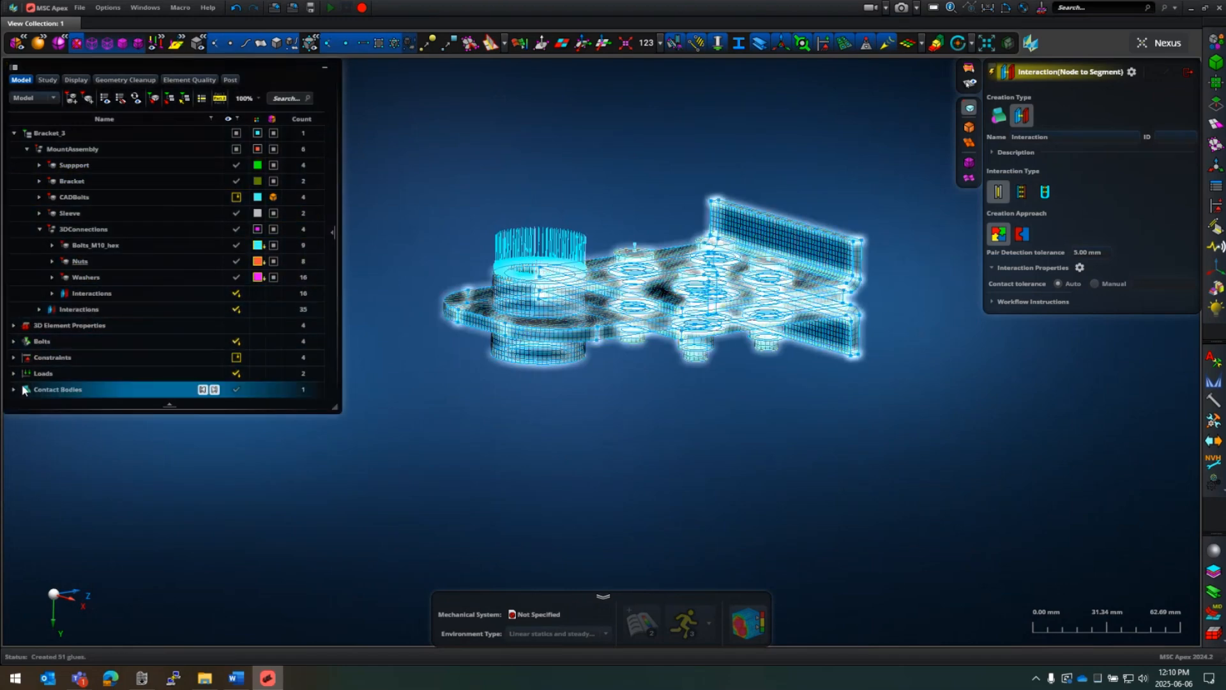
Step: Review the Deform Bodies listed under Contact Bodies in the model tree and collapse the list
click(13, 389)
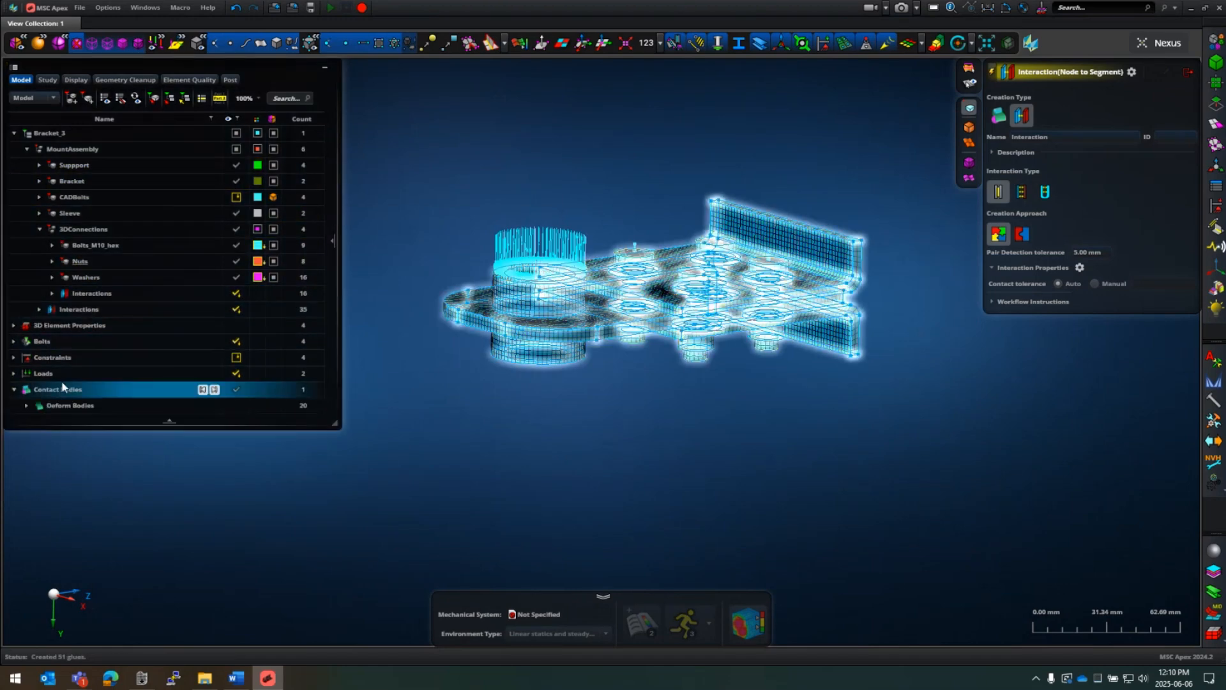
click(27, 405)
scroll(115, 358, down, 5)
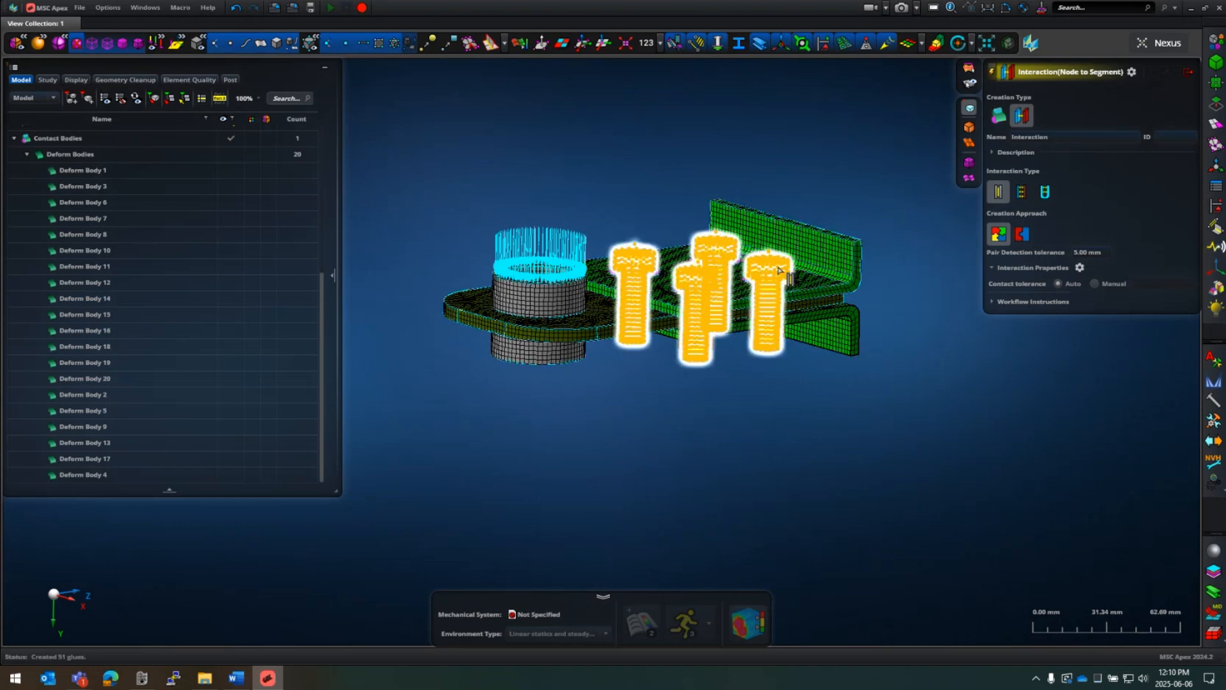
click(70, 154)
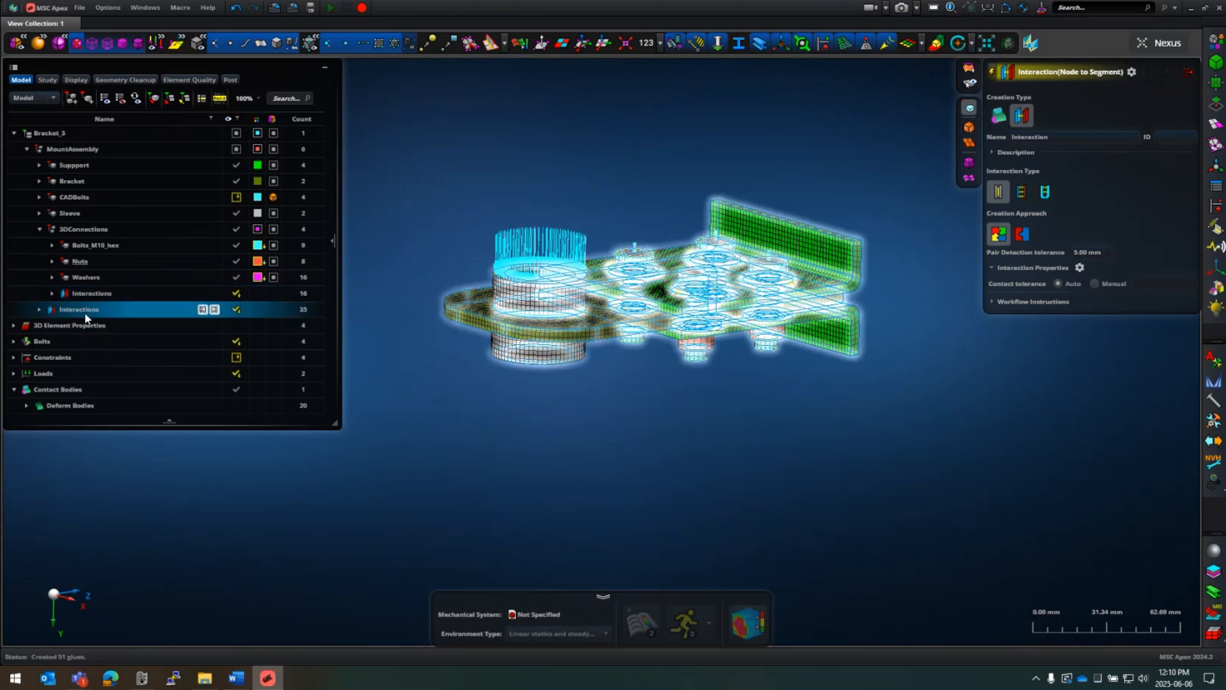
Step: Expand both Interactions groups in the model tree and review the individual interactions
click(51, 293)
scroll(130, 291, down, 4)
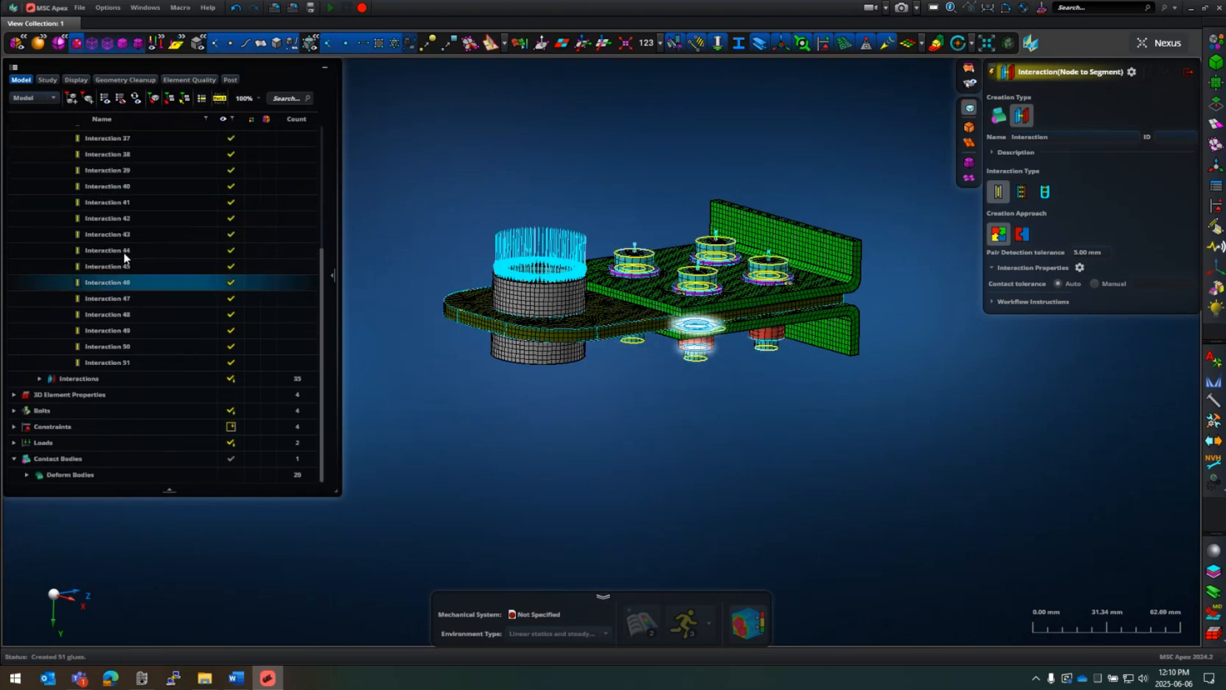
click(40, 378)
scroll(97, 247, down, 4)
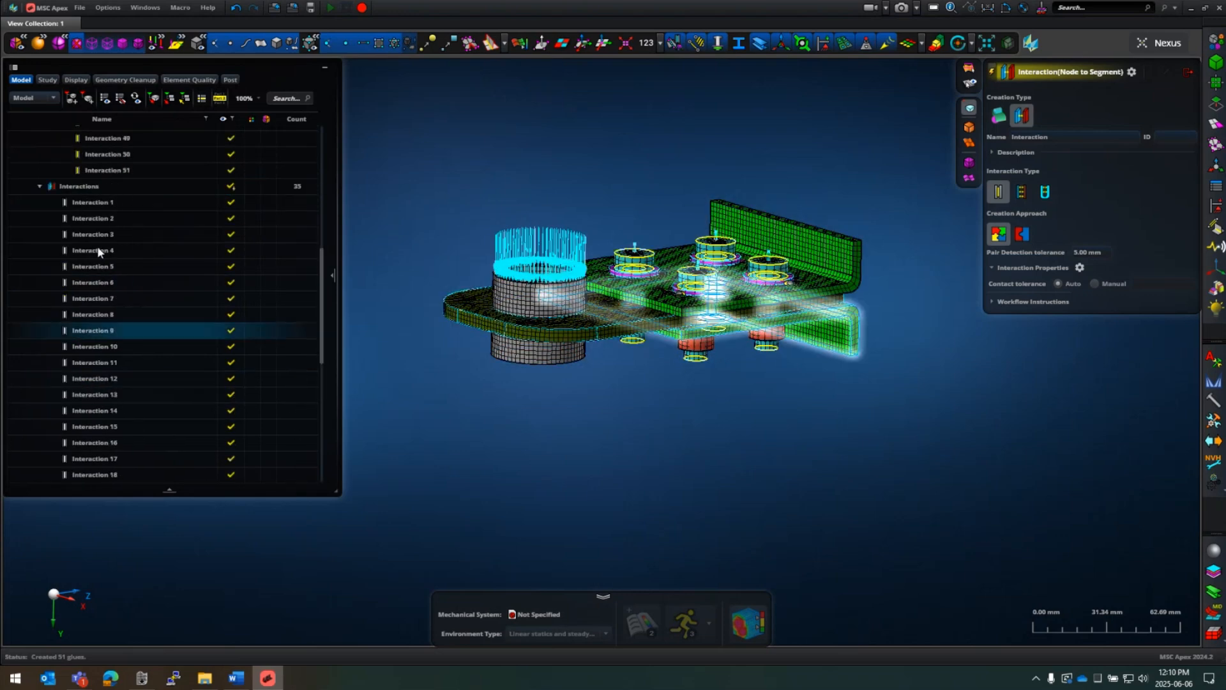
scroll(154, 179, up, 1)
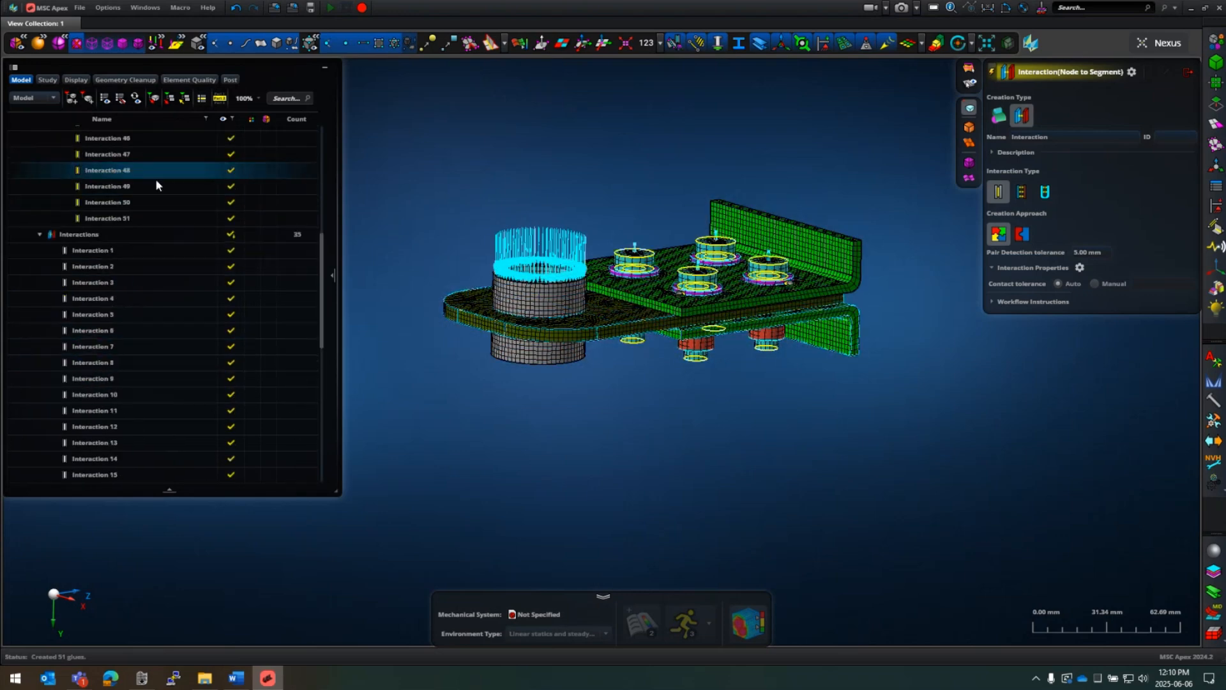
click(134, 215)
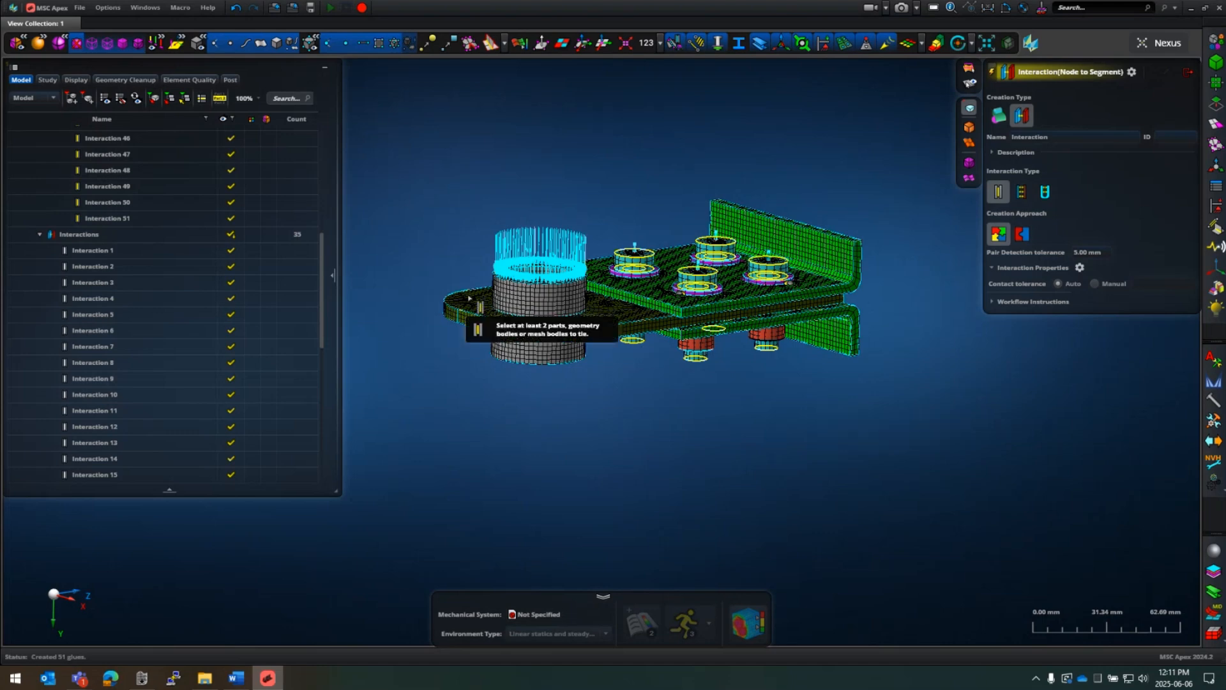
Step: Hide the solid and mesh display, leaving only the part outlines and the interaction contact faces, and highlight Interaction 2
middle_drag(467, 283, 558, 307)
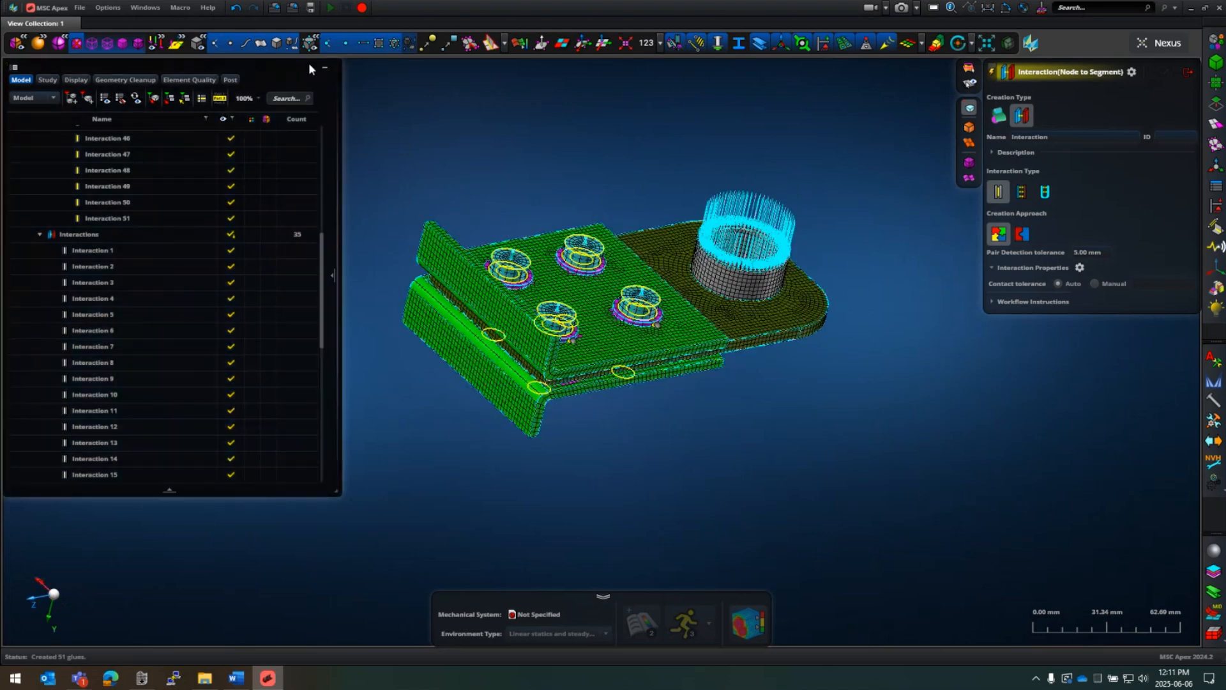
click(292, 43)
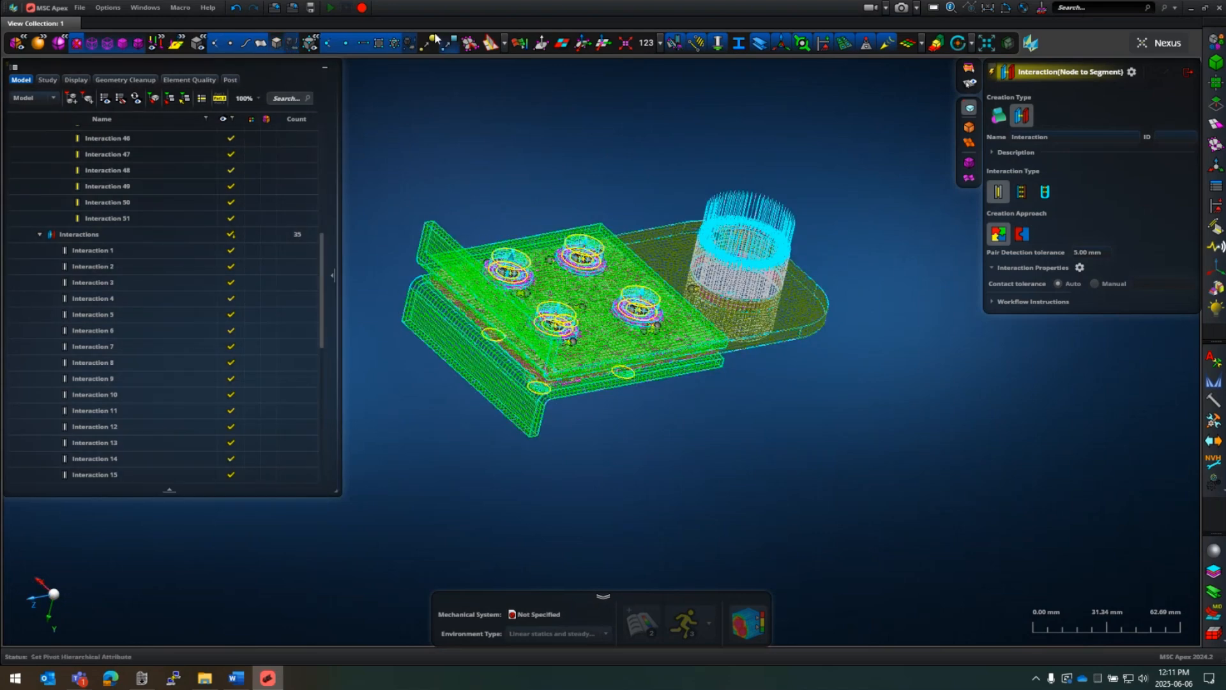
click(394, 43)
middle_drag(720, 198, 805, 186)
click(145, 264)
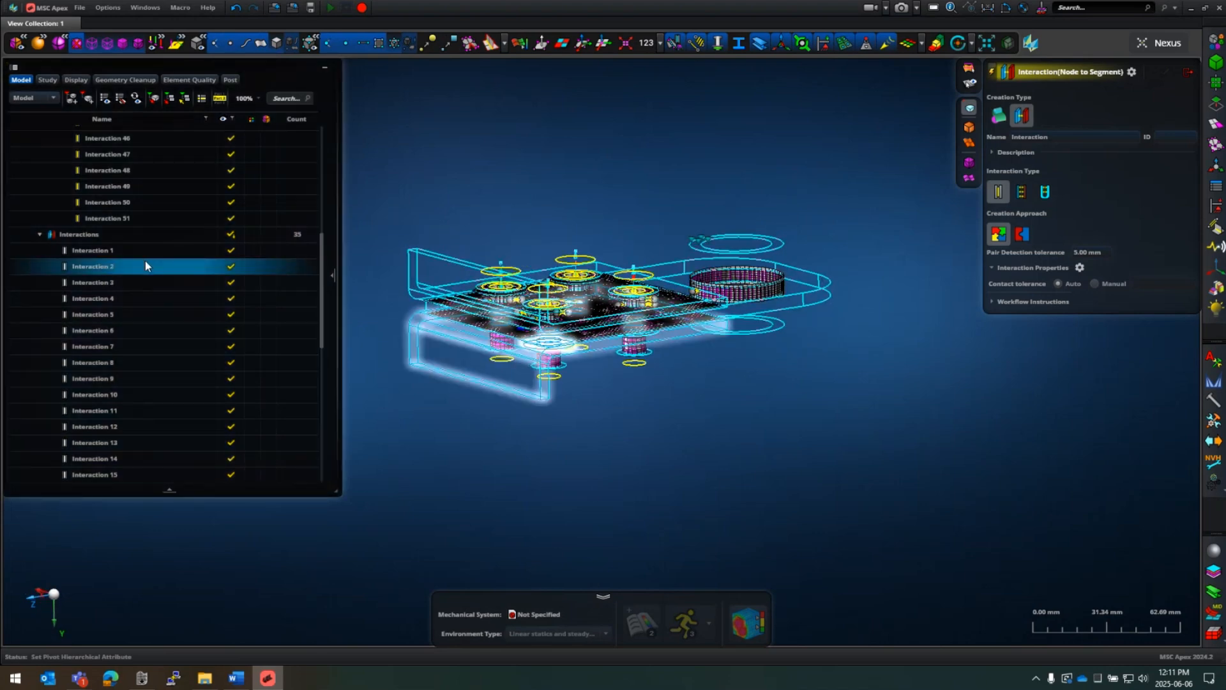
Step: Examine the contact faces around the sleeve, bolt shanks and nuts, and close the Interaction tool
scroll(741, 304, up, 5)
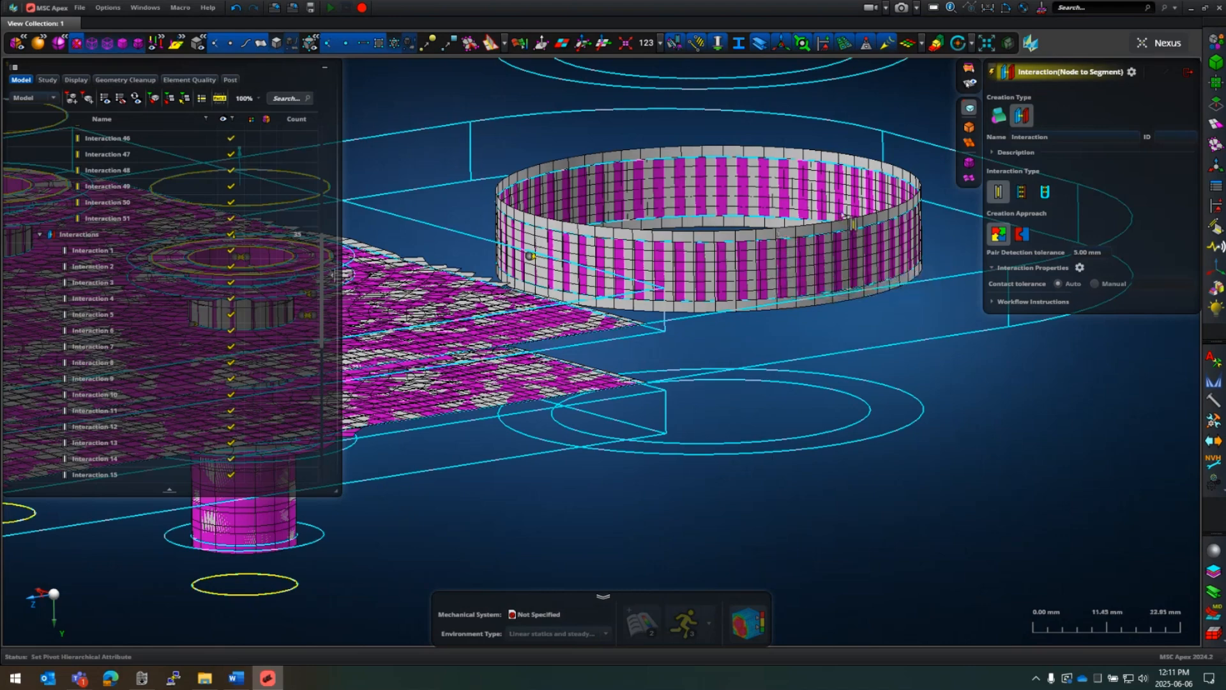
scroll(852, 221, down, 5)
scroll(844, 222, up, 3)
scroll(842, 222, down, 3)
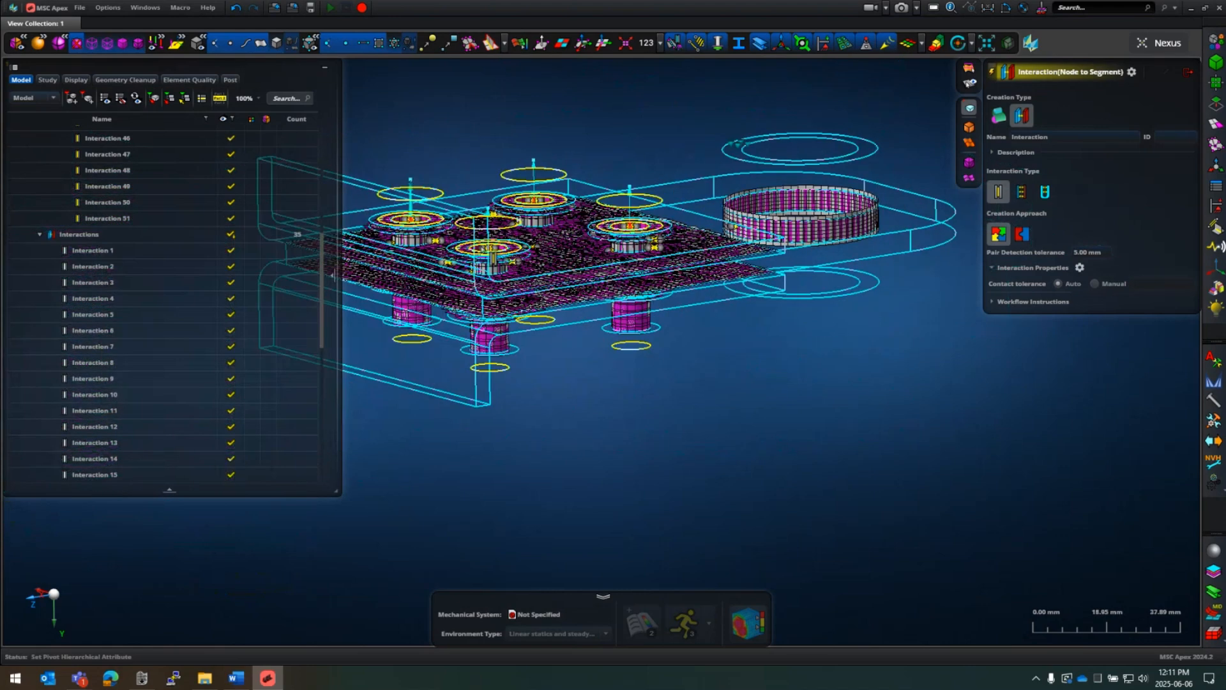
mouse_move(842, 222)
middle_down()
mouse_move(844, 300)
mouse_move(843, 199)
mouse_move(843, 235)
middle_up()
scroll(637, 321, up, 3)
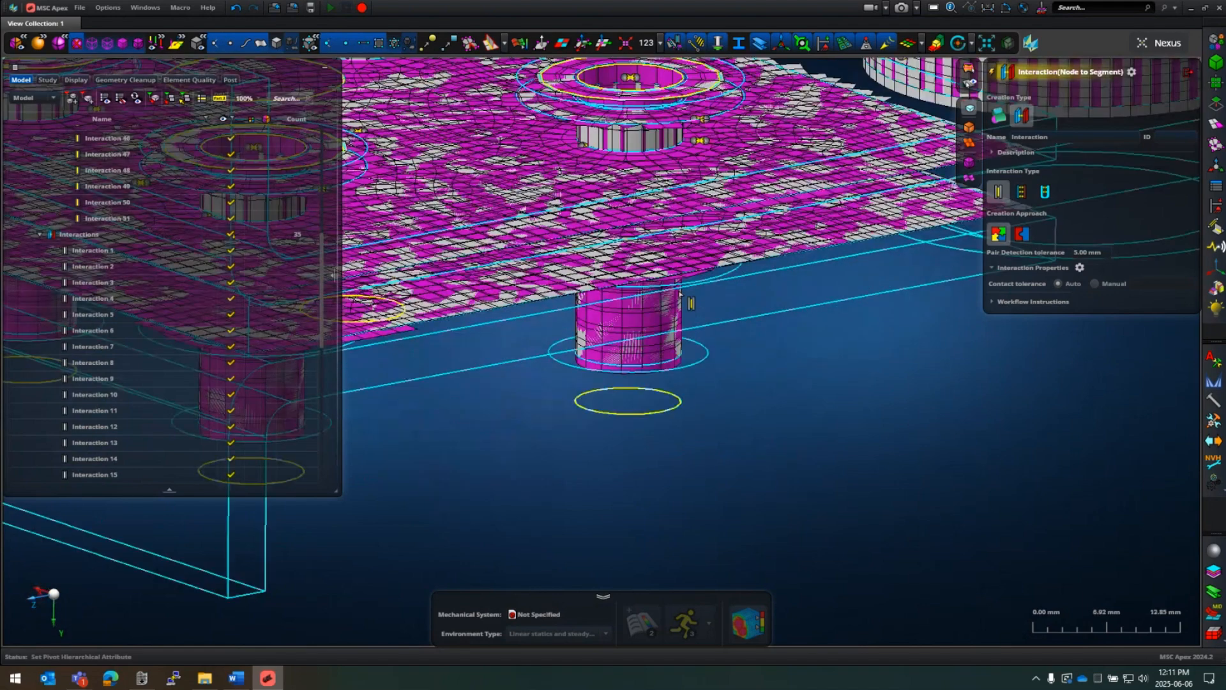
middle_drag(637, 321, 686, 287)
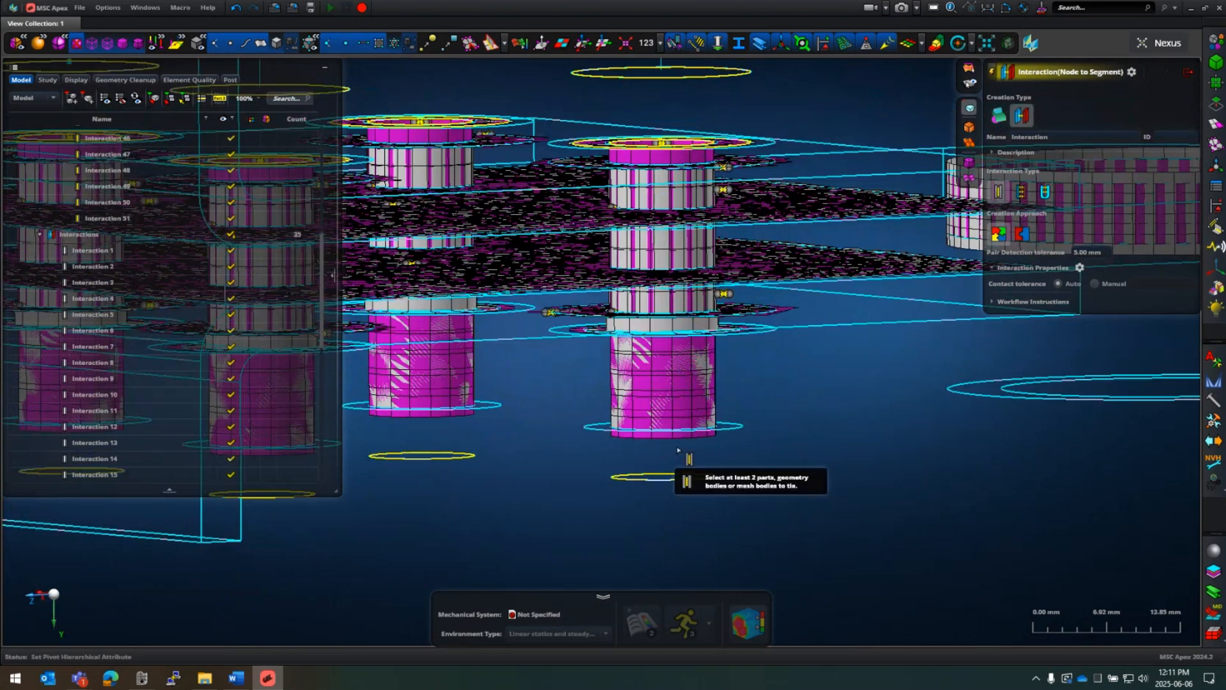
middle_drag(761, 330, 732, 315)
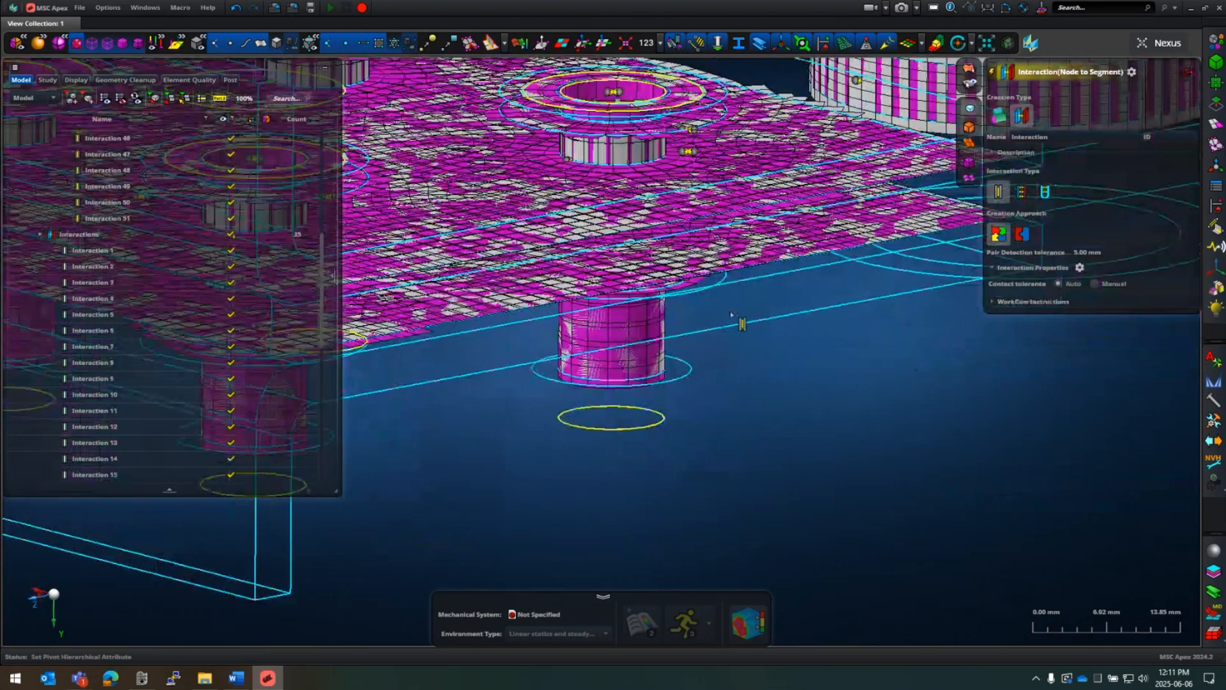
key(f)
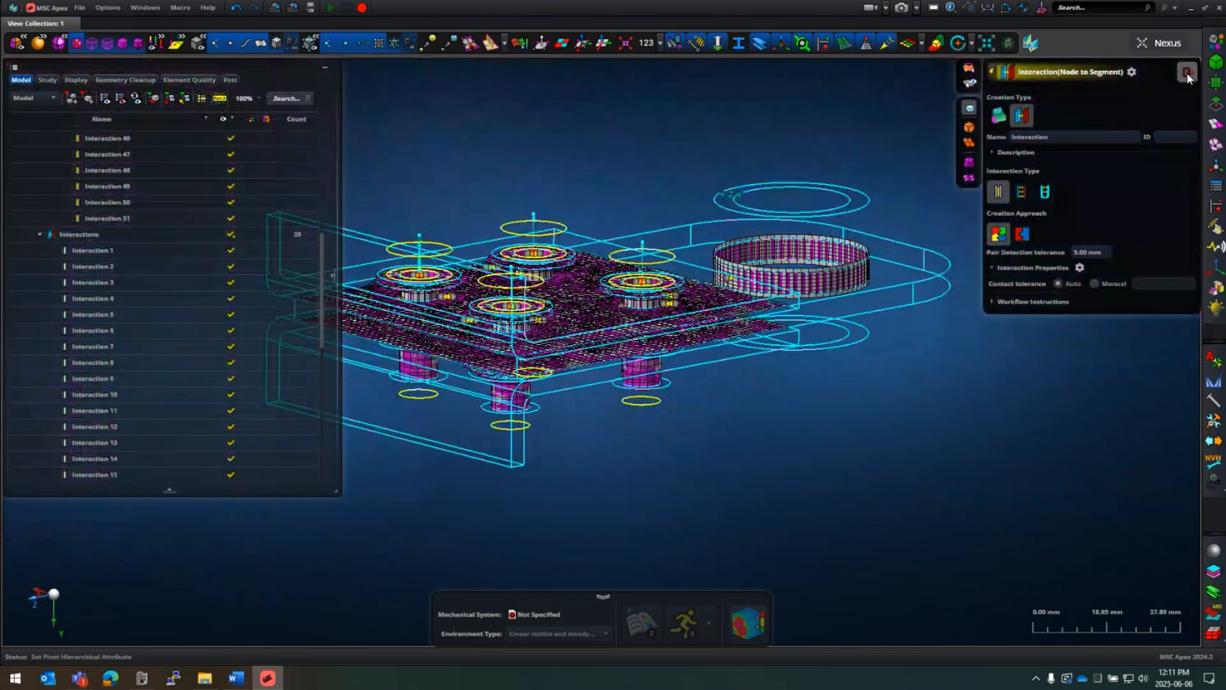
click(1187, 72)
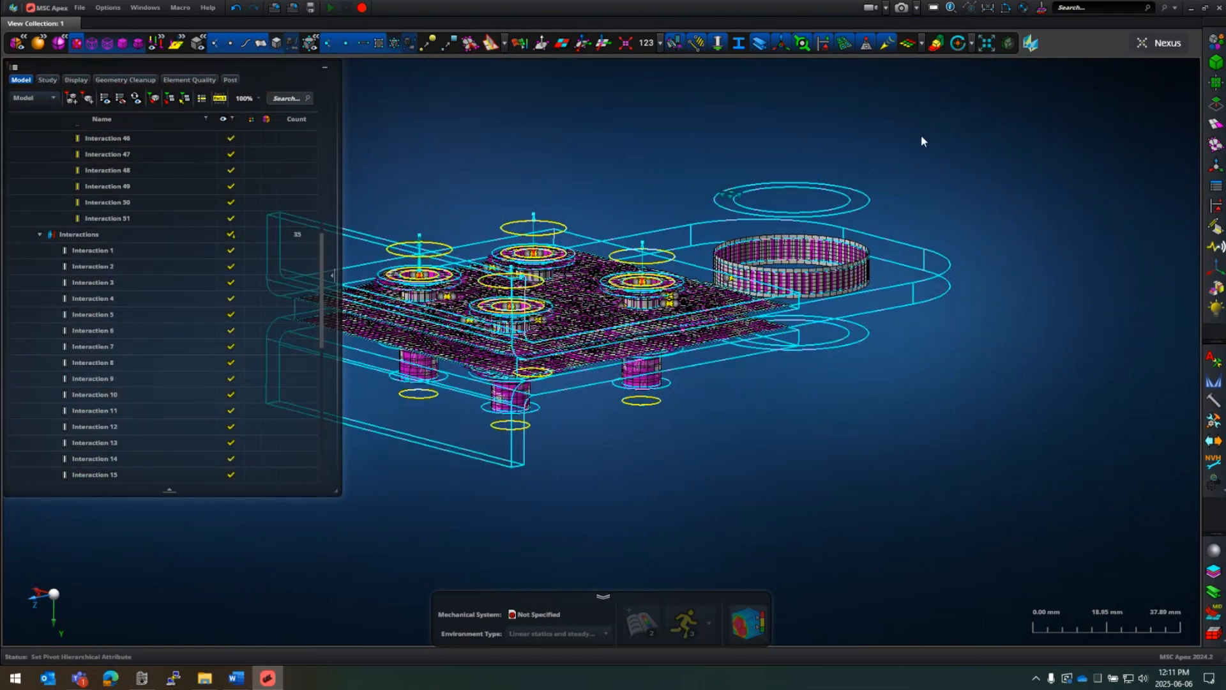
Step: Inspect the contact areas along the bolt shanks and between the plates up close and from the side
scroll(632, 362, up, 3)
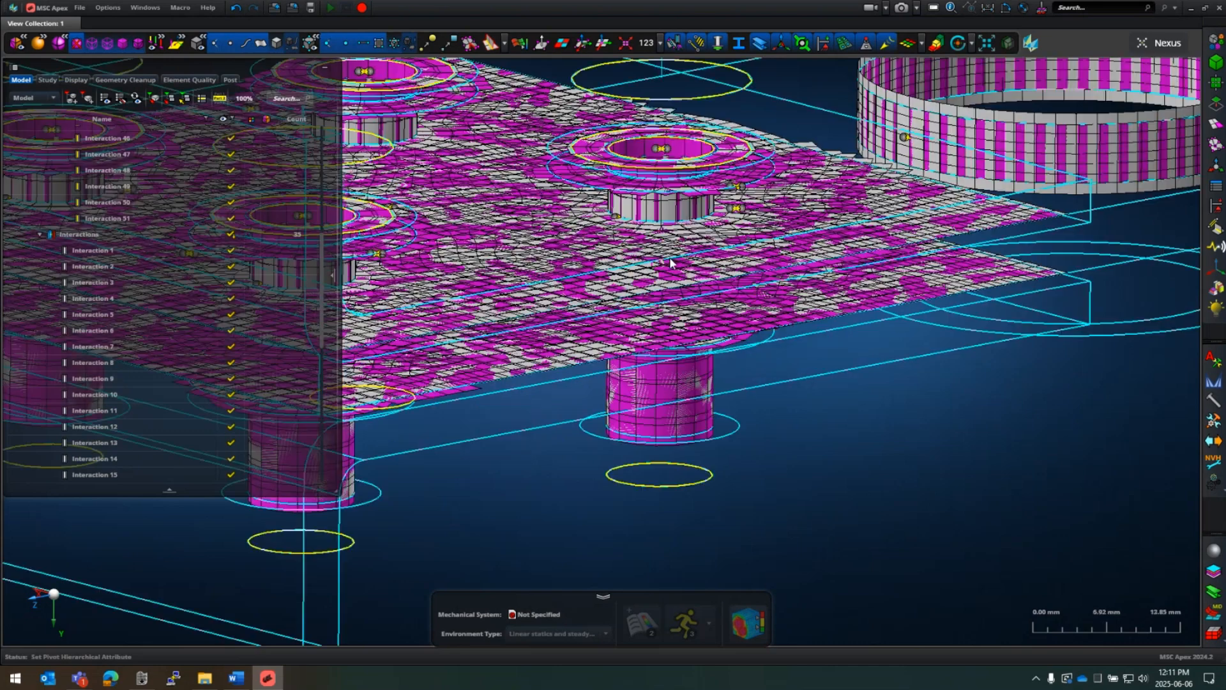
scroll(770, 175, down, 6)
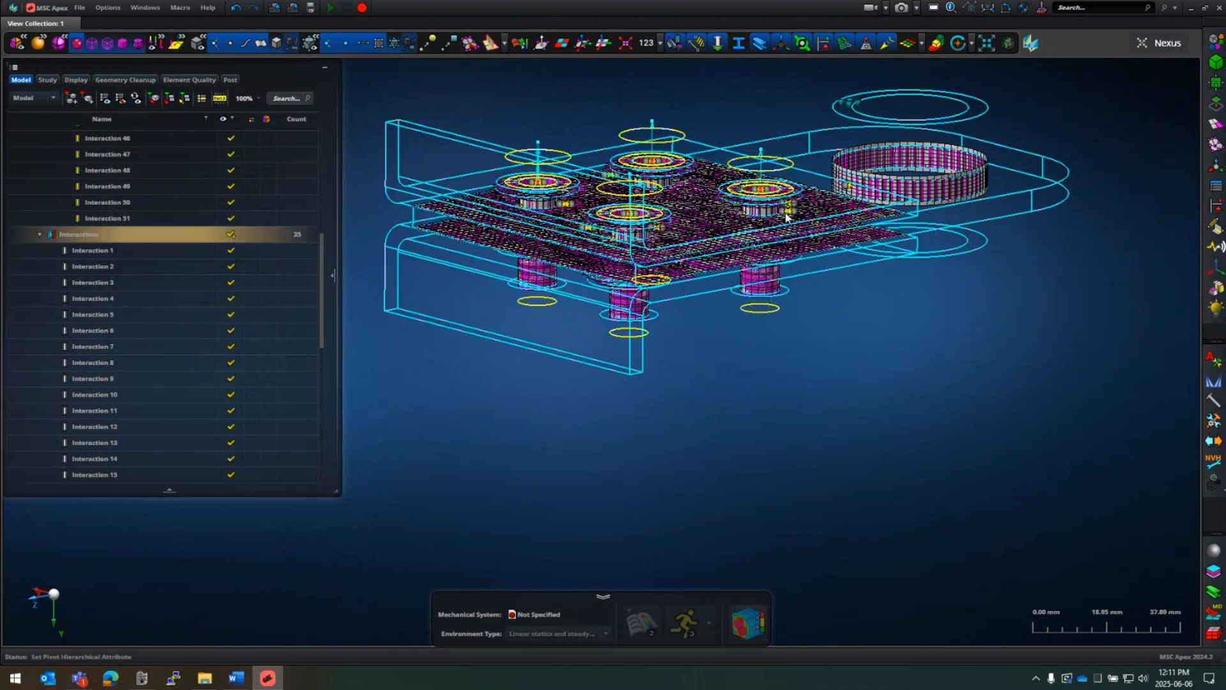
scroll(792, 225, up, 6)
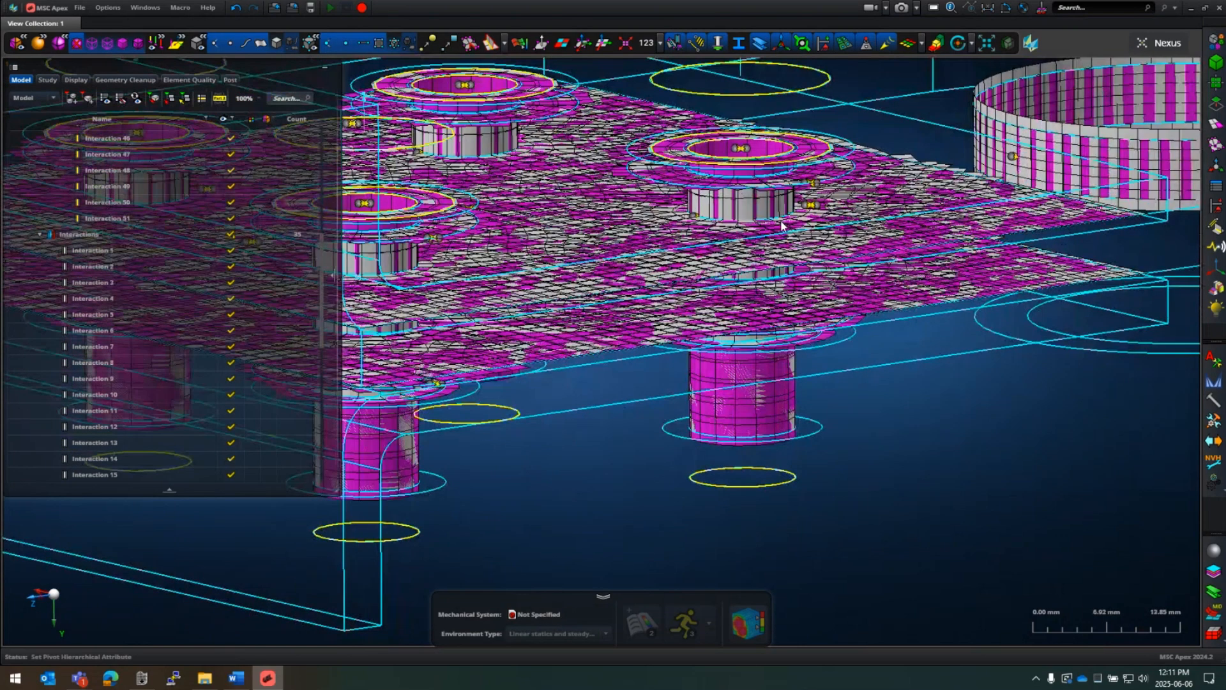
middle_drag(782, 222, 758, 213)
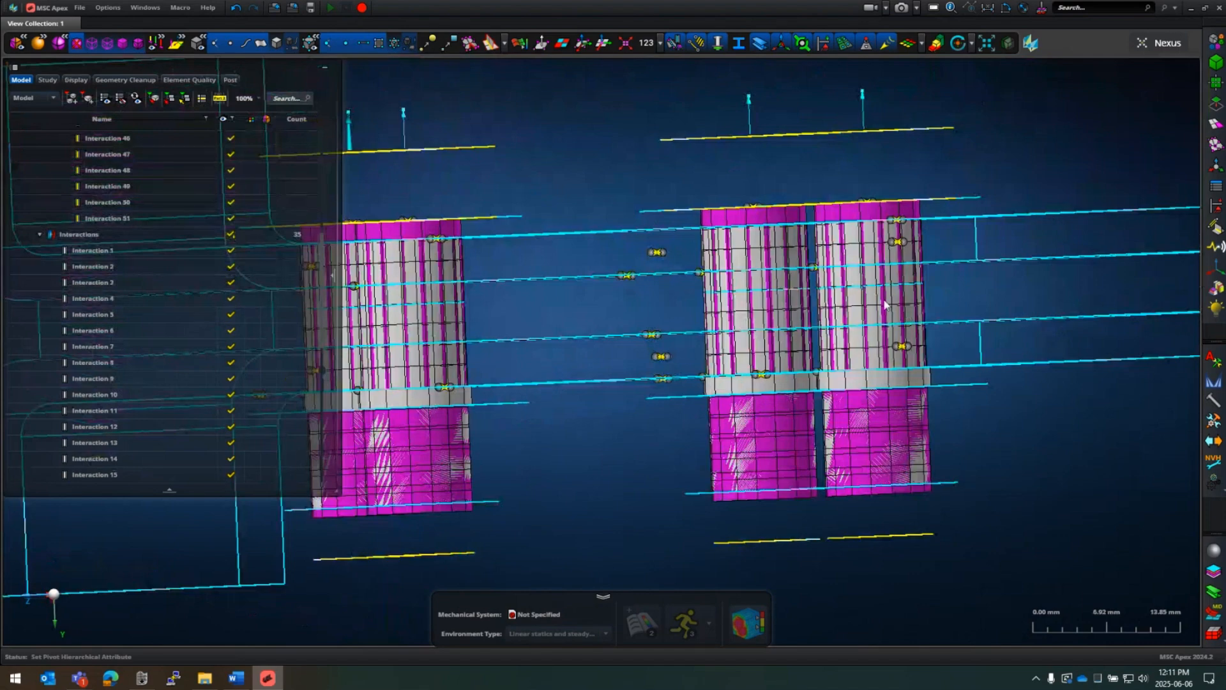
middle_drag(952, 286, 786, 224)
scroll(766, 283, down, 3)
scroll(759, 253, down, 3)
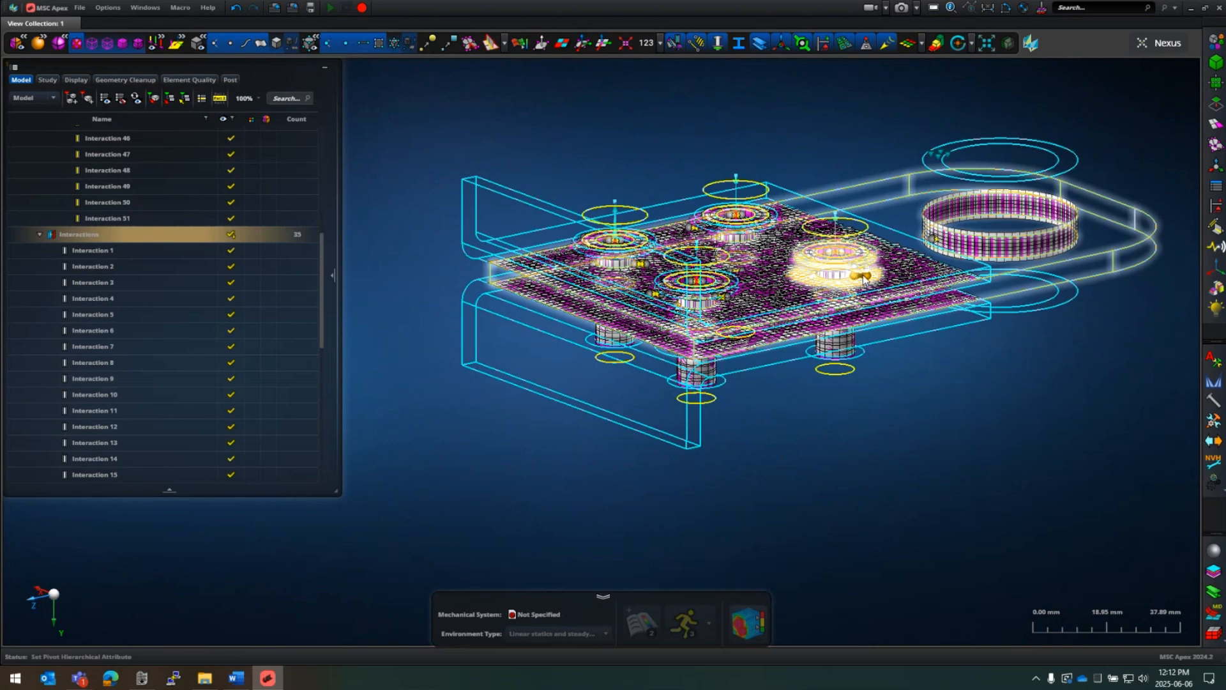
Step: Change Interaction 14, between the bracket and the upper support, to the contact type with a friction coefficient of 0.15
click(741, 276)
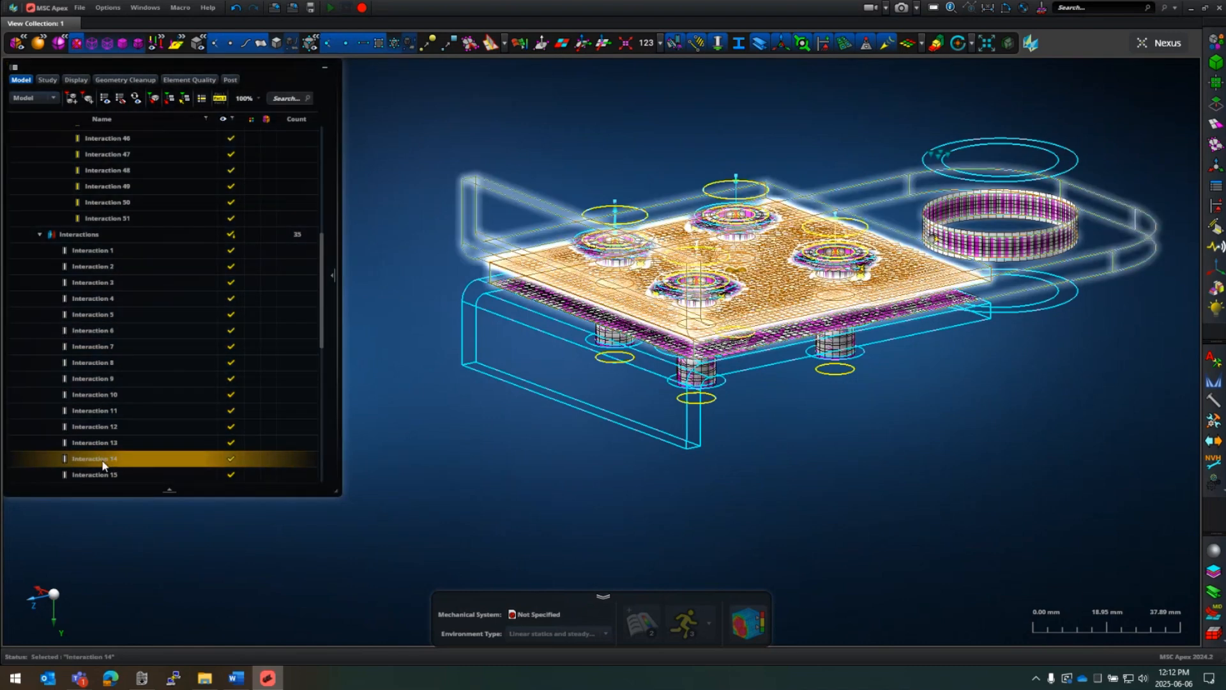
double_click(103, 460)
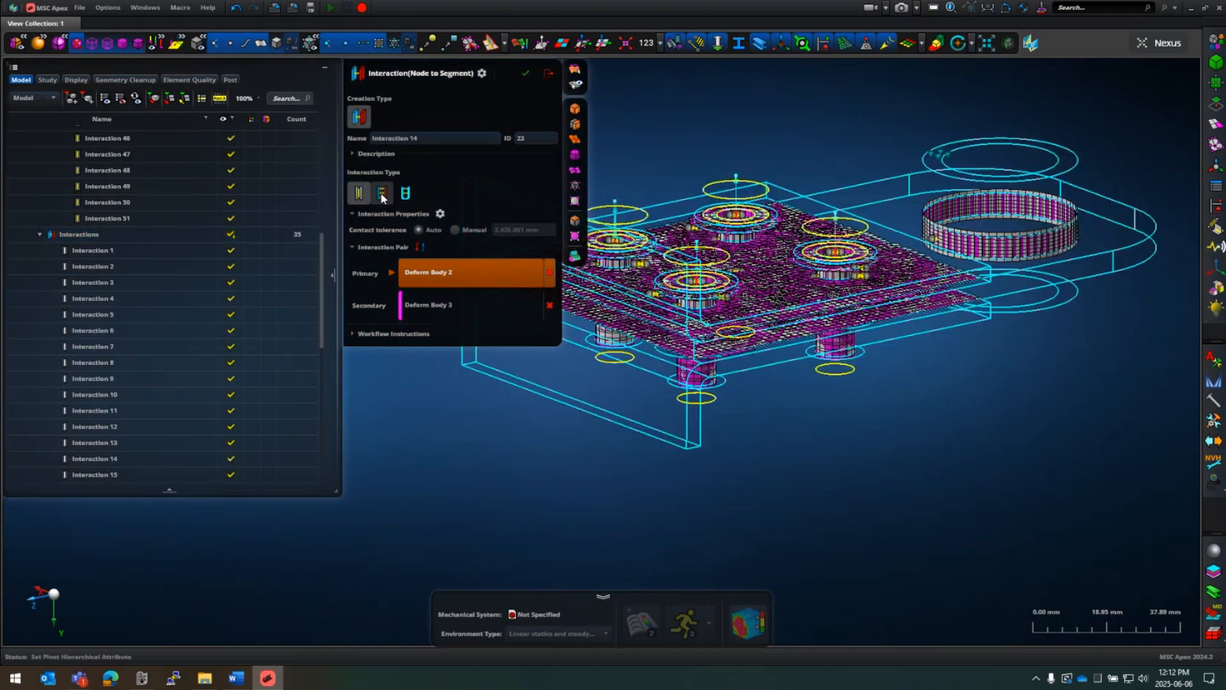
click(382, 193)
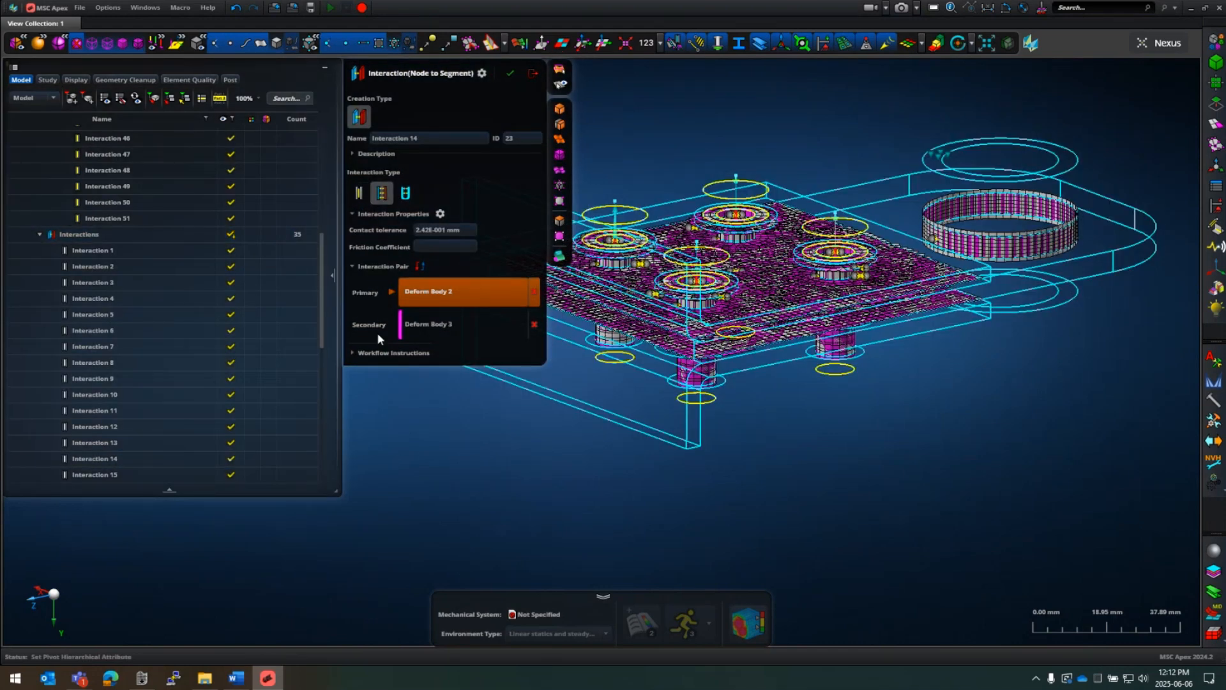
click(446, 246)
text(.15)
click(470, 232)
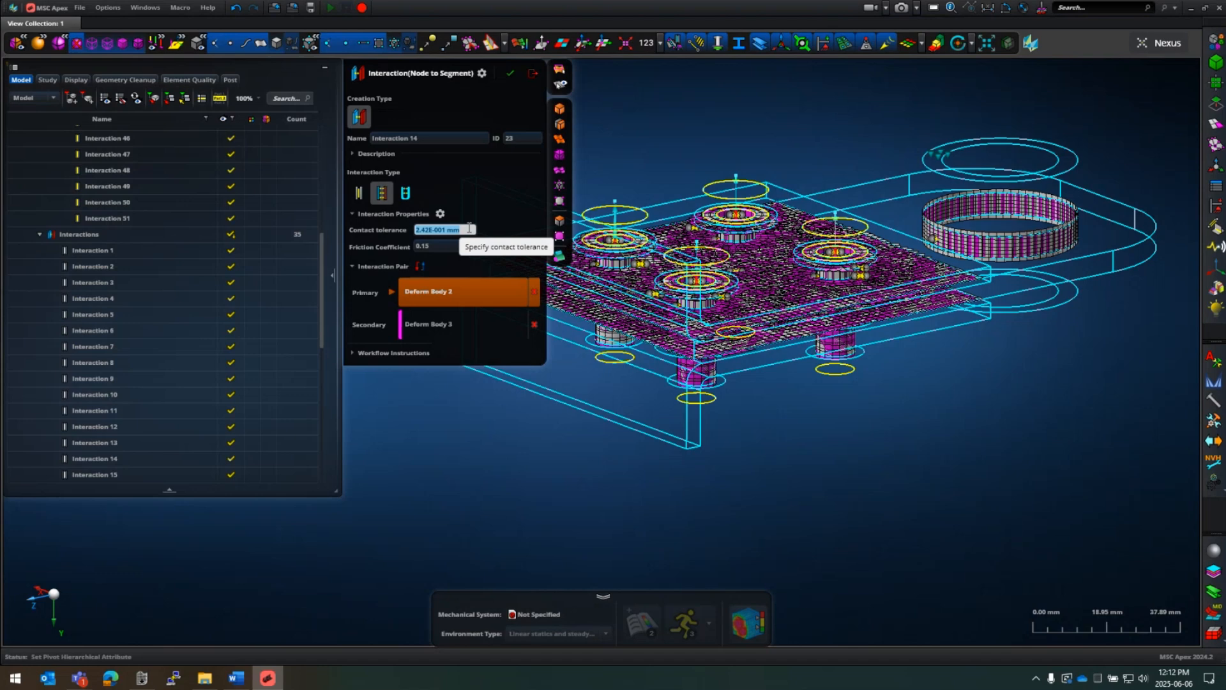
click(510, 72)
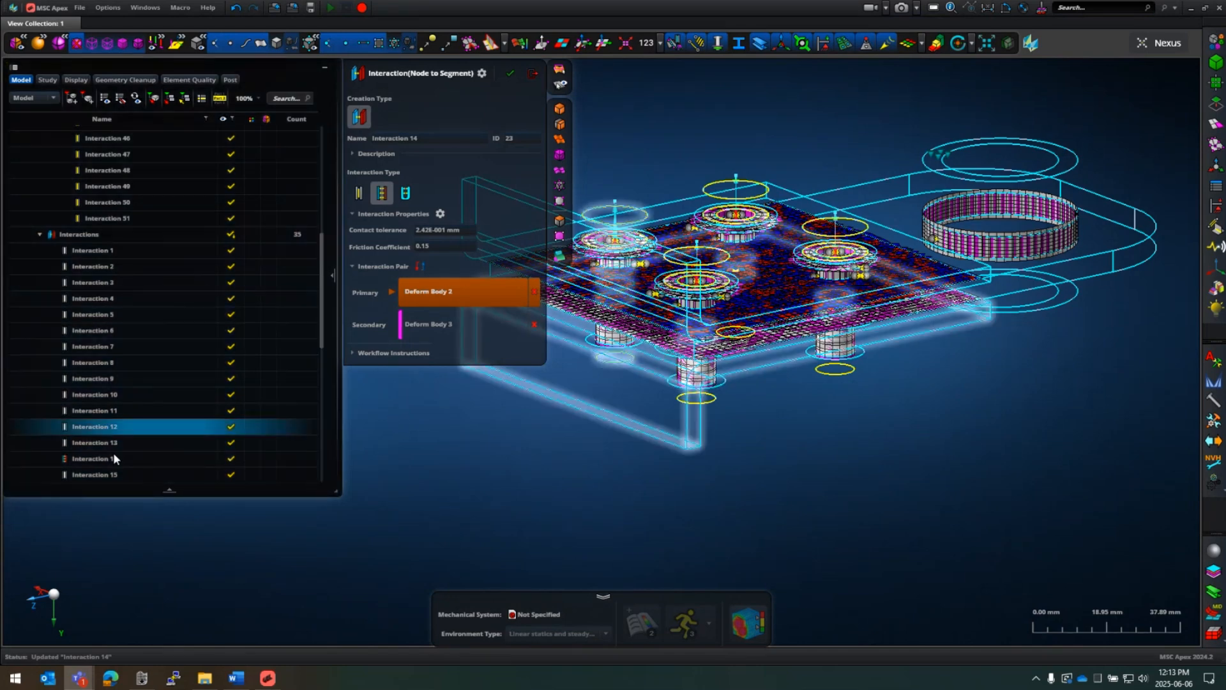
click(99, 460)
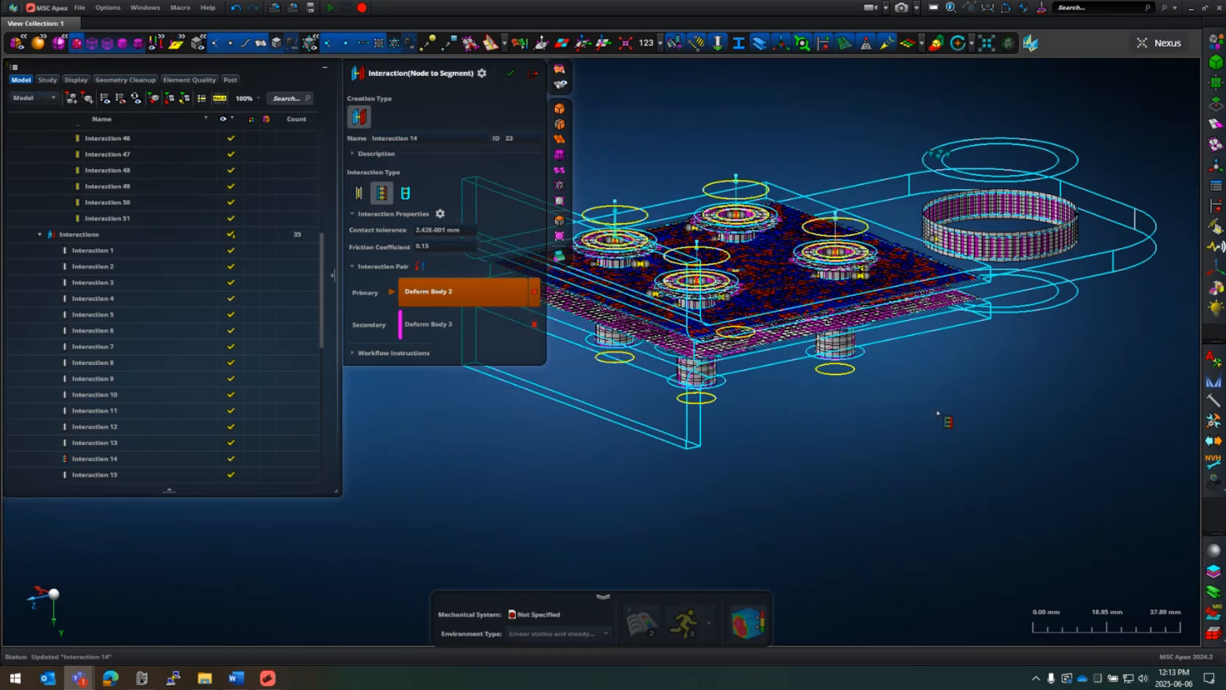
Step: Close the Interaction tool and rename Interaction 14 as "Plate-to-Palte"
scroll(976, 288, up, 3)
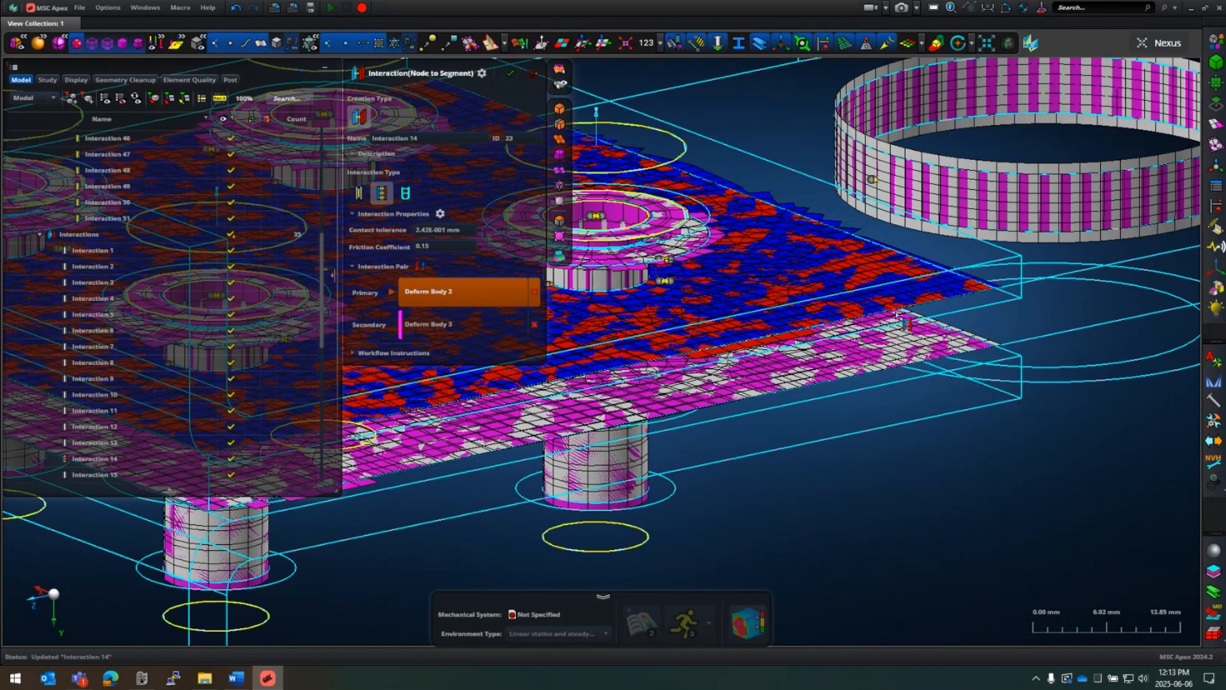
scroll(872, 322, down, 2)
scroll(884, 295, up, 5)
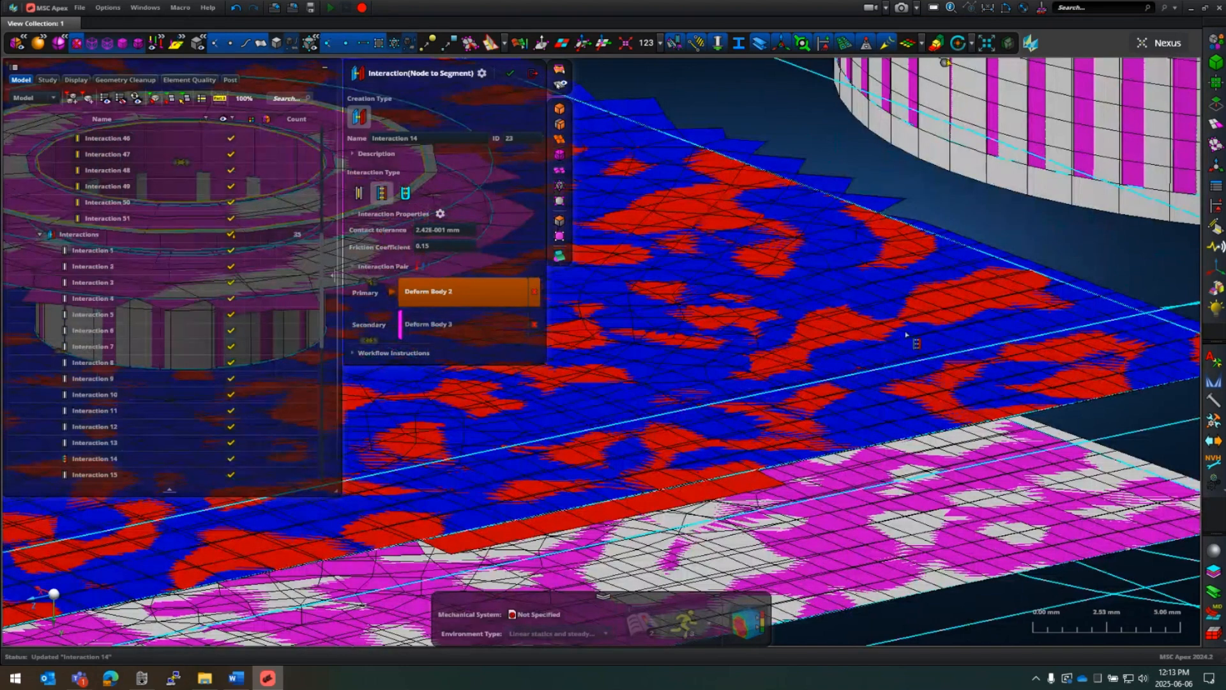
scroll(907, 334, down, 5)
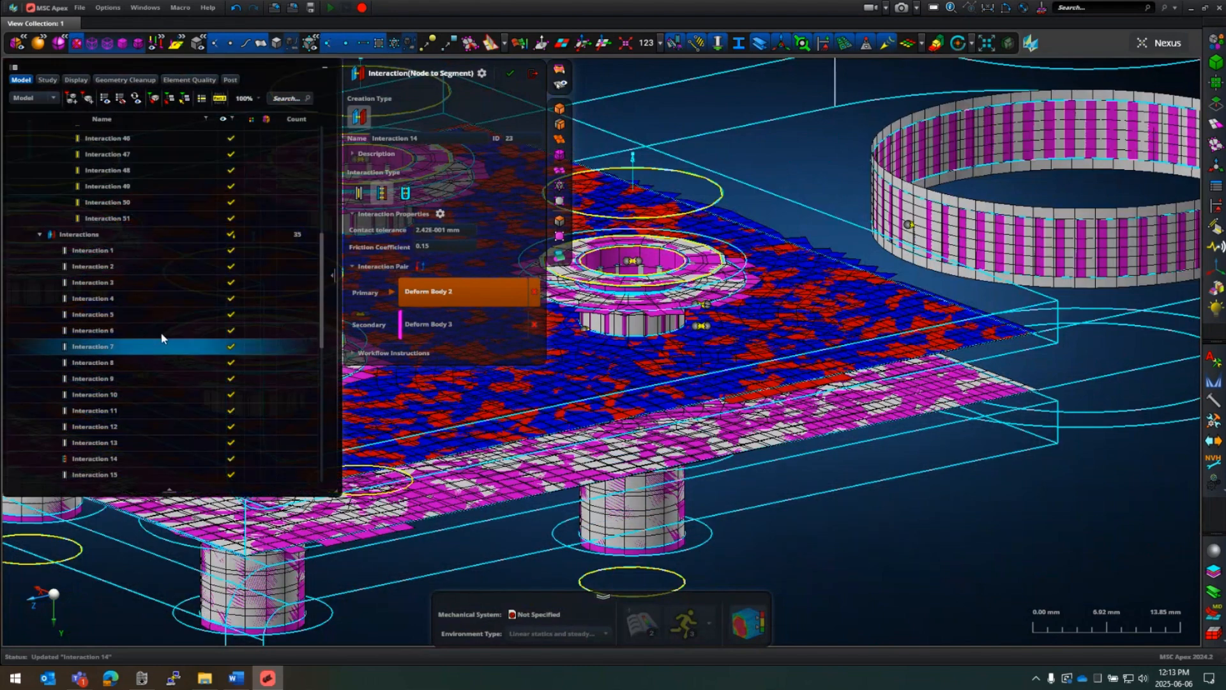
click(99, 458)
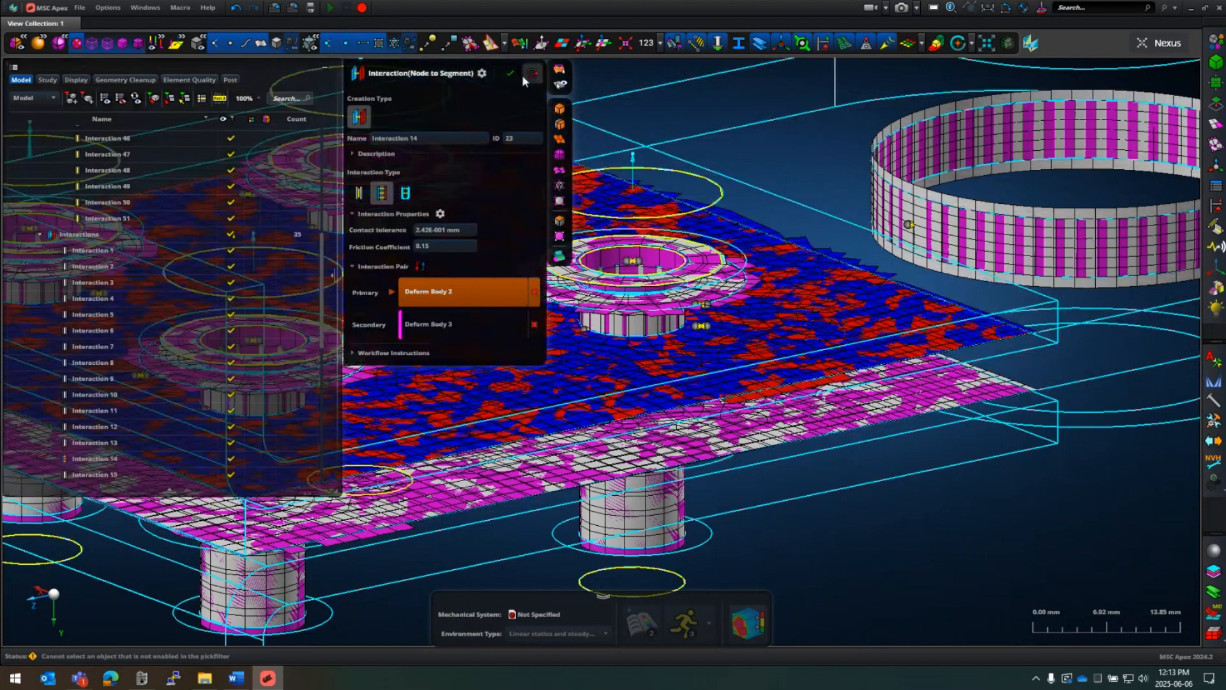
click(532, 74)
click(113, 459)
click(115, 459)
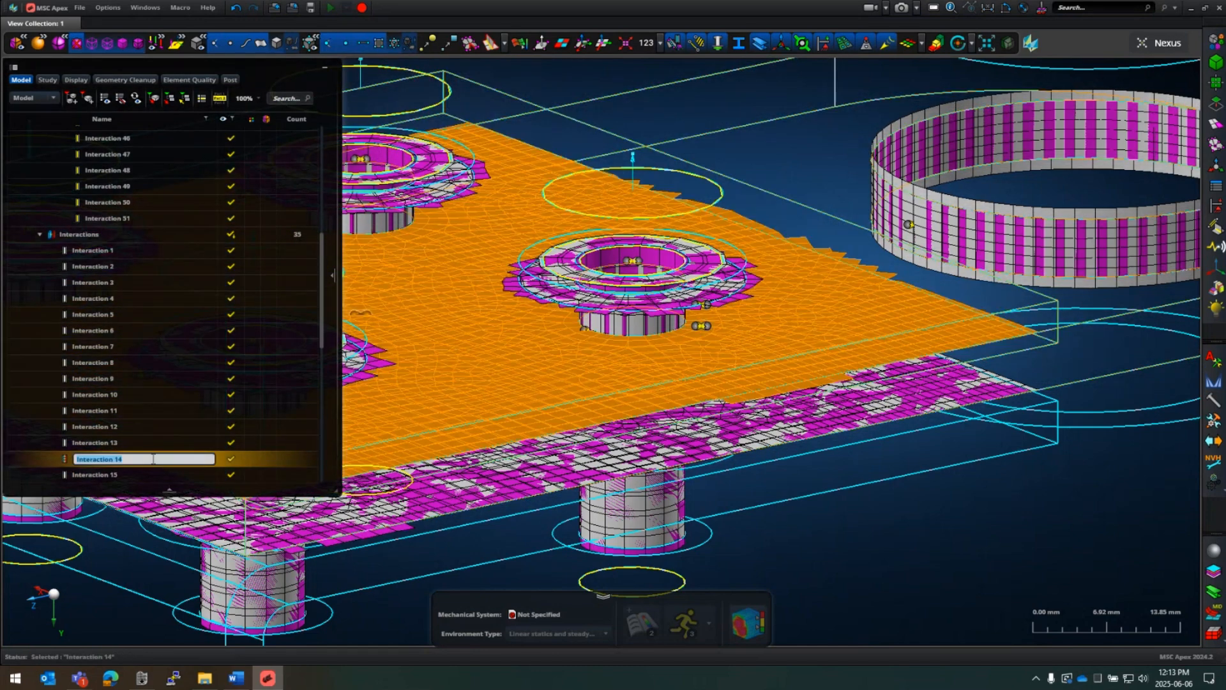
text(Plate-to-Palte)
key(Return)
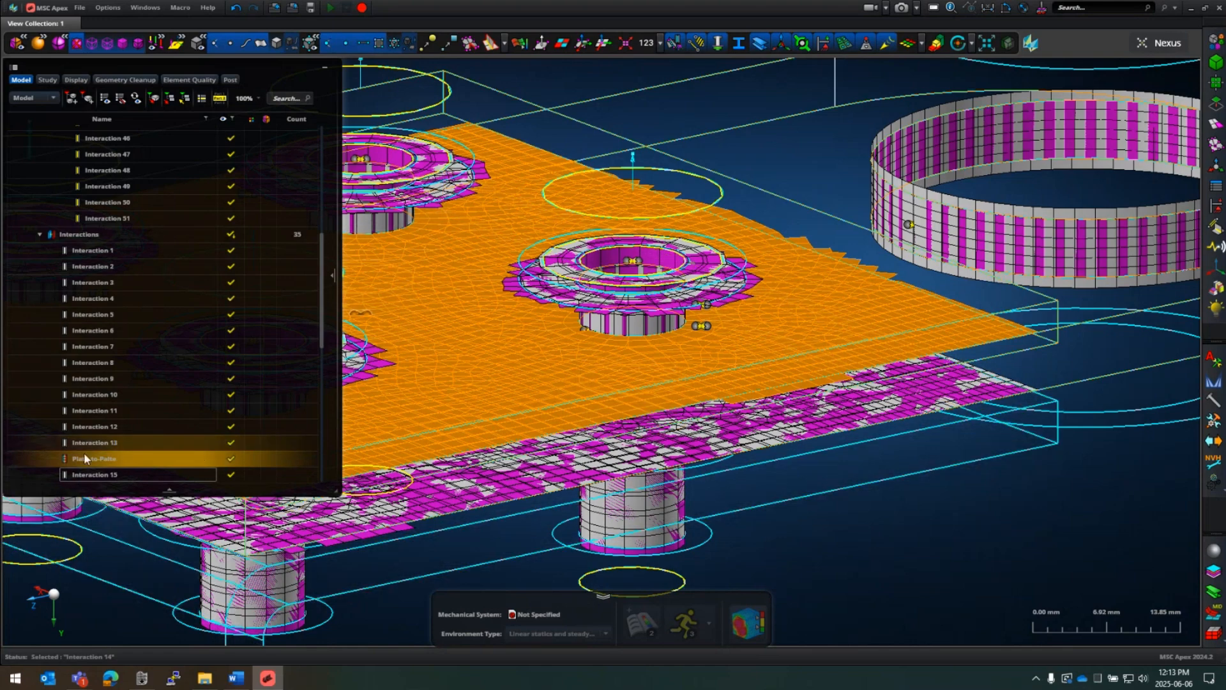
Step: Delete all interactions in the main Interactions group, from Interaction 1 through Interaction 35
scroll(101, 420, down, 4)
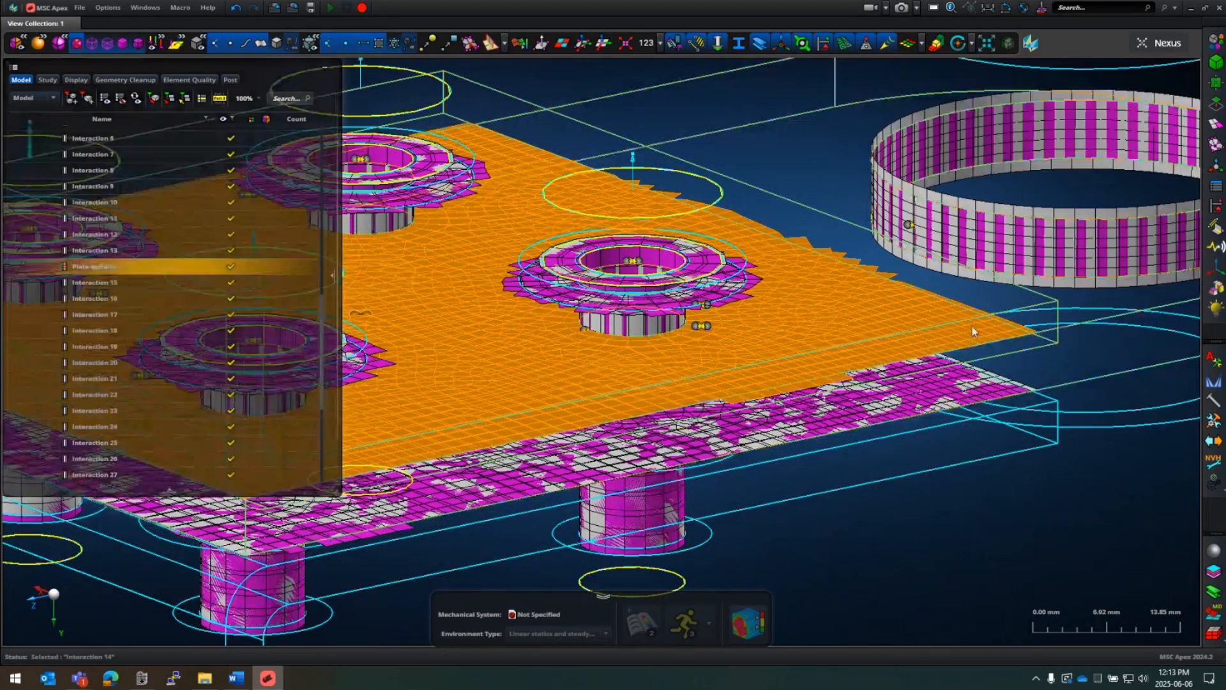
scroll(972, 327, down, 5)
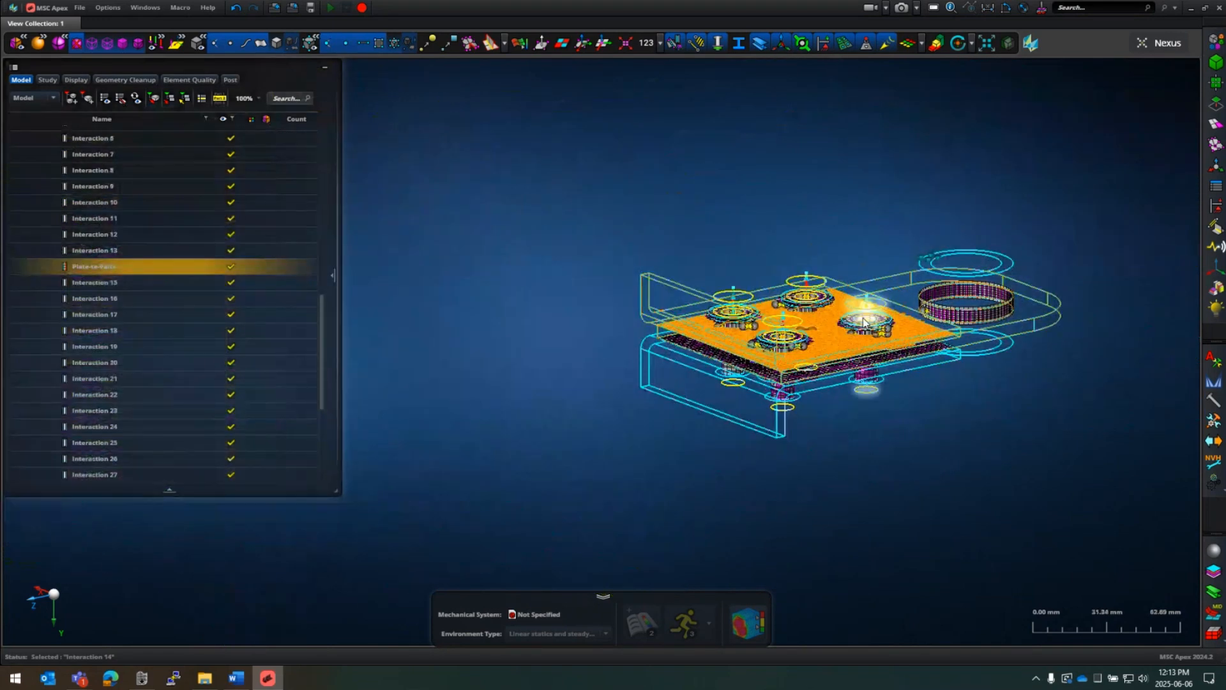
scroll(881, 322, up, 5)
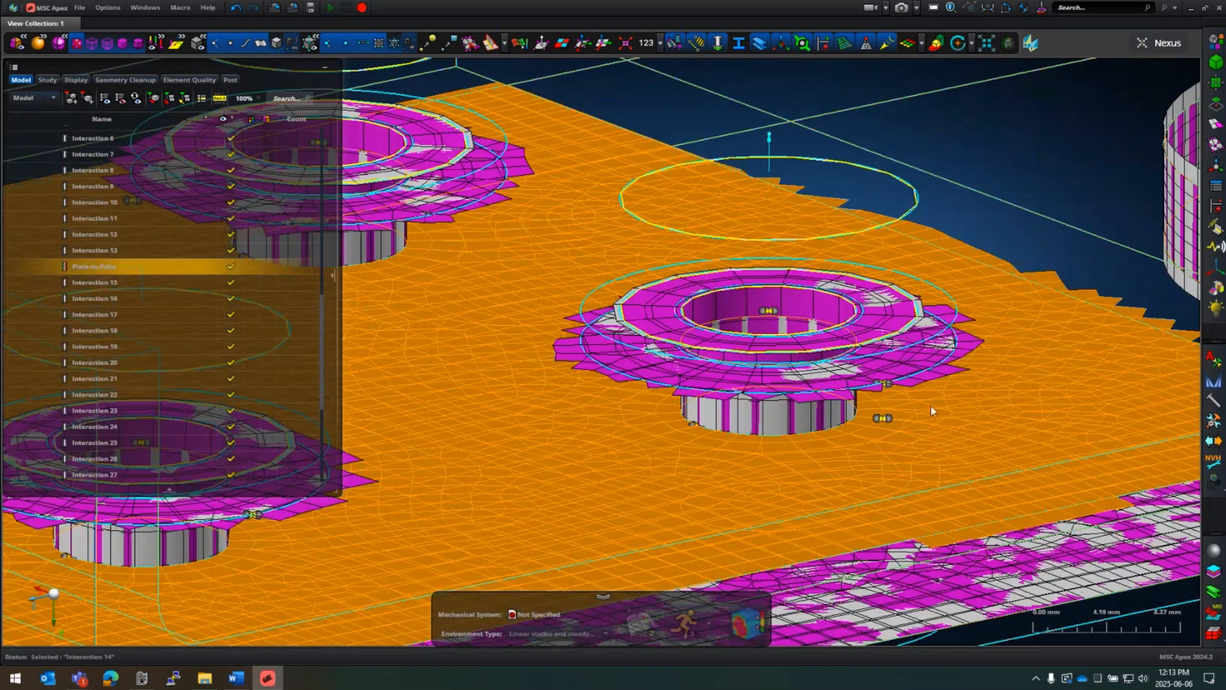
scroll(690, 238, down, 5)
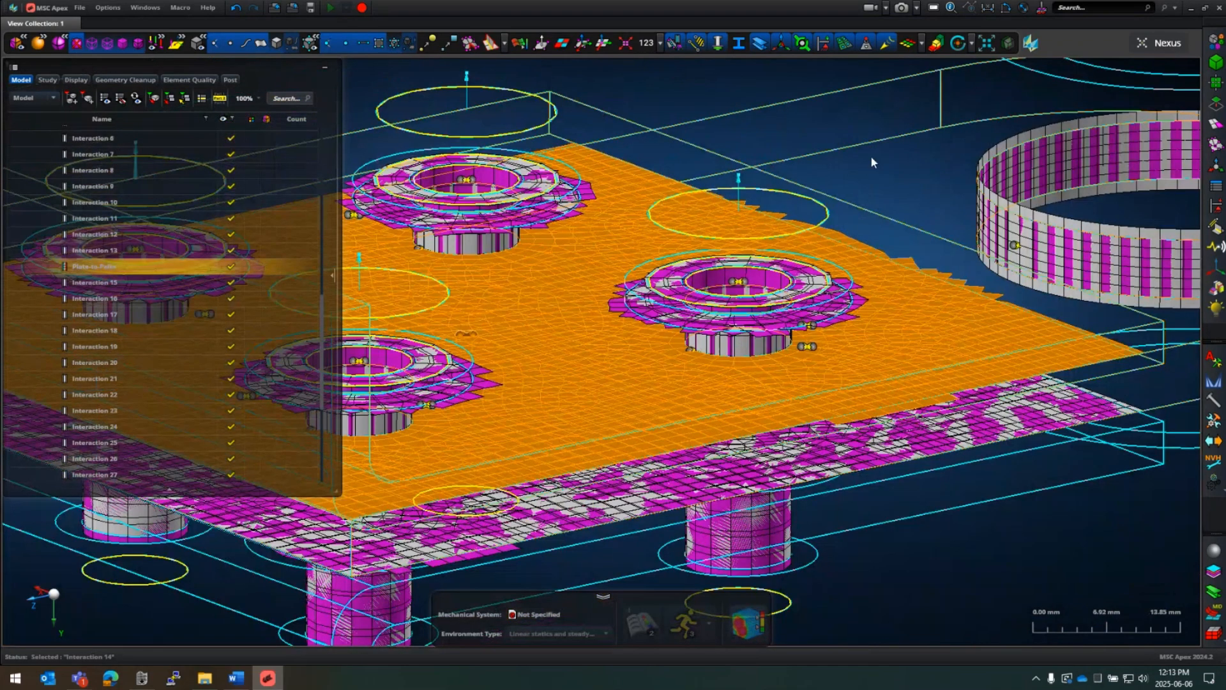
scroll(749, 309, down, 5)
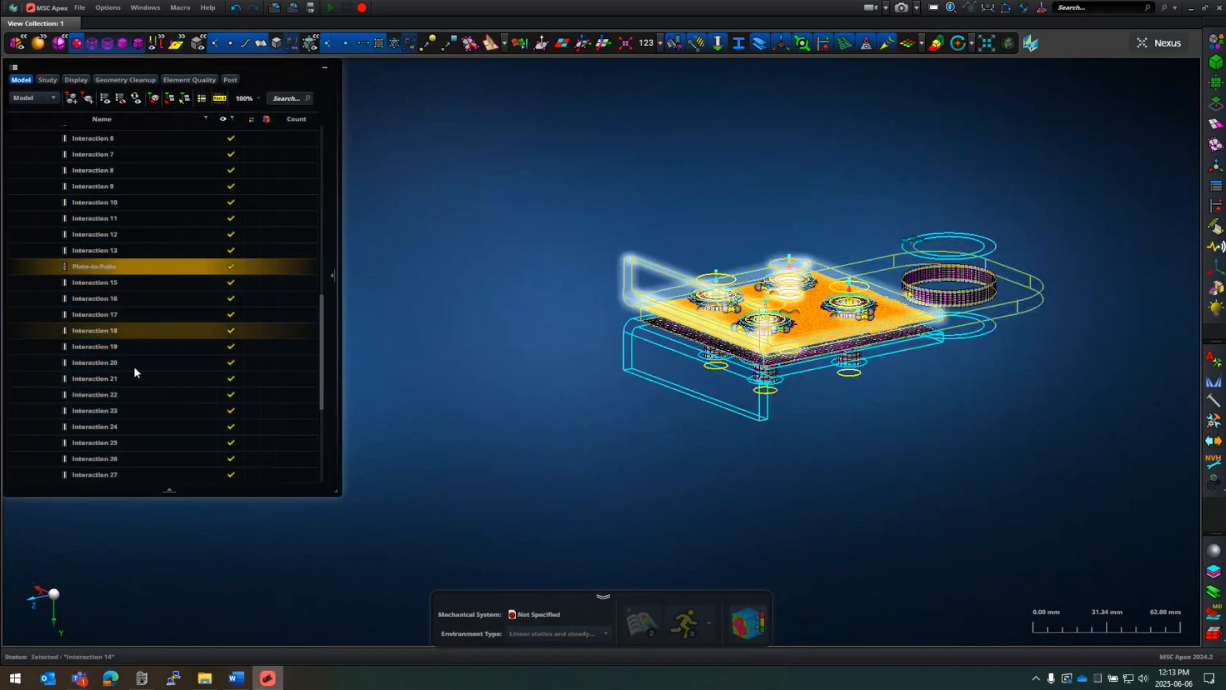
scroll(125, 390, down, 4)
scroll(98, 412, up, 6)
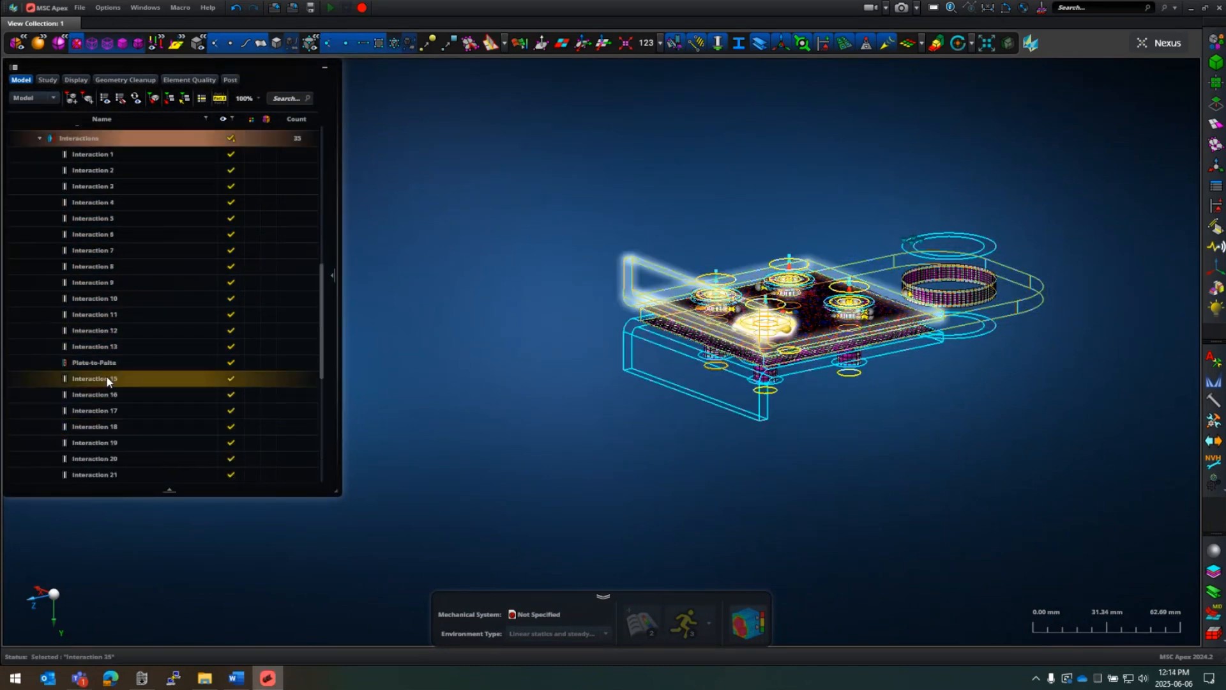
click(79, 158)
right_click(80, 161)
click(119, 176)
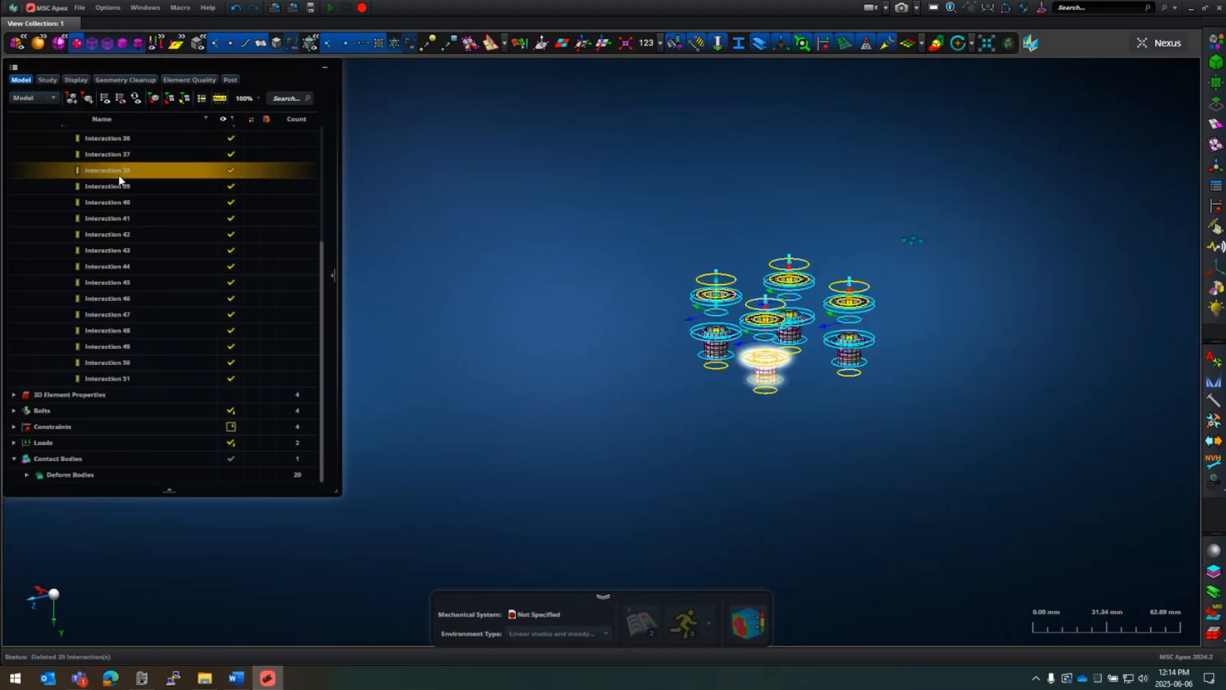
Step: Delete Interactions 36 through 51 from the 3DConnections assembly
click(119, 381)
scroll(122, 320, up, 3)
shift+click(111, 282)
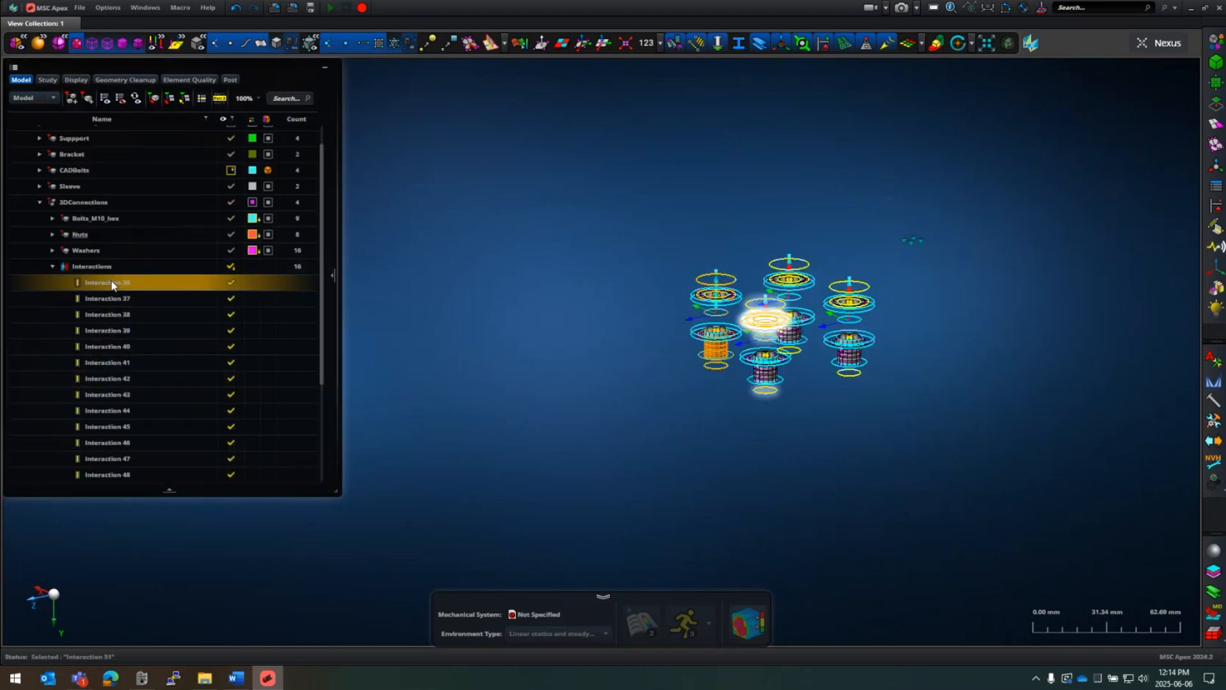
right_click(135, 291)
click(145, 296)
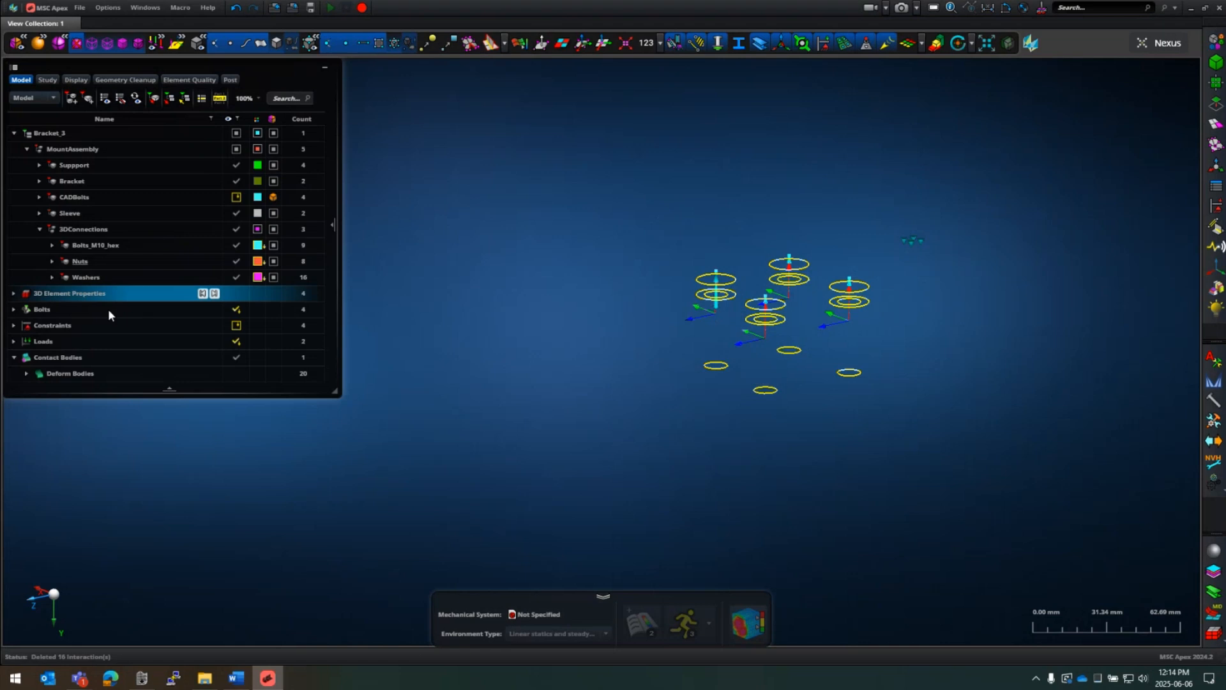
Step: Delete all the deform bodies listed under Contact Bodies
click(26, 374)
scroll(112, 347, down, 5)
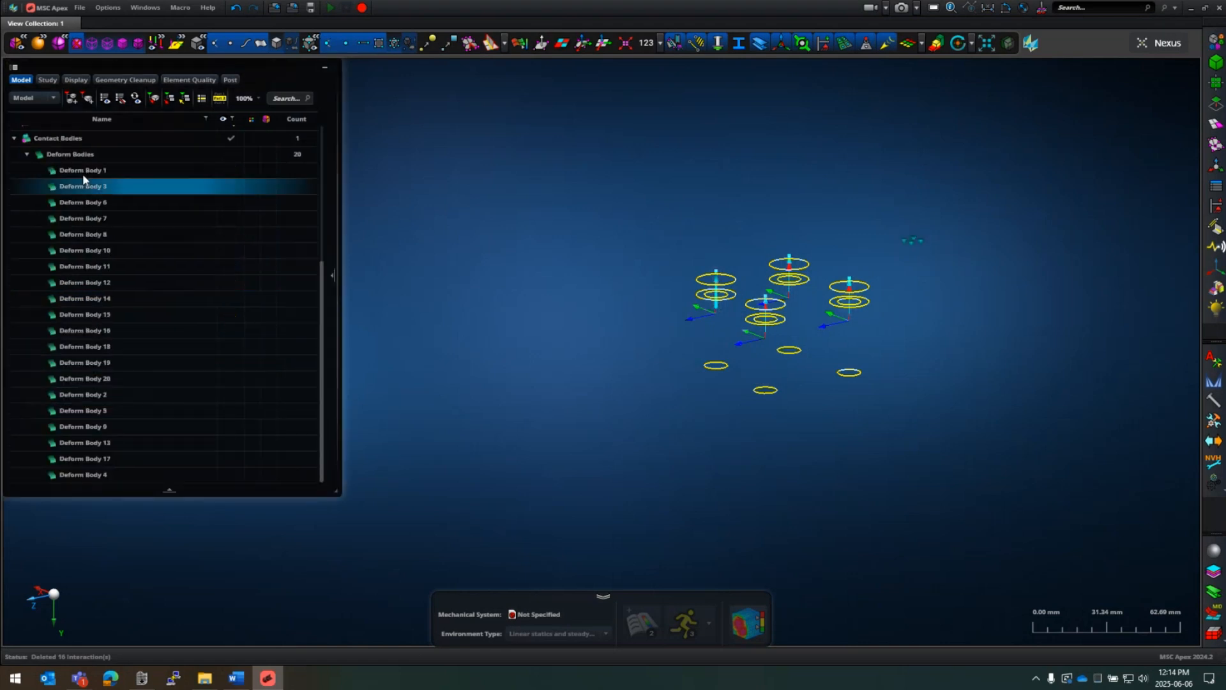
click(83, 171)
shift+click(90, 475)
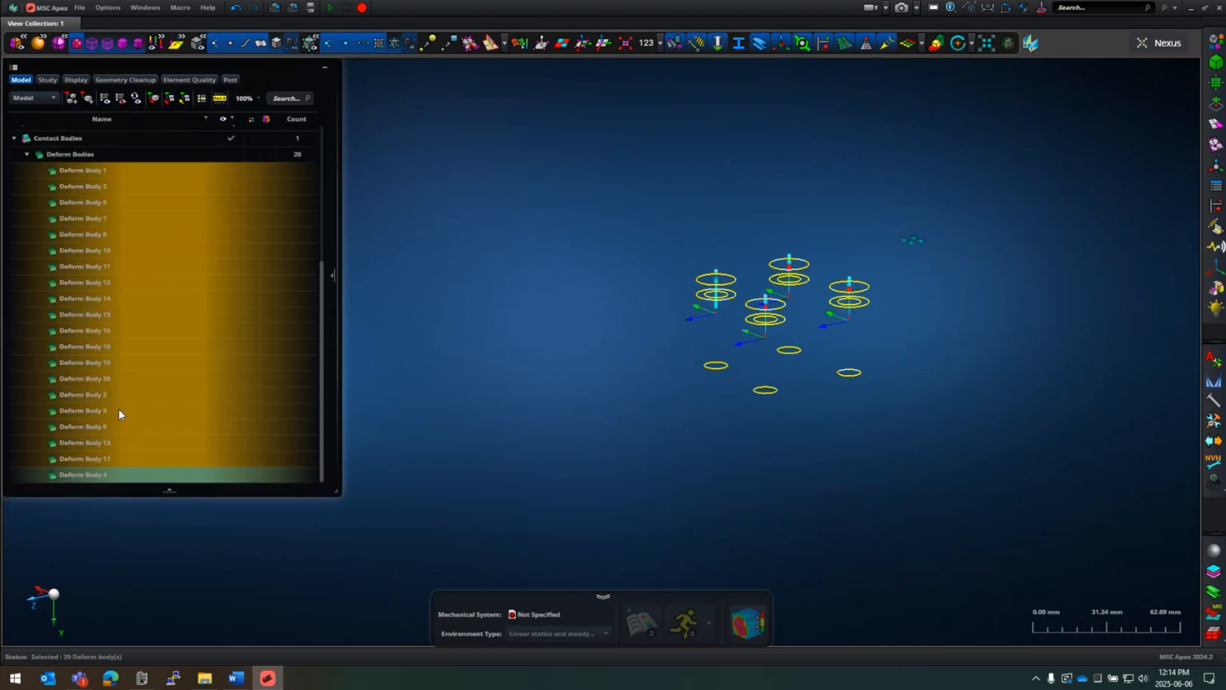
right_click(121, 401)
click(146, 409)
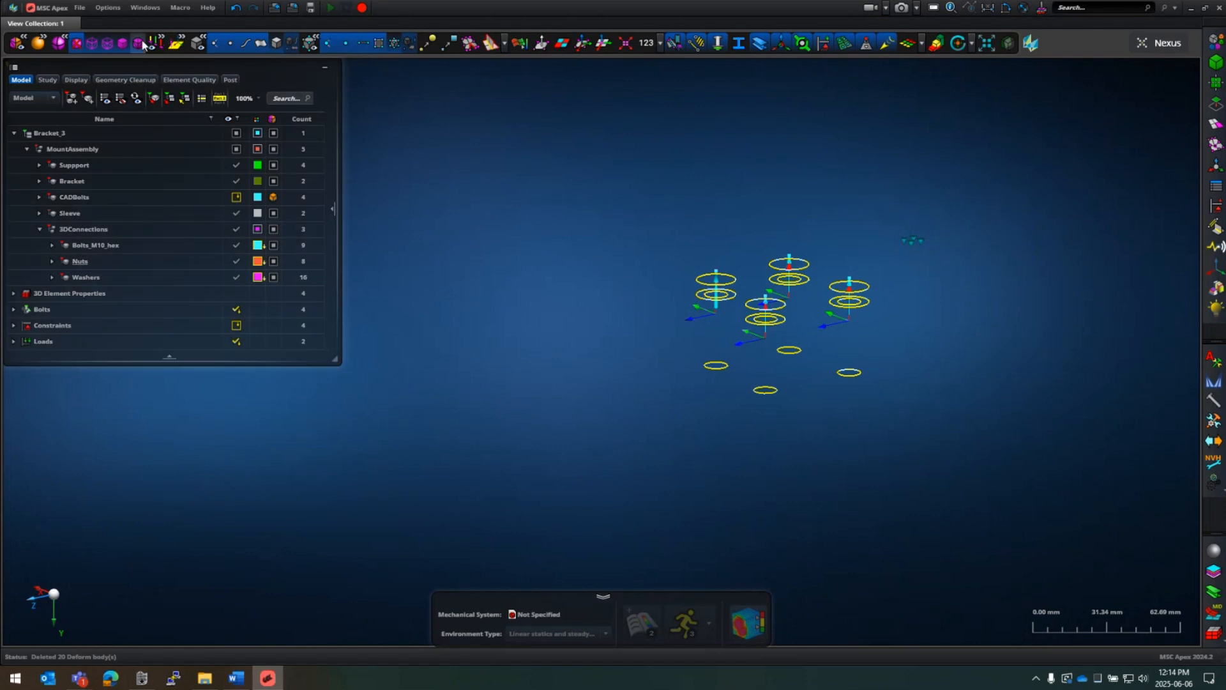
Step: Show the assembly's solid parts again and hide the 3D bolt symbols
click(281, 42)
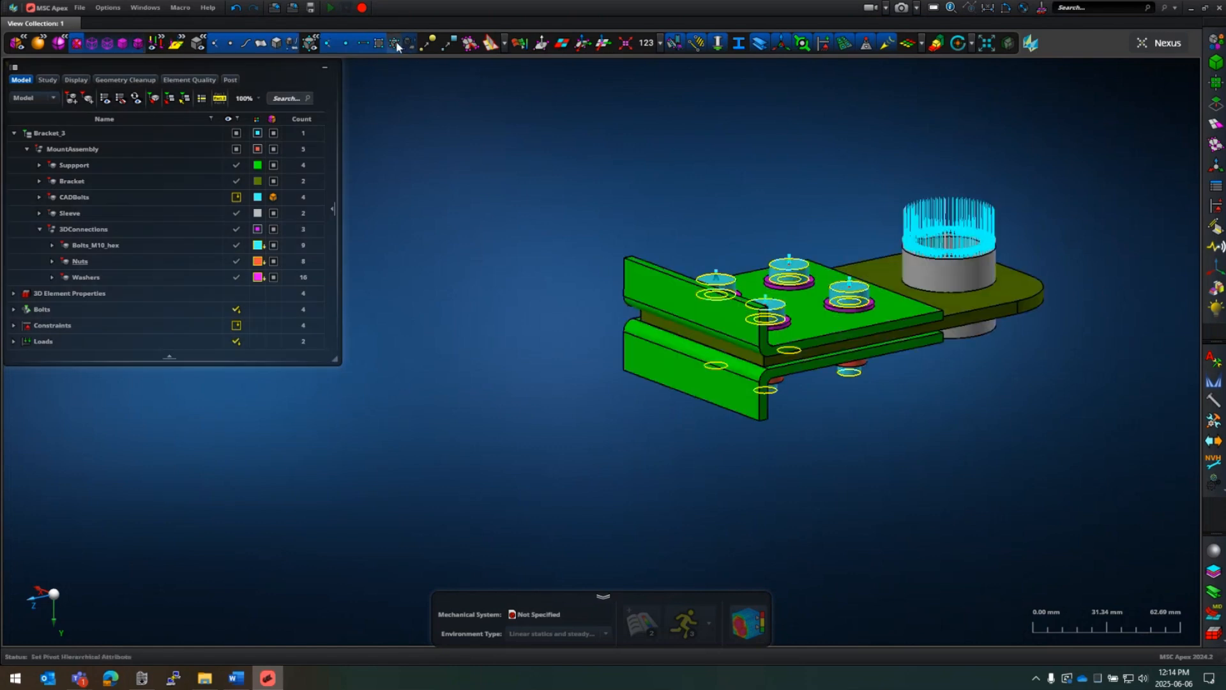
click(395, 42)
click(397, 42)
scroll(1025, 311, up, 5)
scroll(1046, 301, down, 3)
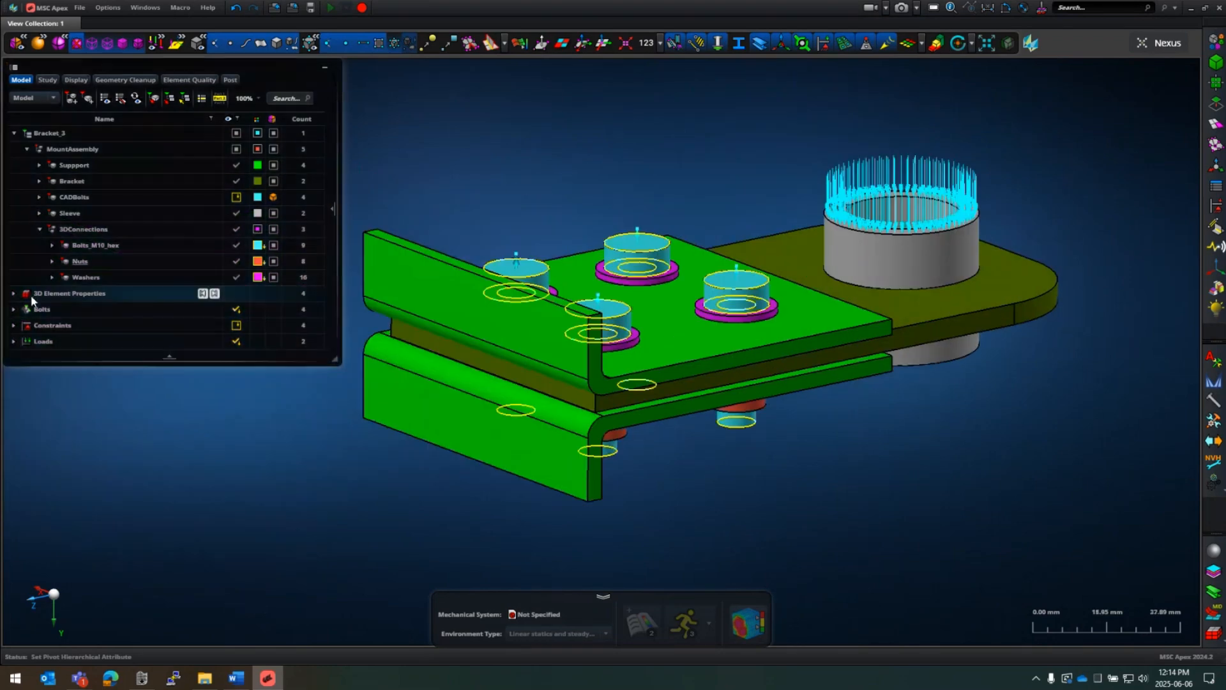
click(240, 310)
click(241, 310)
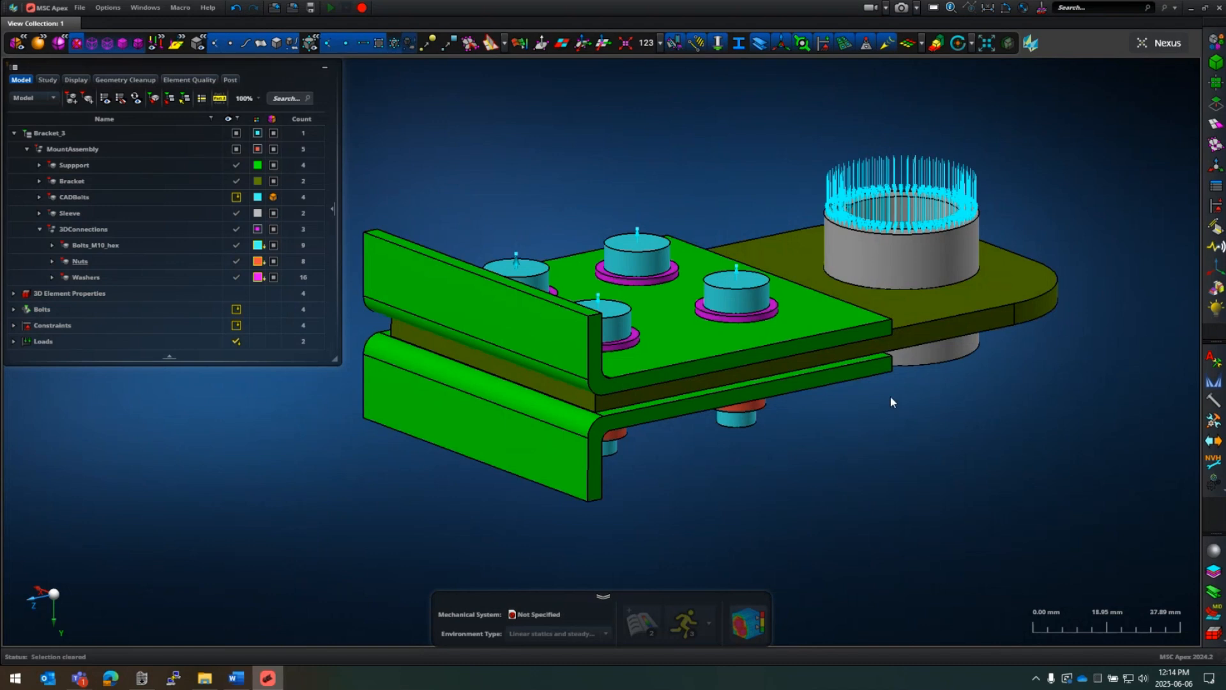
Step: Create deform contact bodies named "Side plates" from the upper and lower support plates
click(1215, 209)
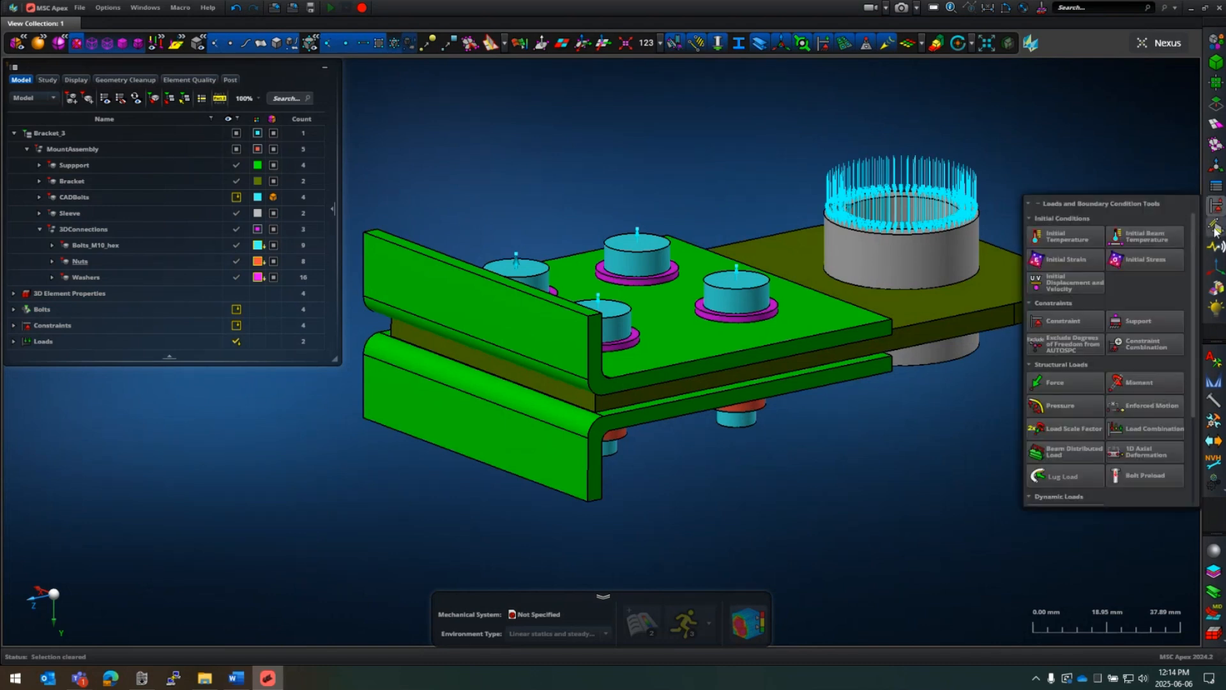
click(1216, 226)
click(1094, 259)
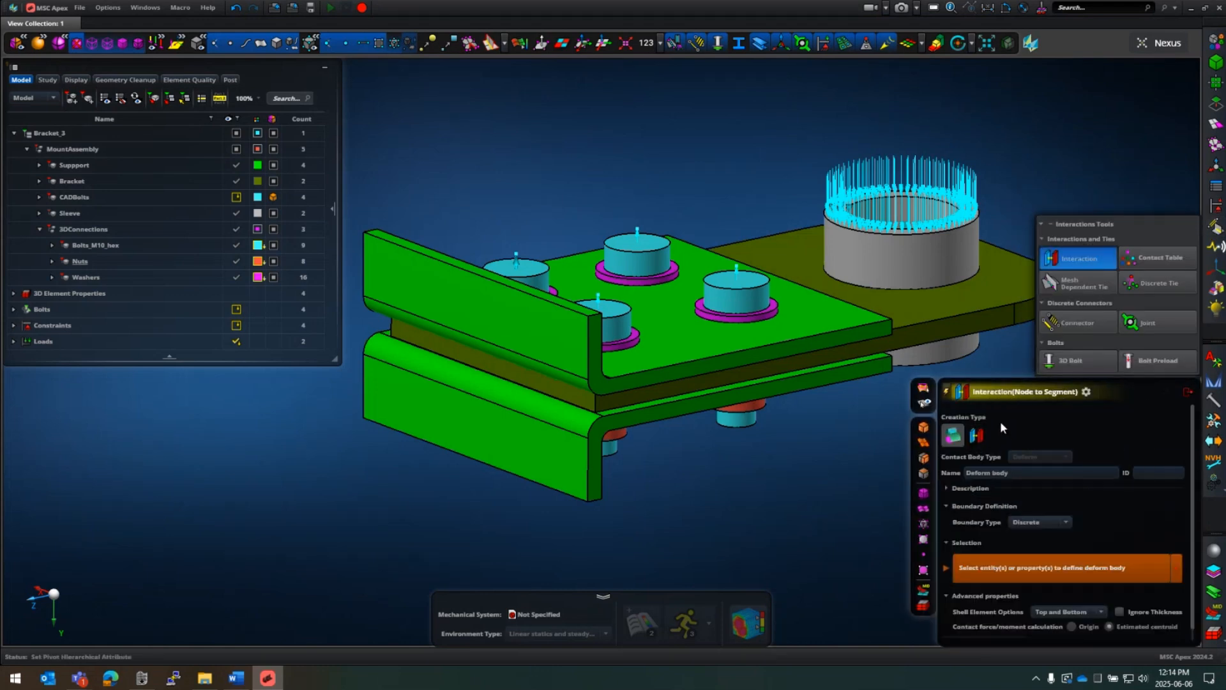
click(1024, 473)
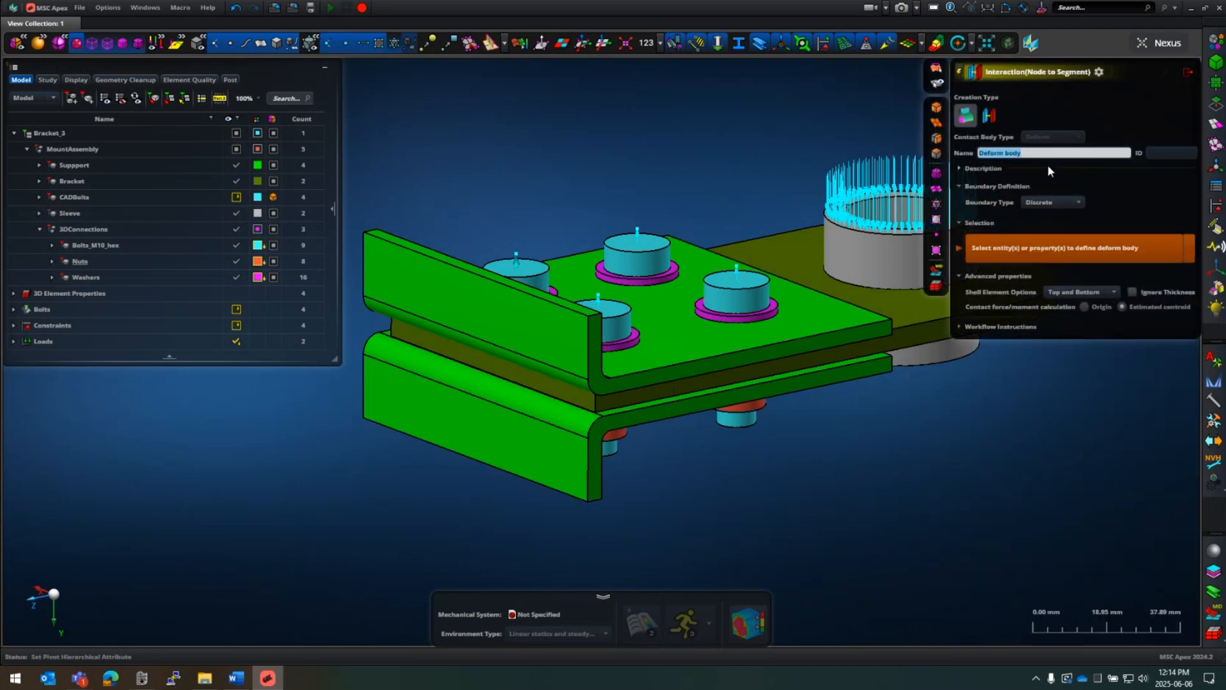
text(Side plates)
click(941, 108)
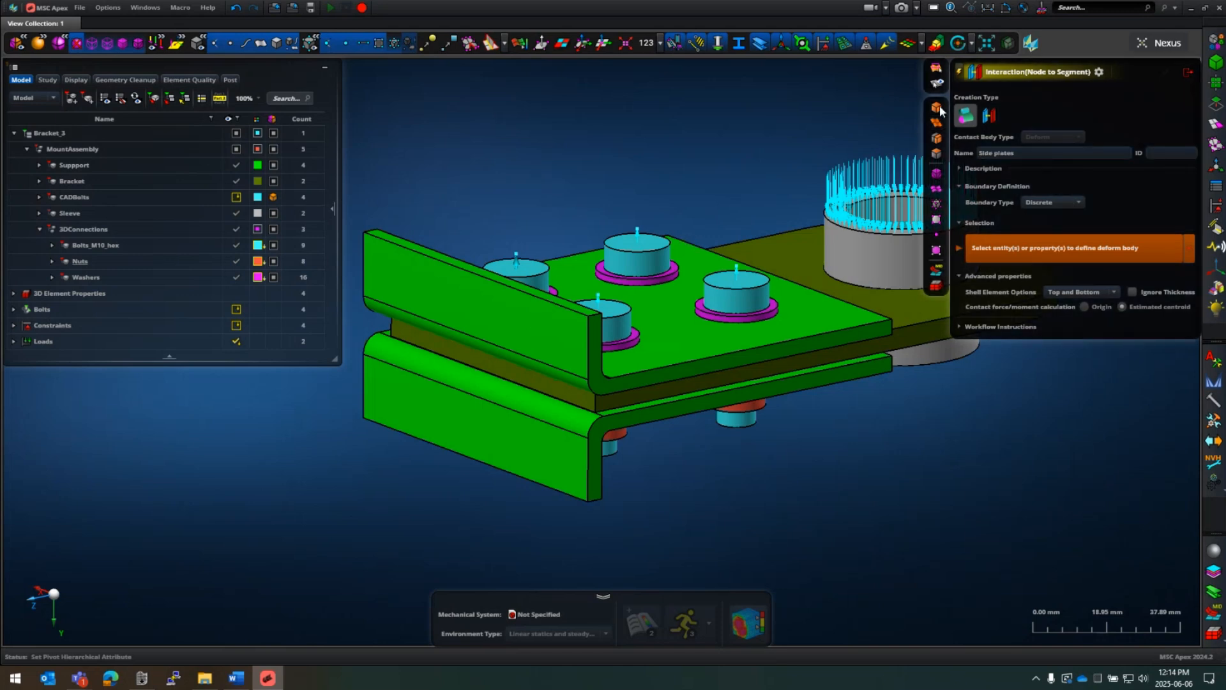
click(391, 268)
click(396, 413)
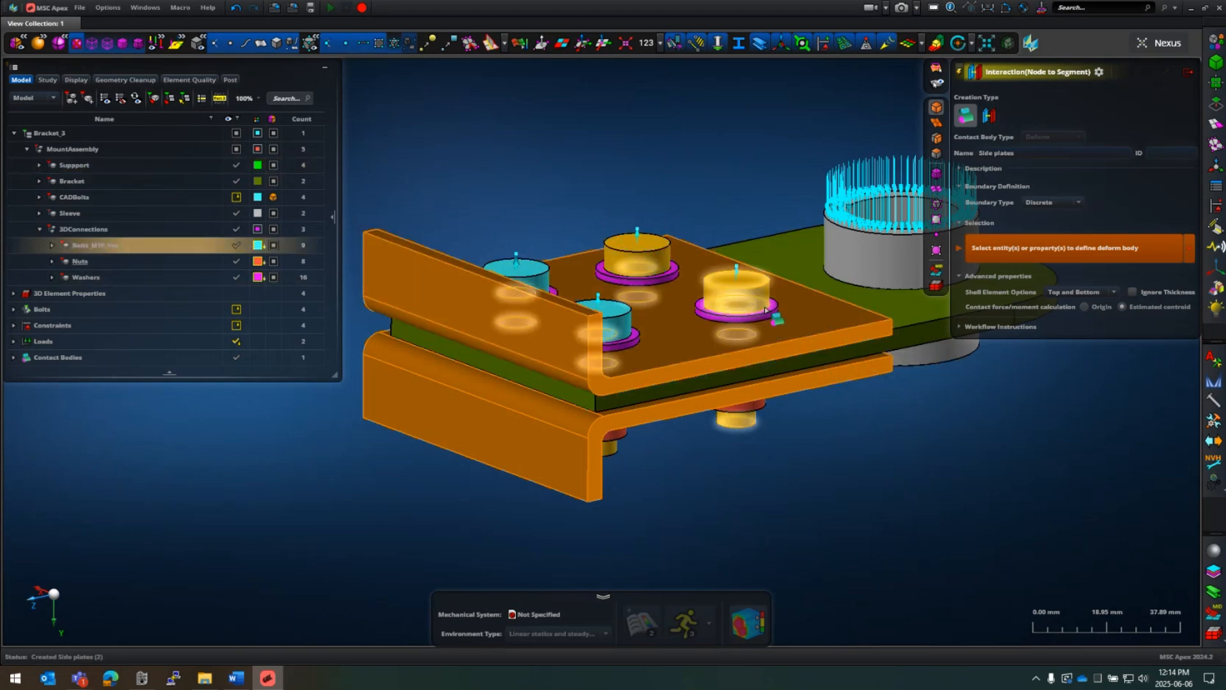
Step: Close the Interaction tool and delete both Side plates deform bodies
middle_drag(927, 499, 870, 371)
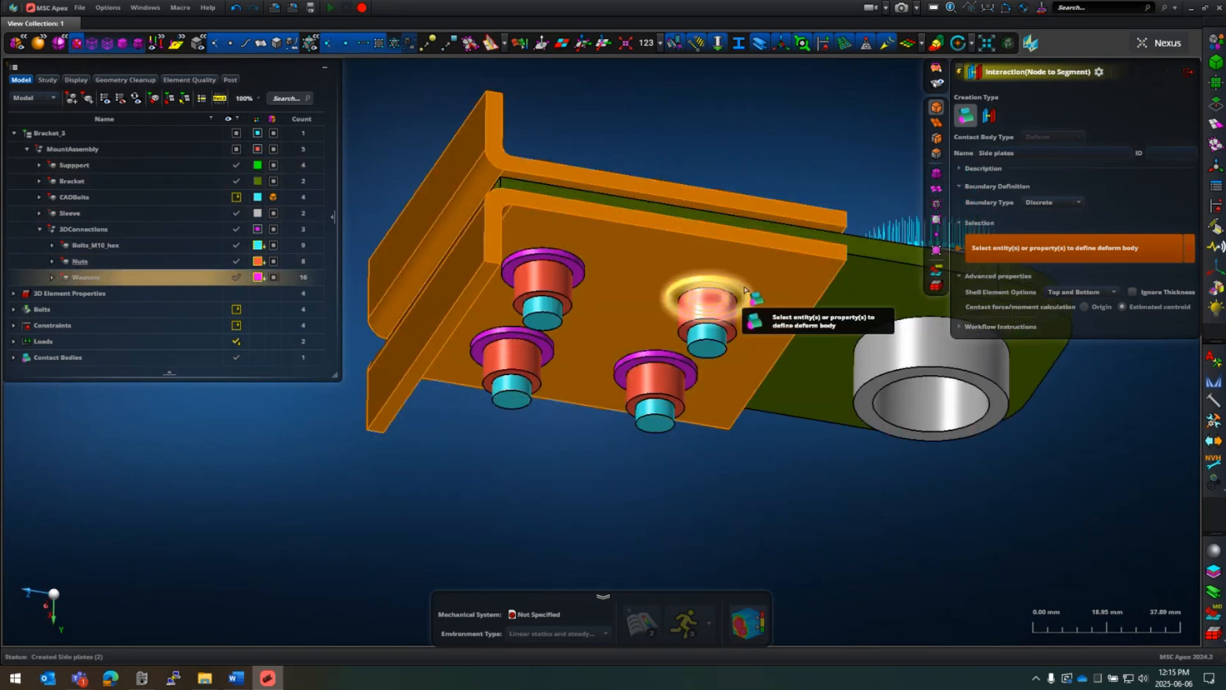
middle_drag(745, 289, 849, 477)
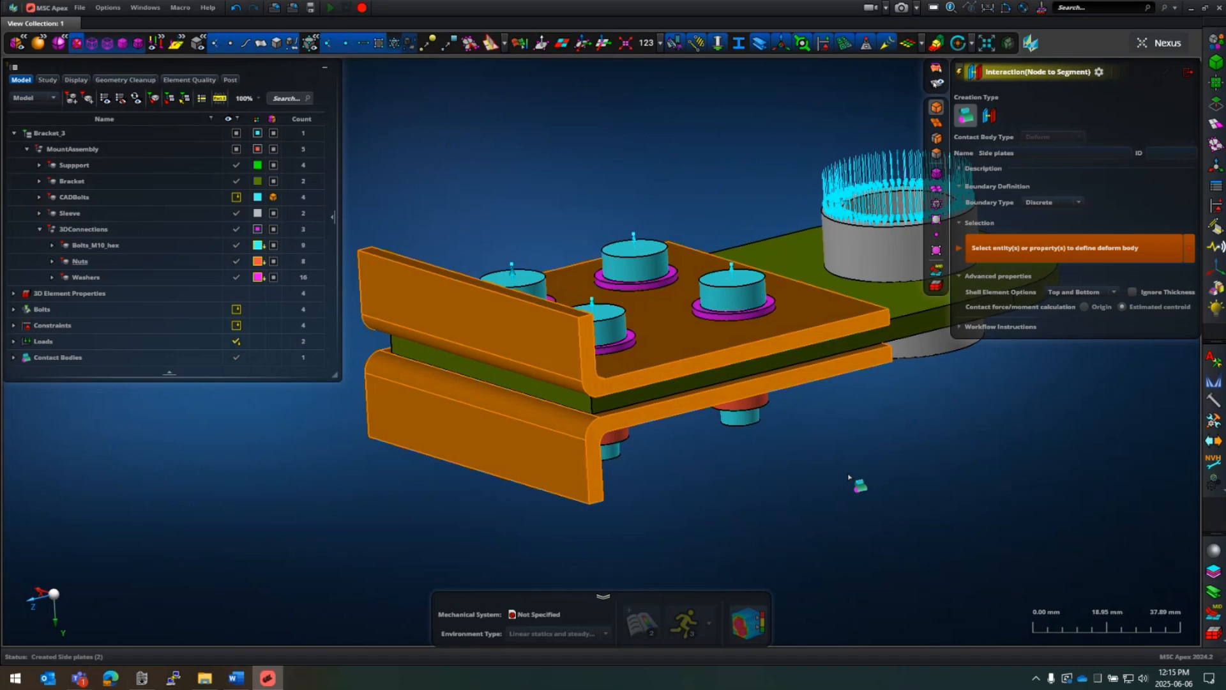
click(14, 358)
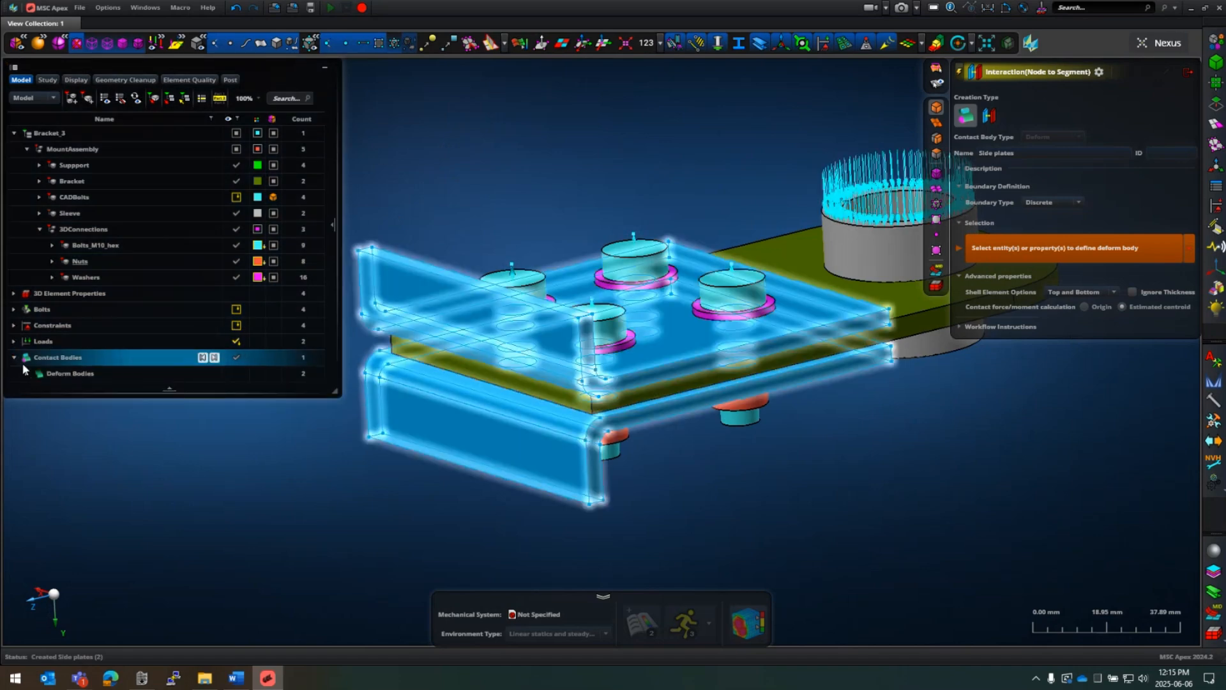
double_click(72, 371)
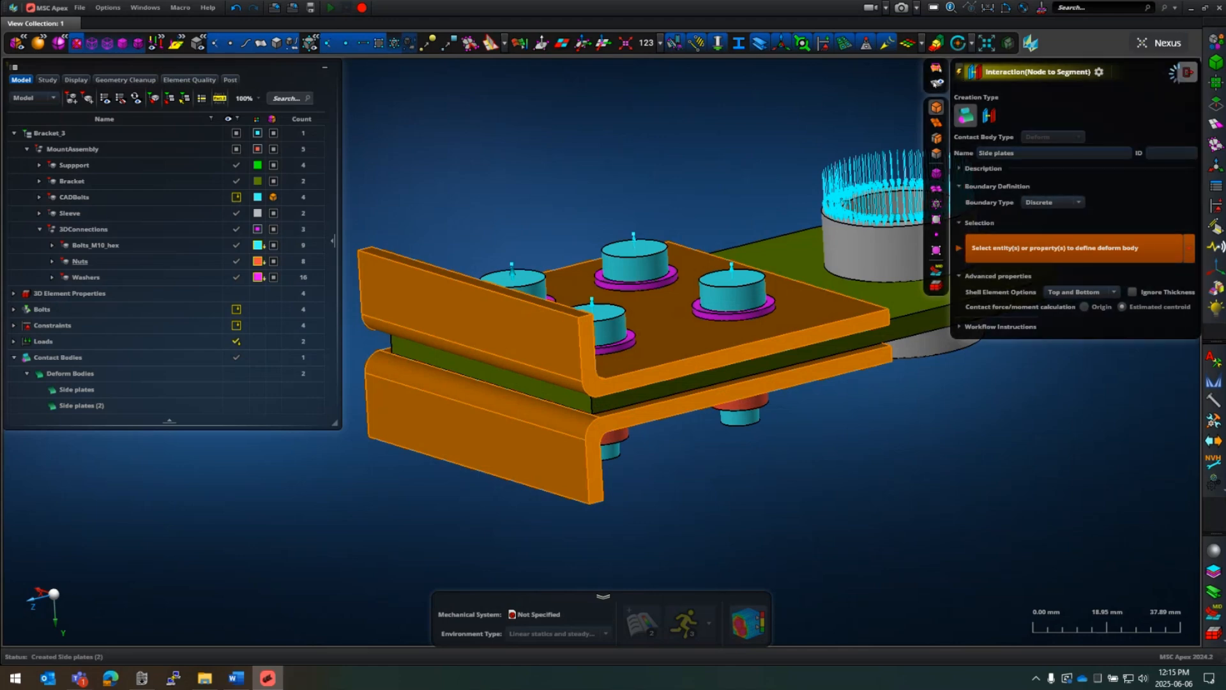
click(1188, 72)
right_click(97, 405)
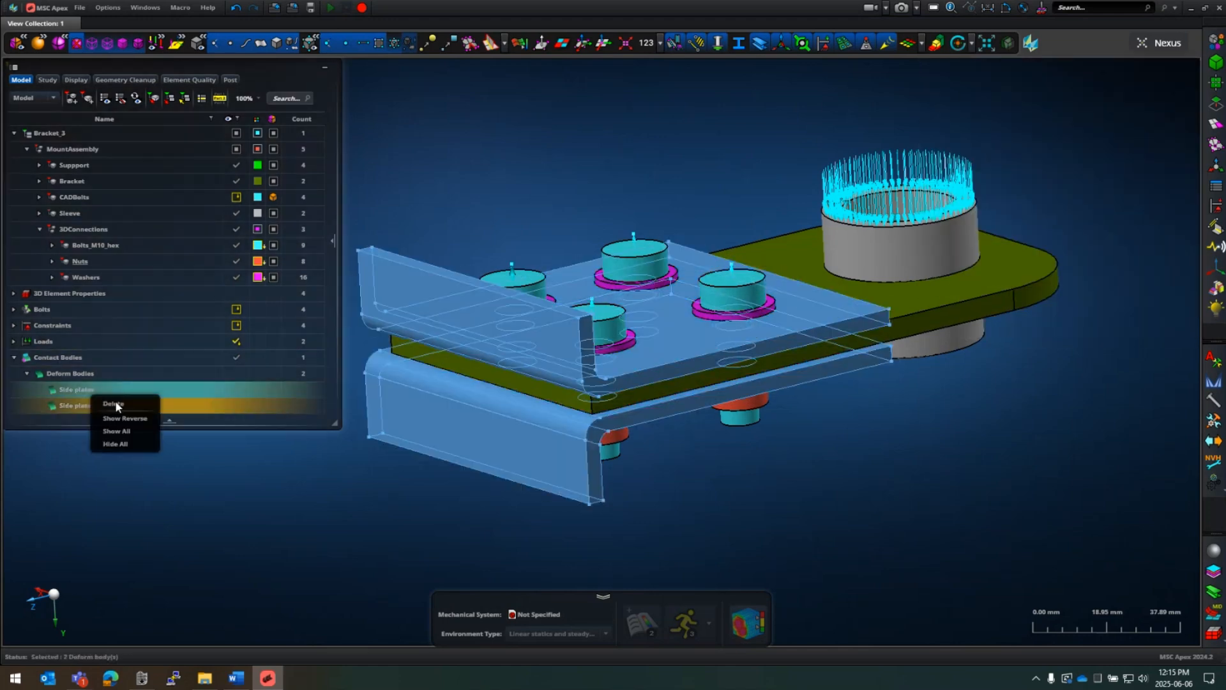
click(117, 407)
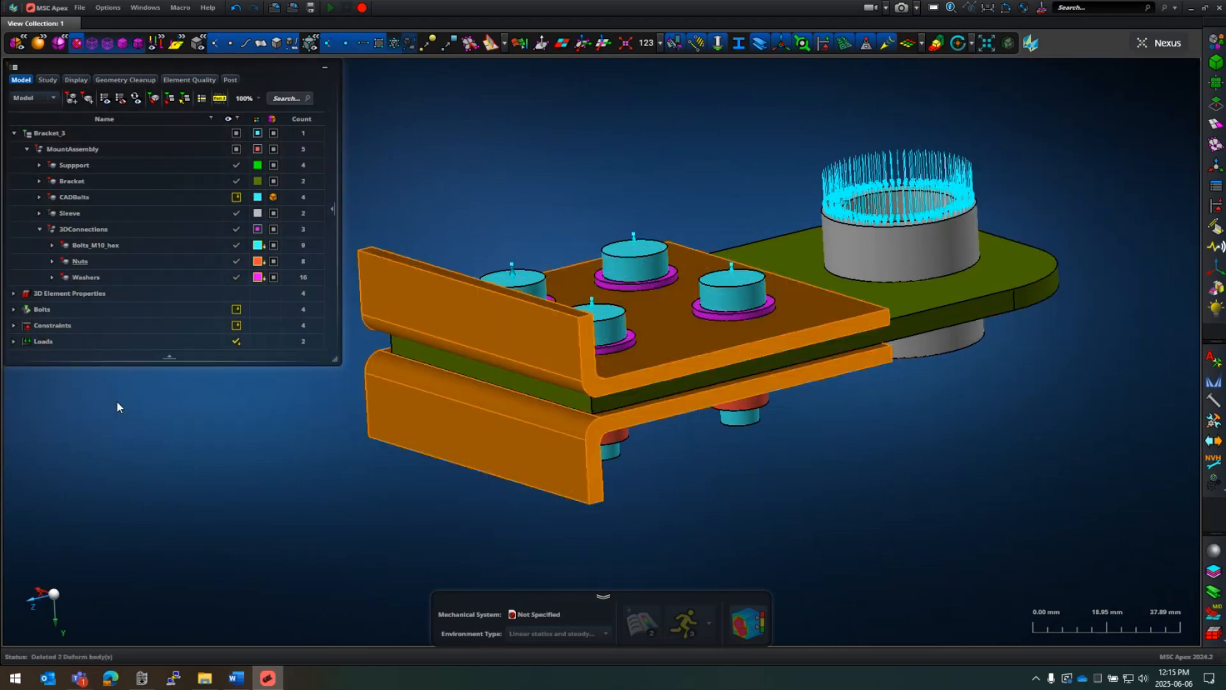
Step: Reopen the Interaction tool in manual execution mode and create one deform body named "Side plates" from both support plates
click(1210, 209)
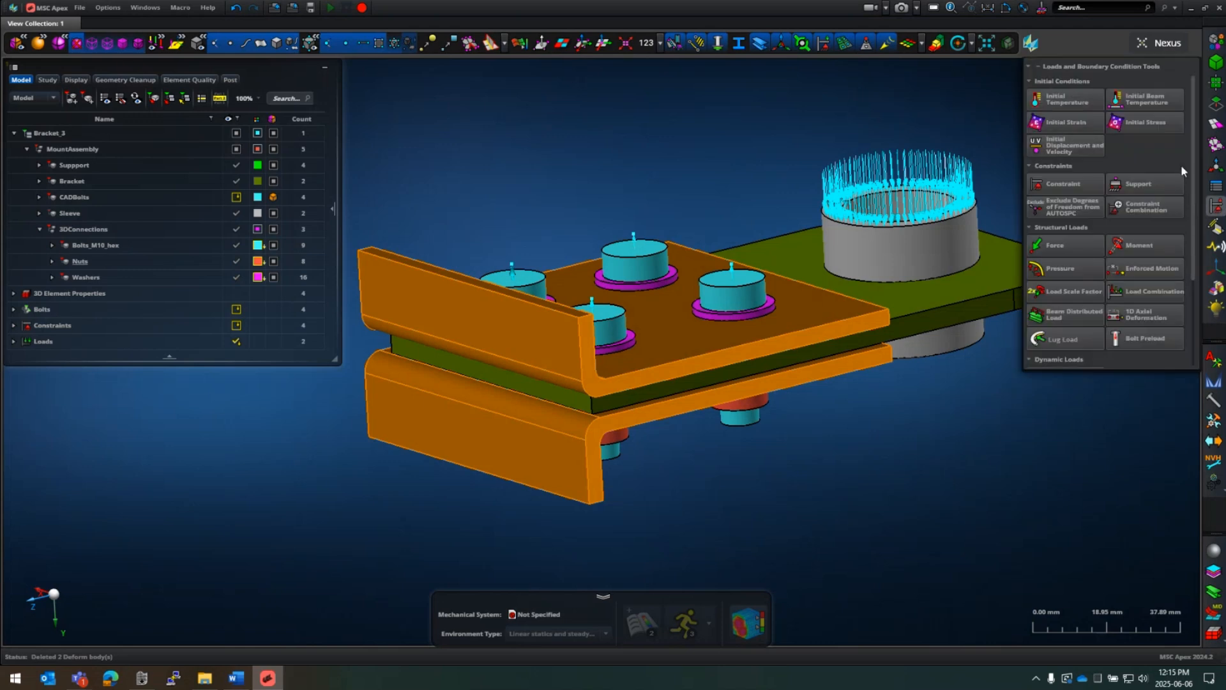
click(1215, 227)
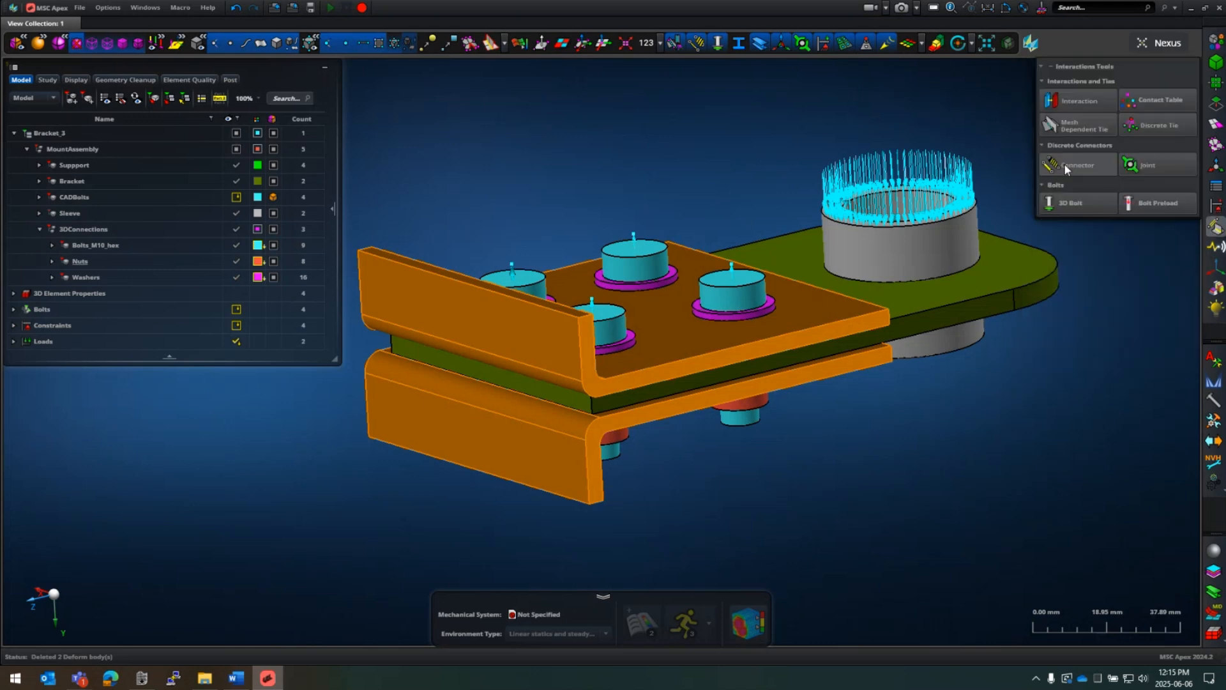
click(1086, 99)
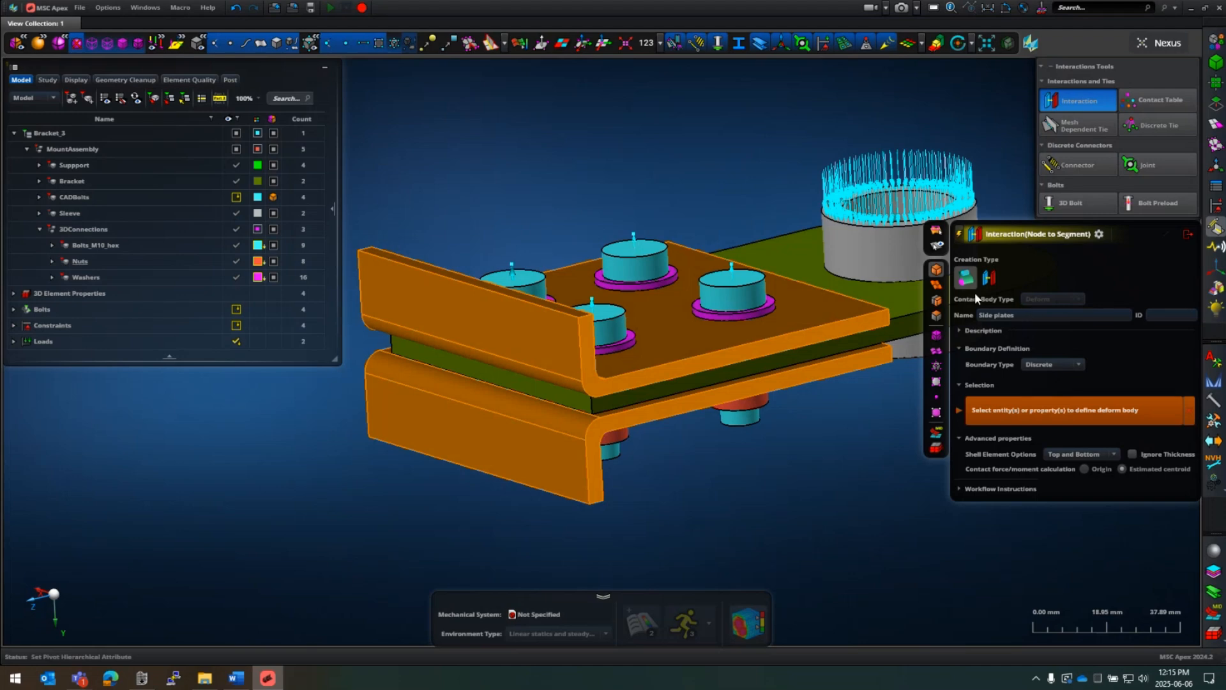
click(960, 235)
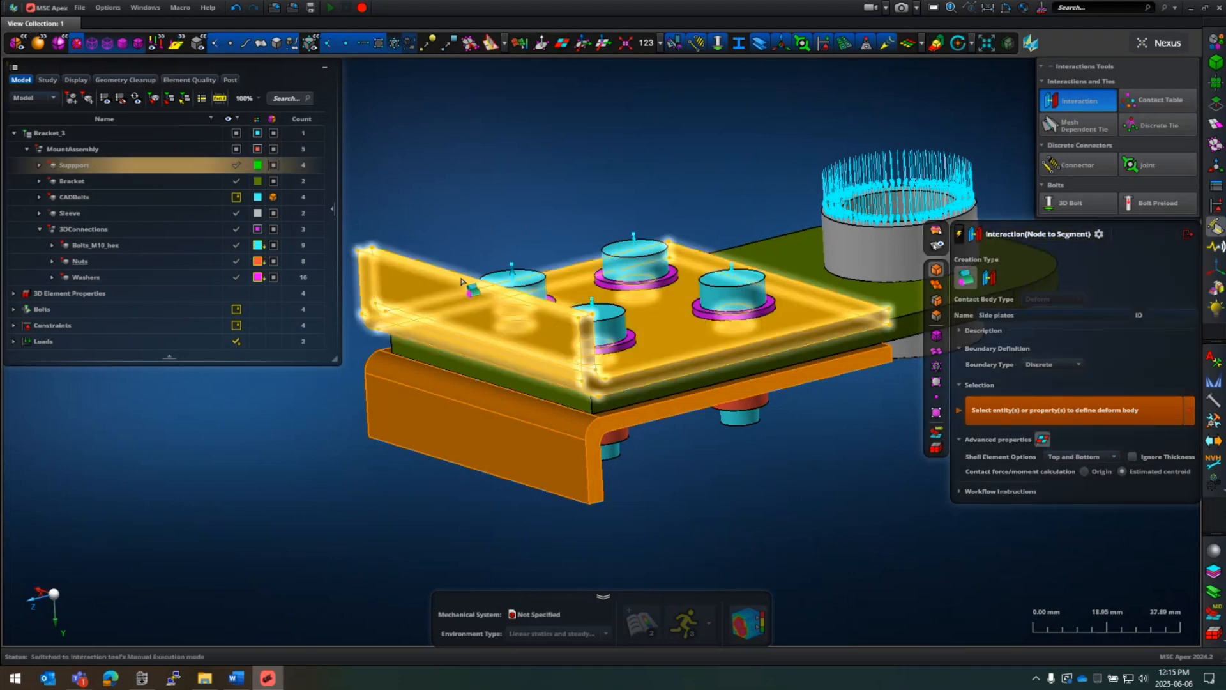
click(387, 283)
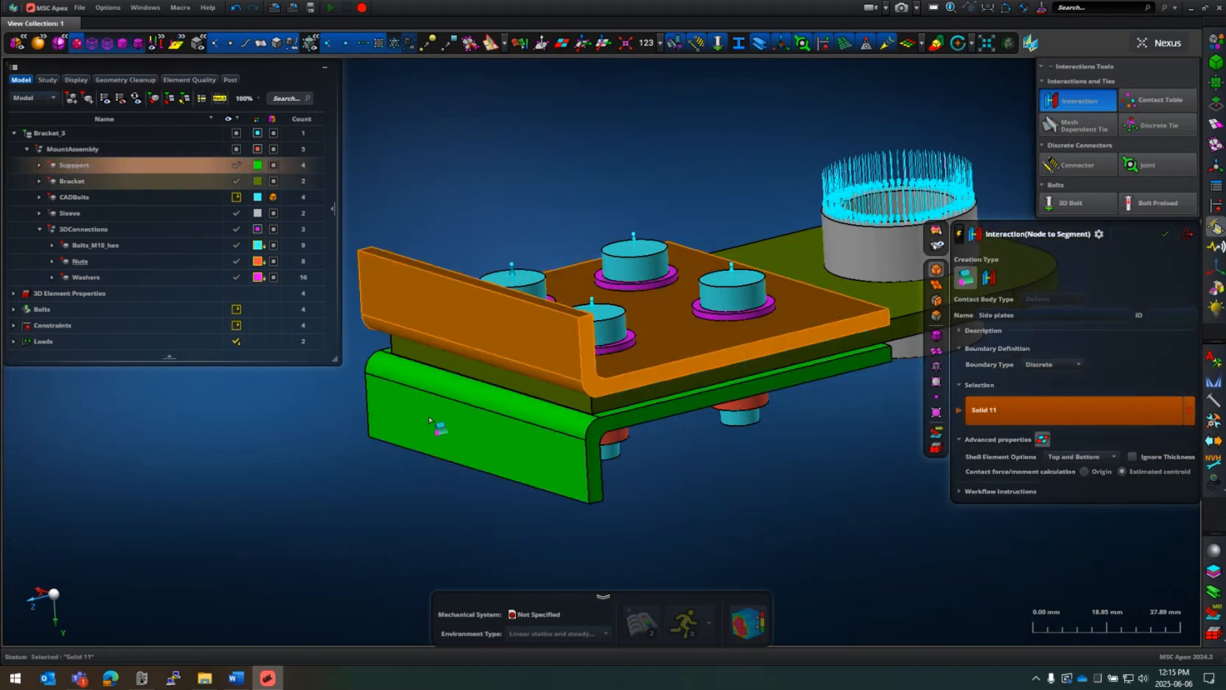
middle_click(395, 487)
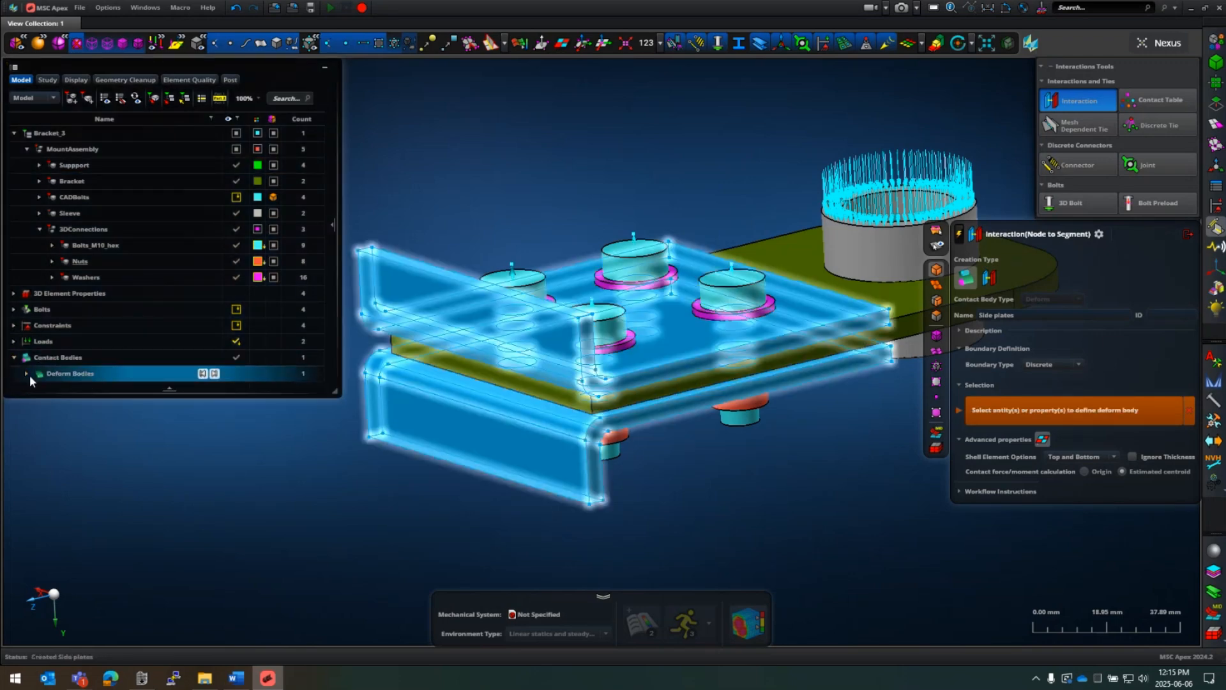
click(27, 375)
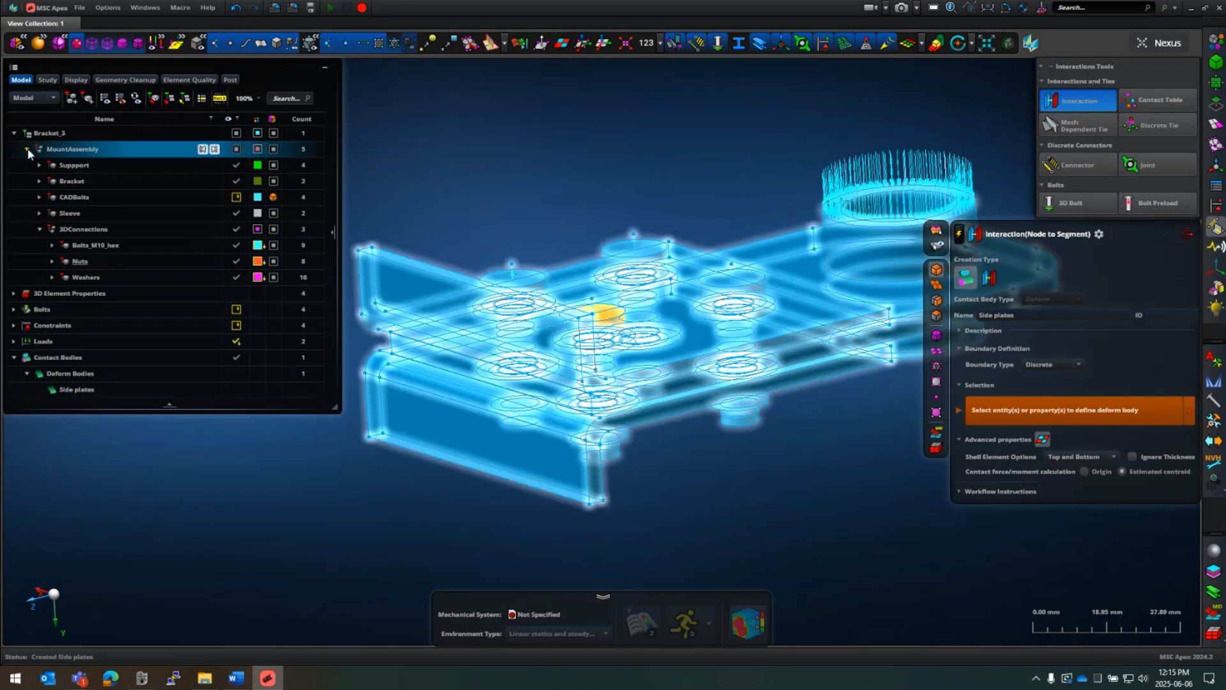
click(28, 150)
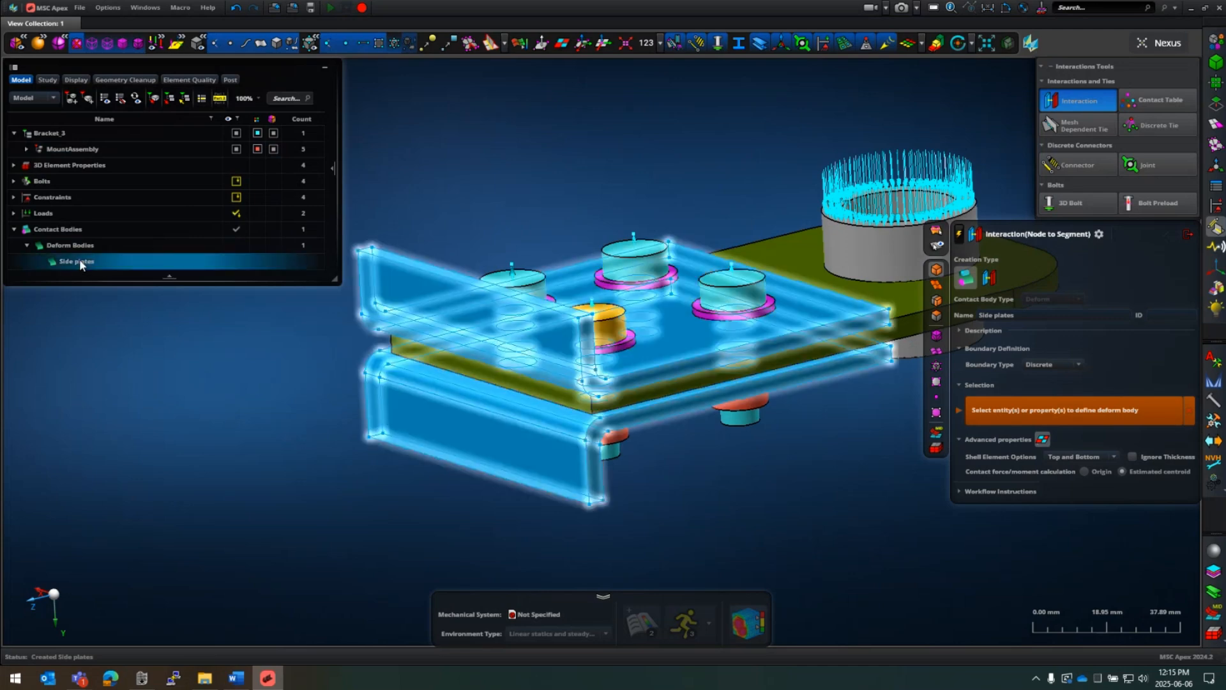
Step: Create a deform body named "Middle plate" from the bracket plate between the two supports
click(1038, 317)
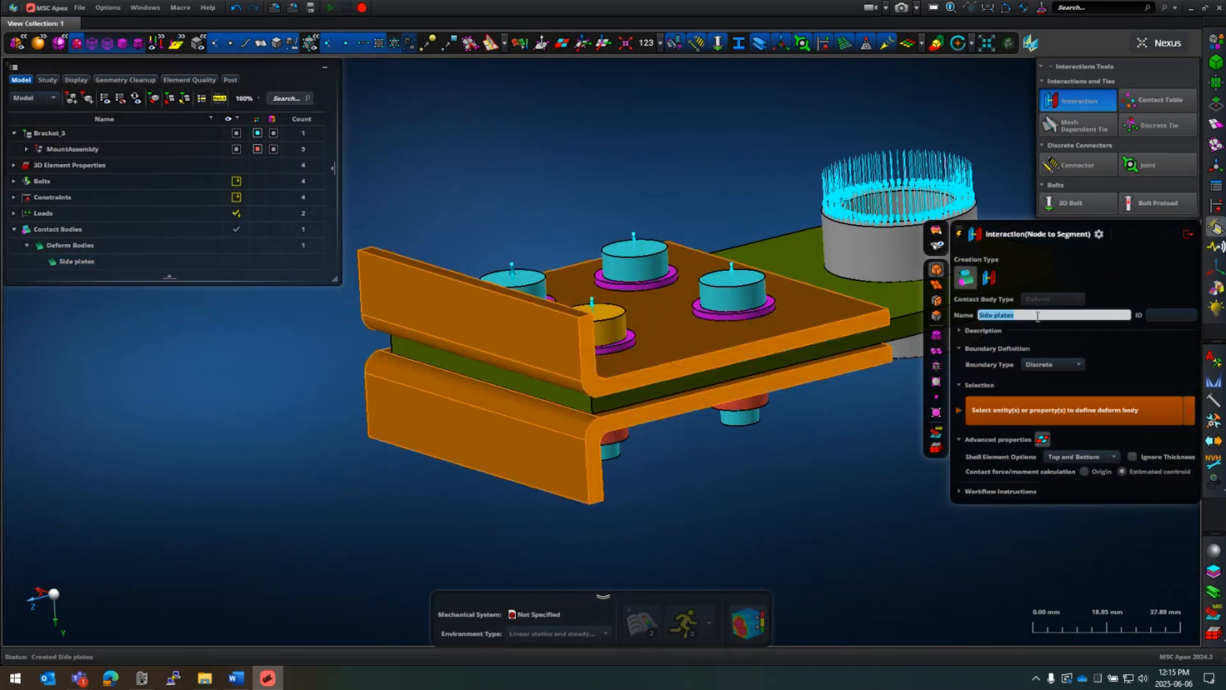
text(Middle plate)
click(740, 230)
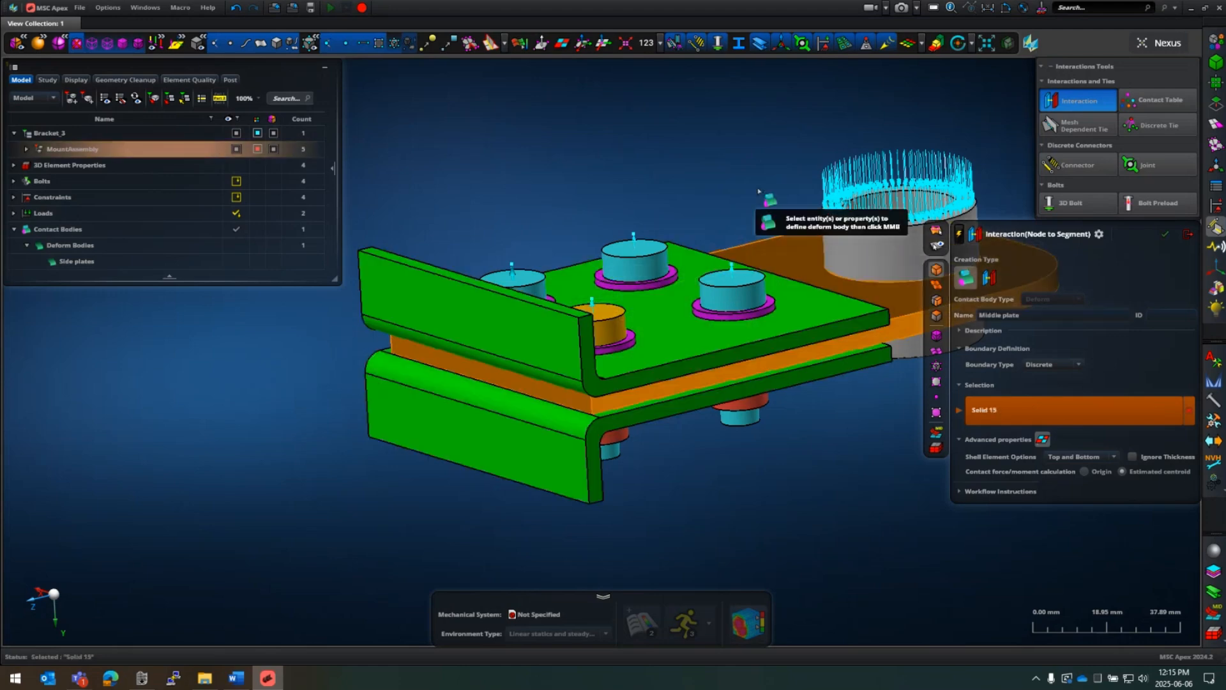
middle_click(752, 220)
Step: Create a deform body named "Cylinder" from the sleeve at the end of the bracket
scroll(518, 324, down, 3)
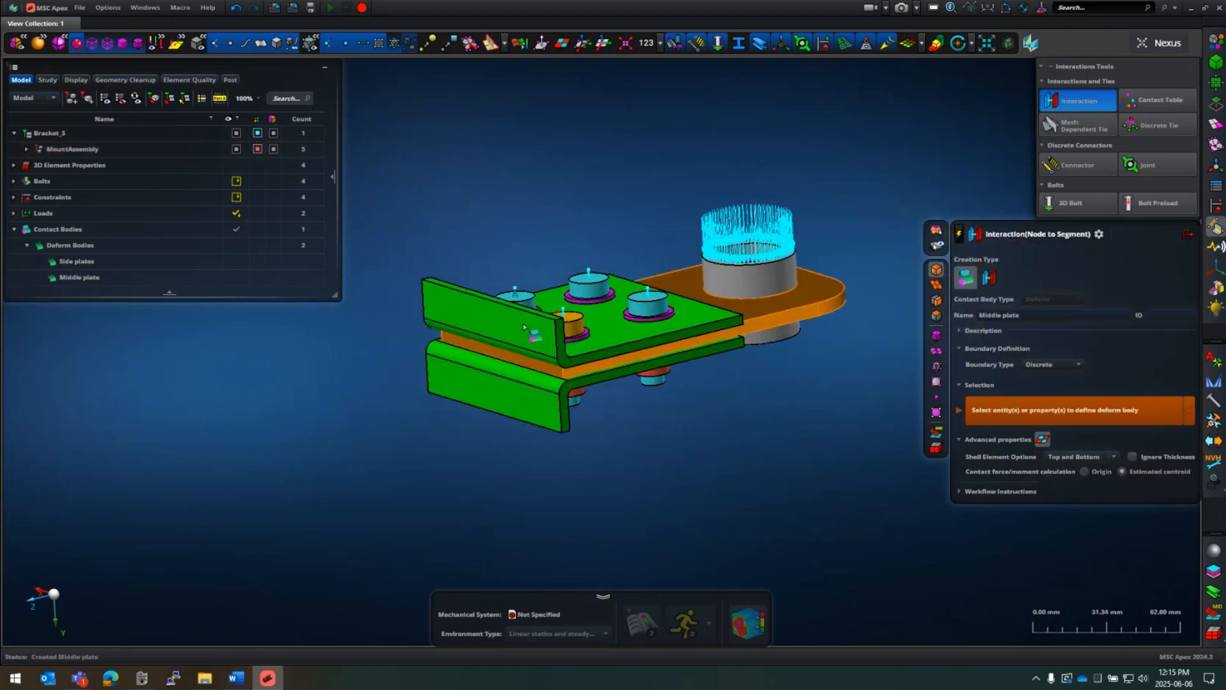
drag(1035, 313, 928, 315)
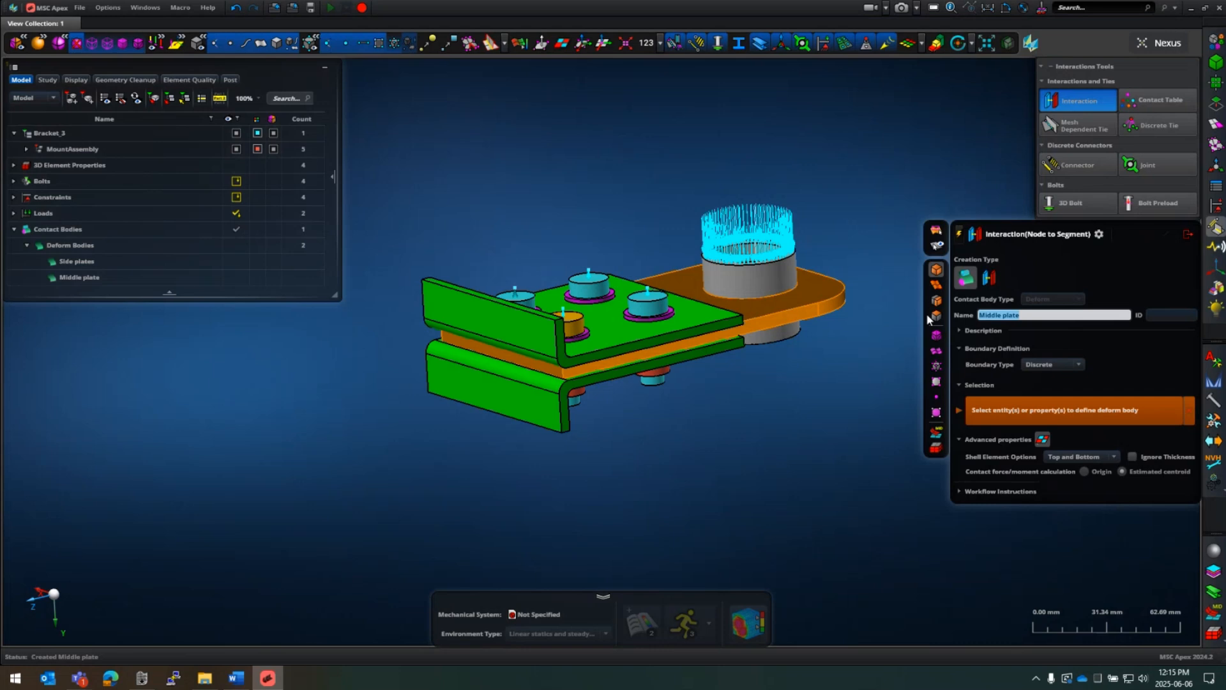
text(Cylinder)
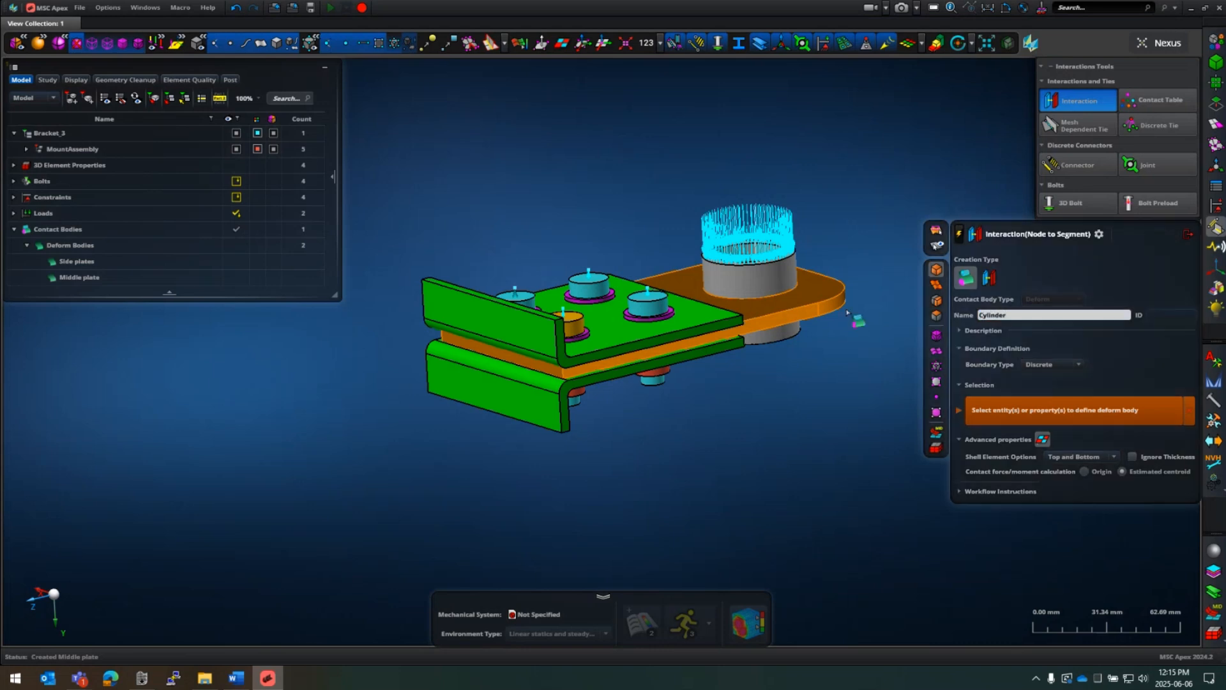
click(796, 272)
middle_click(866, 213)
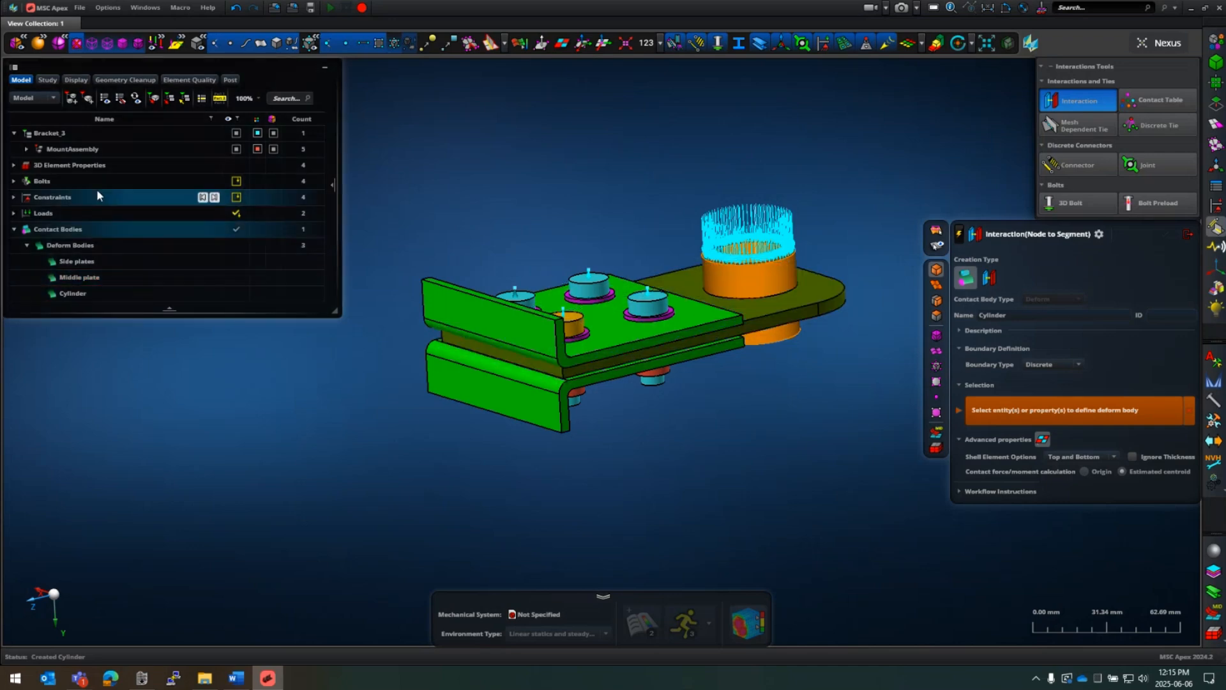
Step: Show only the Bolts_M10_hex part and create a deform body named "bolts" from its four solids
click(27, 148)
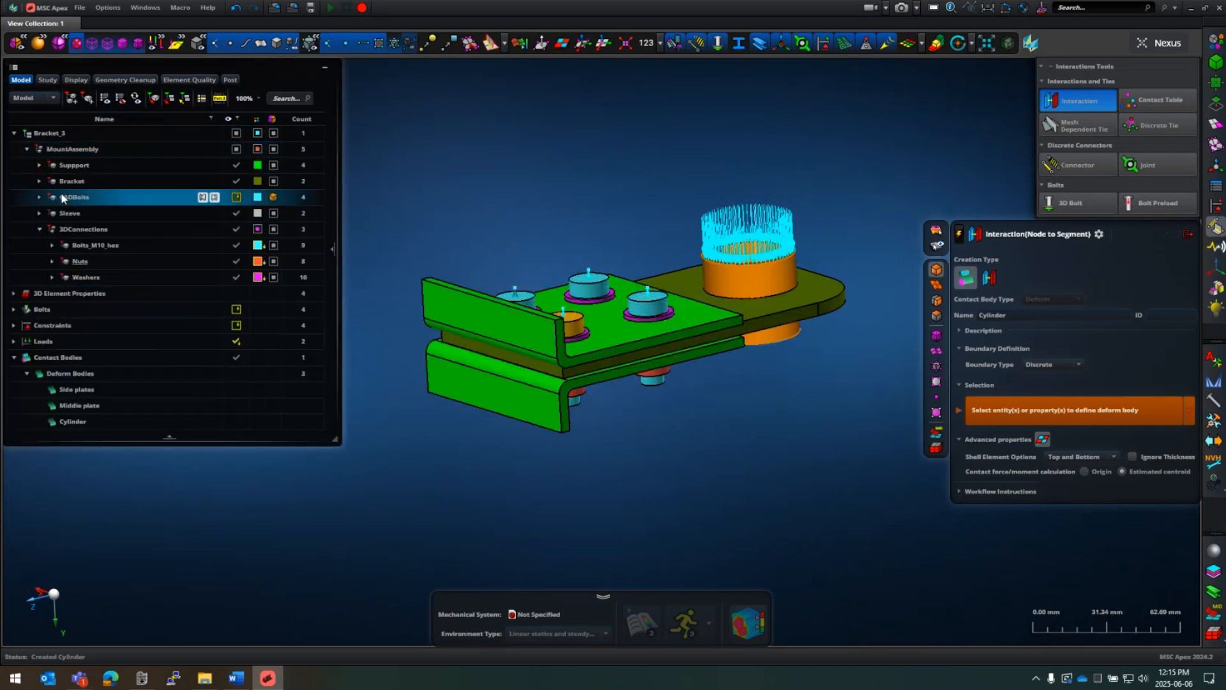
click(241, 149)
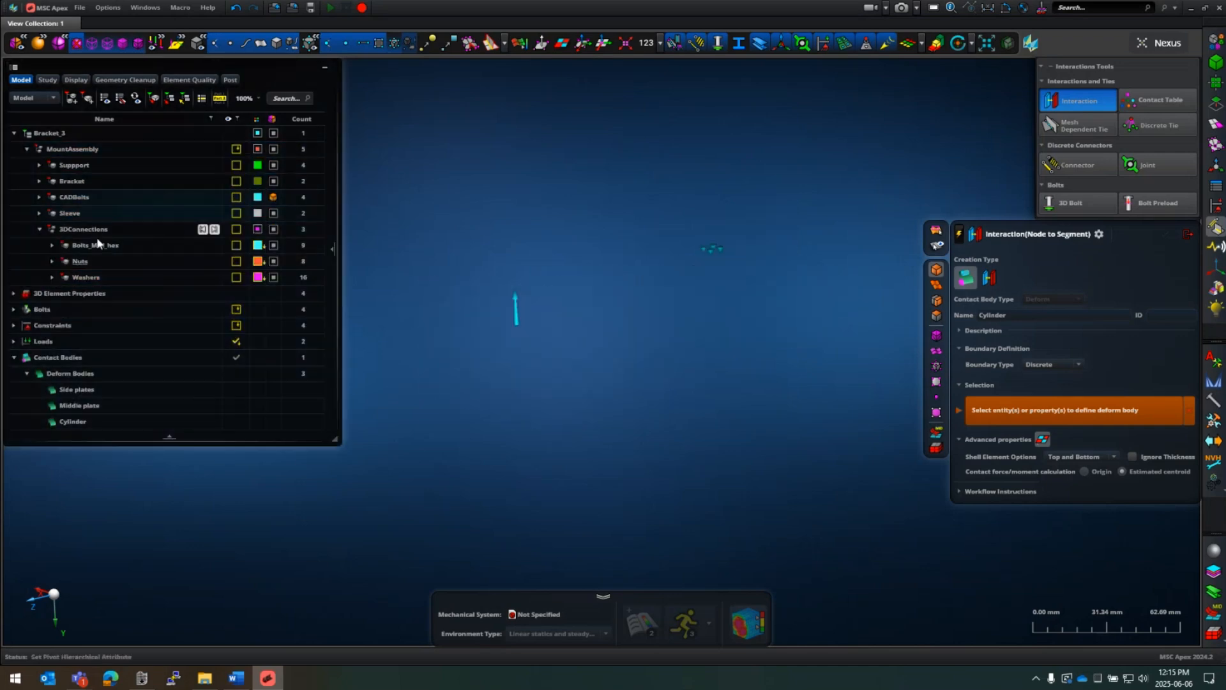
click(229, 245)
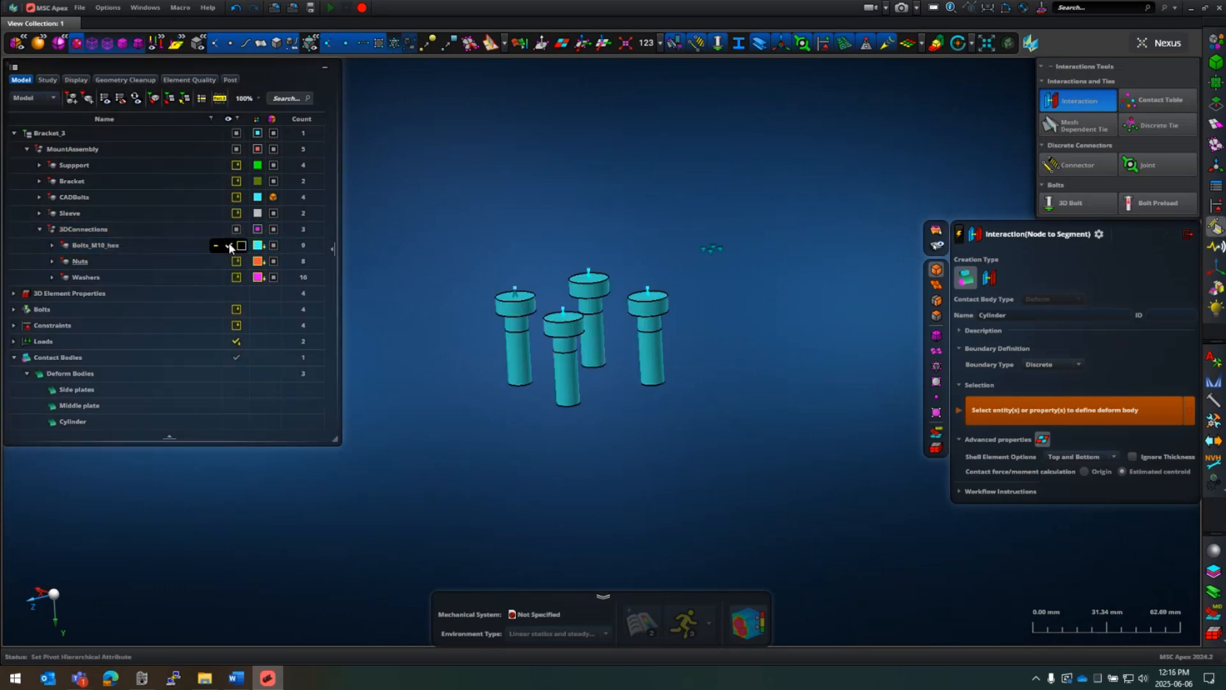
click(1045, 313)
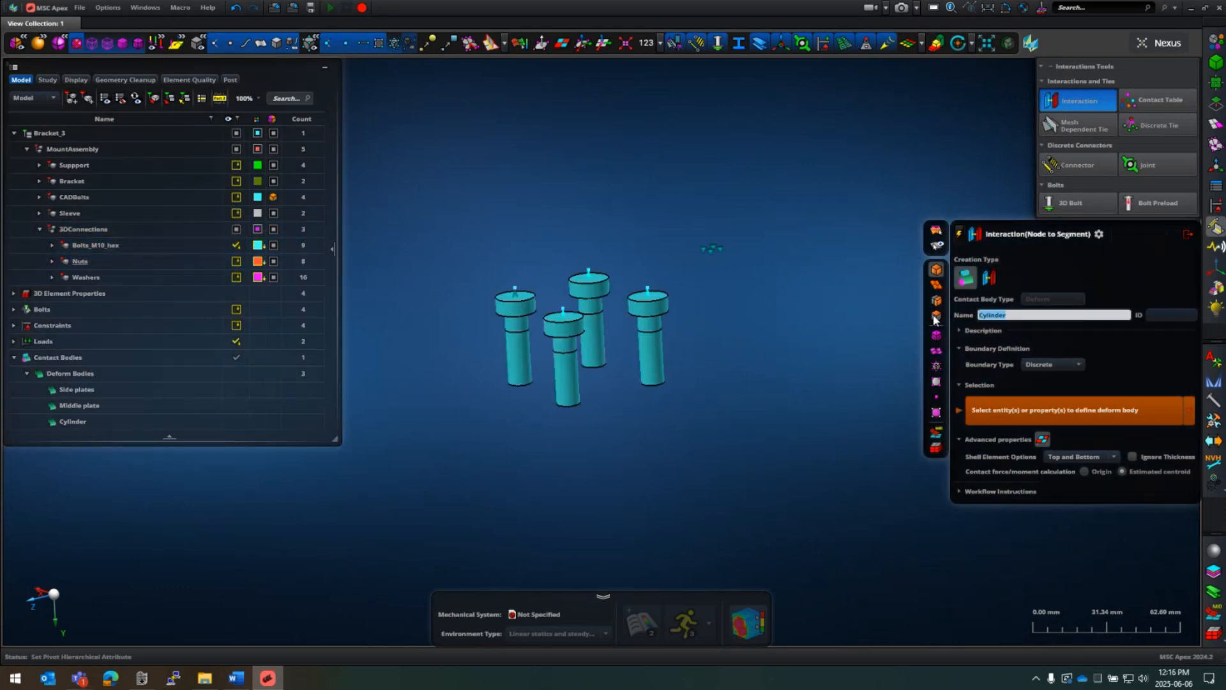
text(bolts)
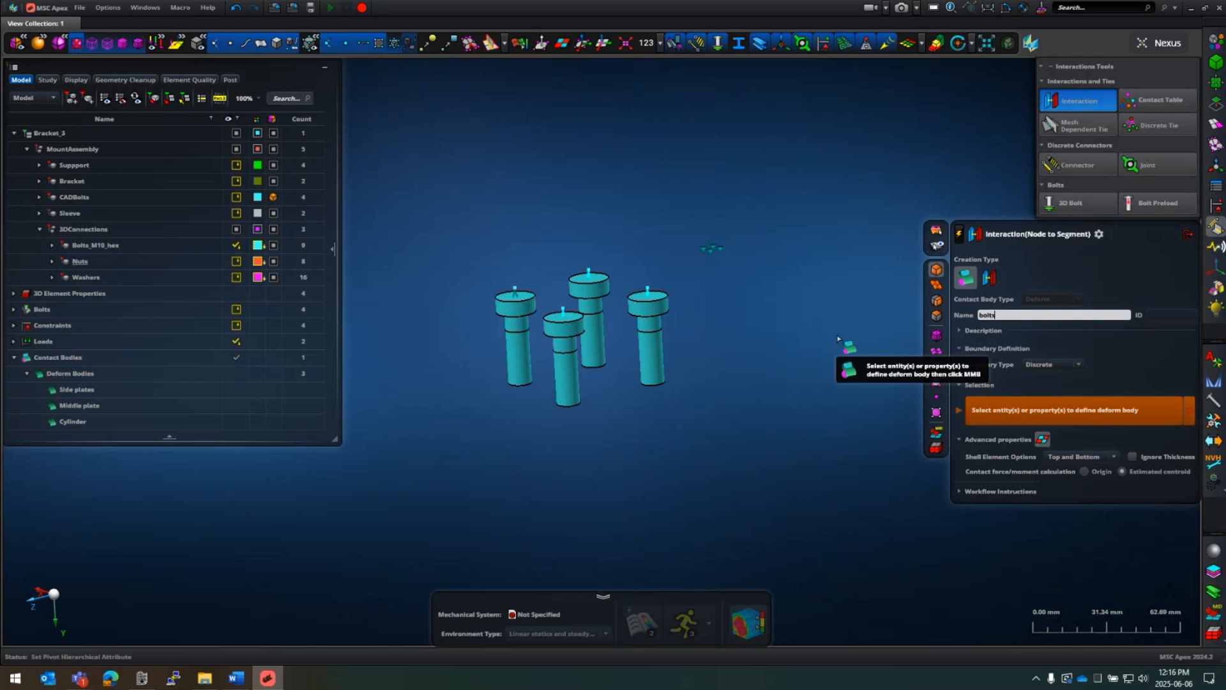
drag(496, 205, 772, 549)
middle_drag(685, 356, 708, 370)
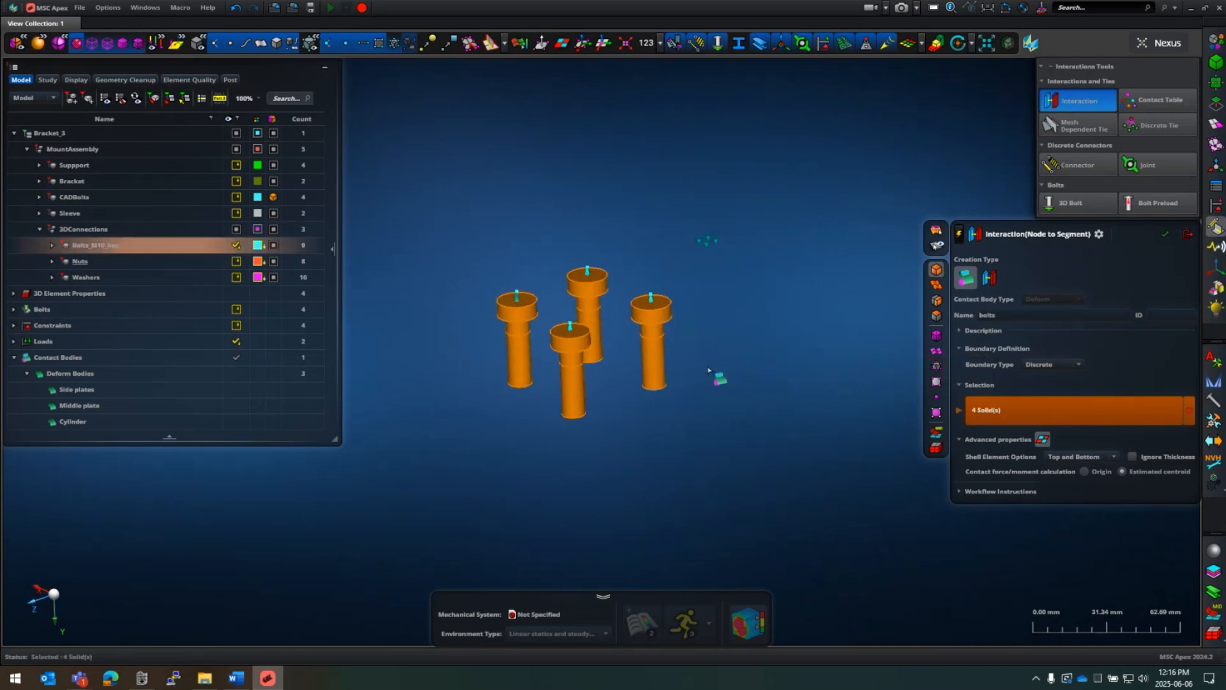
middle_click(717, 361)
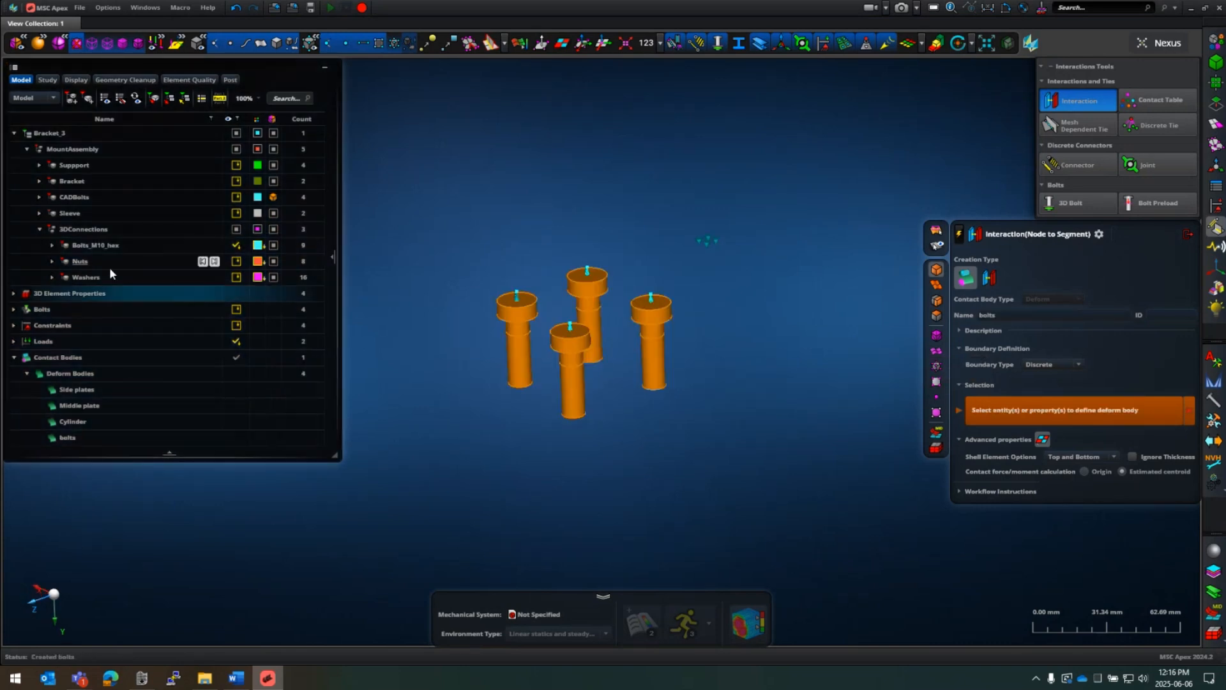
Step: Show the nuts, hide the M10 bolts, and create a deform body named "Nuts" from the four nut solids
click(228, 262)
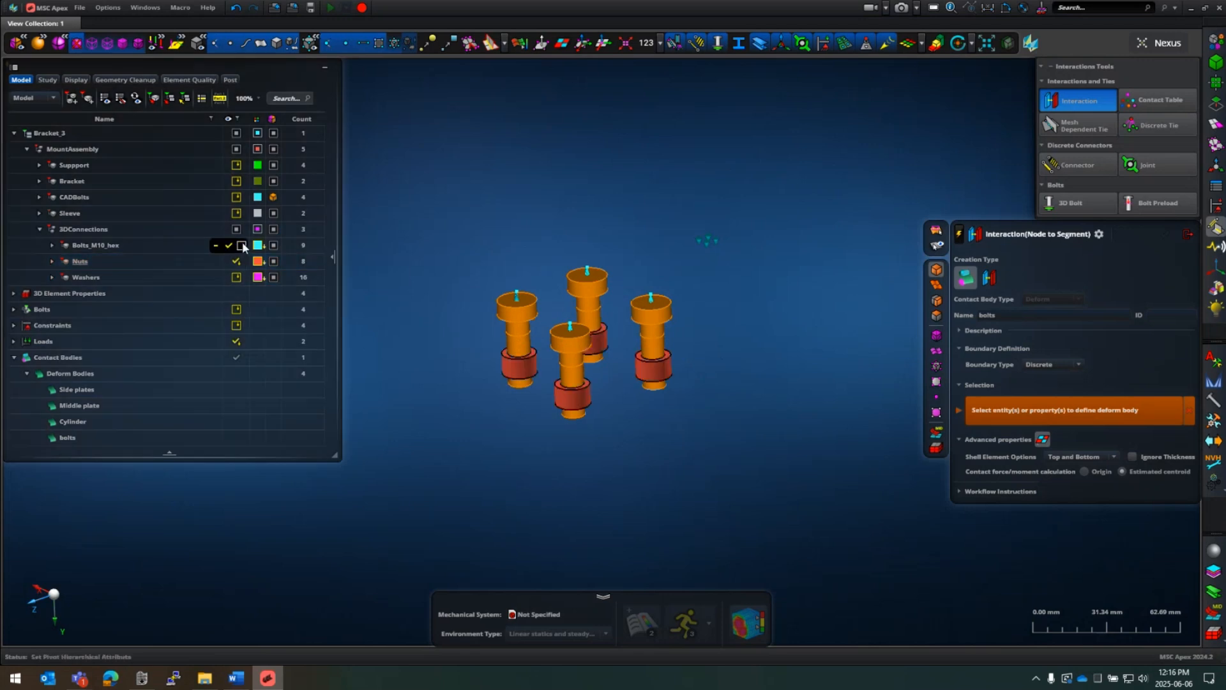
click(241, 246)
drag(456, 261, 815, 509)
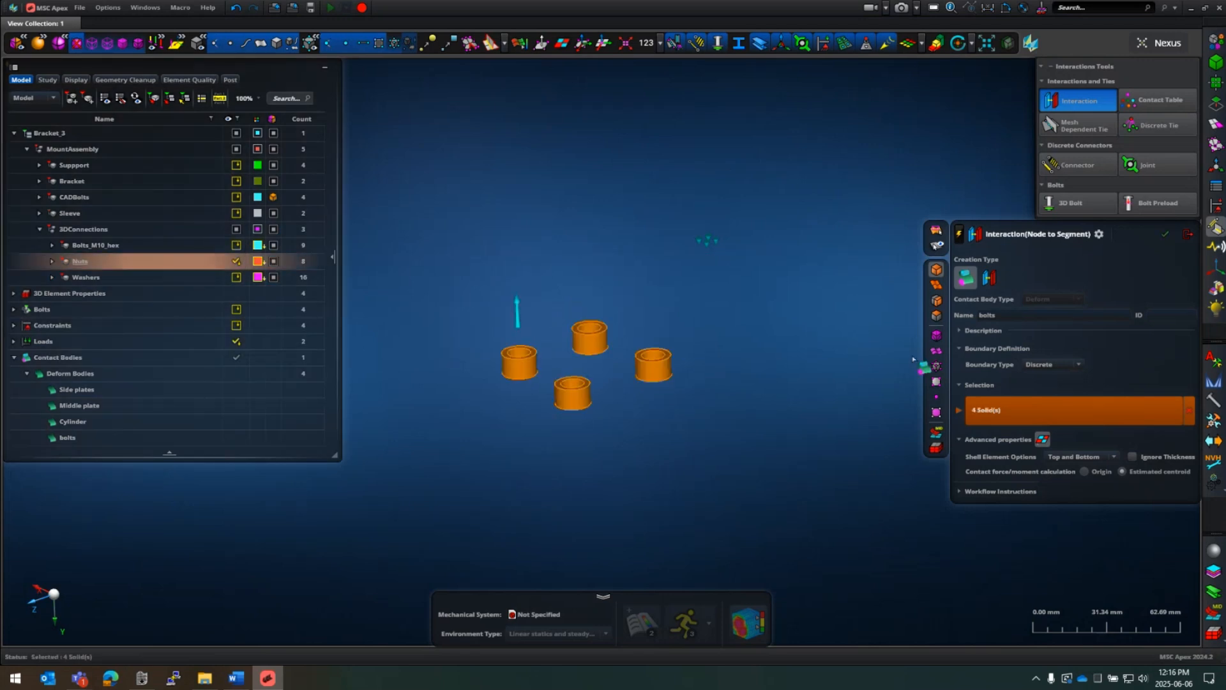
click(1032, 315)
text(Nuts)
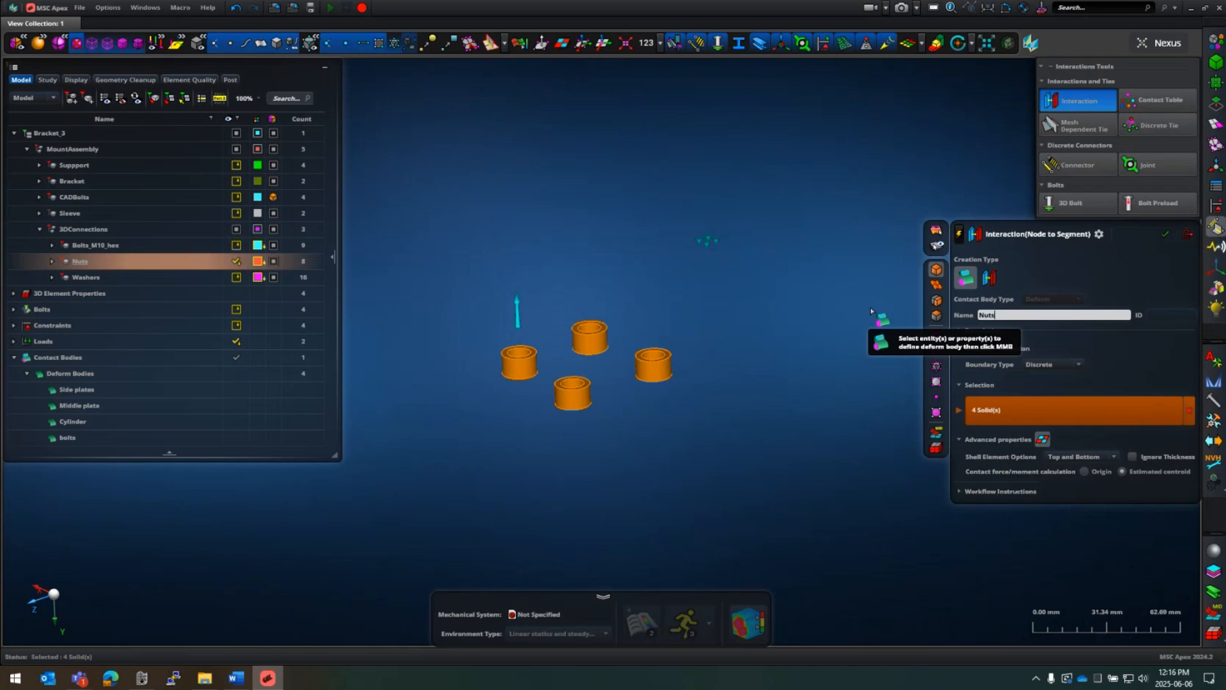
middle_click(720, 315)
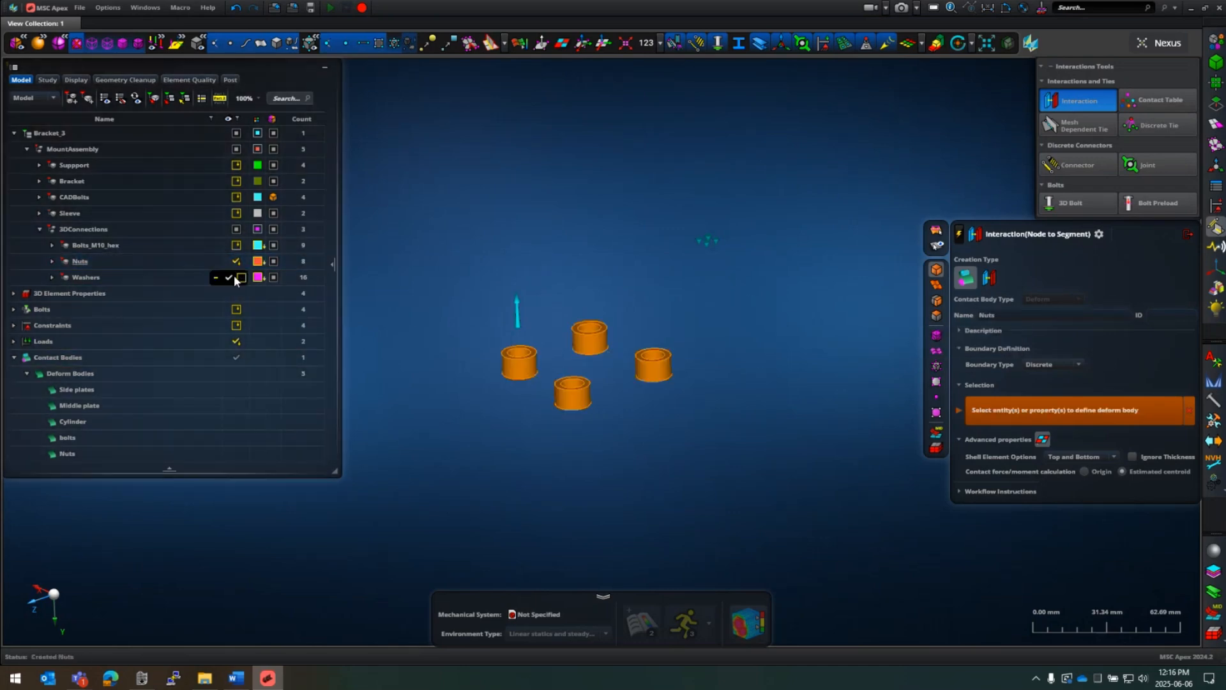
Step: Show only the washers and create a deform body named "Washers" from all eight washer solids
click(234, 276)
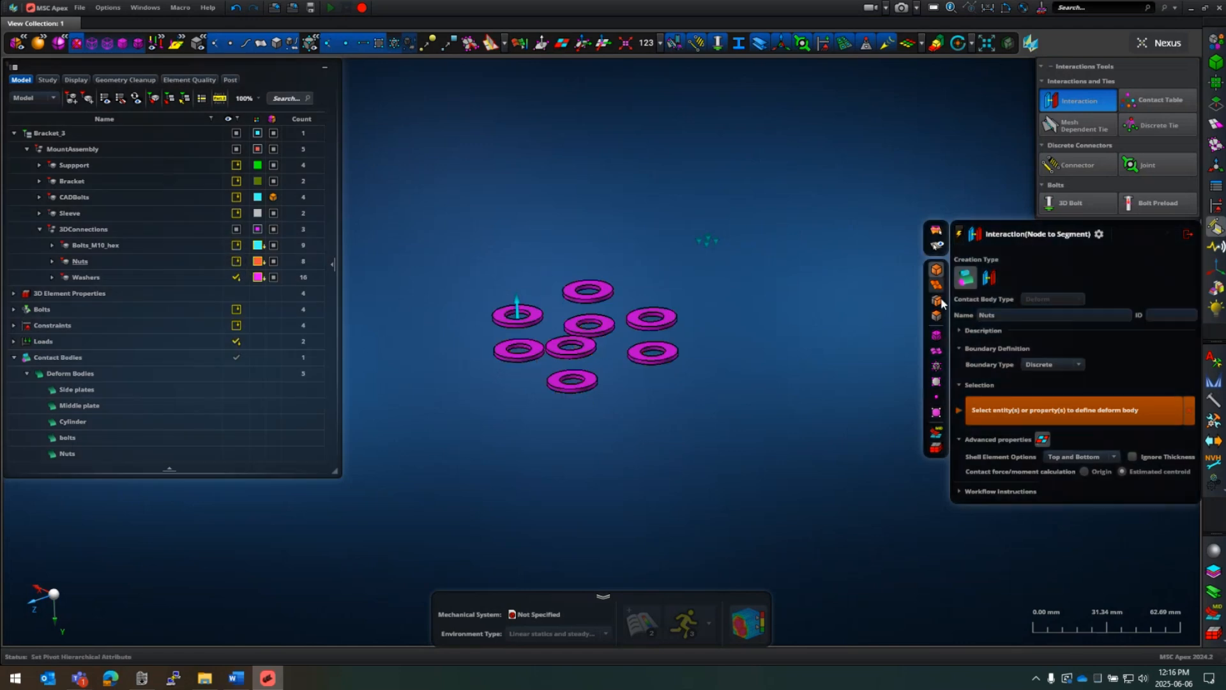
drag(452, 196, 856, 478)
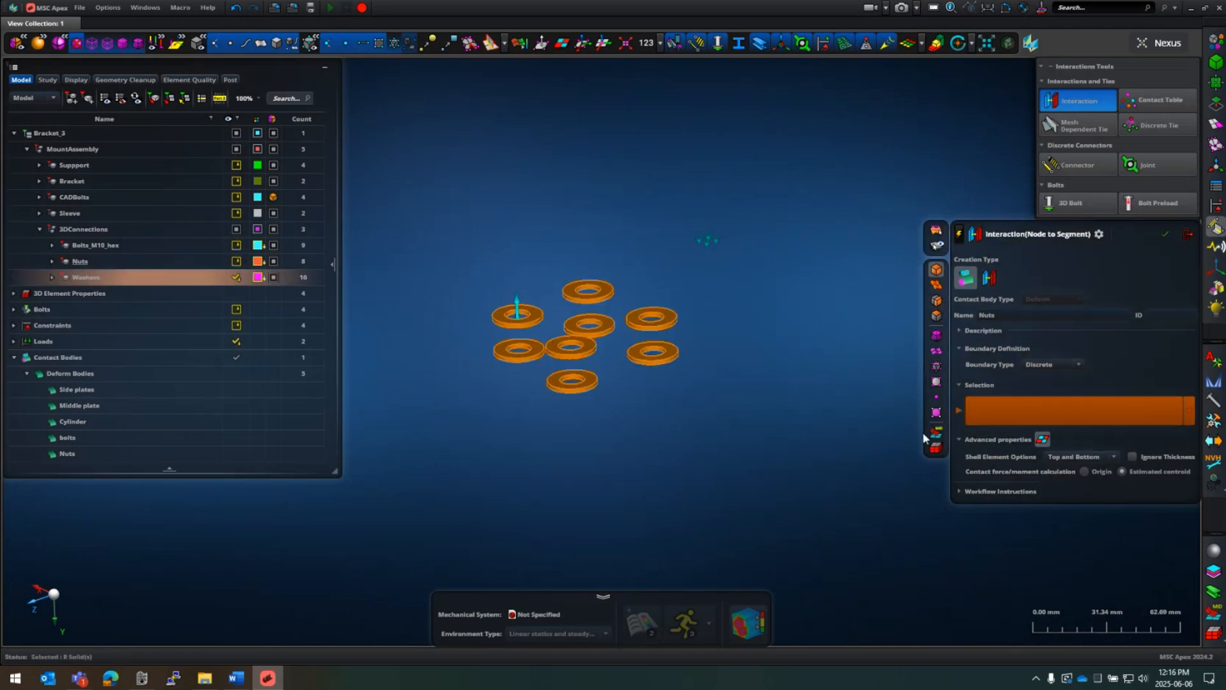
double_click(1016, 315)
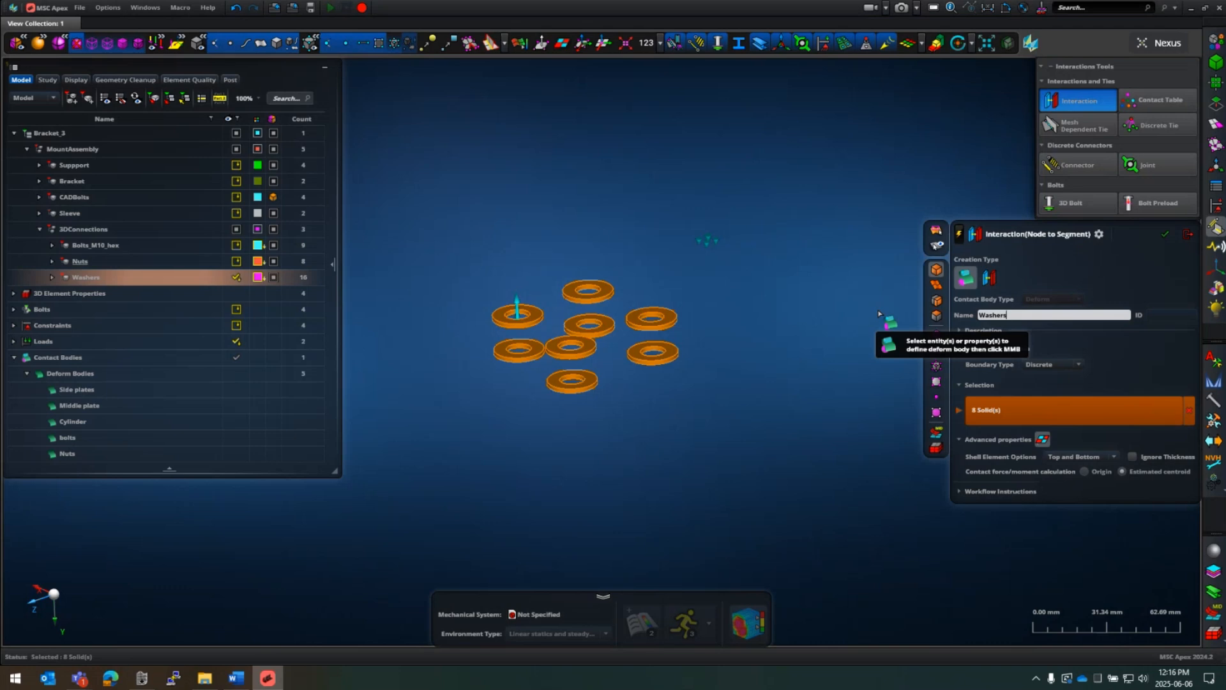
text(Washers)
middle_click(872, 335)
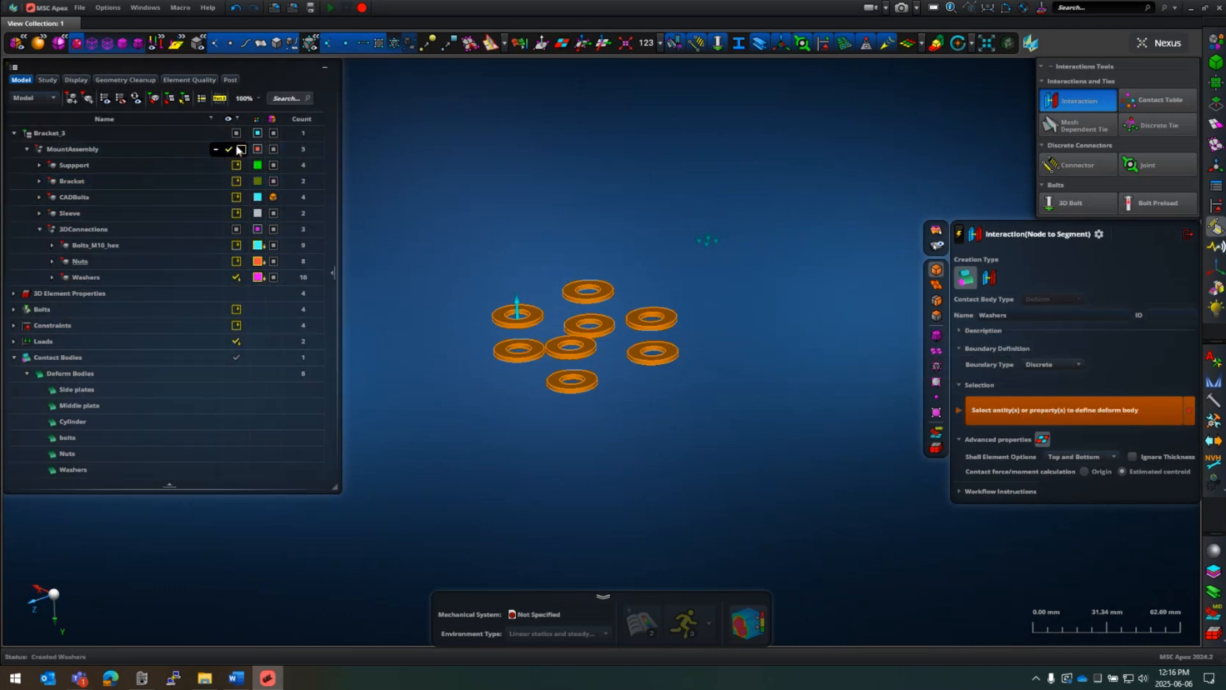
Step: Show all the assembly's parts again except CADBolts, and collapse the MountAssembly branch
click(241, 149)
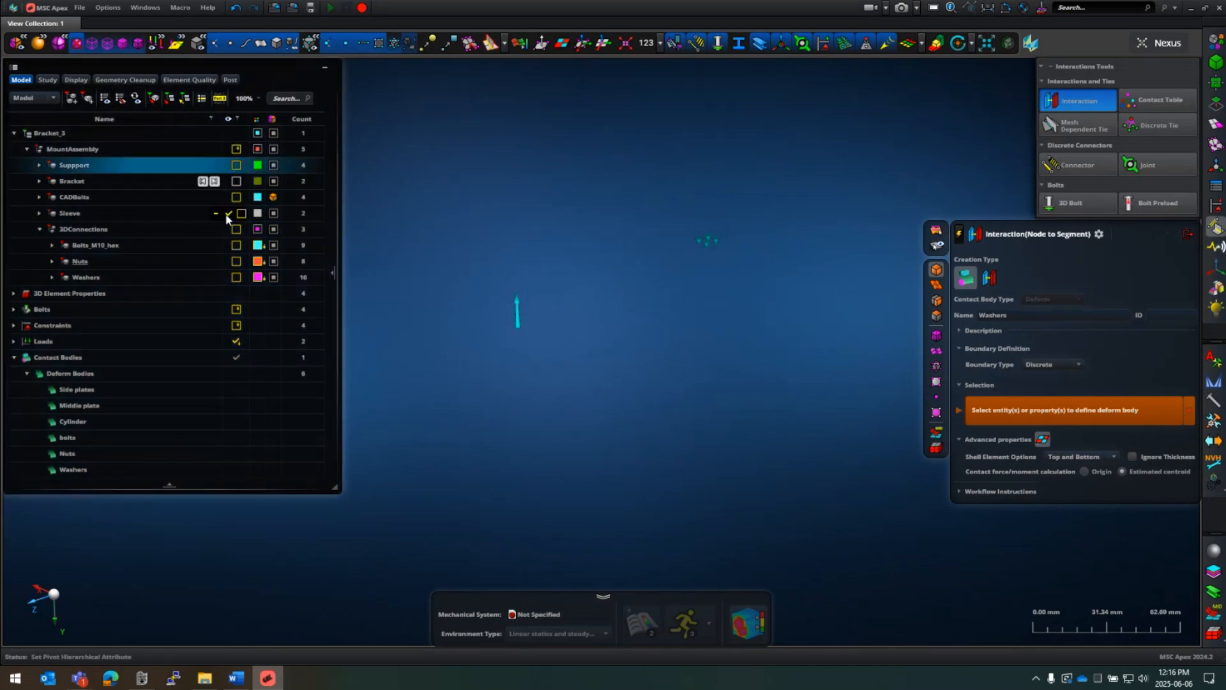
click(228, 216)
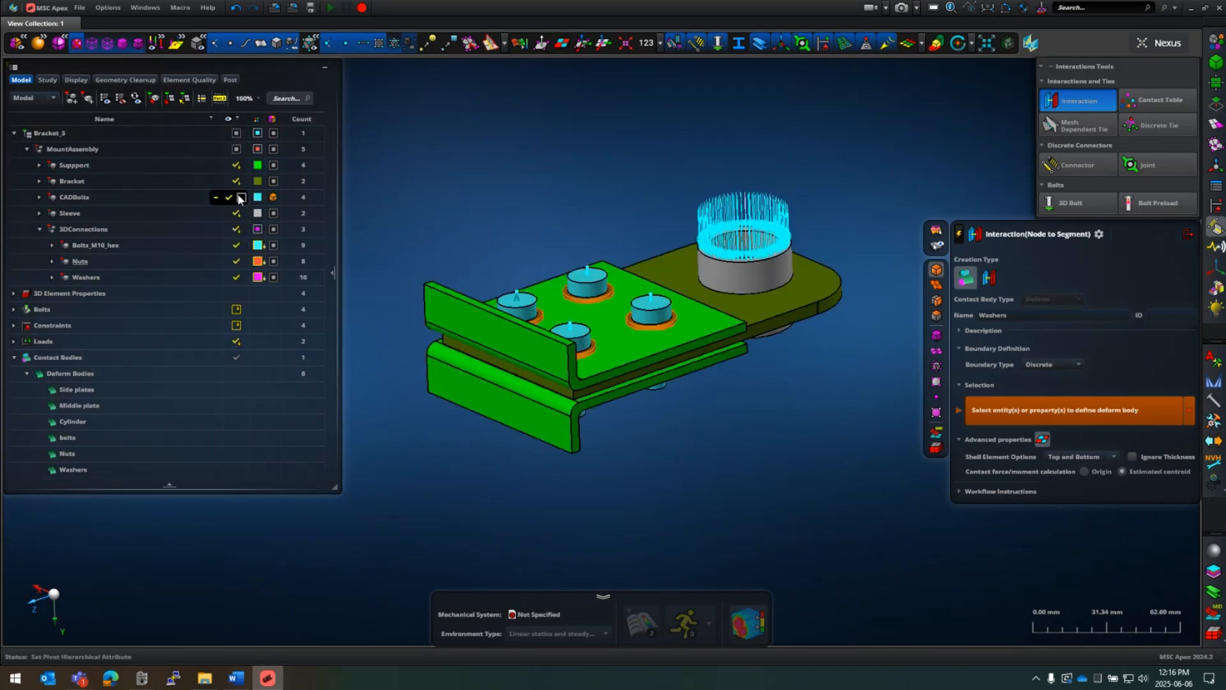
click(240, 199)
click(25, 136)
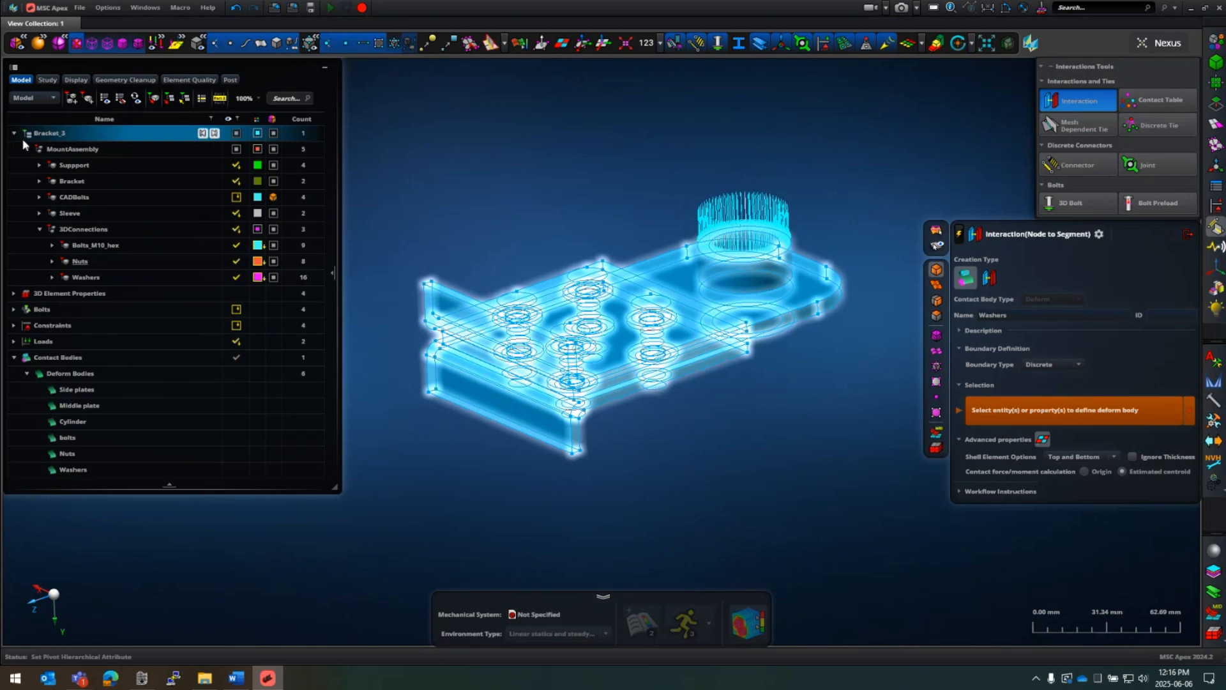
click(26, 149)
Step: Review which solids belong to the Side plates, Middle plate and Cylinder deform bodies
click(72, 263)
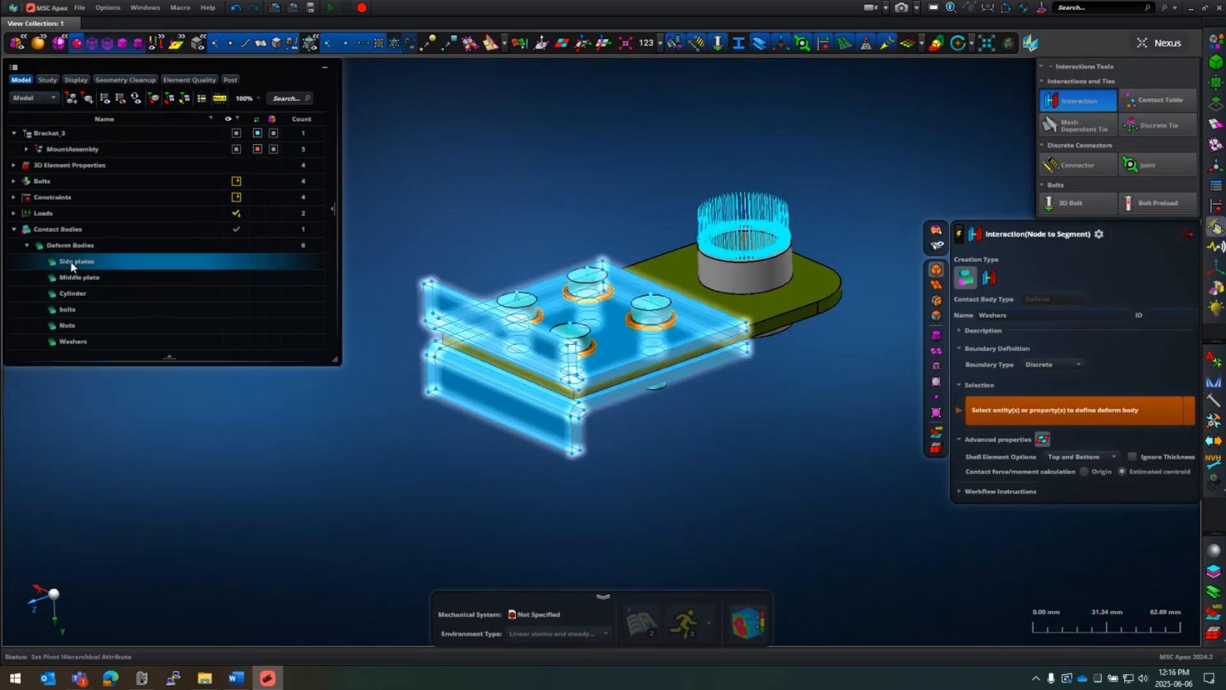
click(85, 291)
click(93, 276)
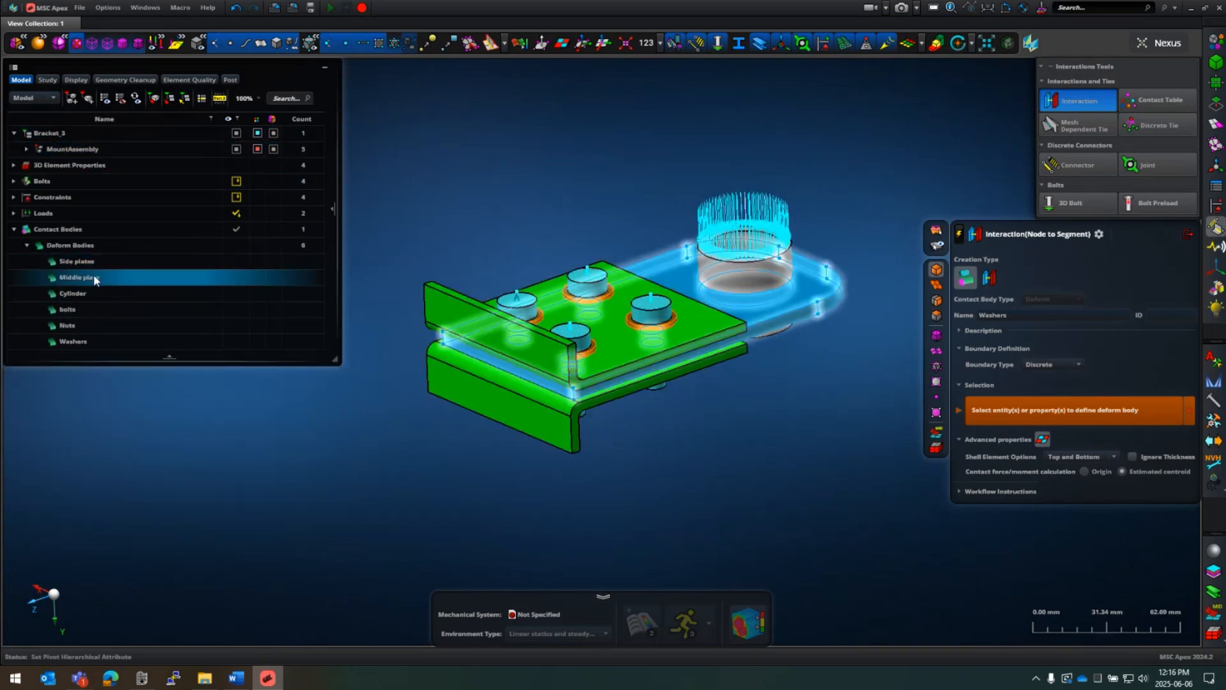
click(78, 295)
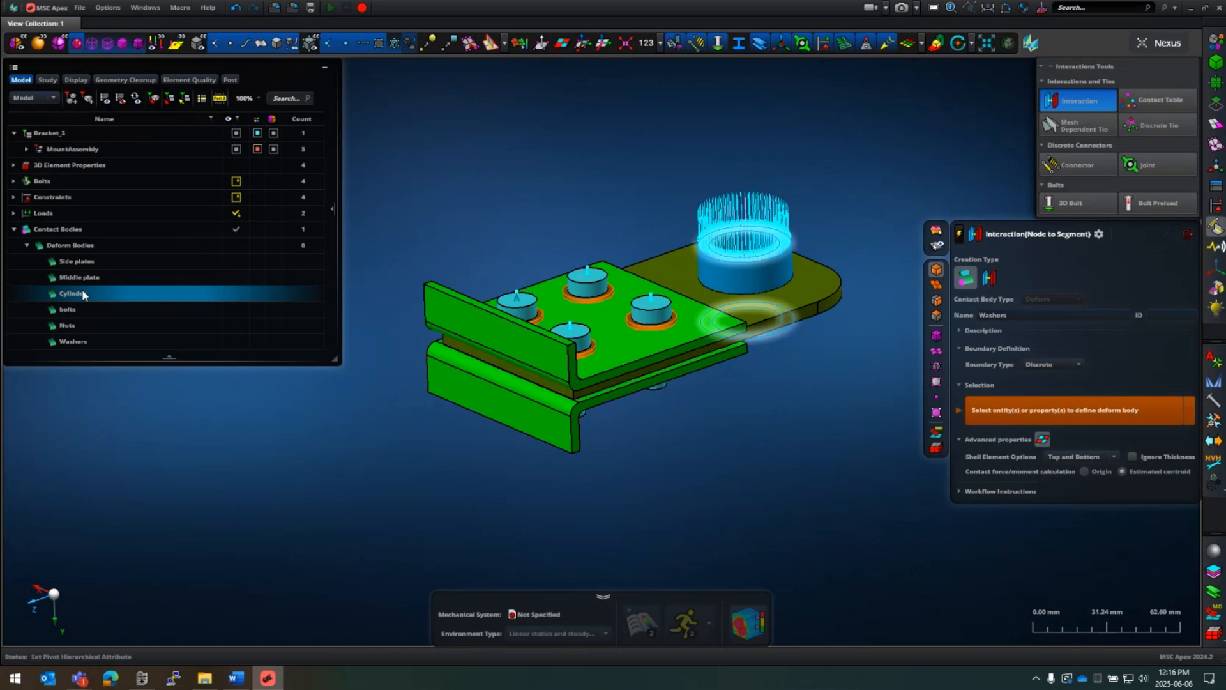
Step: Review which solids belong to the bolts, Nuts and Washers deform bodies, and close the interaction tool
click(72, 308)
click(71, 328)
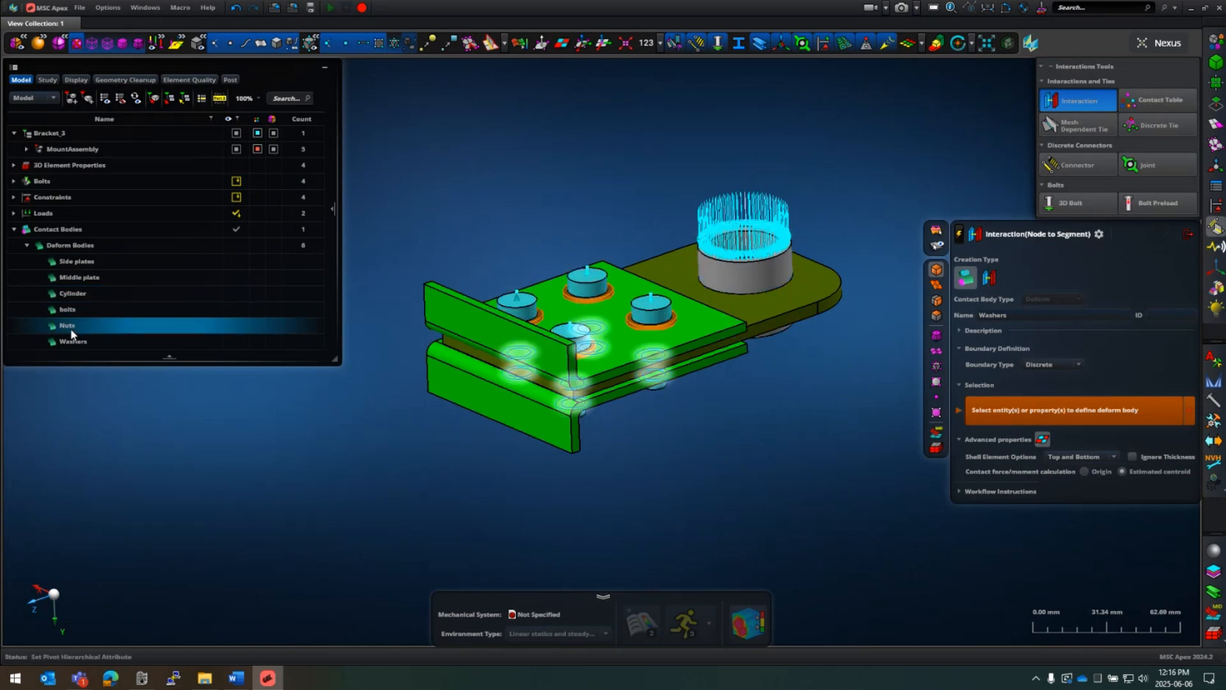
click(67, 342)
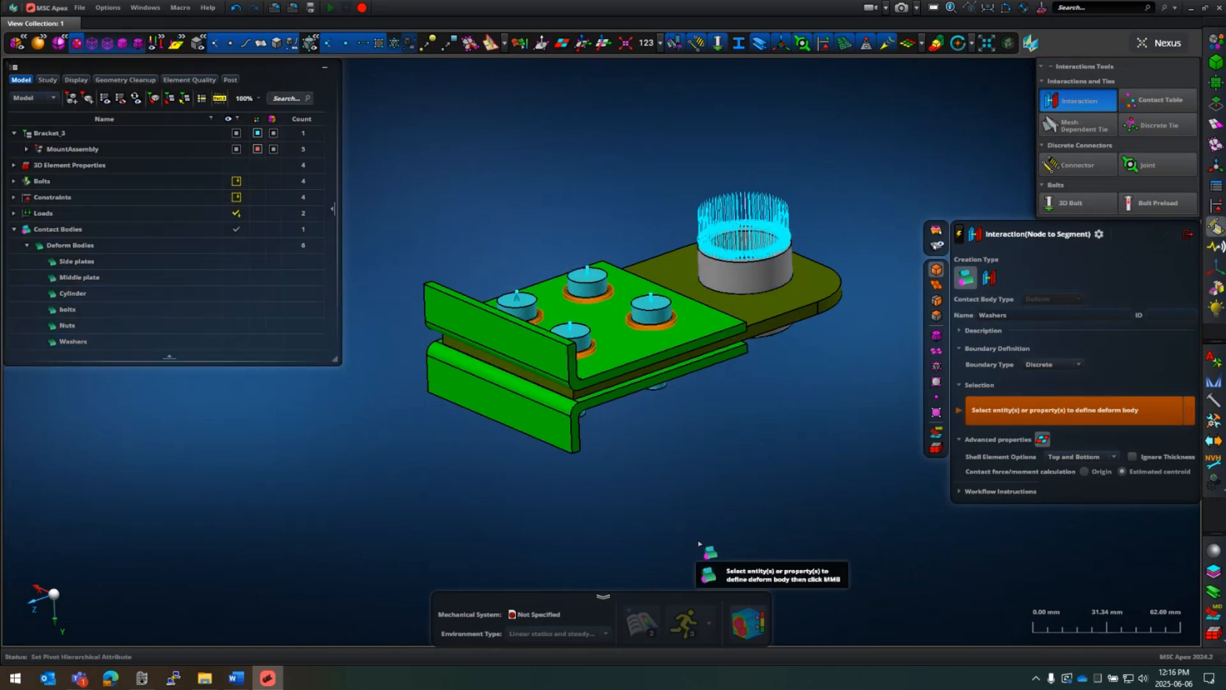
click(1187, 234)
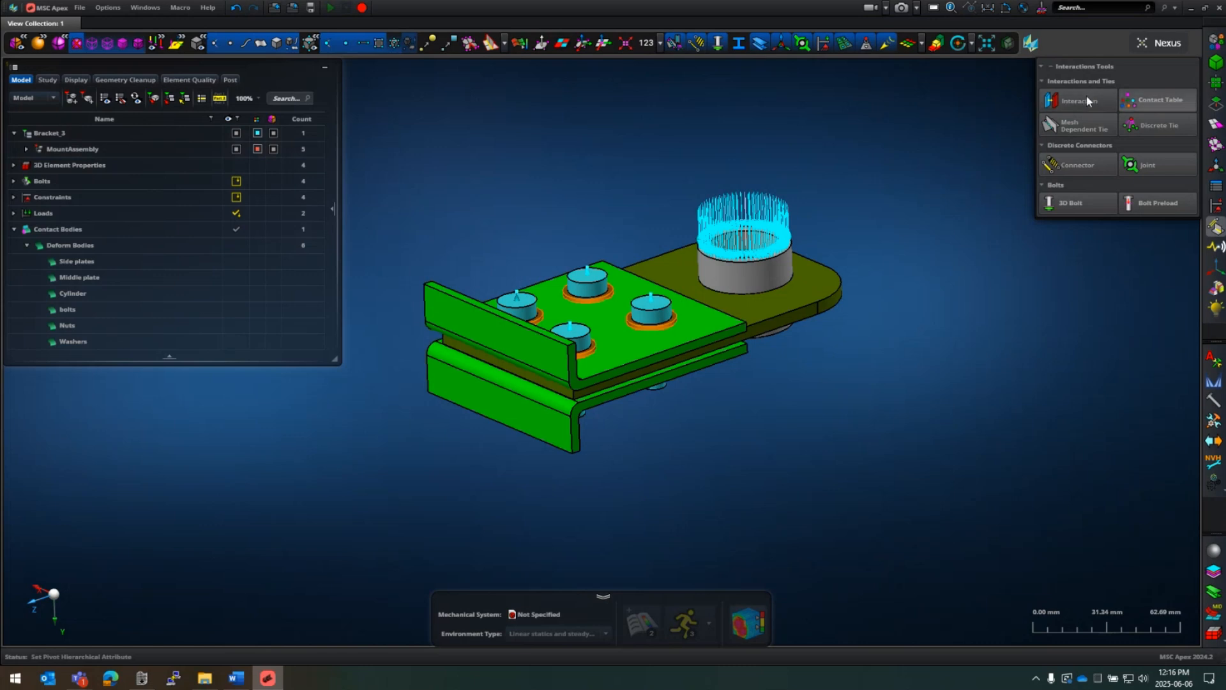
Step: Set up a pairwise contact interaction with a contact tolerance of 0.20 mm and a friction coefficient of 0.15
click(1058, 102)
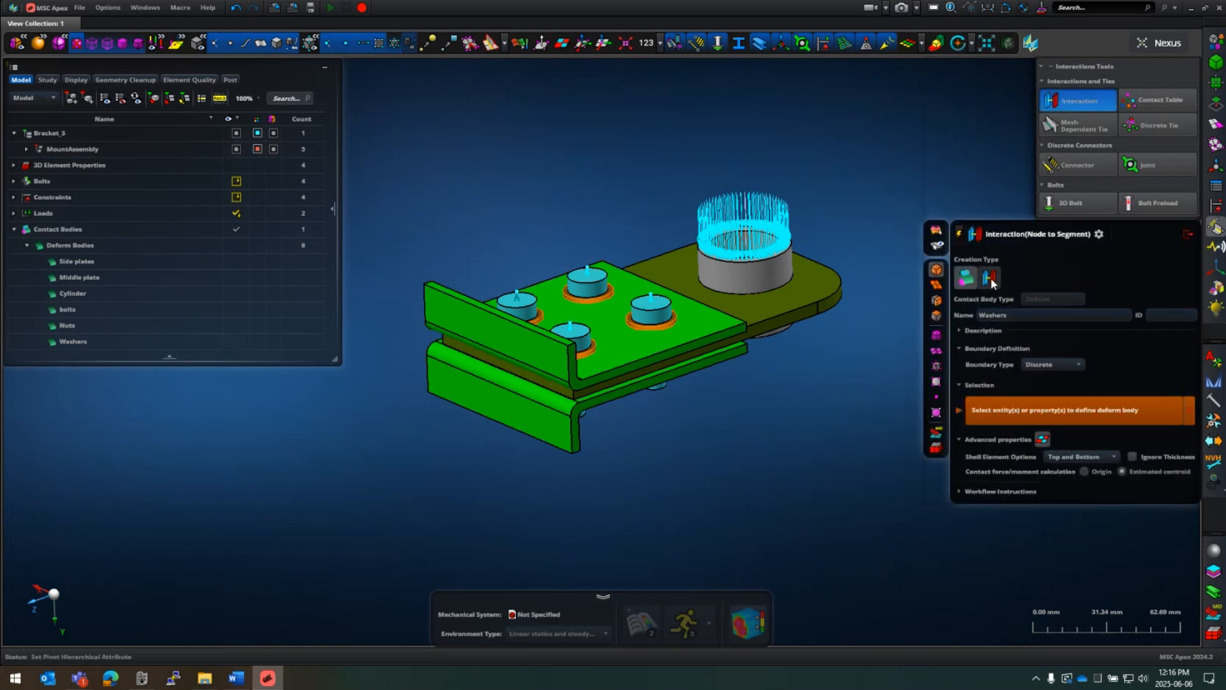
click(991, 280)
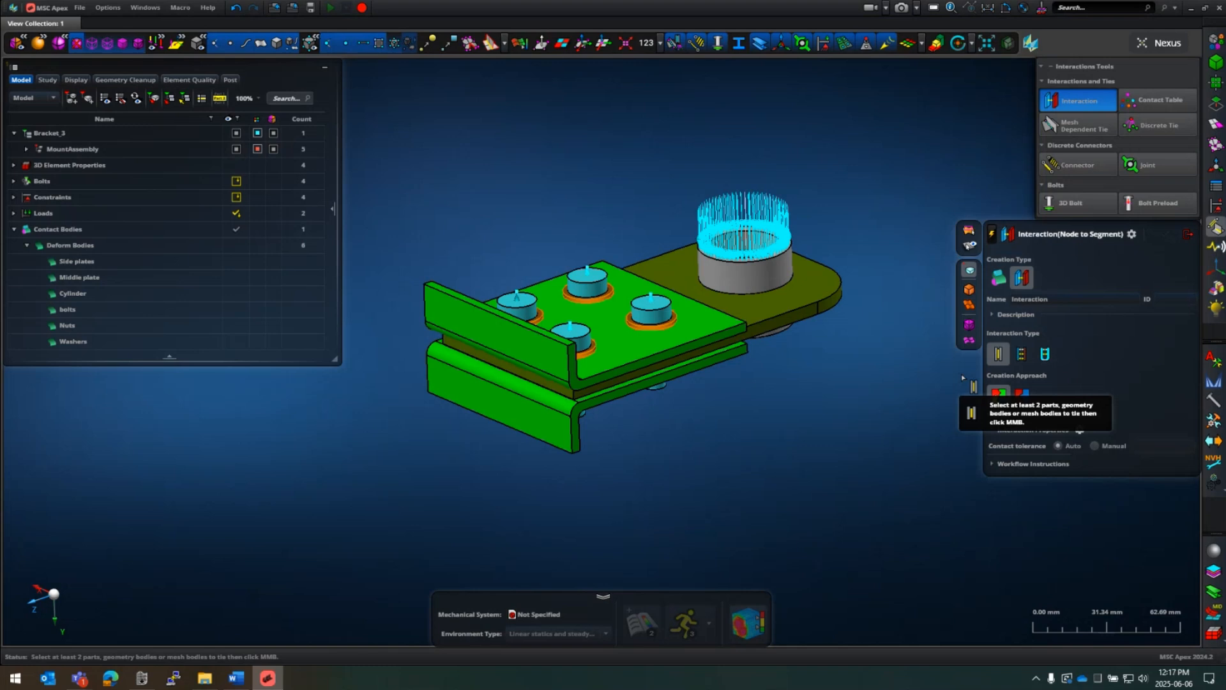
click(1022, 355)
click(1047, 433)
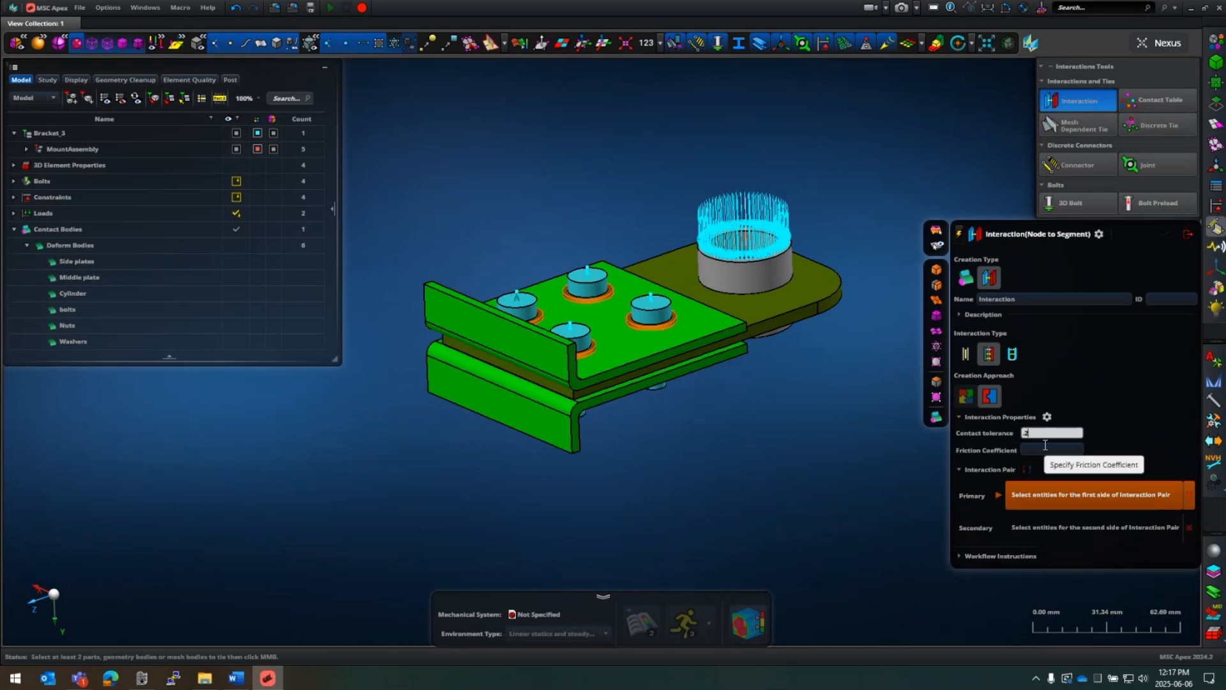
text(.2)
key(Tab)
text(.)
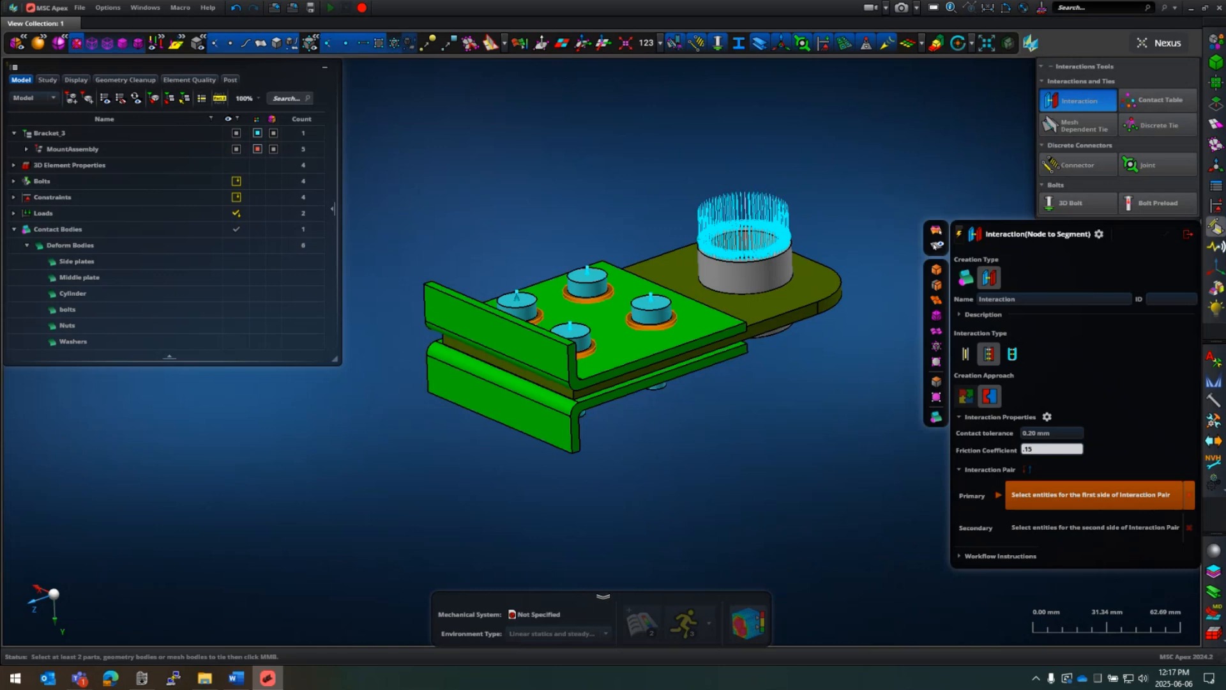
key(Return)
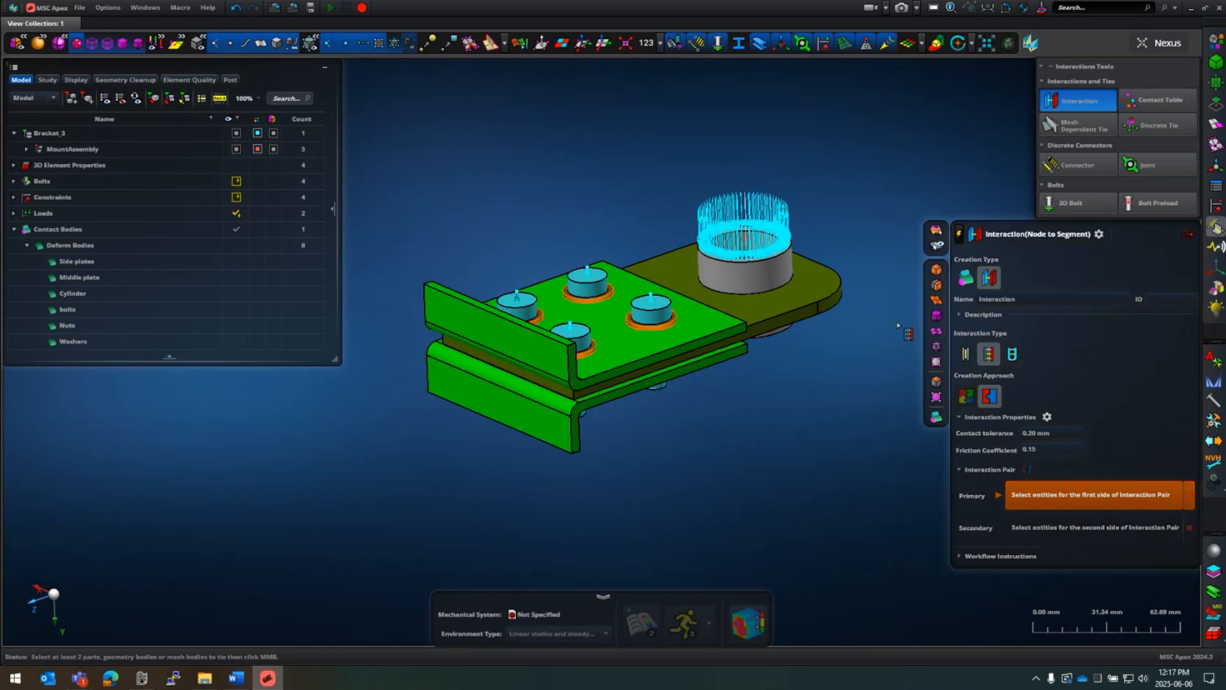
Step: Create the interaction "Side platees - Ctr plate" with Side plates as primary and Middle plate as secondary
double_click(1033, 297)
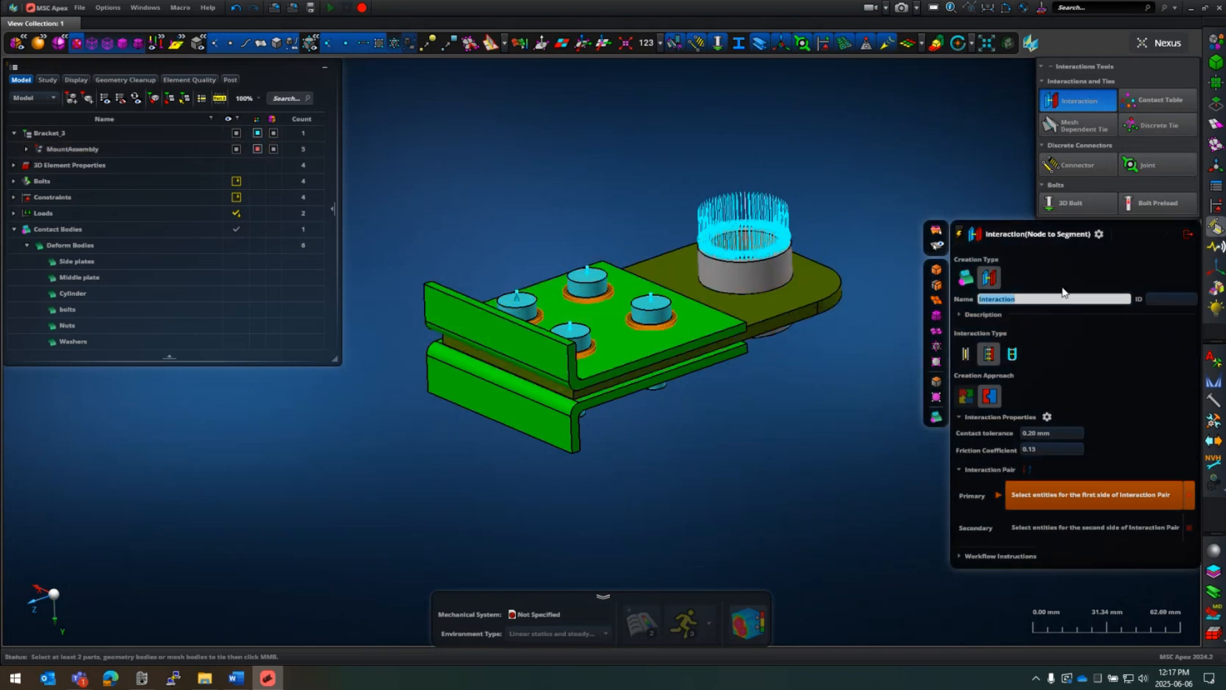
text(Side platees - Ctr plate)
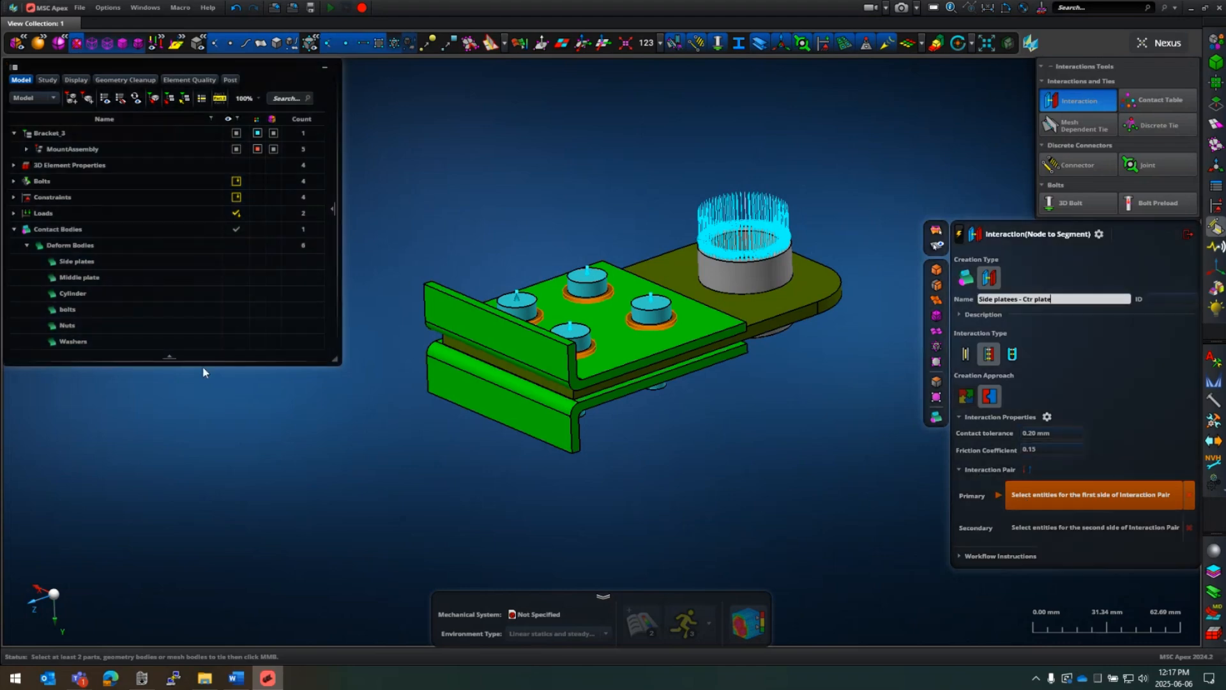
click(81, 262)
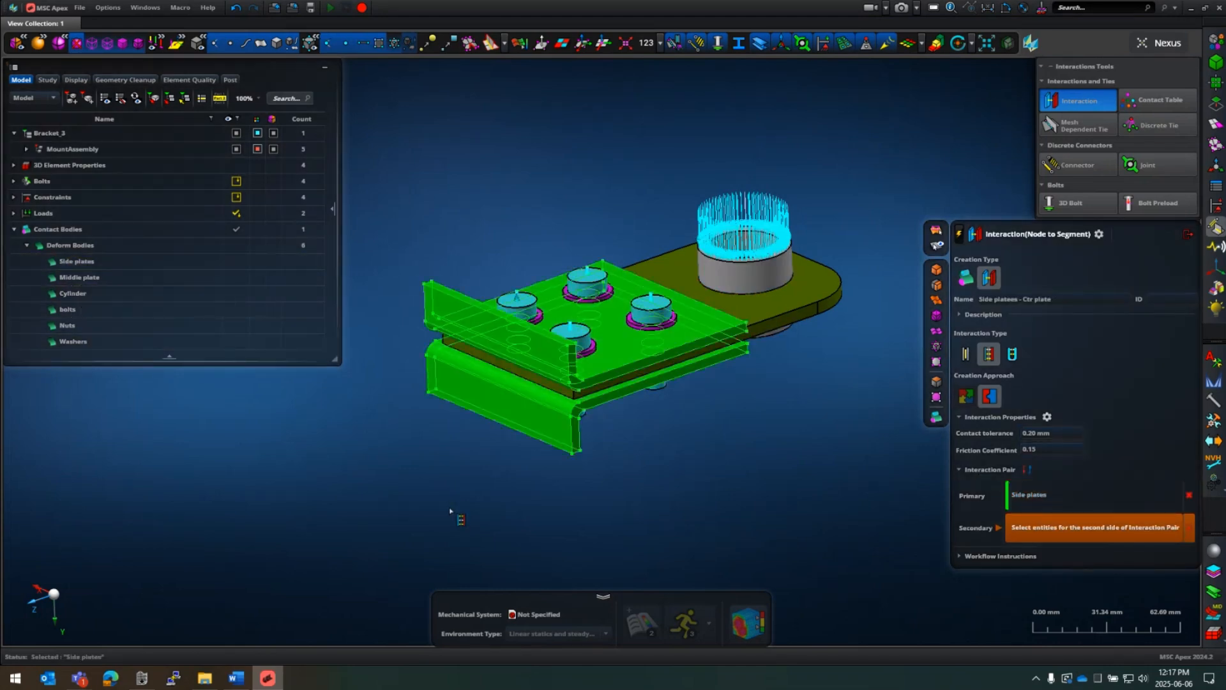
click(80, 277)
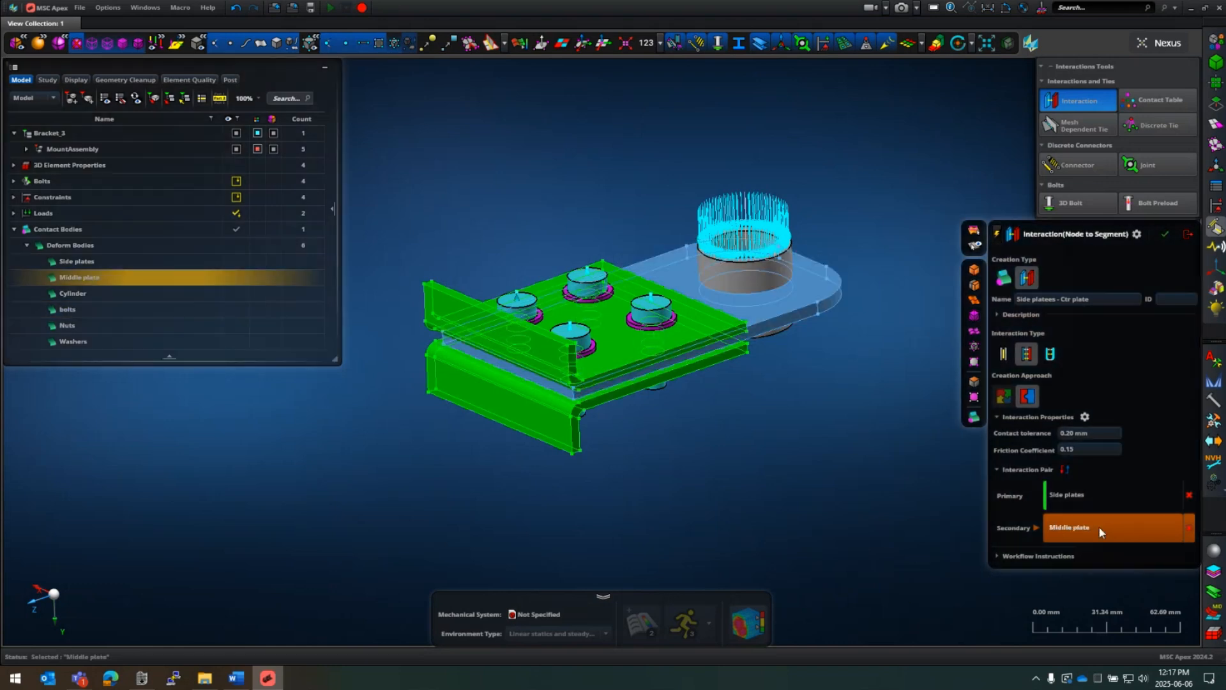
middle_drag(793, 488, 864, 474)
middle_click(905, 461)
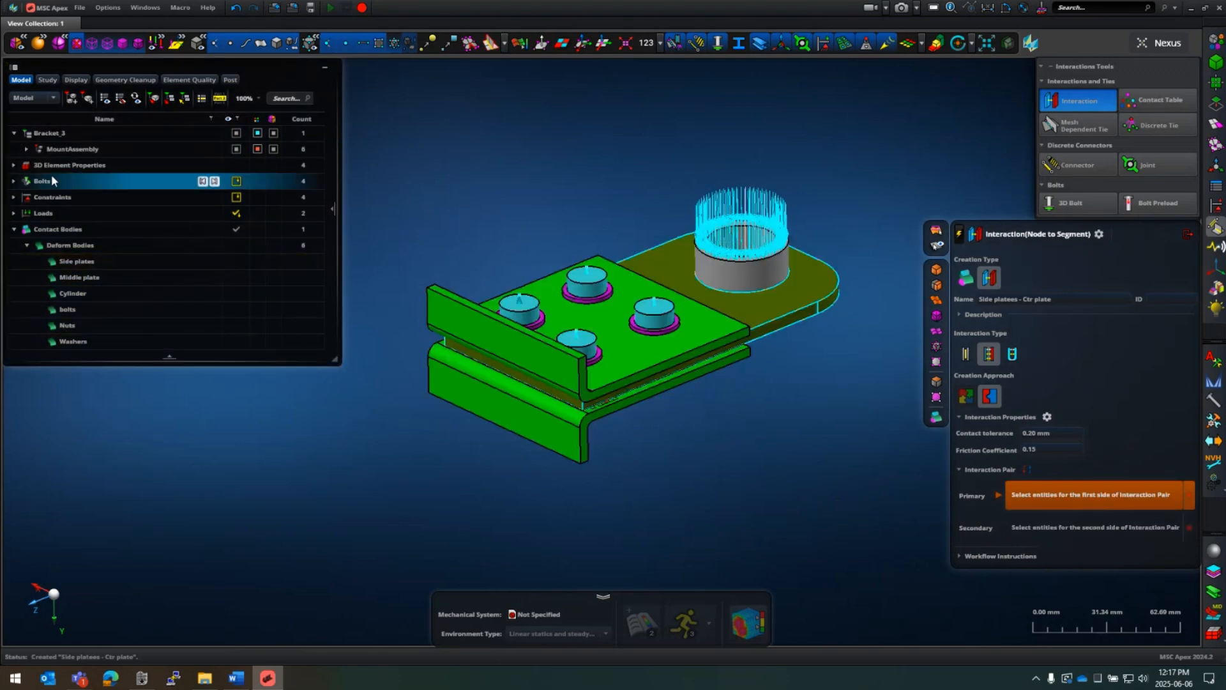
Step: Expand the assembly's interactions and examine the side-to-middle plate contact regions with the solids temporarily hidden
click(26, 149)
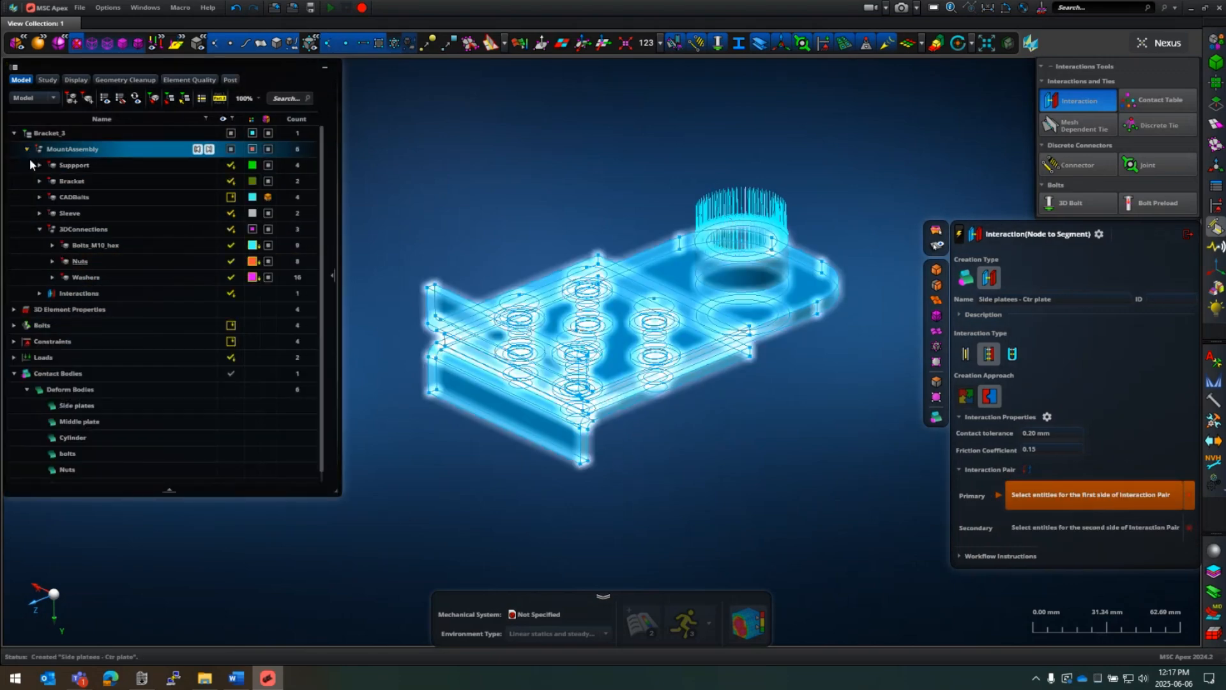
click(40, 293)
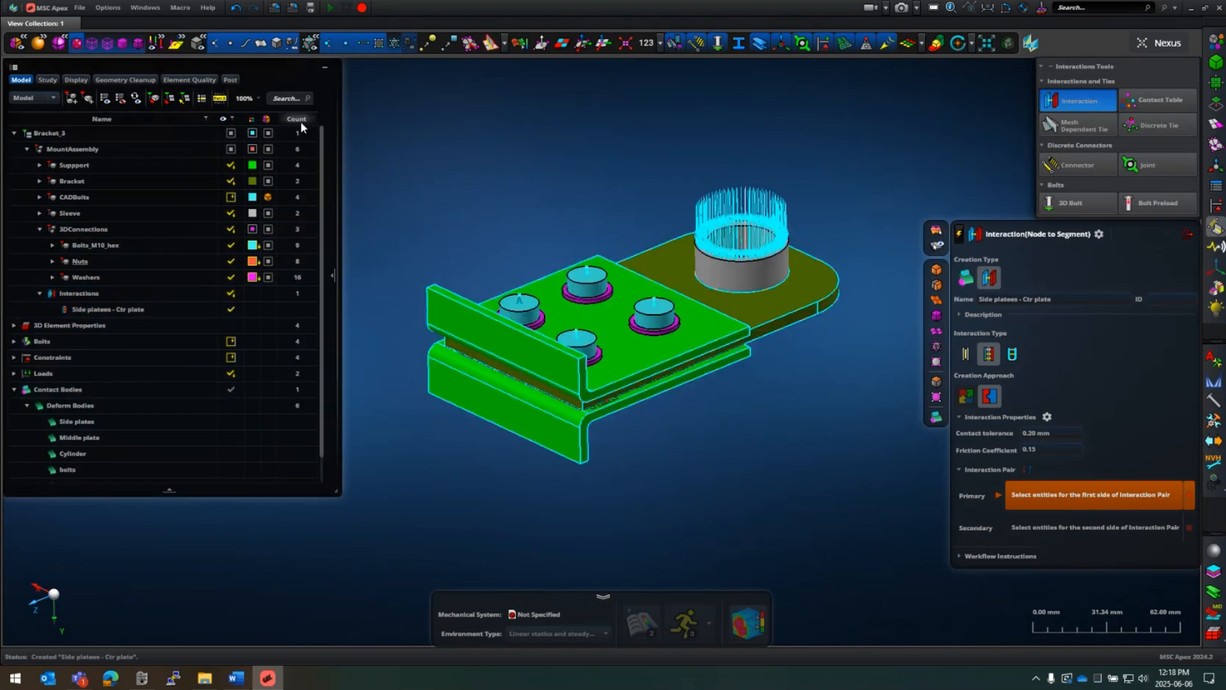
click(276, 45)
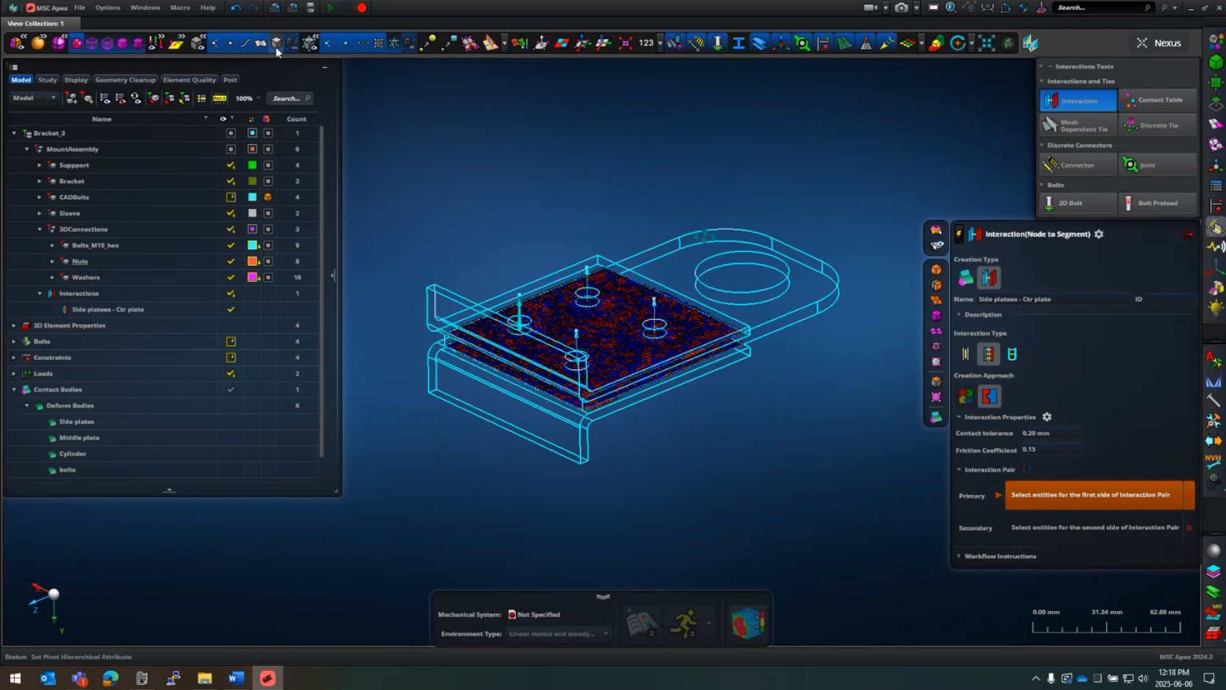
scroll(693, 410, up, 5)
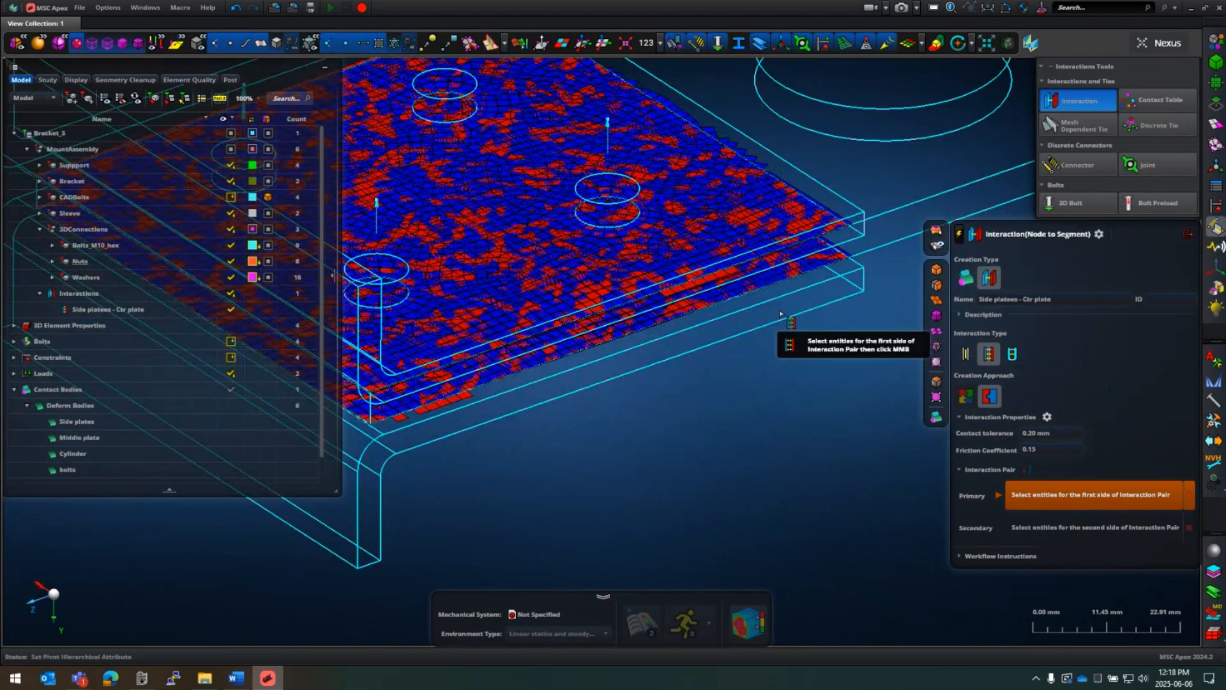
scroll(703, 392, down, 5)
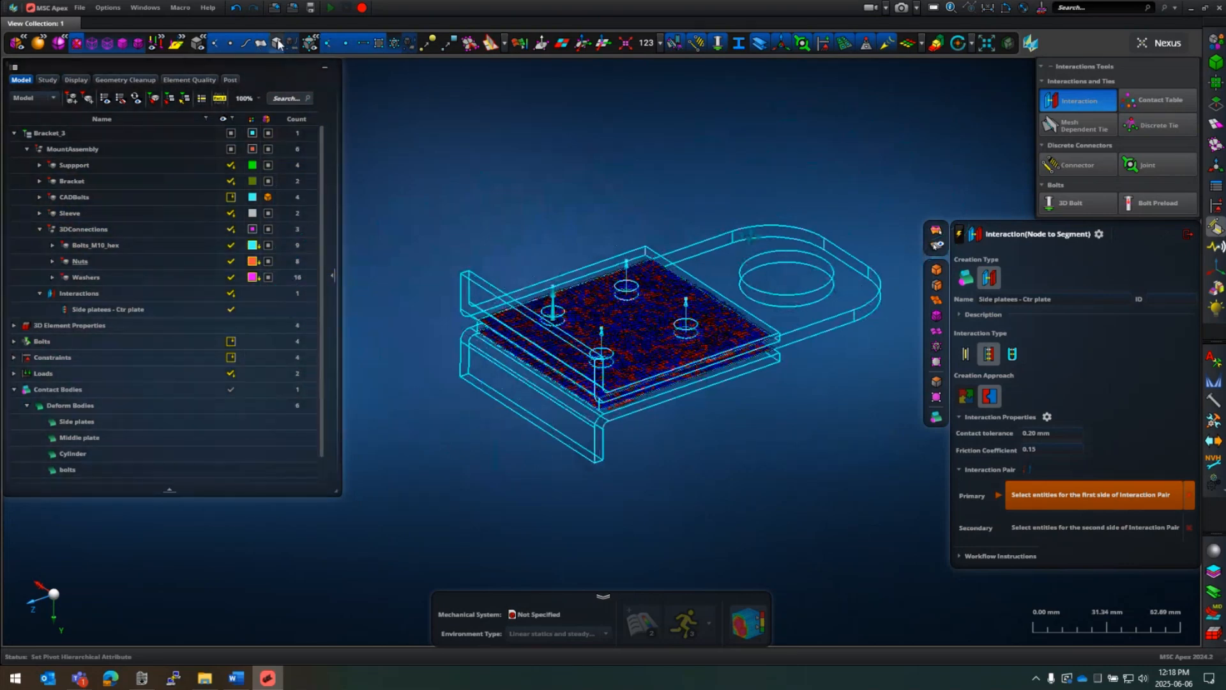
click(278, 43)
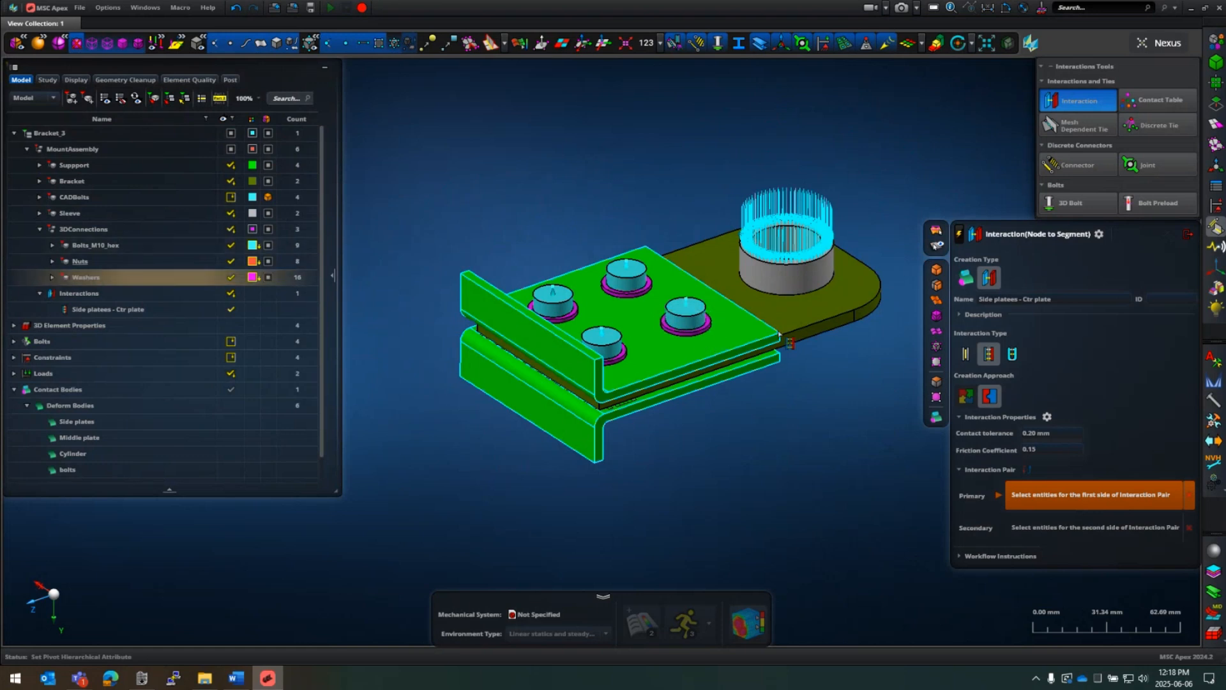
Step: Create the contact interaction "Side platees - Washers" with Side plates as primary and Washers as secondary
triple_click(1027, 300)
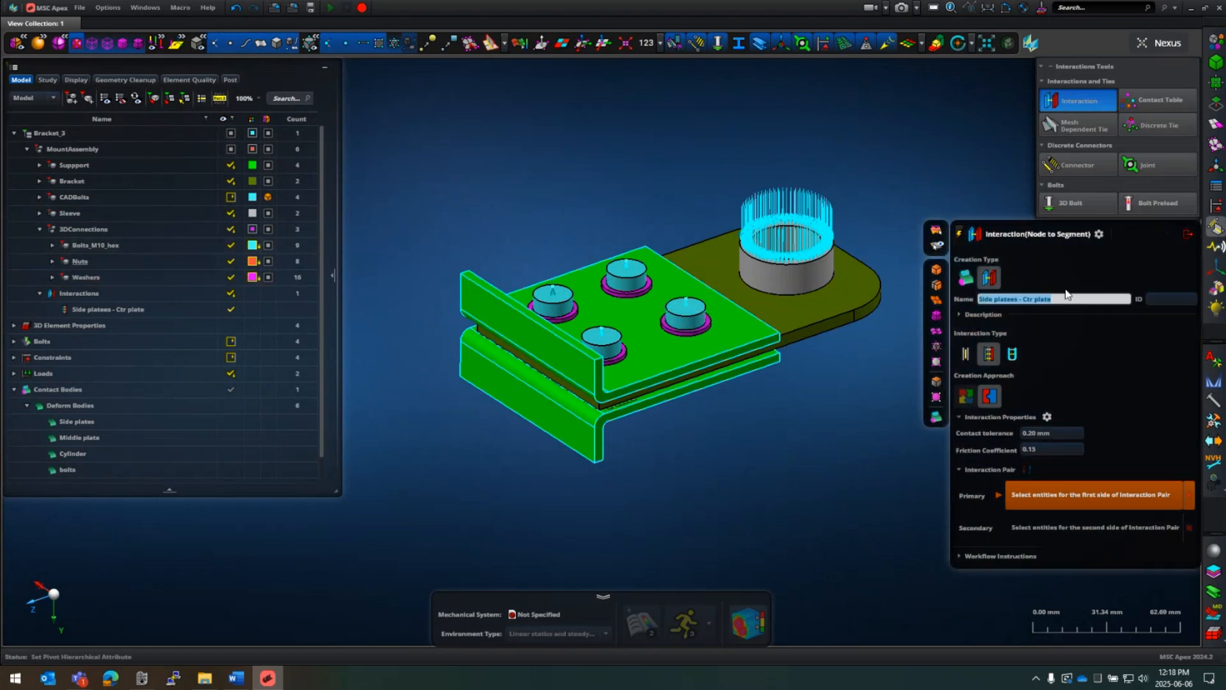
click(1072, 296)
key(BackSpace)
key(BackSpace)
key(BackSpace)
key(BackSpace)
key(BackSpace)
text(Was)
click(87, 409)
click(88, 419)
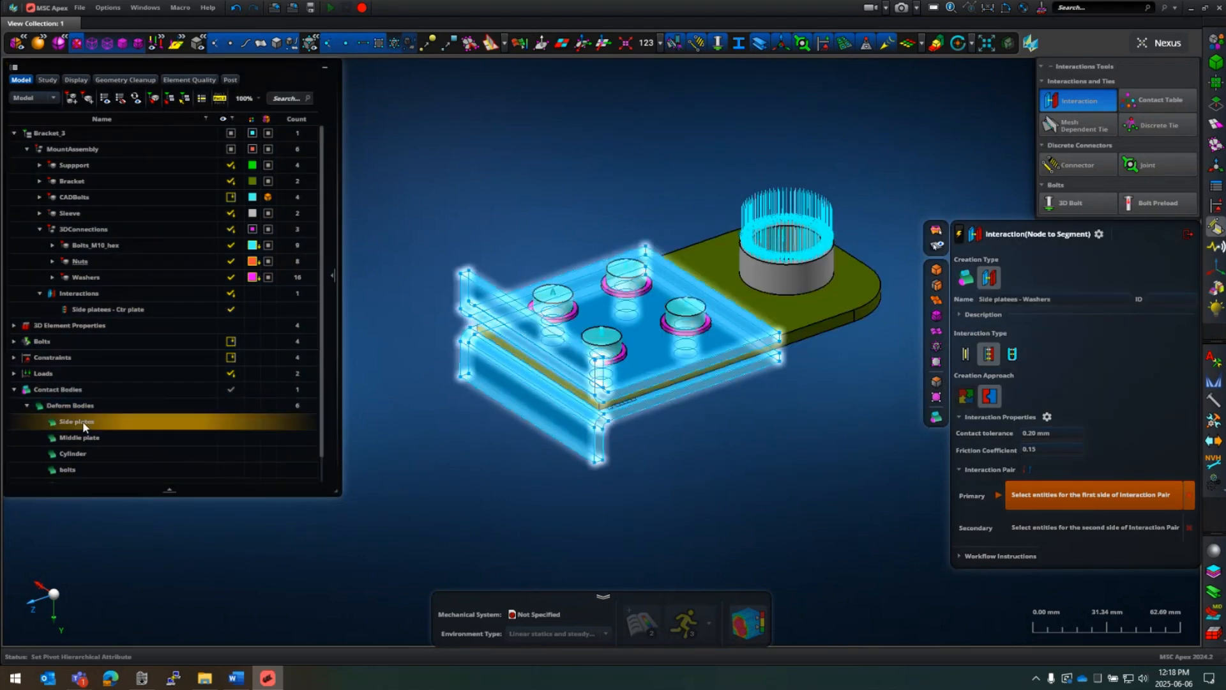
scroll(97, 413, down, 1)
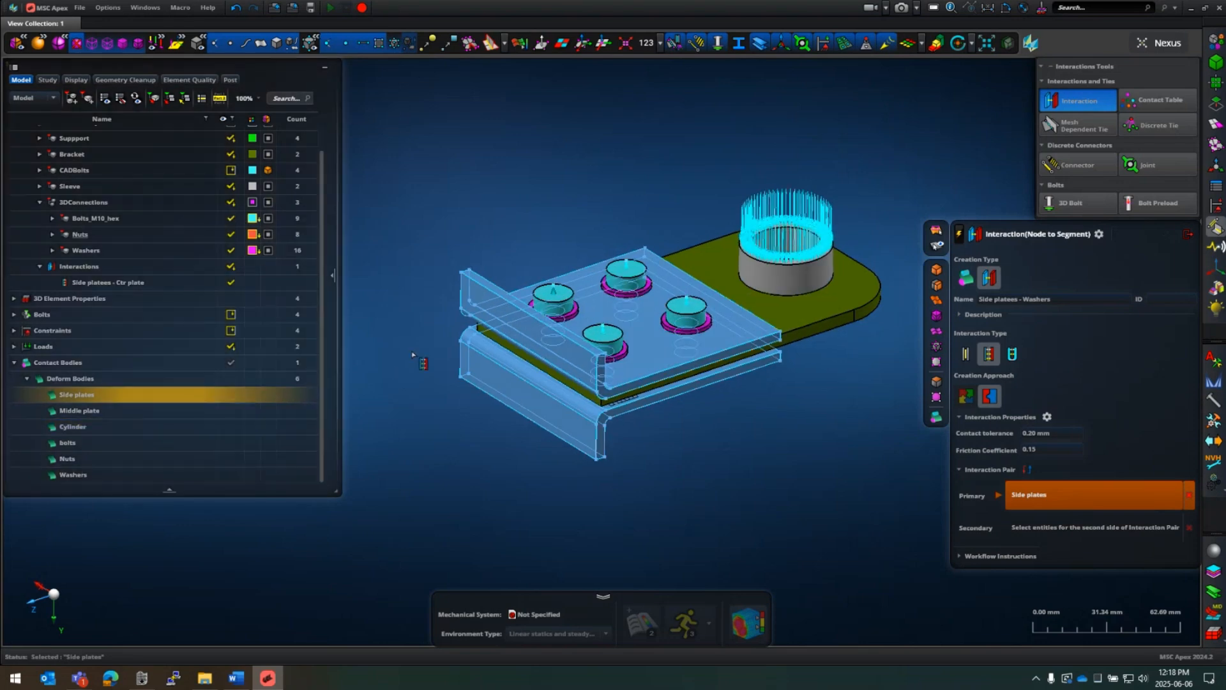
middle_click(245, 415)
click(76, 475)
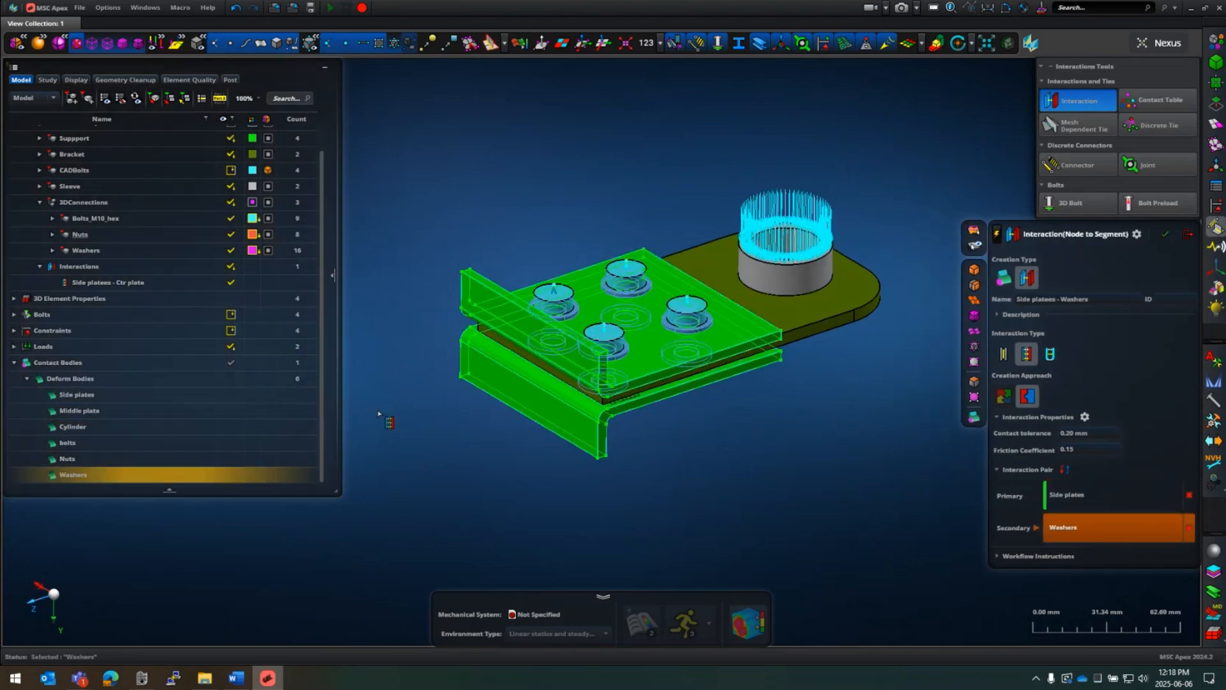
middle_click(377, 412)
Step: Hide the "Side platees - Ctr plate" interaction and examine the washer contact regions with the solids temporarily hidden
click(71, 298)
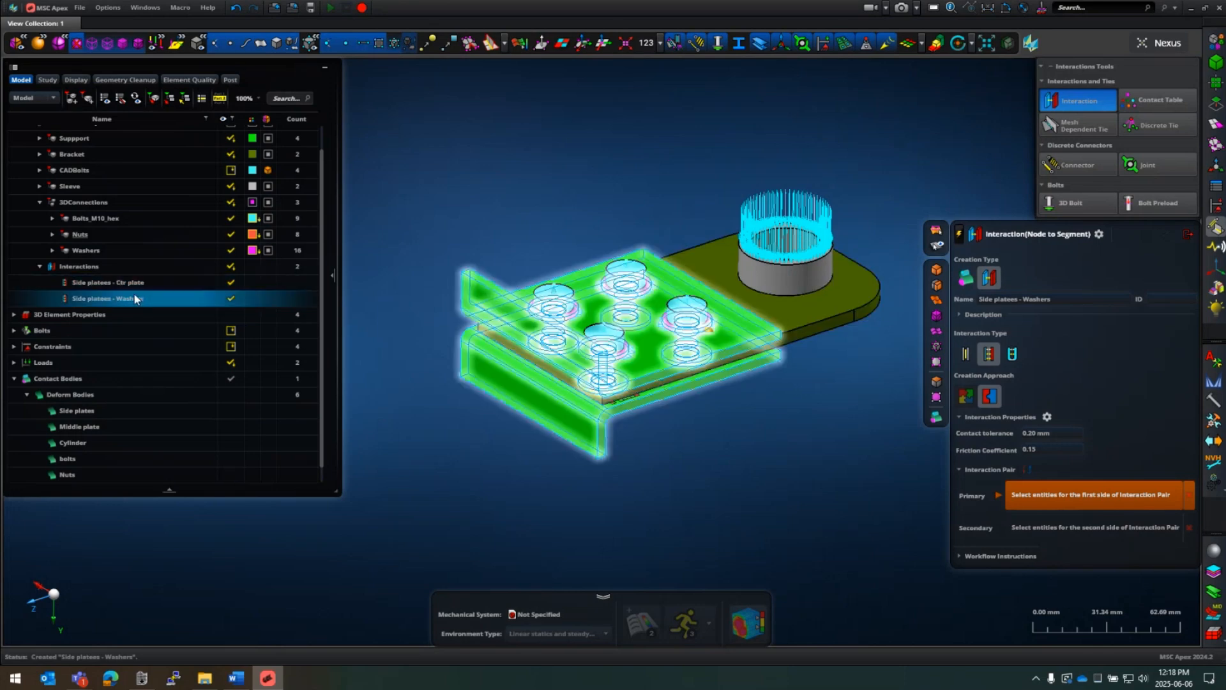
click(231, 288)
click(231, 282)
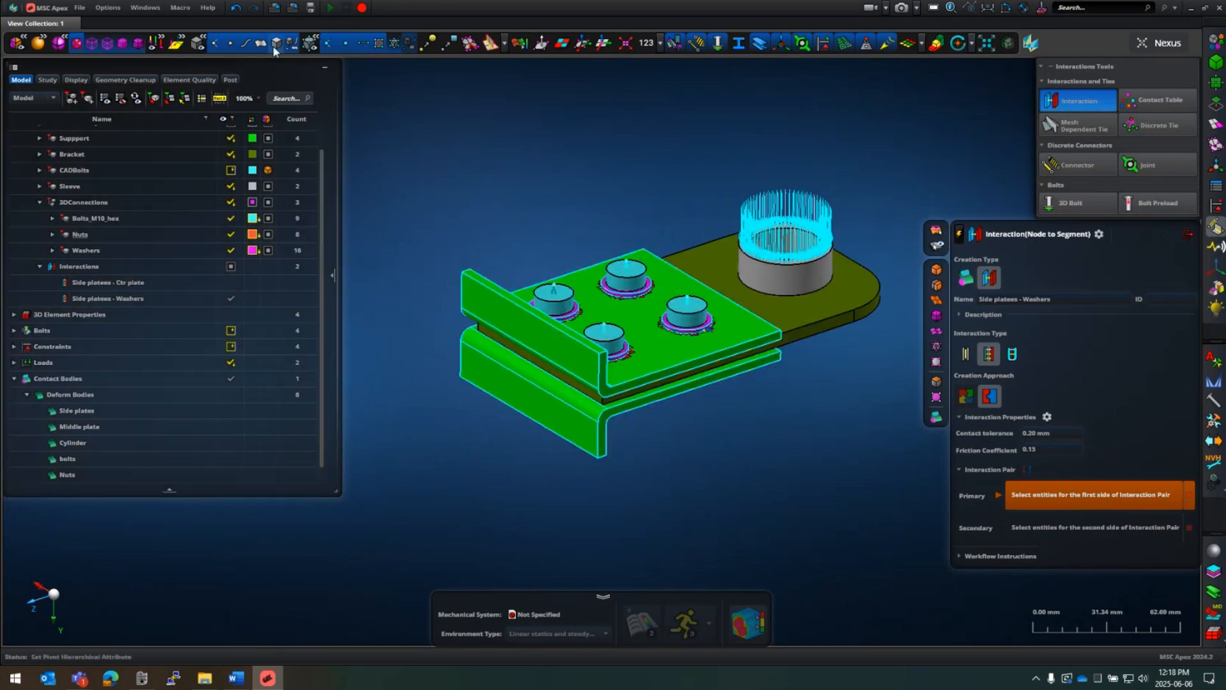
scroll(602, 307, up, 6)
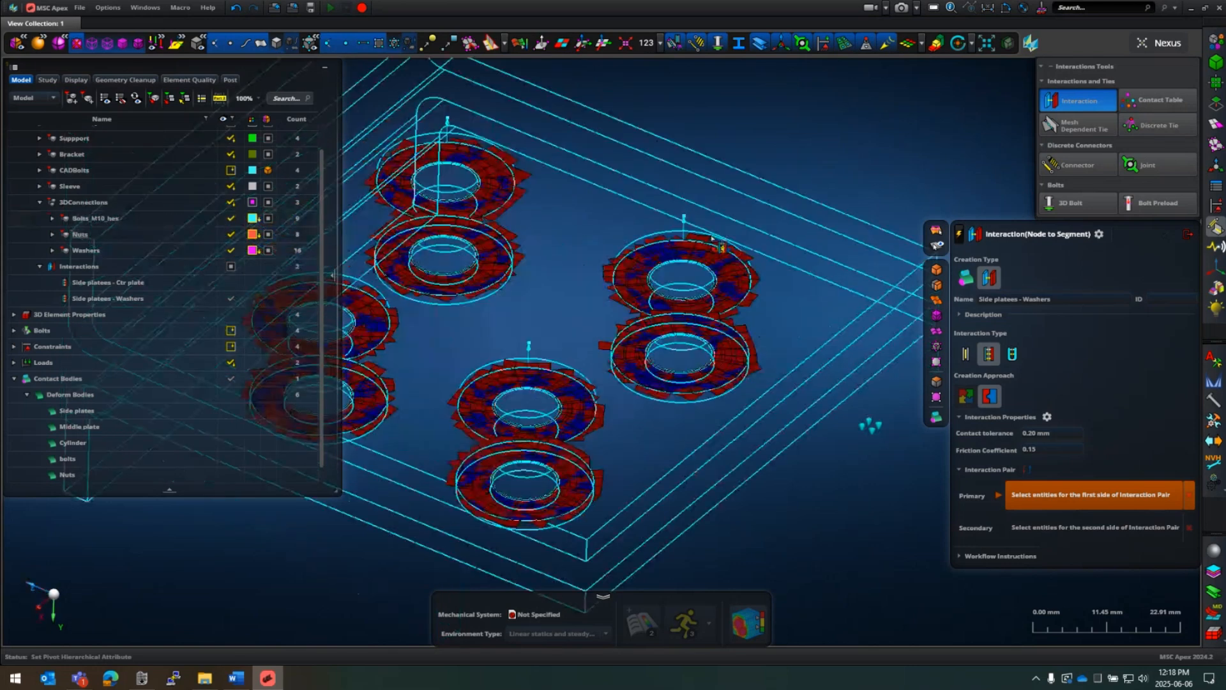
click(287, 49)
scroll(623, 309, down, 8)
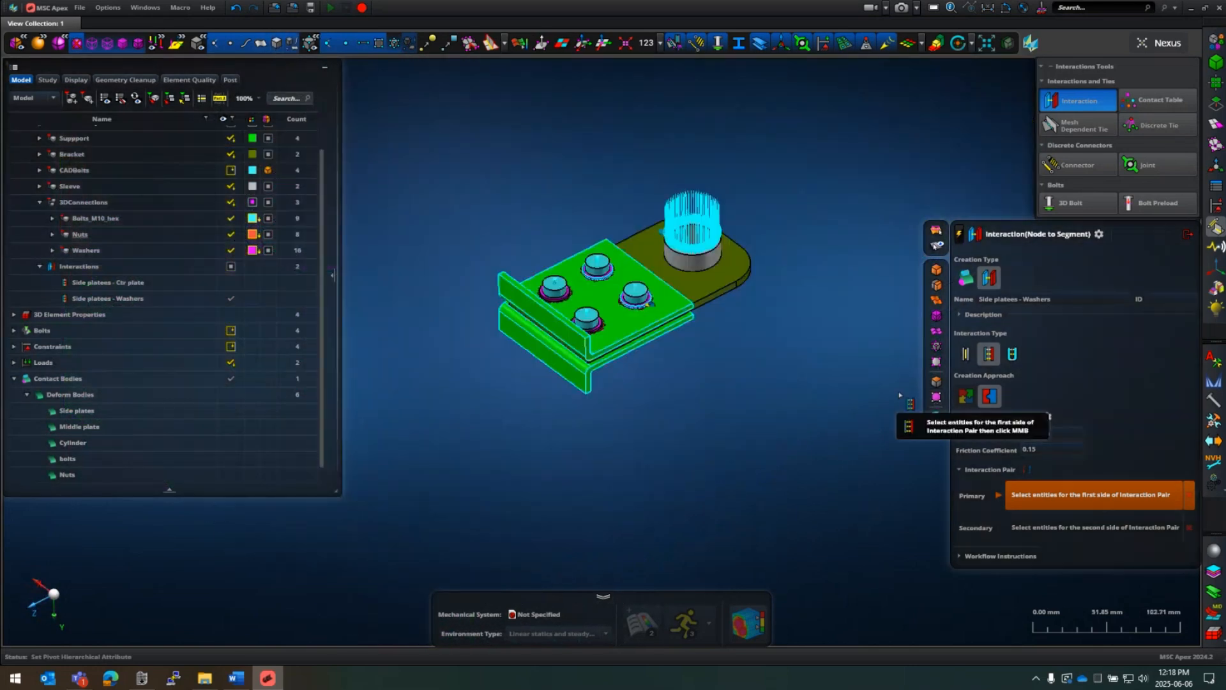
Step: Create a tied interaction named "Bolts - Washers" with bolts as primary and Washers as secondary, keeping the 0.20 mm tolerance
scroll(673, 361, up, 5)
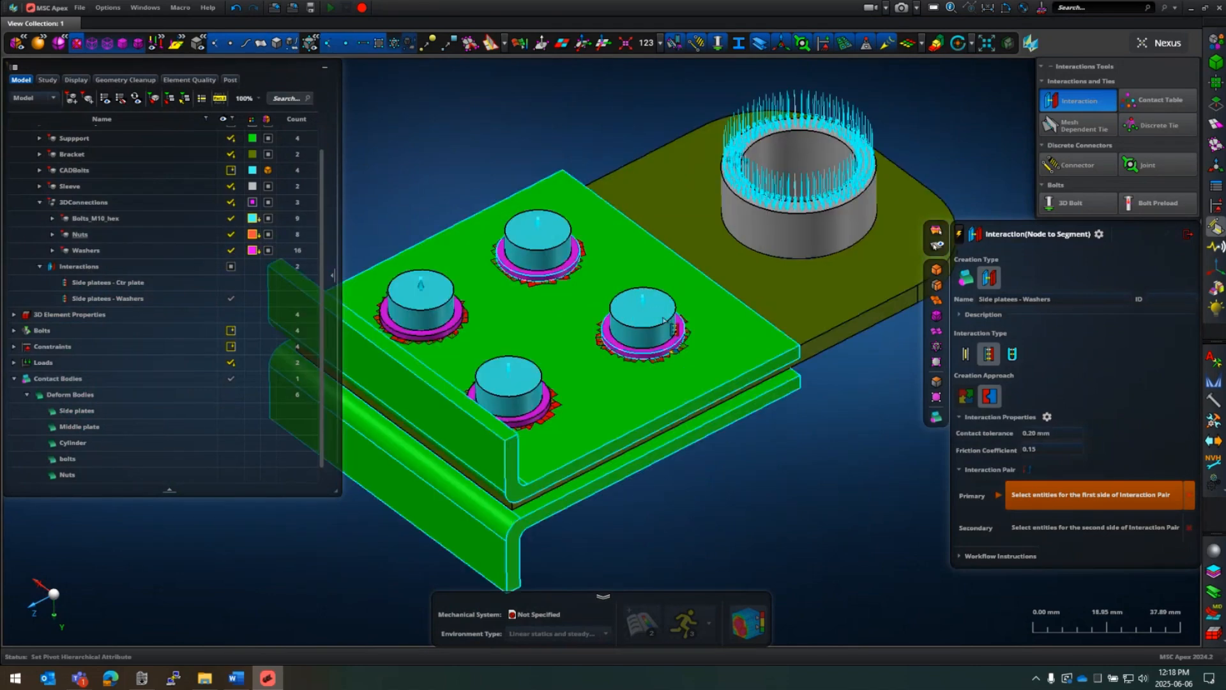
middle_drag(672, 345, 678, 440)
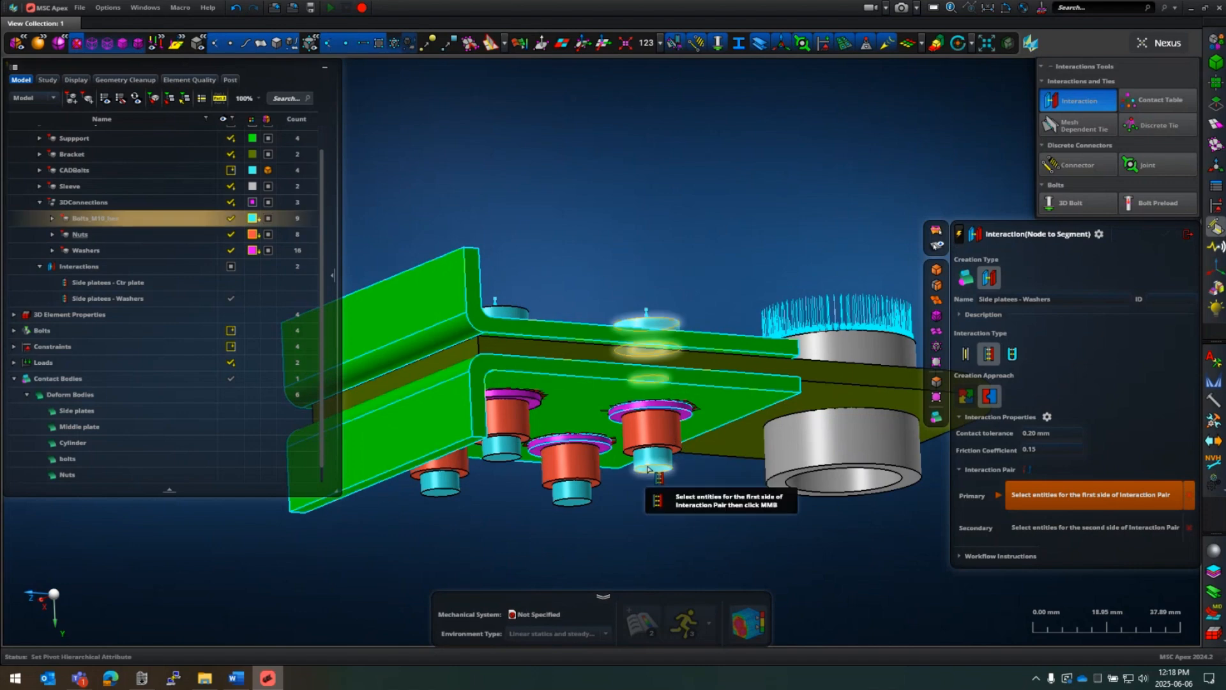
middle_drag(663, 337, 678, 412)
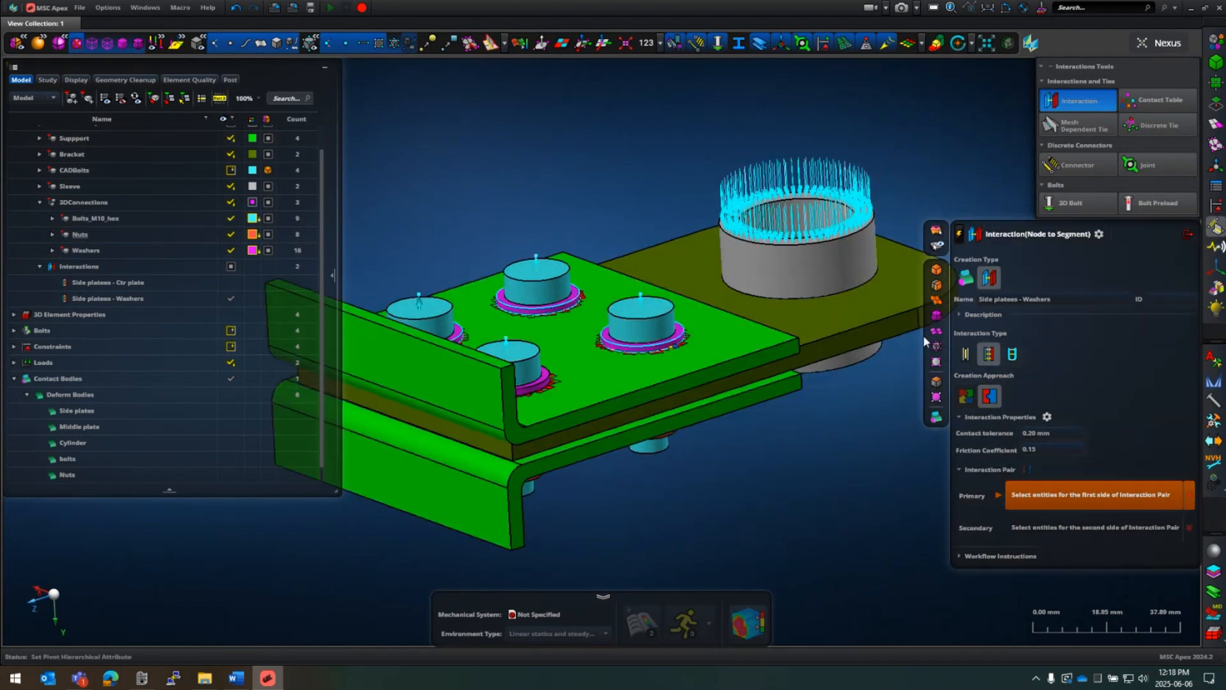
click(966, 357)
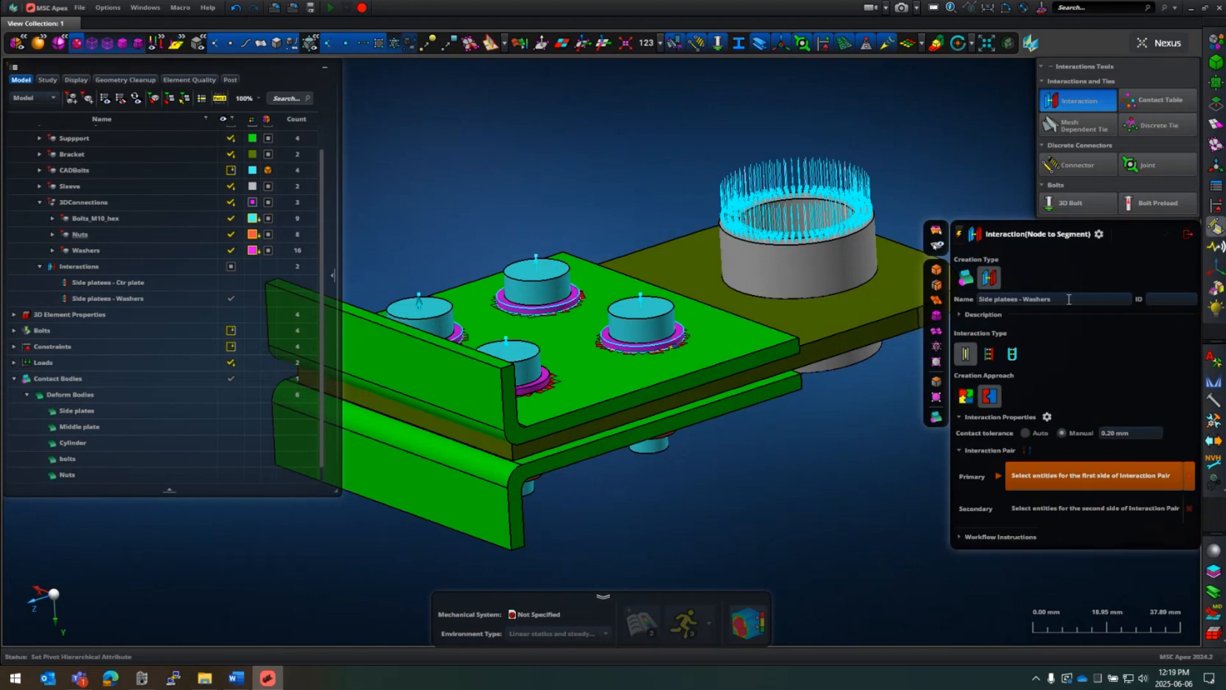
drag(1069, 300, 931, 305)
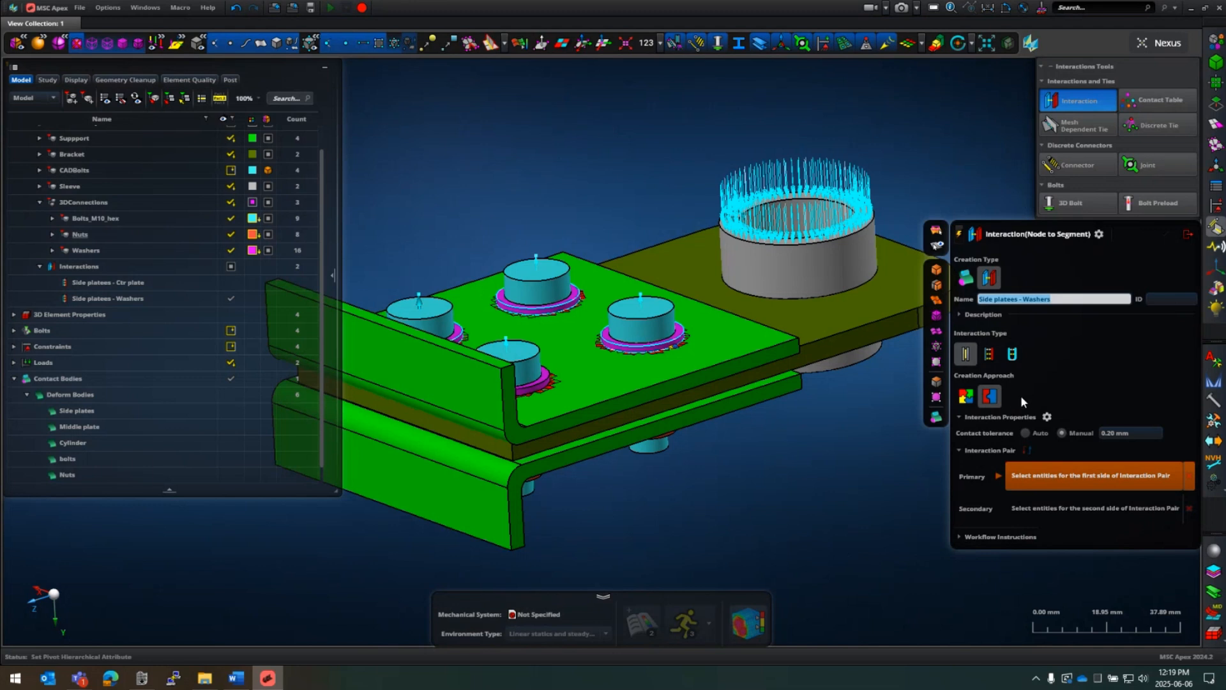
text(Bolts - Washers)
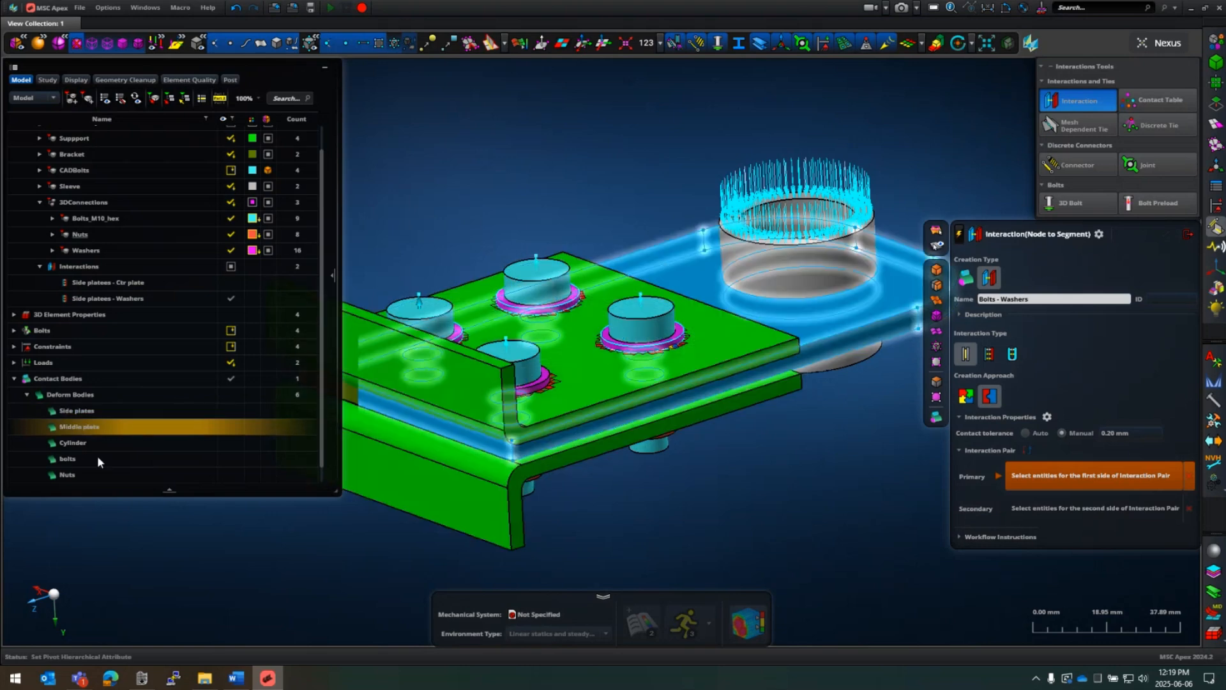
scroll(82, 469, down, 1)
click(77, 442)
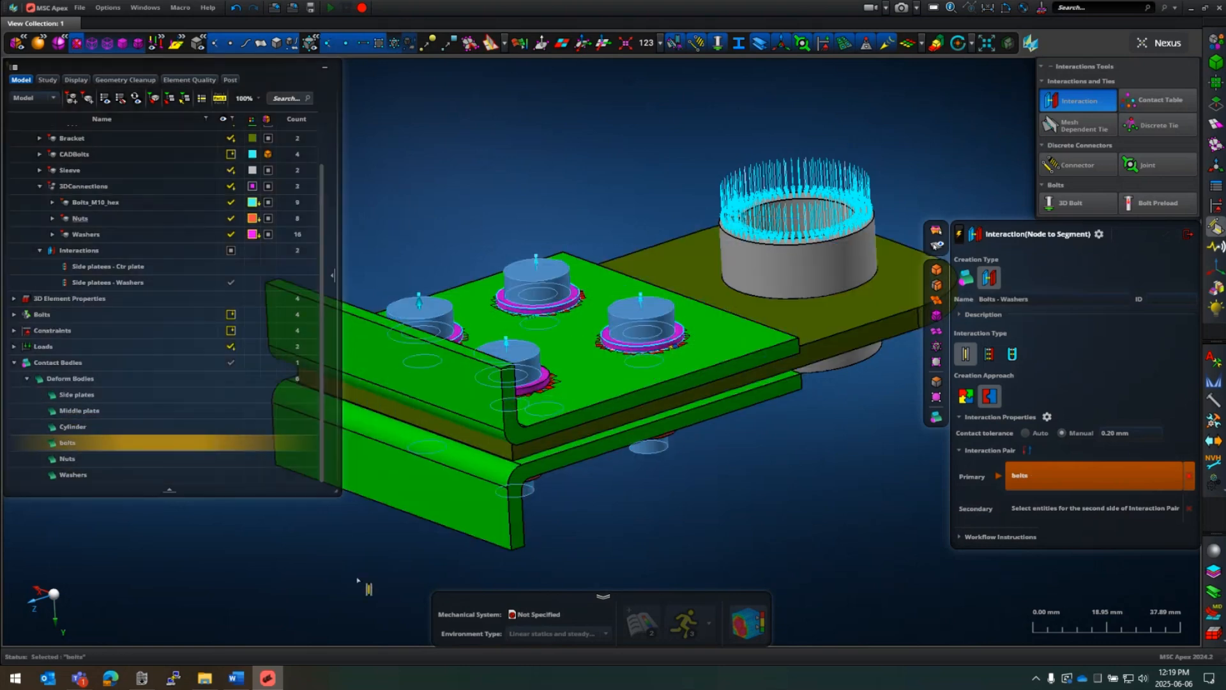
click(75, 475)
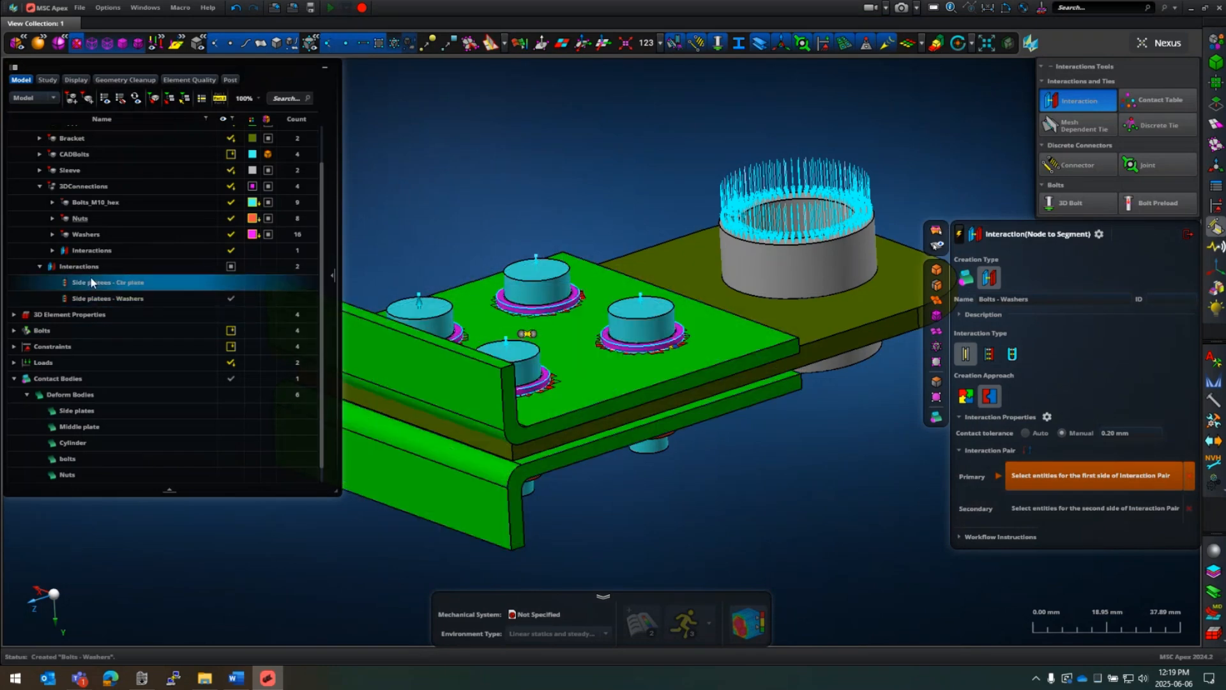
Step: Hide the "Side platees - Washers" interaction and examine the bolt-to-washer tie regions with the solids temporarily hidden
click(231, 298)
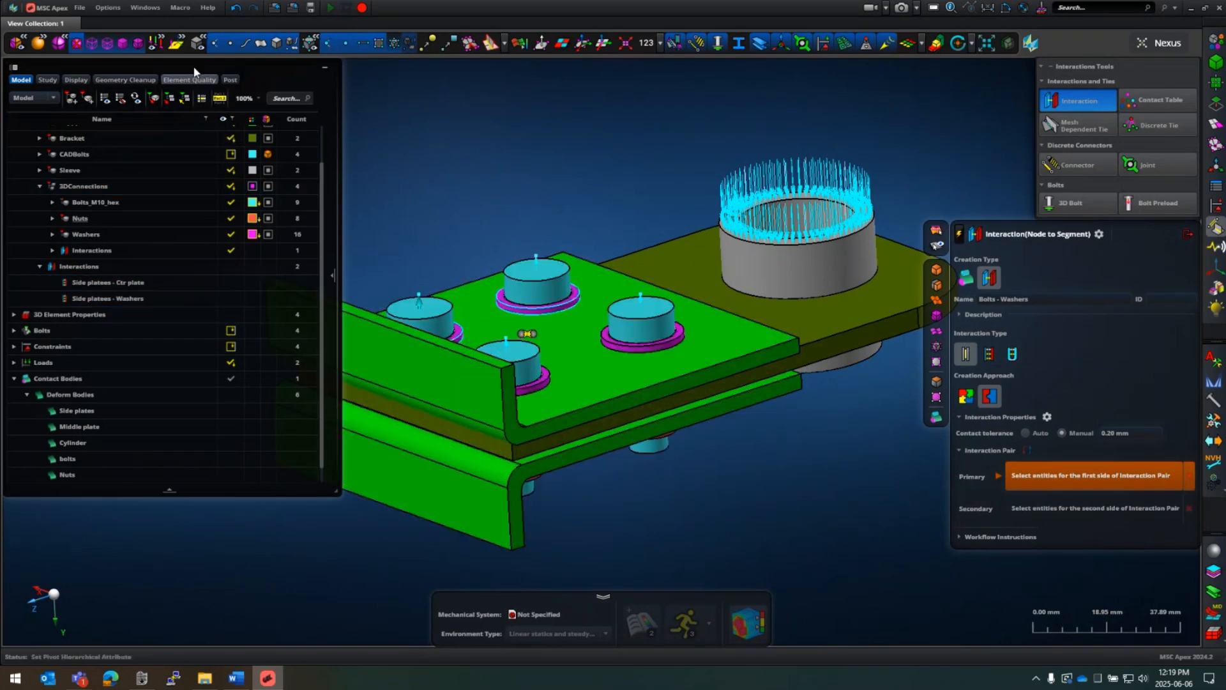
click(279, 43)
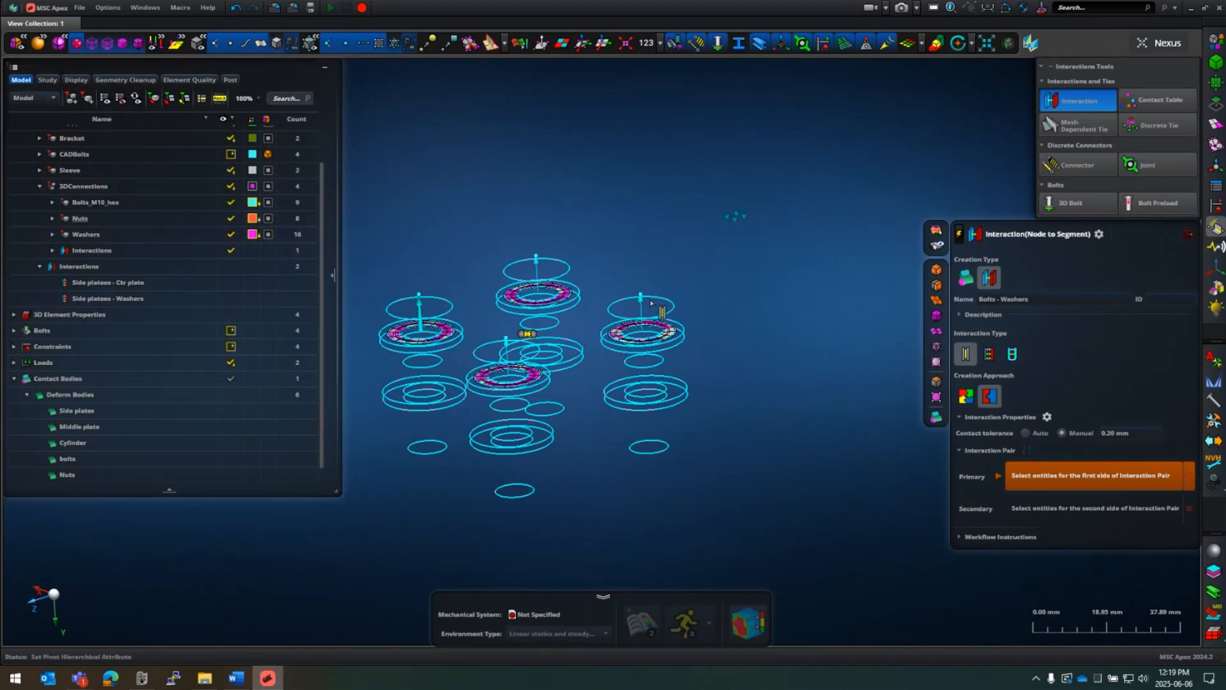
click(277, 43)
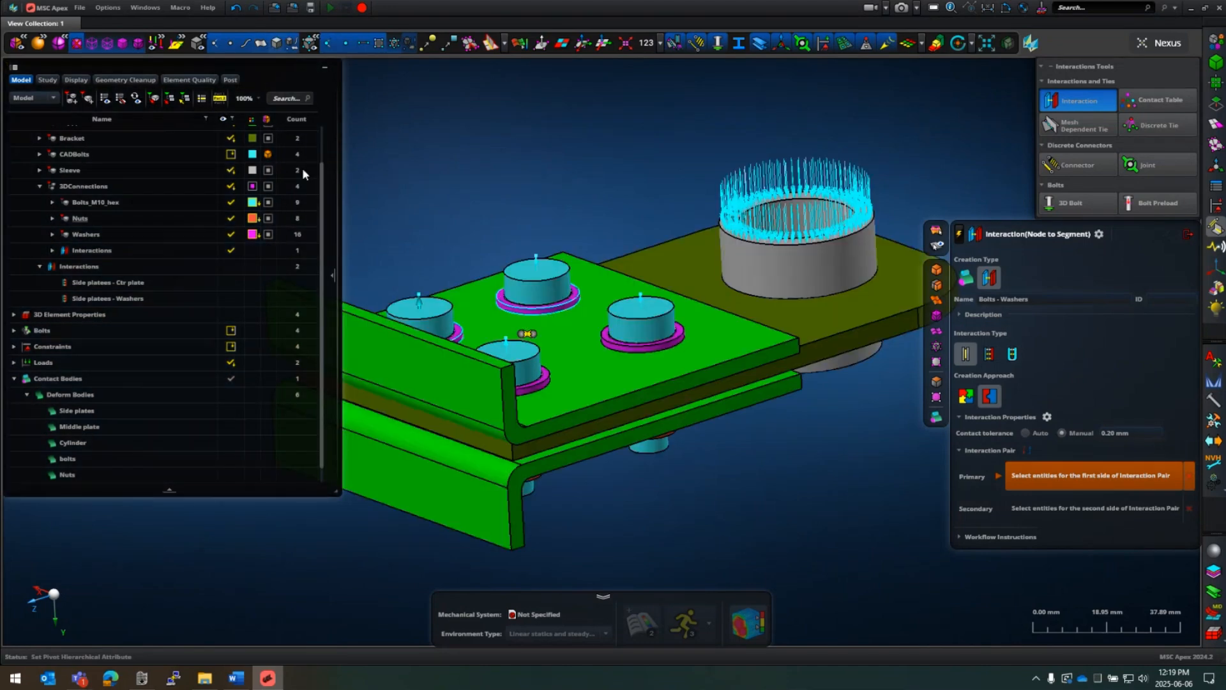
Step: Create a tied interaction named "Nuts - Washers" with Nuts as primary and Washers as secondary, keeping the 0.20 mm tolerance
scroll(96, 205, up, 2)
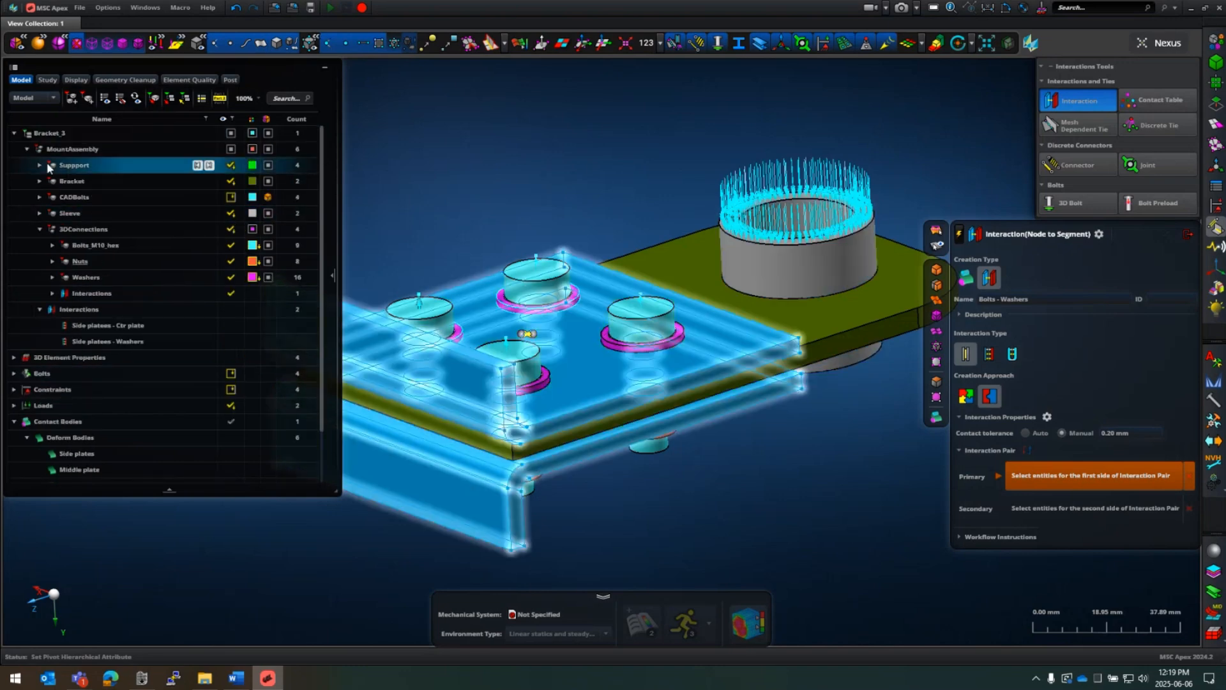
click(27, 150)
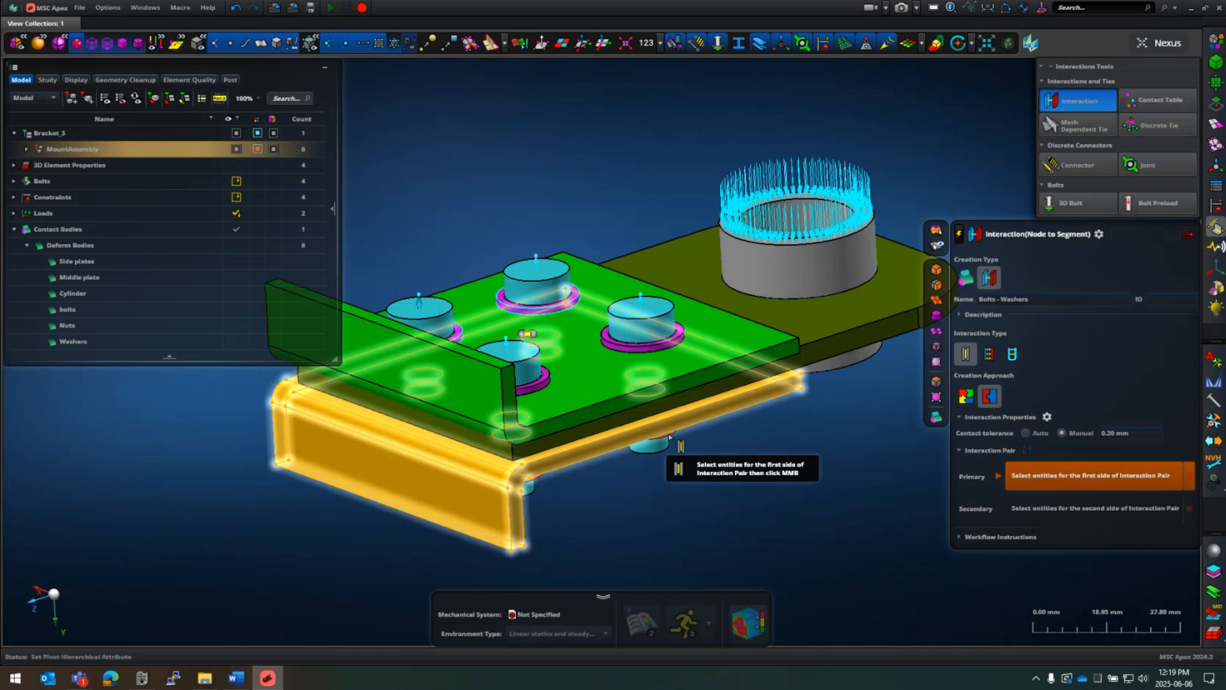
click(998, 301)
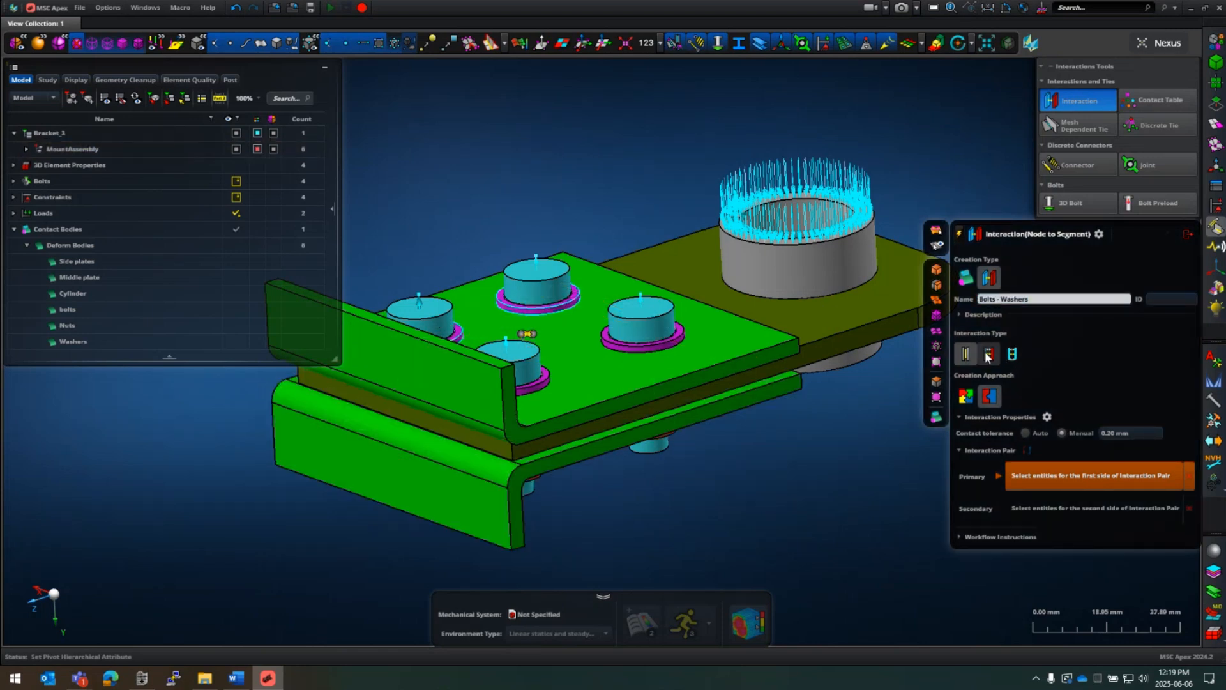
key(BackSpace)
key(BackSpace)
key(BackSpace)
key(BackSpace)
key(BackSpace)
text(Nuts)
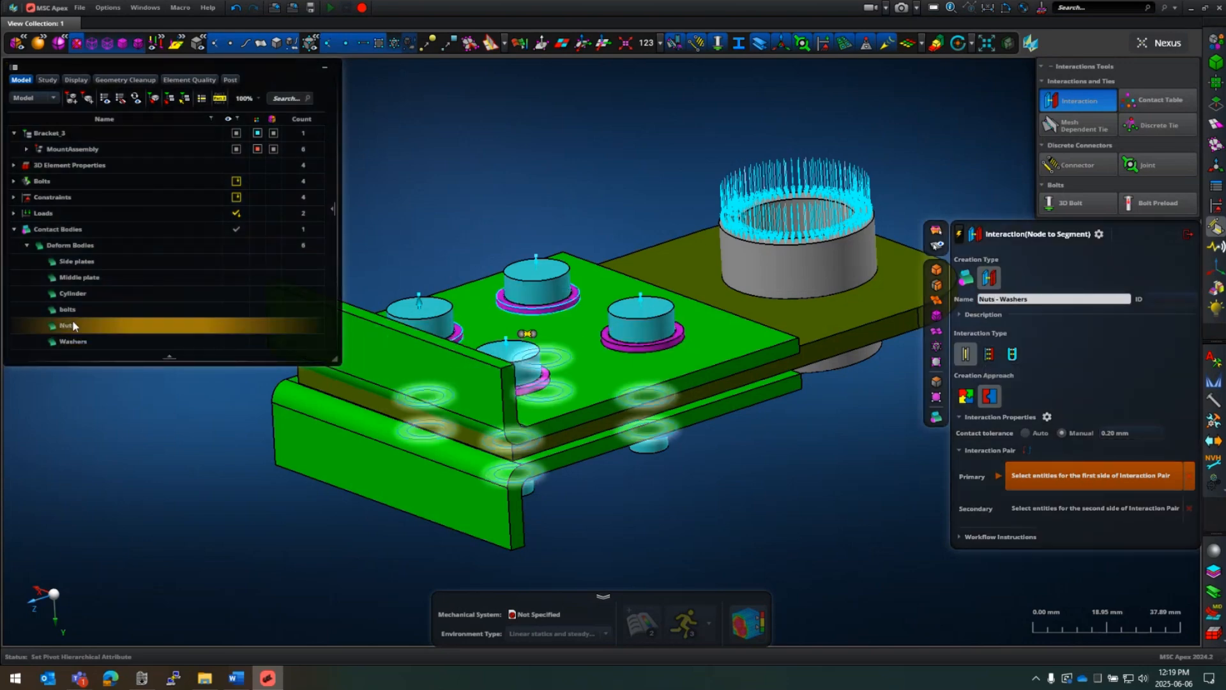
click(71, 325)
click(97, 343)
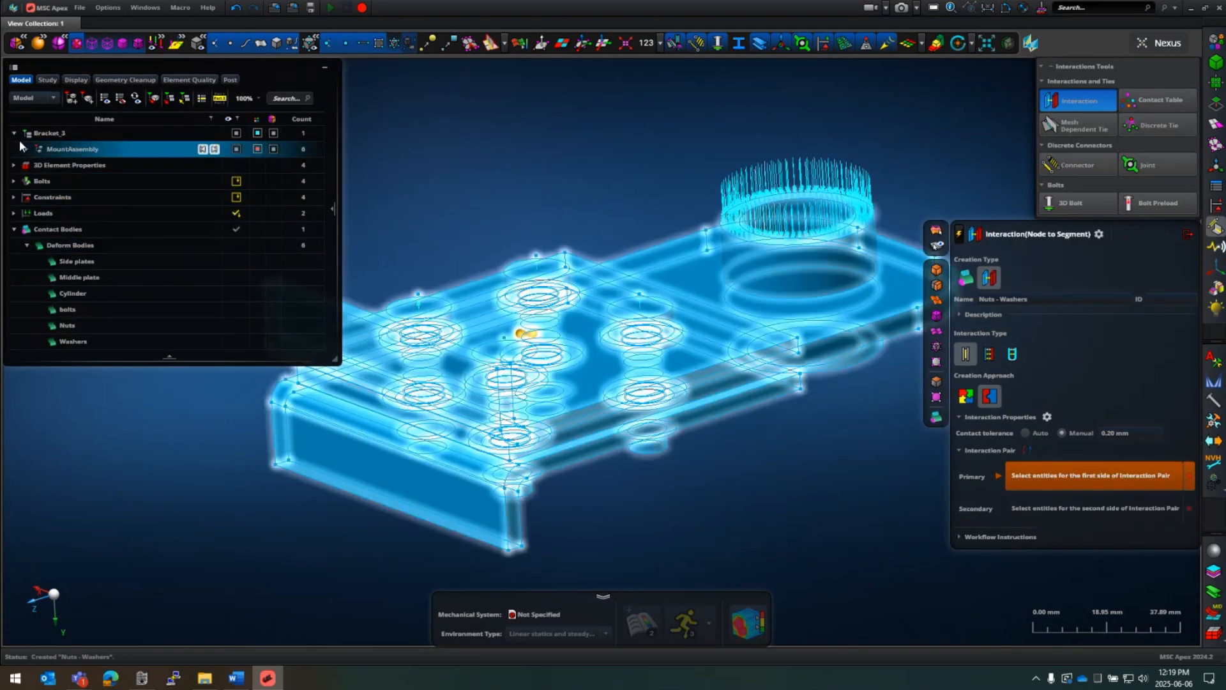
Step: Expand the assembly and the interactions under 3DConnections, and examine the bolts, nuts and washers from the side
click(25, 148)
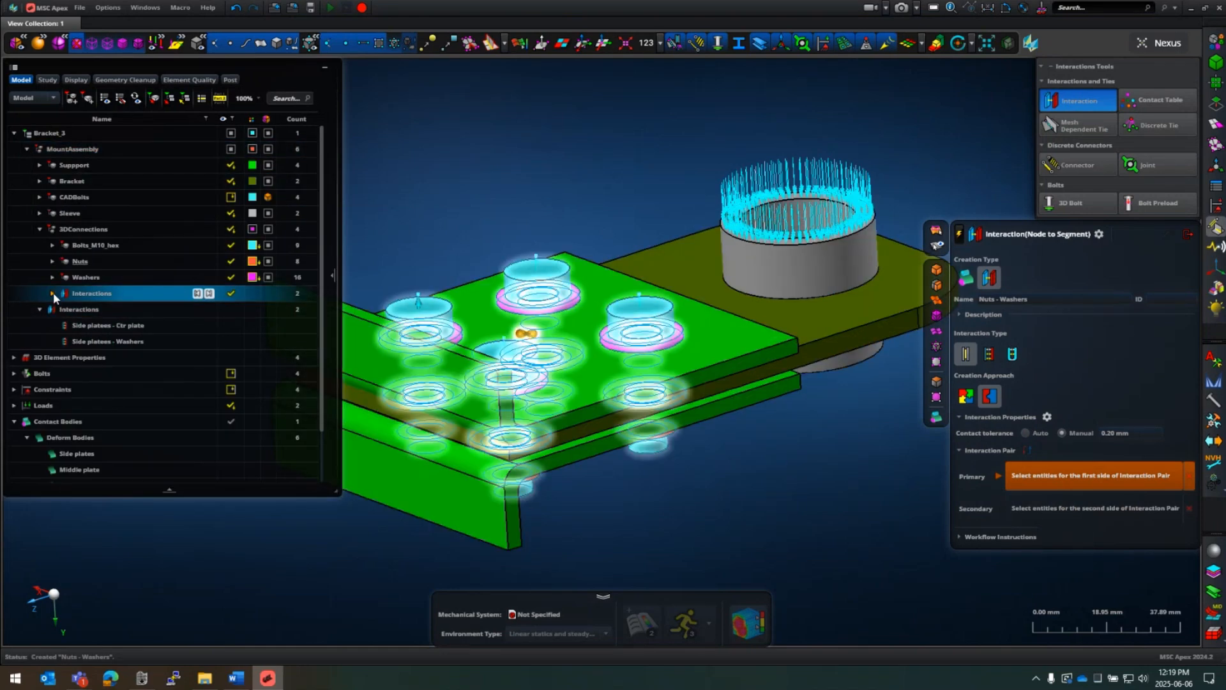
click(52, 294)
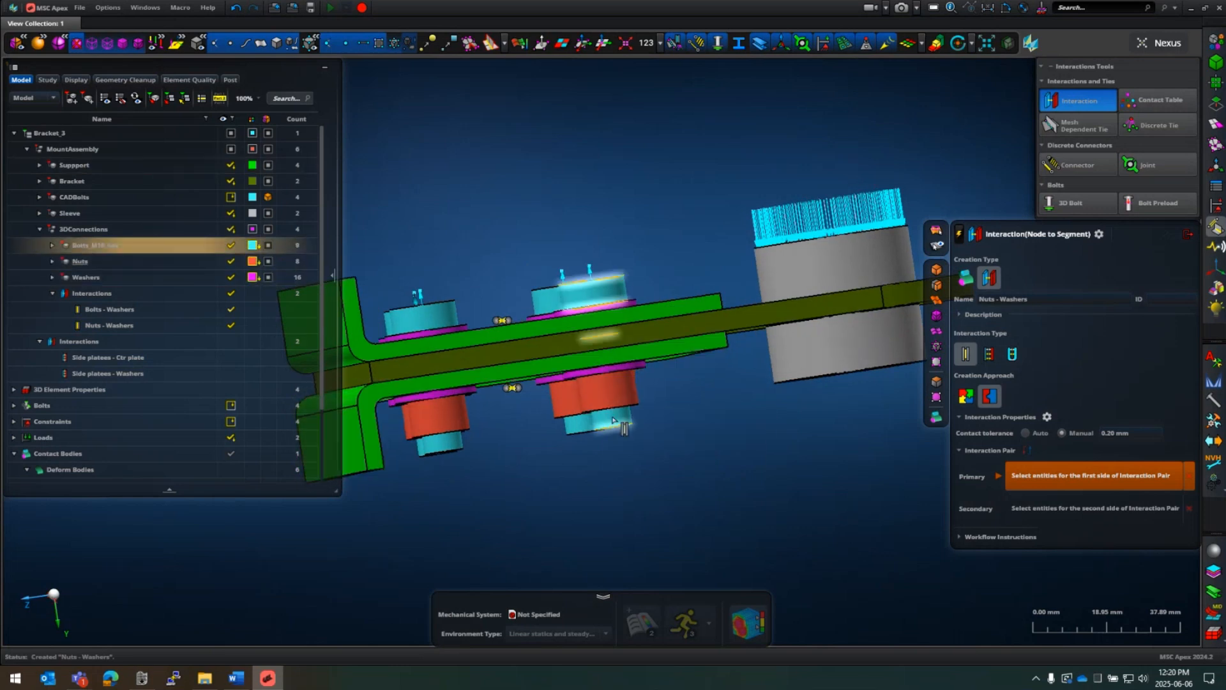
Step: Create a glue interaction named "Nuts - Bolts" with the Nuts contact body as primary and the bolts body as secondary
triple_click(1047, 304)
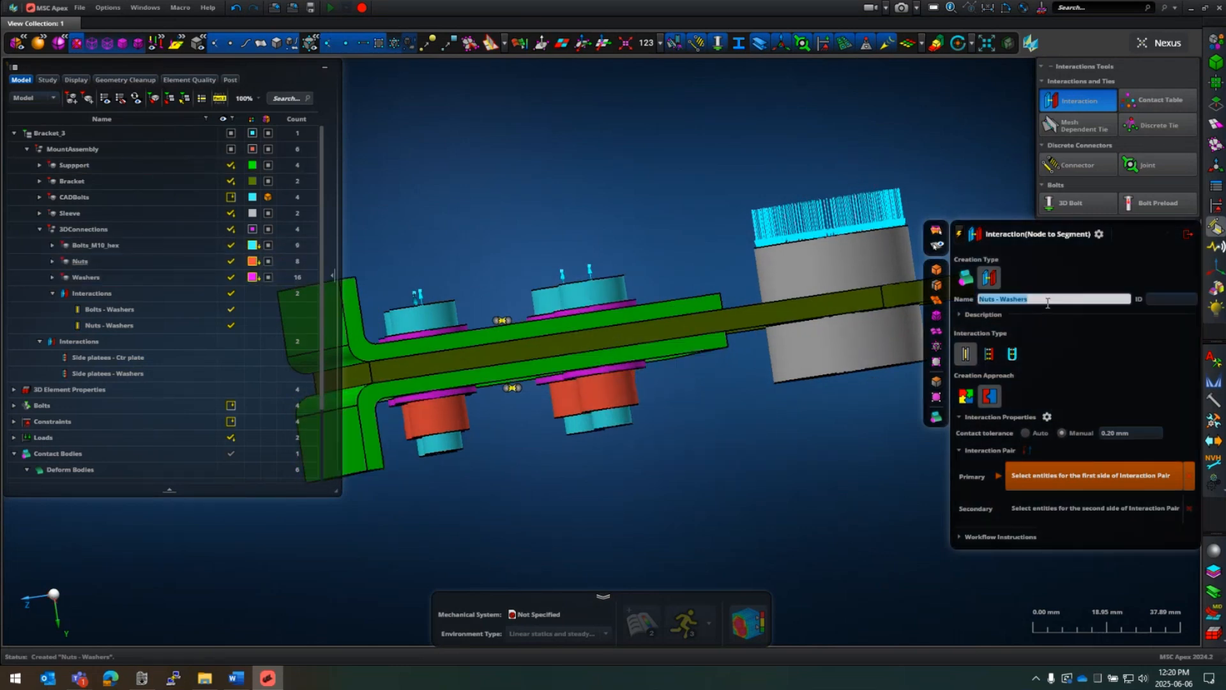
double_click(1050, 304)
text(Bolts)
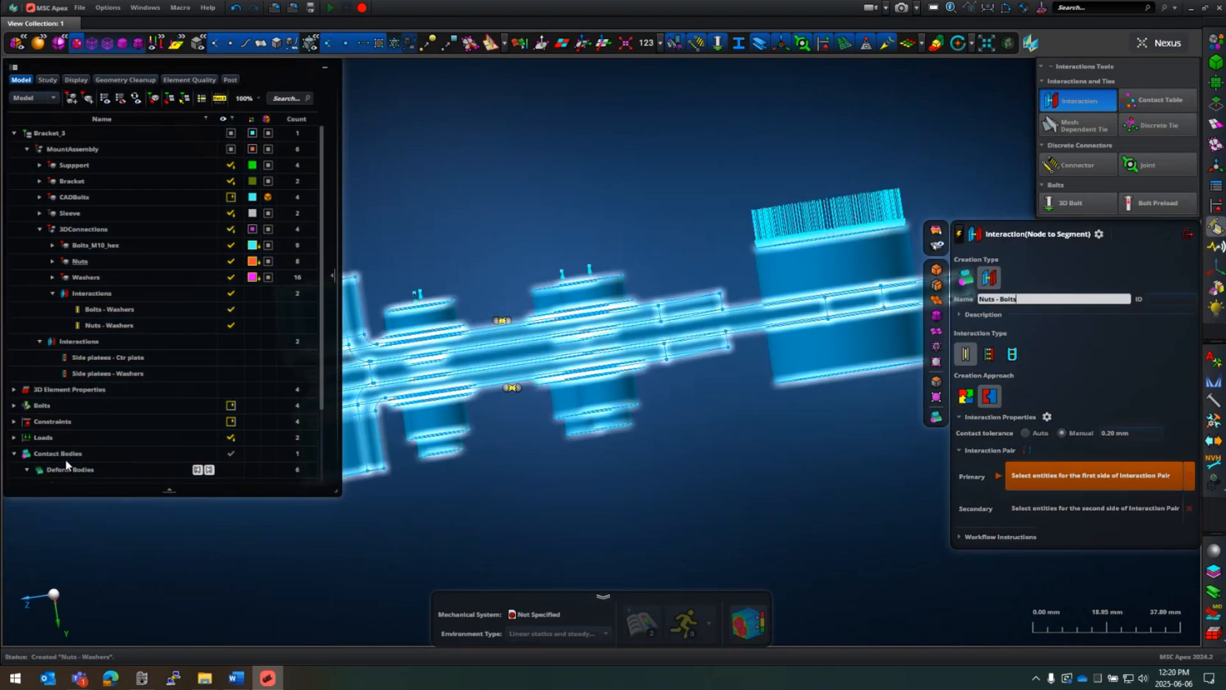
scroll(72, 454, down, 3)
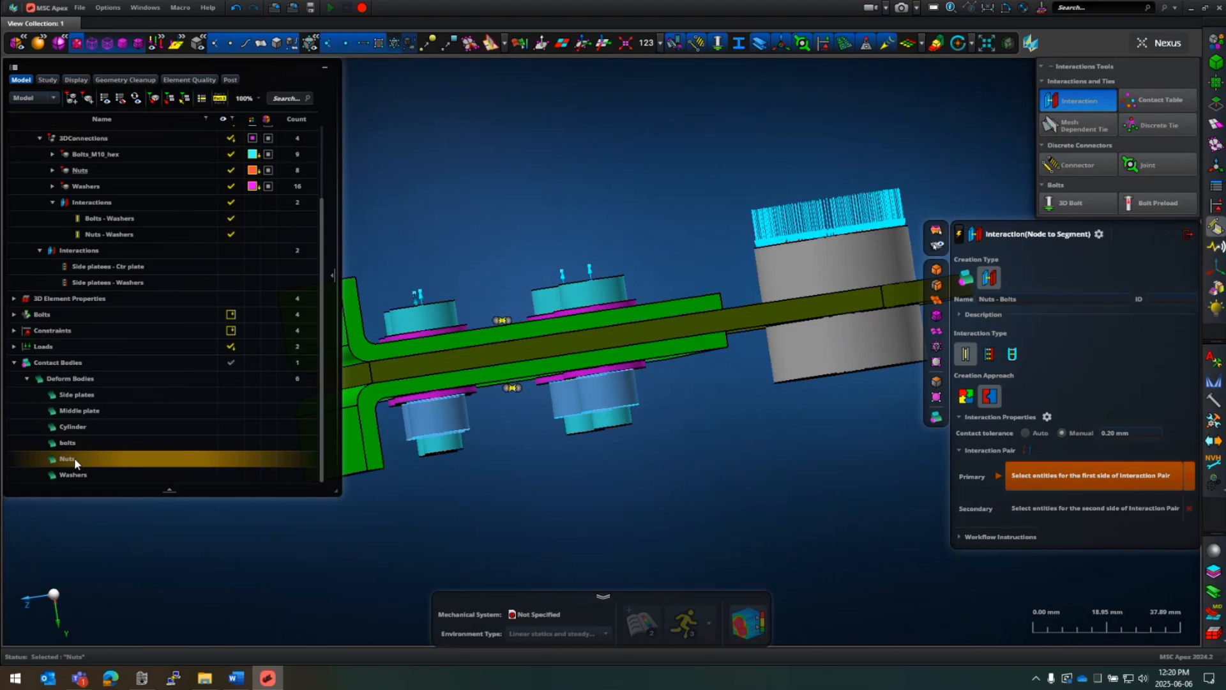
click(75, 458)
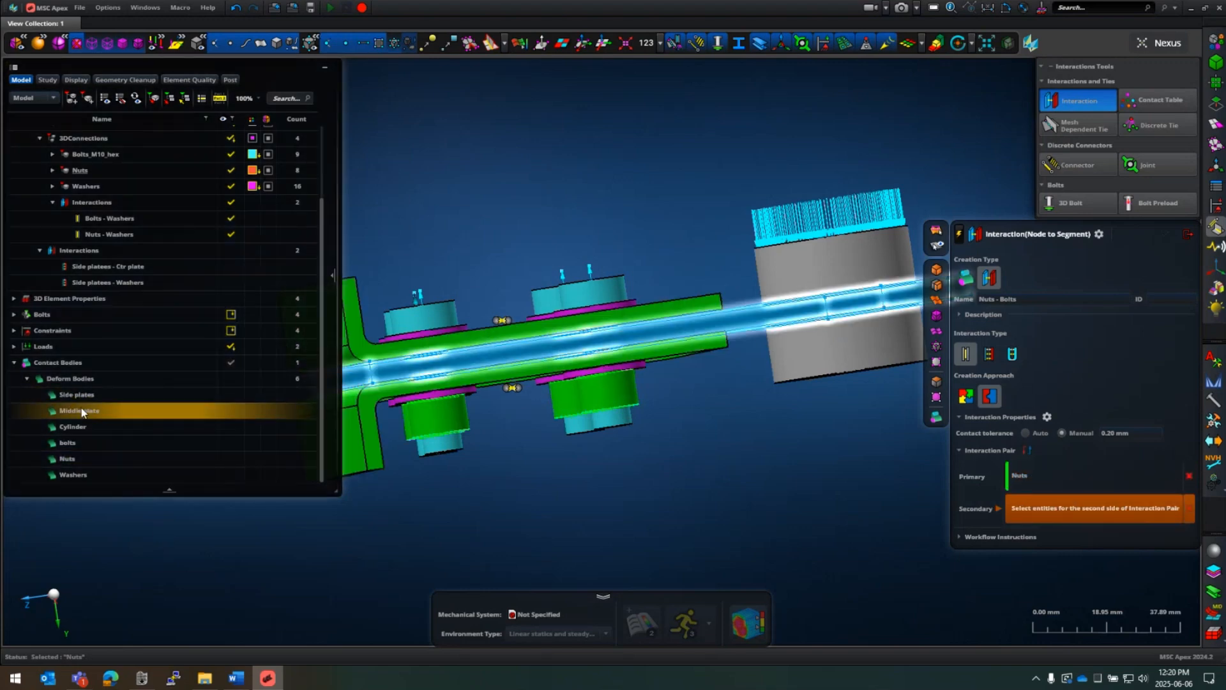
click(67, 443)
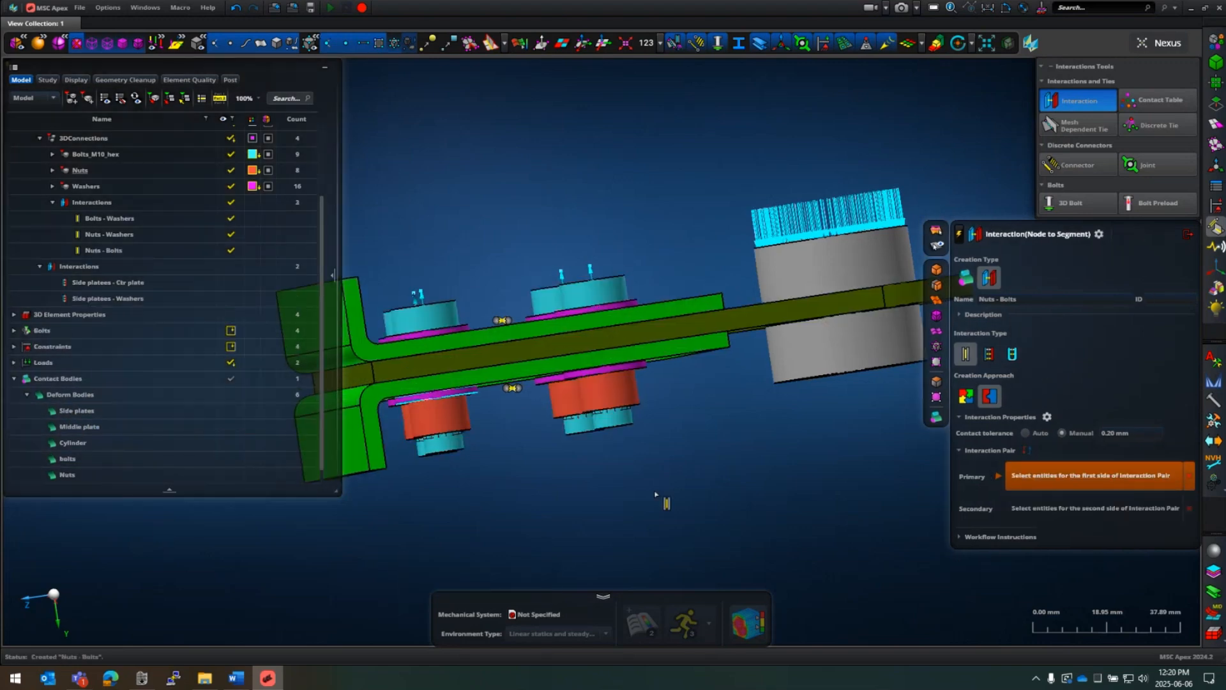
Step: Hide the solids temporarily to inspect the contact surfaces between nuts and bolts, and restore the solid display
click(290, 44)
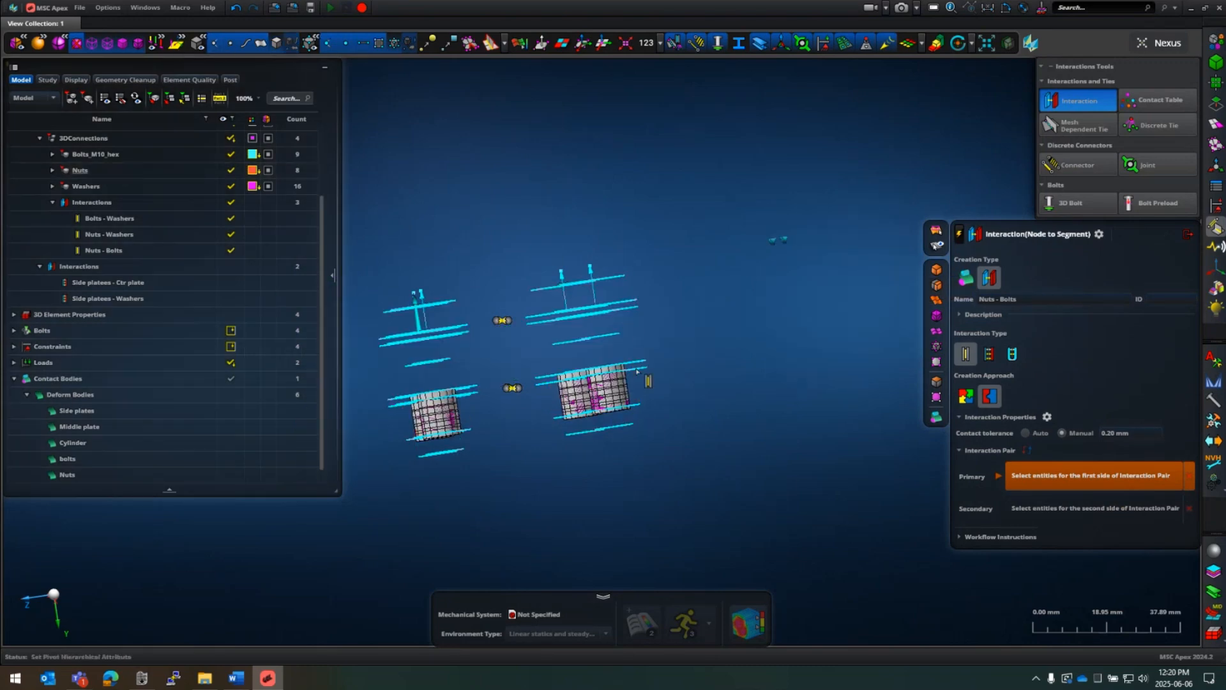
middle_drag(638, 374, 569, 377)
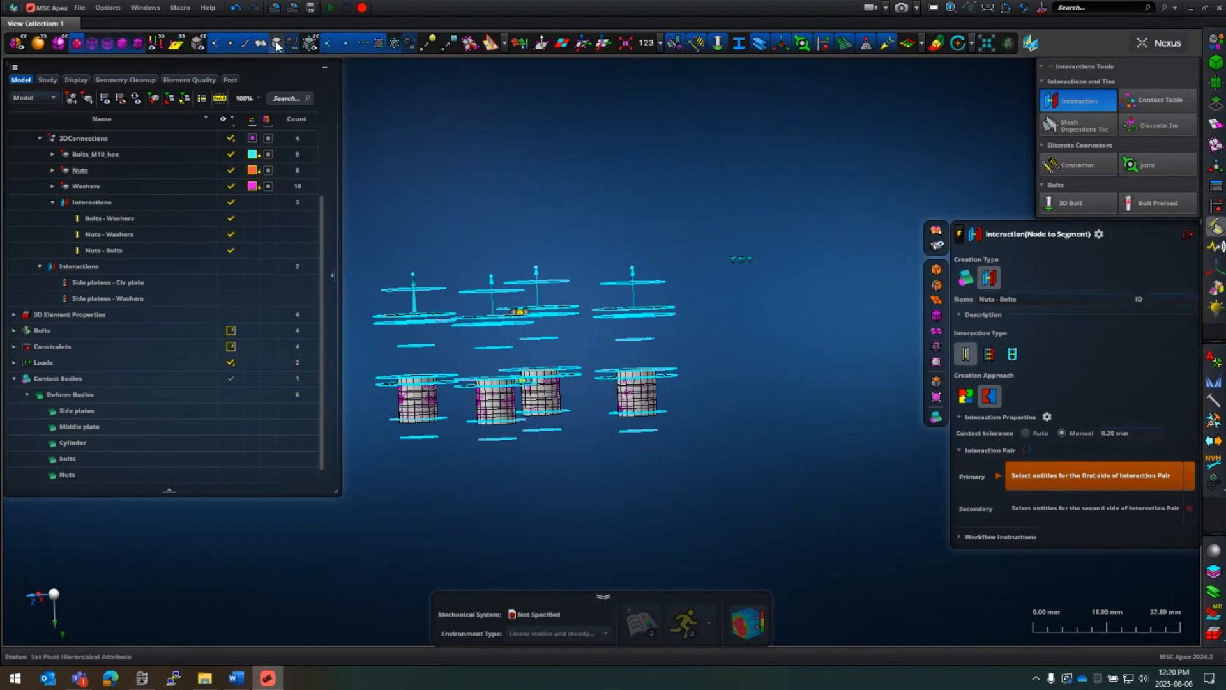
click(289, 42)
Step: Turn on the display of the assembly-level side plate interactions in the model tree
click(173, 222)
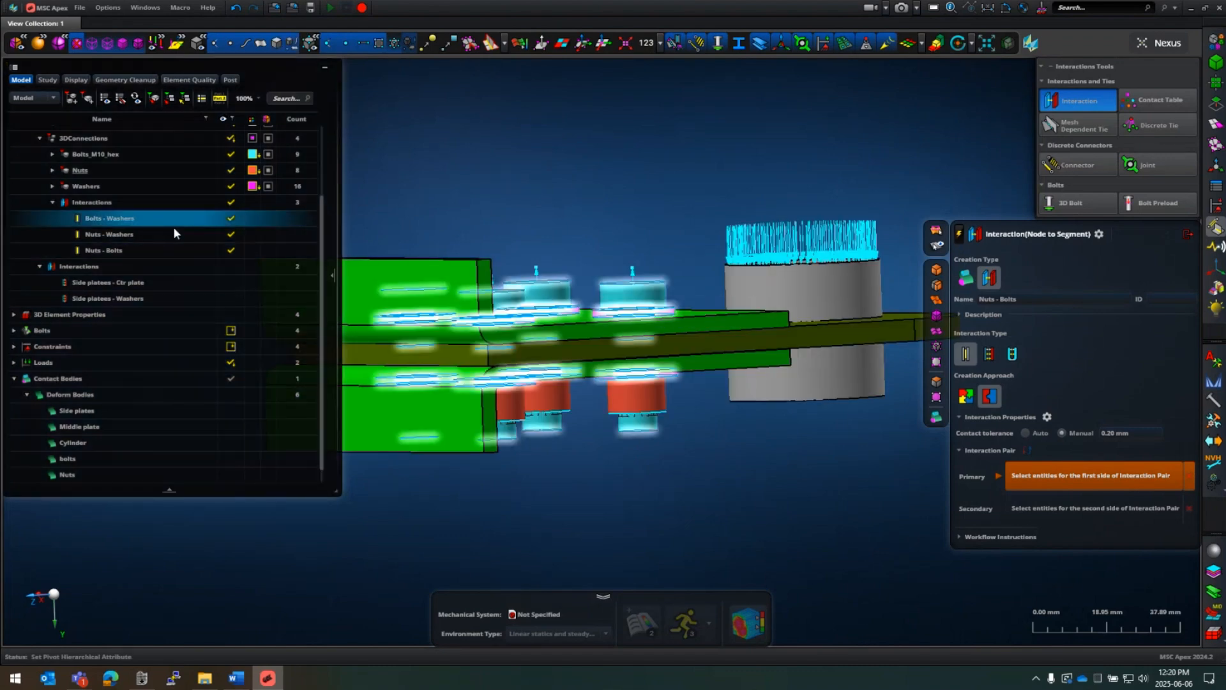
click(241, 281)
click(231, 266)
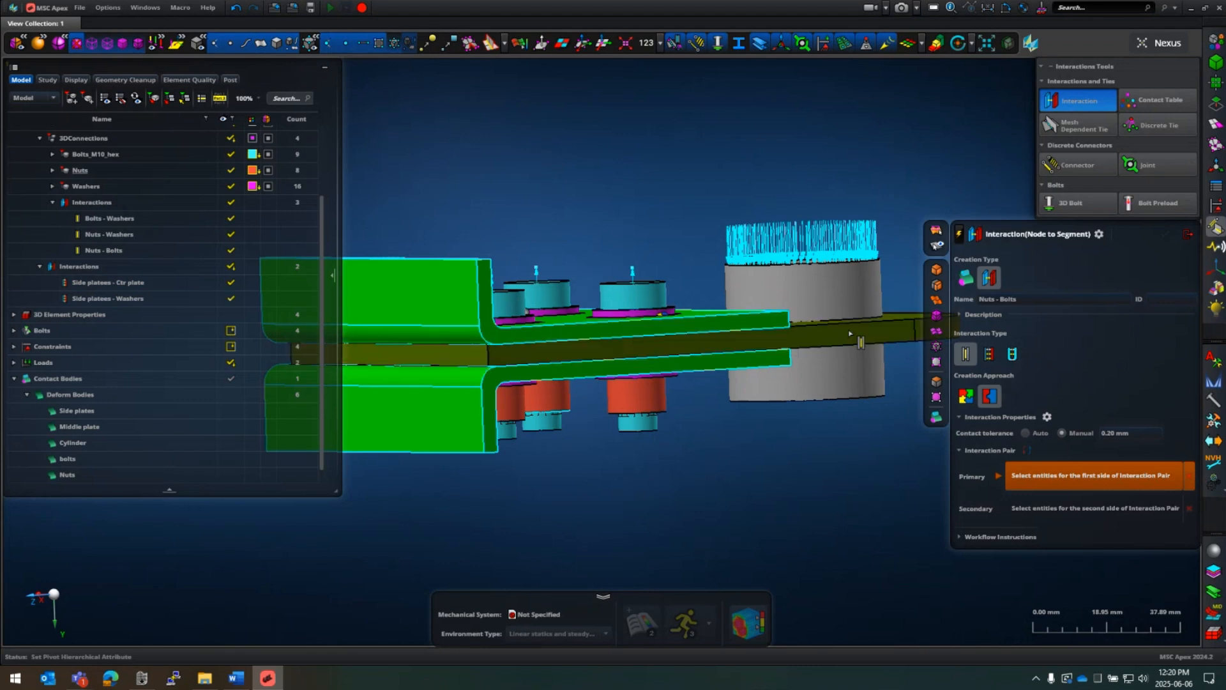
Step: Name the next glue interaction "Cyltinder - Ctr plate"
click(1047, 295)
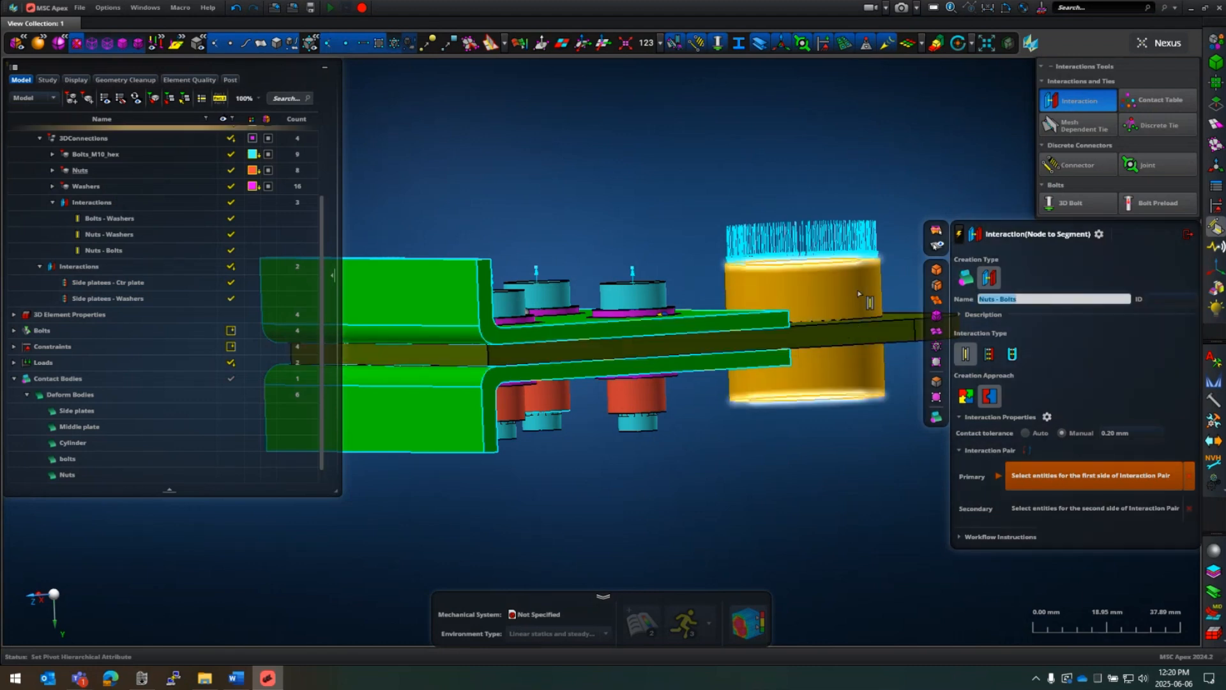
text(Cylinder)
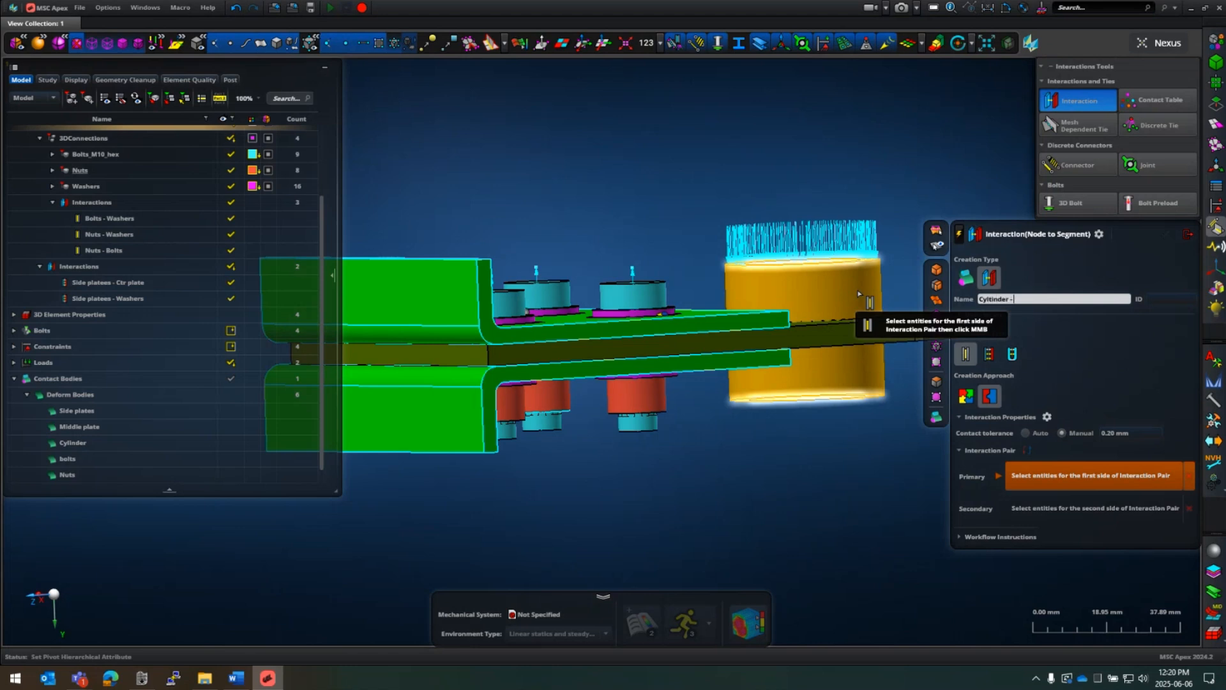
text( - ctr plate)
text(C)
key(Delete)
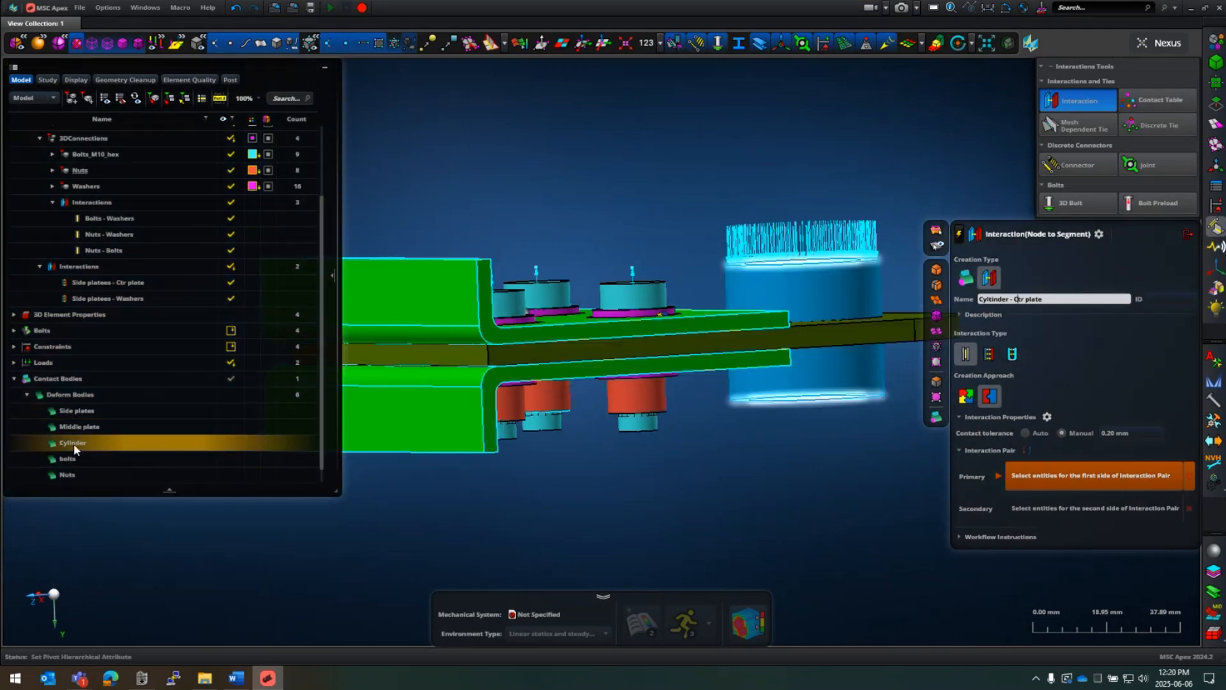
Step: Create the interaction using the Cylinder contact body as primary and the Middle plate as secondary
click(72, 442)
middle_click(299, 565)
scroll(89, 460, down, 1)
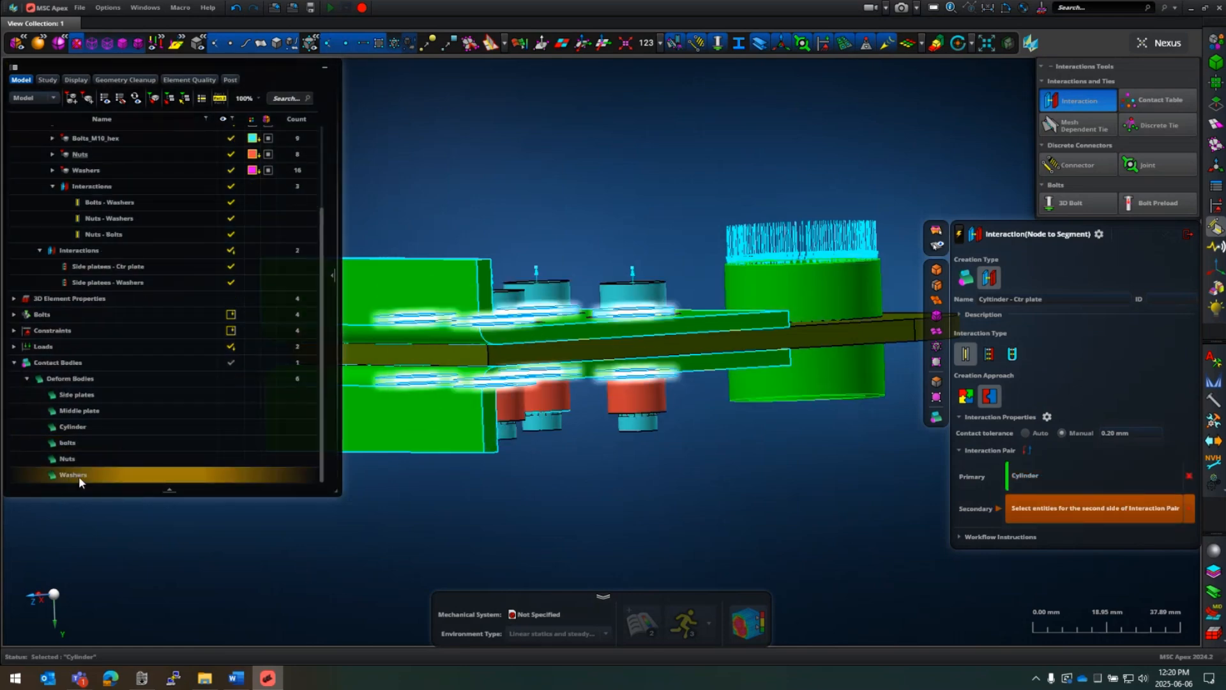
click(88, 412)
middle_click(350, 561)
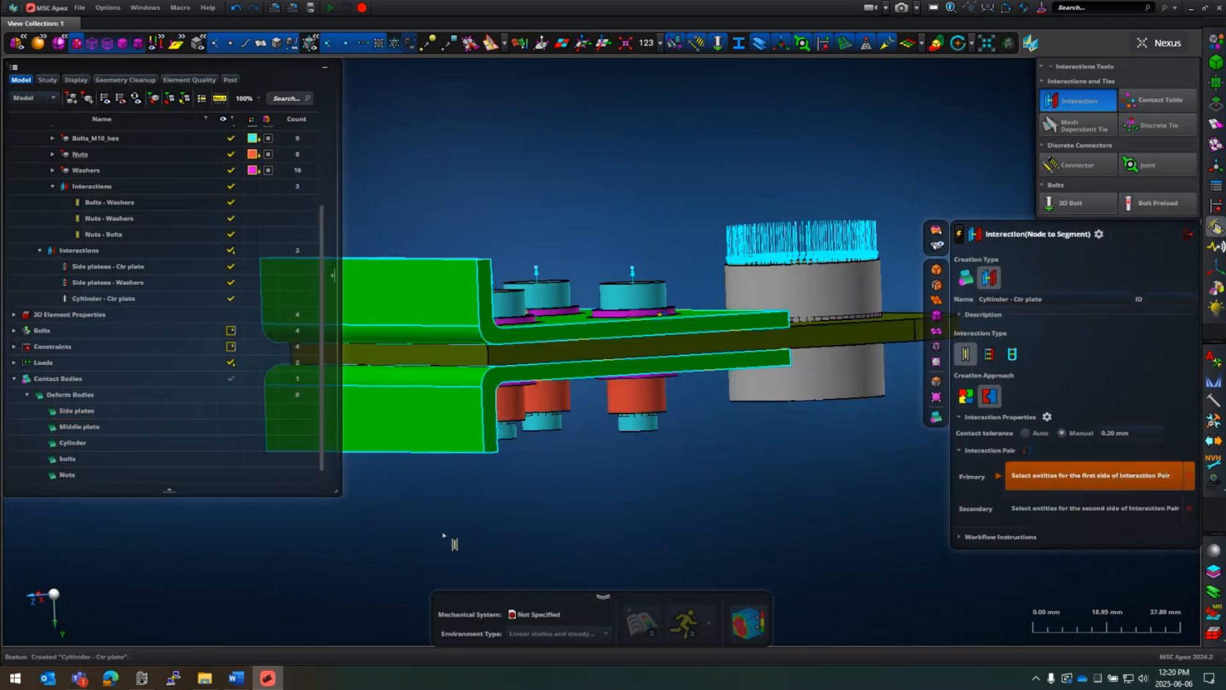
Step: Inspect all contact regions on the assembly with the solids temporarily hidden, and leave the interaction tool
middle_drag(754, 352, 761, 355)
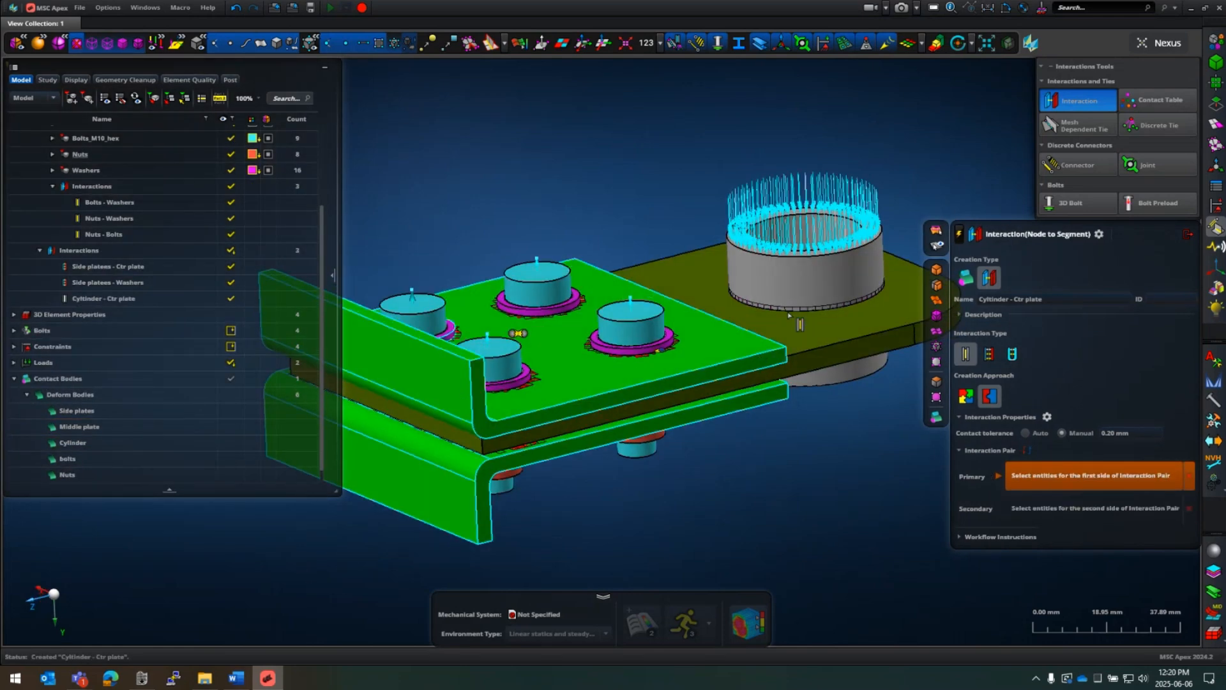
click(282, 43)
mouse_move(688, 430)
middle_down()
mouse_move(692, 413)
mouse_move(697, 423)
middle_up()
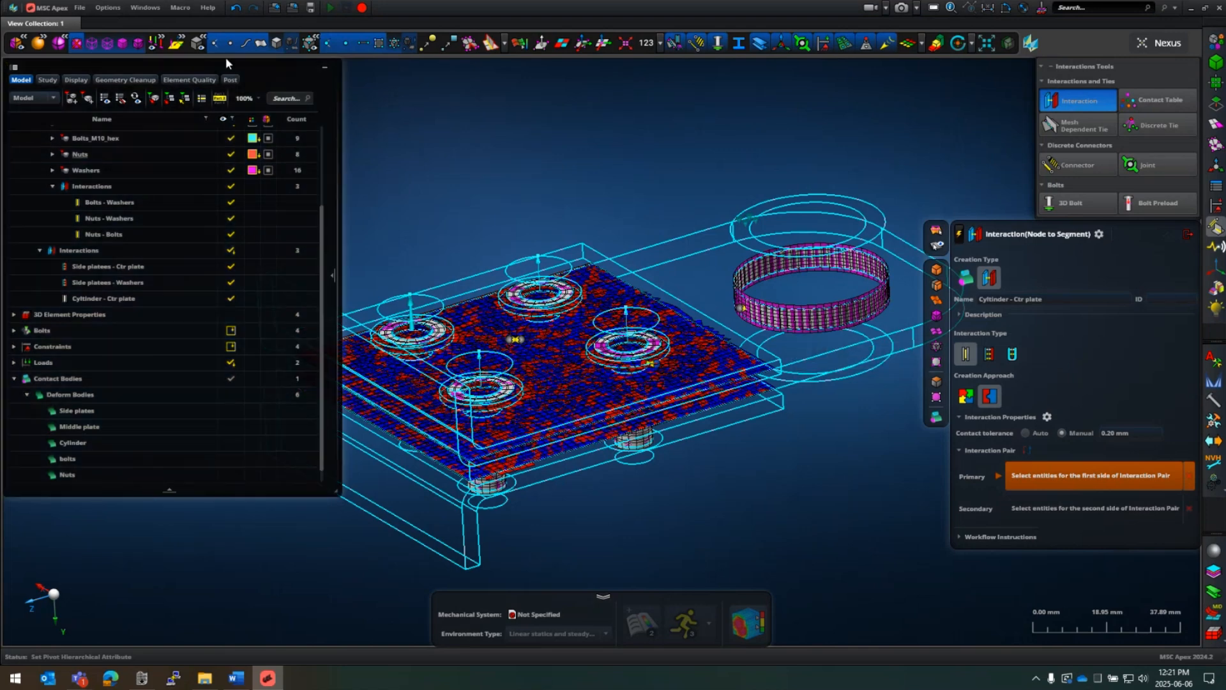
click(275, 43)
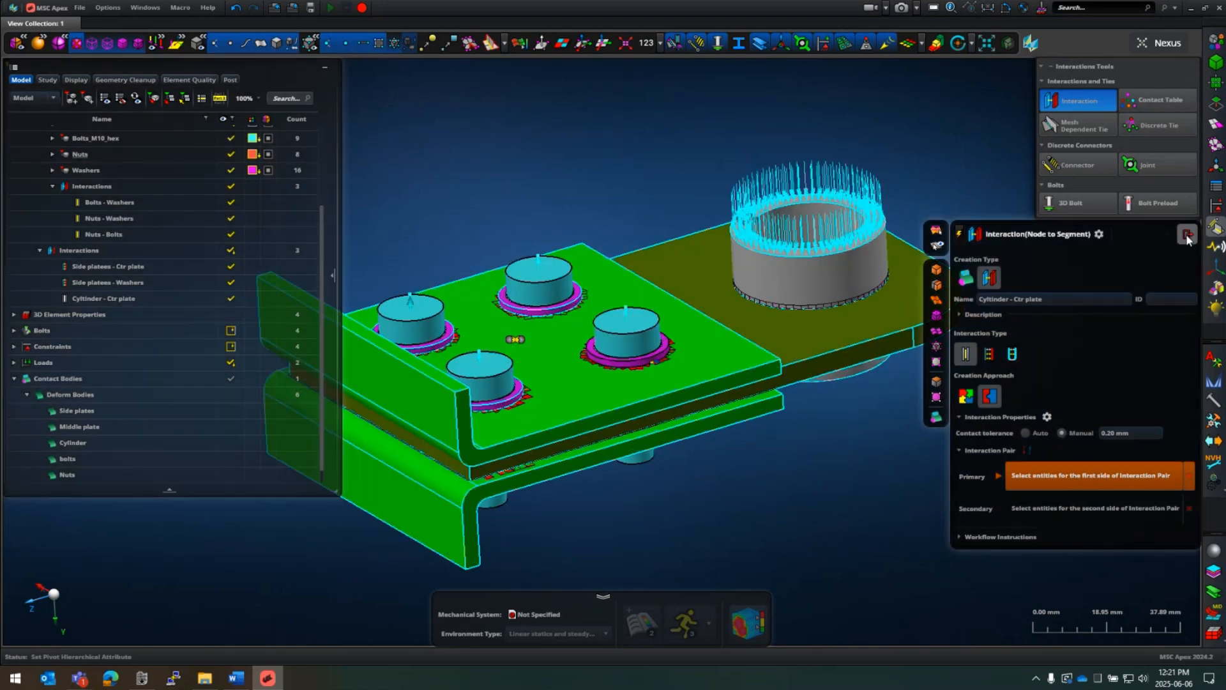
click(1187, 236)
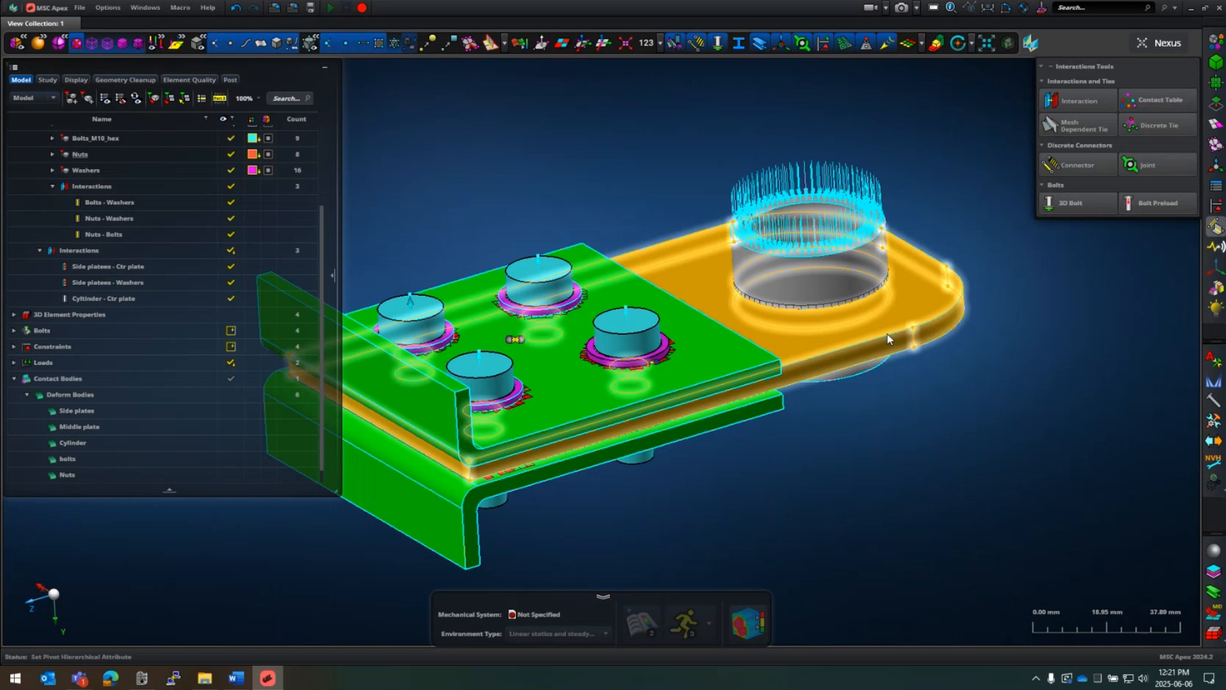
Step: Start a new contact table and activate all of the listed interactions in it
click(1171, 106)
click(972, 395)
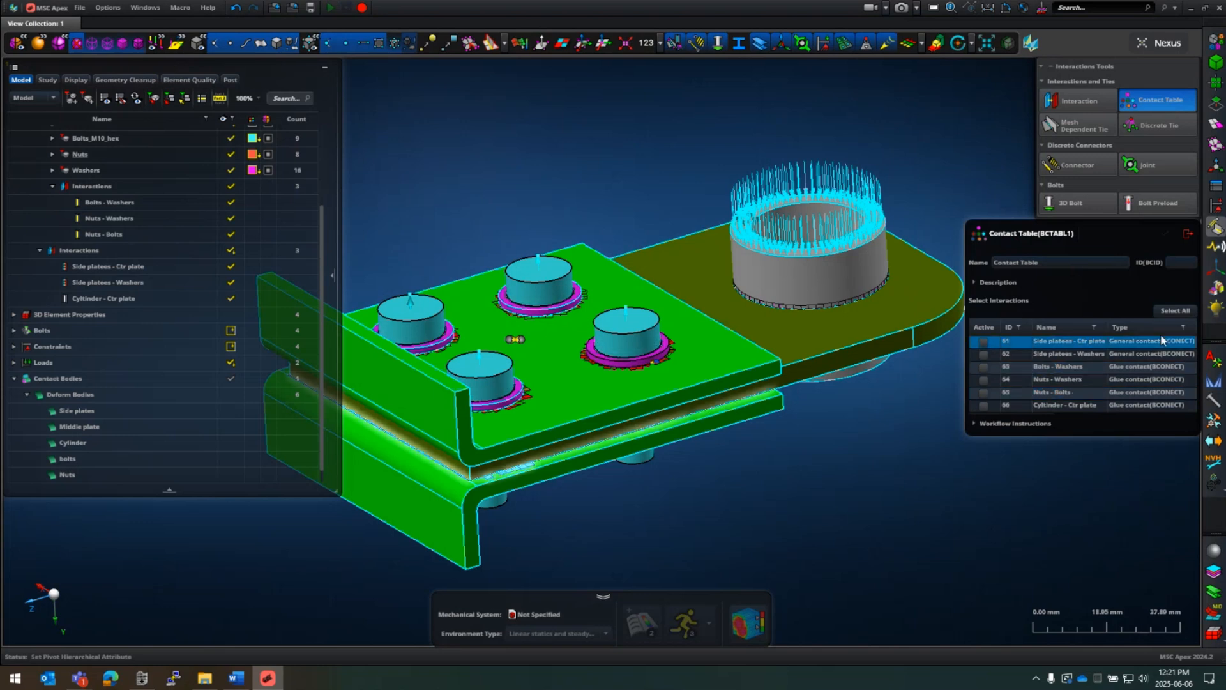
click(1179, 310)
click(1093, 405)
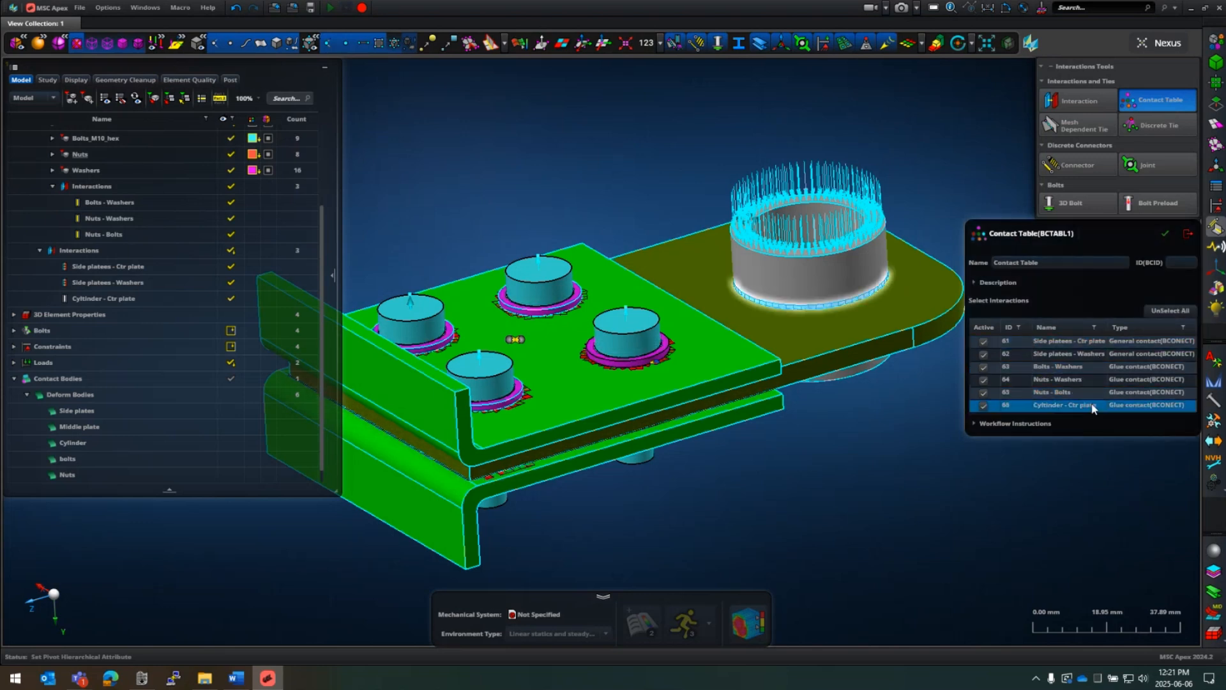
click(807, 454)
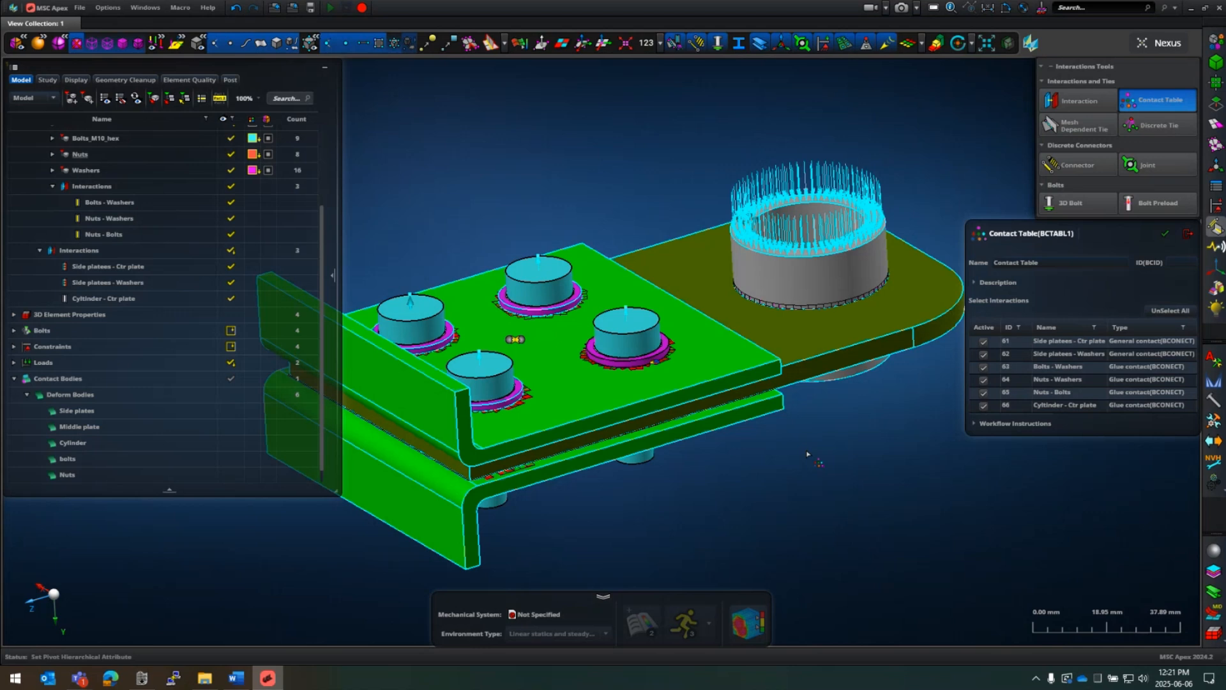
Step: Create the contact table with the name "Contact Table - 1" and ID 1
click(1060, 263)
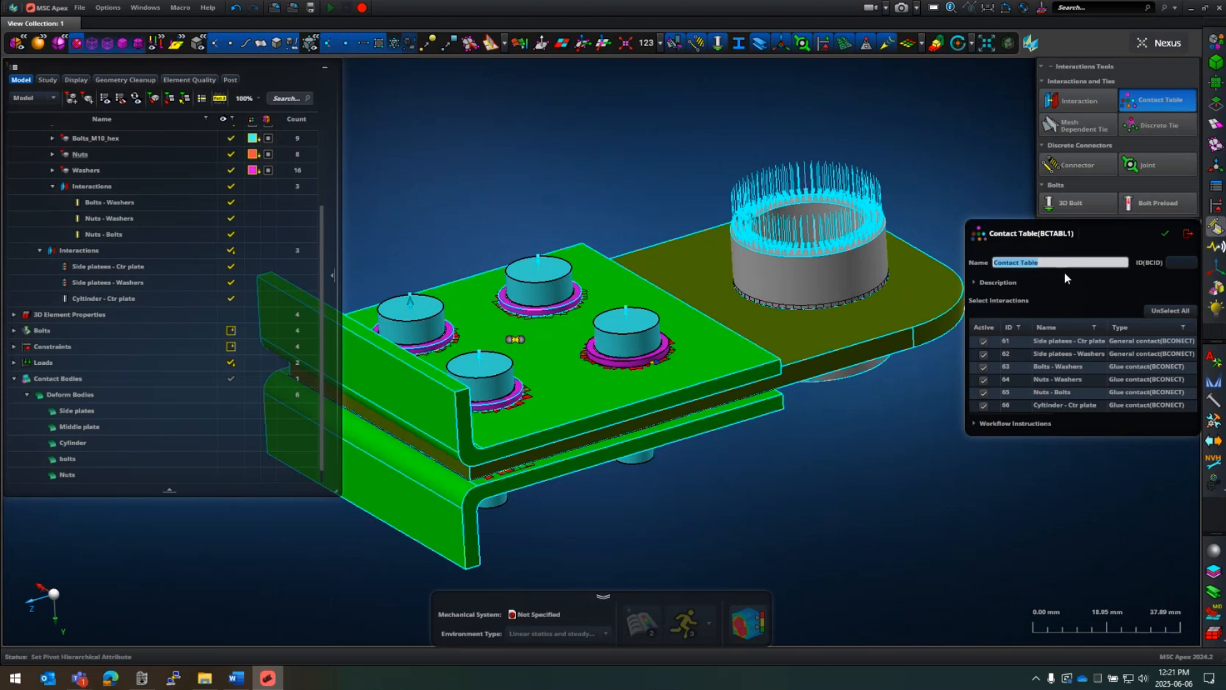
key(Right)
click(1172, 262)
text(1)
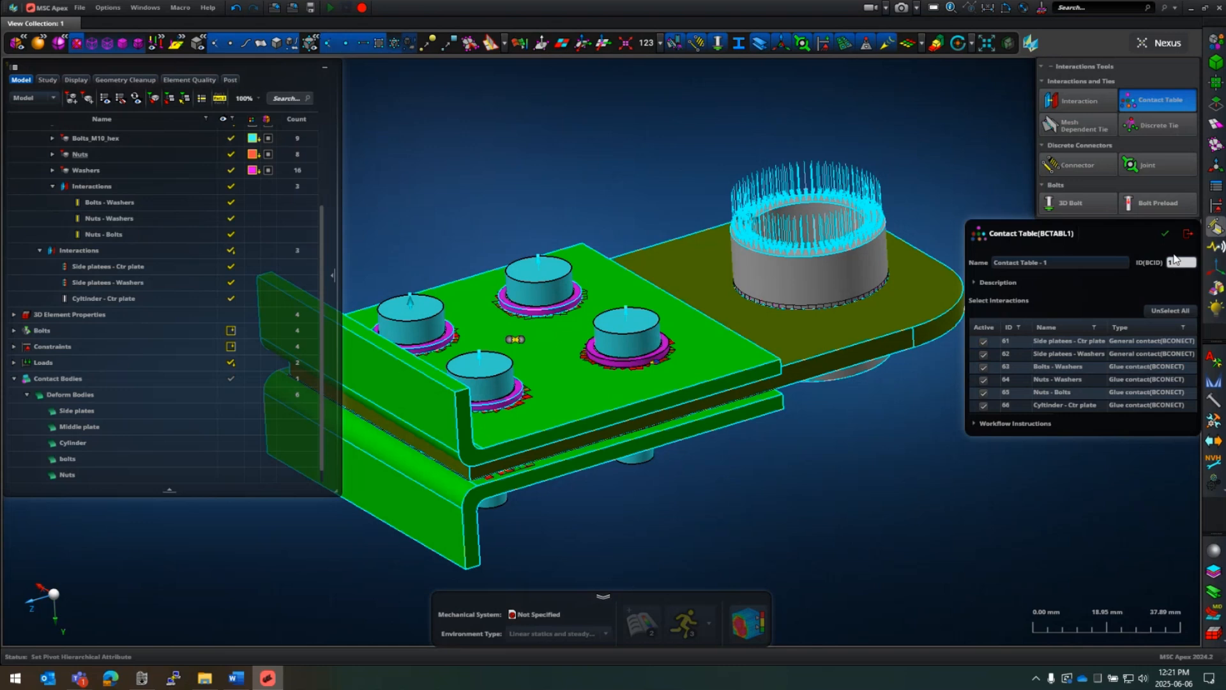
click(1008, 409)
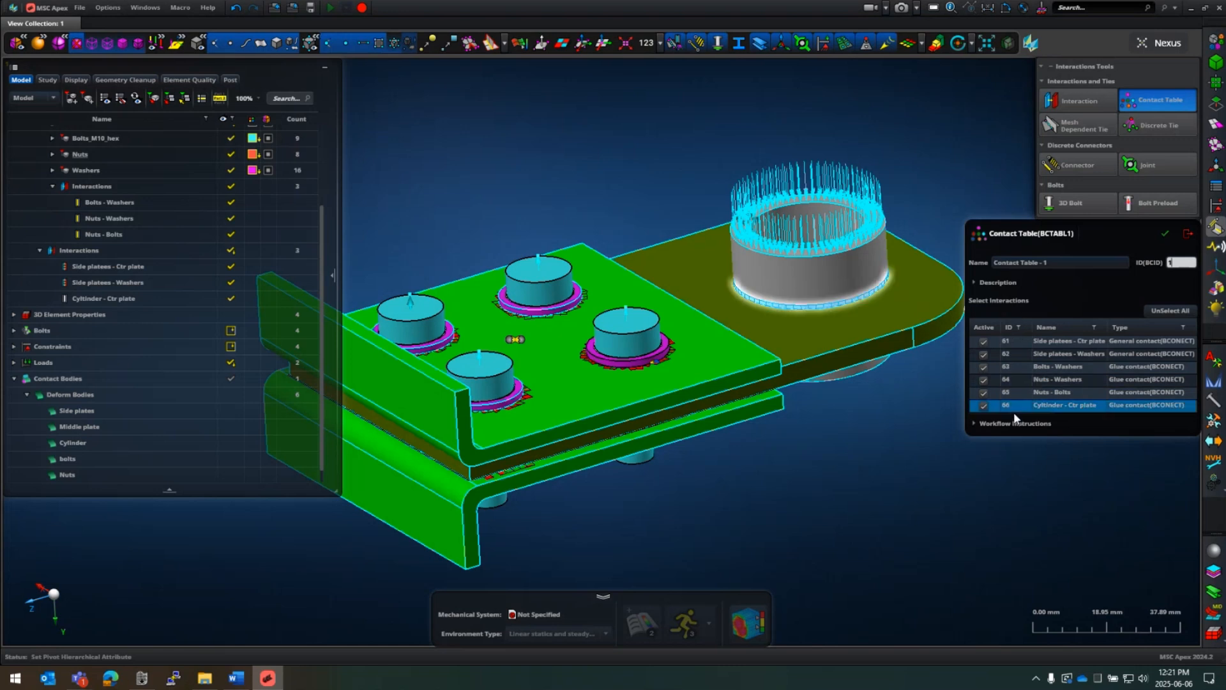
click(1165, 234)
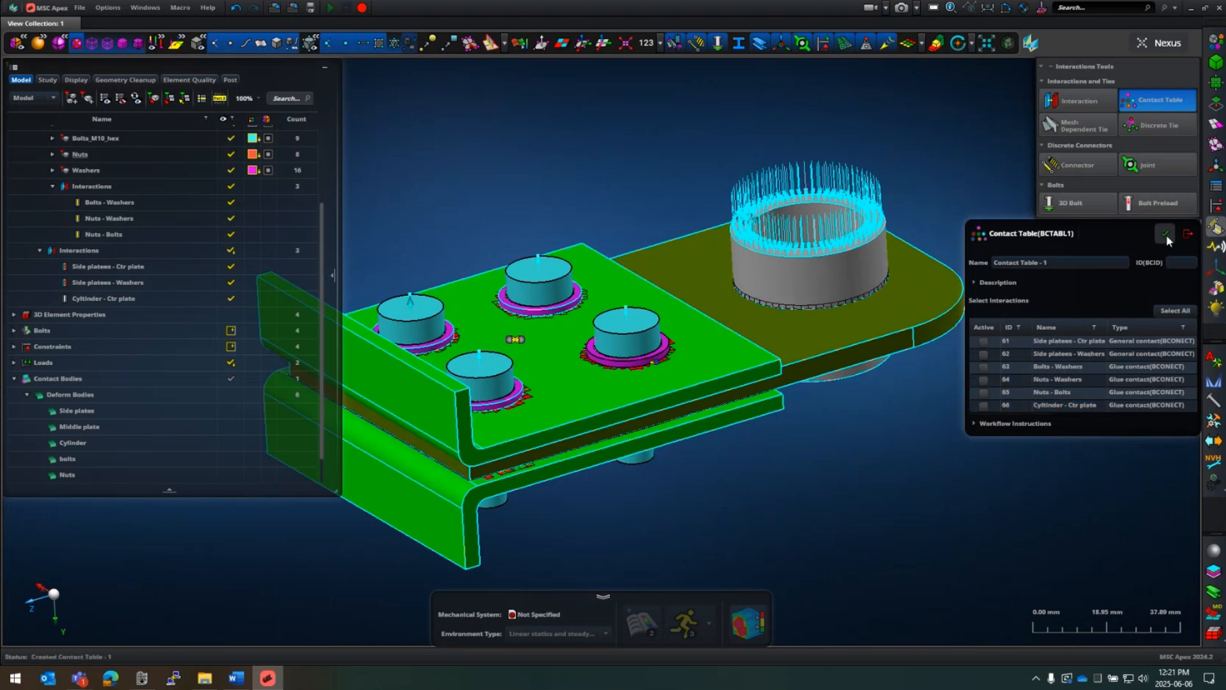
Step: Create a second contact table named "Contact Table - 0" with ID 0 and all interactions active, and leave the tool
click(1088, 260)
click(1082, 267)
key(BackSpace)
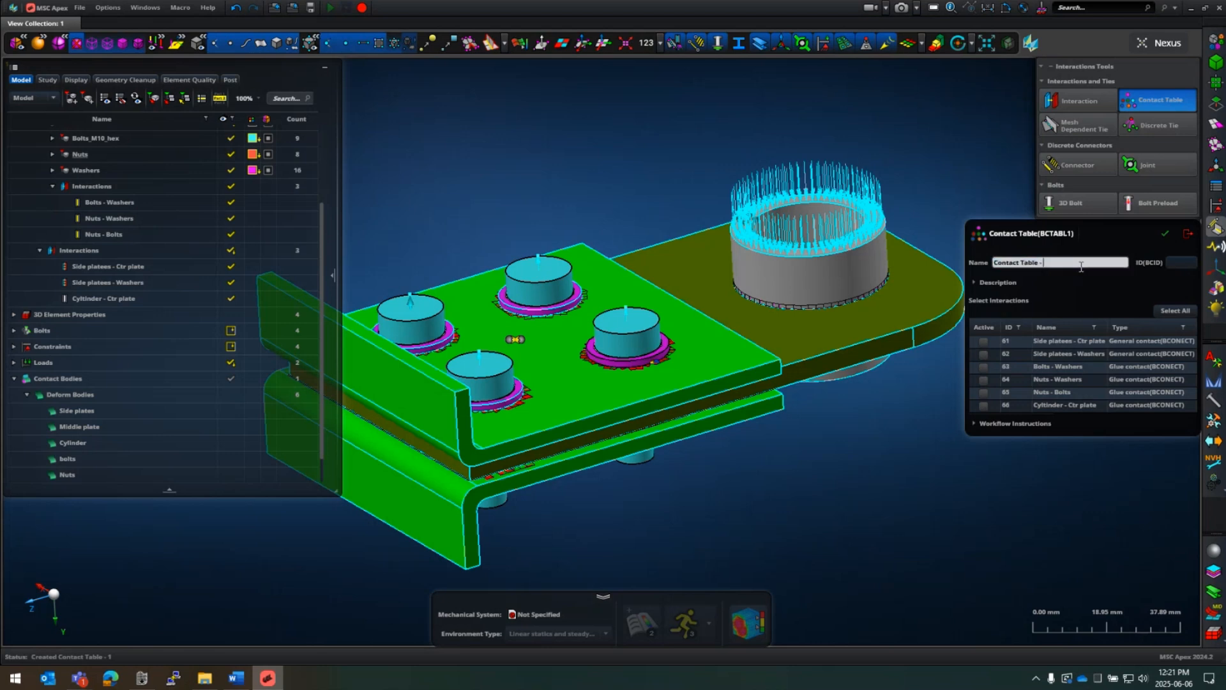
text(0)
click(1190, 262)
text(0)
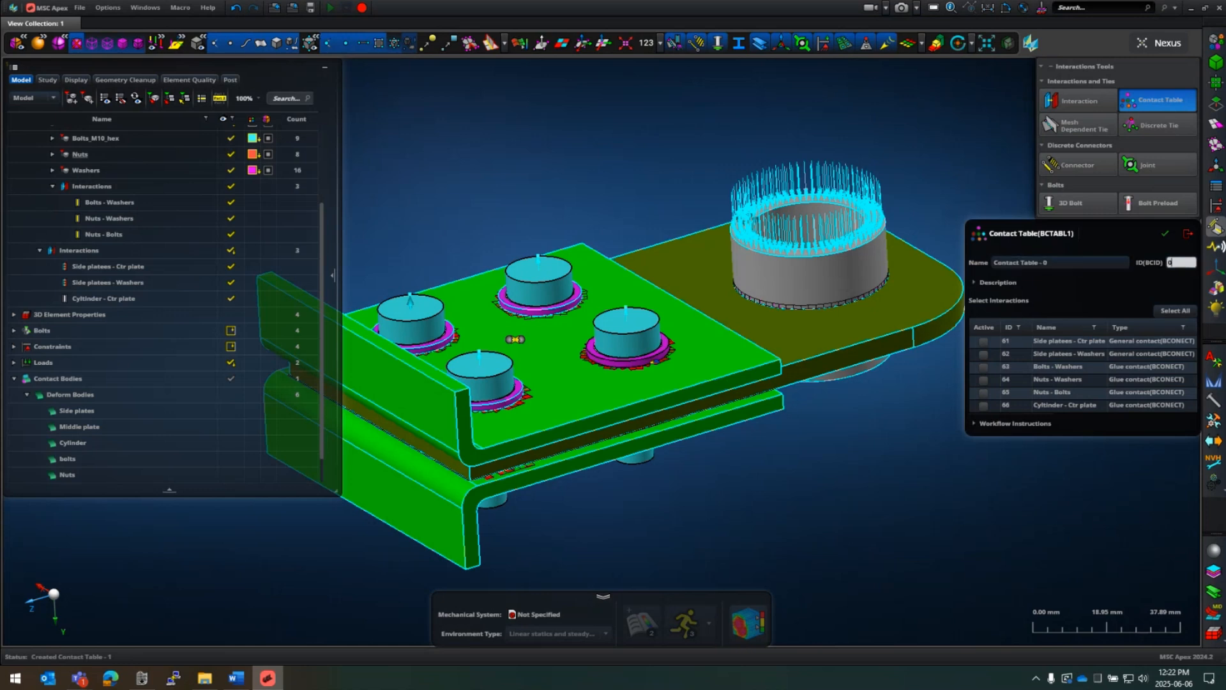
click(1176, 312)
click(1168, 234)
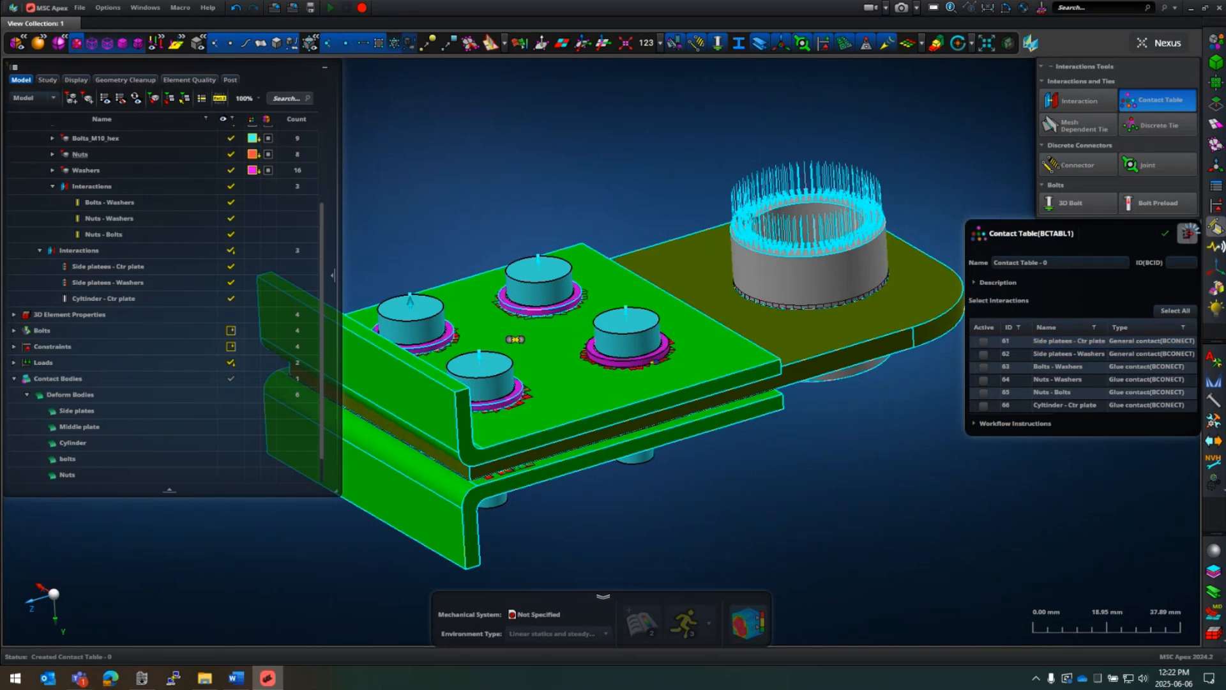
click(1188, 235)
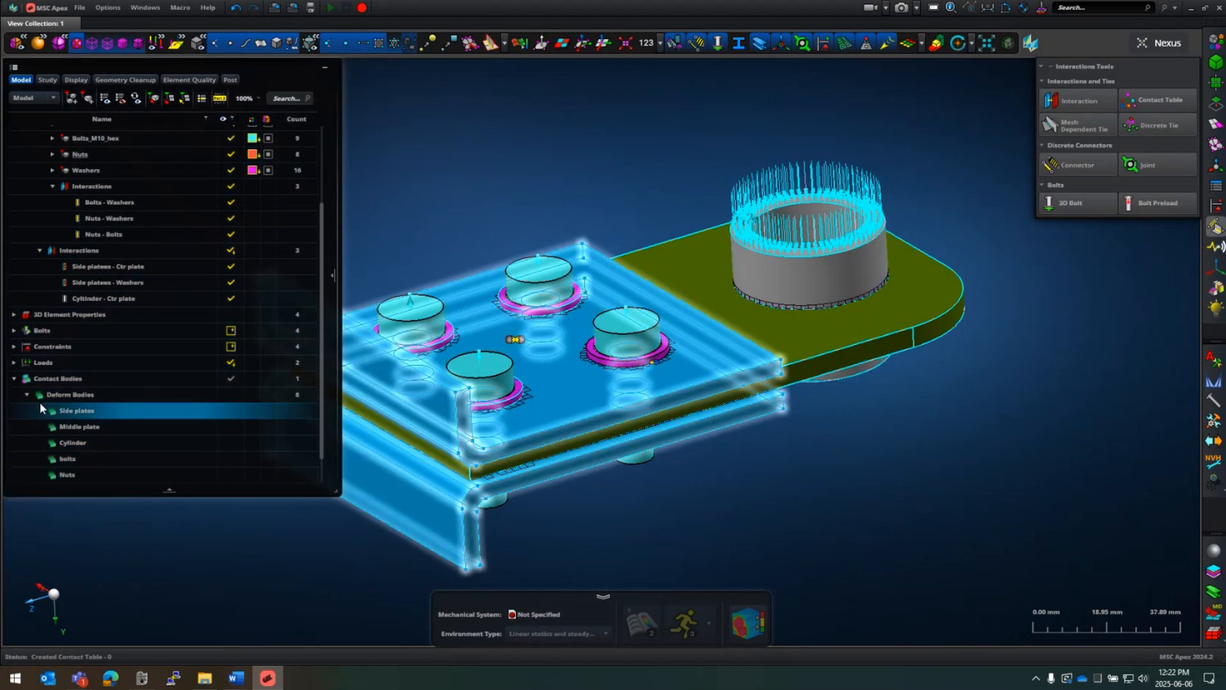
Step: Review the definitions of Contact Table - 1 and Contact Table - 0 from the model tree and close them
click(24, 394)
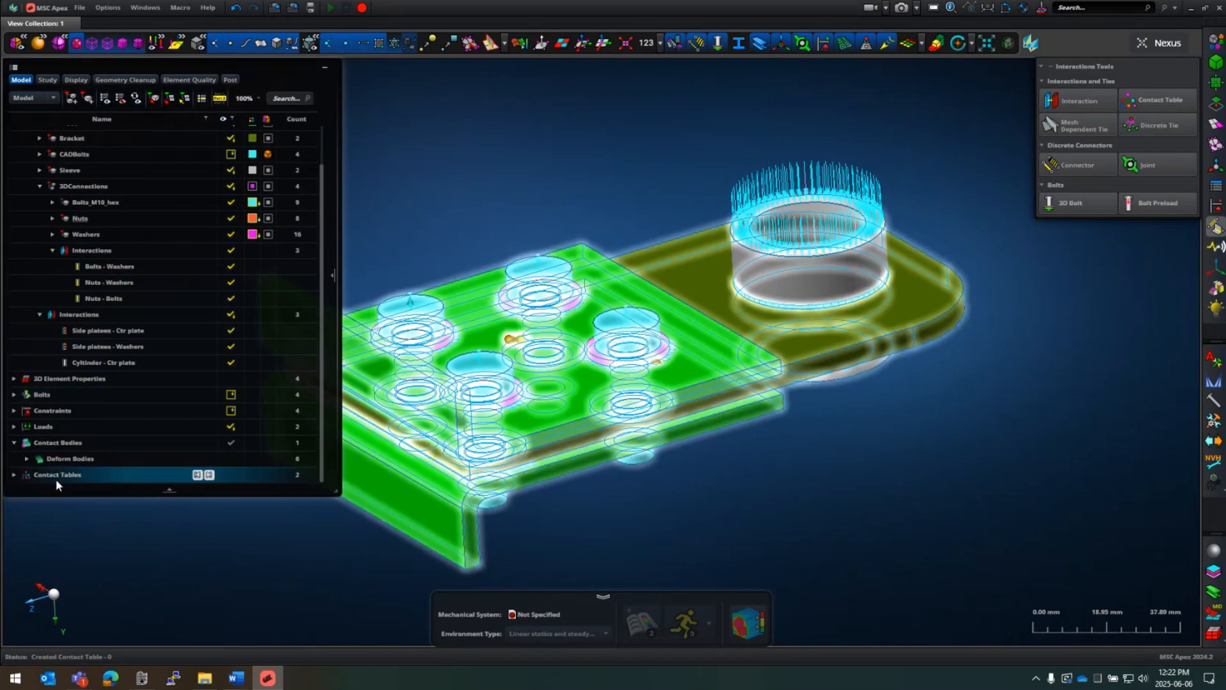
click(14, 475)
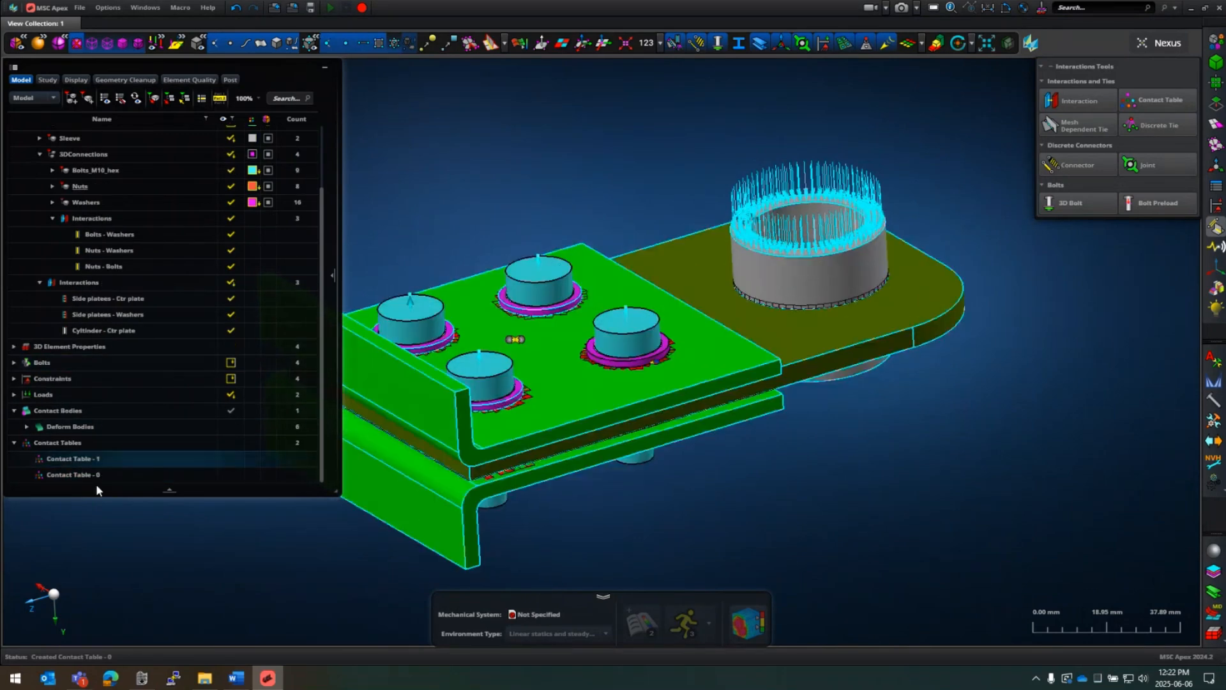
double_click(98, 459)
double_click(79, 476)
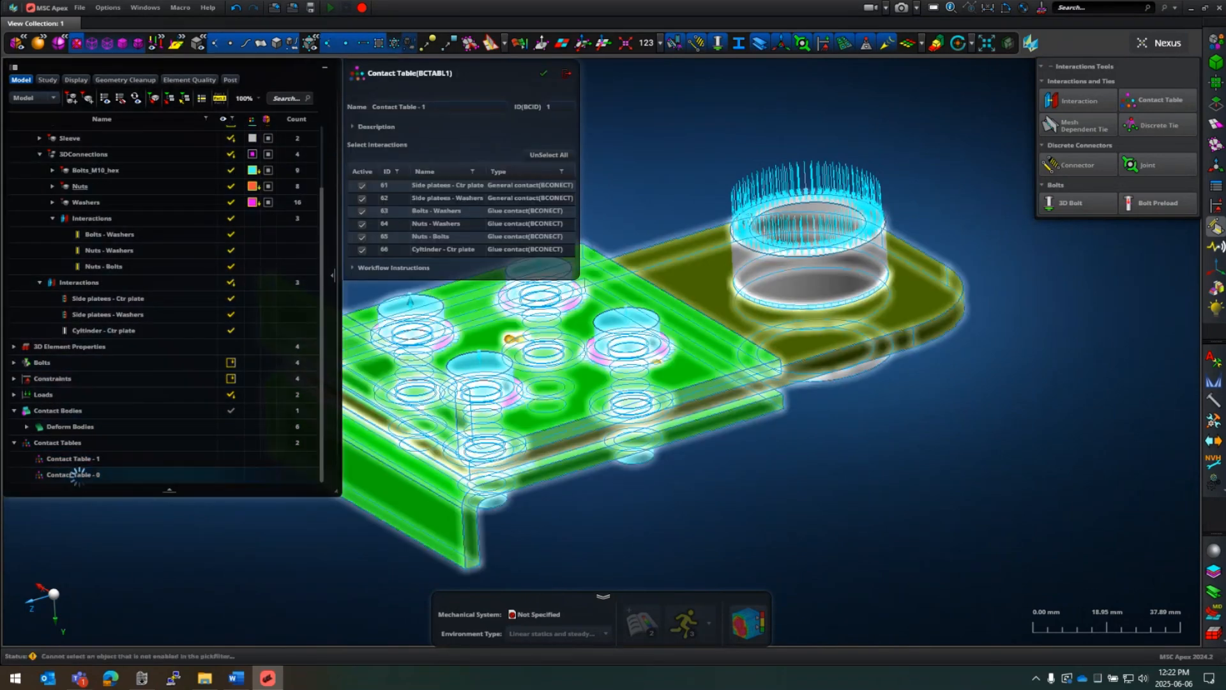
click(553, 155)
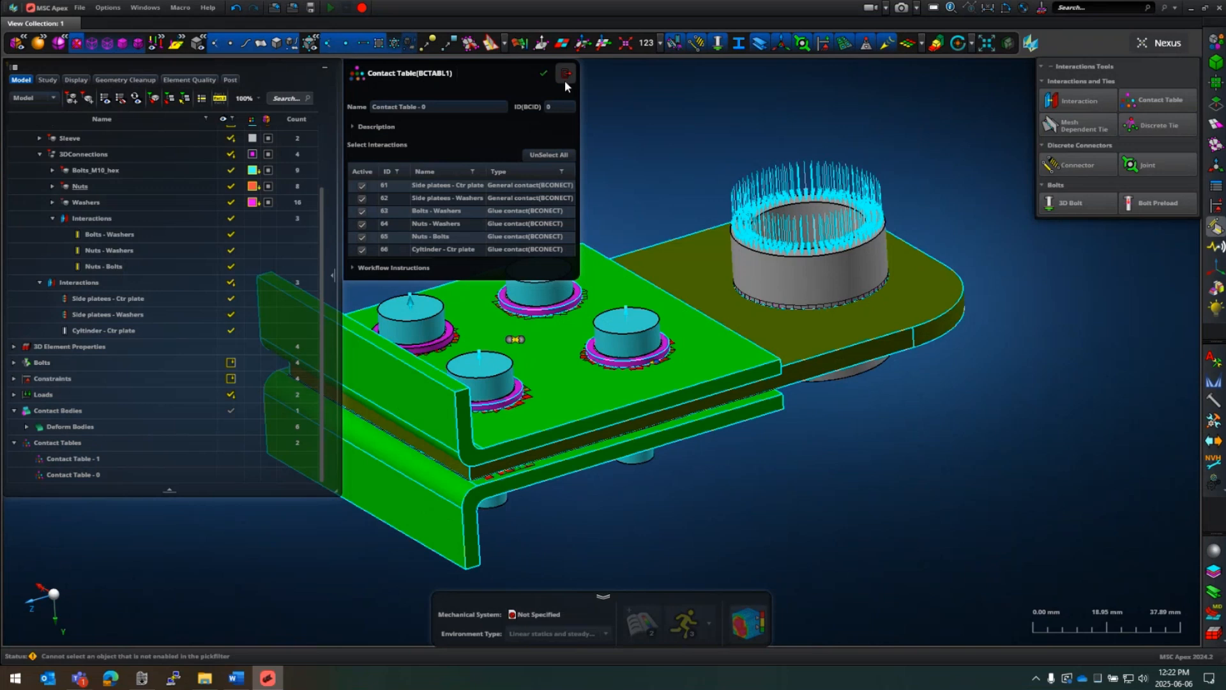
click(564, 78)
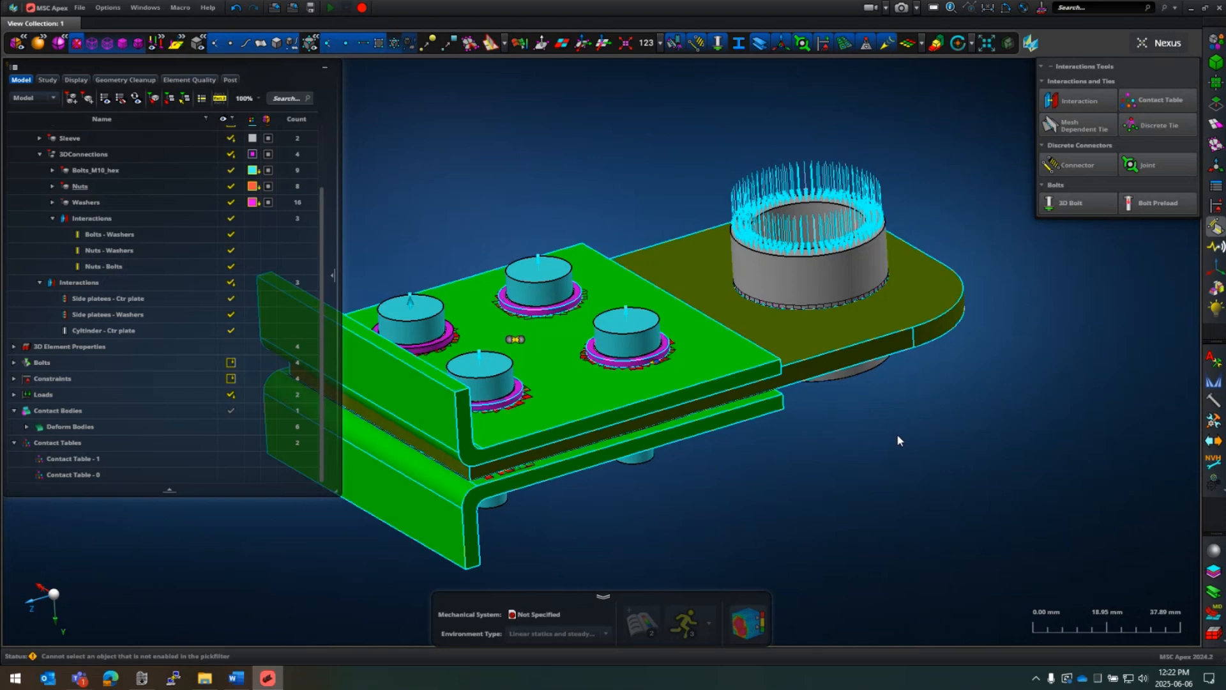
scroll(919, 409, down, 3)
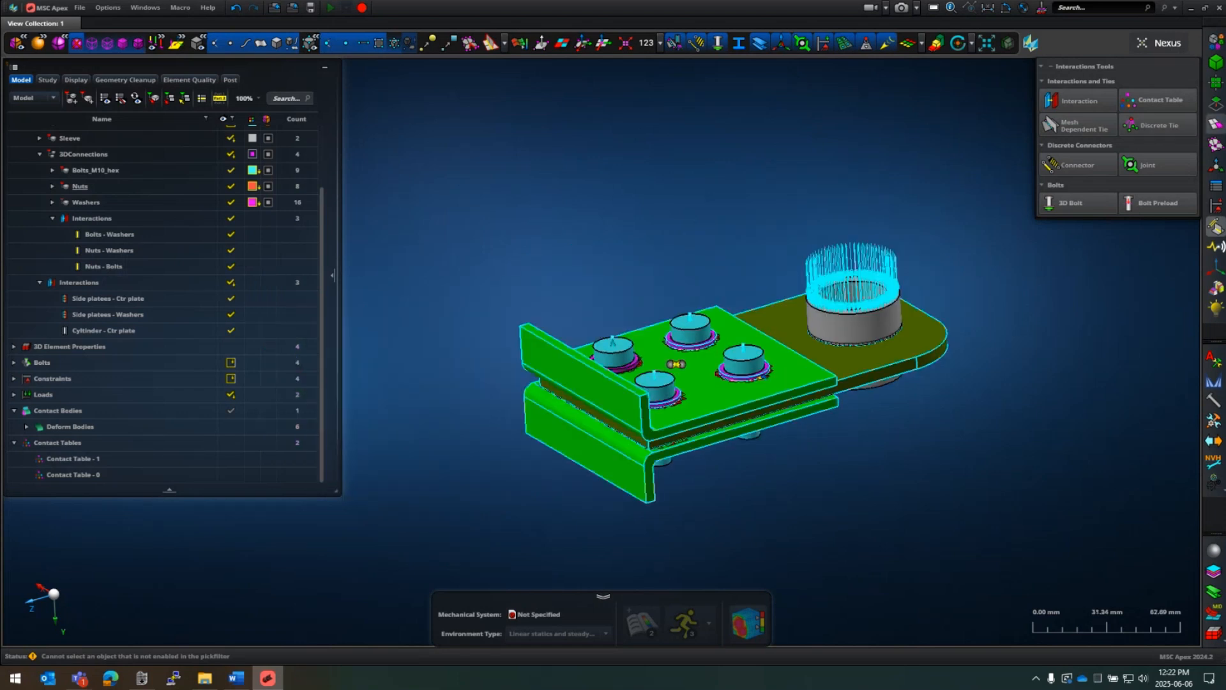
Step: Create a study scenario of type Nonlinear Static and Implicit Transient Analysis (SOL 400) with one nonlinear static load case
click(283, 174)
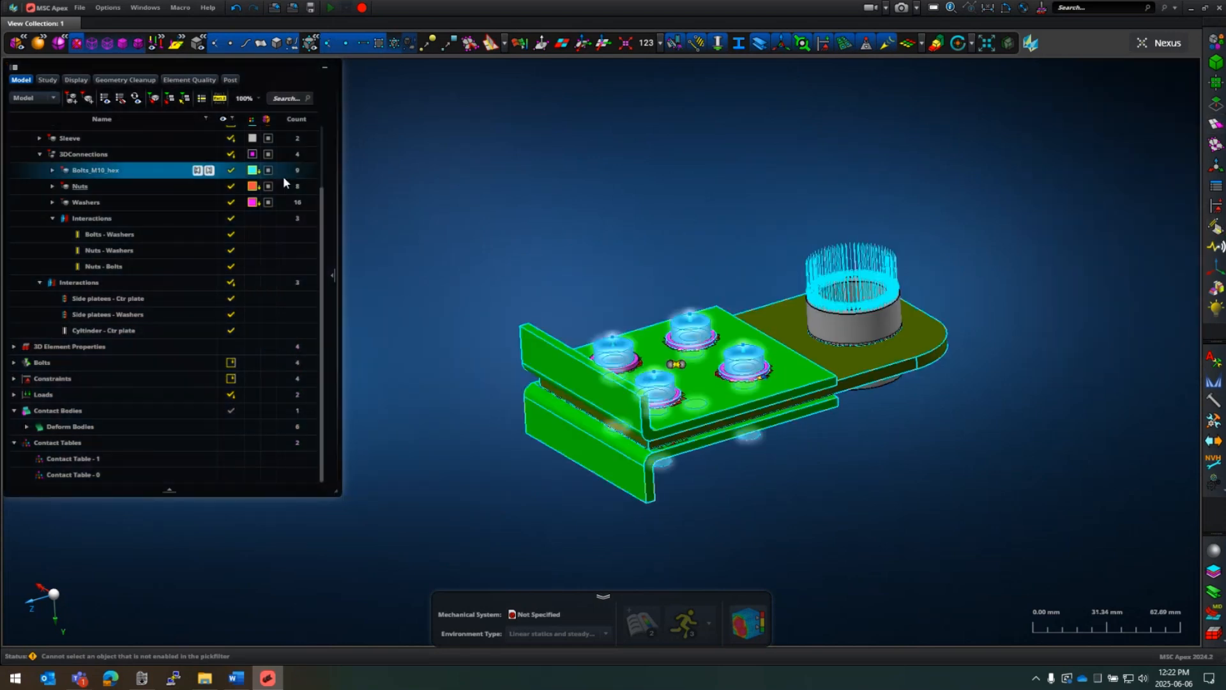
click(47, 82)
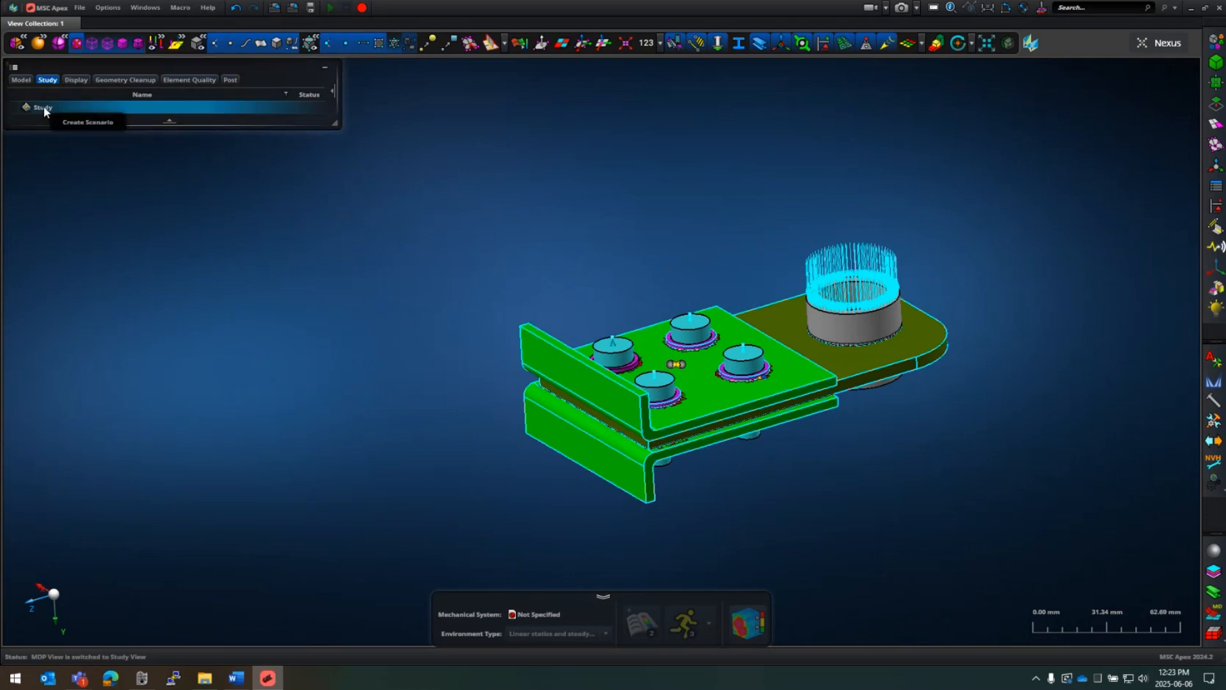
click(86, 121)
click(485, 140)
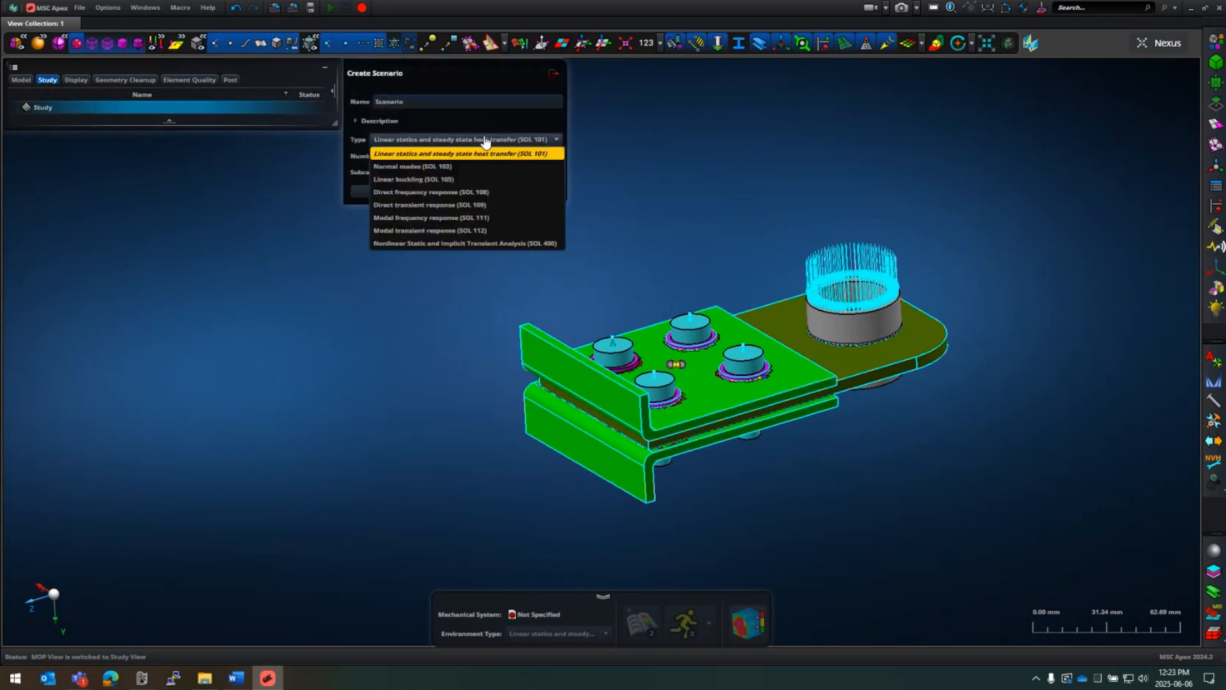
click(519, 246)
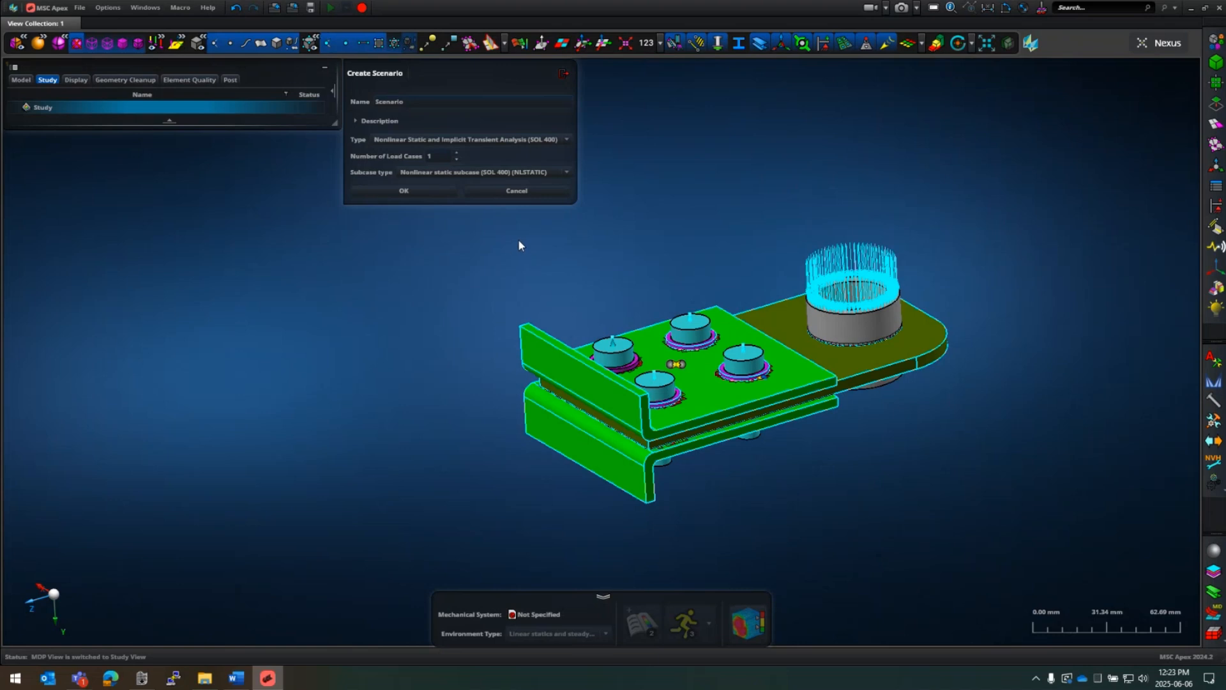
click(419, 191)
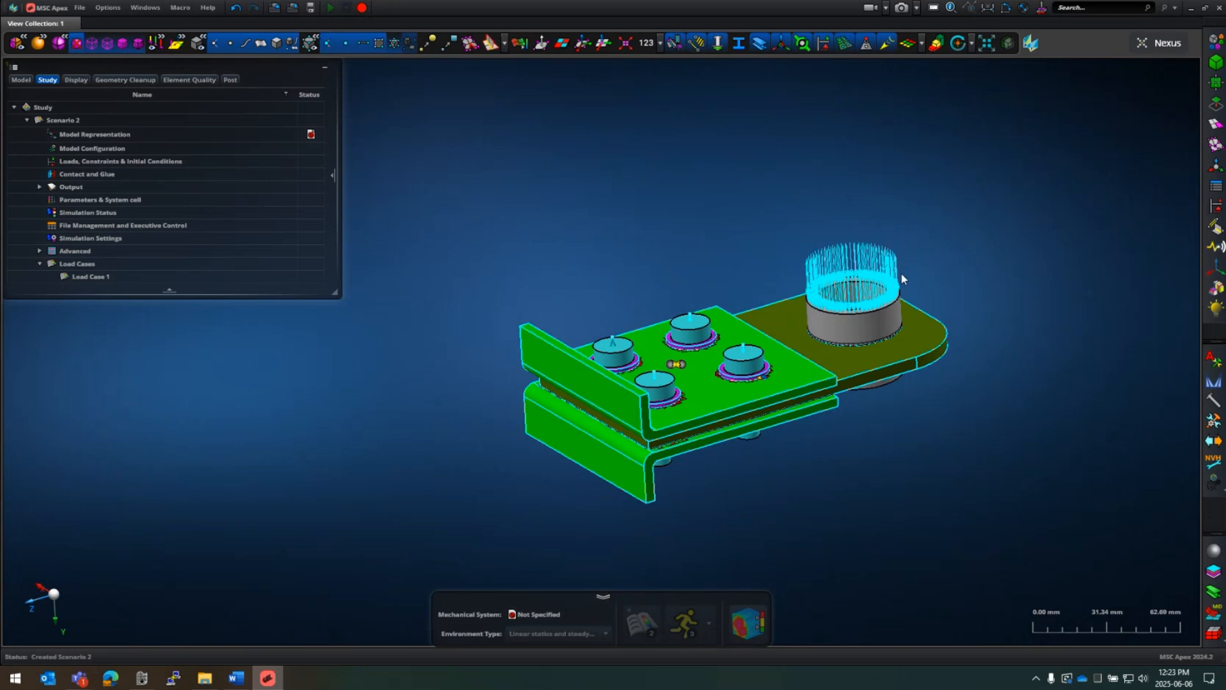
Step: Add two nonlinear static steps (NLSTATIC) to Load Case 1
click(285, 267)
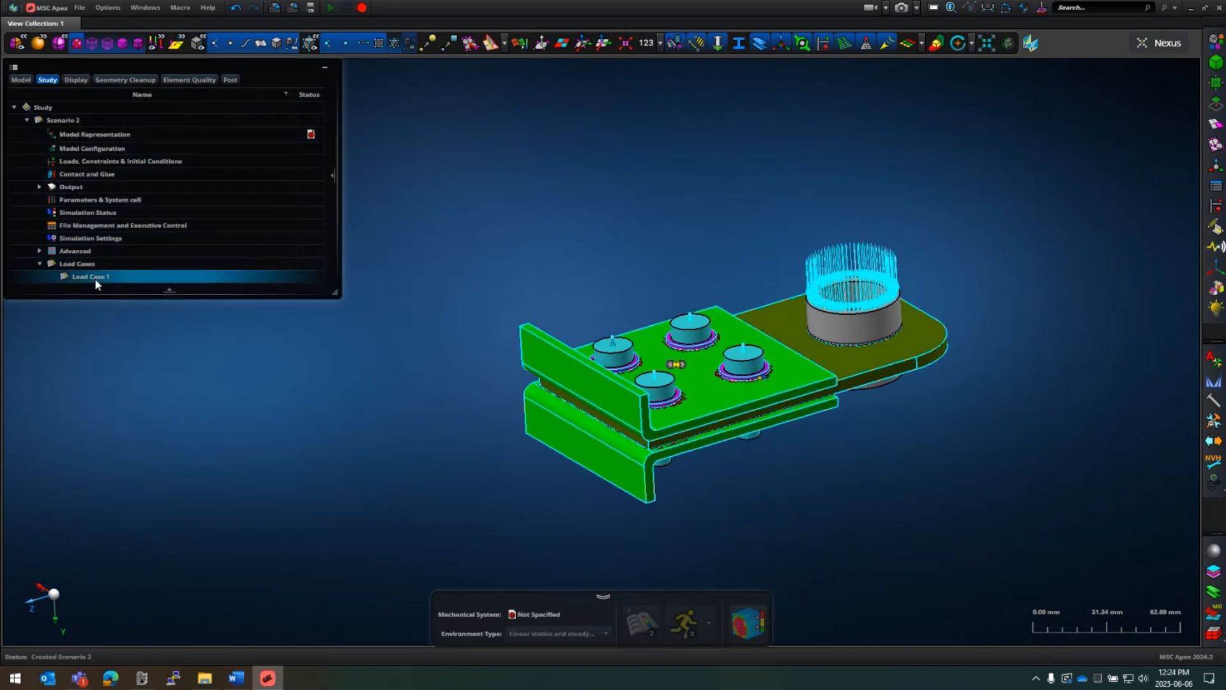
right_click(95, 278)
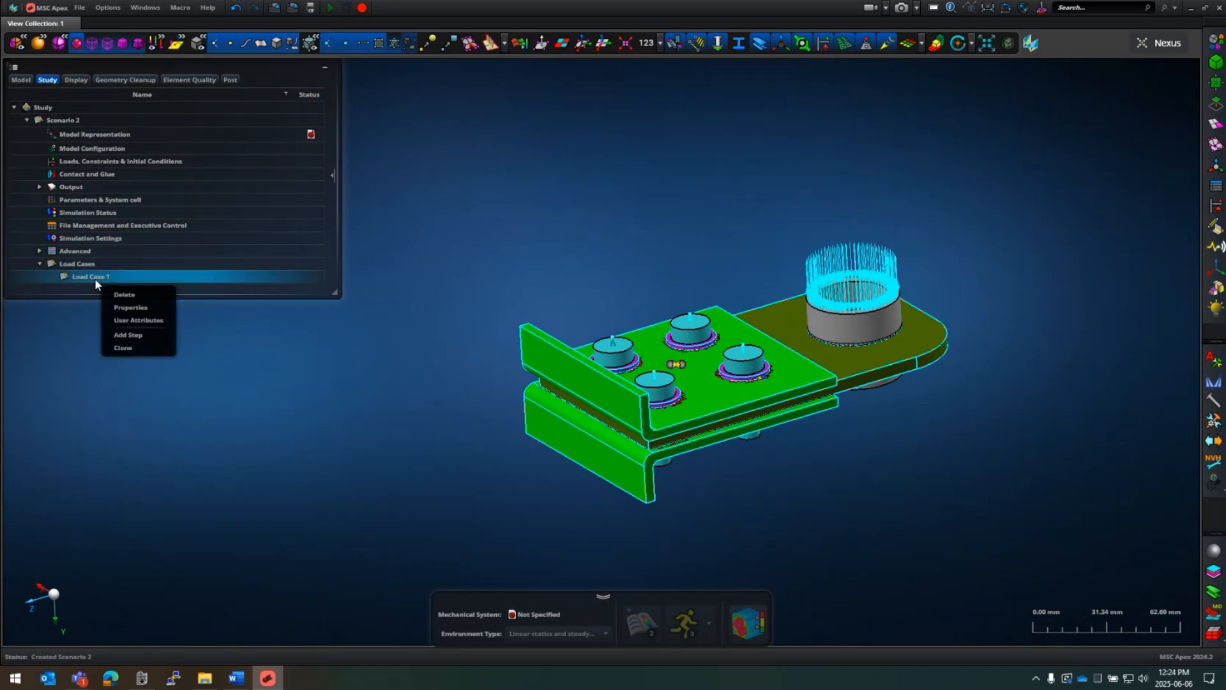
click(131, 335)
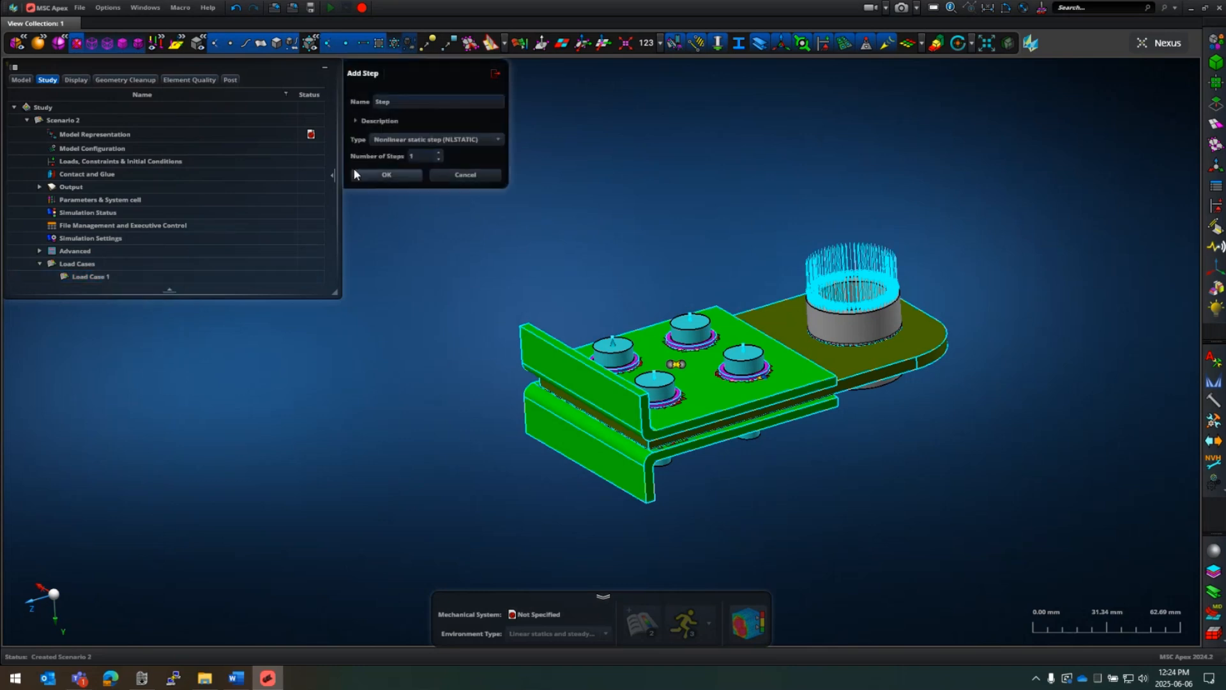
click(395, 175)
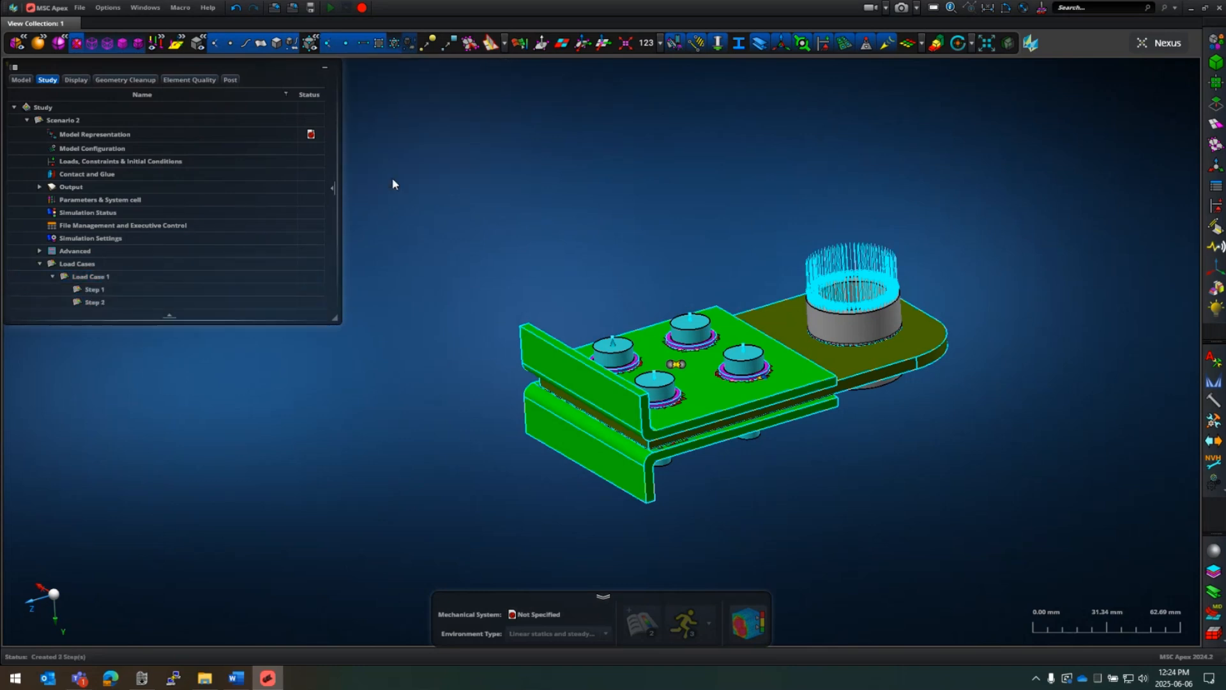
Step: Rename the first step of Load Case 1 as "Preload Bolt" and the second as "Load in Y"
click(95, 291)
click(96, 292)
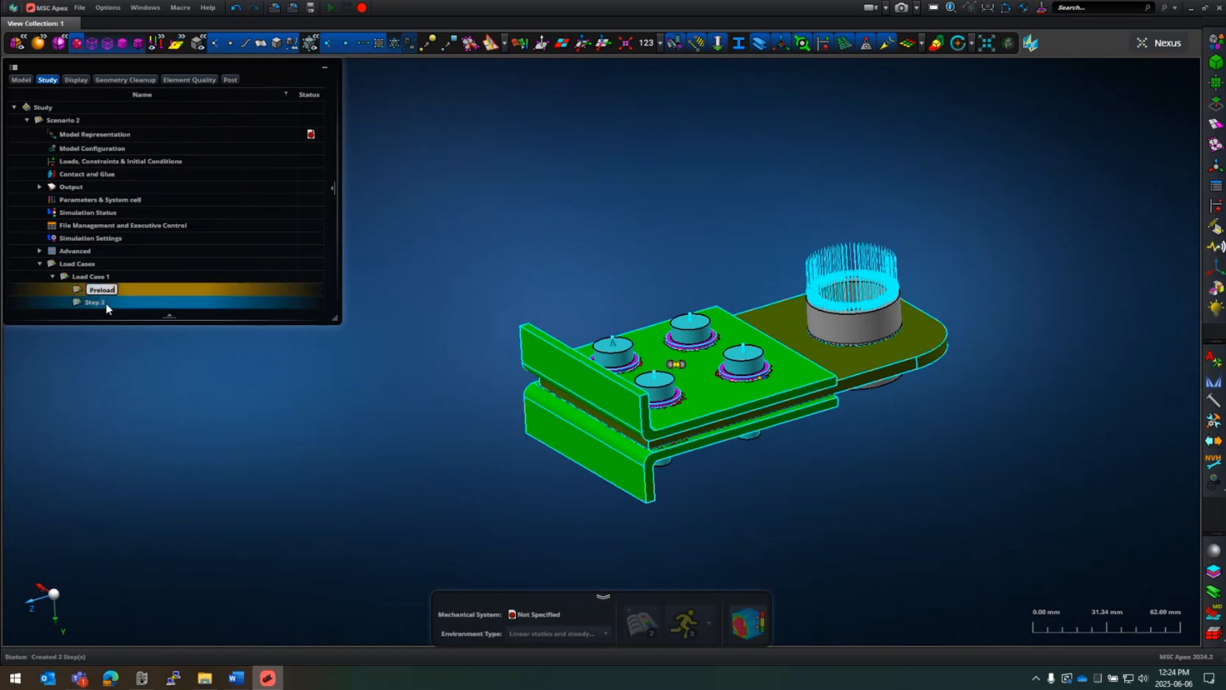
text(Preload Bolt)
click(106, 303)
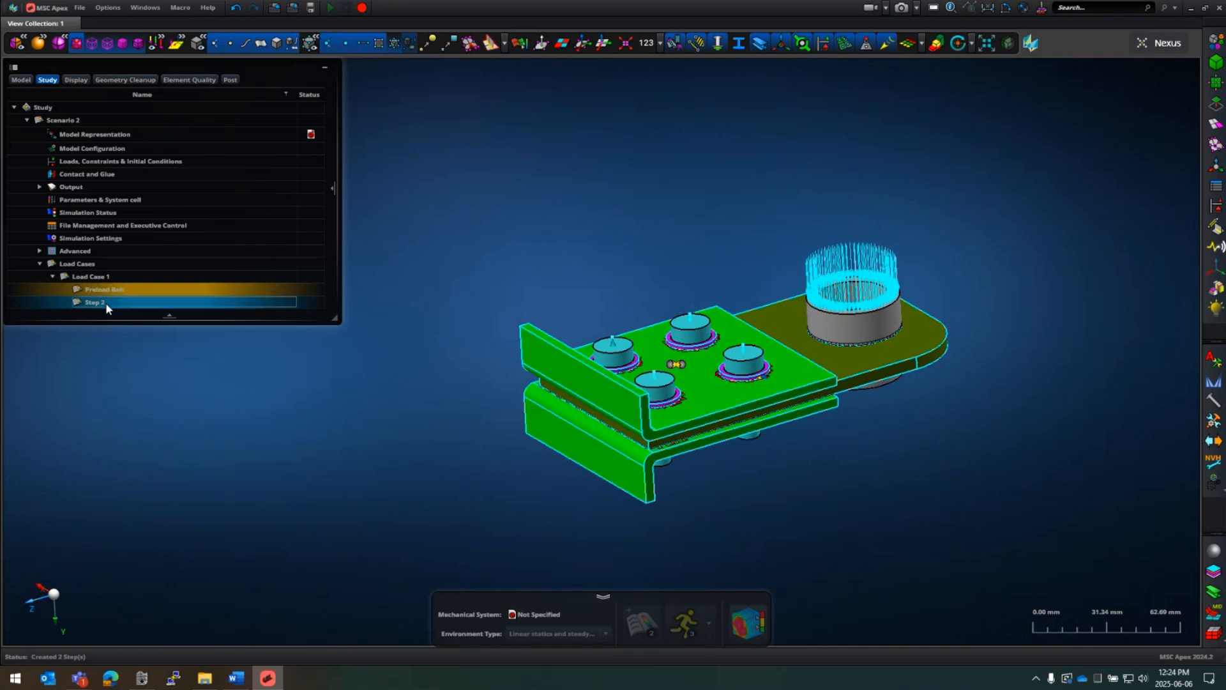
click(109, 306)
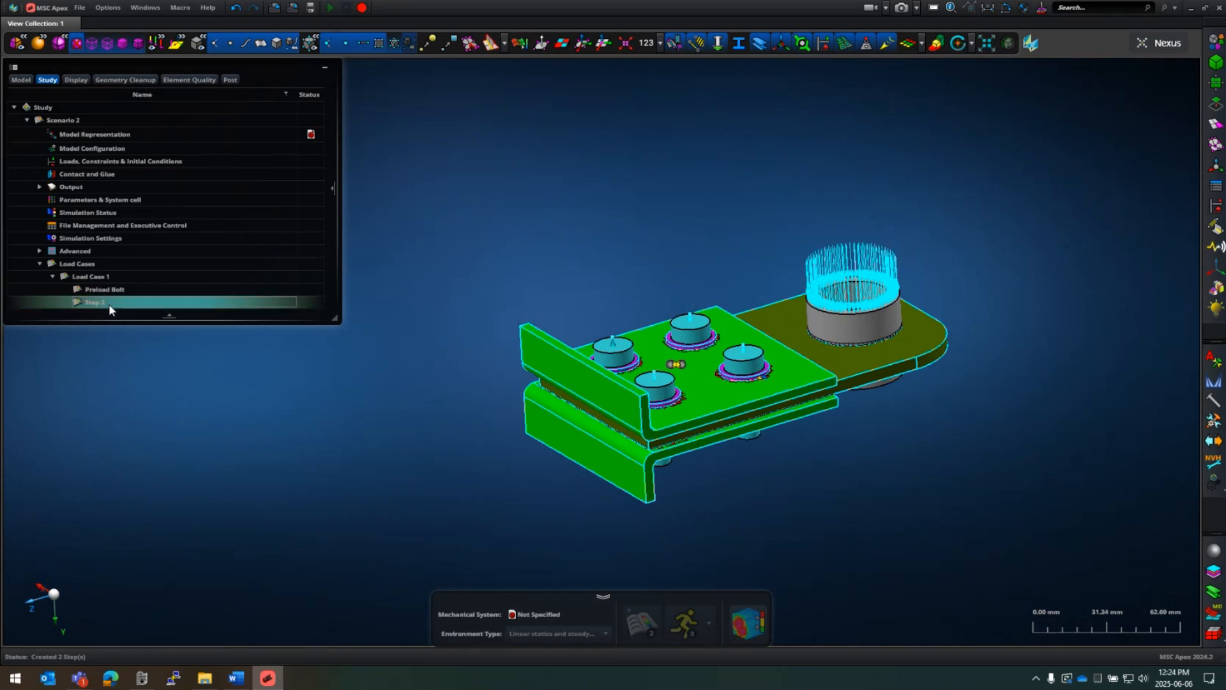
click(109, 304)
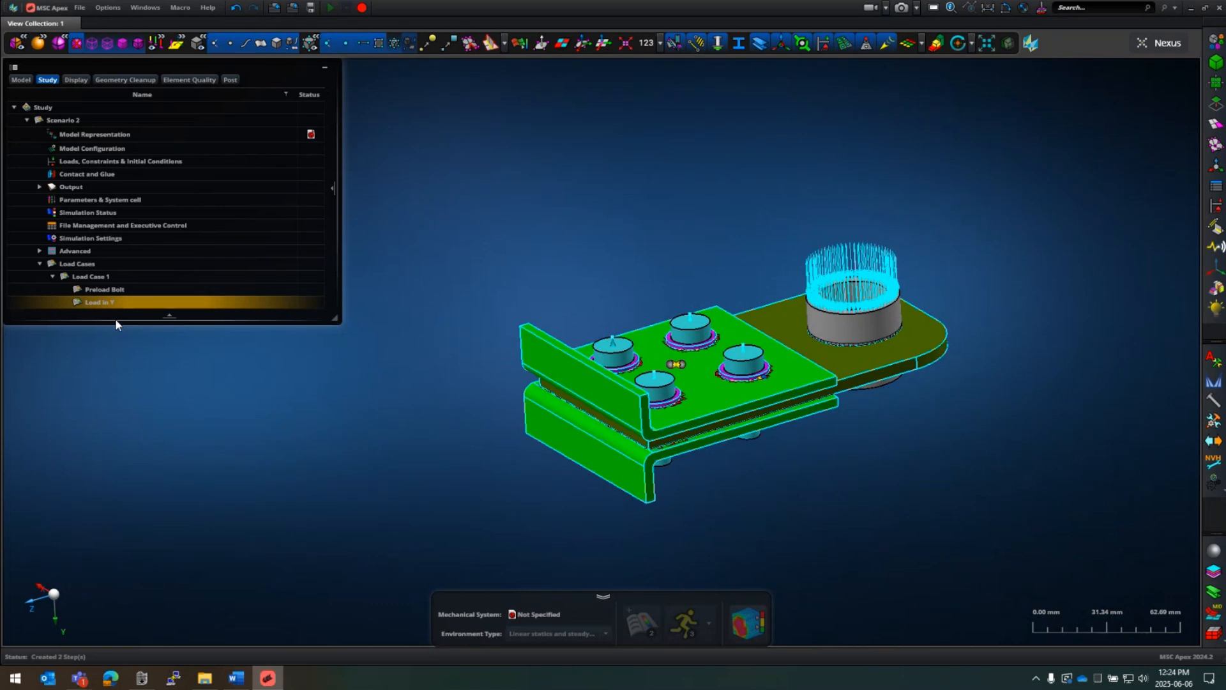
click(106, 292)
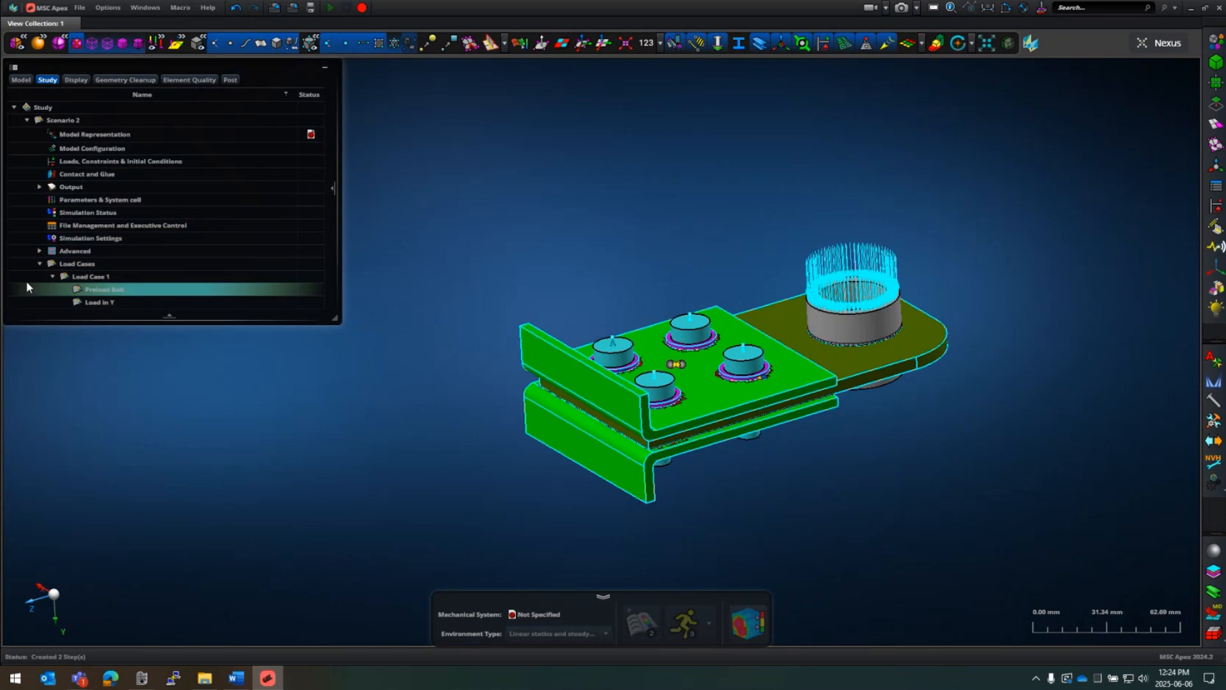
click(112, 302)
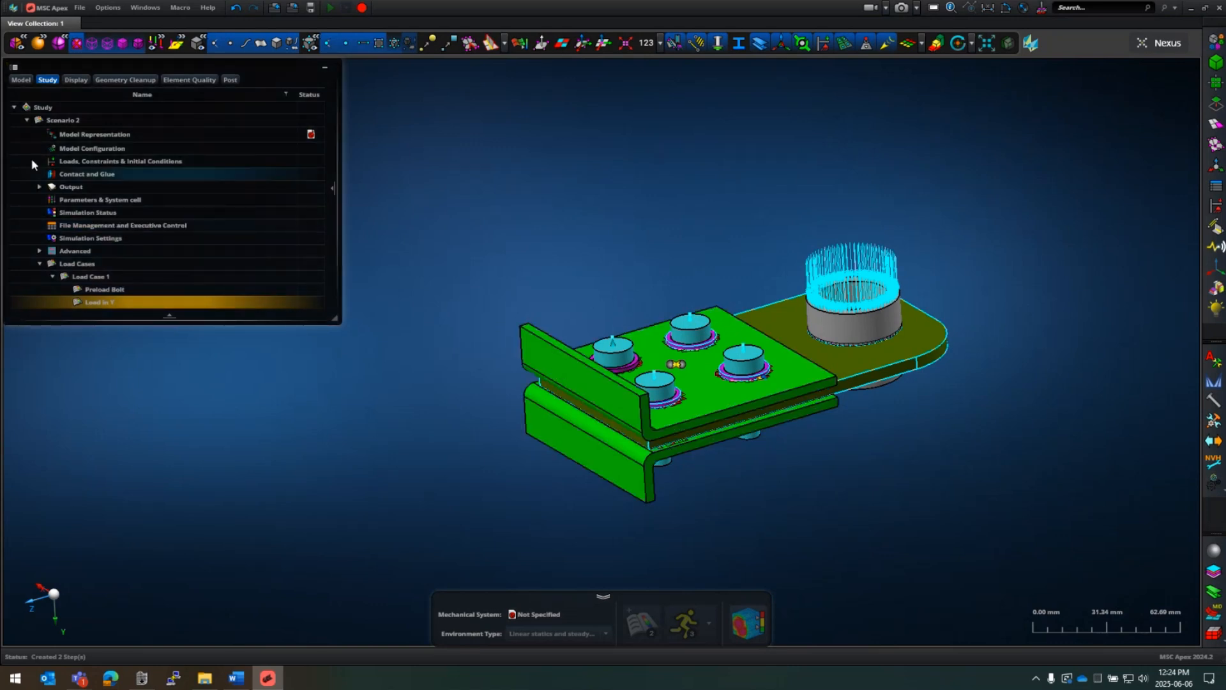
Step: Rename the scenario as Bolt_Preload_with_Sideload
click(78, 119)
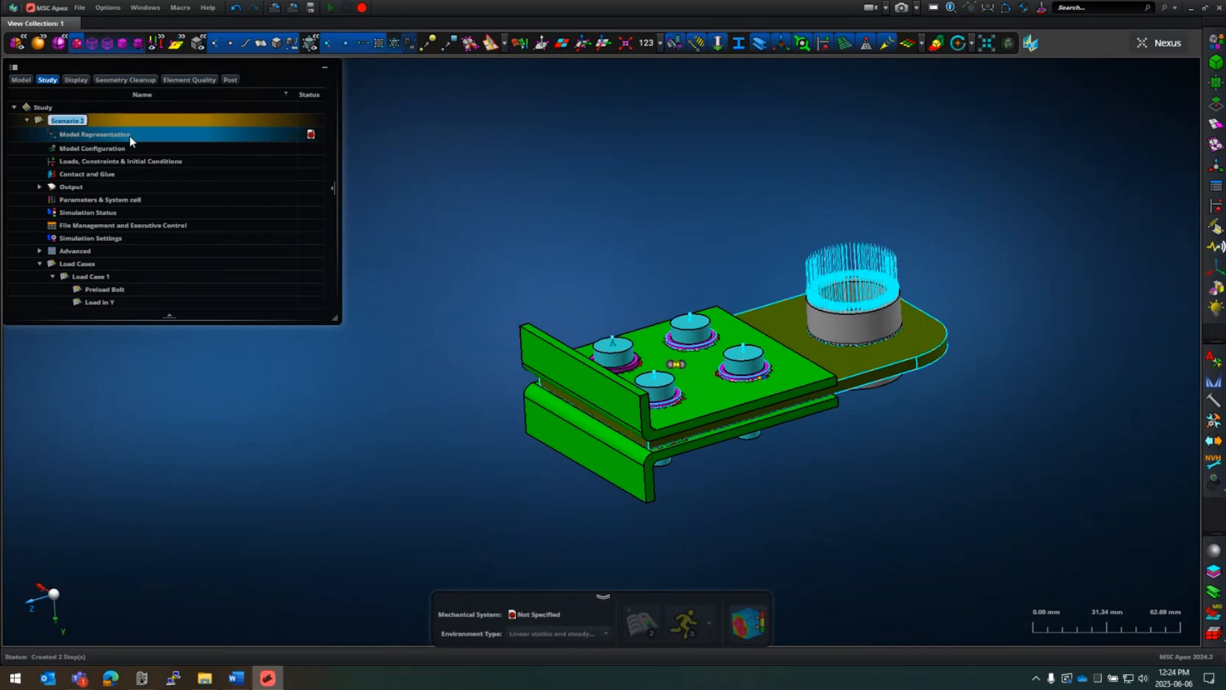
text(Bolt Preload with Sideload)
click(131, 140)
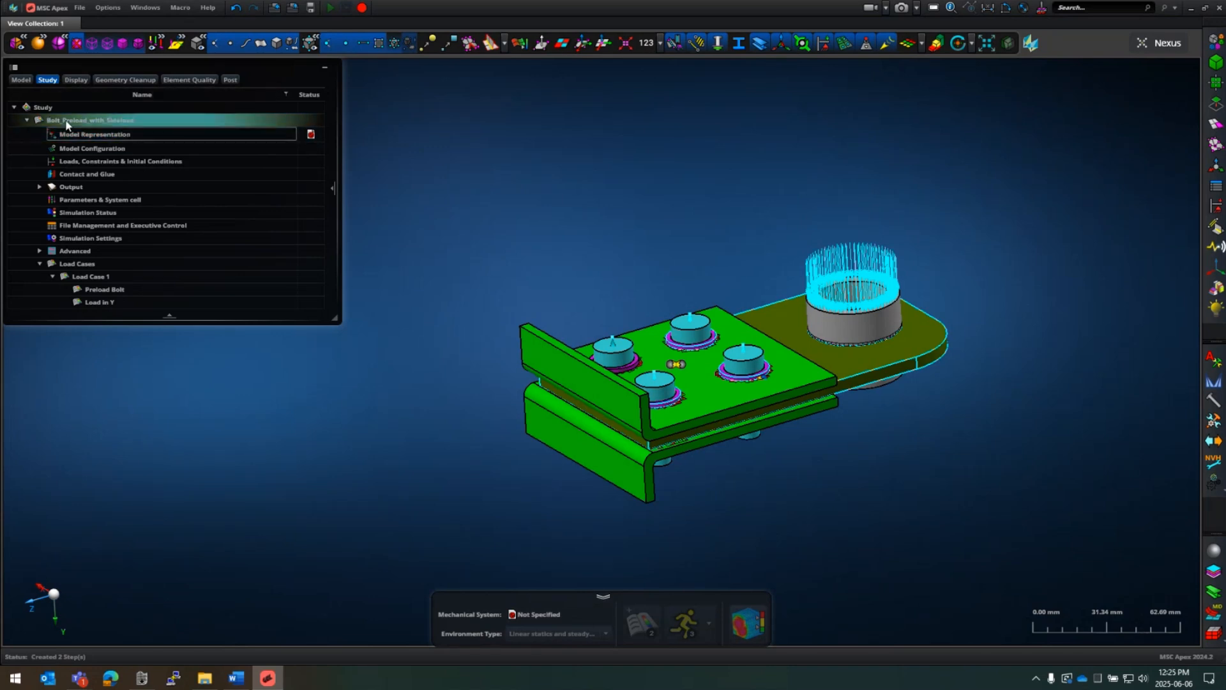
Step: Associate the complete Bracket_3 model with the scenario as its model representation
click(119, 135)
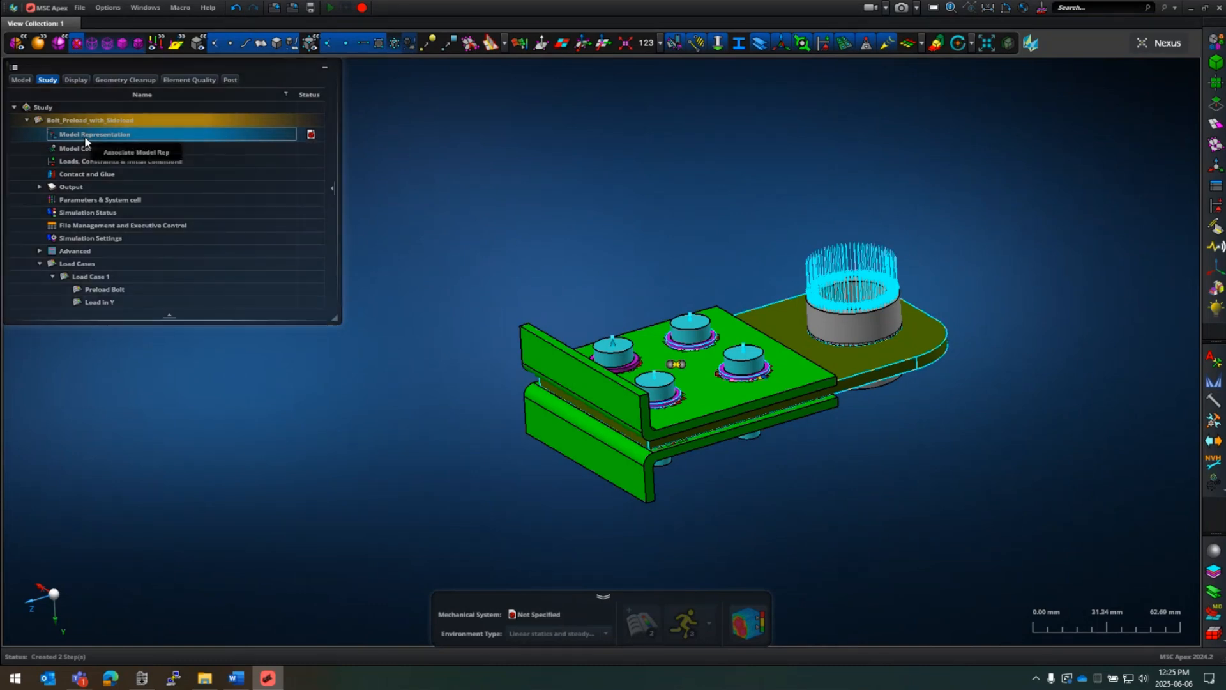
click(84, 135)
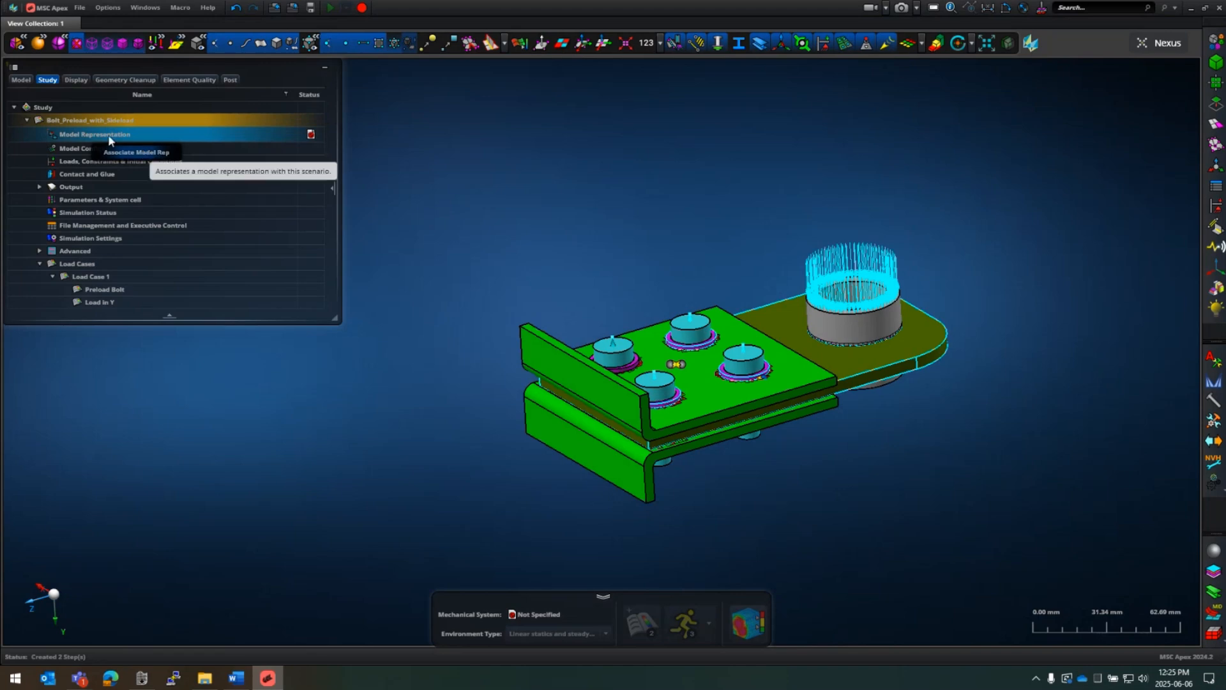
click(20, 80)
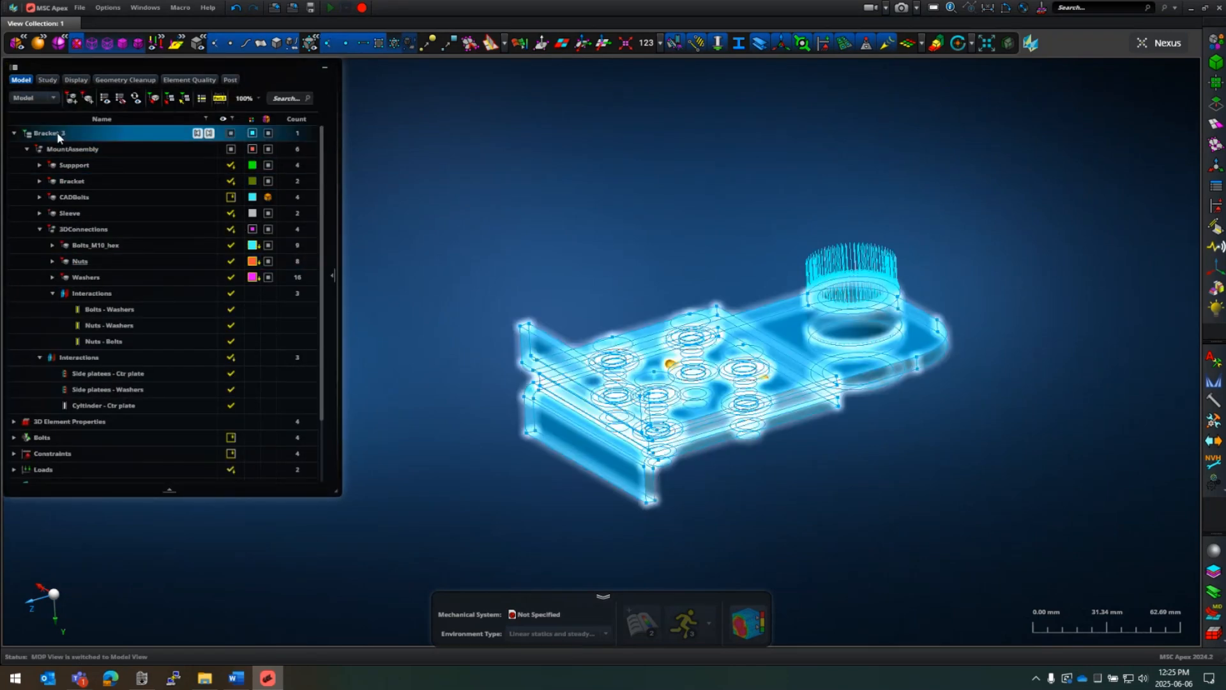
click(70, 146)
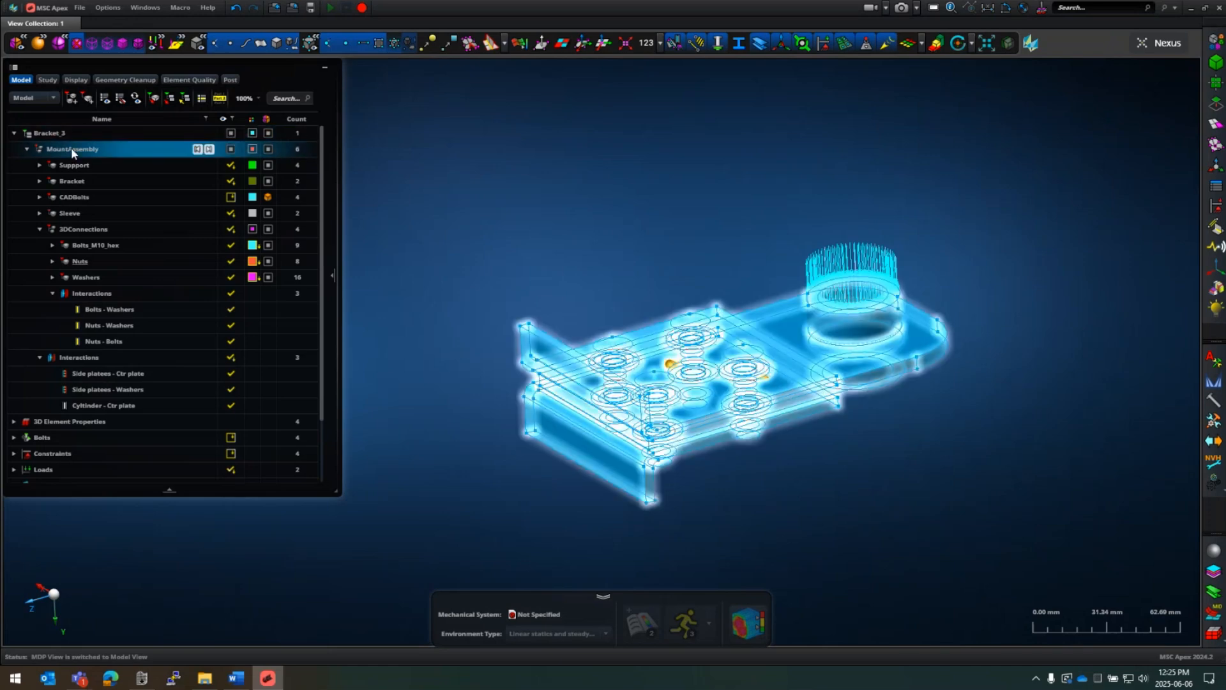
click(74, 163)
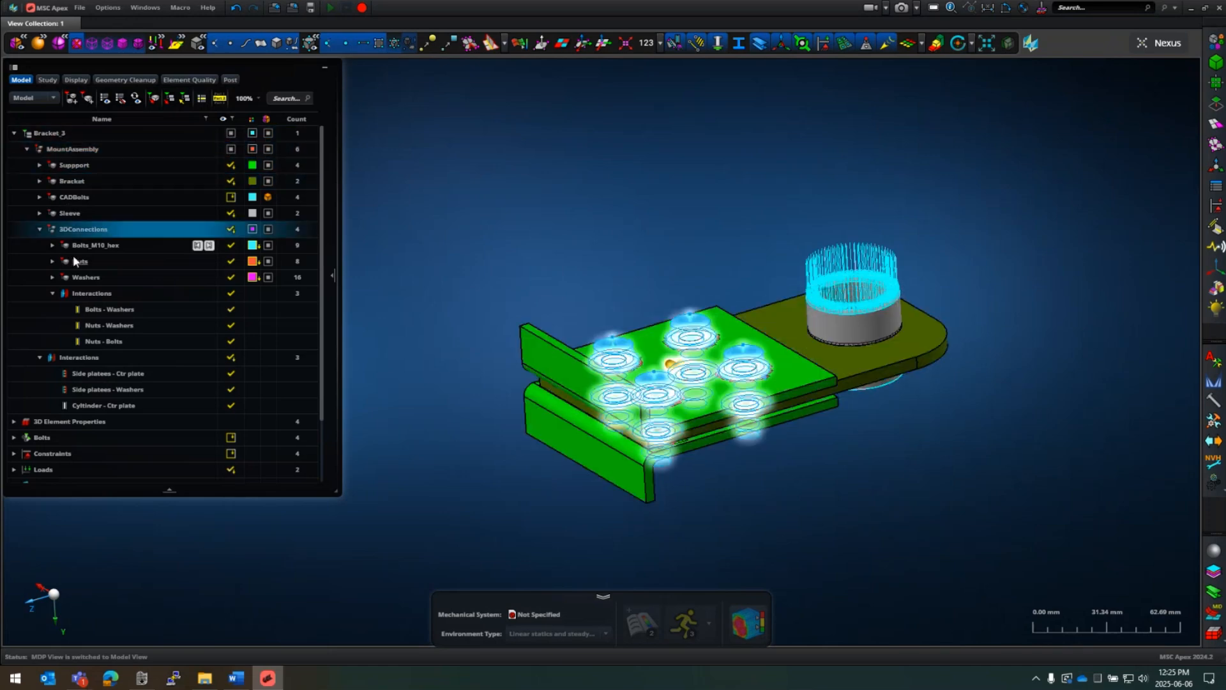
click(47, 79)
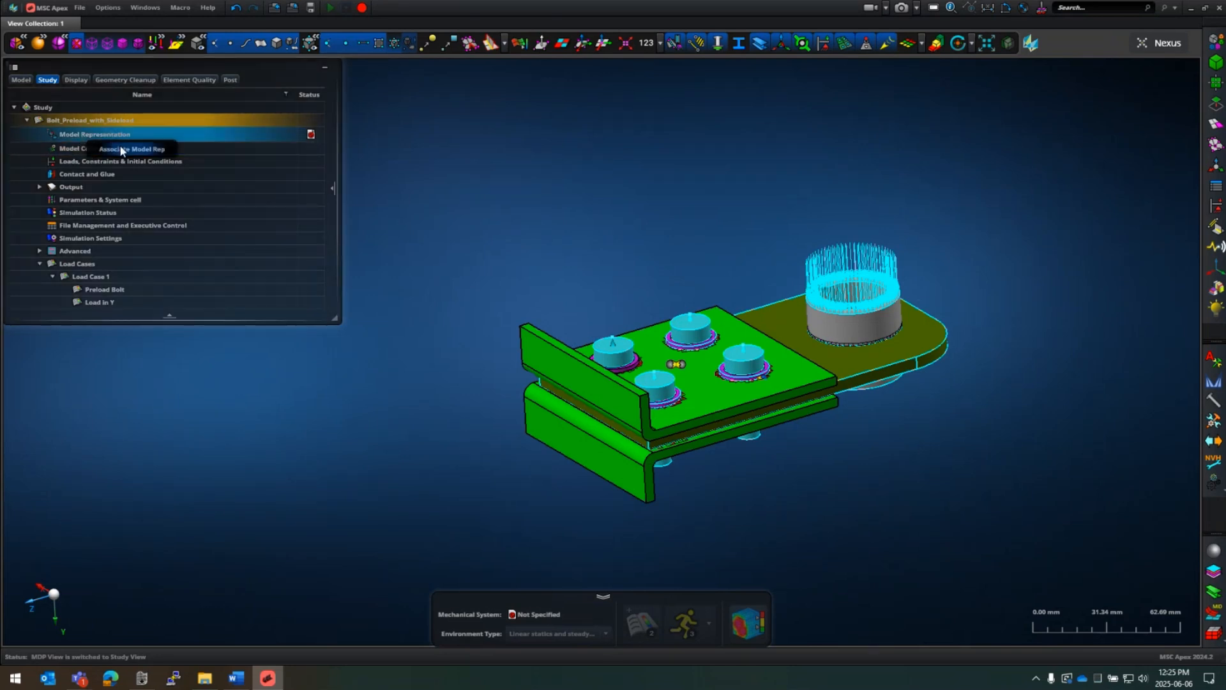
double_click(108, 135)
click(403, 104)
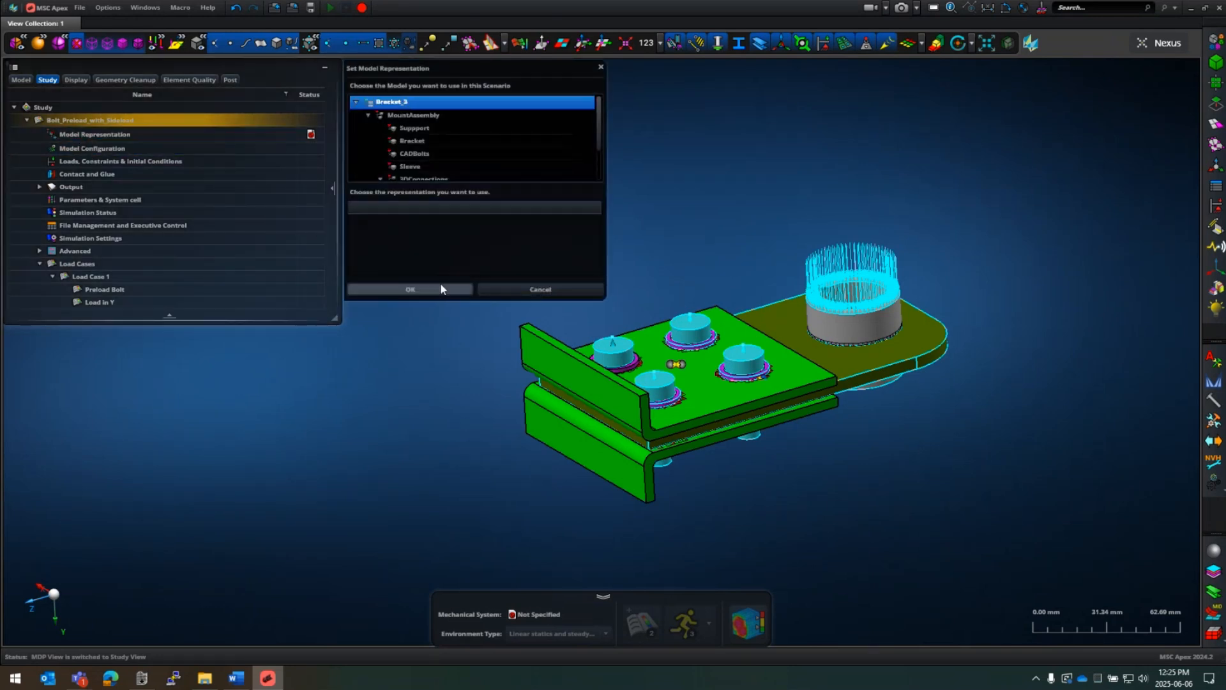
click(440, 287)
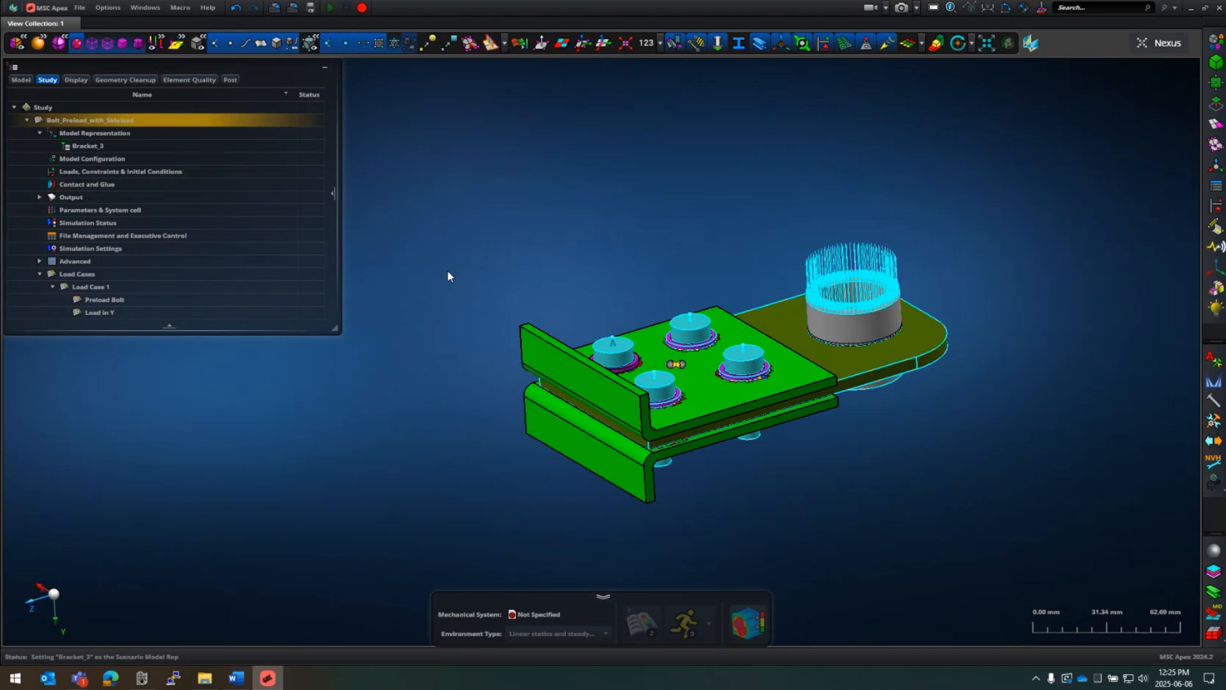
Step: Assign the "Preload constraint" combination (SPCADD) as the active constraint of the Preload Bolt step and apply it
click(118, 159)
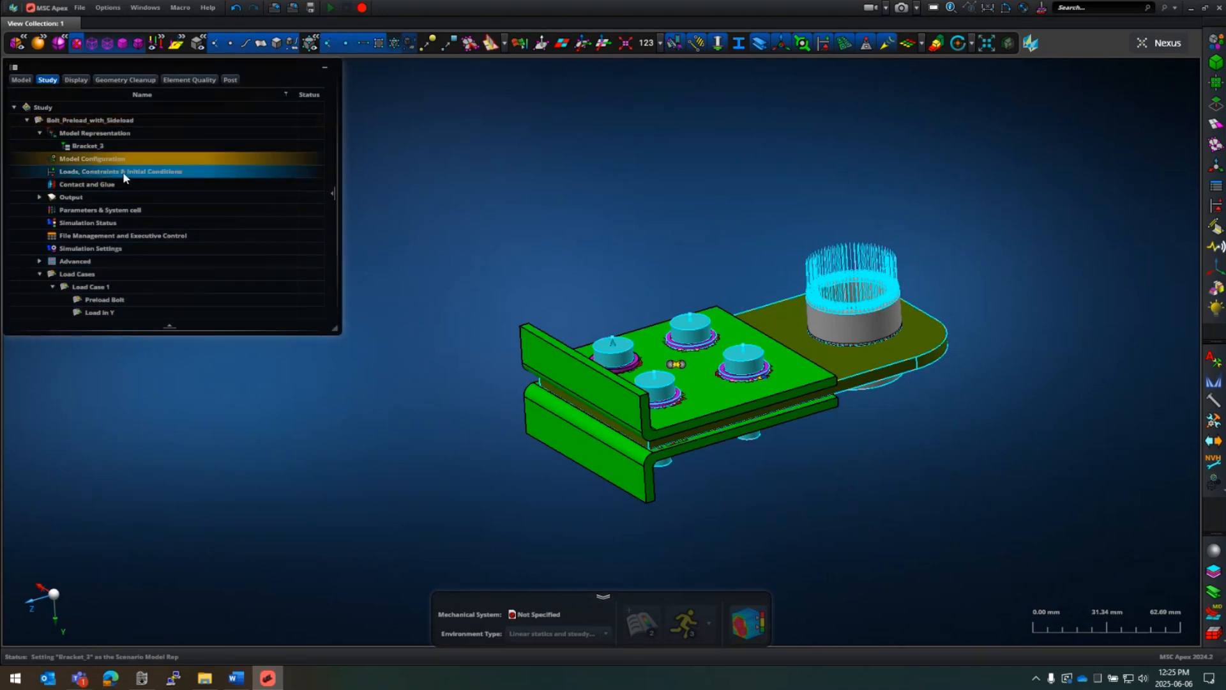
click(122, 171)
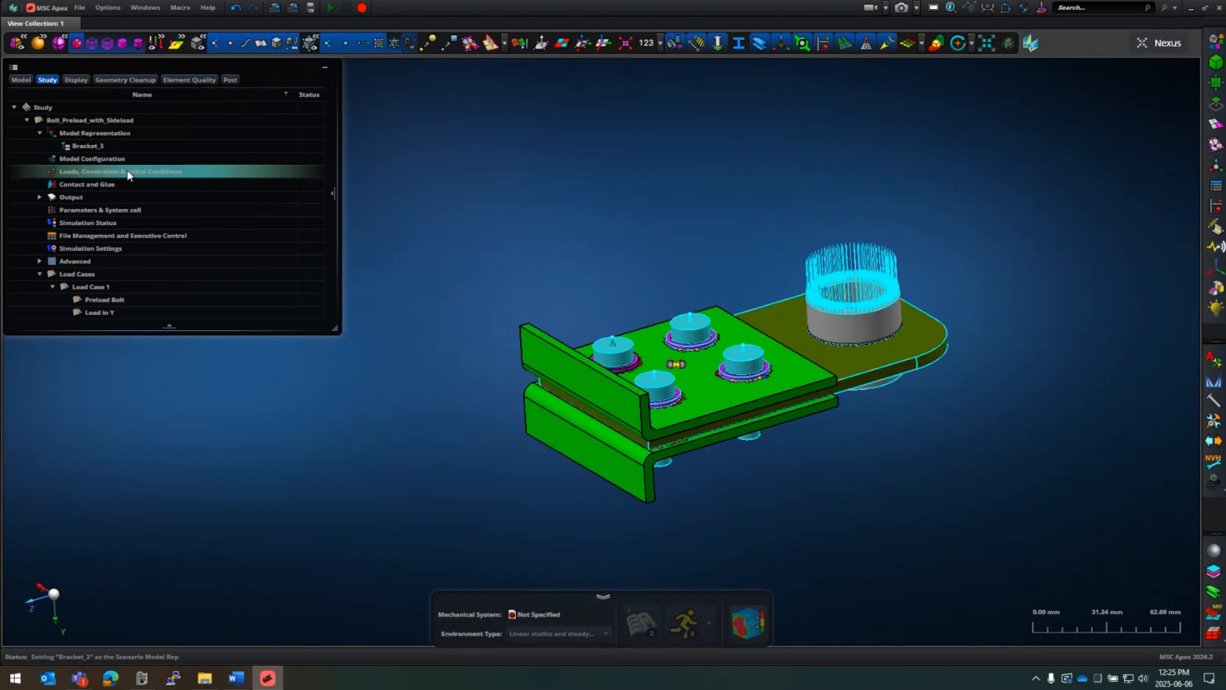
double_click(127, 172)
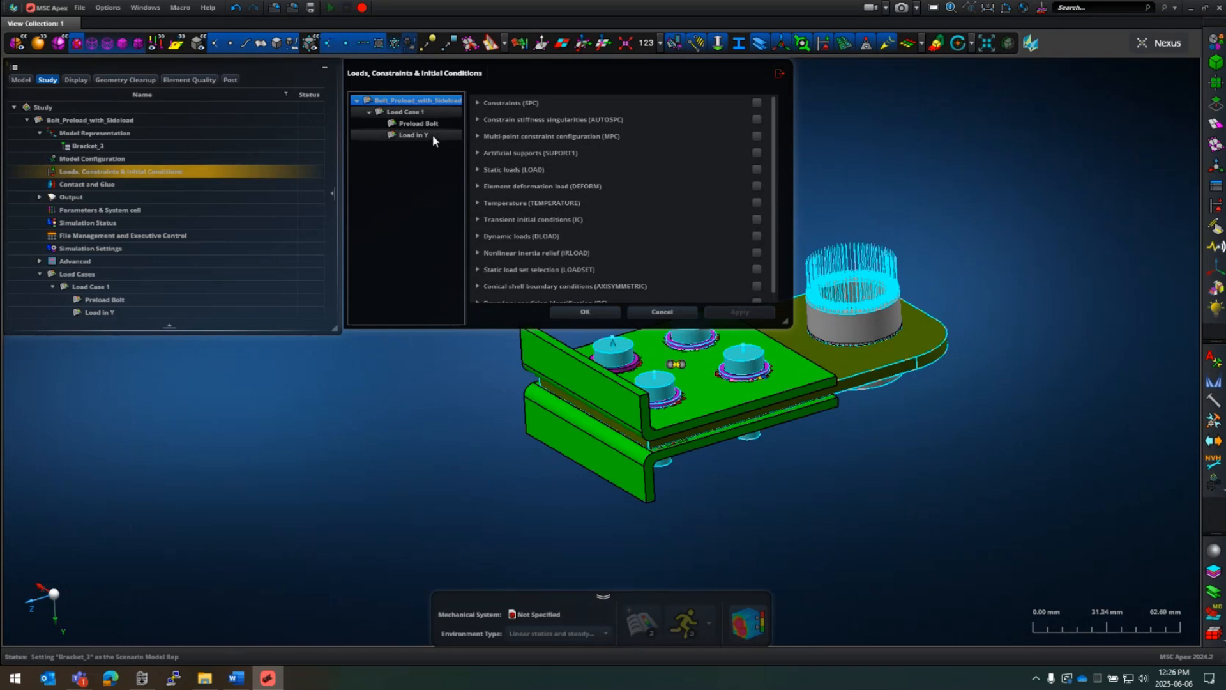
click(420, 123)
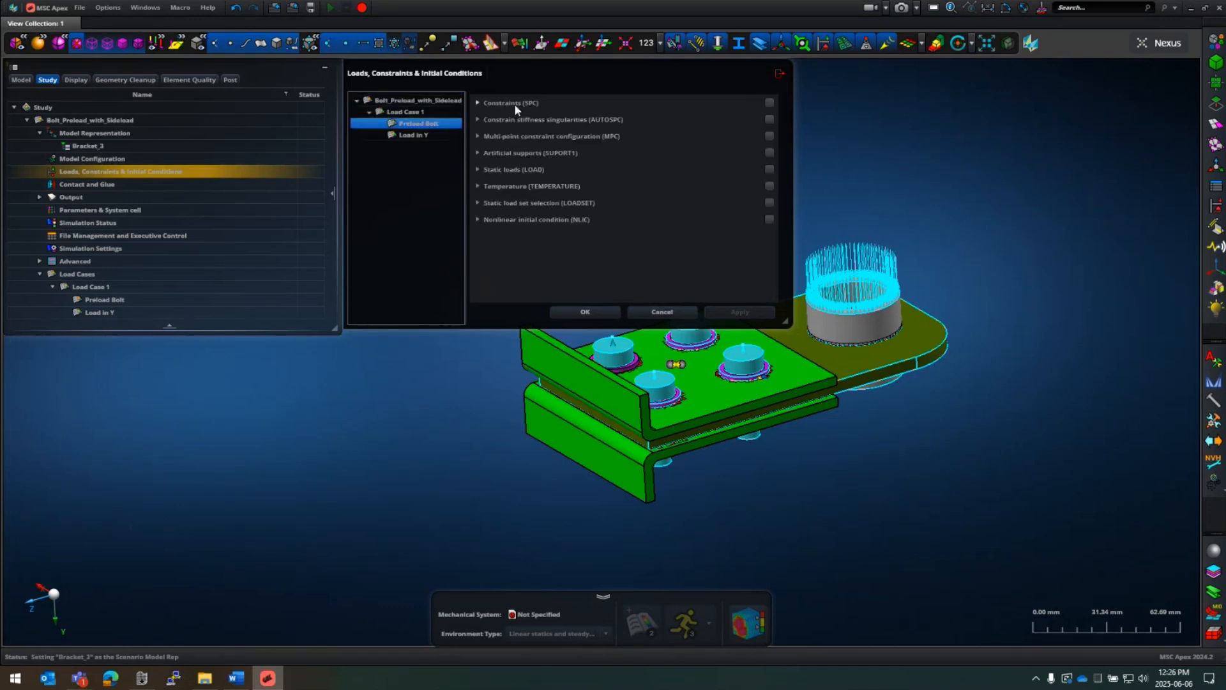
click(477, 102)
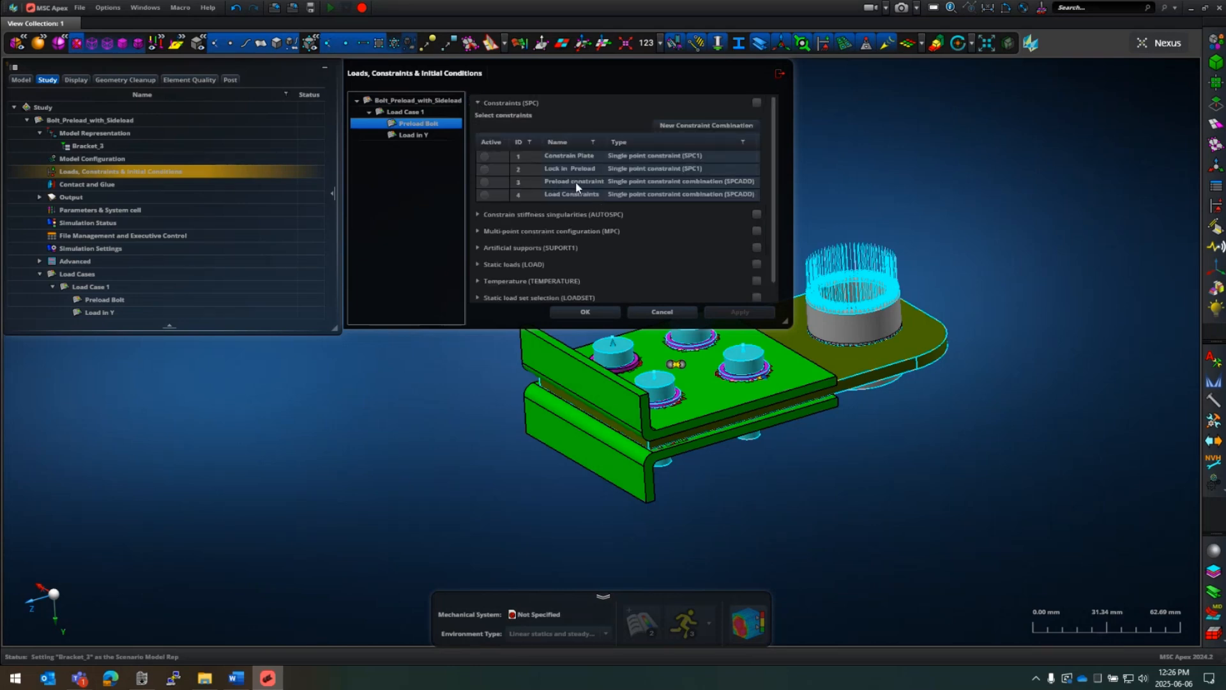
click(485, 182)
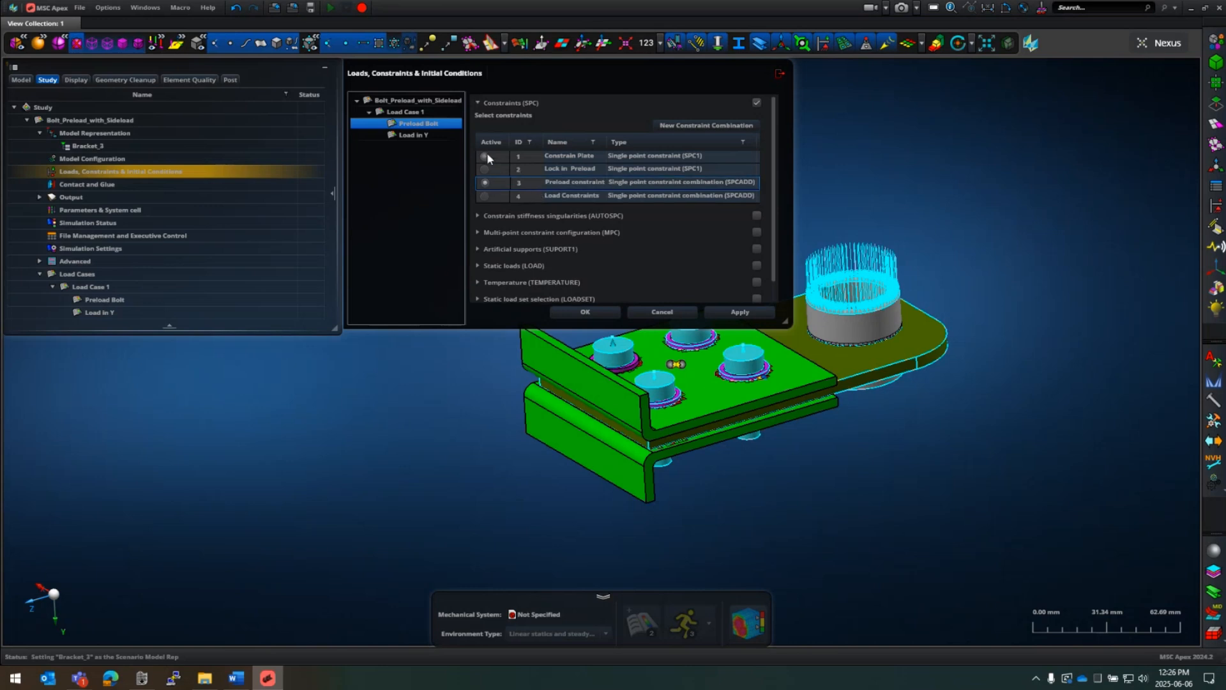
click(484, 164)
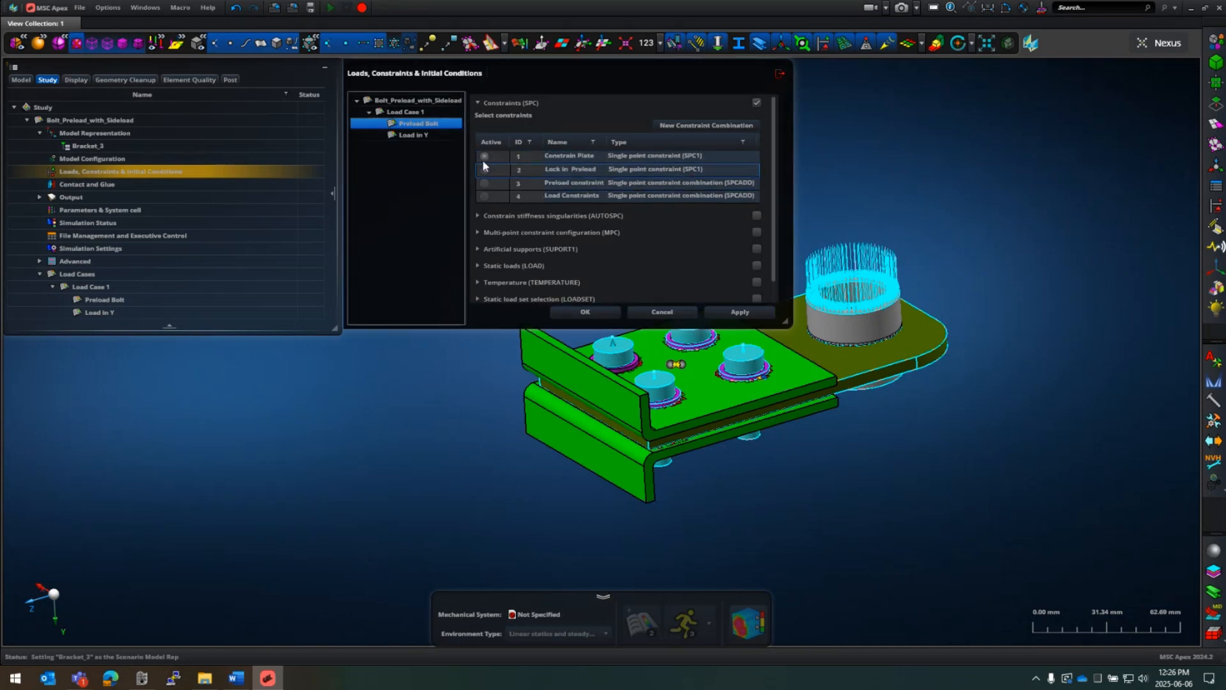
click(483, 158)
click(484, 183)
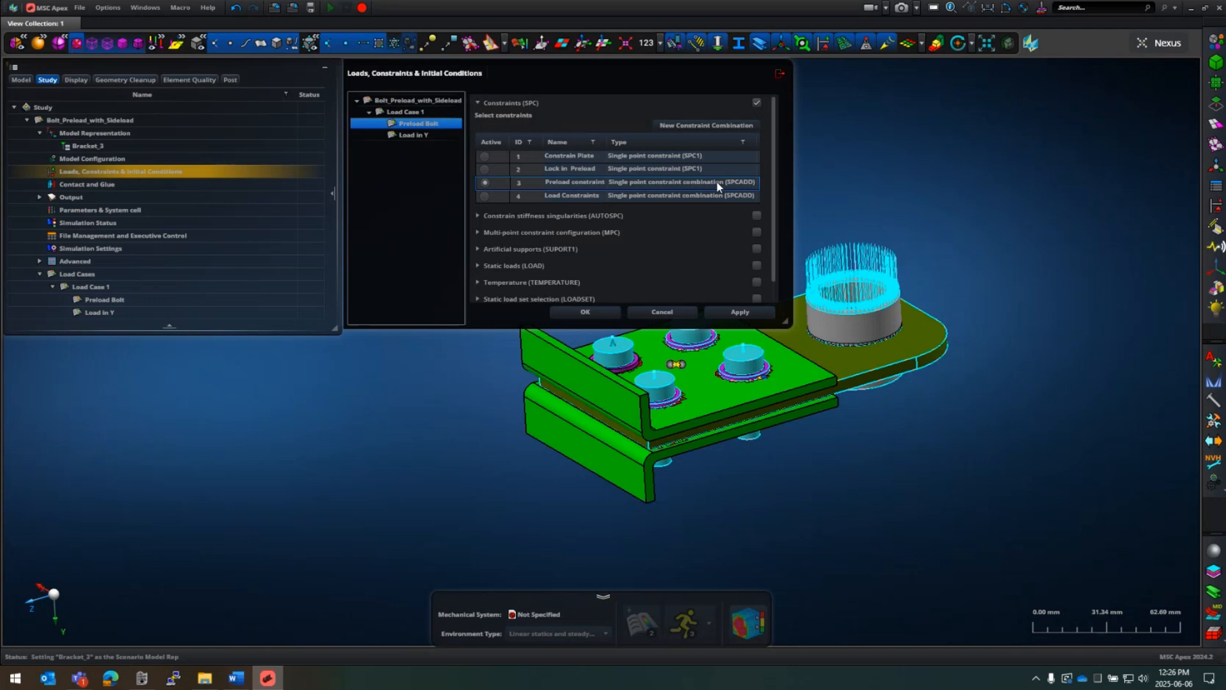
click(753, 313)
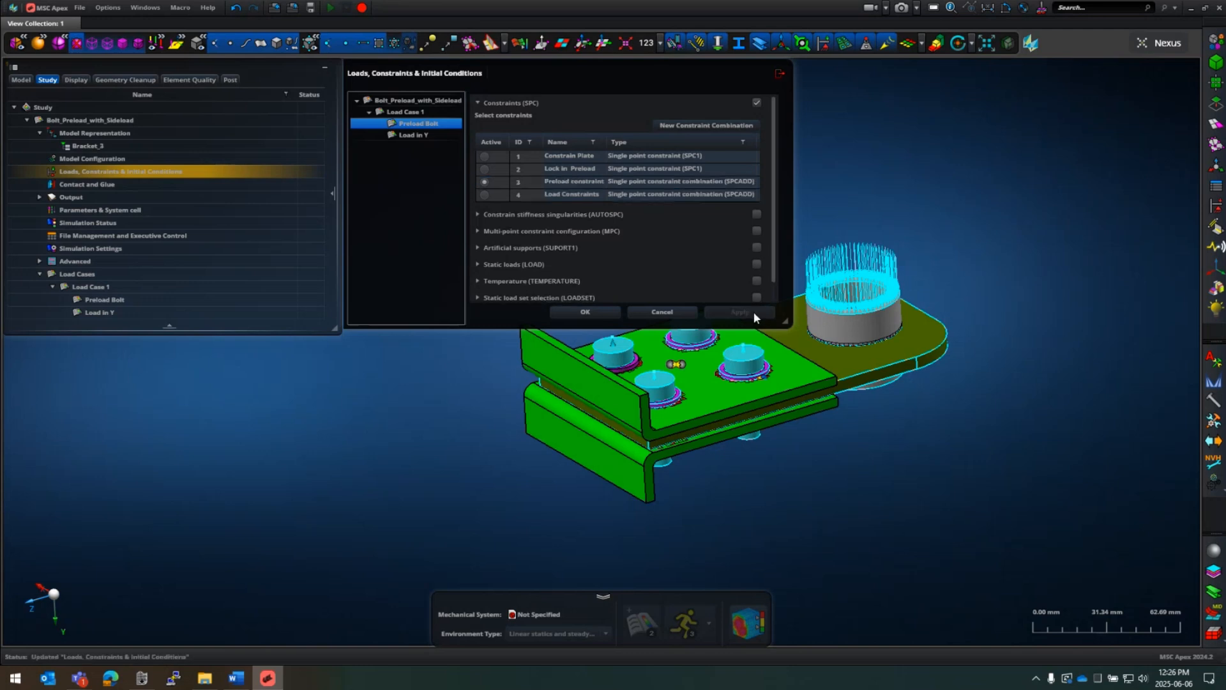
Step: Assign the Bolt Preload Force (FORCE) as the active static load of the Preload Bolt step and apply it
click(478, 264)
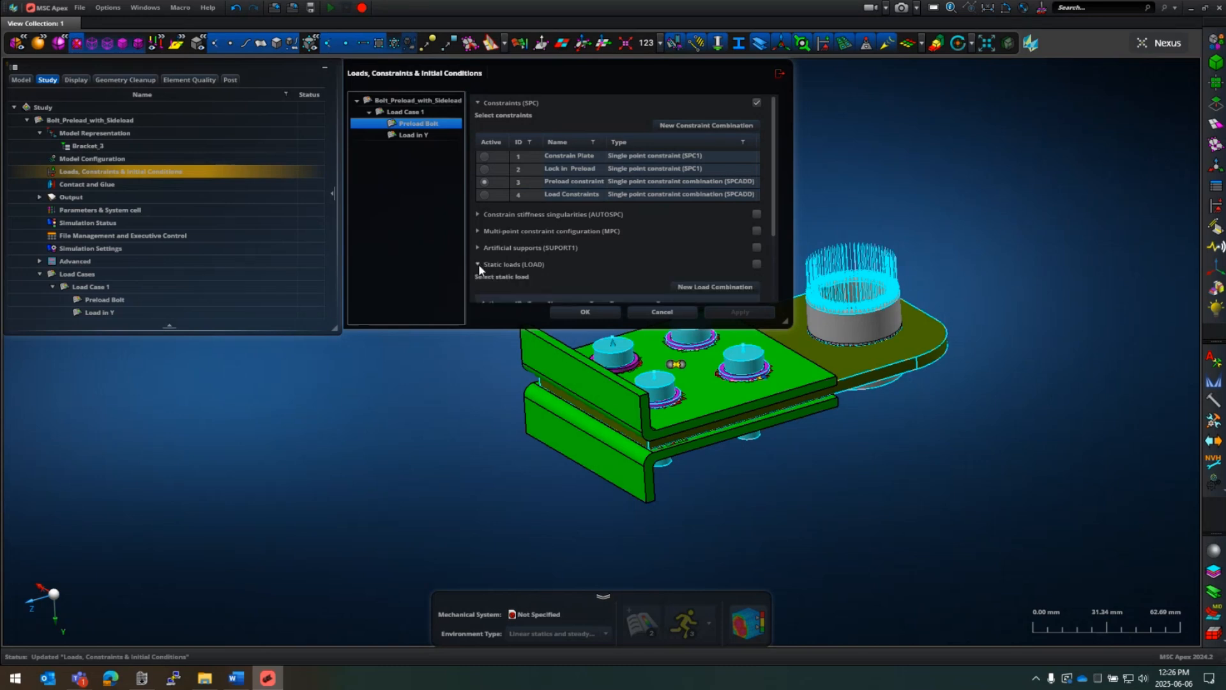
scroll(540, 228, down, 3)
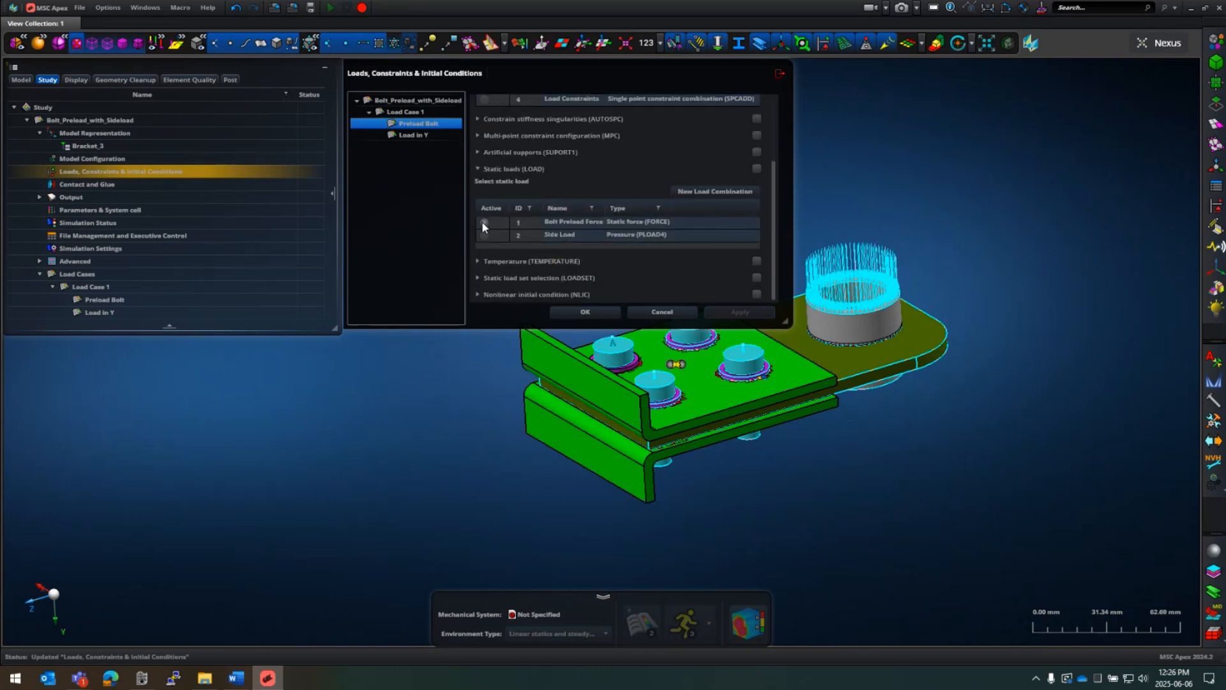
click(484, 222)
click(756, 312)
scroll(486, 133, up, 1)
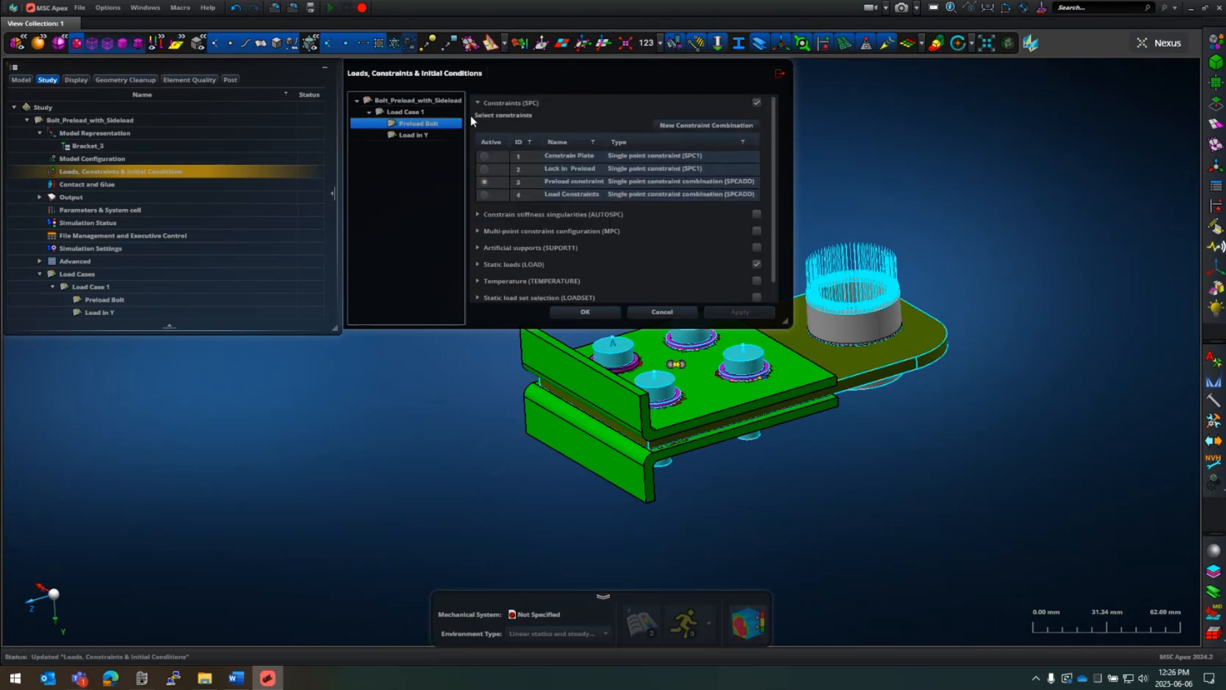
click(478, 103)
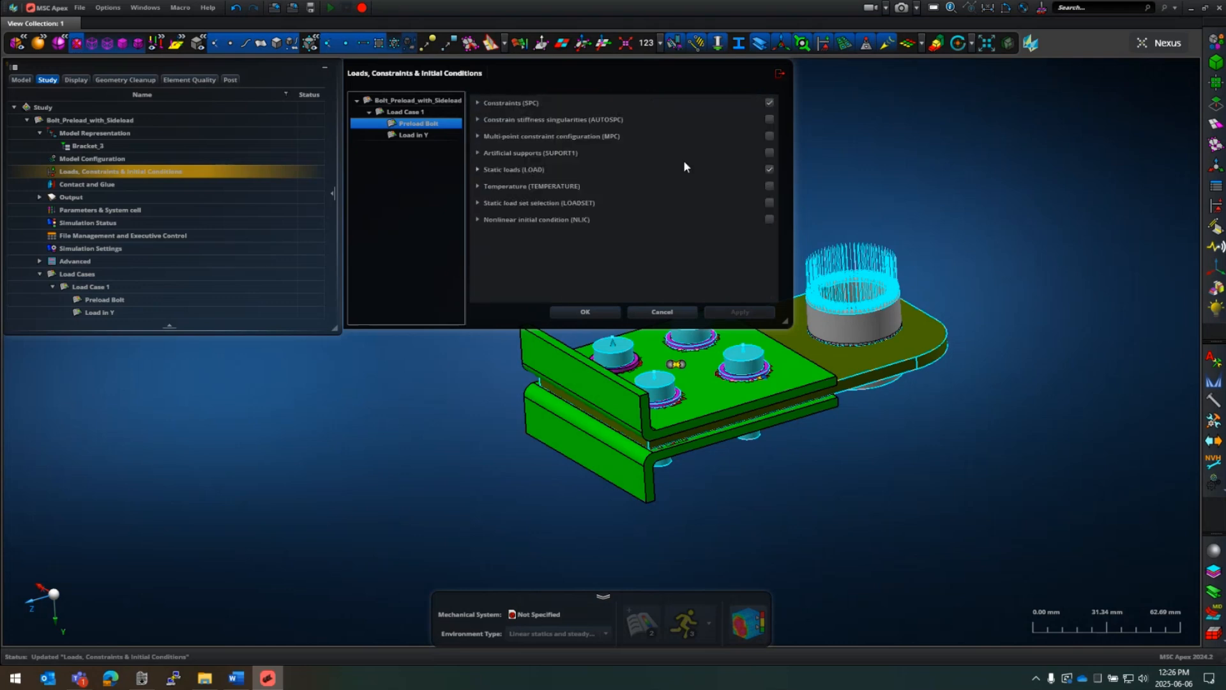
Step: For the Load in Y step, activate the Load Constraints combination (SPCADD) and the Side Load pressure (PLOAD4), and confirm the settings
click(417, 136)
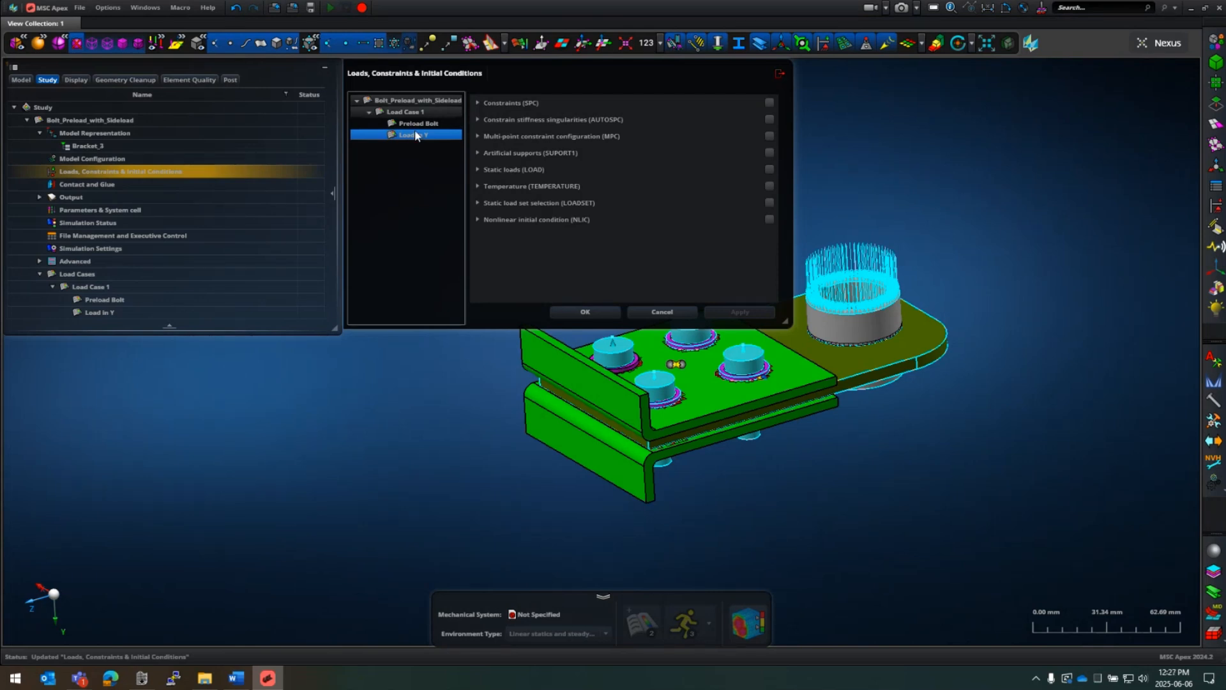
click(478, 103)
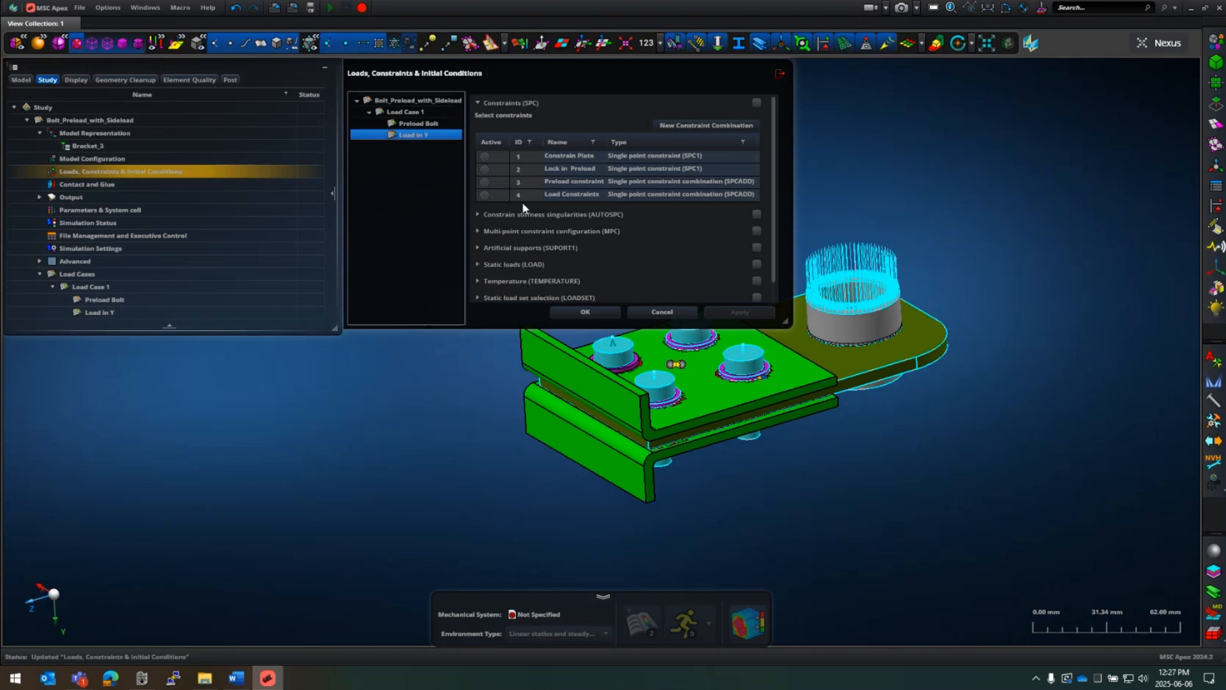
click(484, 194)
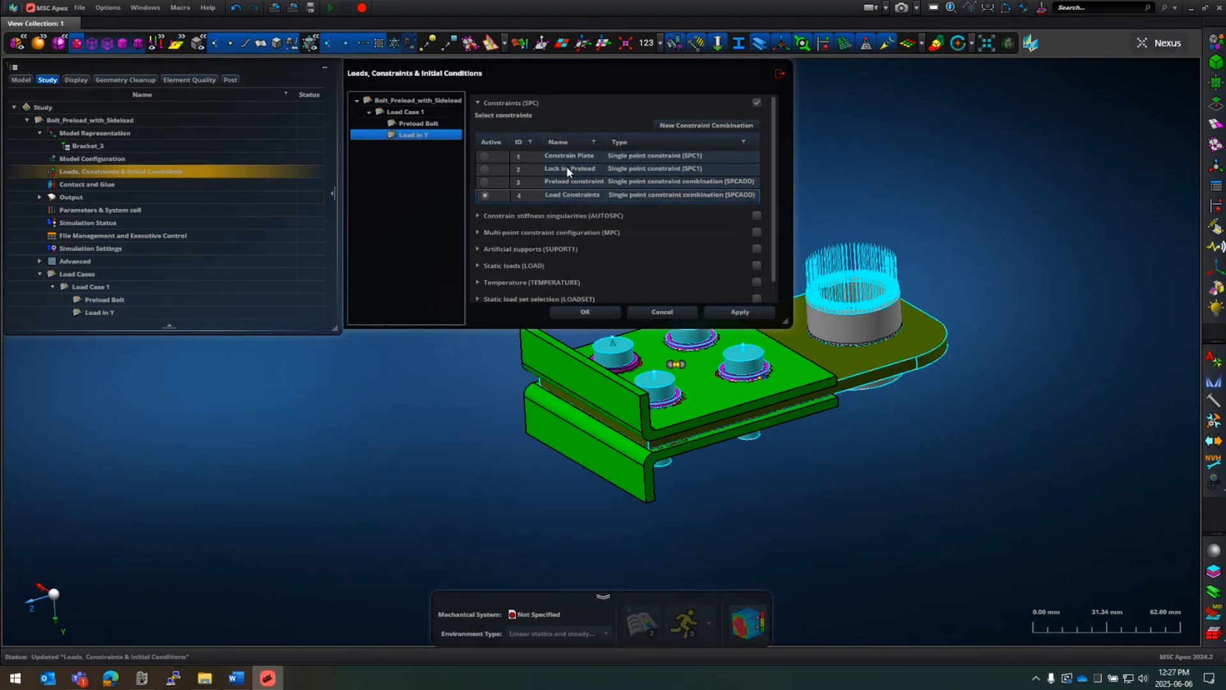
click(478, 266)
scroll(542, 246, down, 2)
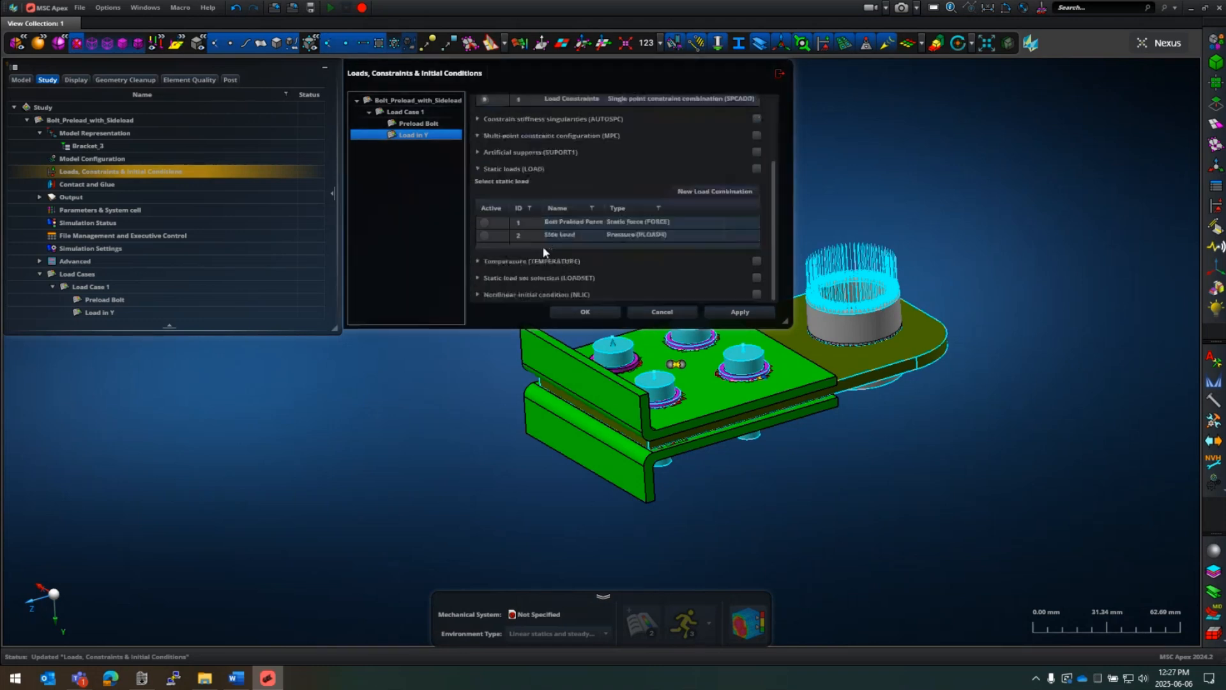
click(484, 235)
click(751, 313)
click(586, 310)
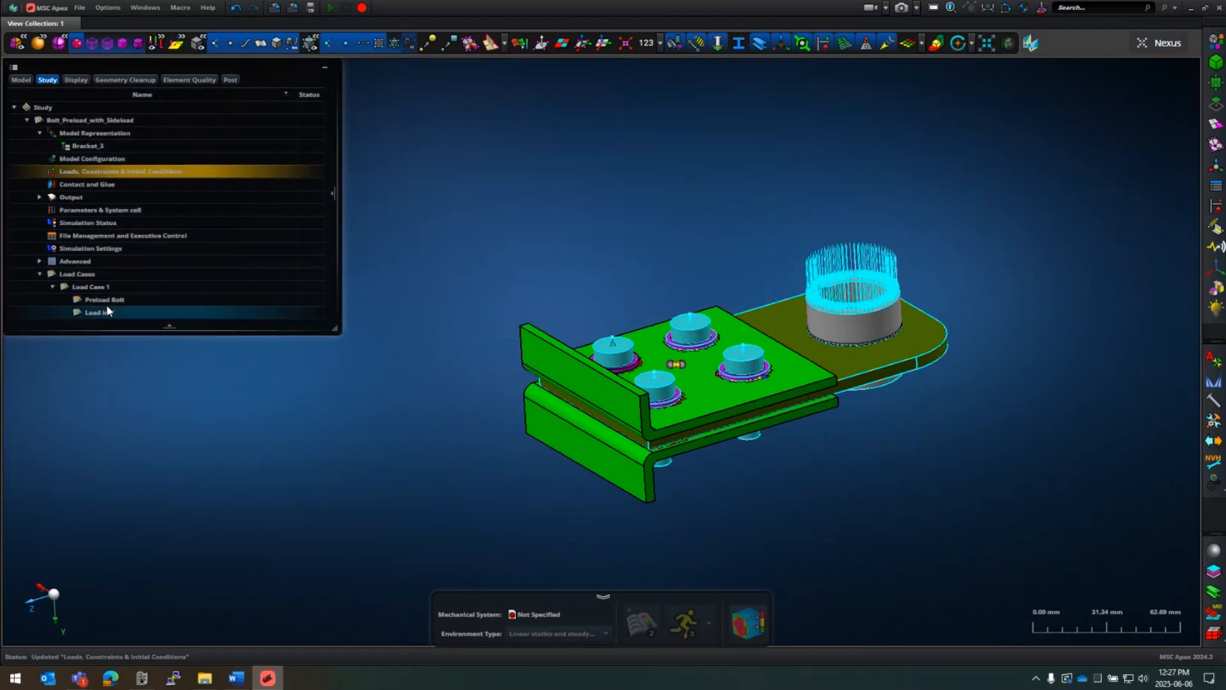
Step: Set the scenario-level contact method in the contact controls (BCPARA) to Segment to segment (distributed penalty) (SEGTOSEG)
double_click(94, 184)
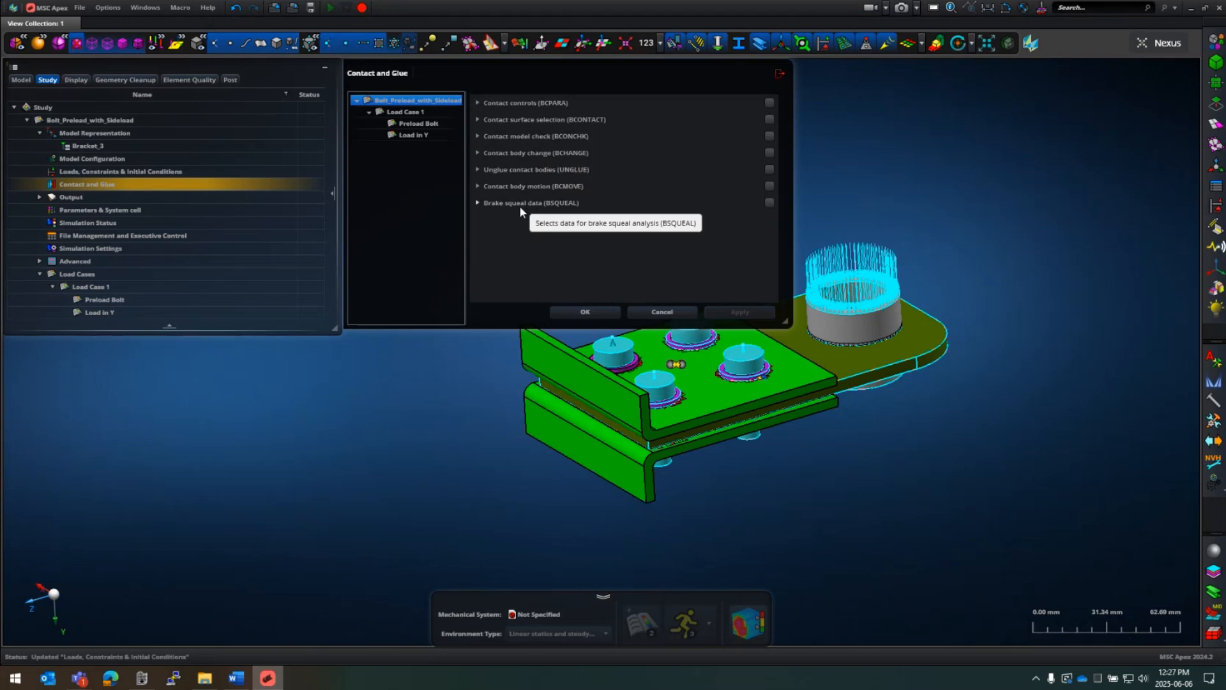
click(477, 100)
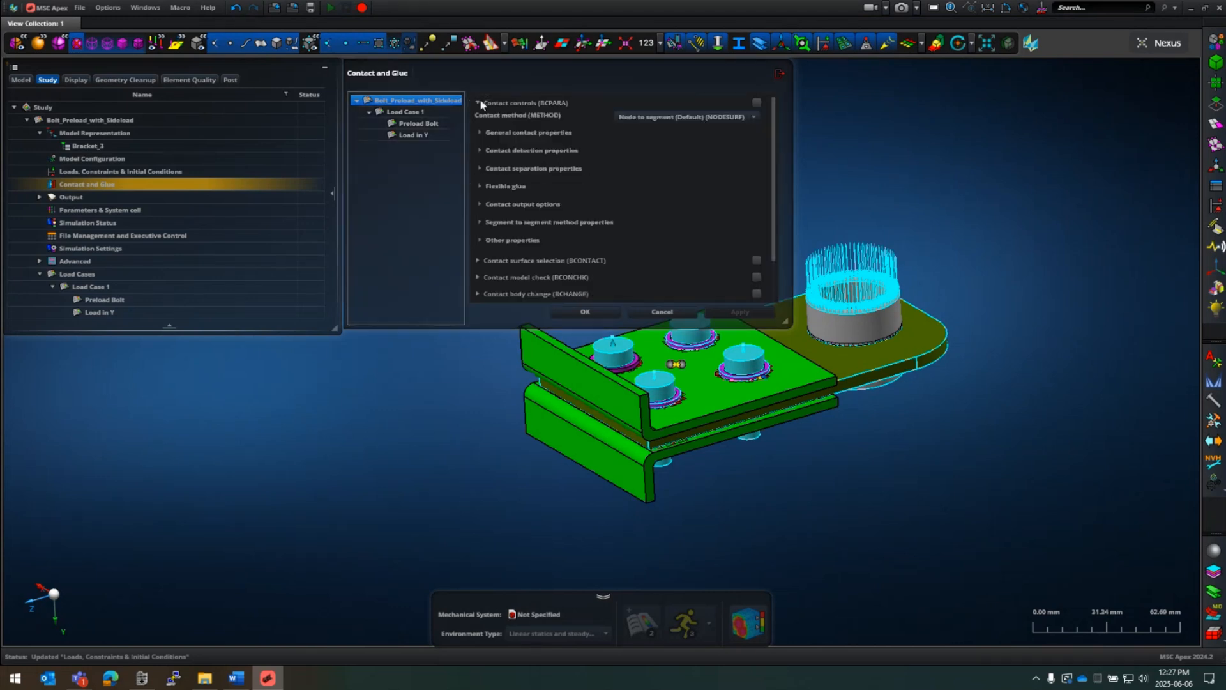
click(665, 124)
click(666, 151)
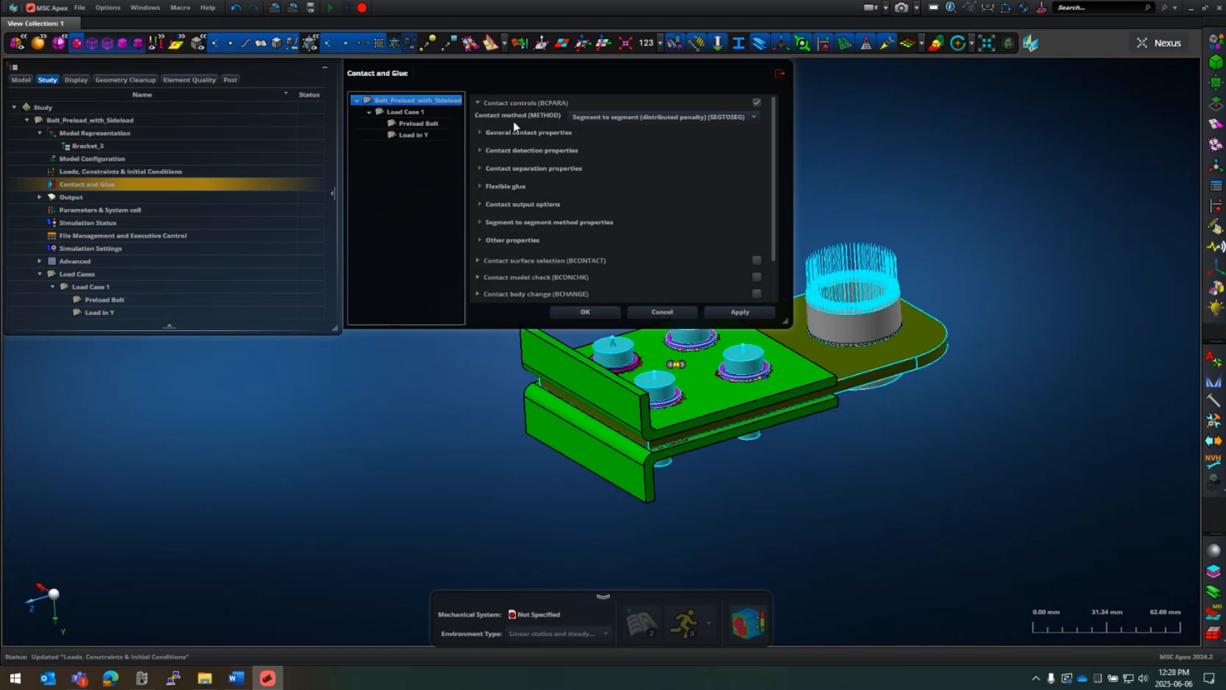
Step: Set the friction type (FTYPE) in the general contact properties to Bilinear coulomb and apply the contact controls
click(478, 132)
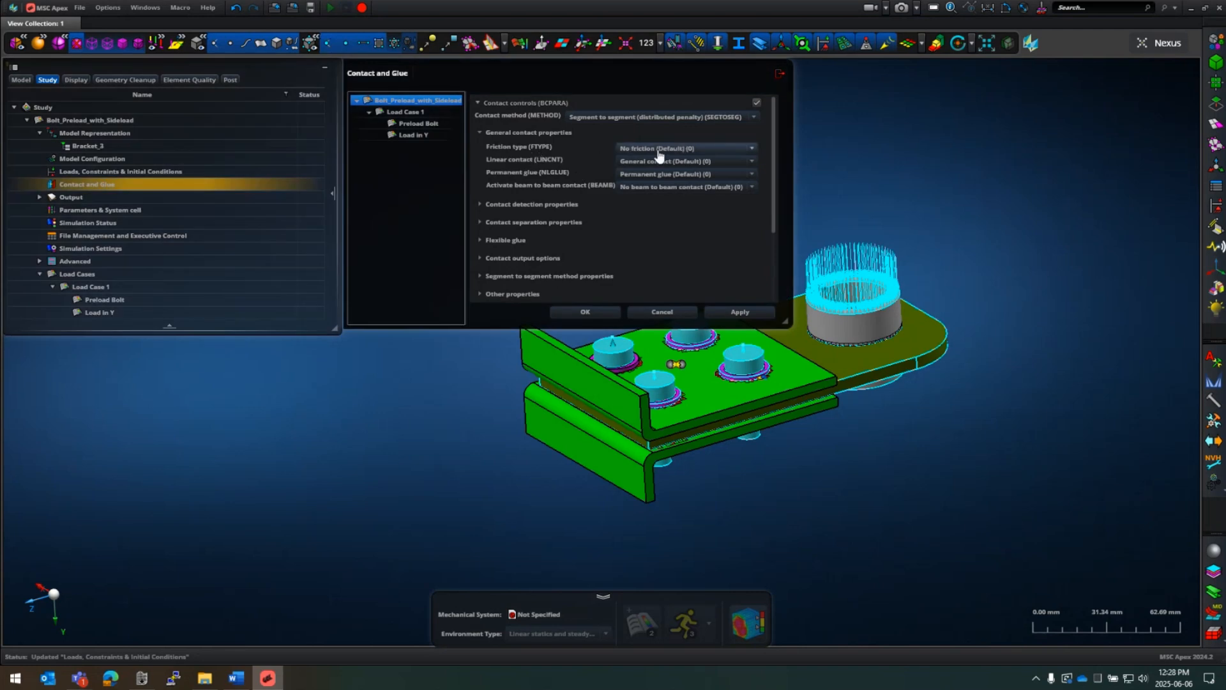
click(752, 152)
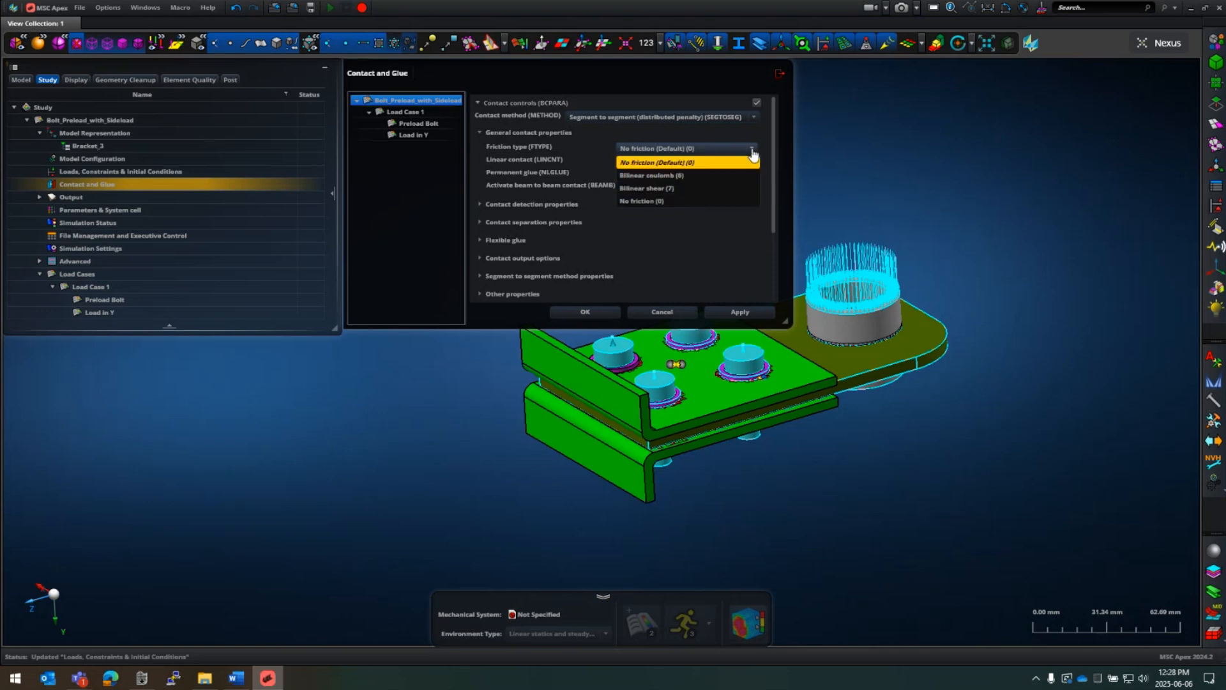
click(686, 176)
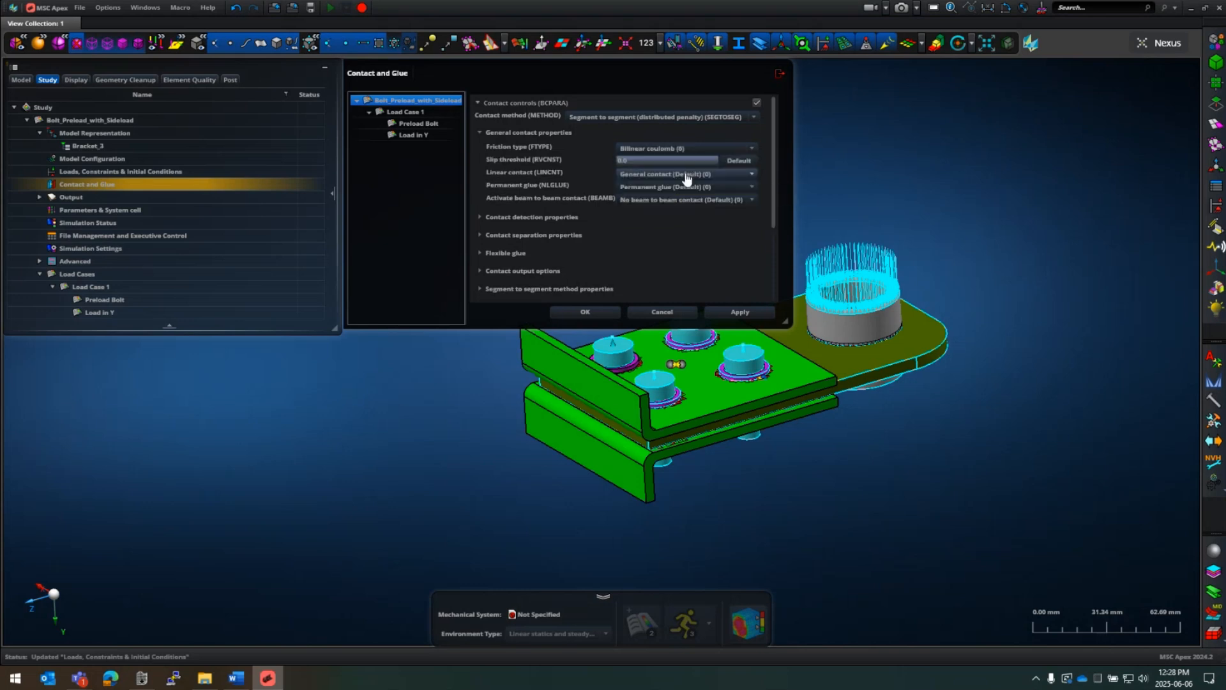
click(480, 132)
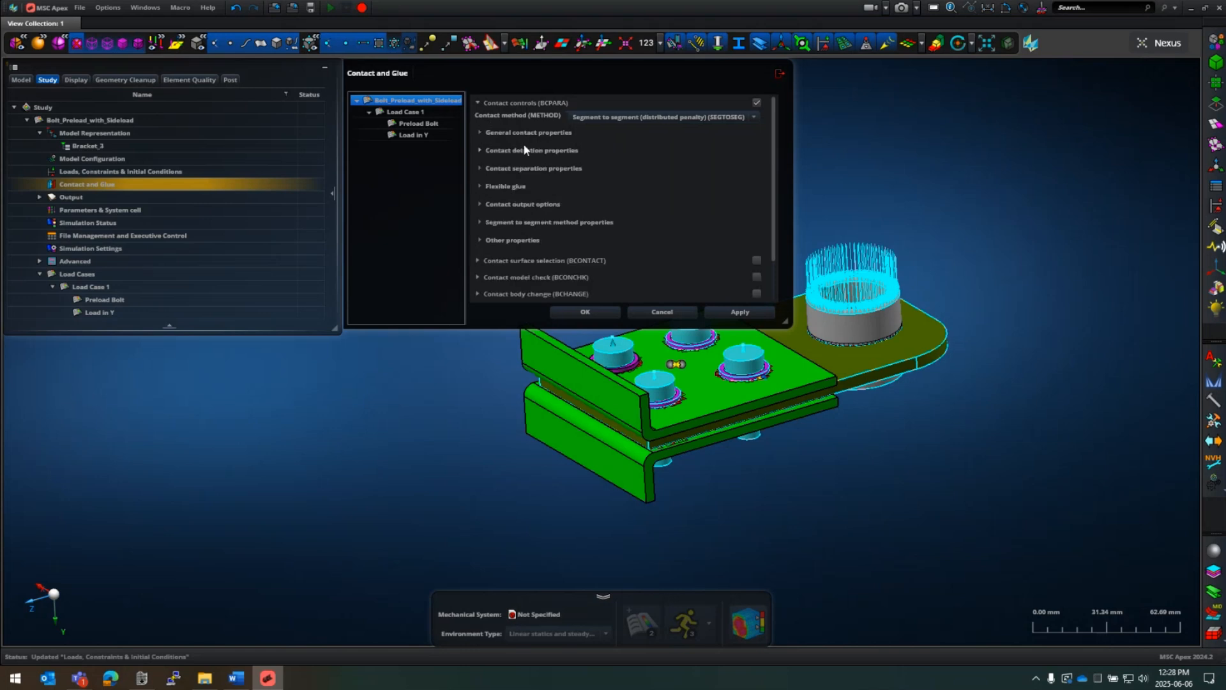
click(480, 150)
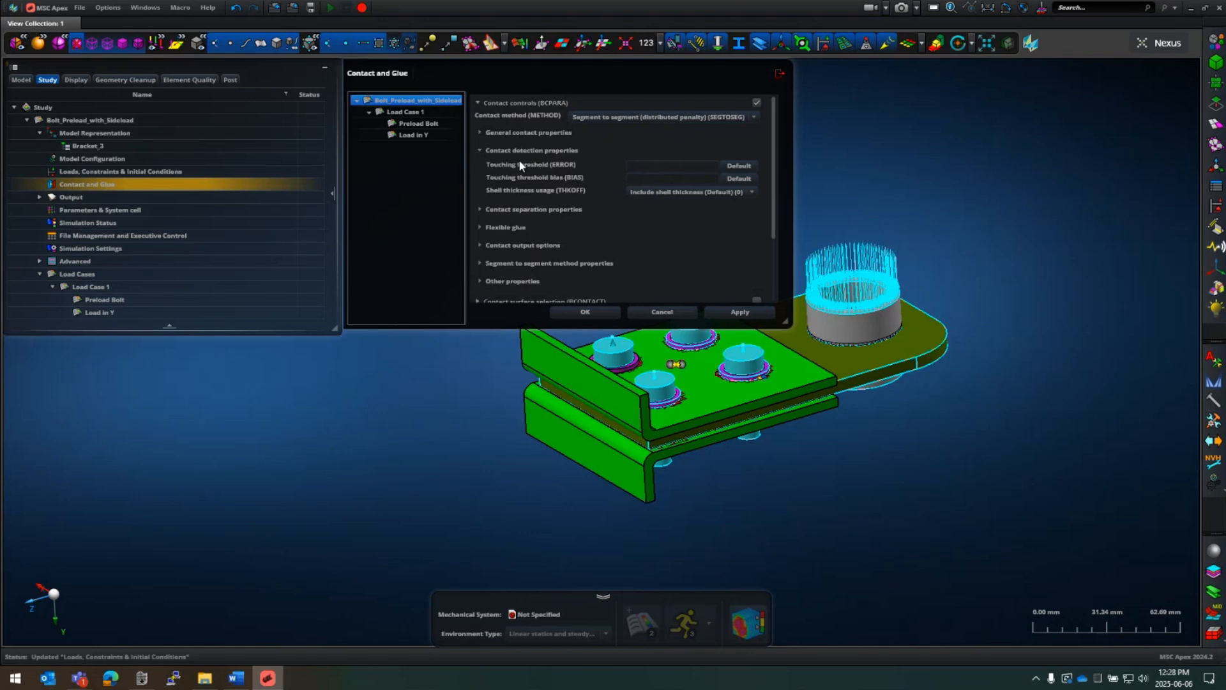
click(480, 151)
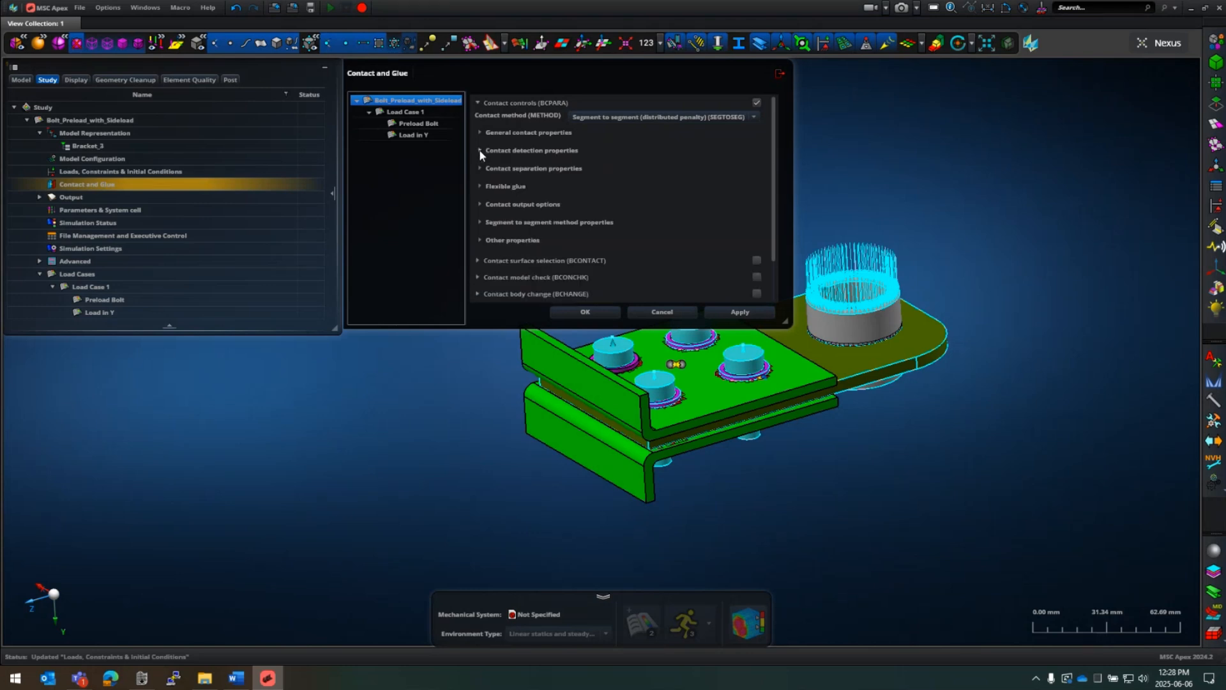
click(478, 103)
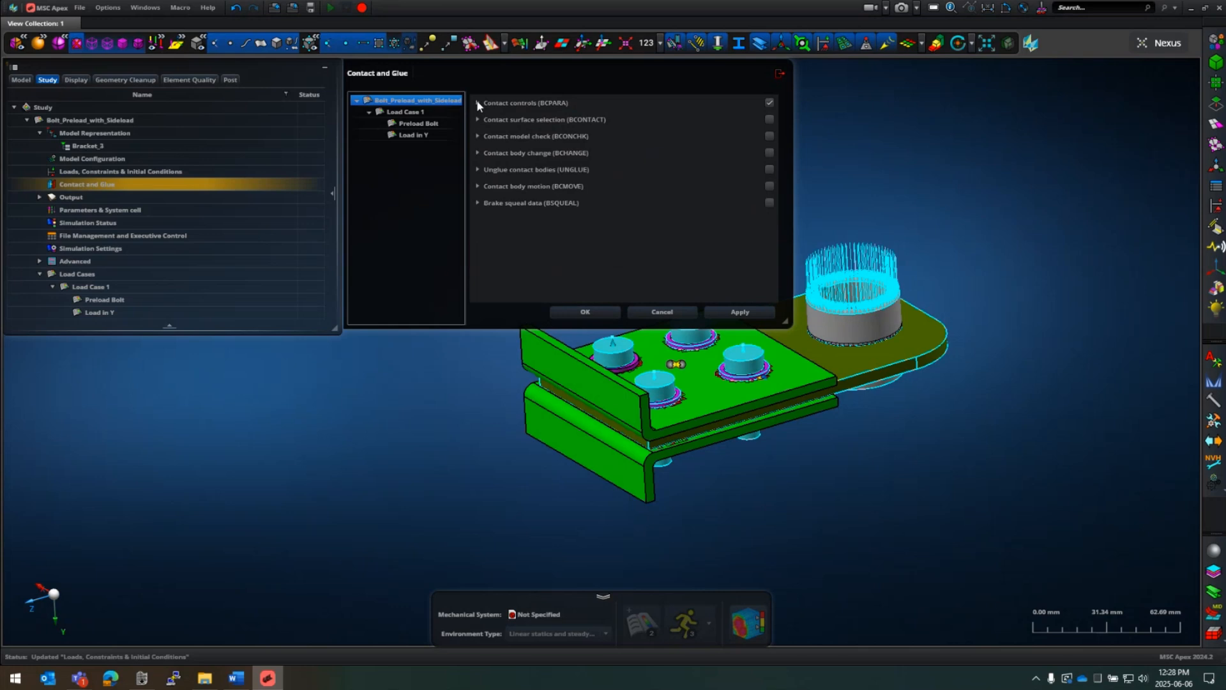
click(740, 312)
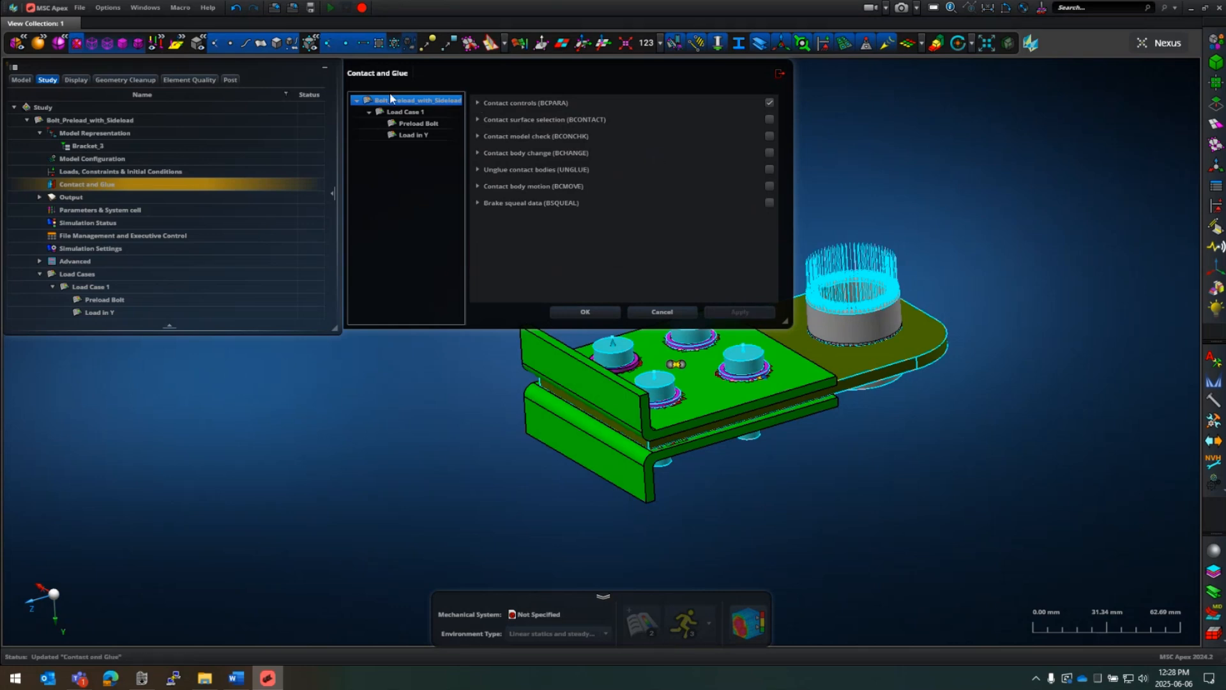
Step: Set the Preload Bolt step's contact activation to Select contact pairs or tables (USER) and apply Contact Table - 1 as active
click(408, 123)
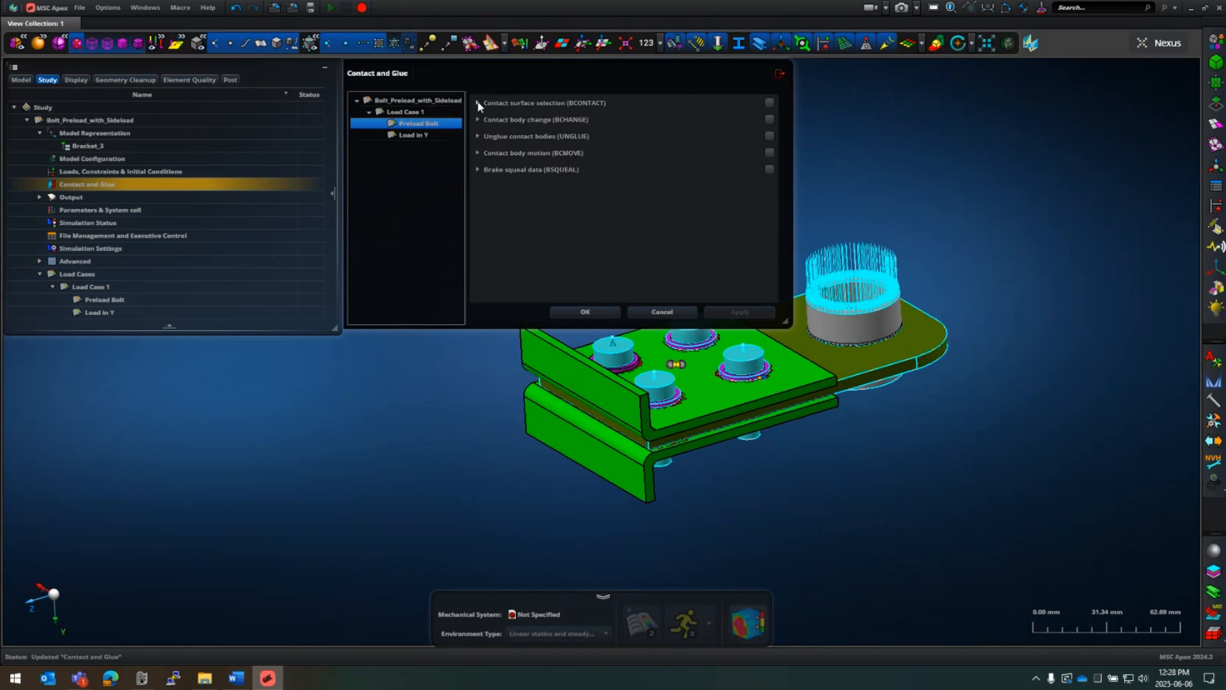
click(477, 104)
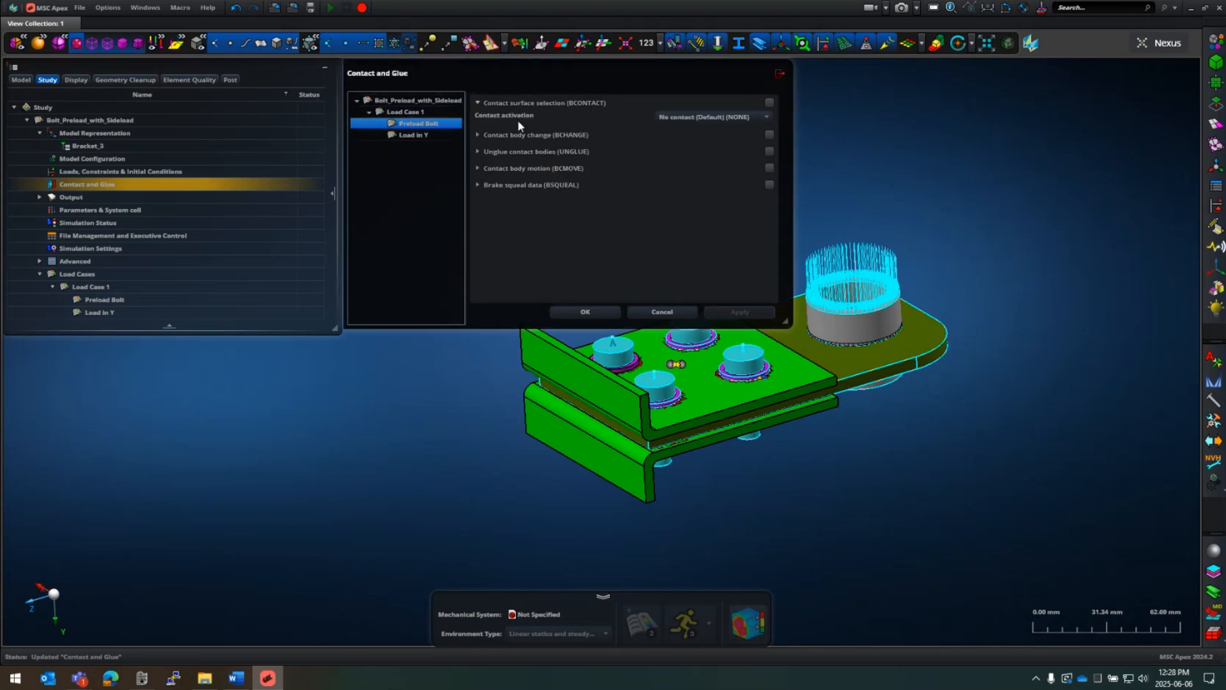
click(726, 117)
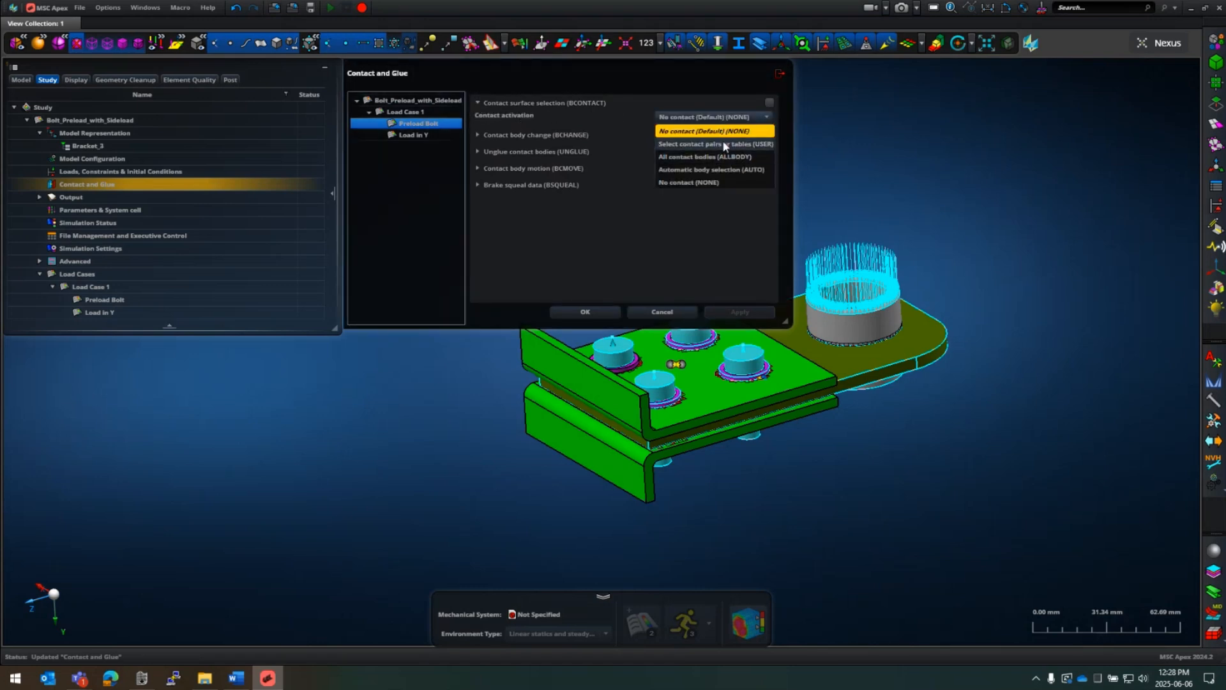
click(724, 145)
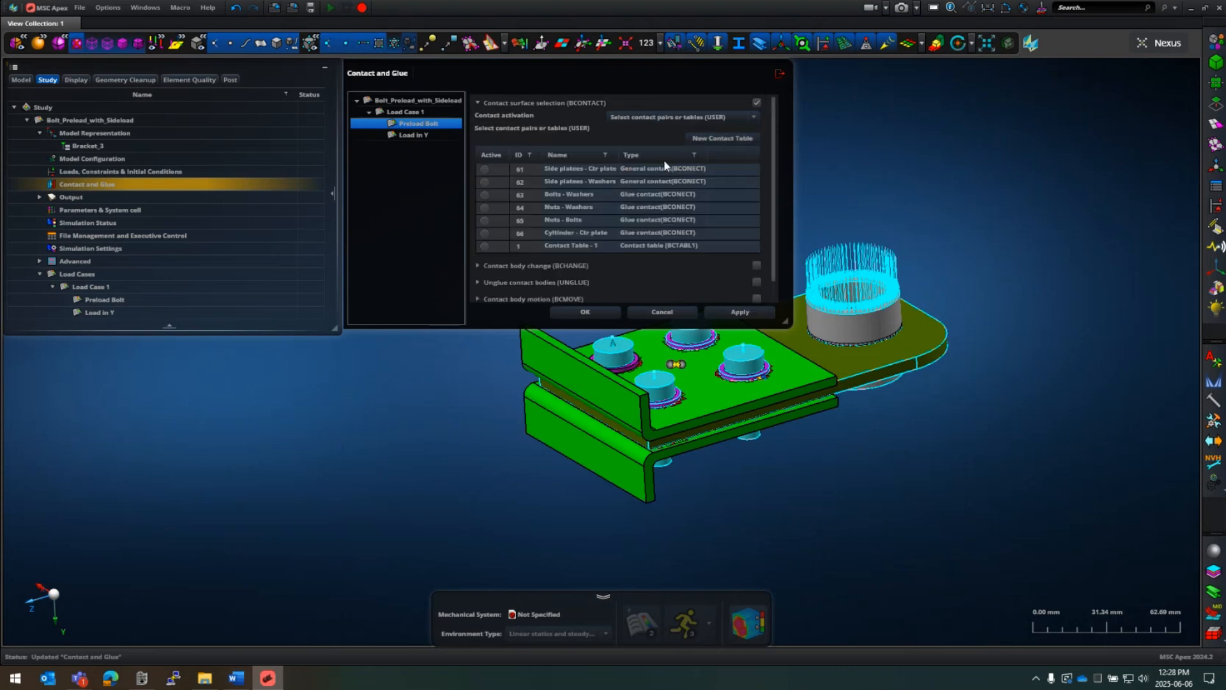
click(486, 246)
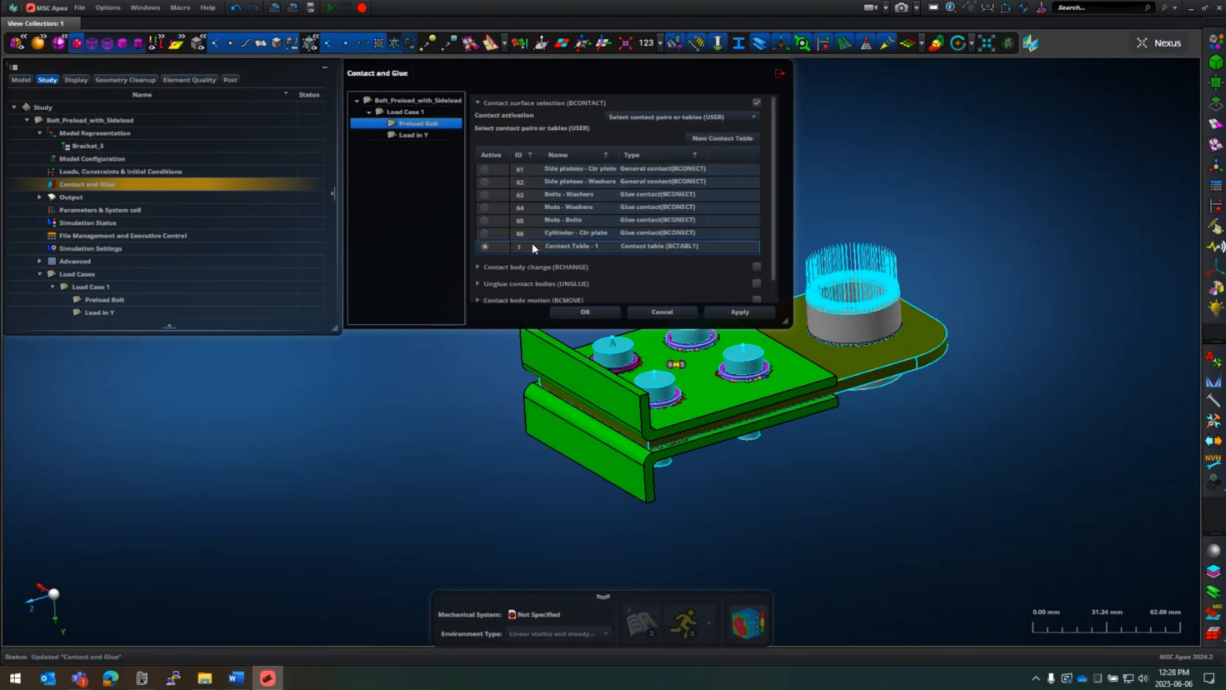
scroll(532, 245, down, 1)
click(744, 309)
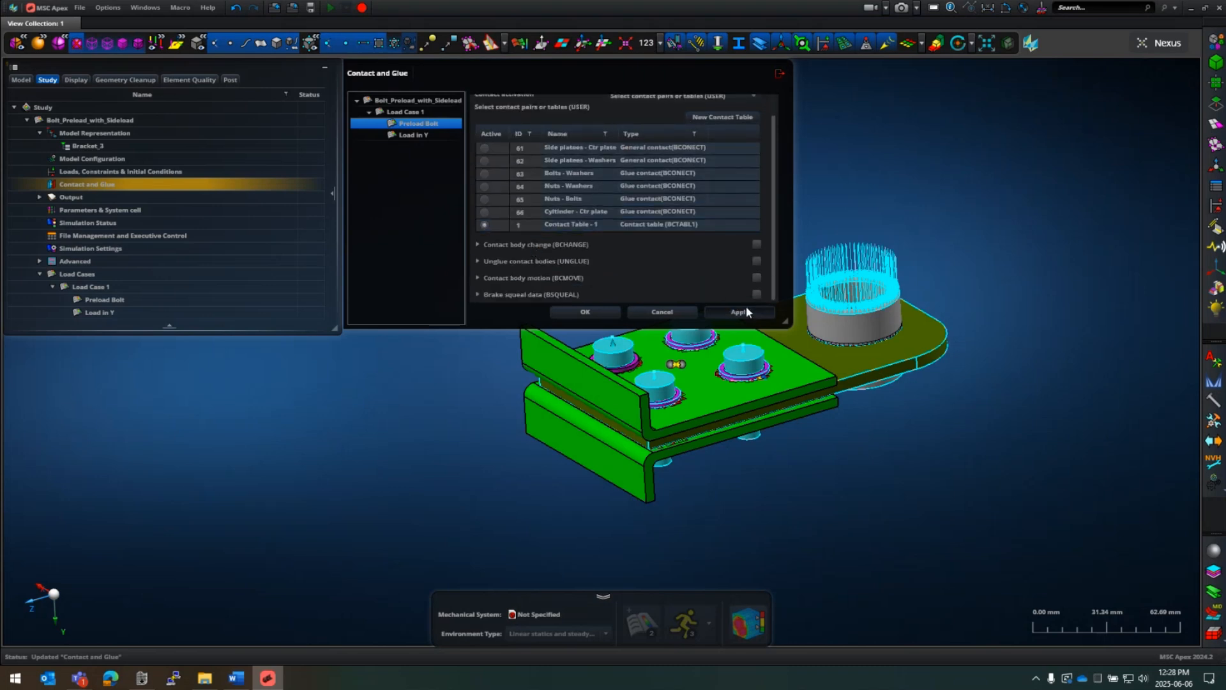
Step: For the Load in Y step, select user-defined contact pairs or tables (USER), activate Contact Table - 1 and confirm
click(446, 135)
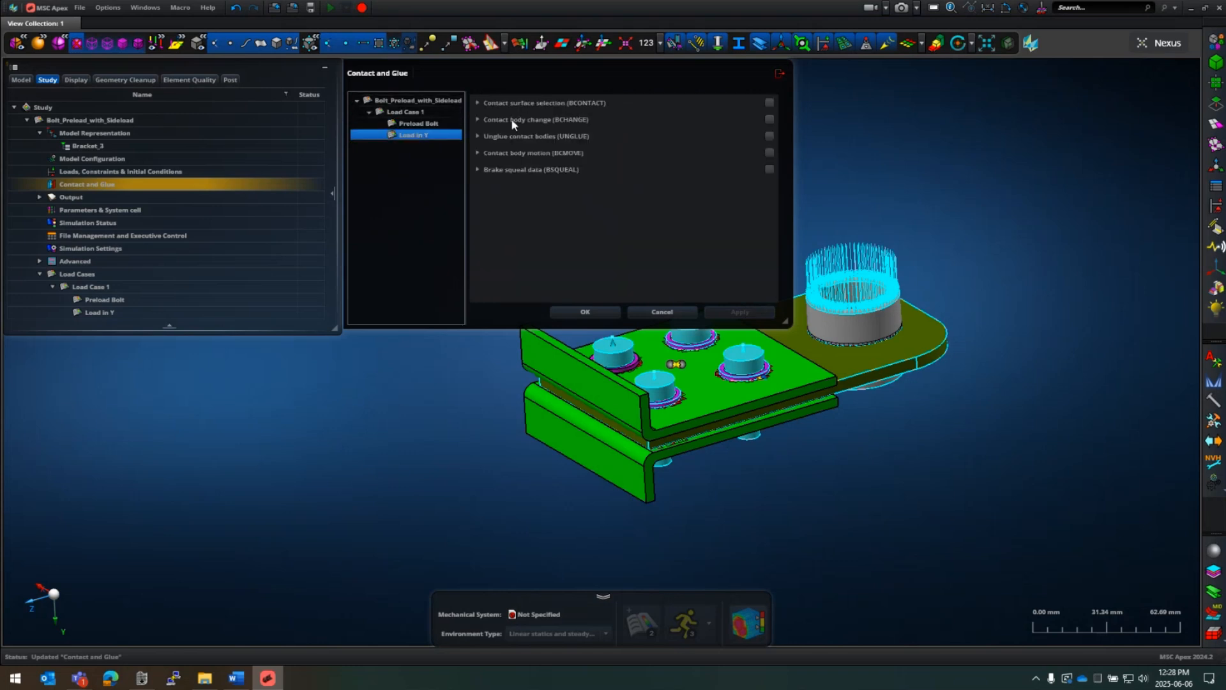
click(479, 102)
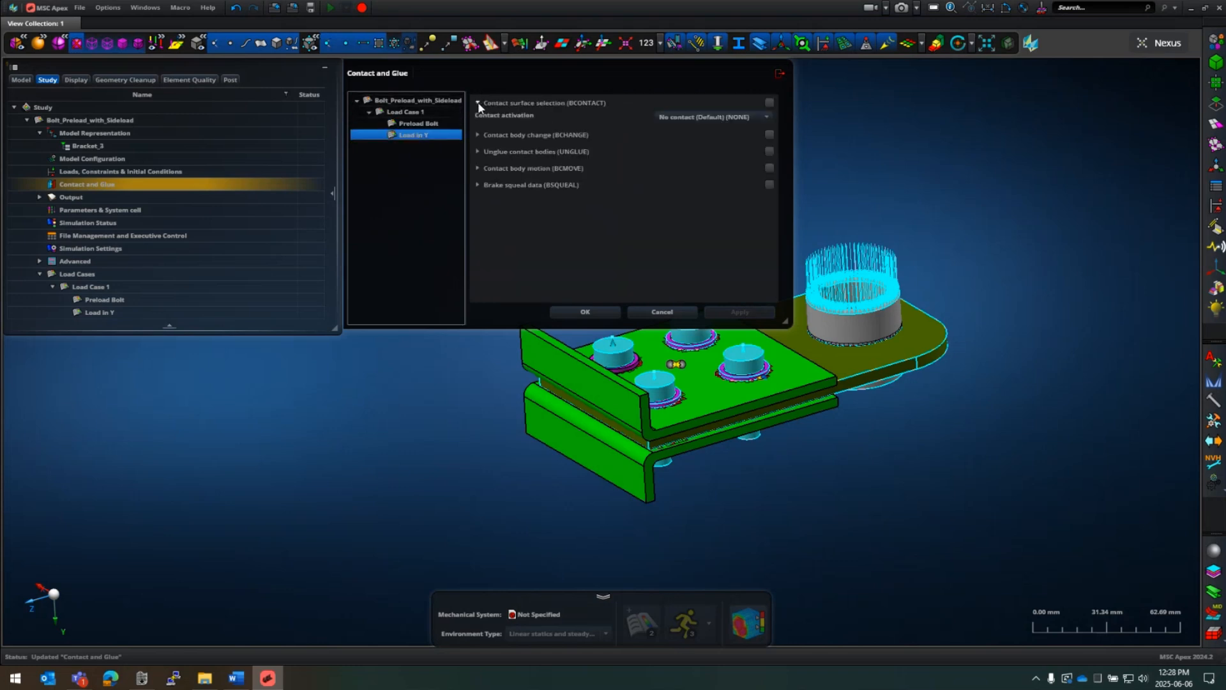
click(726, 117)
click(703, 145)
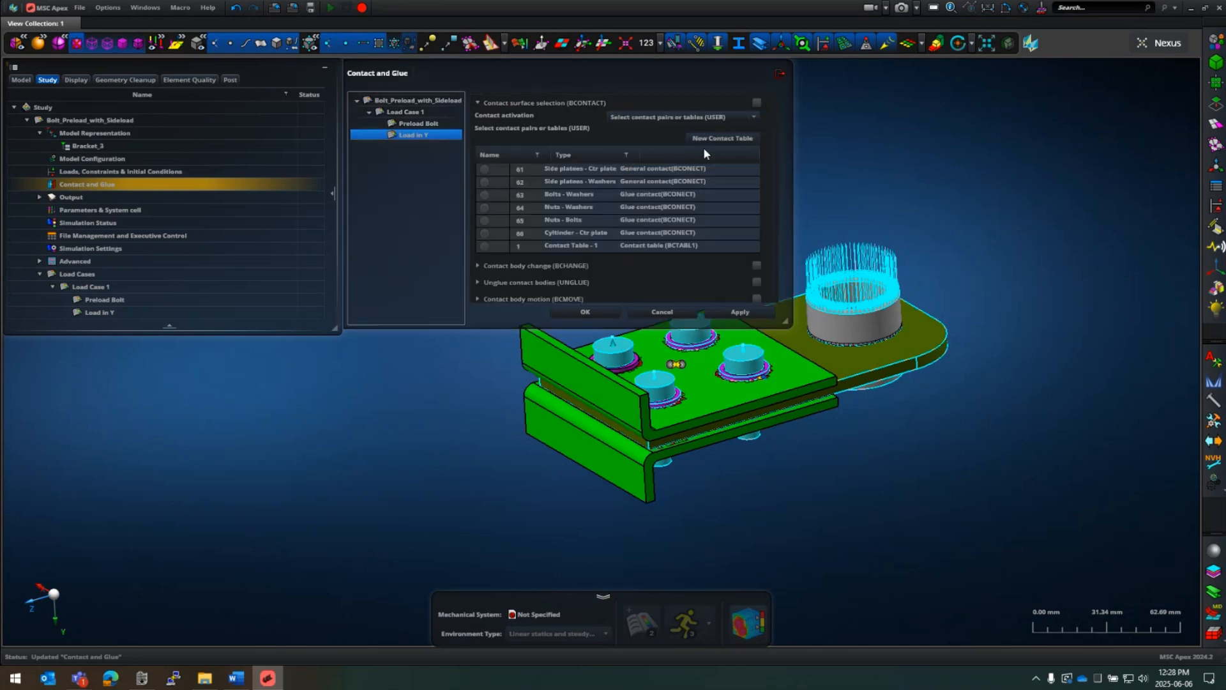
click(484, 246)
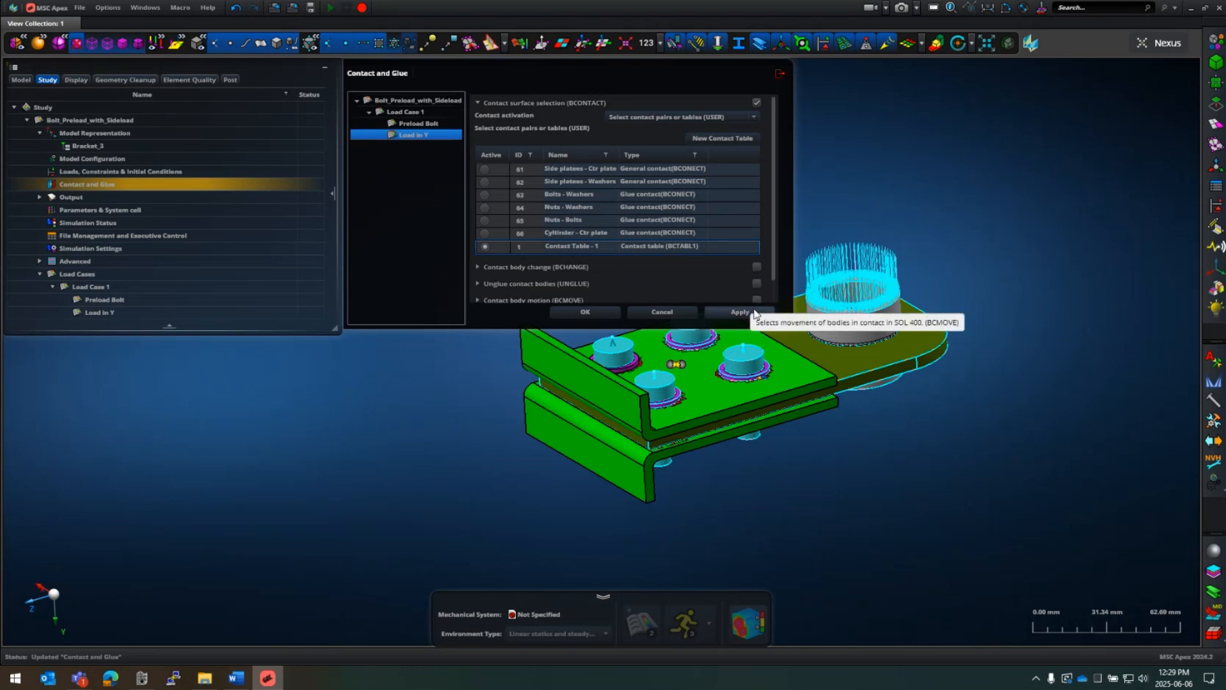
click(600, 311)
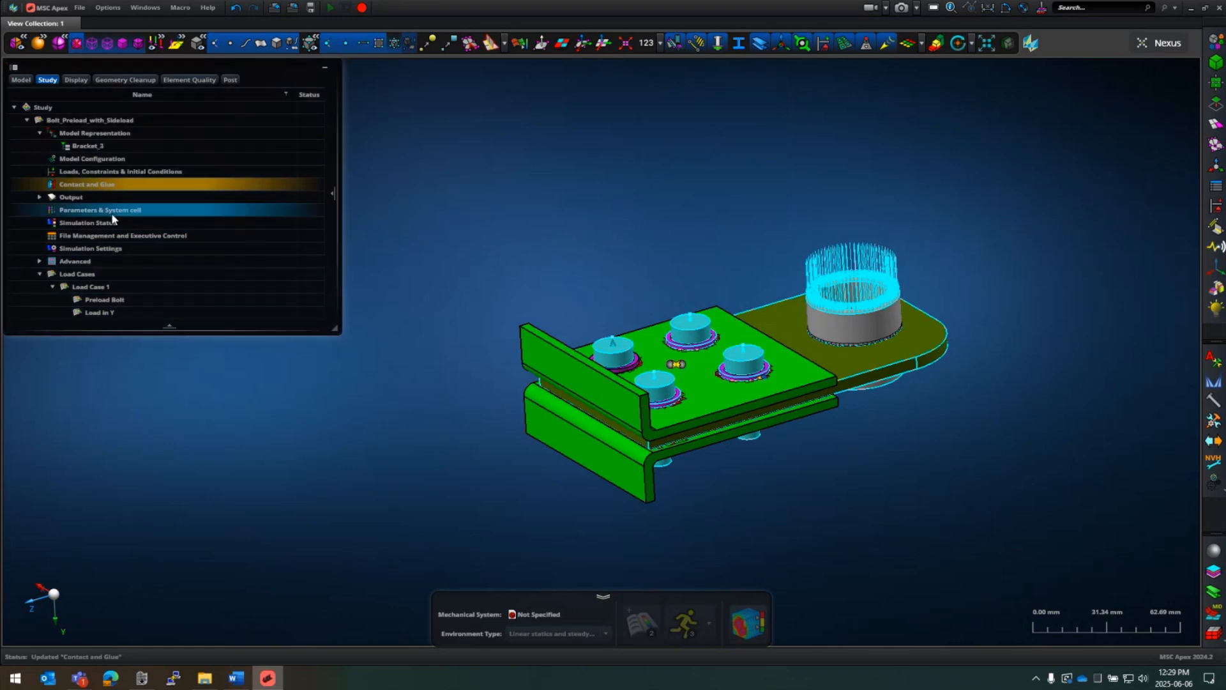
Step: Add Contact Output (BOUTPUT) to the scenario's output requests with PLOT as the output target
click(39, 197)
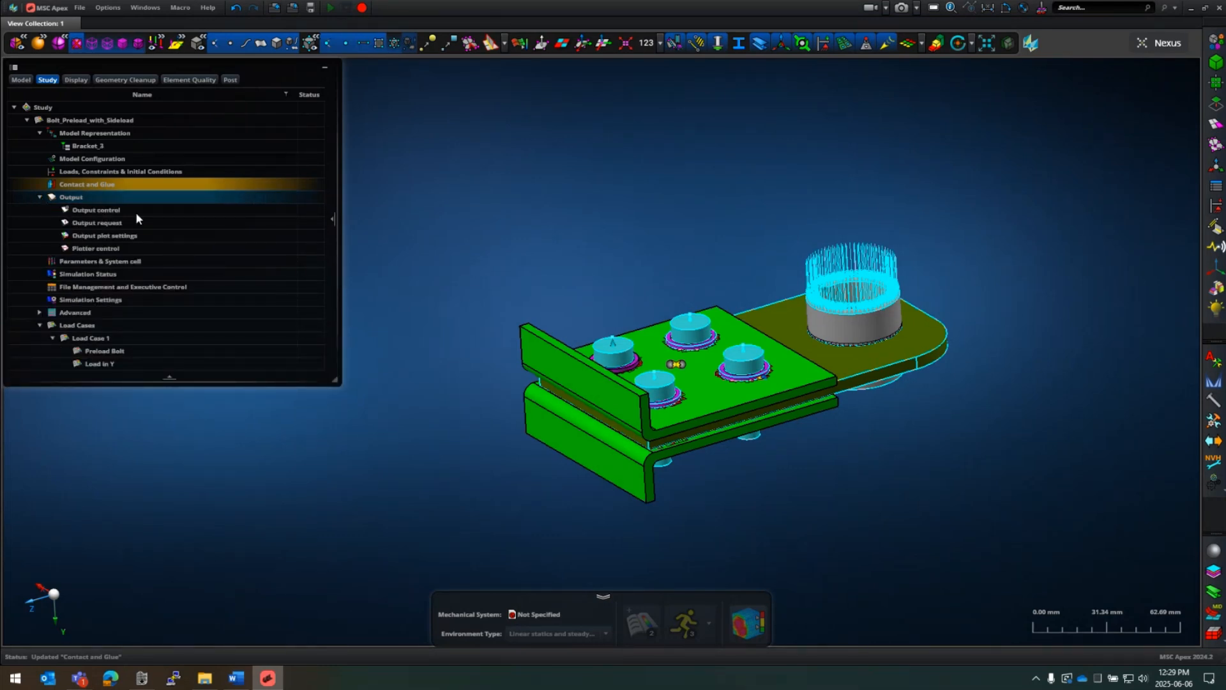
double_click(98, 223)
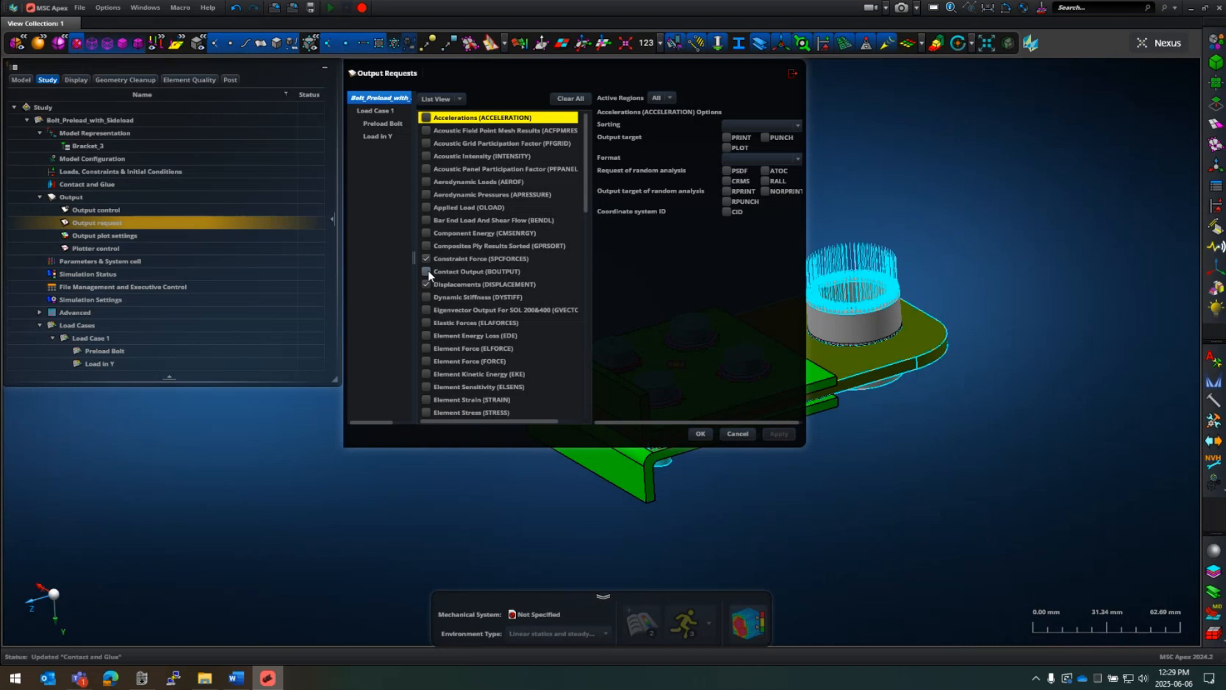
click(427, 272)
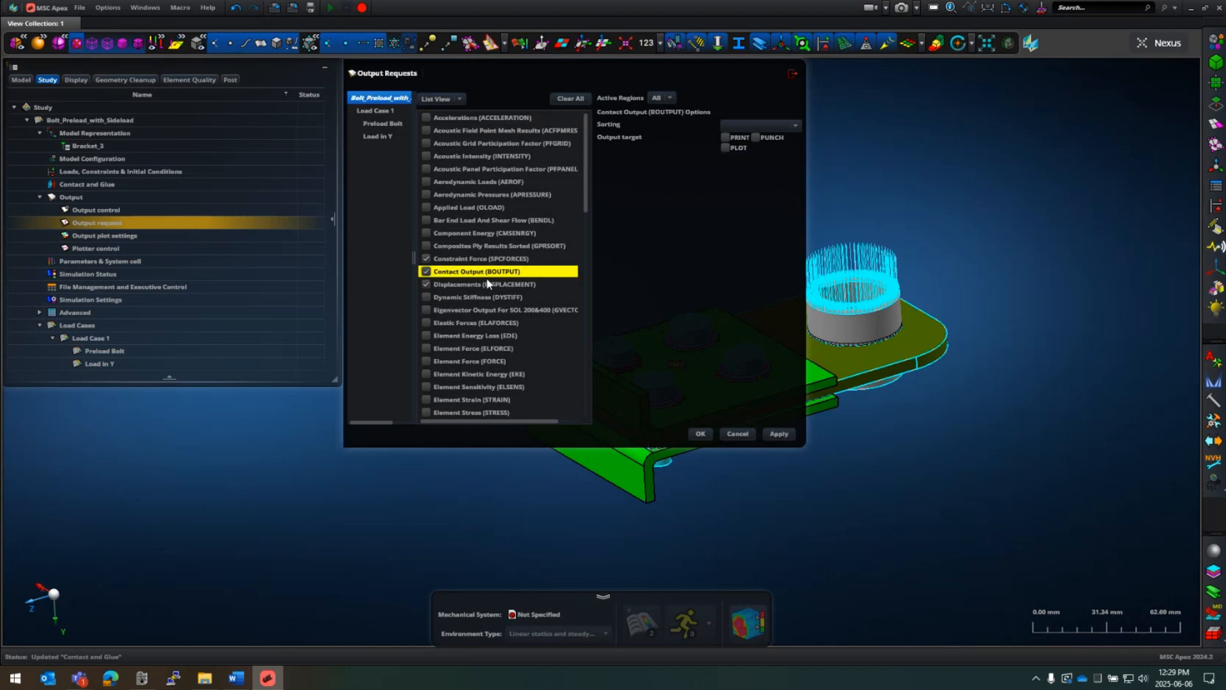
click(725, 148)
click(699, 434)
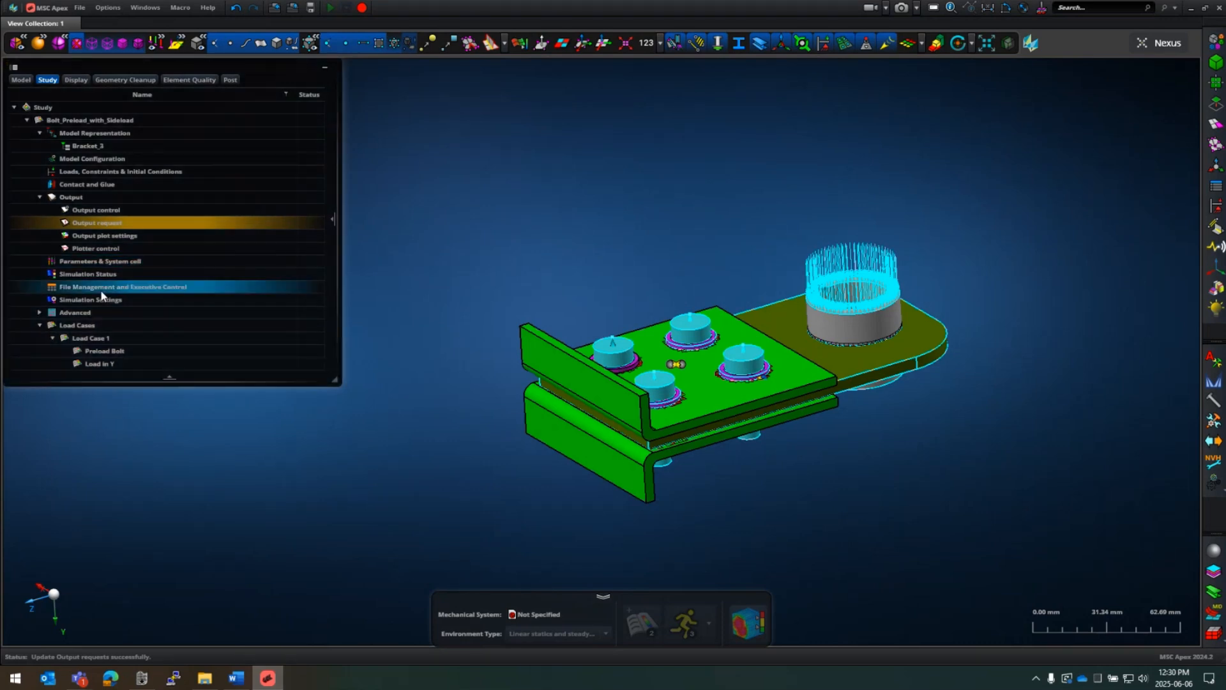
Step: Create a nonlinear solution control (NLSTEP) for the Preload Bolt step in the simulation settings and name it "Preload stepping"
click(38, 196)
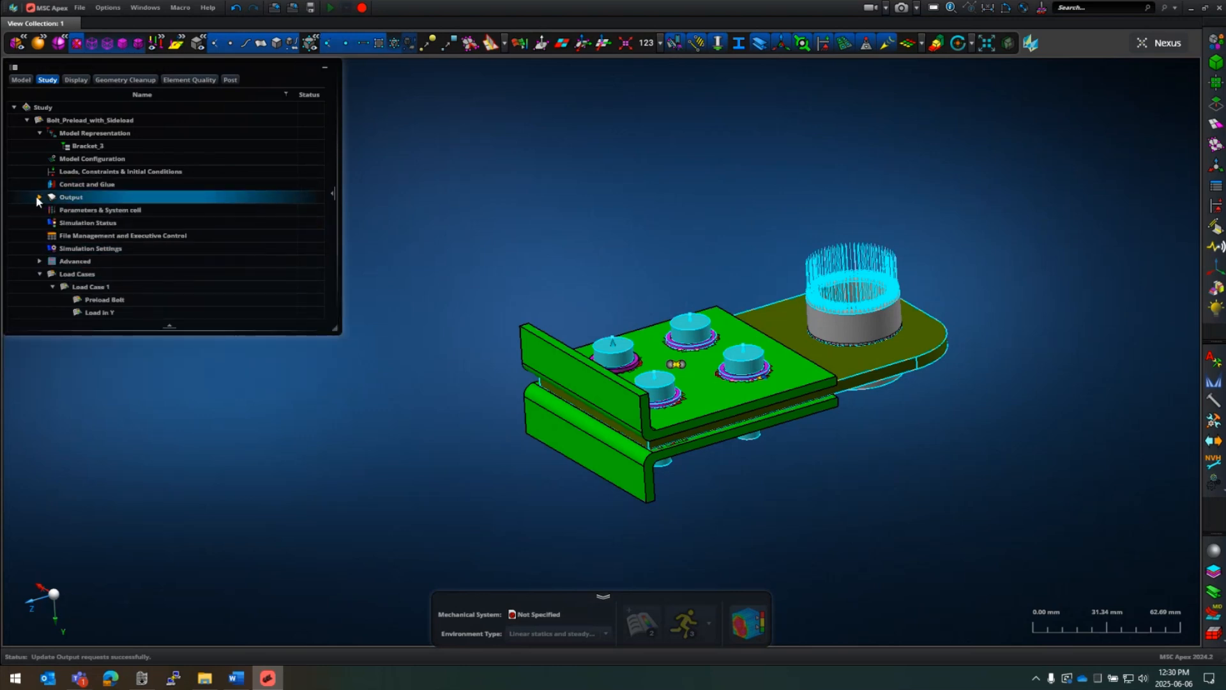
double_click(97, 248)
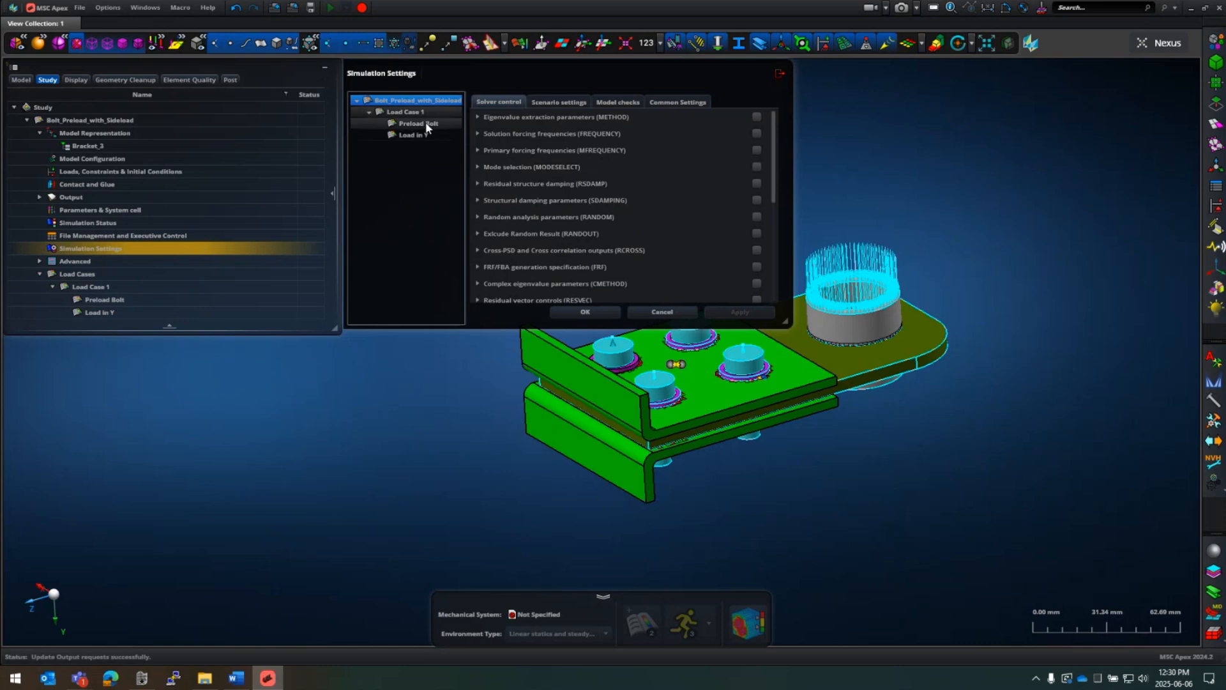
click(426, 125)
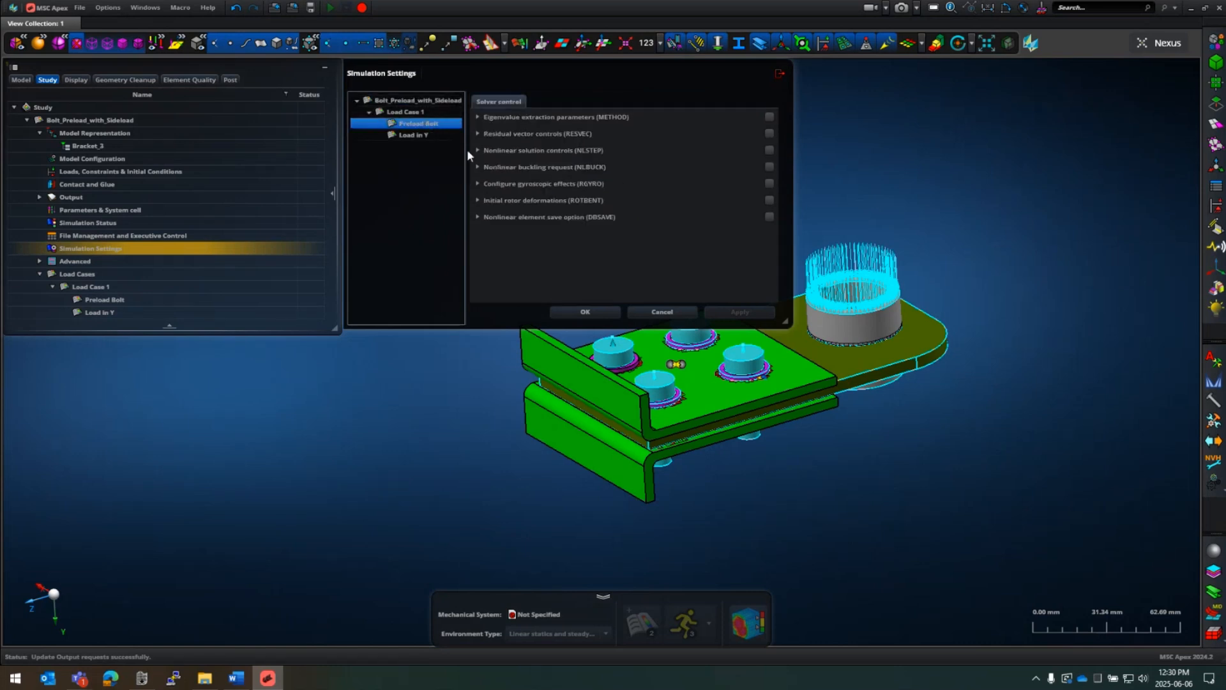
click(497, 151)
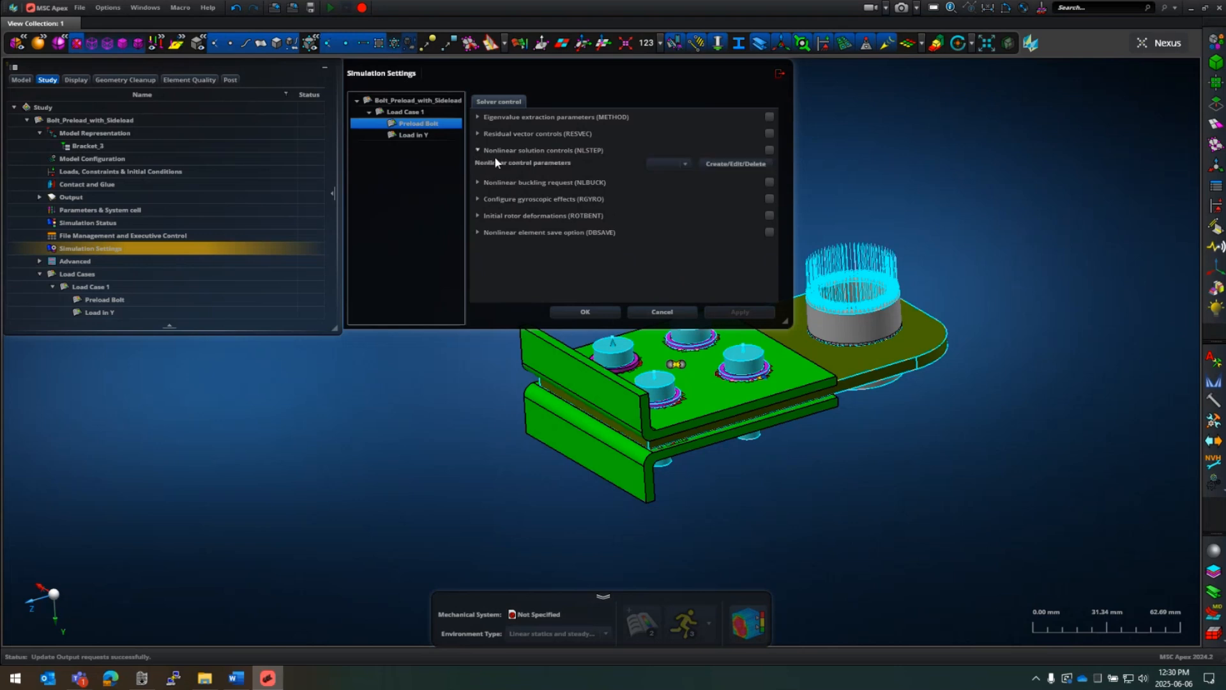
click(732, 166)
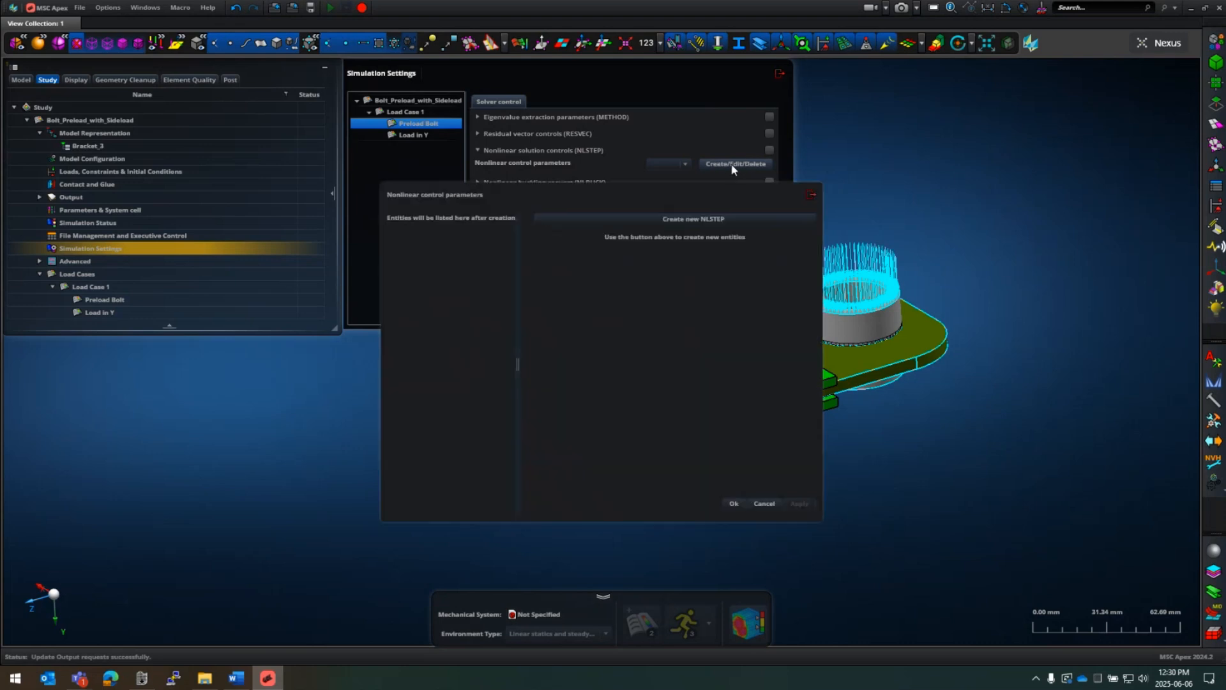
click(664, 220)
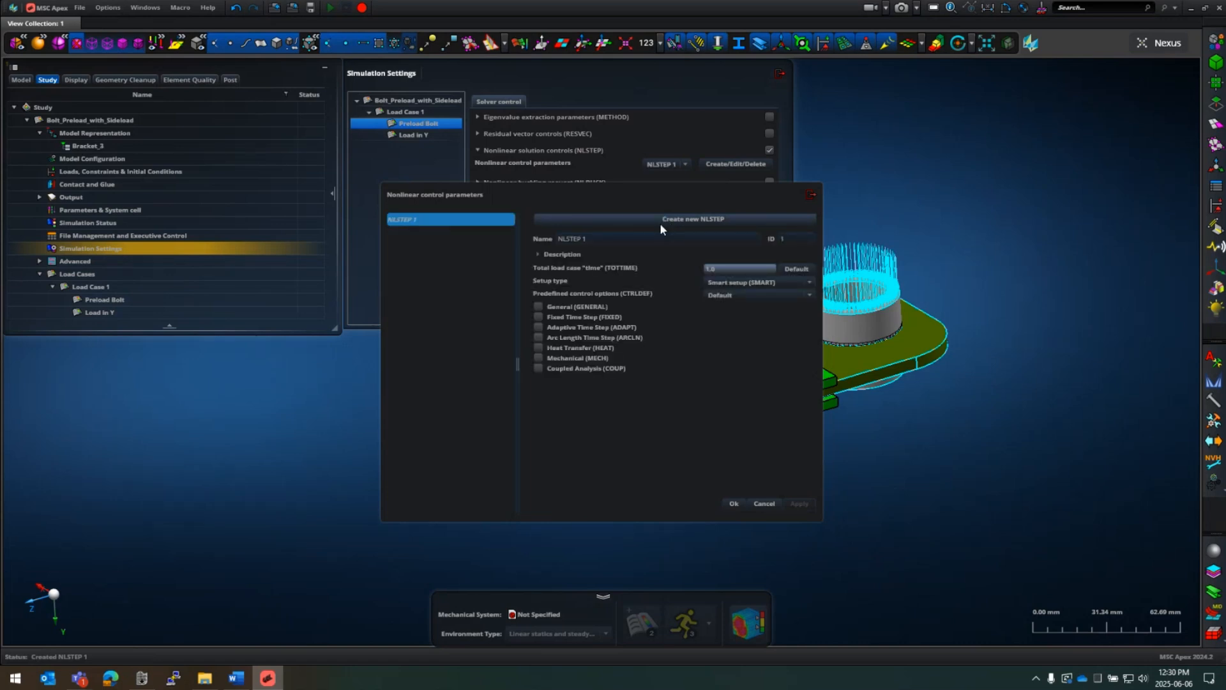
click(613, 243)
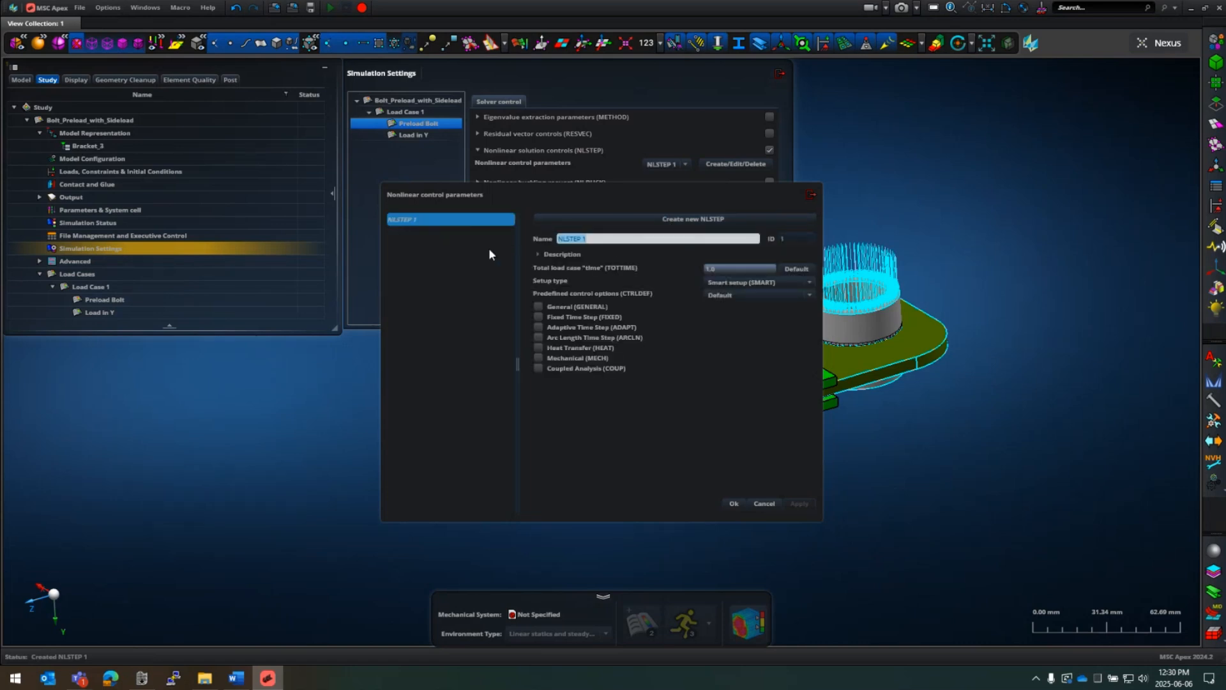
text(Preload stepping)
Step: Set Preload stepping's predefined control option to Quasi-linear (QLINEAR), apply it and keep it assigned to the Preload Bolt step
click(747, 296)
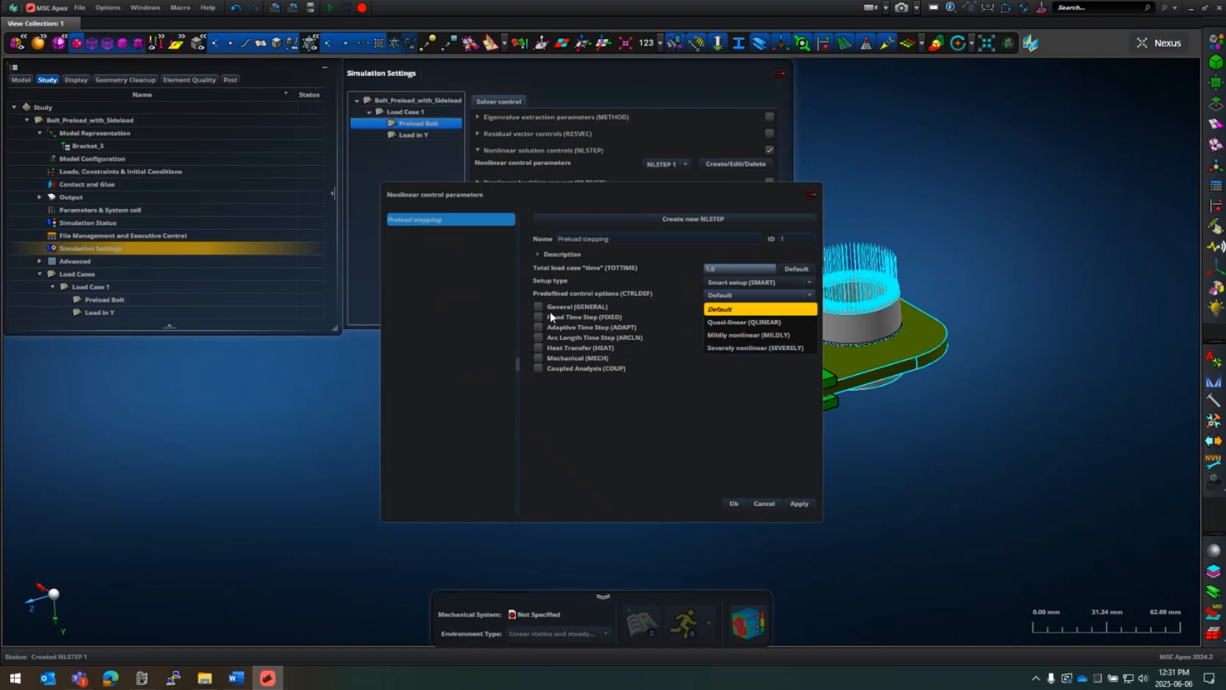
click(738, 324)
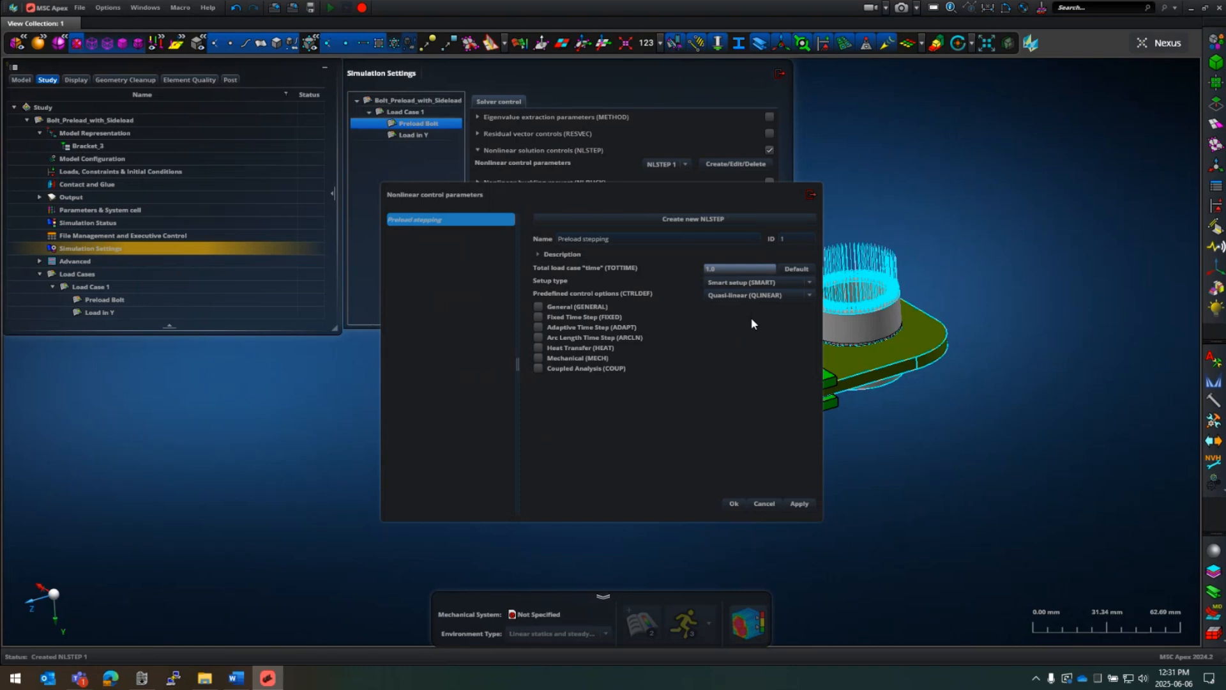
click(802, 506)
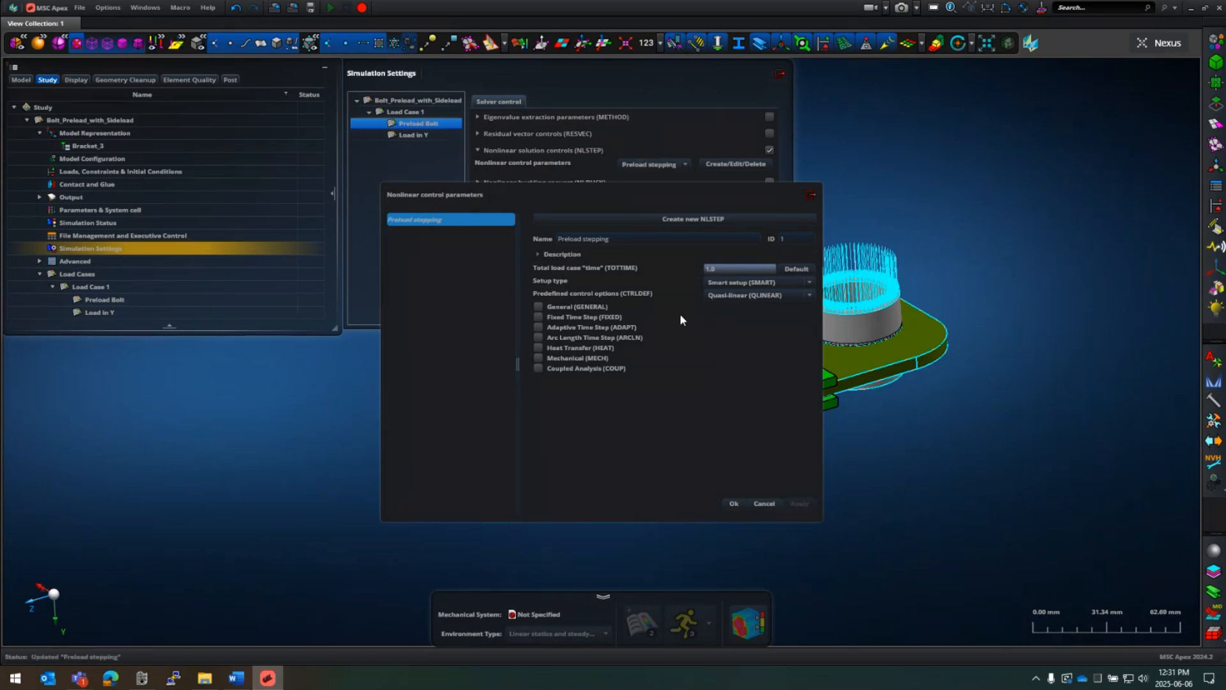
click(734, 504)
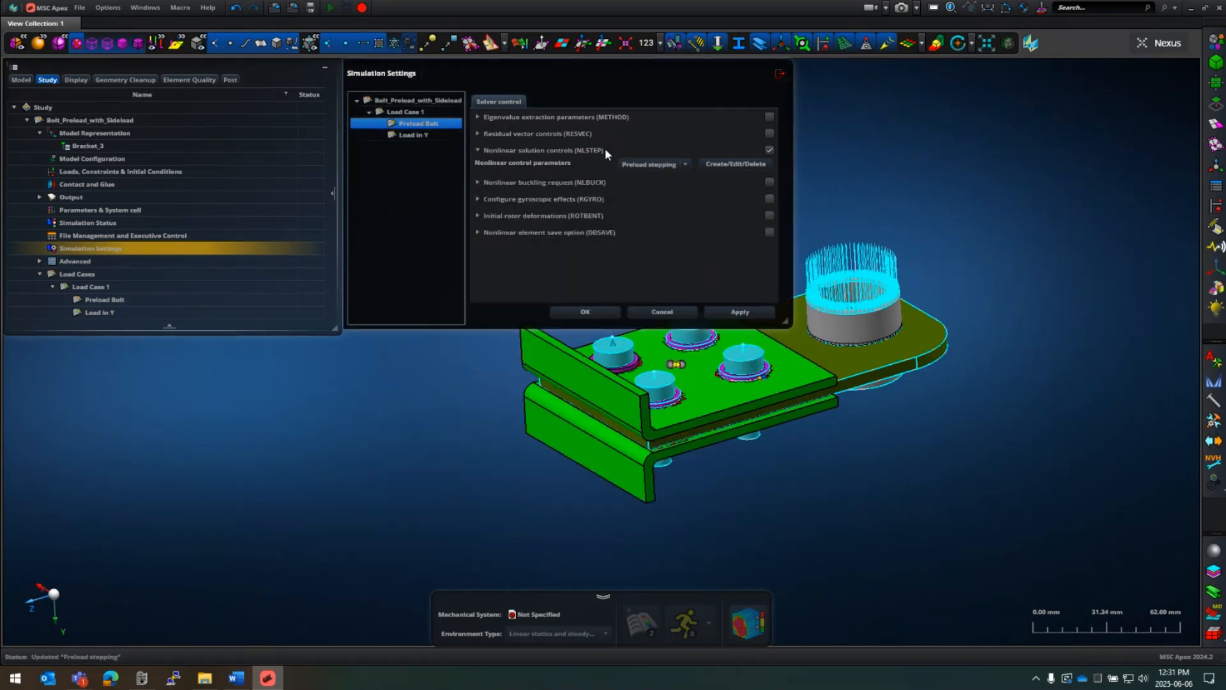
click(678, 166)
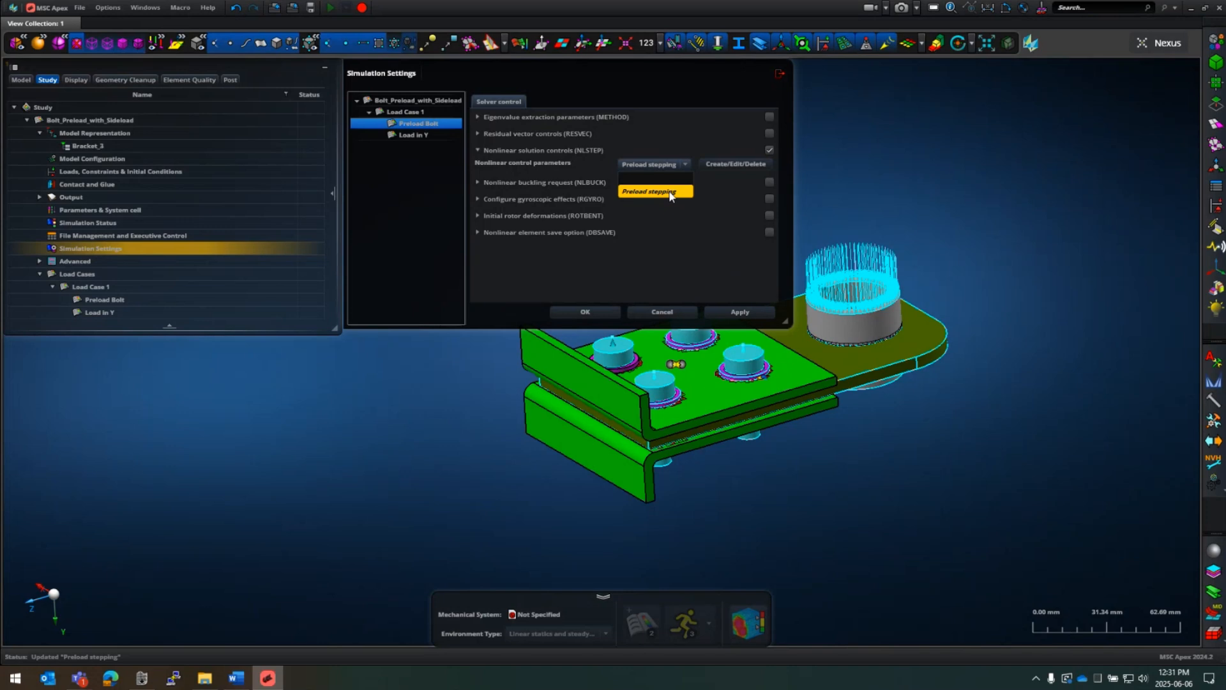
click(671, 193)
Step: Create a second nonlinear solution control (NLSTEP) for the Load in Y step and name it "Aplied load"
click(422, 136)
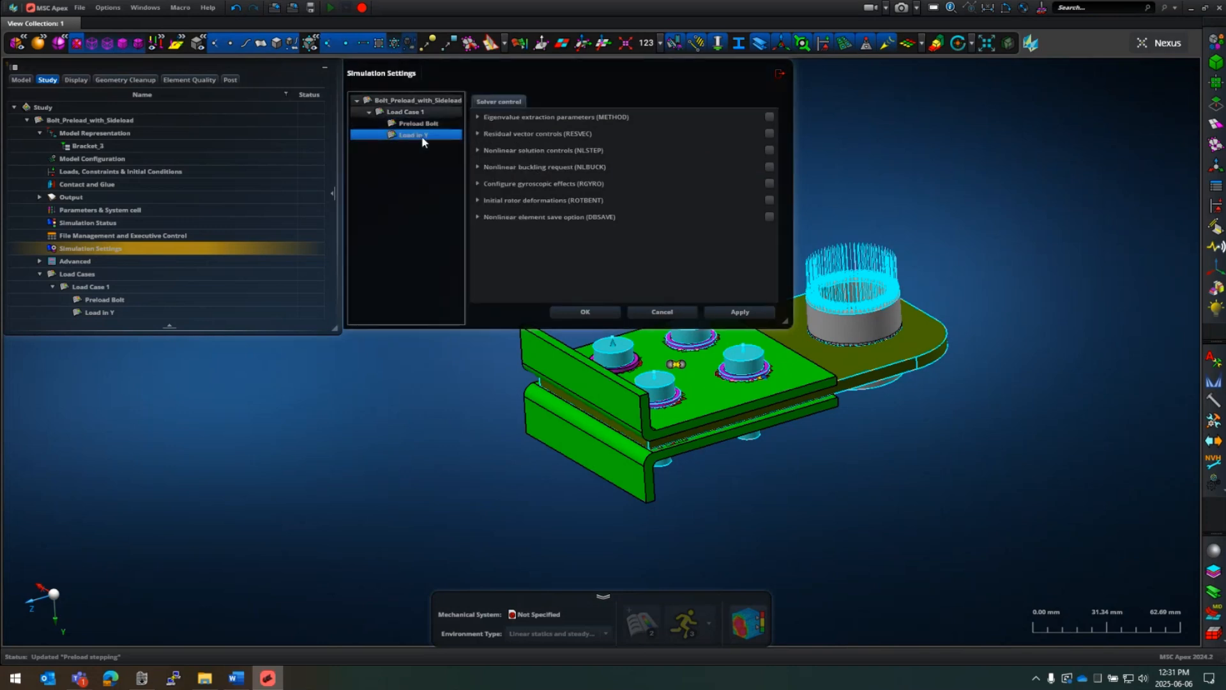
click(527, 151)
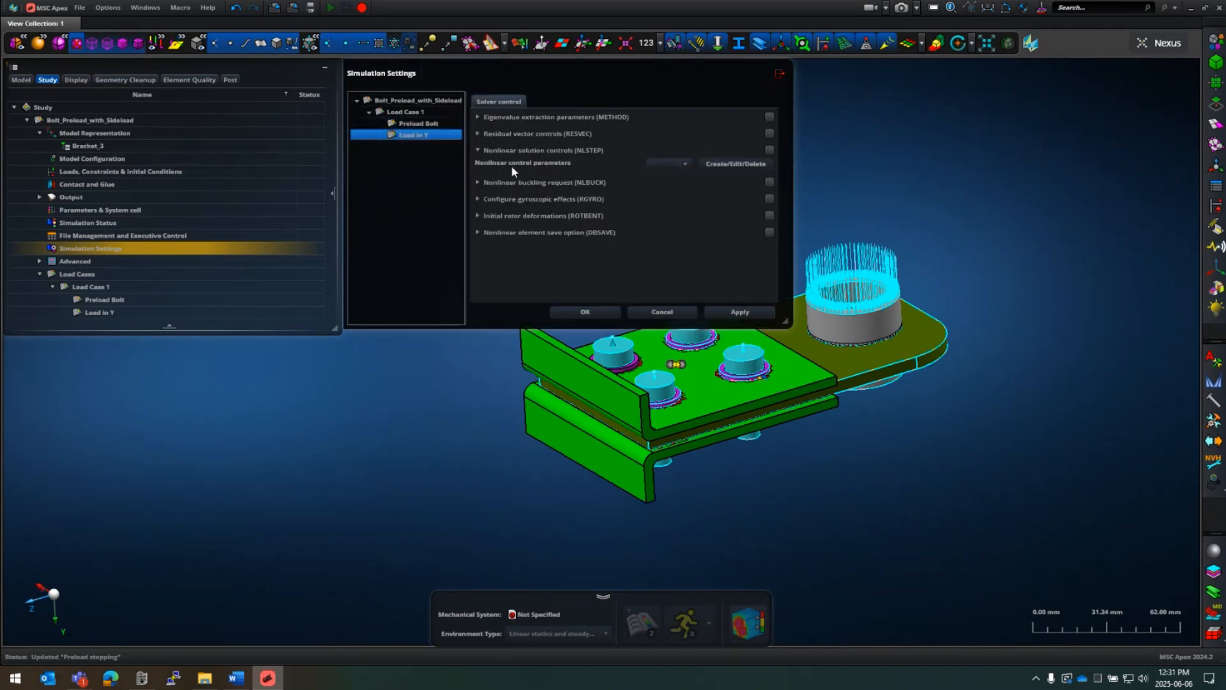
click(736, 166)
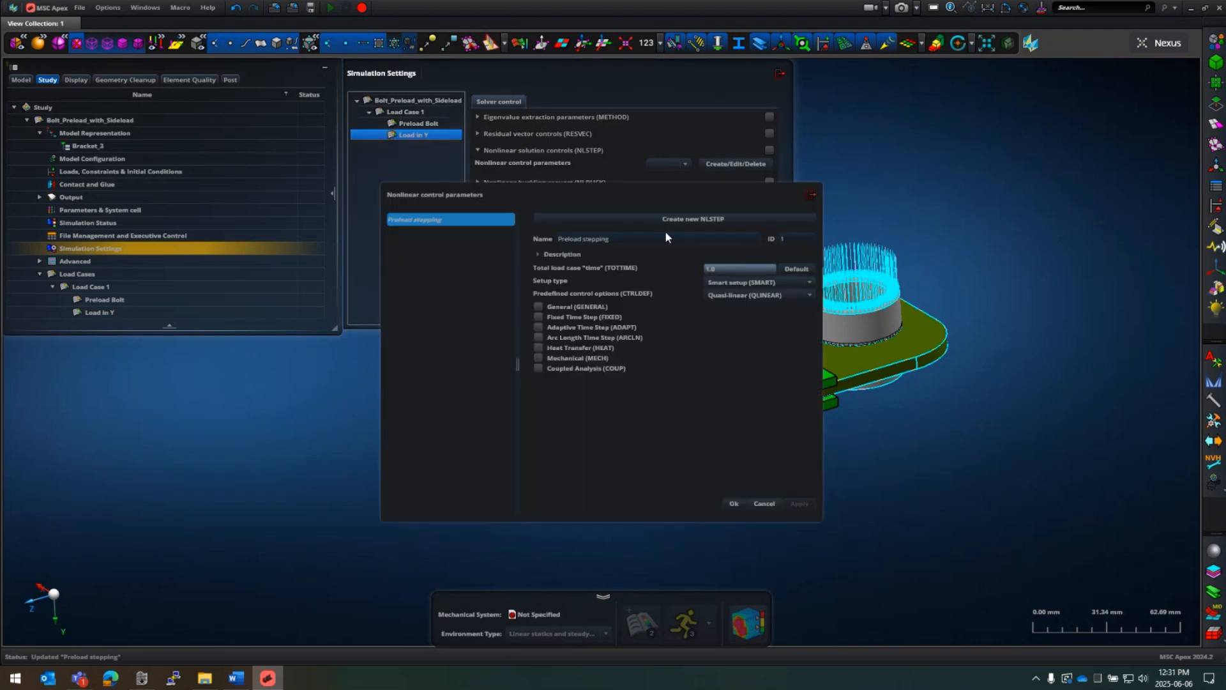
click(677, 213)
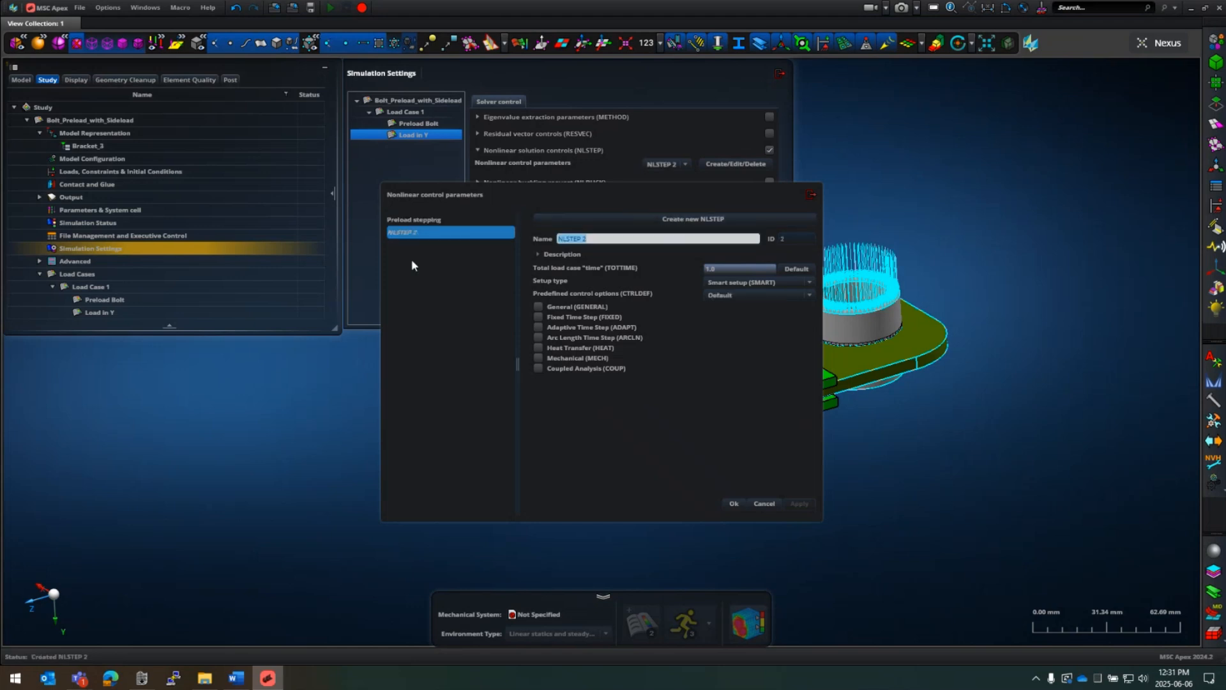
text(Fu)
key(BackSpace)
text(Aplied load)
Step: Set the Load in Y control's predefined control option (CTRLDEF) to Quasi-linear (QLINEAR), then apply and confirm it
click(757, 296)
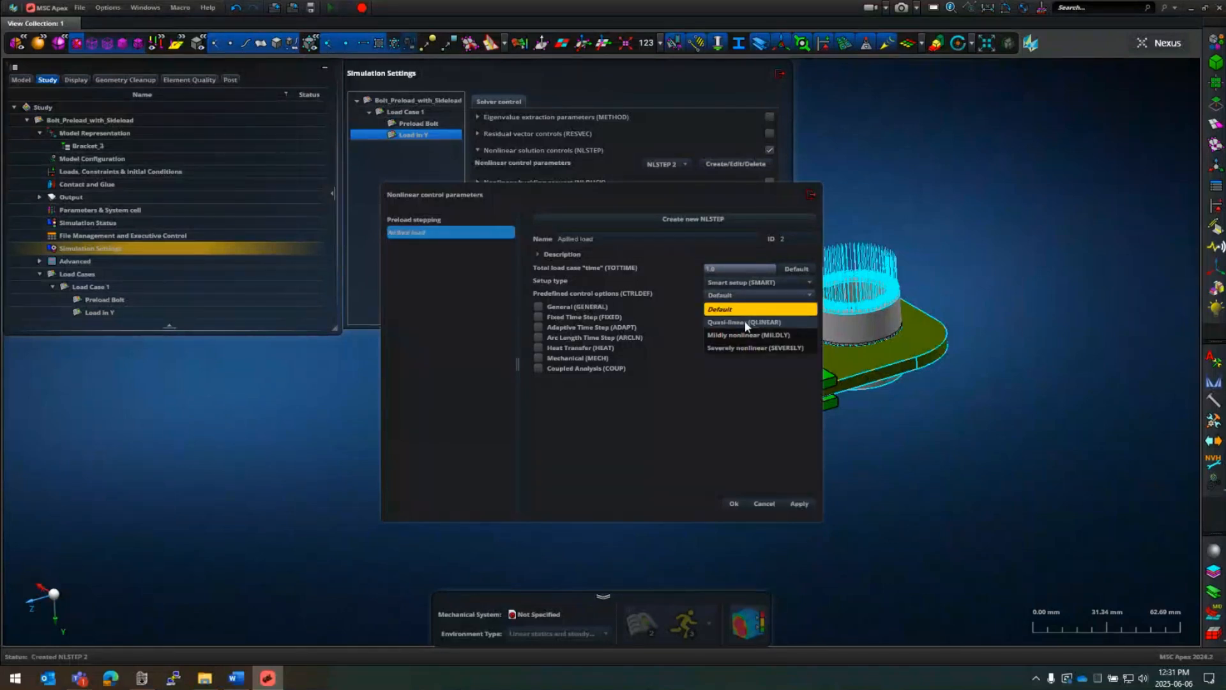
click(745, 321)
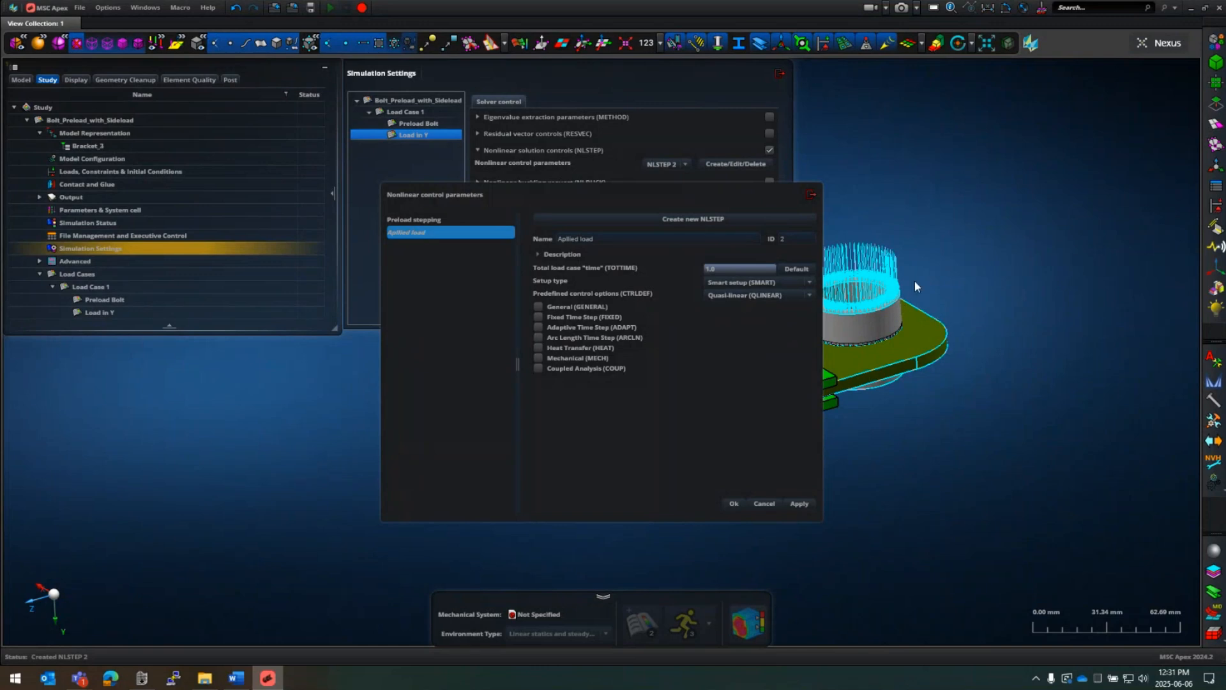
click(774, 298)
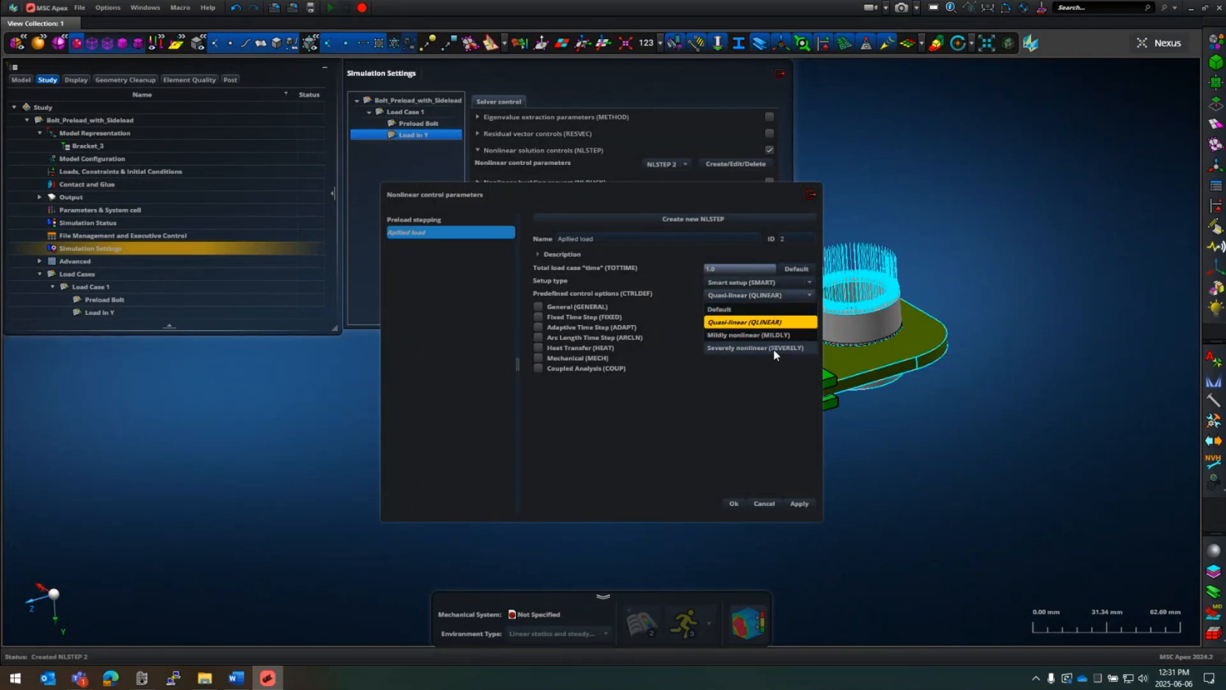
click(777, 414)
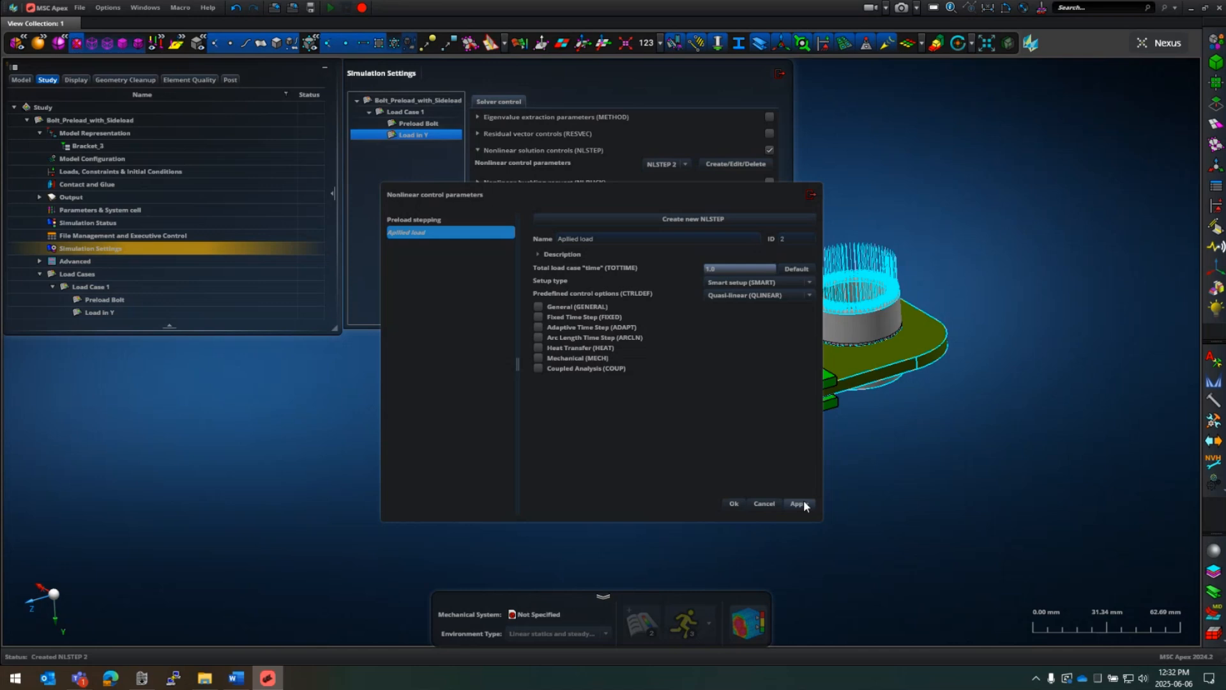
click(800, 506)
click(732, 504)
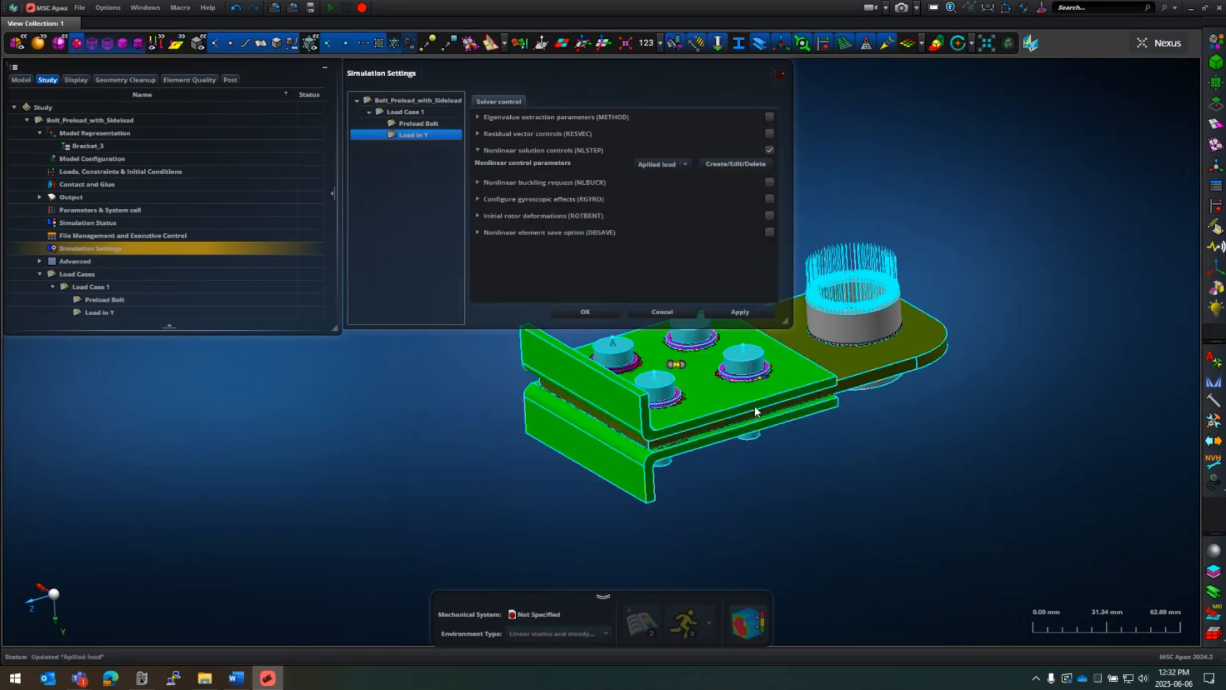
Step: Set the scenario's high performance option to High performance Solution 400 solver in the common settings and confirm the simulation settings
middle_drag(799, 424, 857, 514)
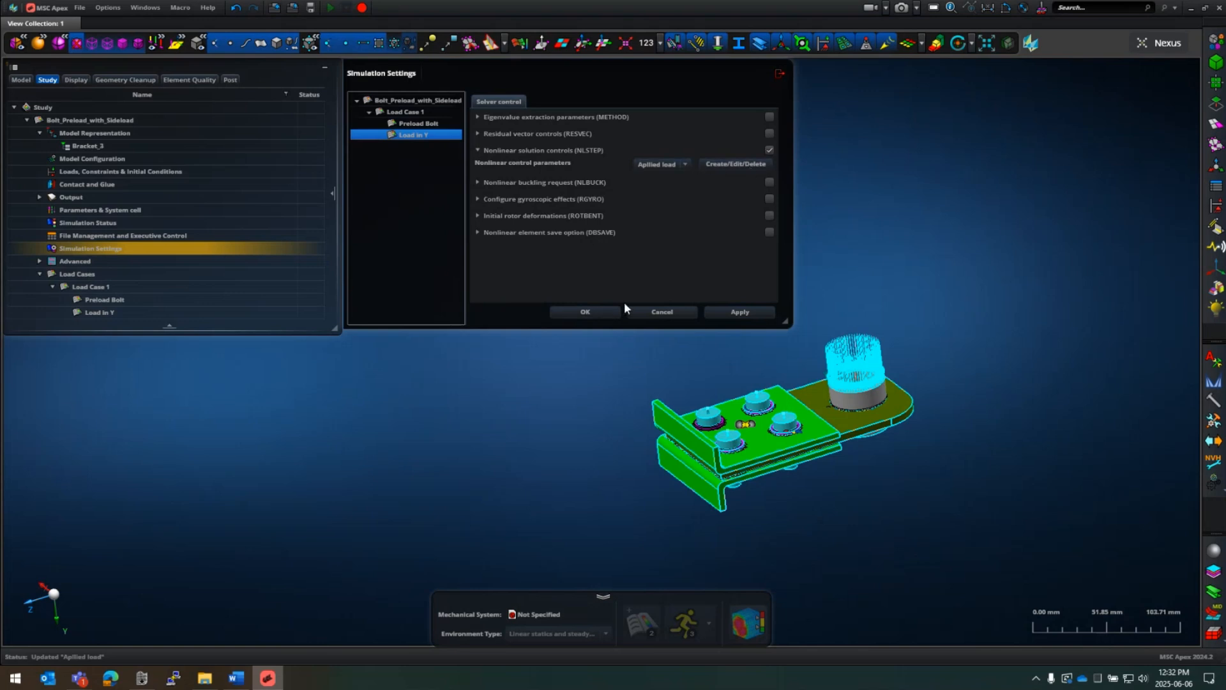
click(430, 100)
click(692, 100)
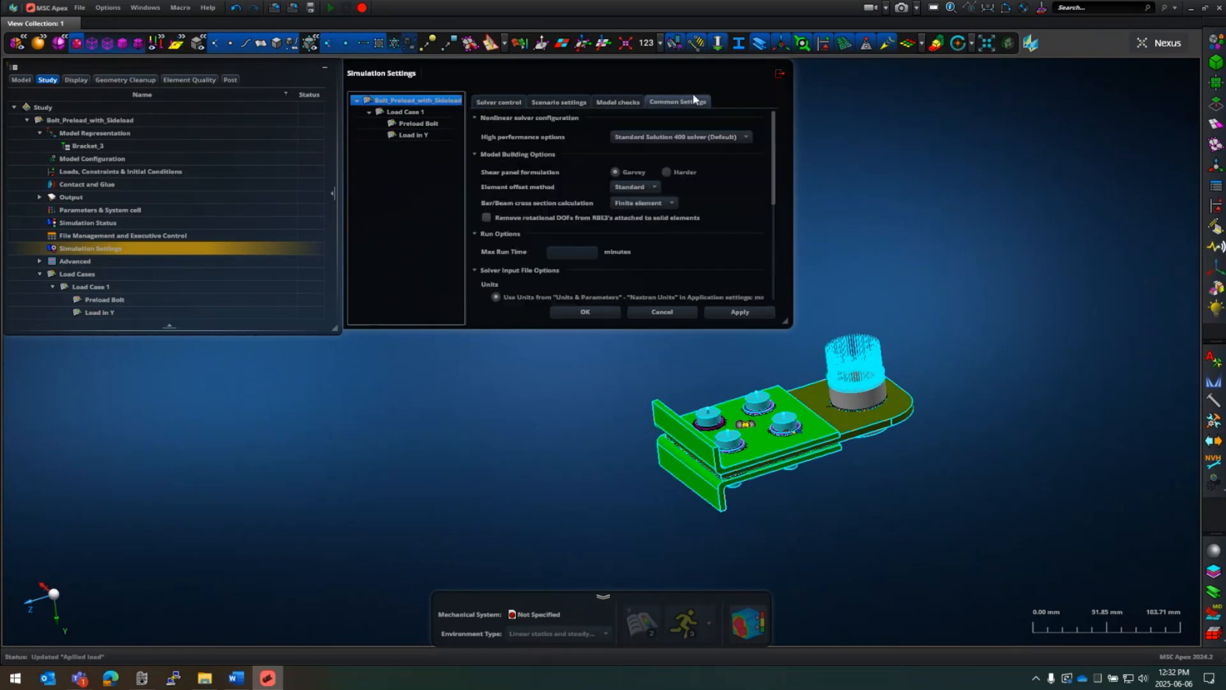
click(745, 139)
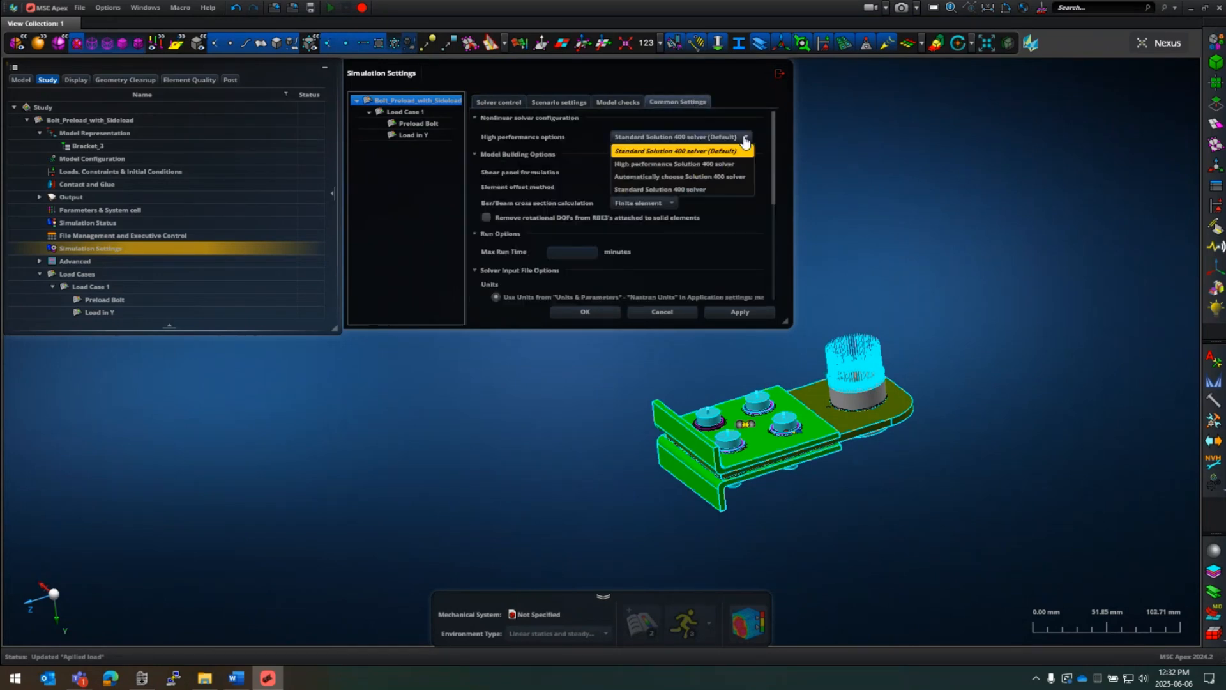
click(671, 165)
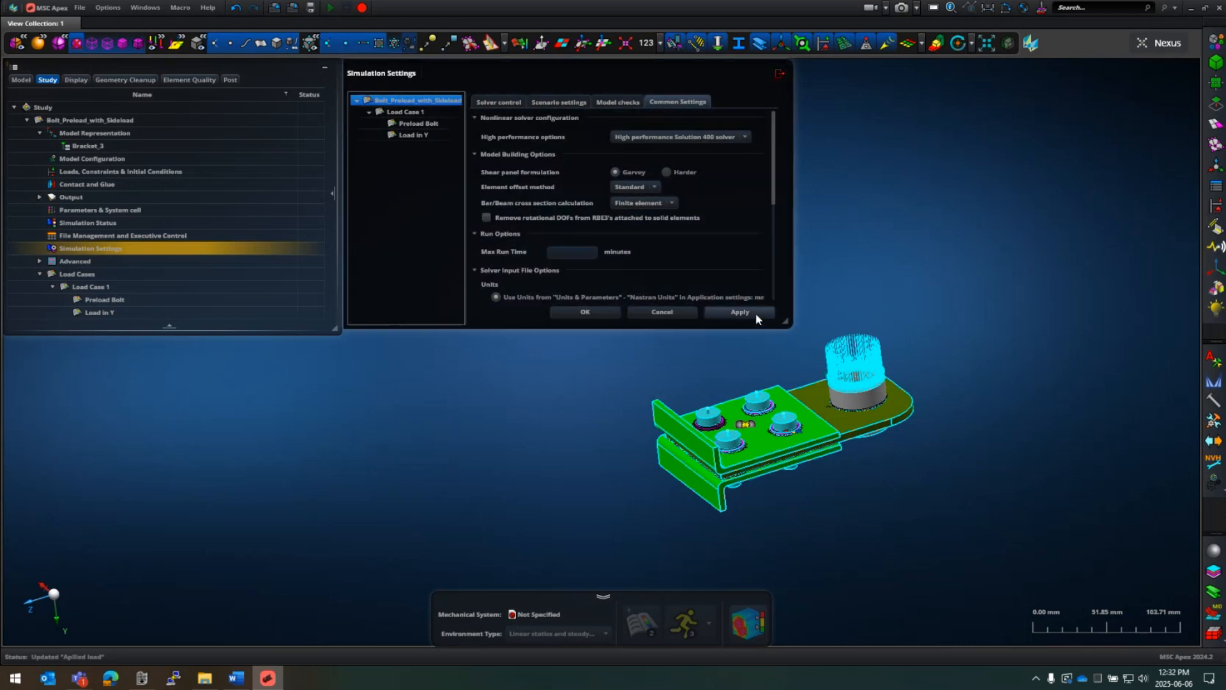
click(597, 313)
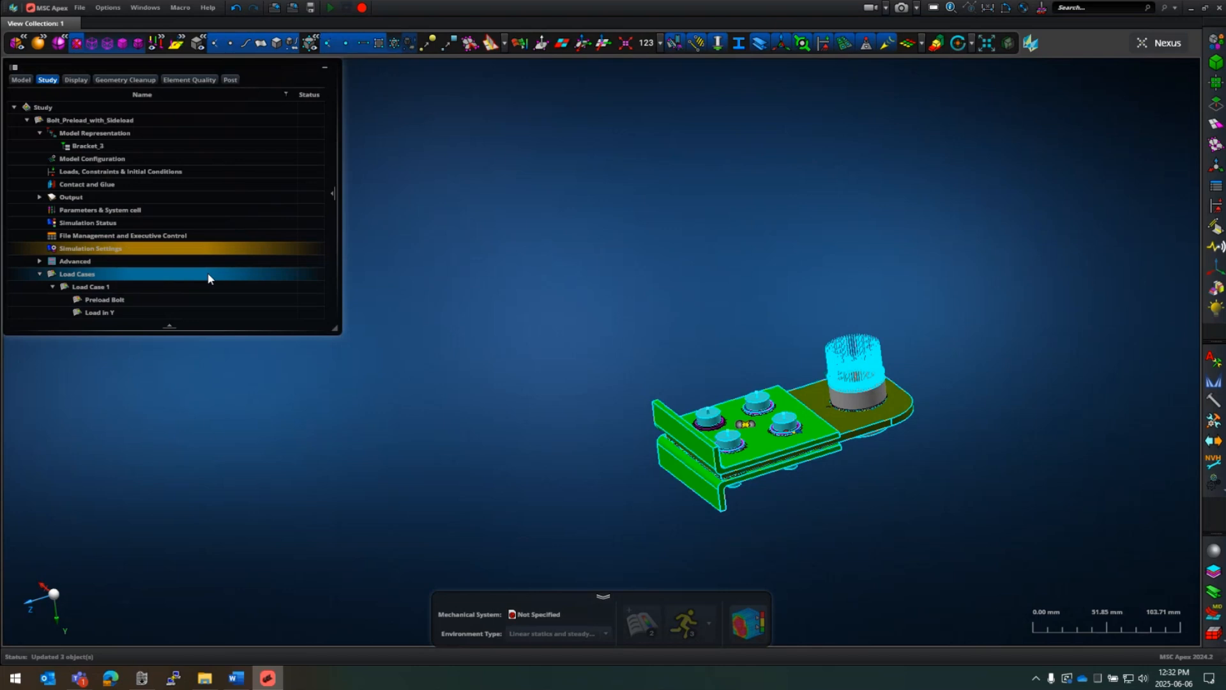
Step: Save the model and run the Bolt_Preload_with_Sideload scenario
click(468, 194)
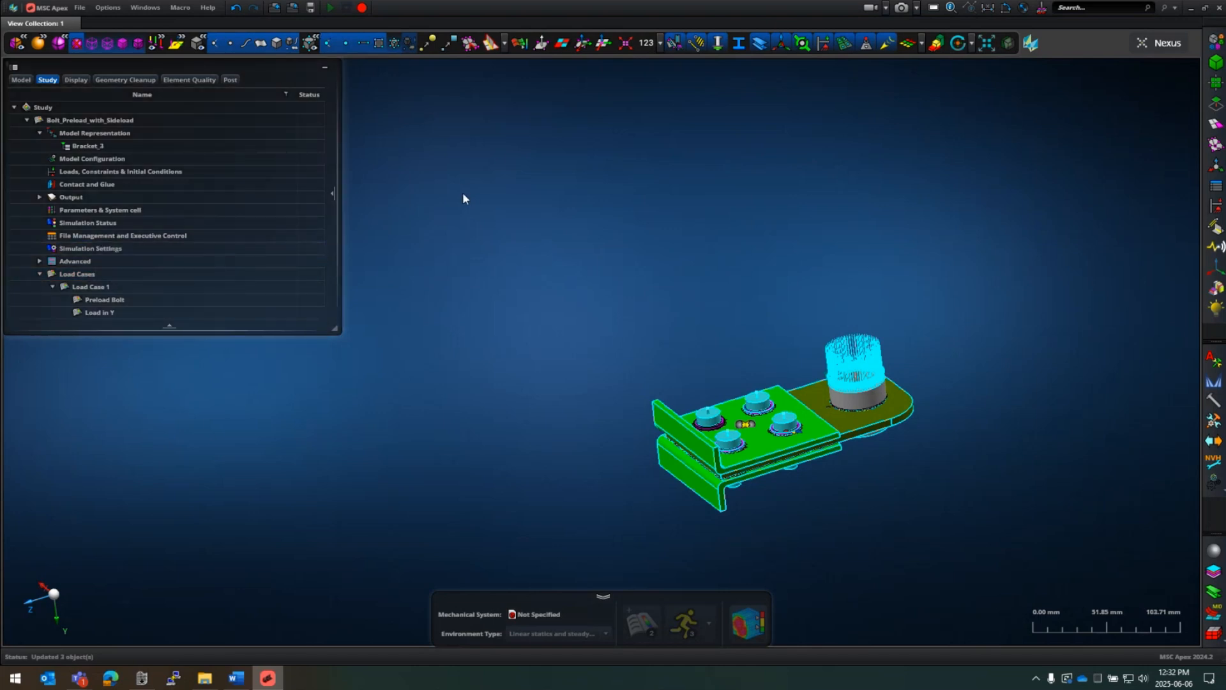
key(ctrl+s)
click(85, 120)
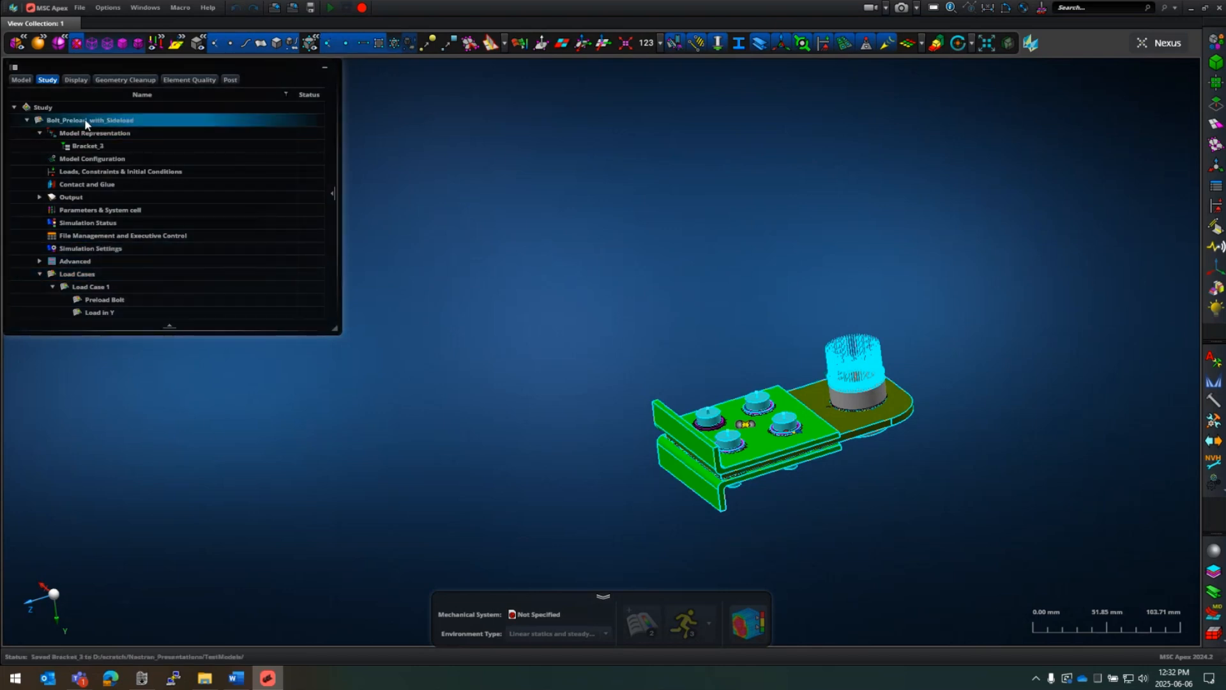
right_click(86, 121)
click(140, 189)
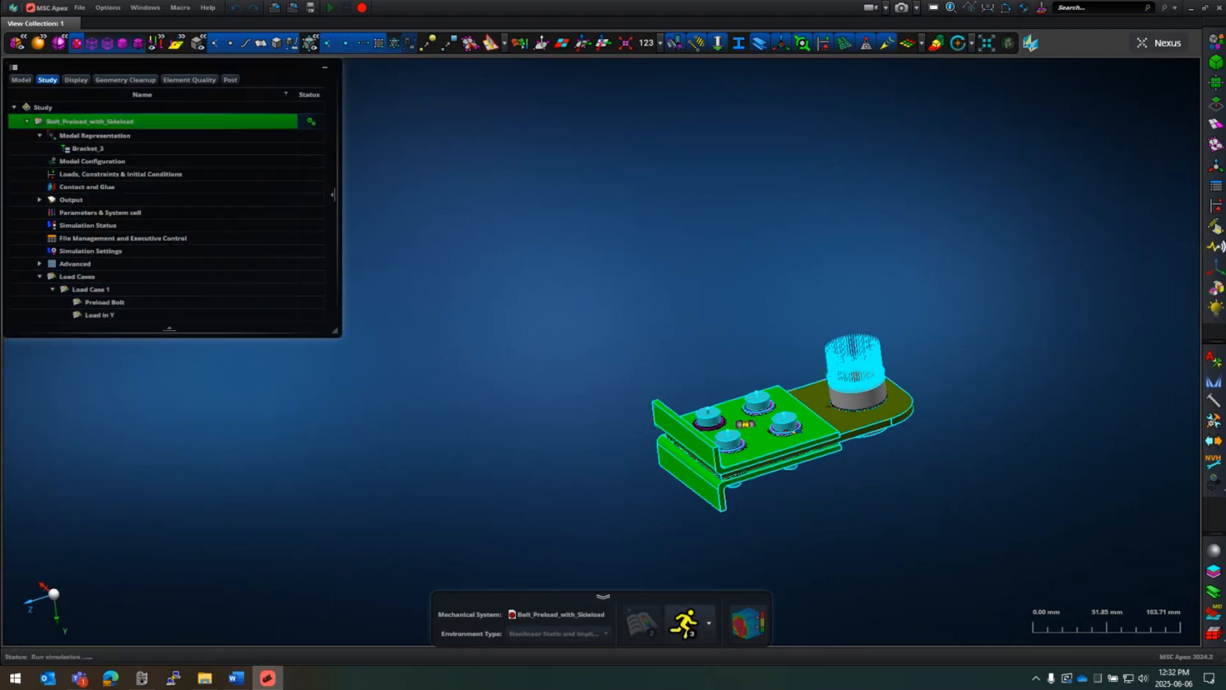
Step: Switch to BareTail and examine the nonlinear iteration output at the end of bolt_preload_with_sideload.f06 for the Preload Bolt step
key(alt+Tab)
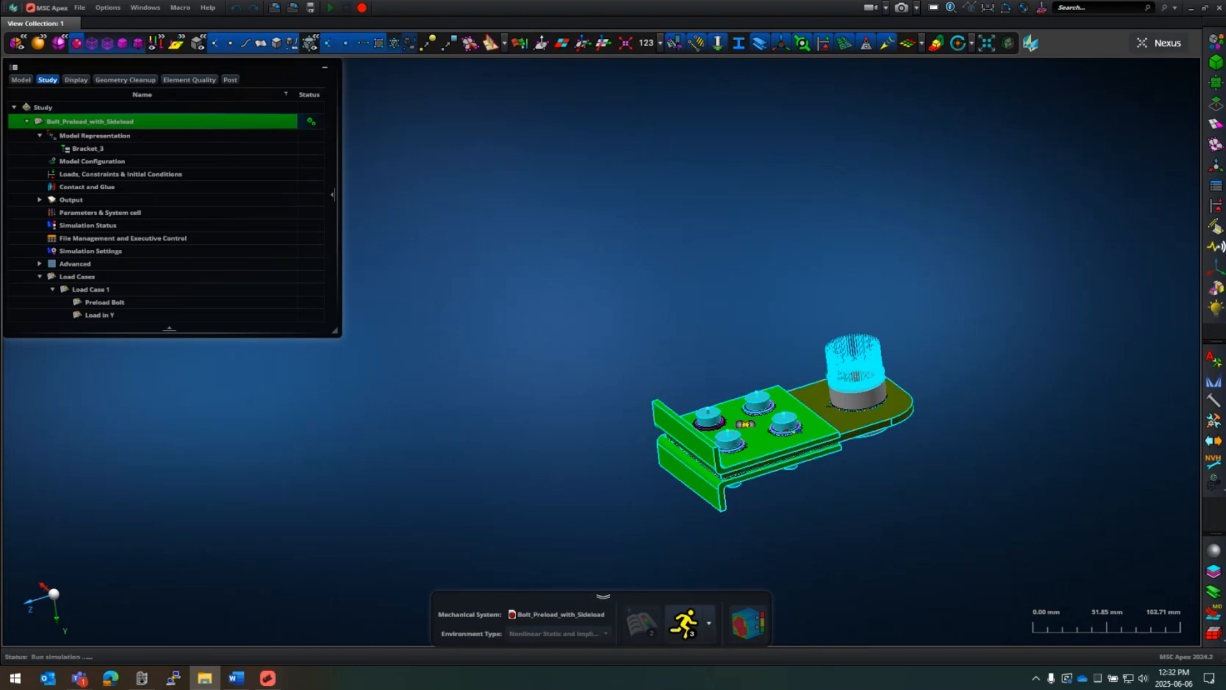
key(alt+Tab)
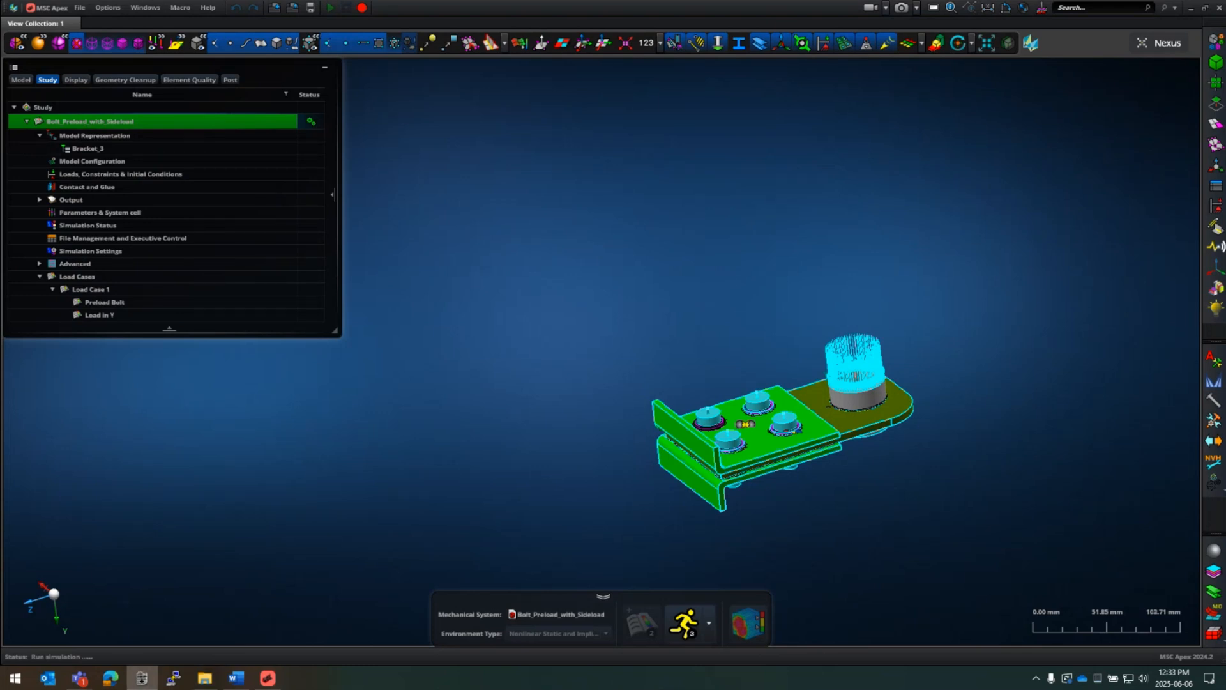
key(alt+Tab)
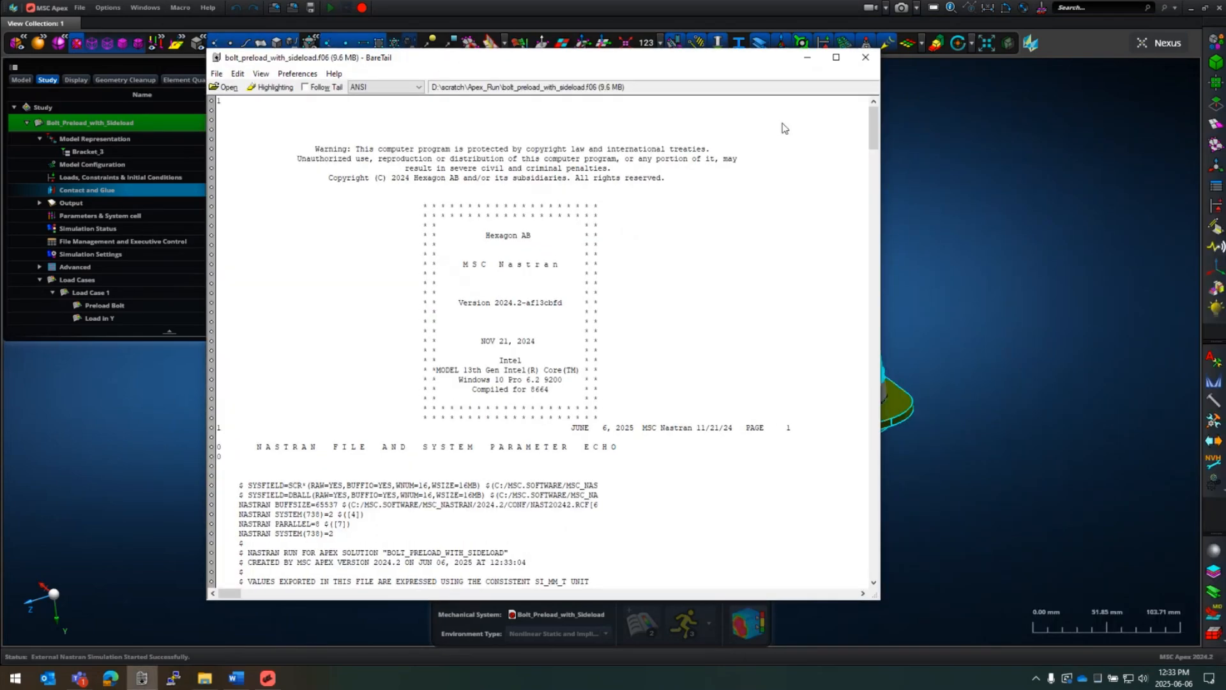
drag(875, 124, 874, 572)
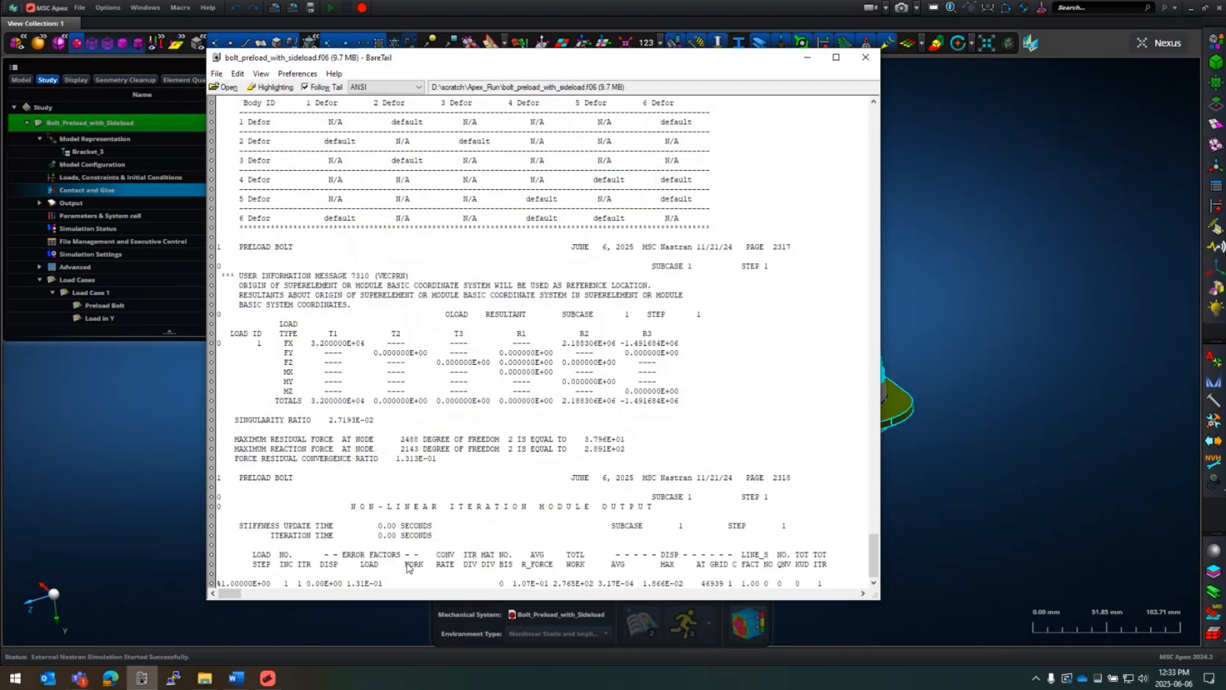
click(504, 407)
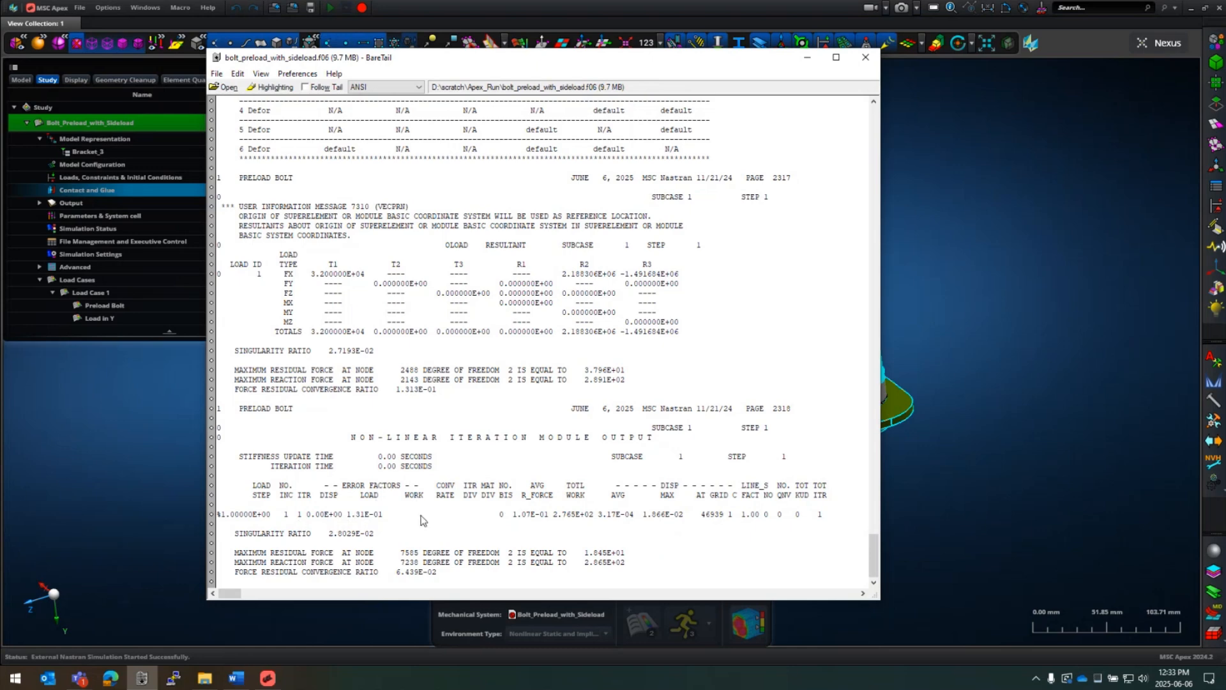
scroll(423, 519, down, 4)
scroll(423, 511, down, 3)
scroll(422, 509, down, 5)
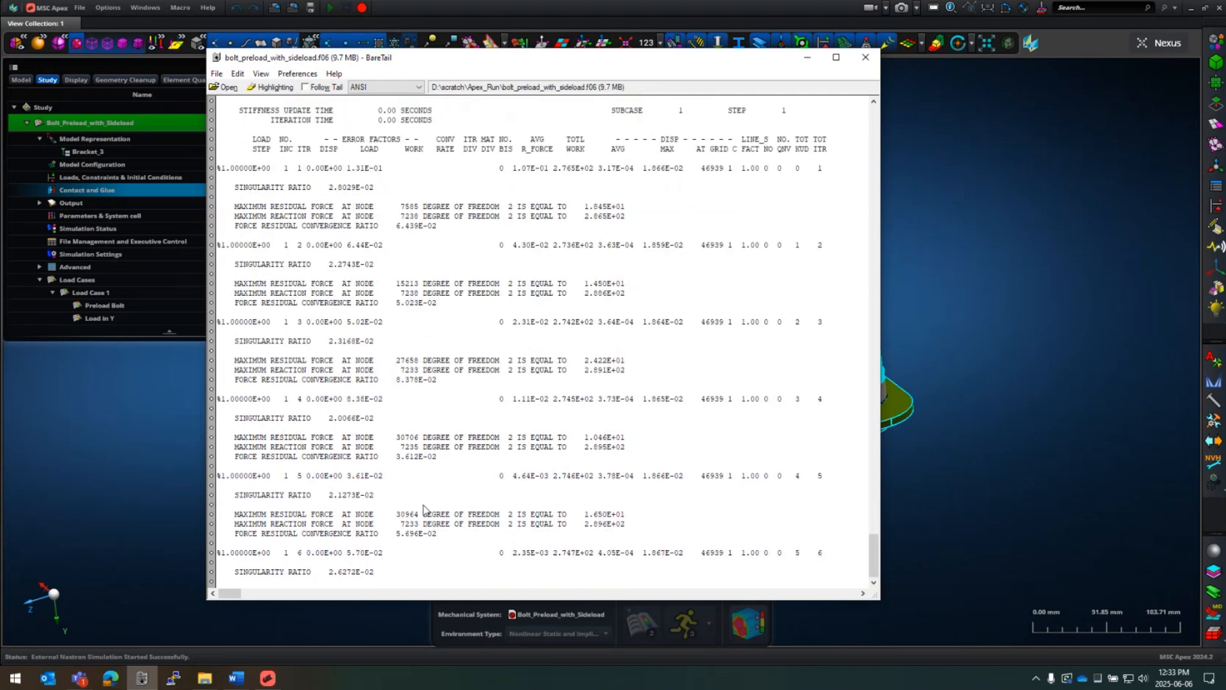
Step: Examine the solution control parameters, contact tables and first nonlinear iteration of the Load in Y step in the f06 file
scroll(423, 509, down, 20)
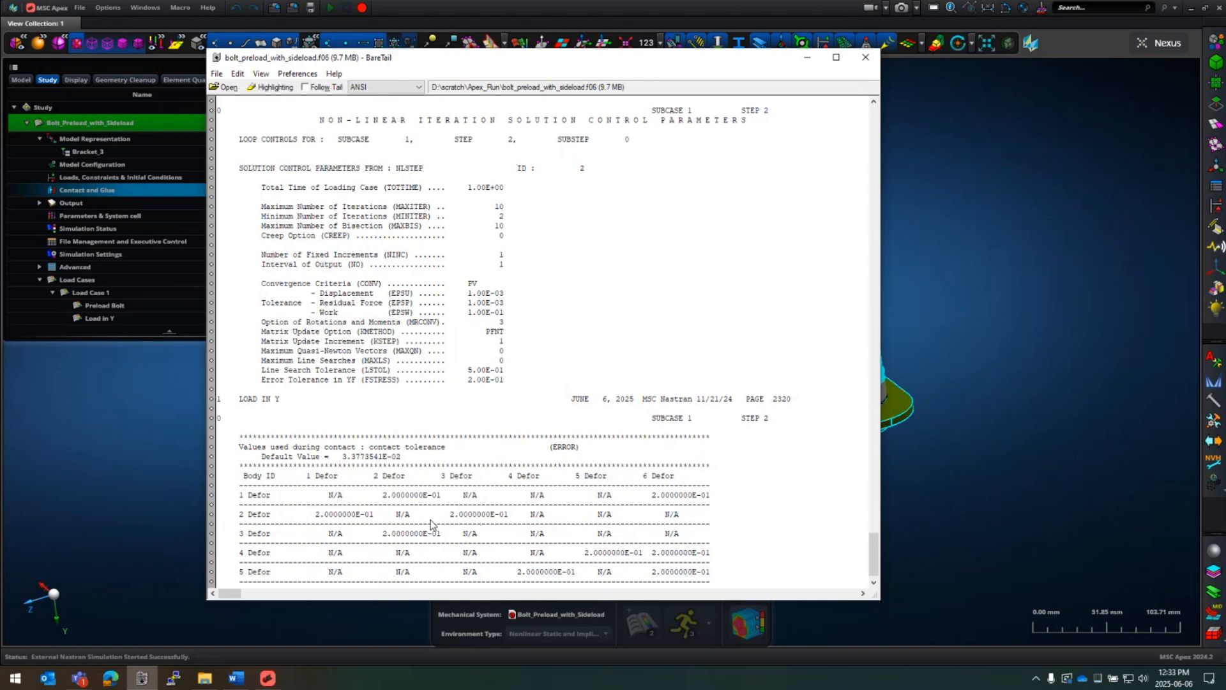
scroll(432, 525, up, 8)
scroll(432, 525, down, 15)
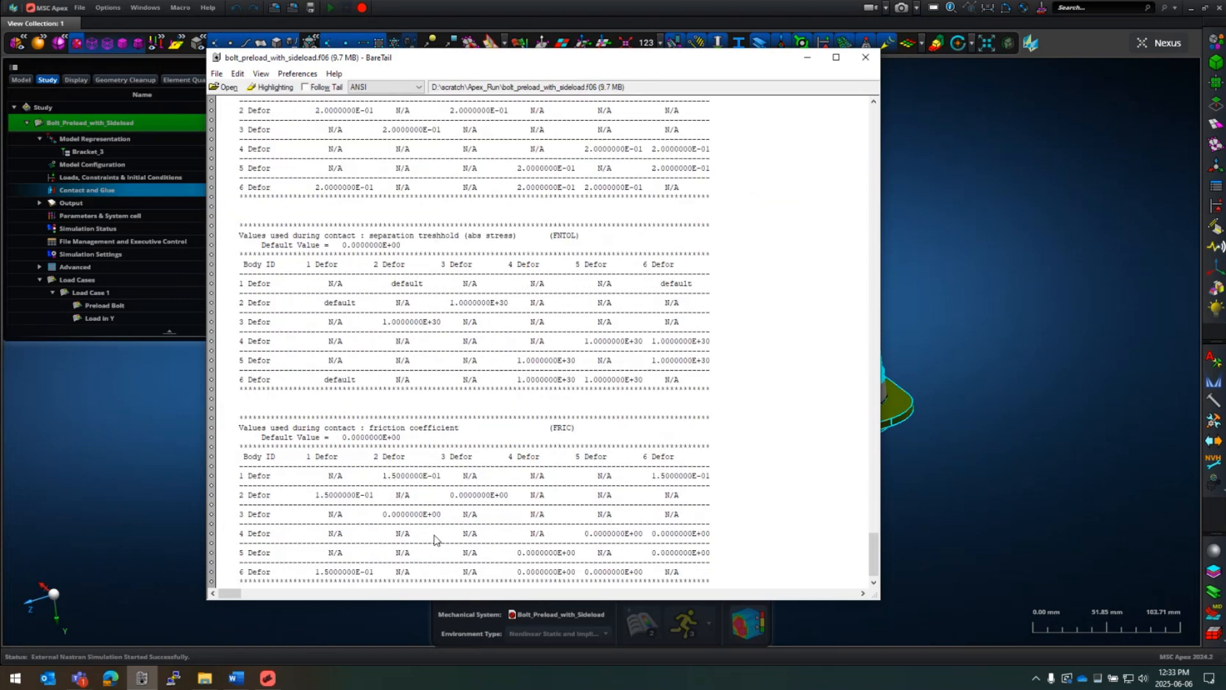
drag(872, 550, 870, 580)
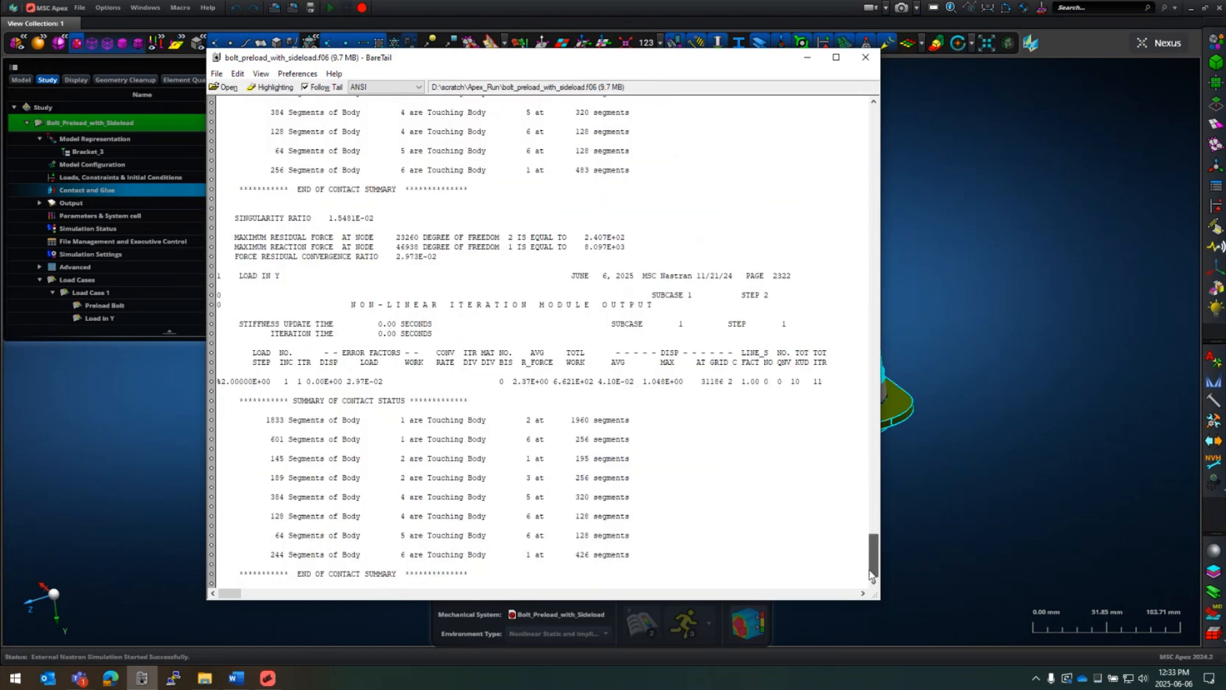
scroll(408, 390, up, 3)
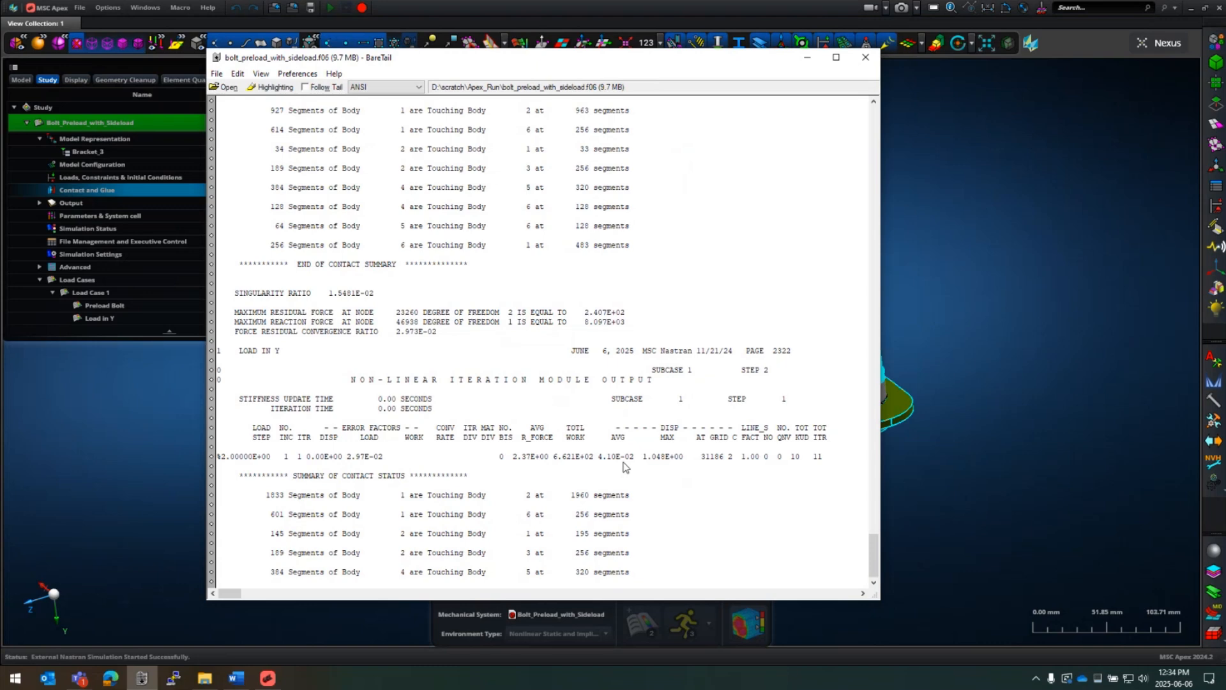
click(661, 459)
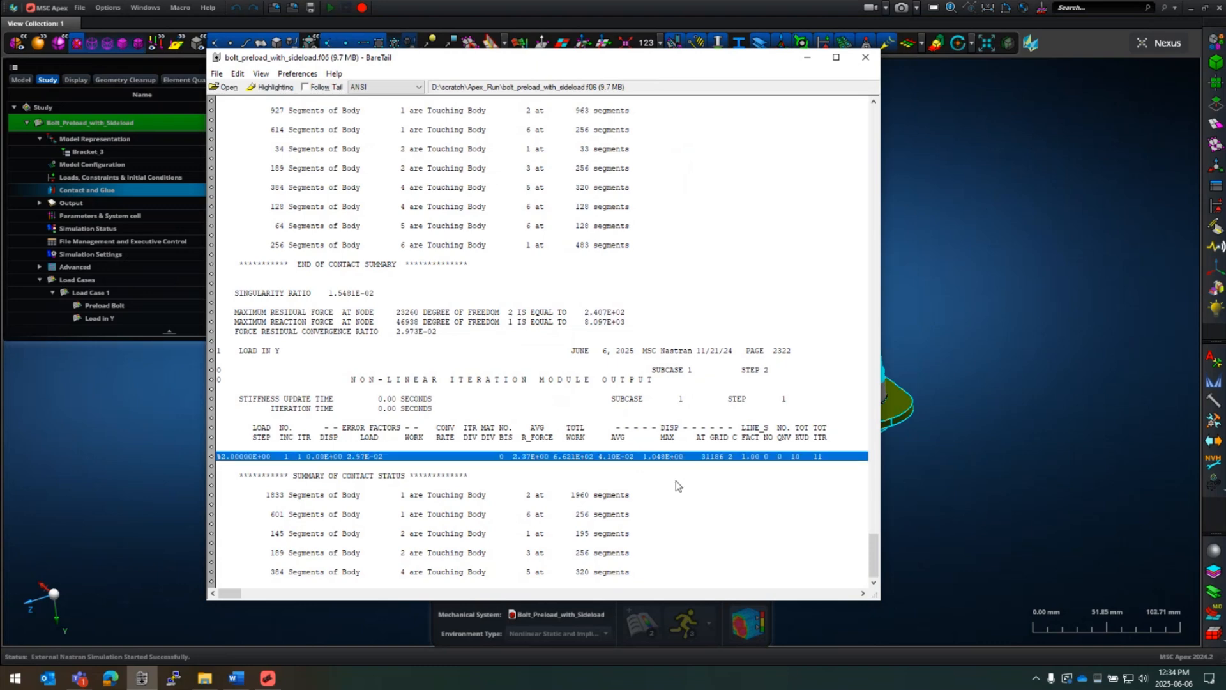
Step: Go back to the Preload Bolt step in the f06 file and review its displacement and residual values per iteration
scroll(677, 469, up, 10)
scroll(709, 467, up, 10)
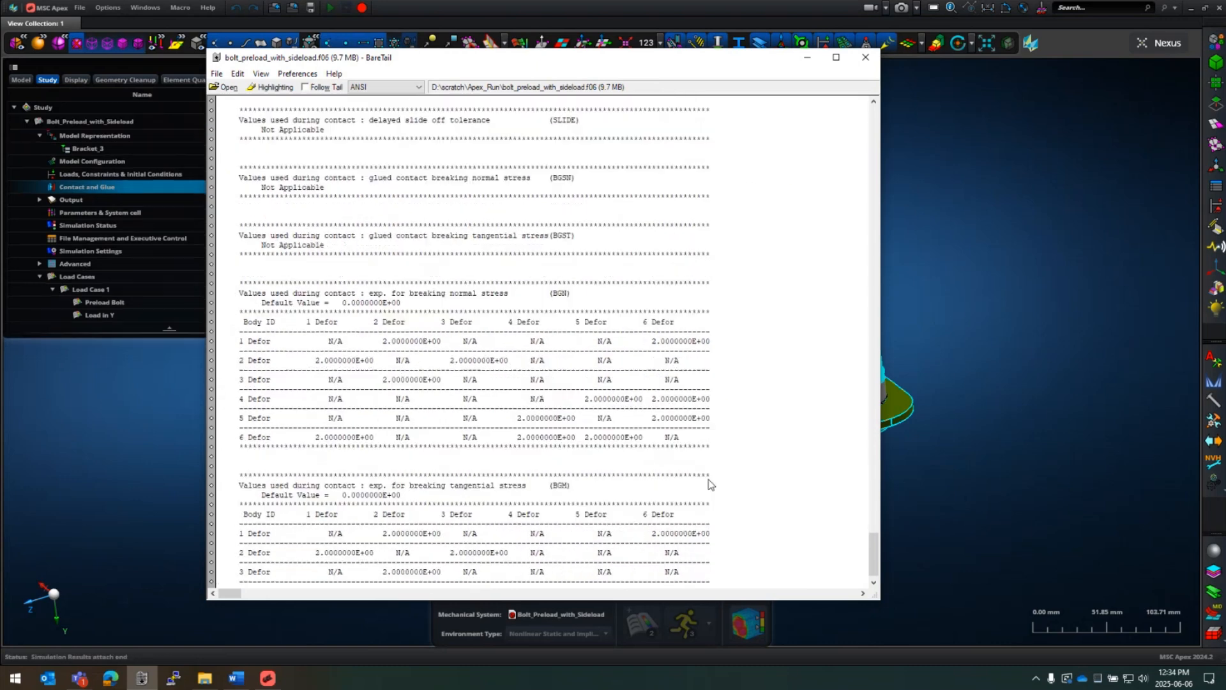
scroll(722, 468, up, 9)
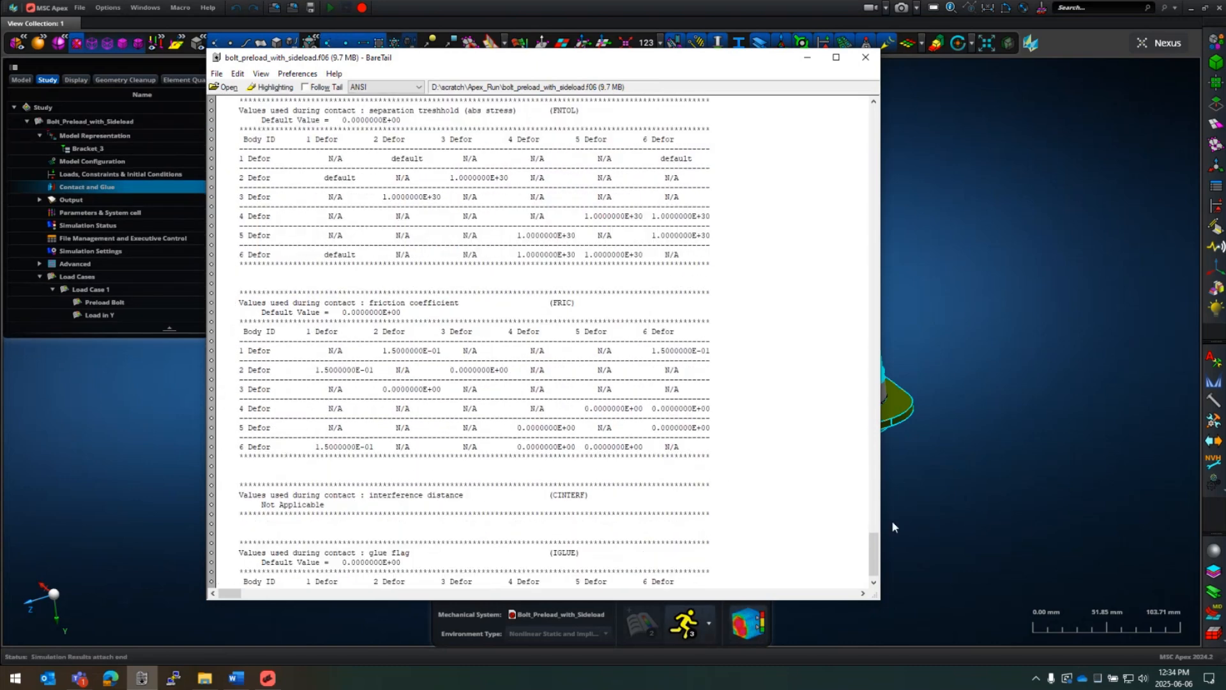
drag(874, 553, 876, 554)
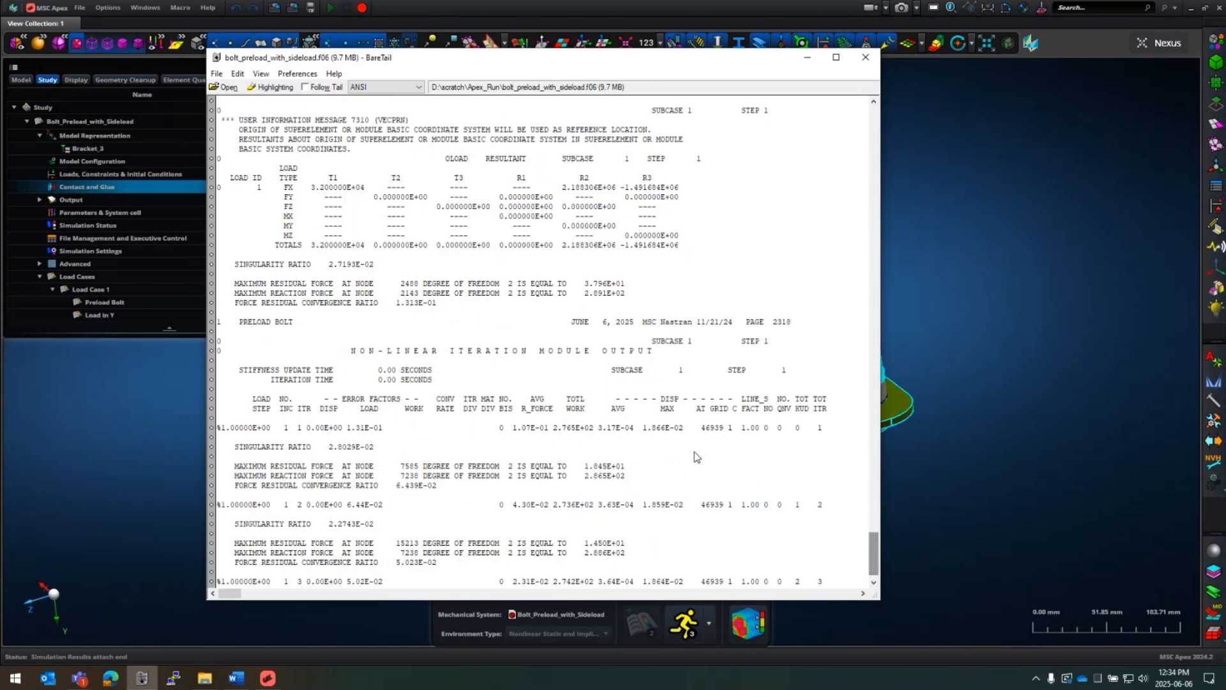
scroll(695, 451, down, 9)
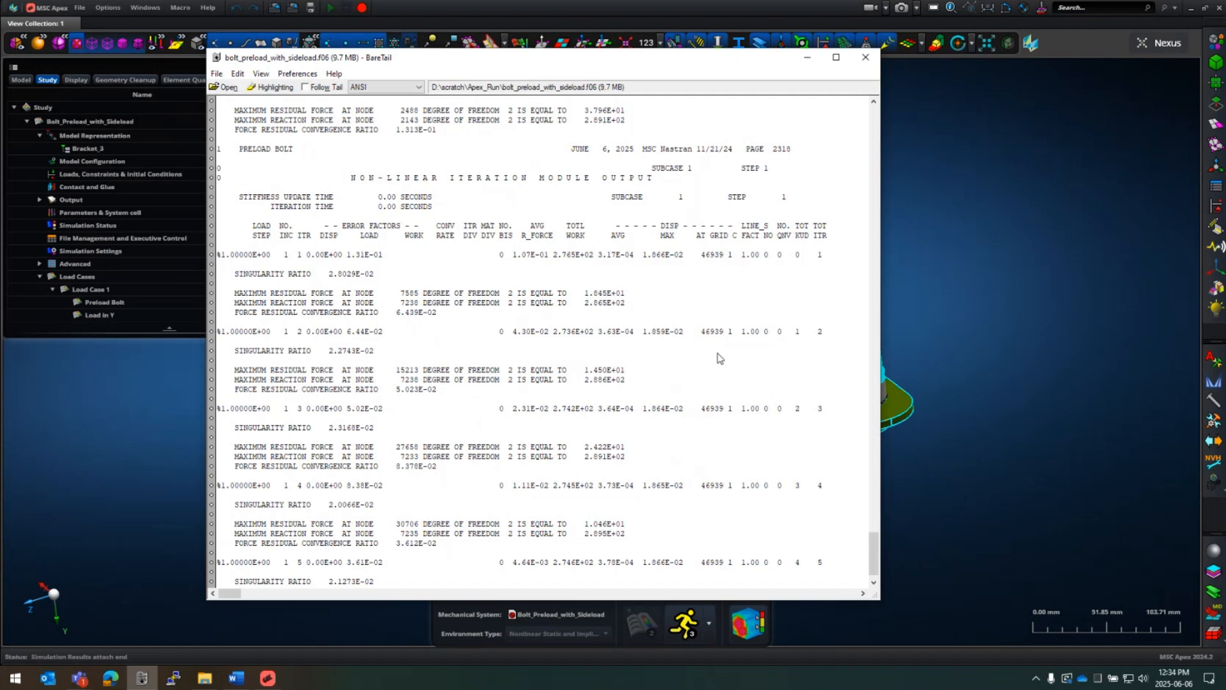
Step: Check the end of the f06 file and the final Load in Y iterations for convergence, and minimize the log viewer
drag(873, 545, 876, 575)
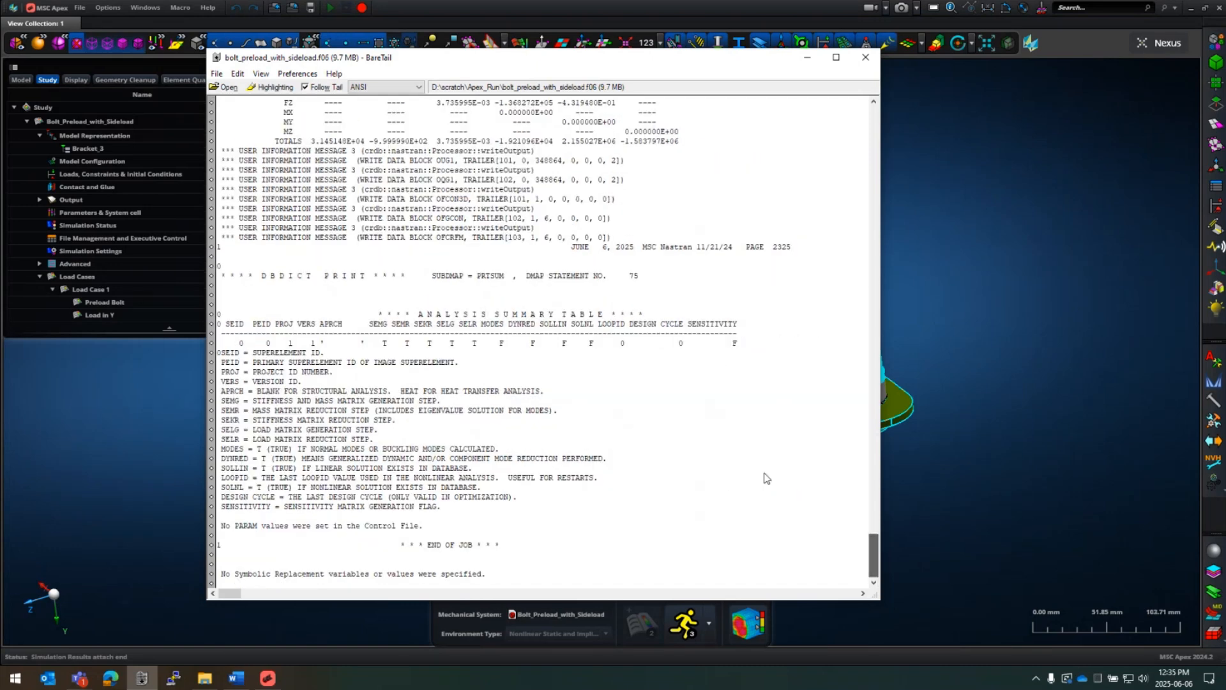
scroll(422, 331, up, 6)
scroll(422, 331, up, 6)
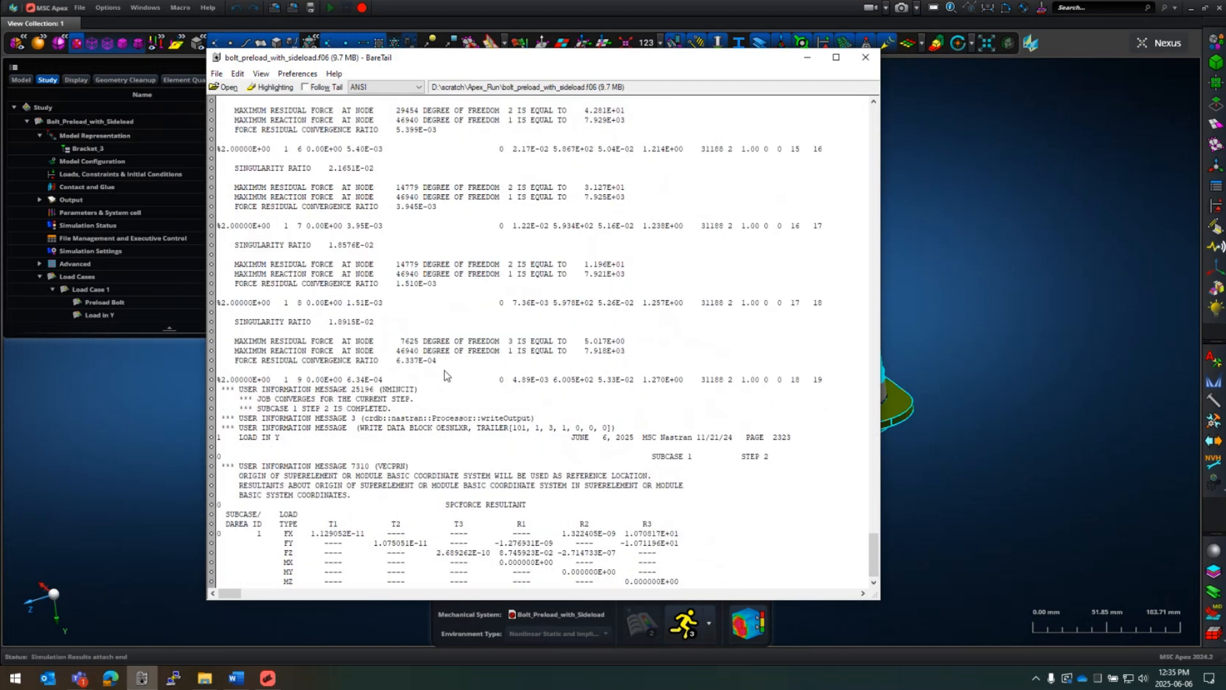
scroll(422, 331, down, 5)
click(807, 57)
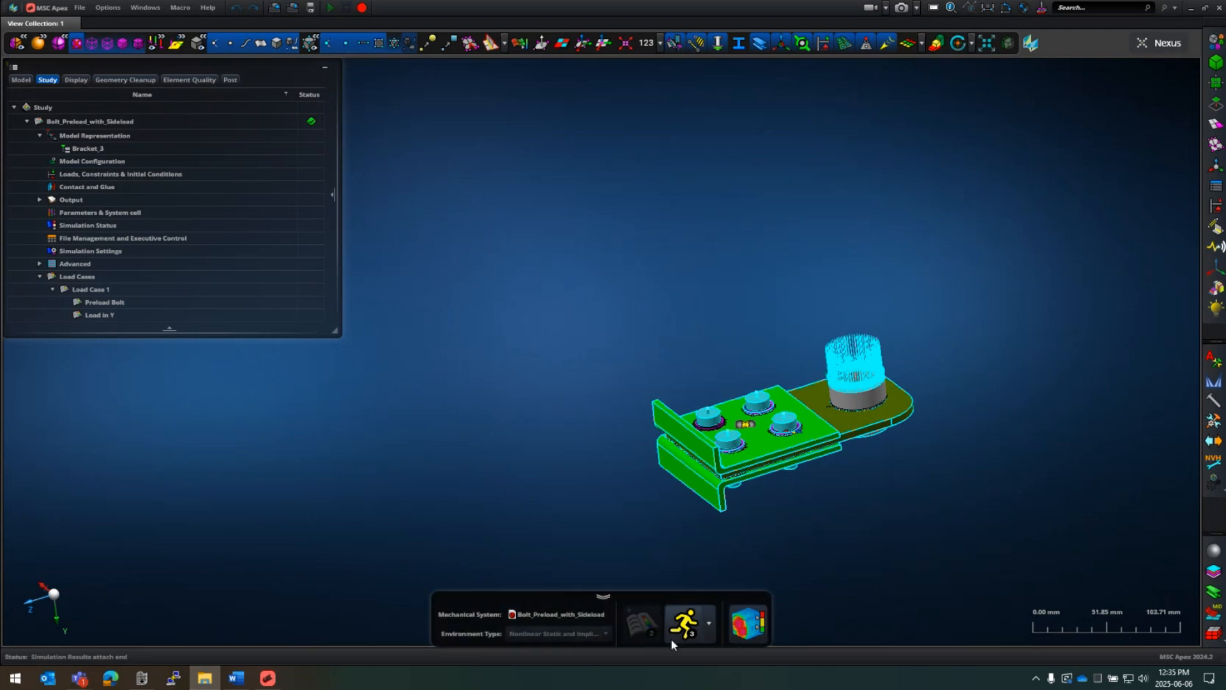
Step: Open the Bolt_Preload_with_Sideload results and plot the Contact Status fringe for the Static (SID=0) load case
click(751, 622)
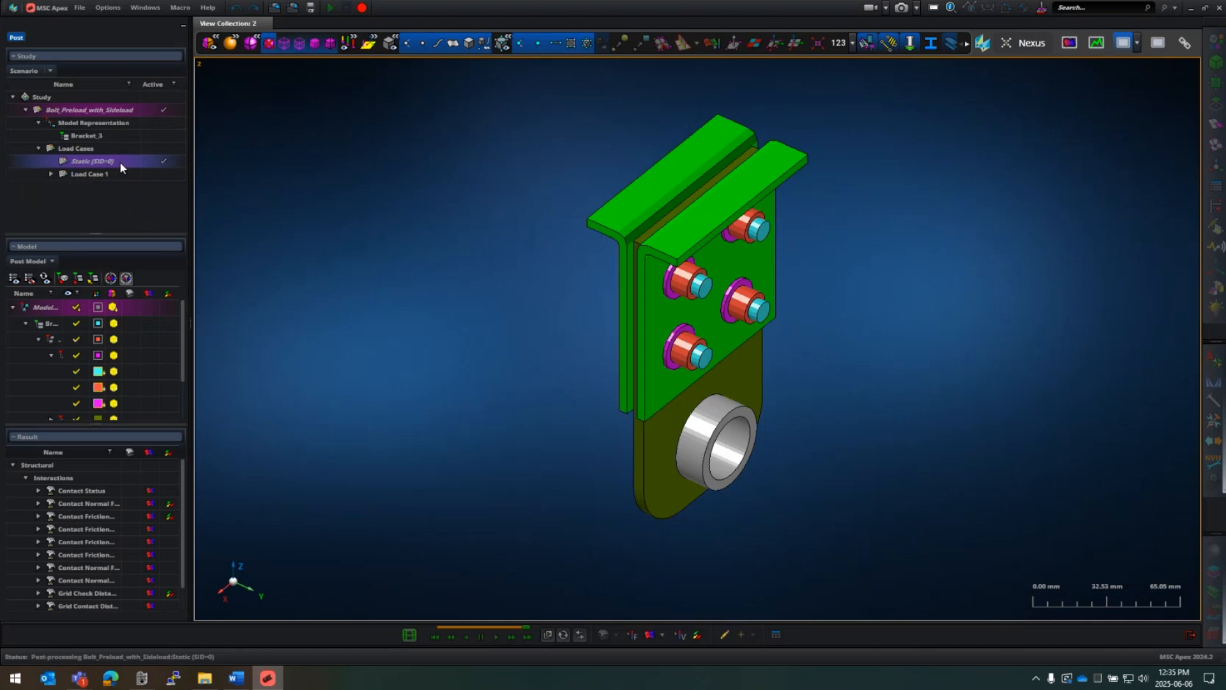
middle_drag(735, 297, 872, 263)
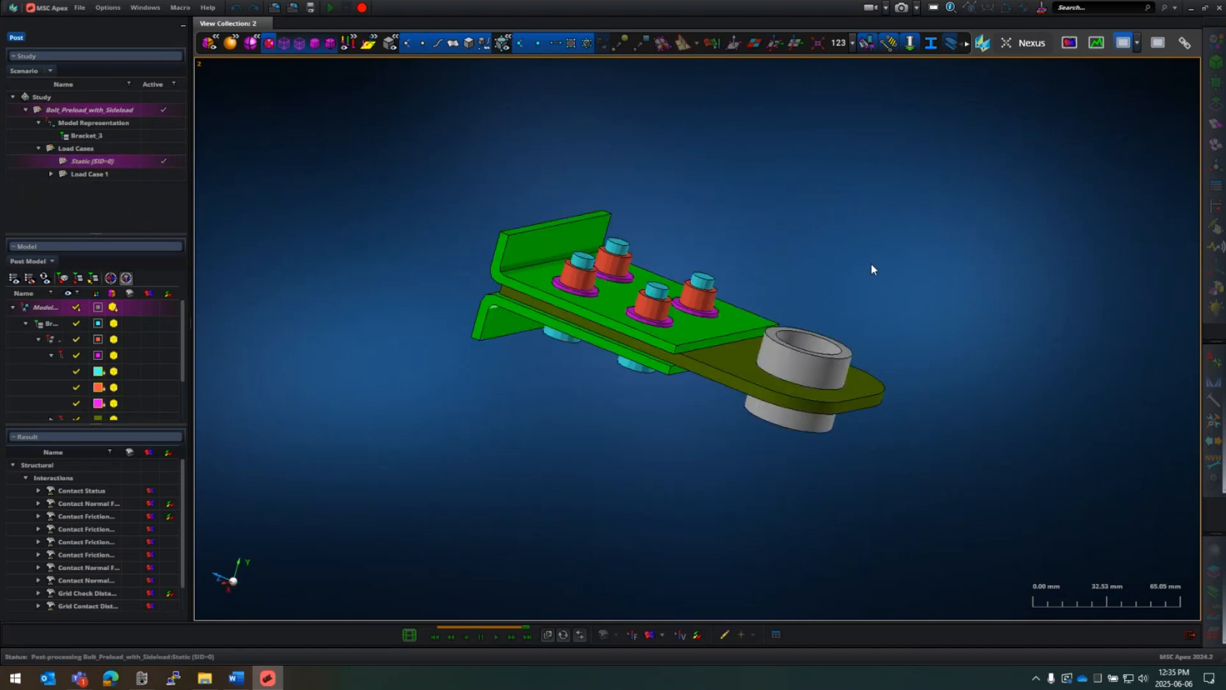
click(153, 490)
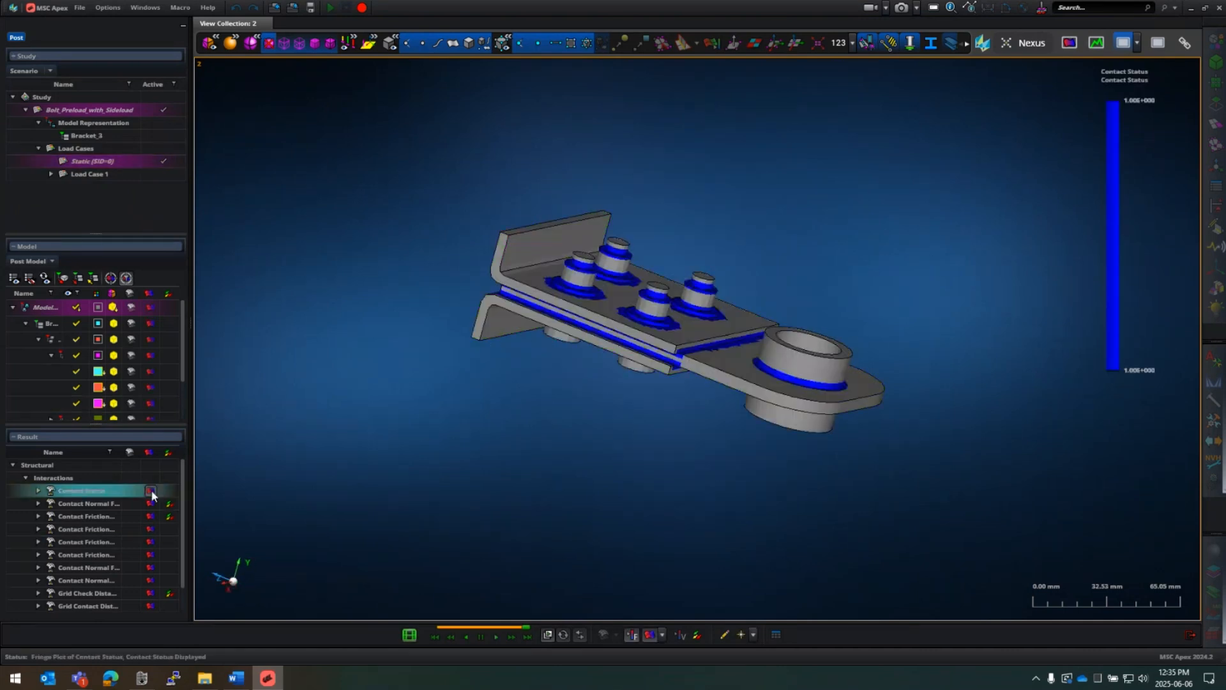
middle_drag(639, 400, 722, 358)
mouse_move(1103, 190)
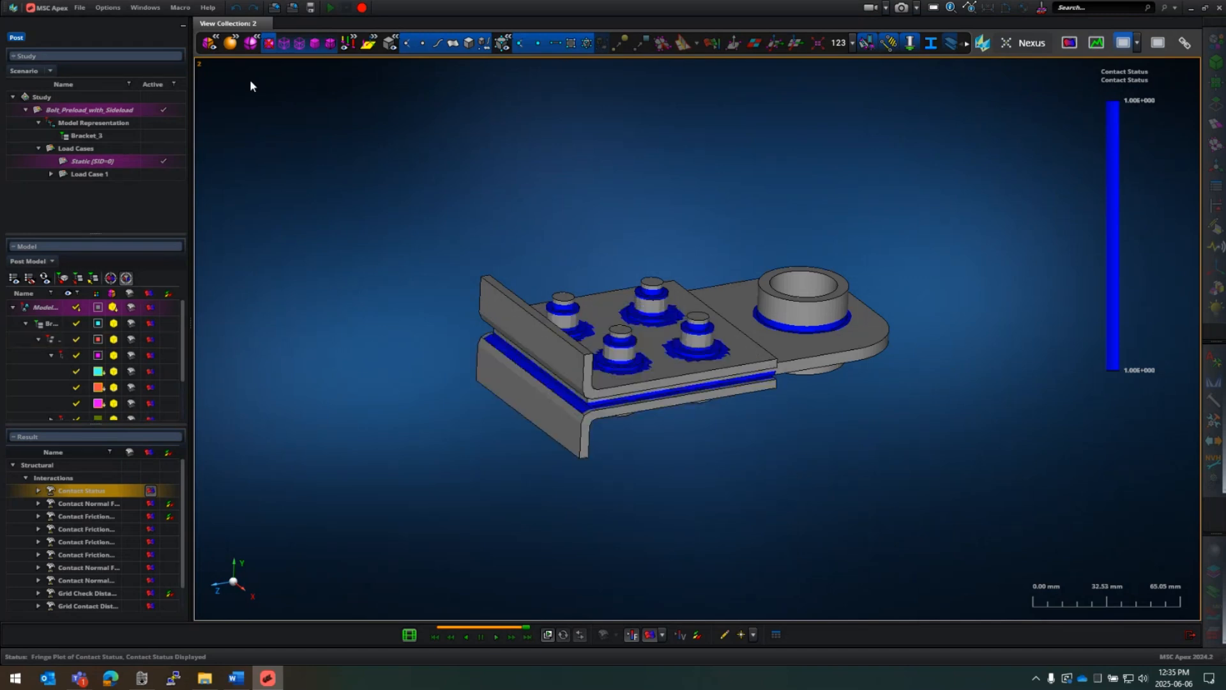
Step: Display the model in wireframe and inspect the initial contact status around the bolts, plates and sleeve
click(254, 39)
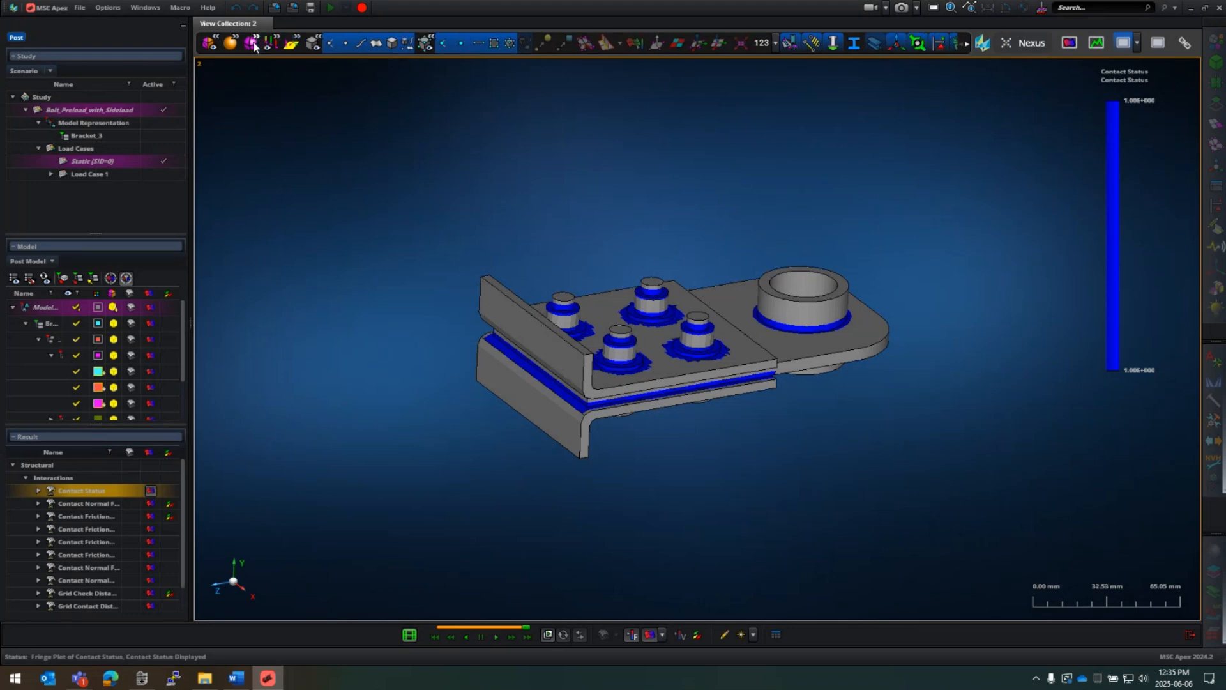
click(254, 43)
click(298, 42)
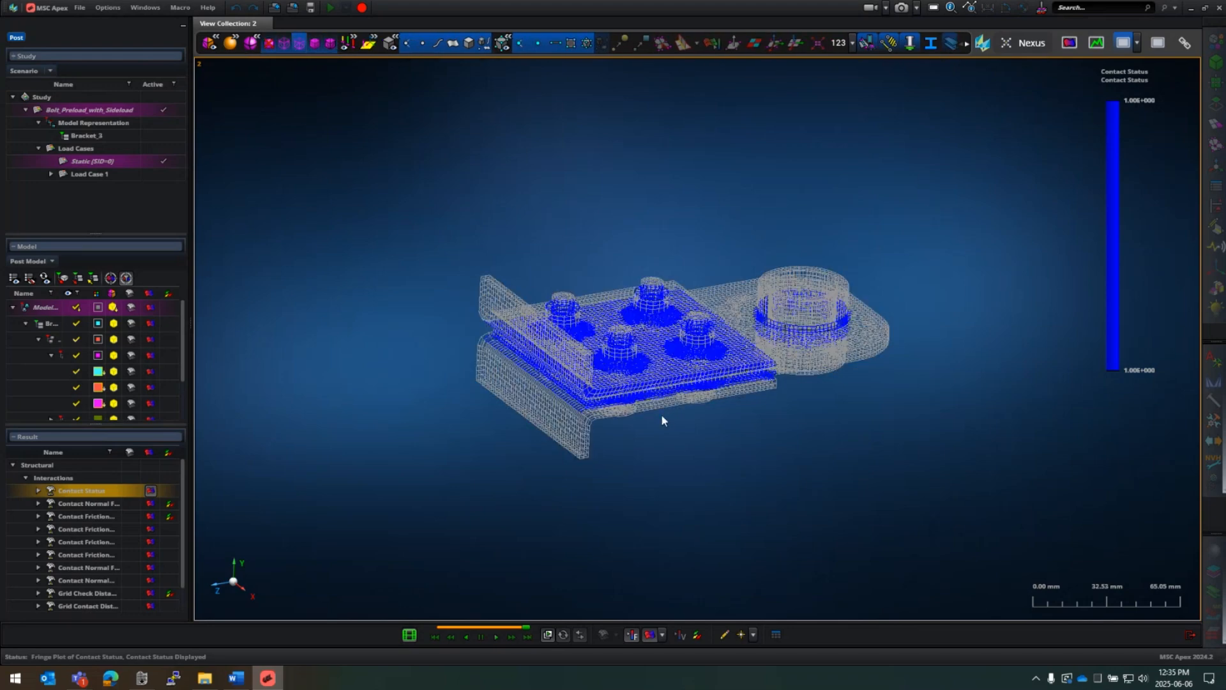
scroll(661, 414, up, 10)
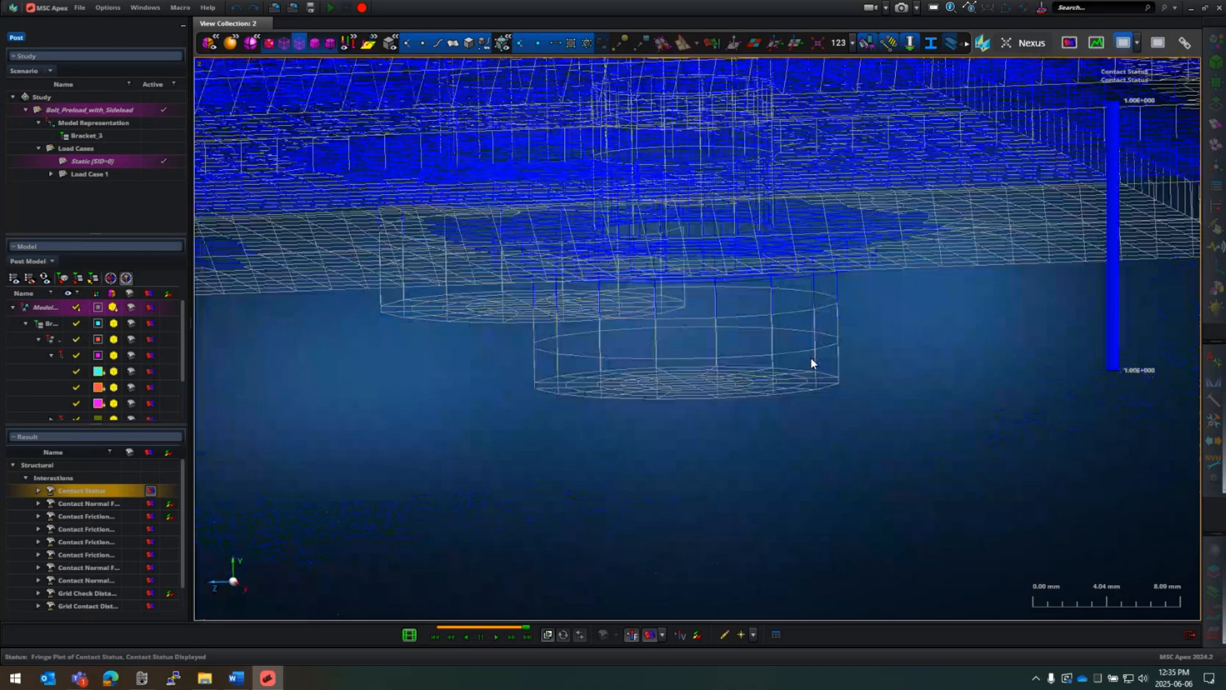
scroll(797, 360, down, 8)
middle_drag(798, 358, 826, 350)
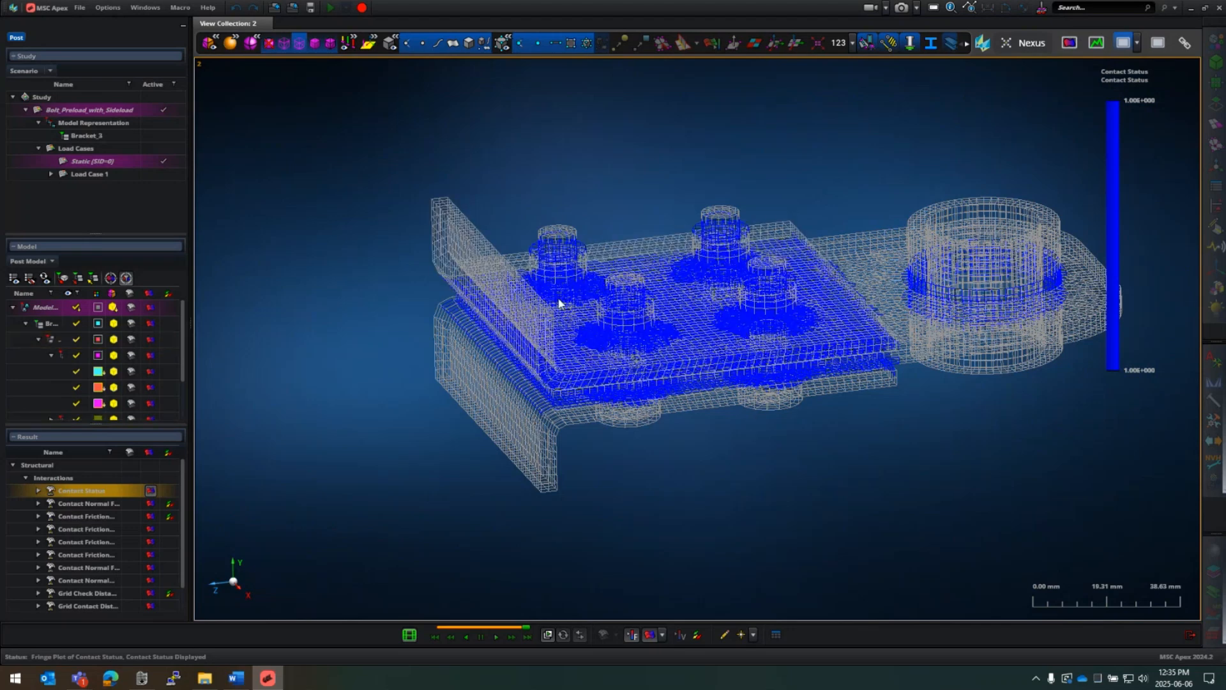
scroll(569, 298, down, 3)
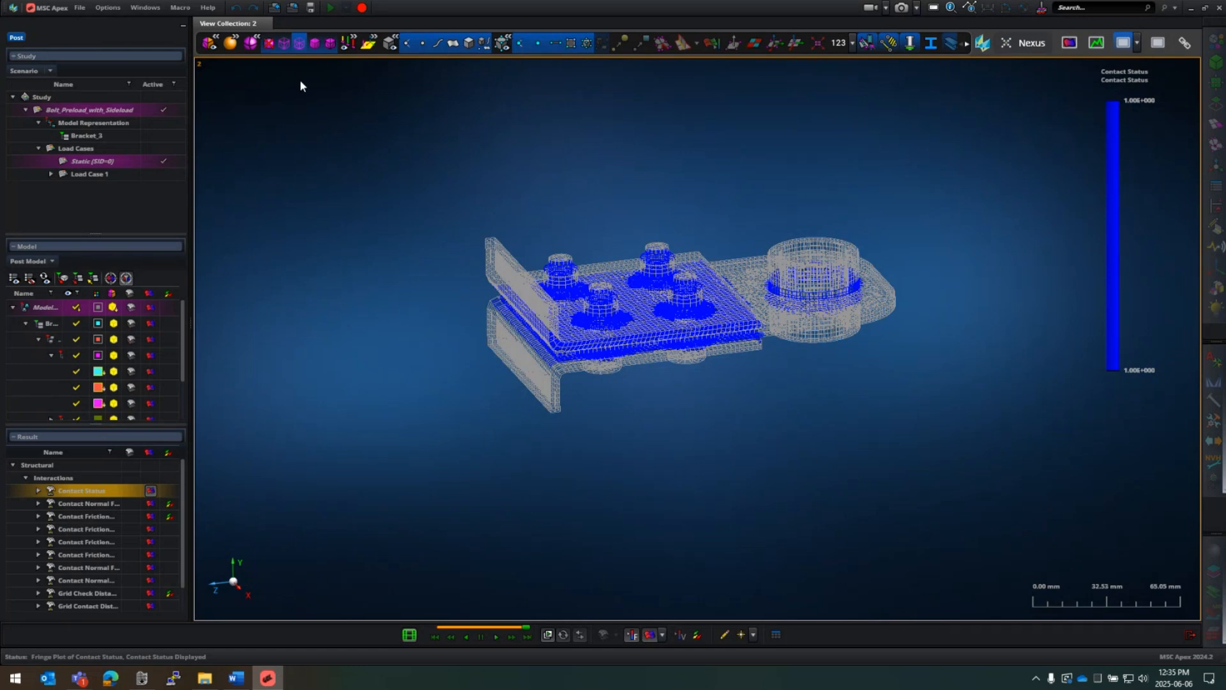
Step: Display the model shaded with element edges, activate the Load Case 1 results and expand its steps
click(329, 43)
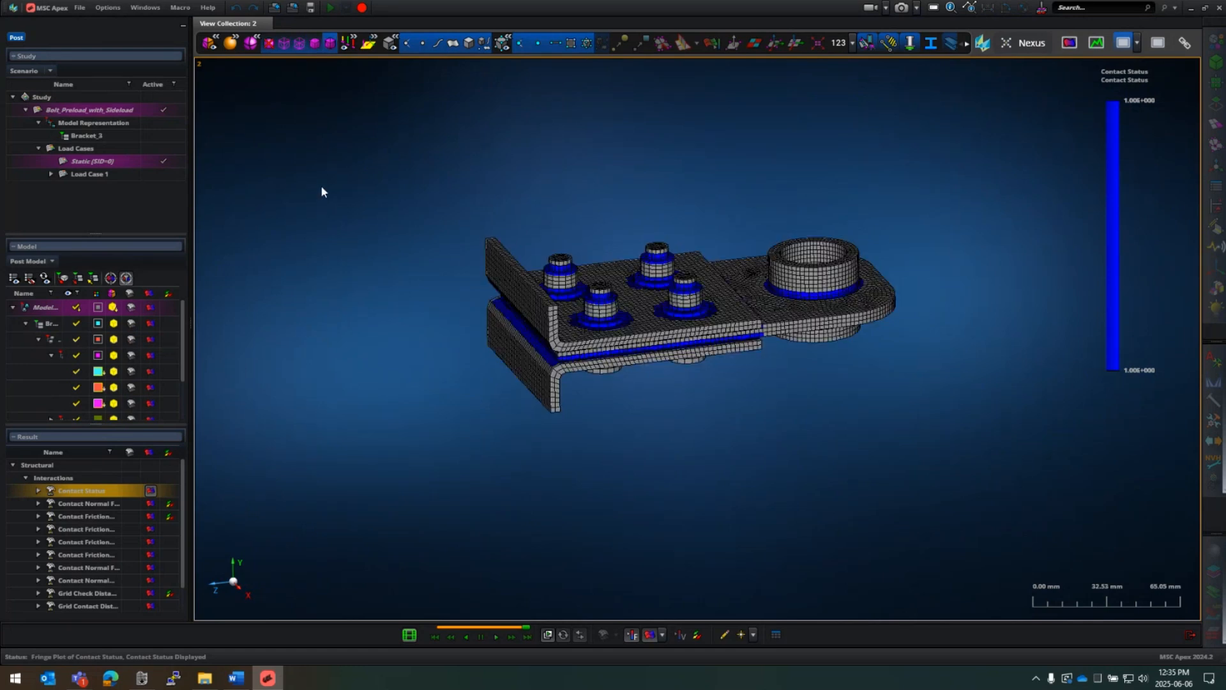
double_click(88, 174)
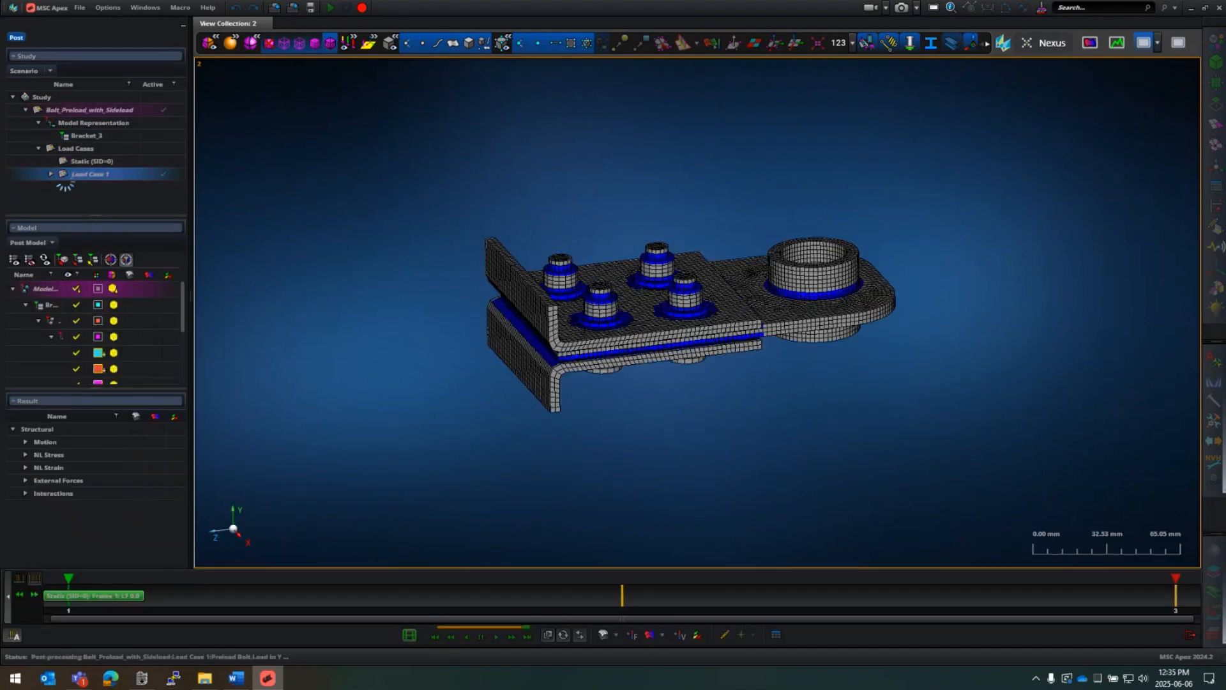
click(50, 174)
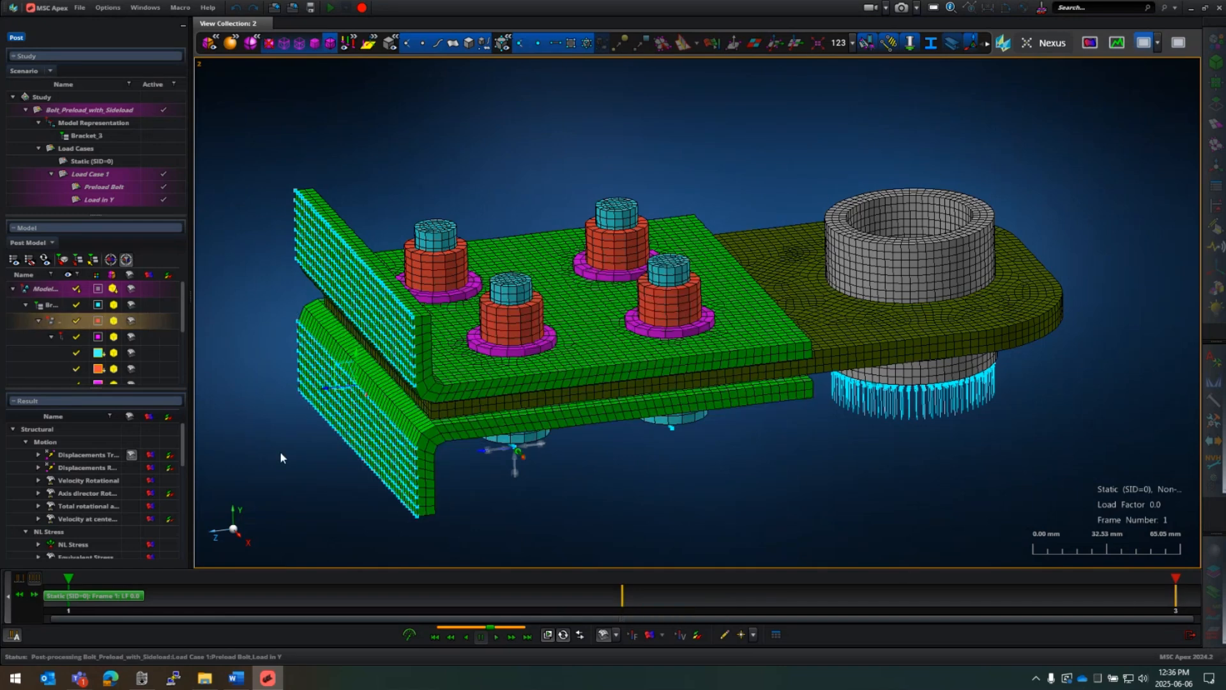
Step: Plot the Von Mises NL Stress fringe and advance the animation to the Preload Bolt frame
click(151, 543)
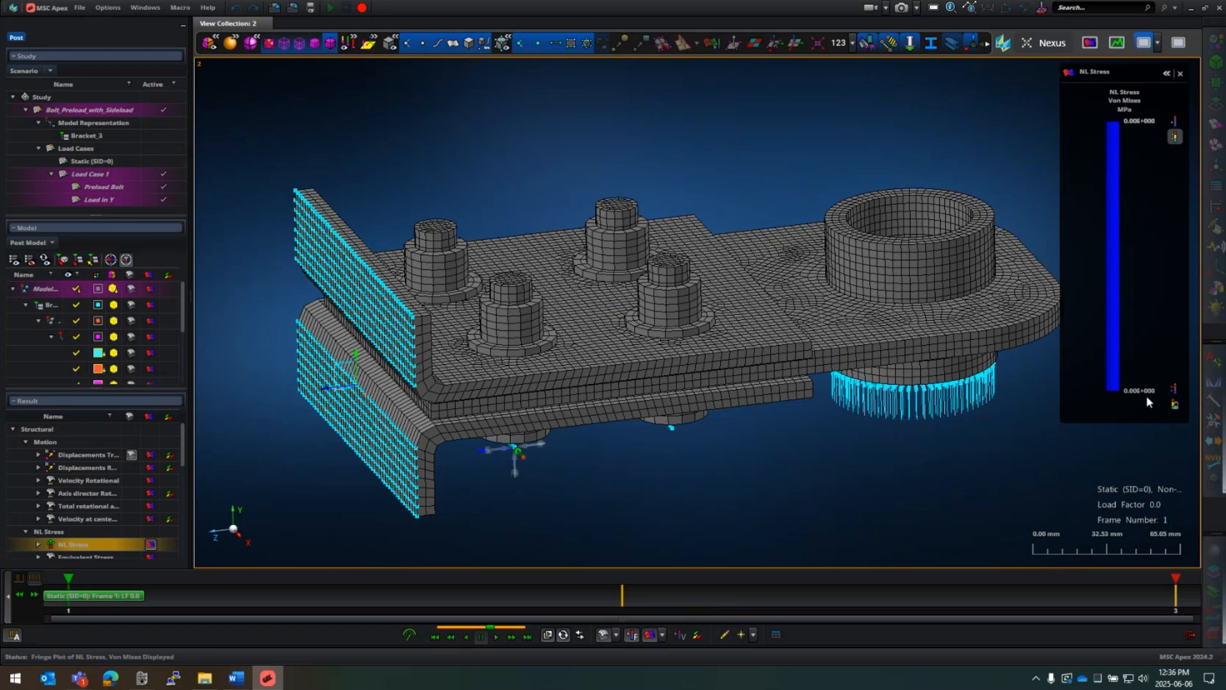
click(515, 636)
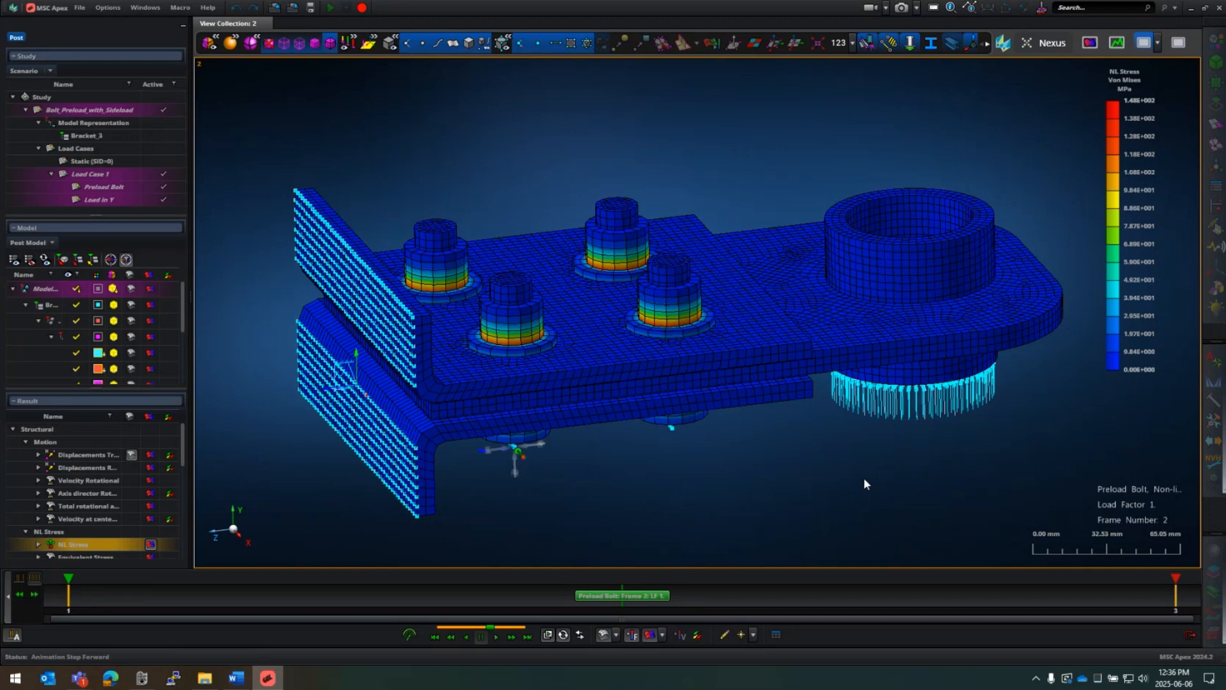
mouse_move(742, 462)
middle_down()
mouse_move(734, 443)
mouse_move(746, 476)
middle_up()
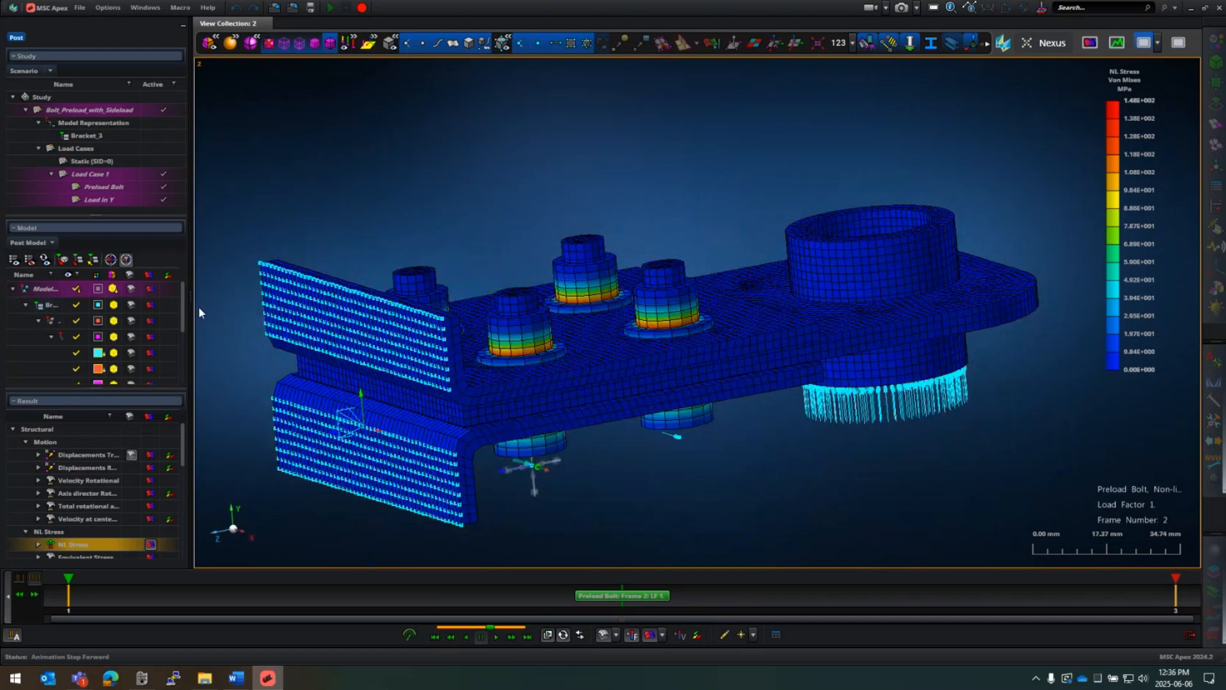
Step: Widen the model browser and hide all constraints and loads in the post model
drag(303, 296, 312, 296)
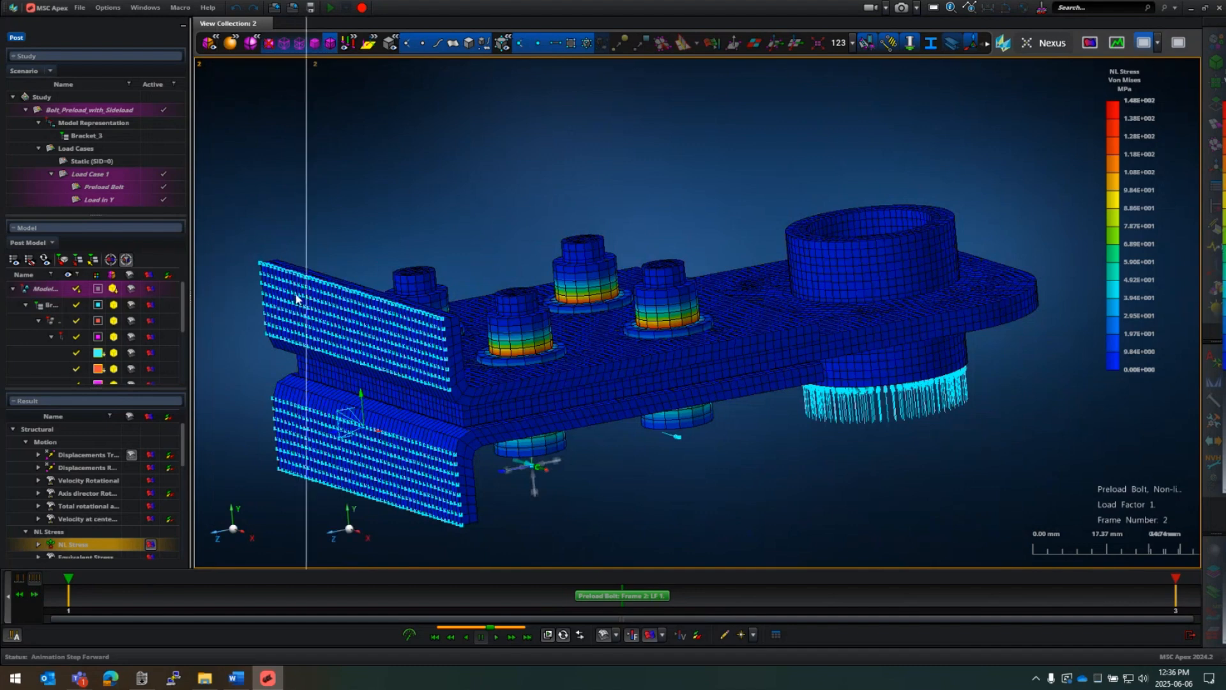
scroll(96, 332, down, 3)
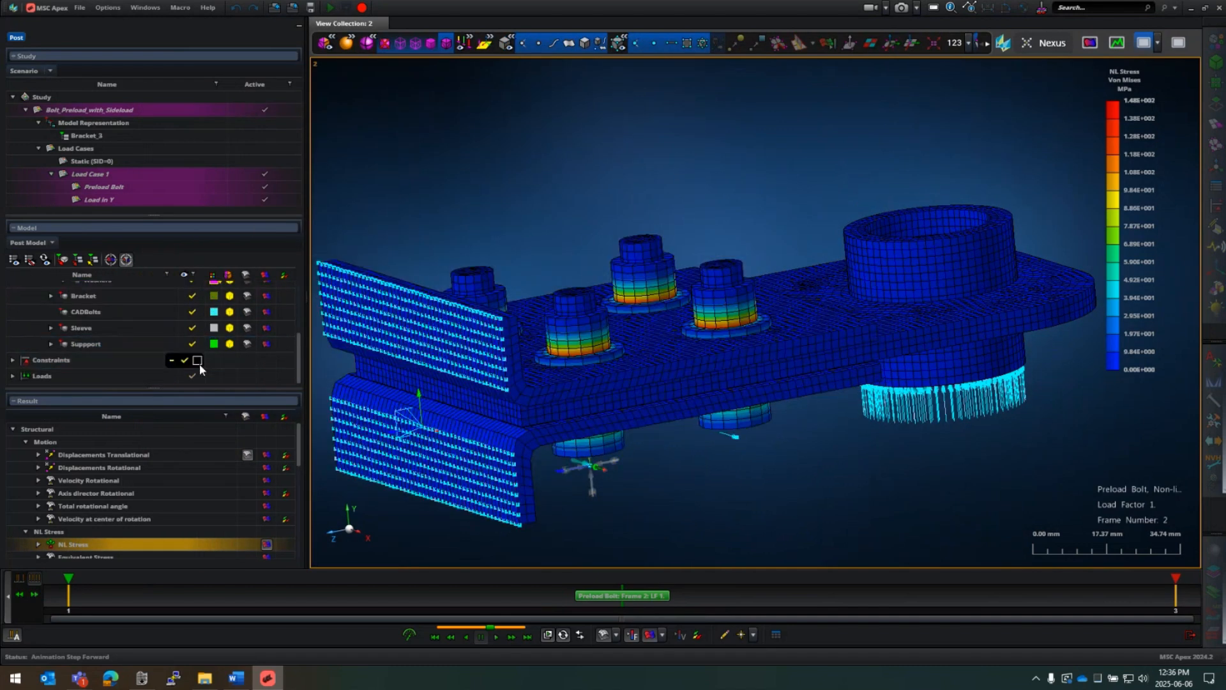
click(197, 361)
click(197, 376)
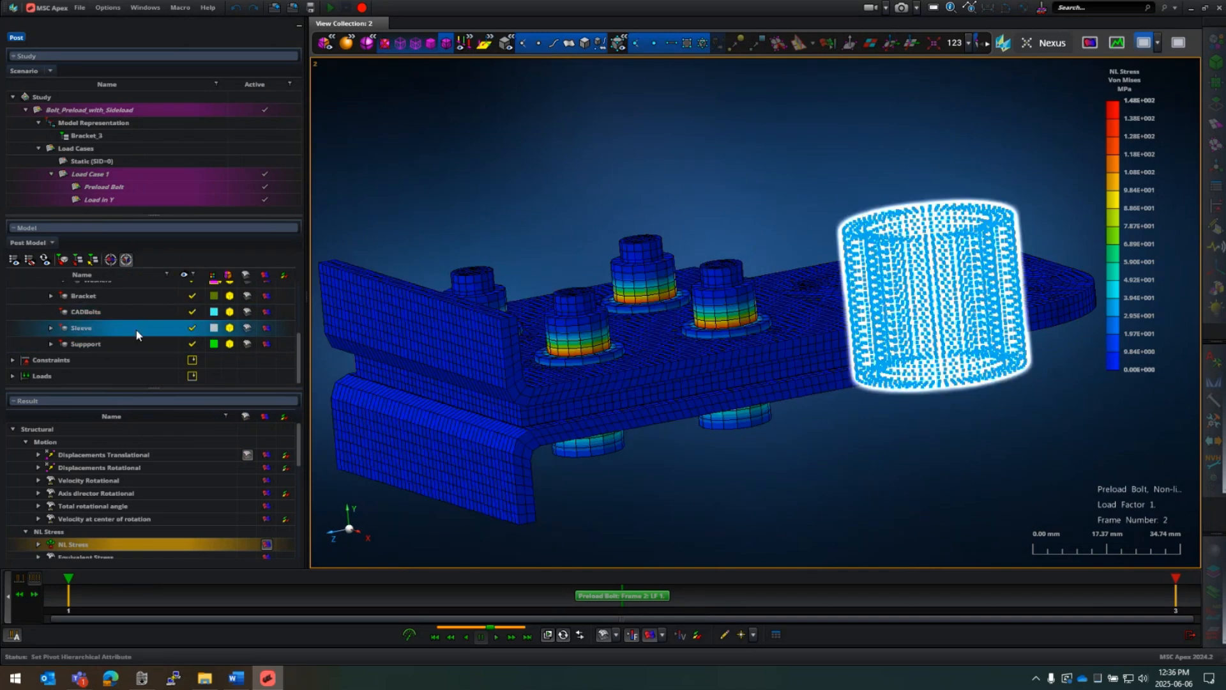
Step: Show only the 3DConnections group and inspect the preload stress in the bolts, nuts and washers
scroll(121, 335, up, 2)
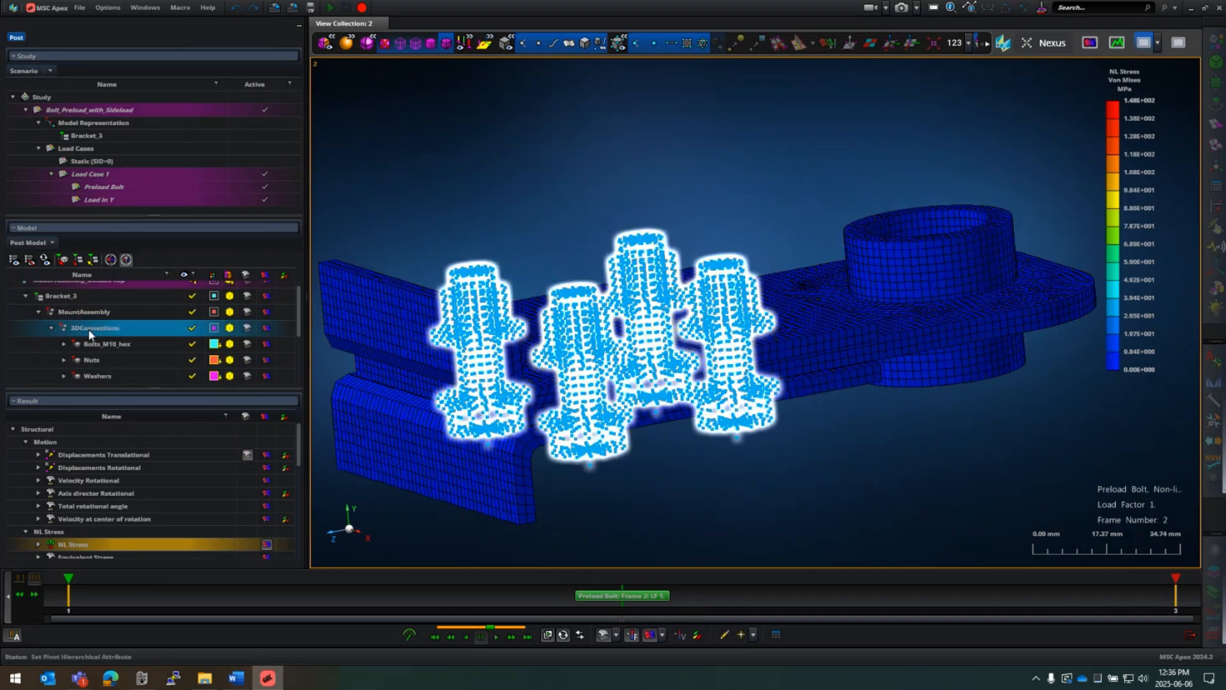
right_click(88, 328)
click(125, 371)
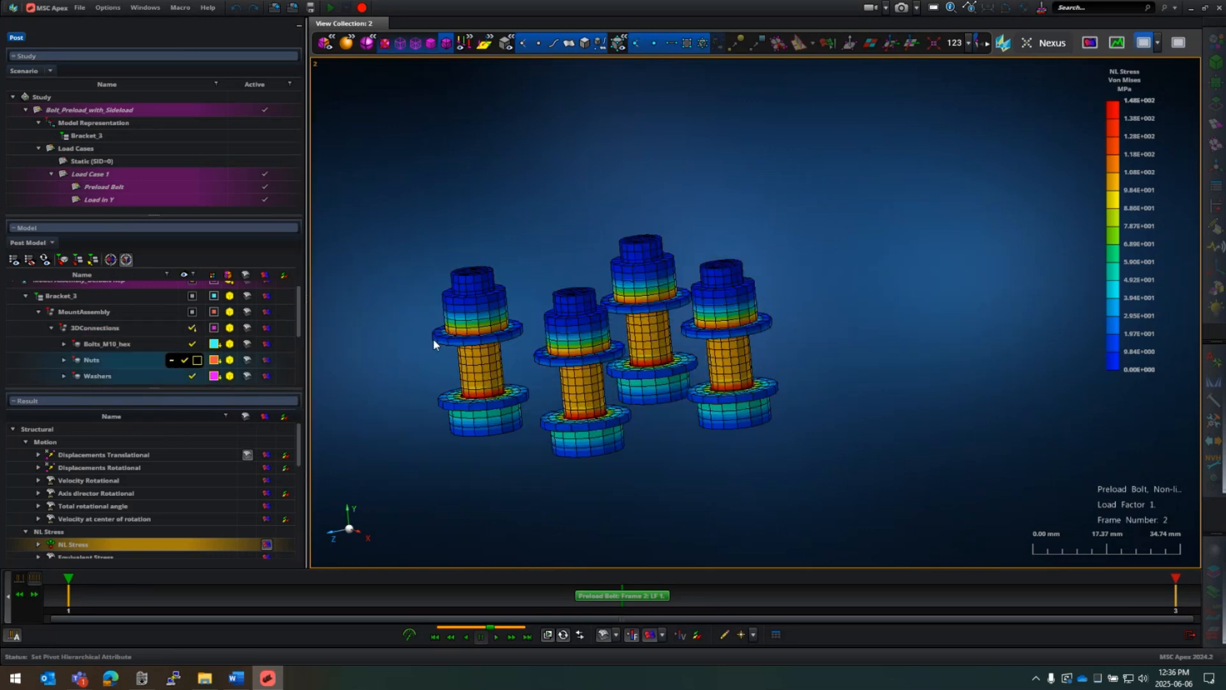
mouse_move(830, 307)
middle_down()
mouse_move(850, 267)
mouse_move(850, 298)
middle_up()
Step: Show the whole MountAssembly again and advance the stress animation to the Load in Y frame
click(185, 312)
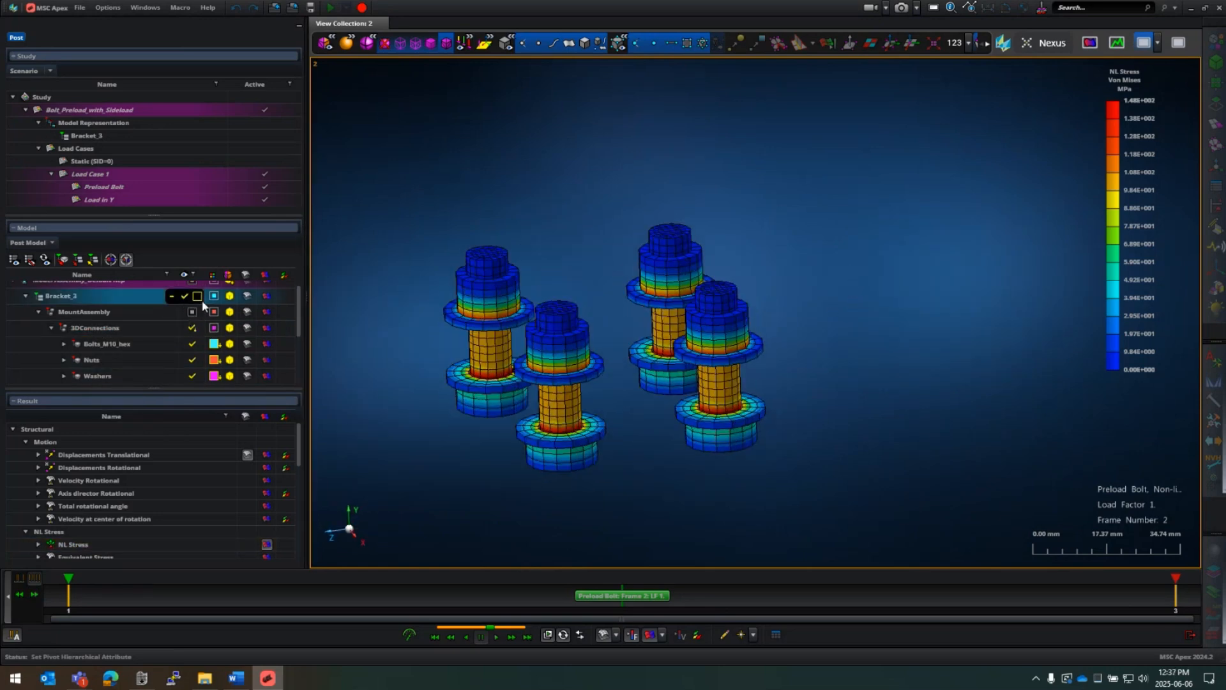
click(195, 311)
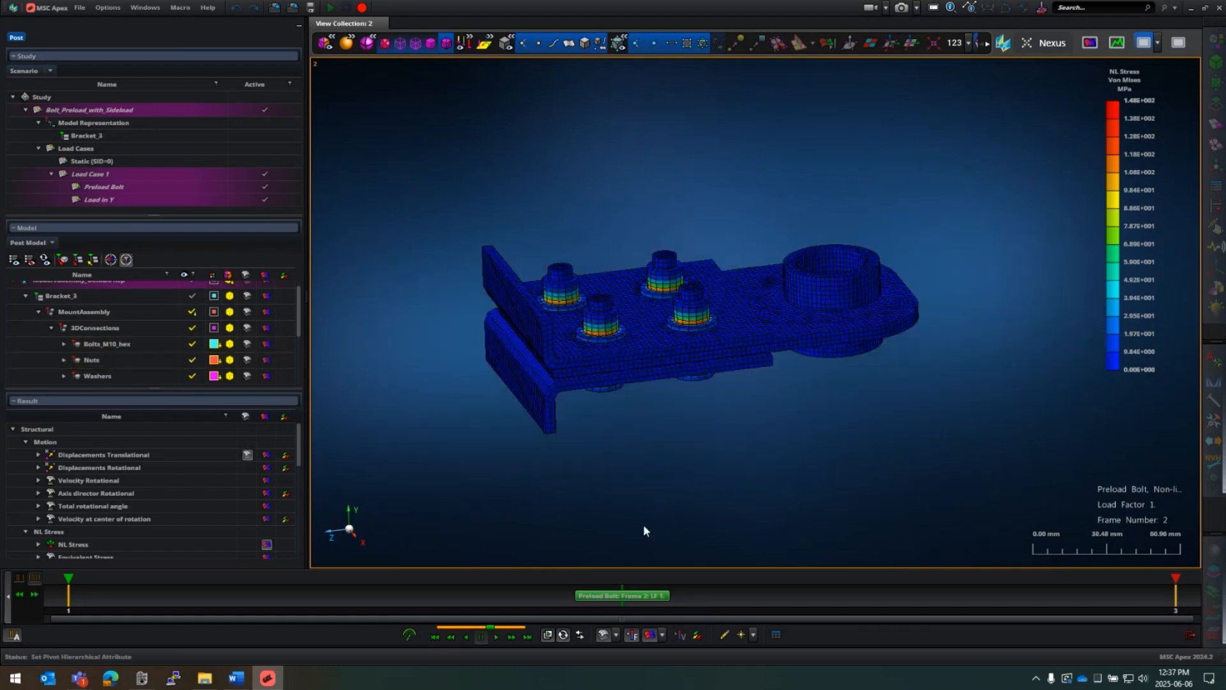
click(511, 637)
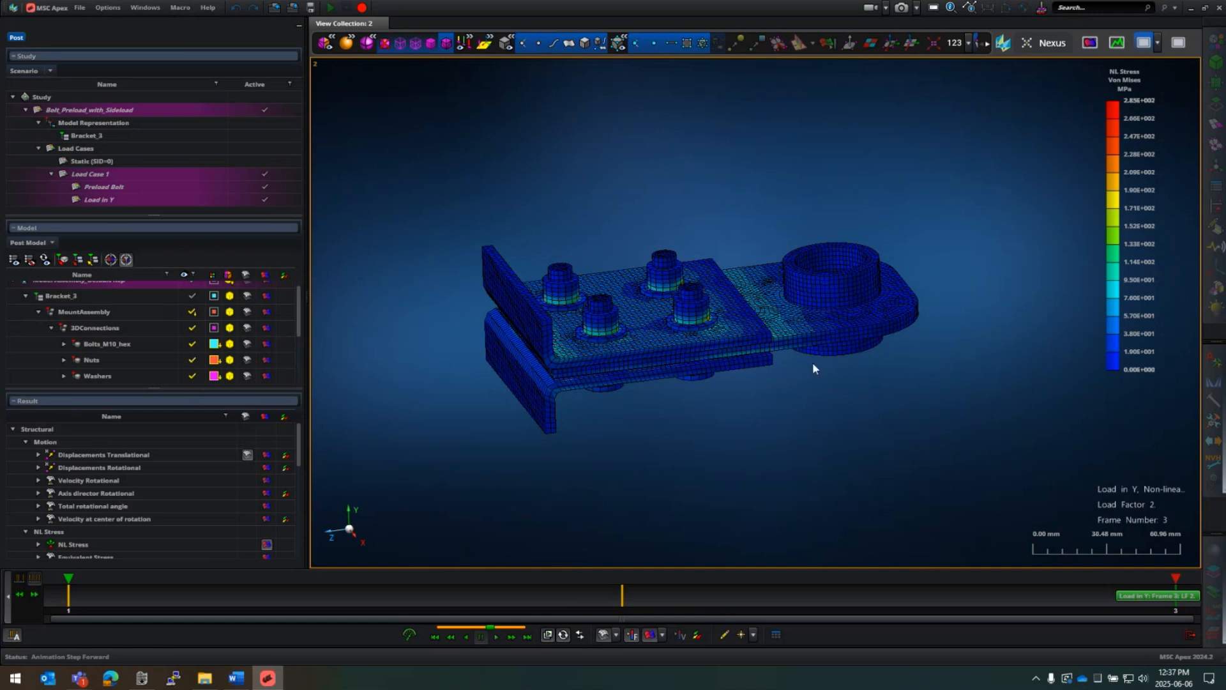
Step: Change the NL Stress fringe derivation to Z-Component and collapse the legend back to its compact form
mouse_move(1136, 143)
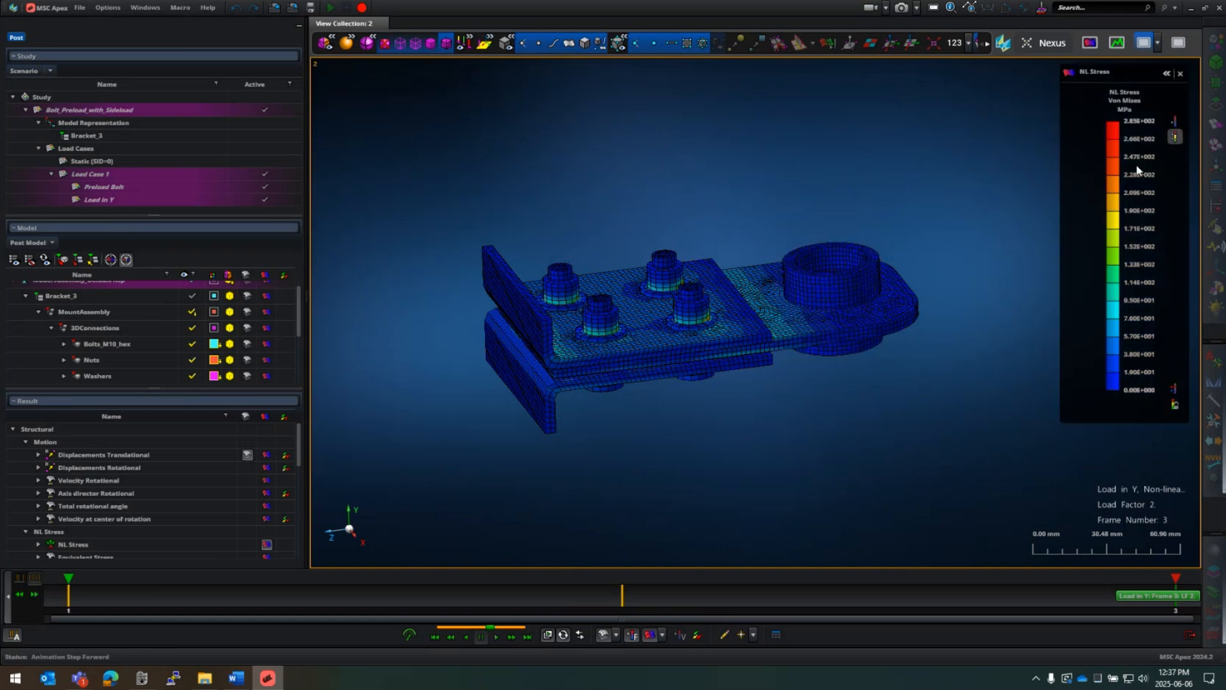
middle_drag(773, 433, 701, 364)
scroll(648, 337, up, 5)
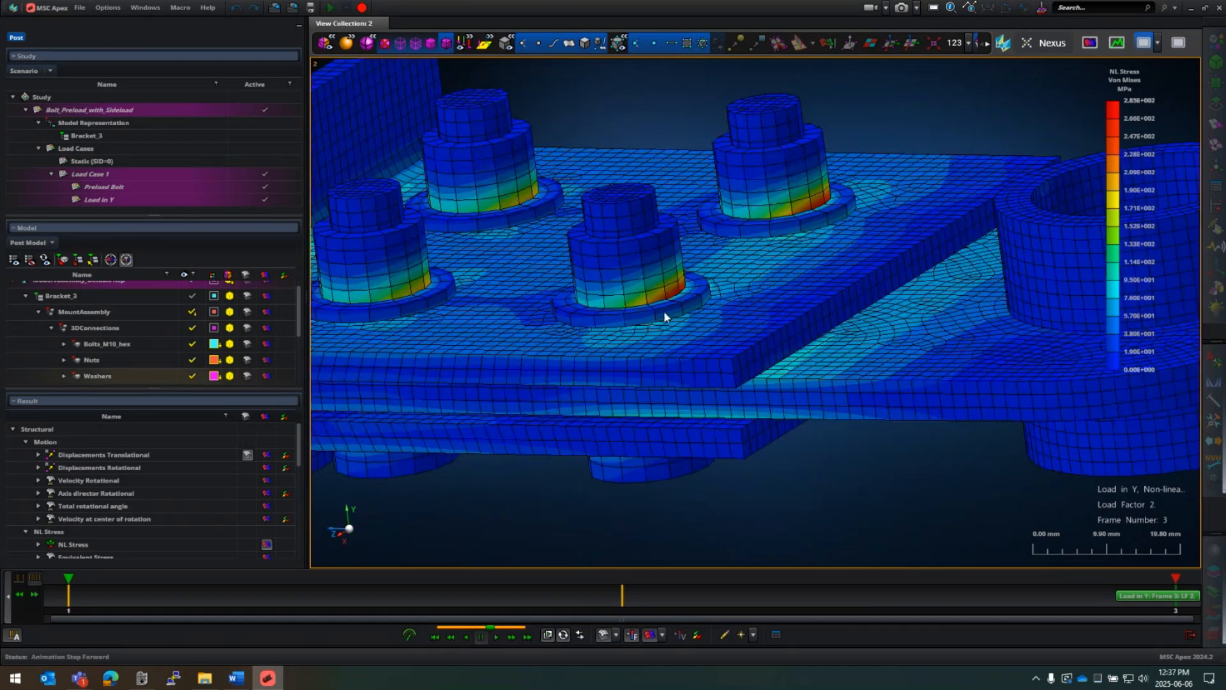
scroll(834, 369, down, 3)
middle_drag(835, 373, 879, 352)
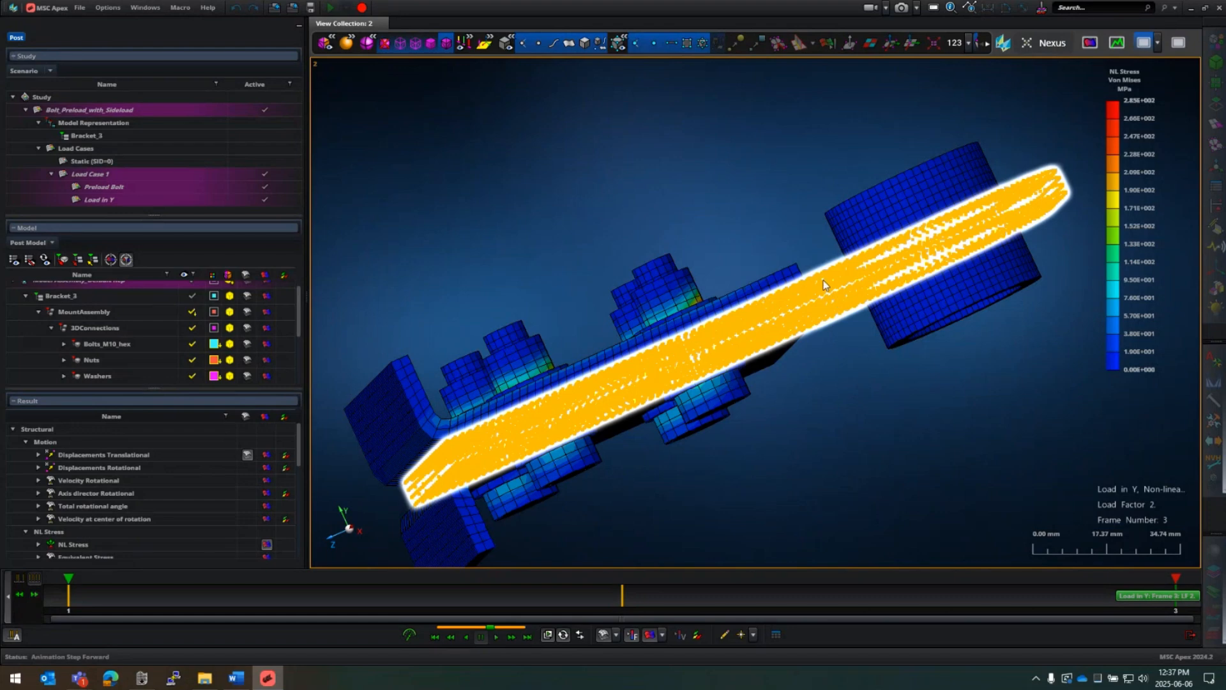
mouse_move(1126, 101)
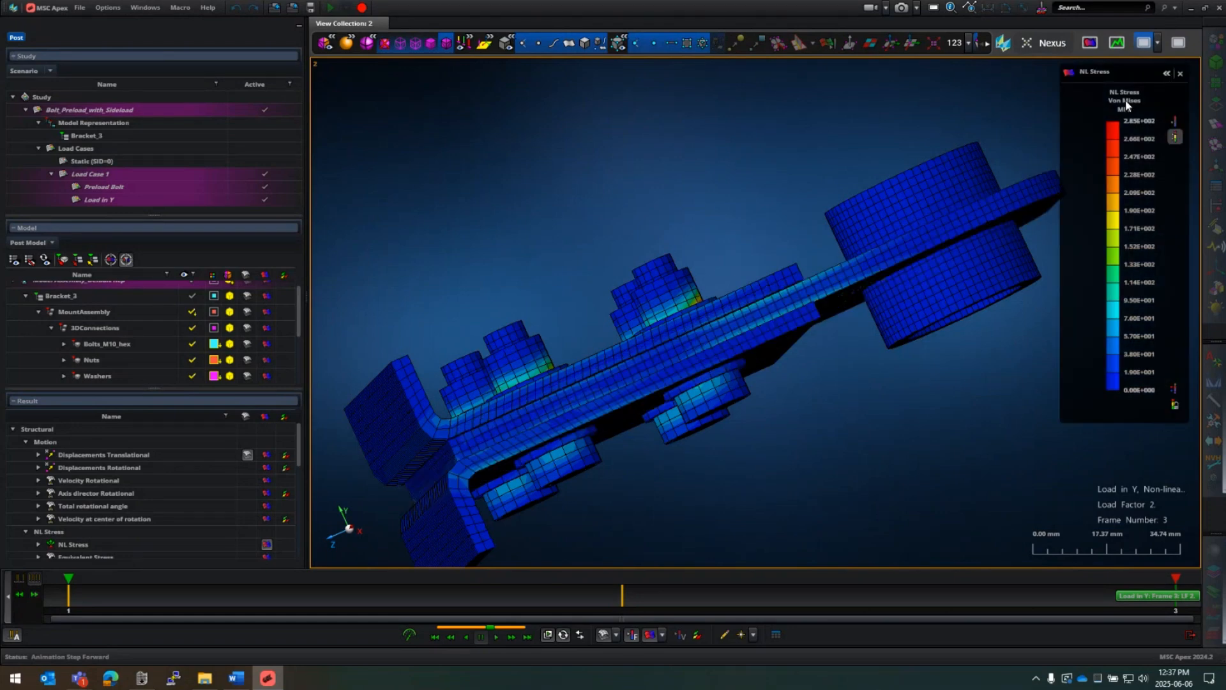
click(1168, 73)
drag(1163, 74, 821, 116)
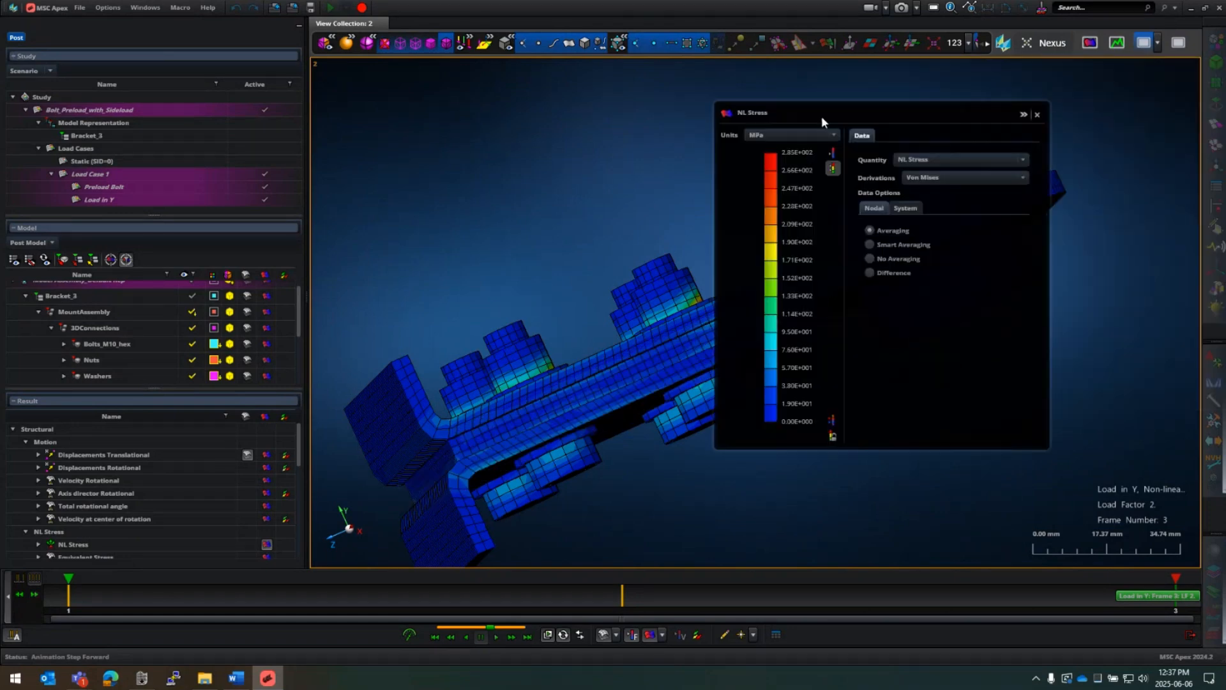
click(936, 179)
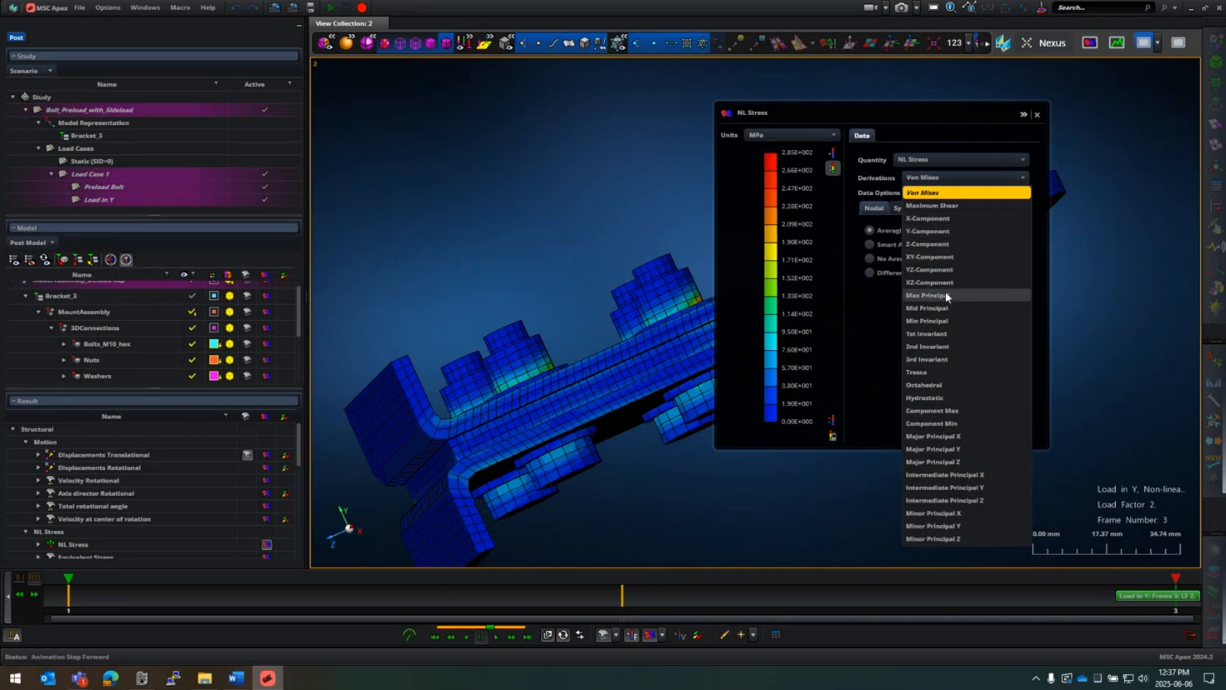
click(949, 243)
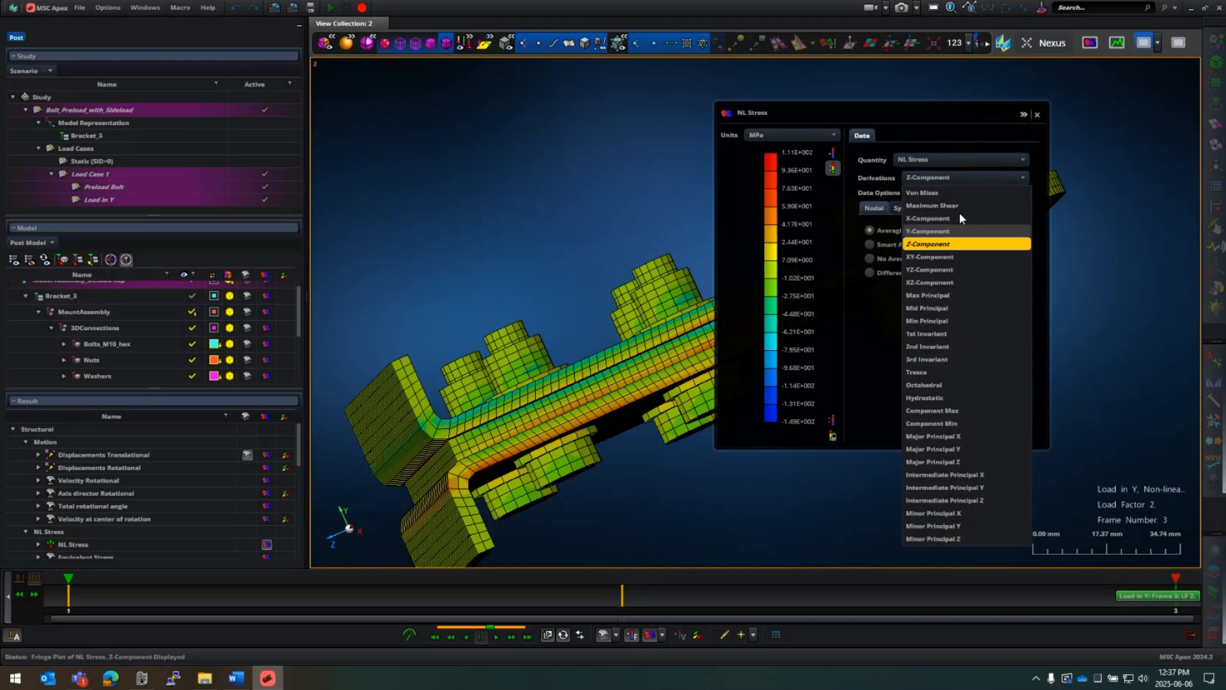
click(1024, 115)
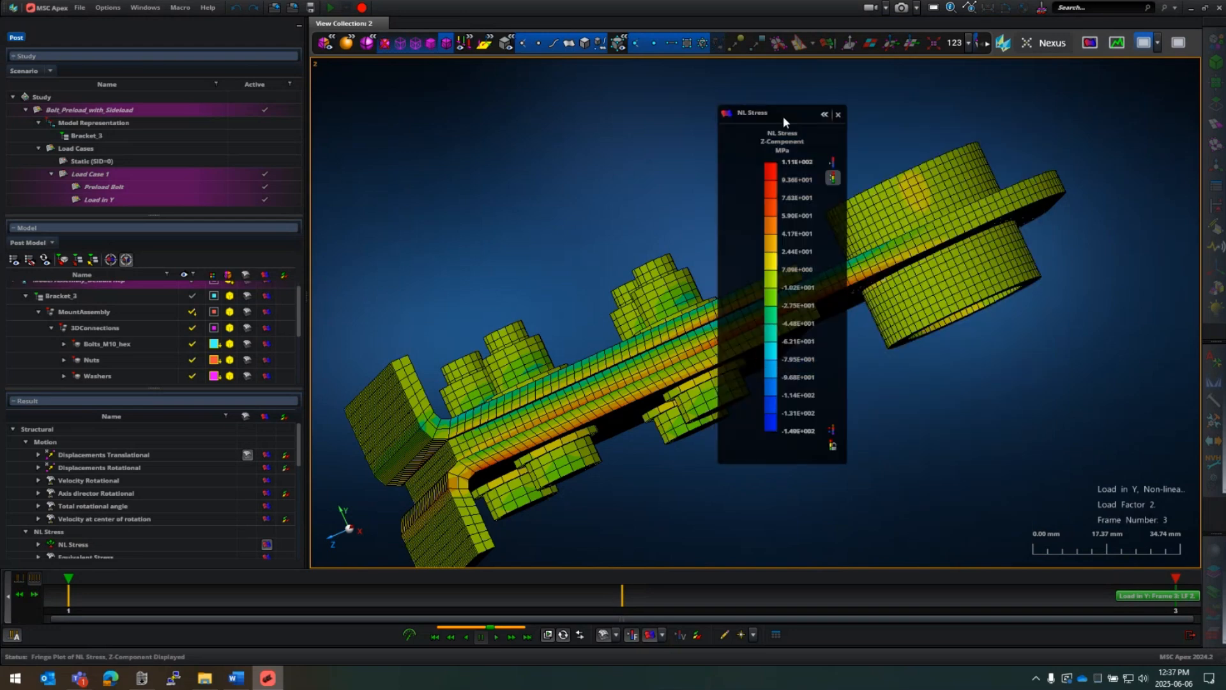
drag(765, 110, 1111, 75)
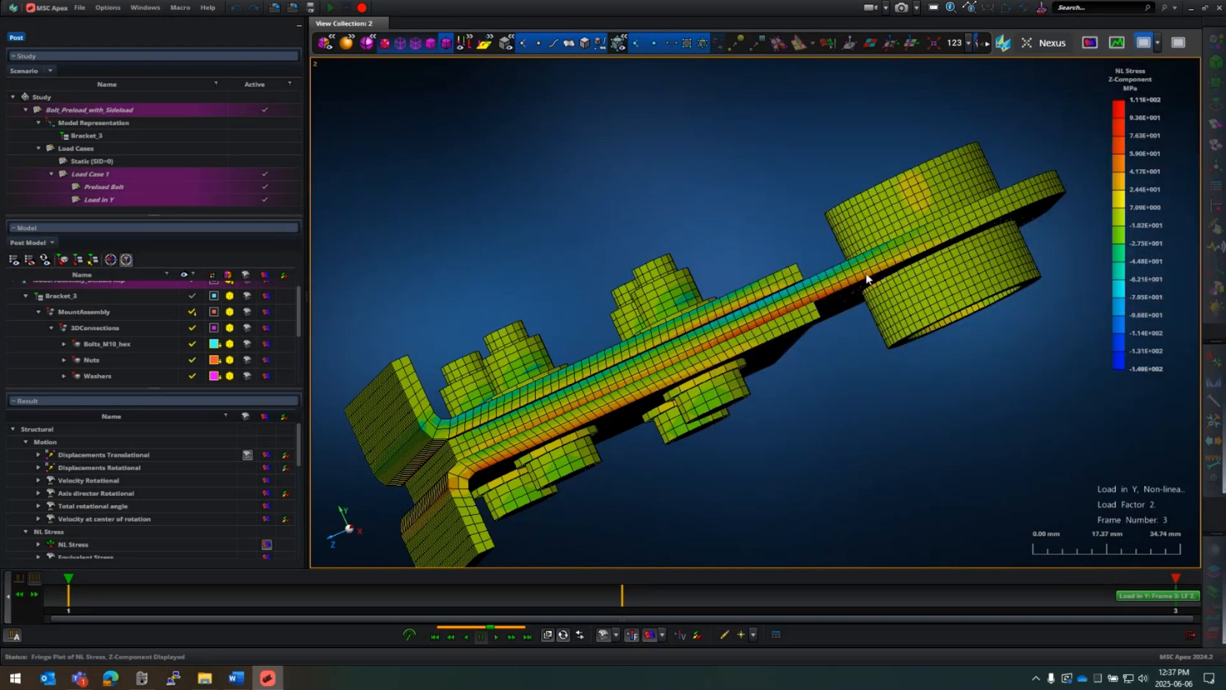
Step: Set the deformed shape's true scaling value to 10 and inspect the exaggerated bending of the bracket
middle_drag(865, 273, 887, 305)
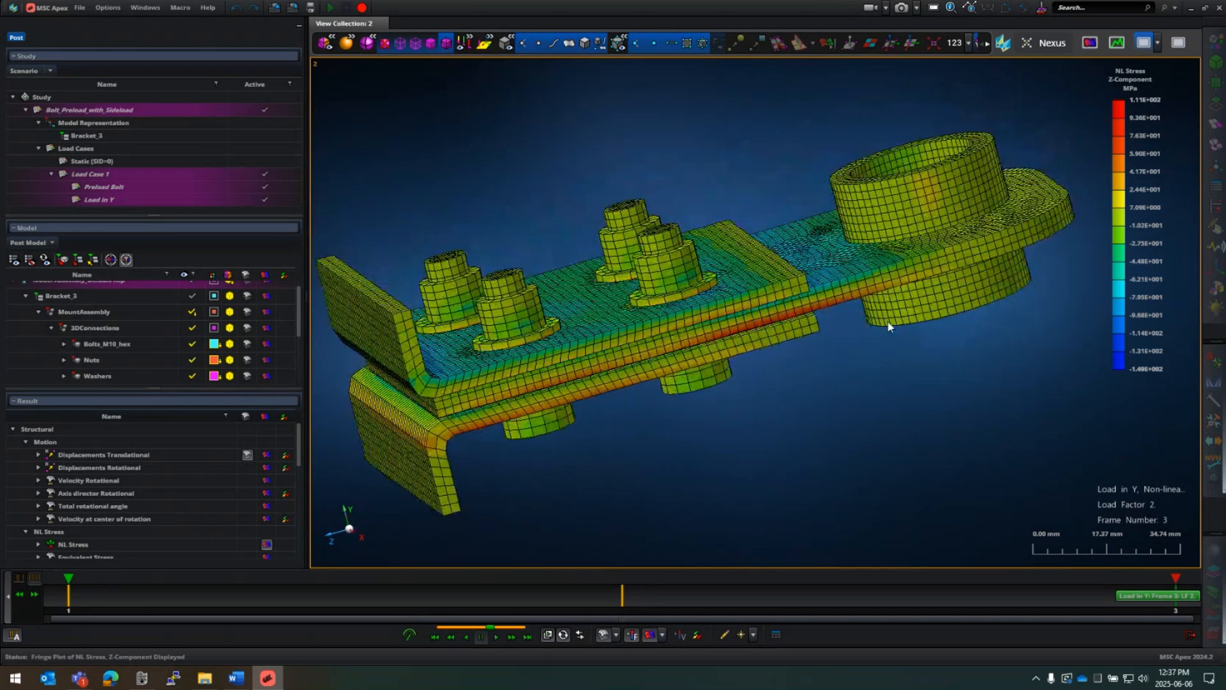
click(603, 636)
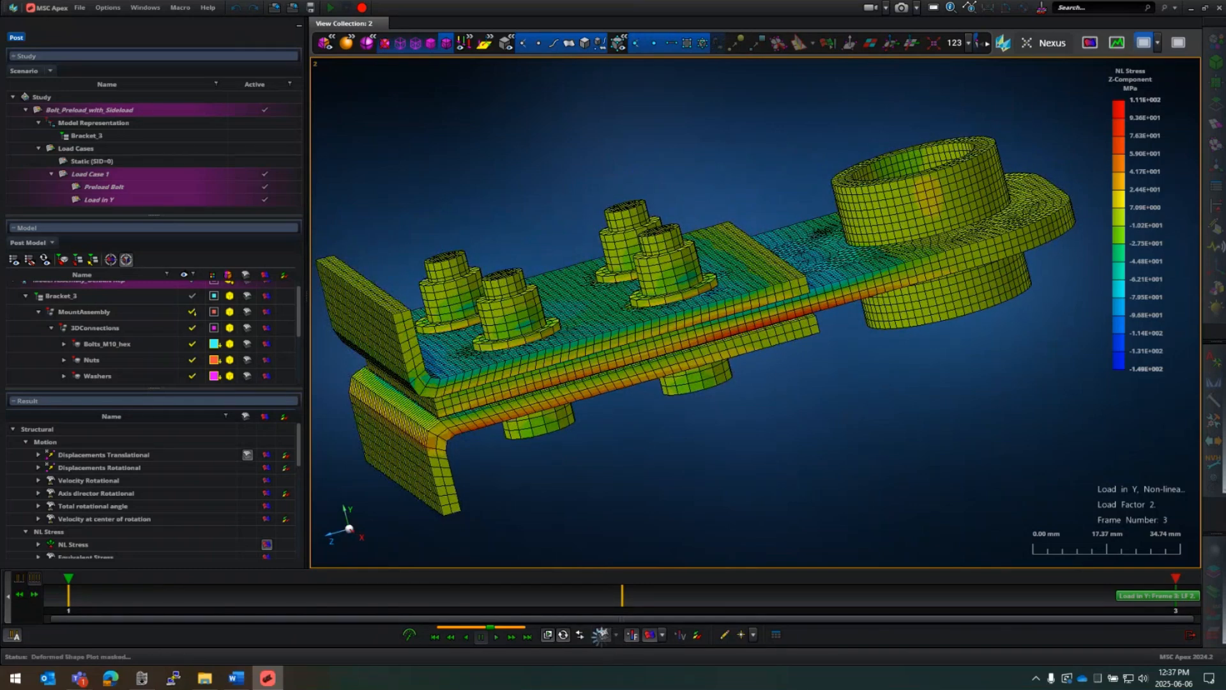
click(616, 637)
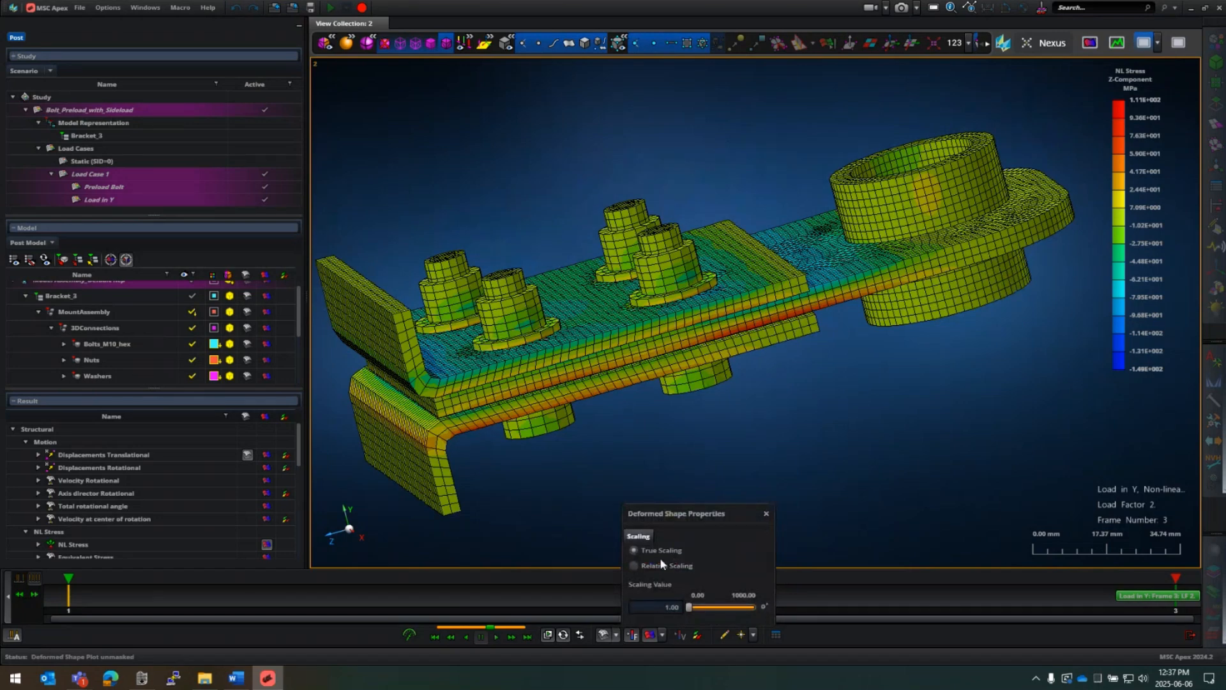
click(660, 610)
text(10)
key(Return)
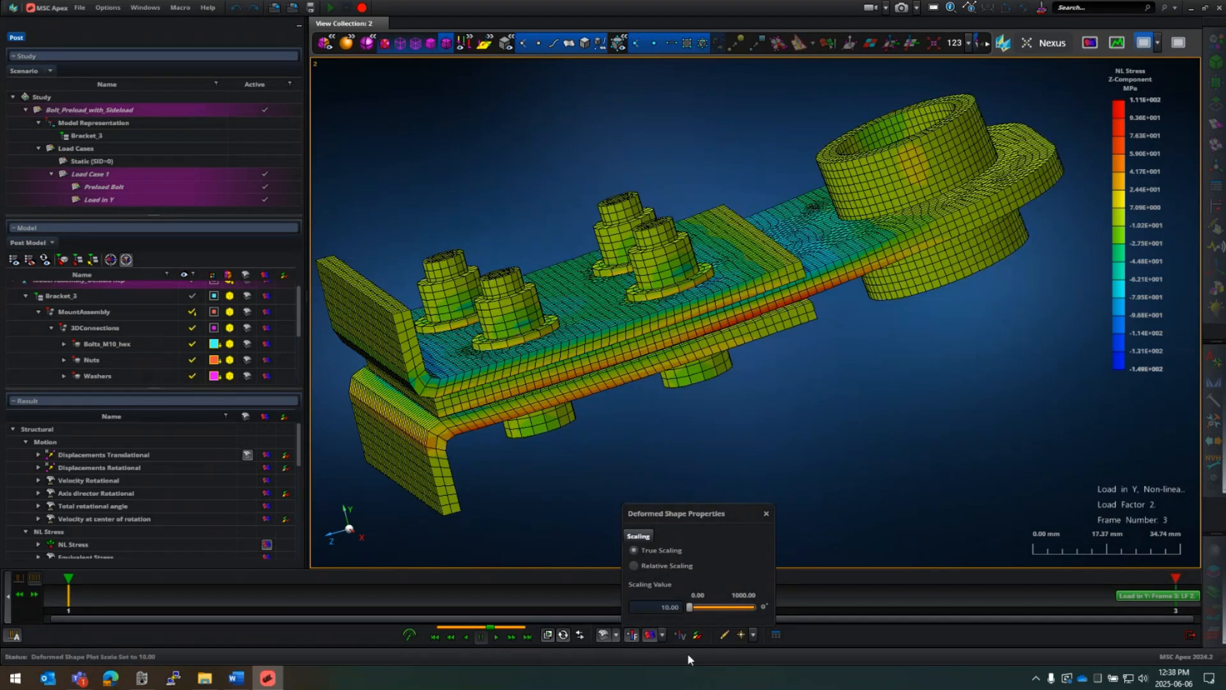
middle_drag(861, 312, 897, 333)
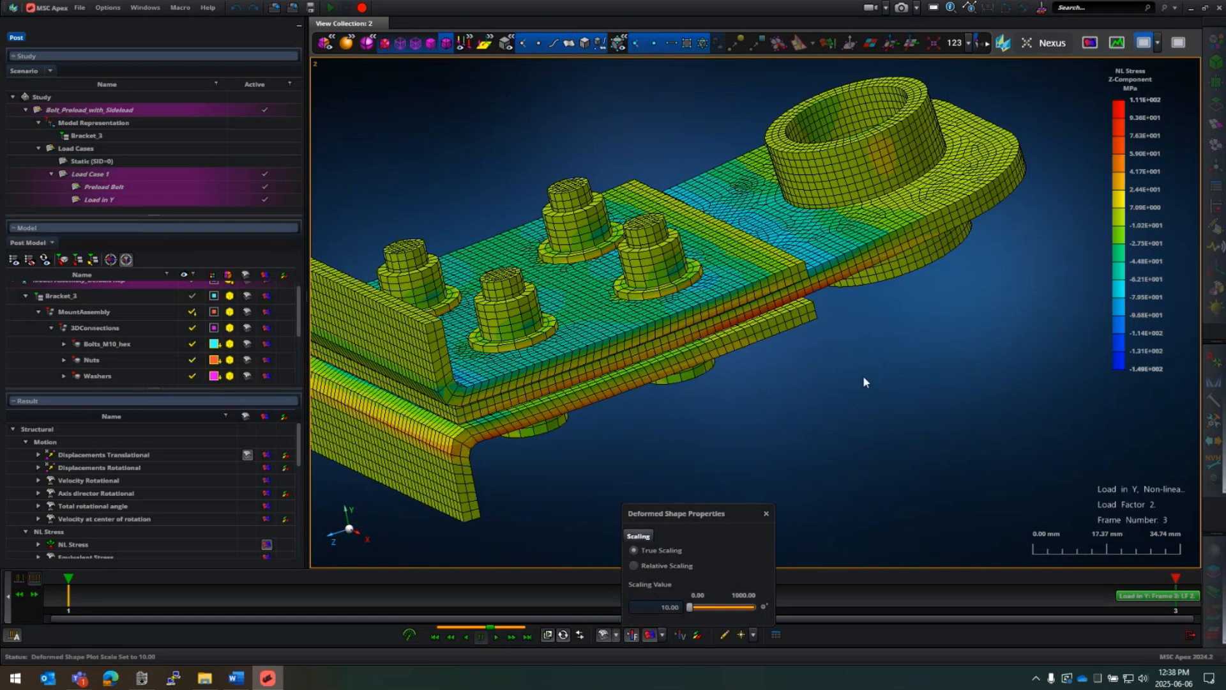
middle_drag(863, 378, 843, 374)
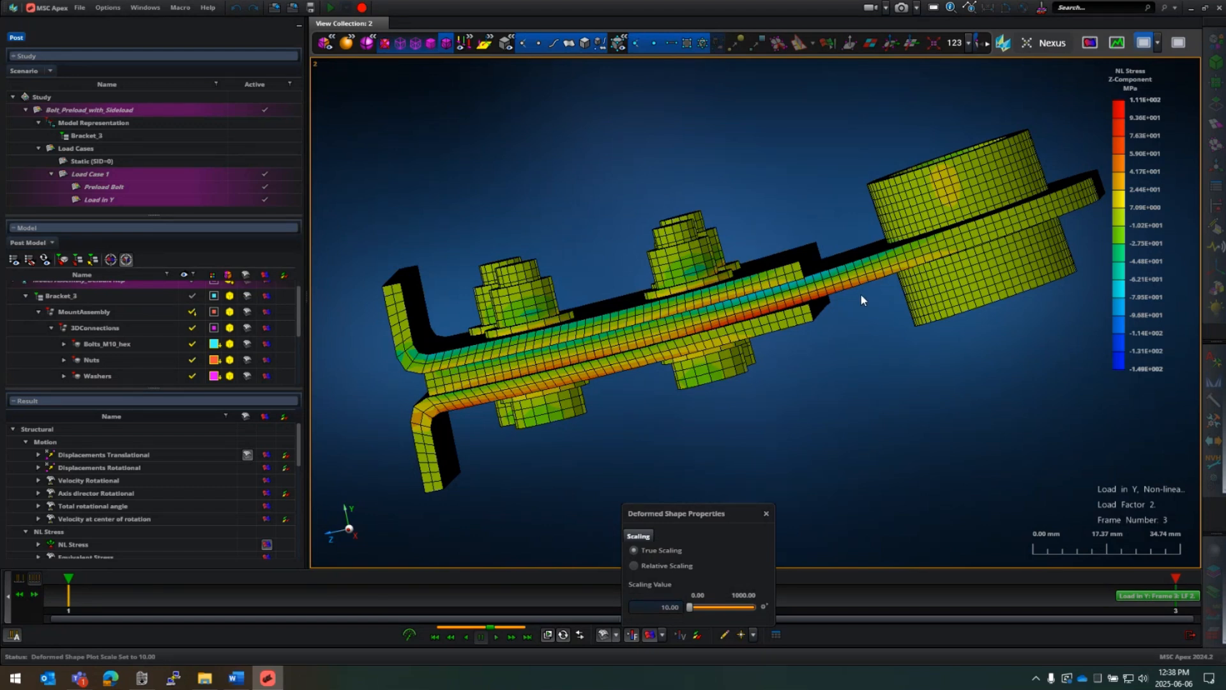
Step: Set the deformation scaling value to 1, close the deformed shape properties and view the actual deformation
double_click(666, 608)
text(1)
key(Return)
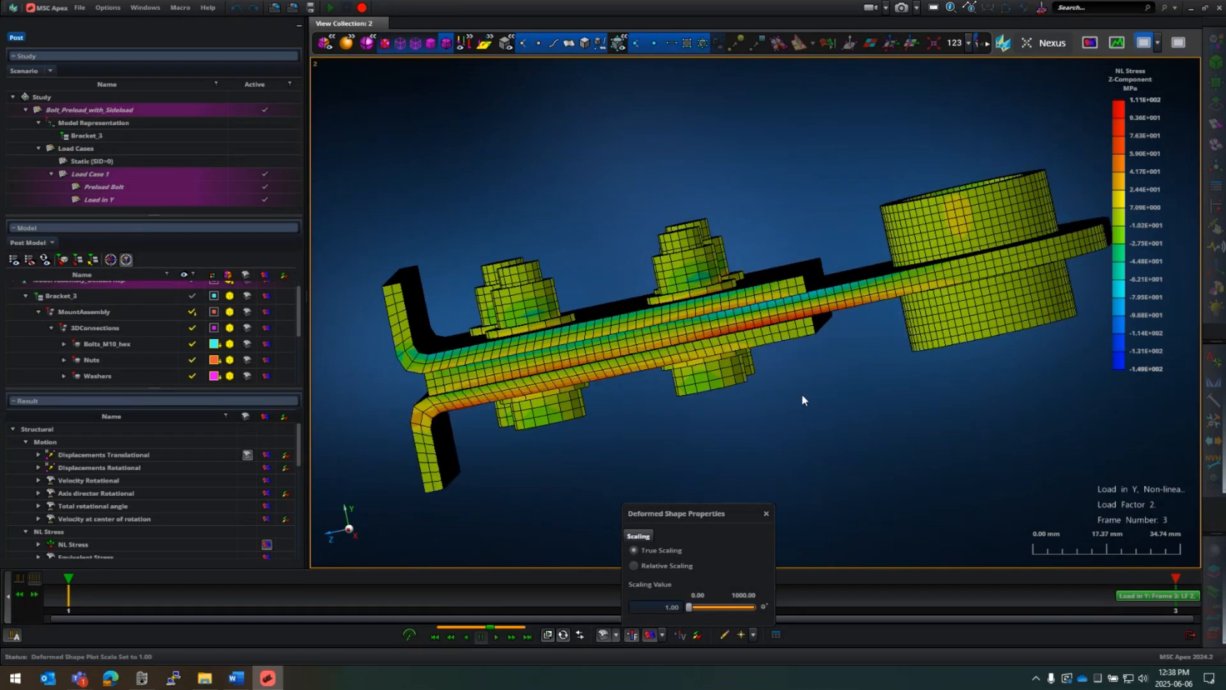
middle_drag(802, 395, 846, 342)
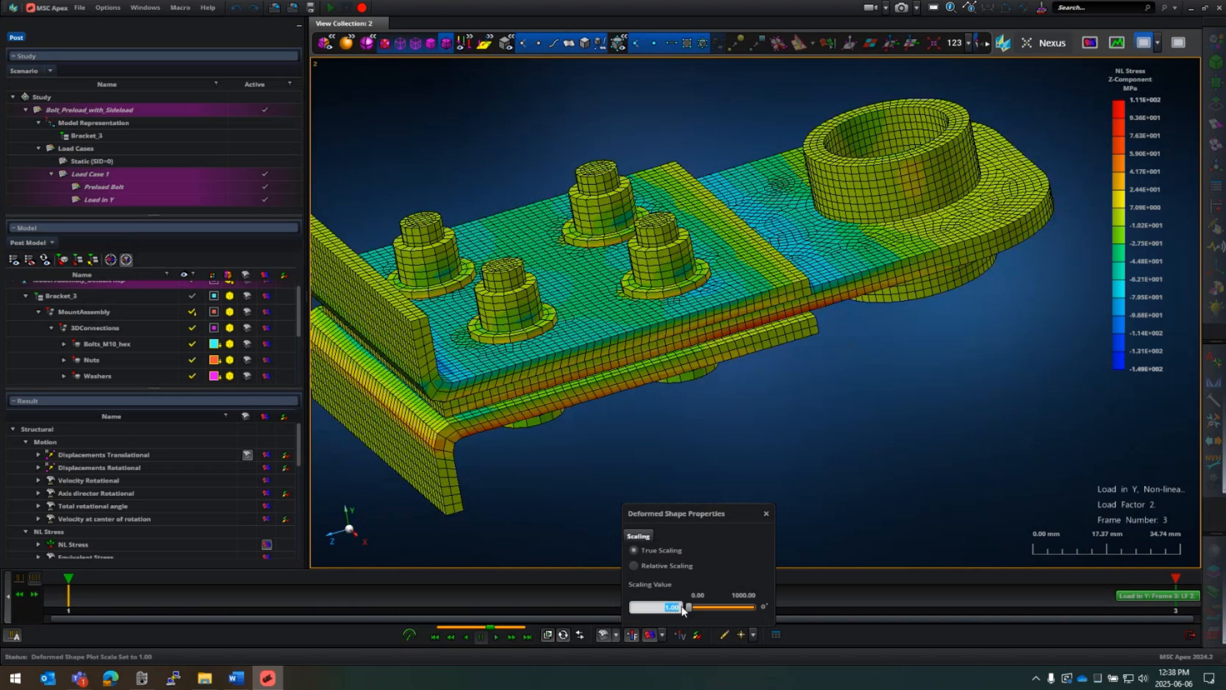
click(766, 513)
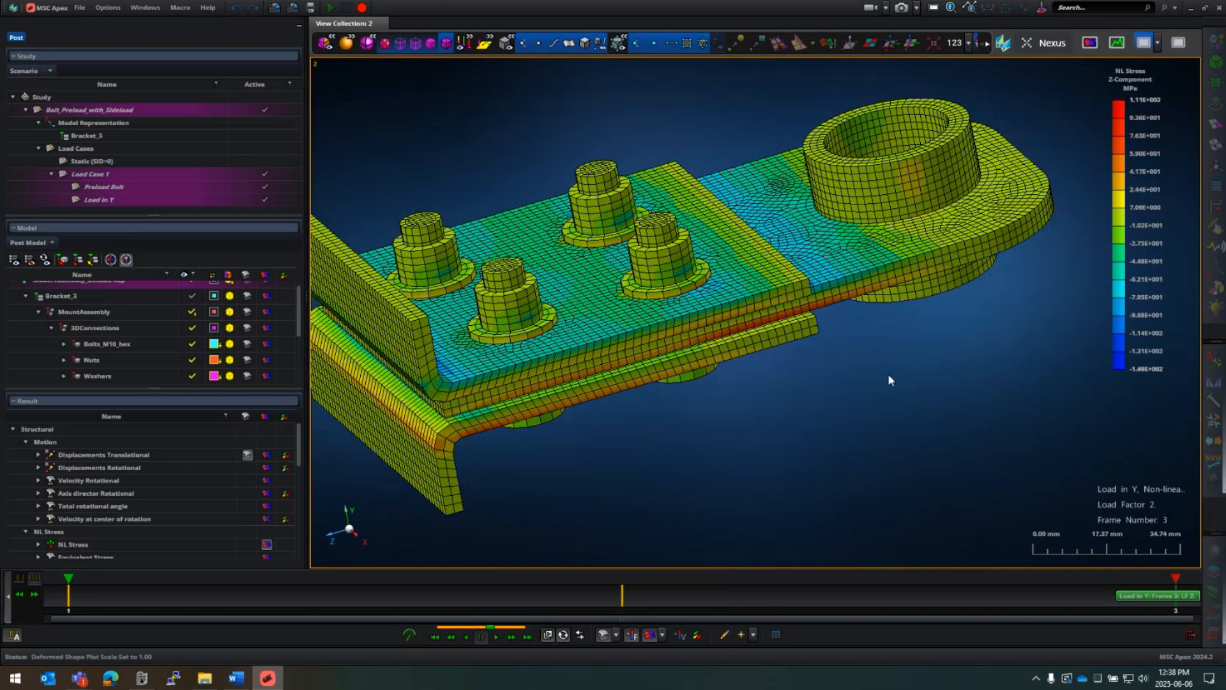
middle_drag(889, 377, 883, 366)
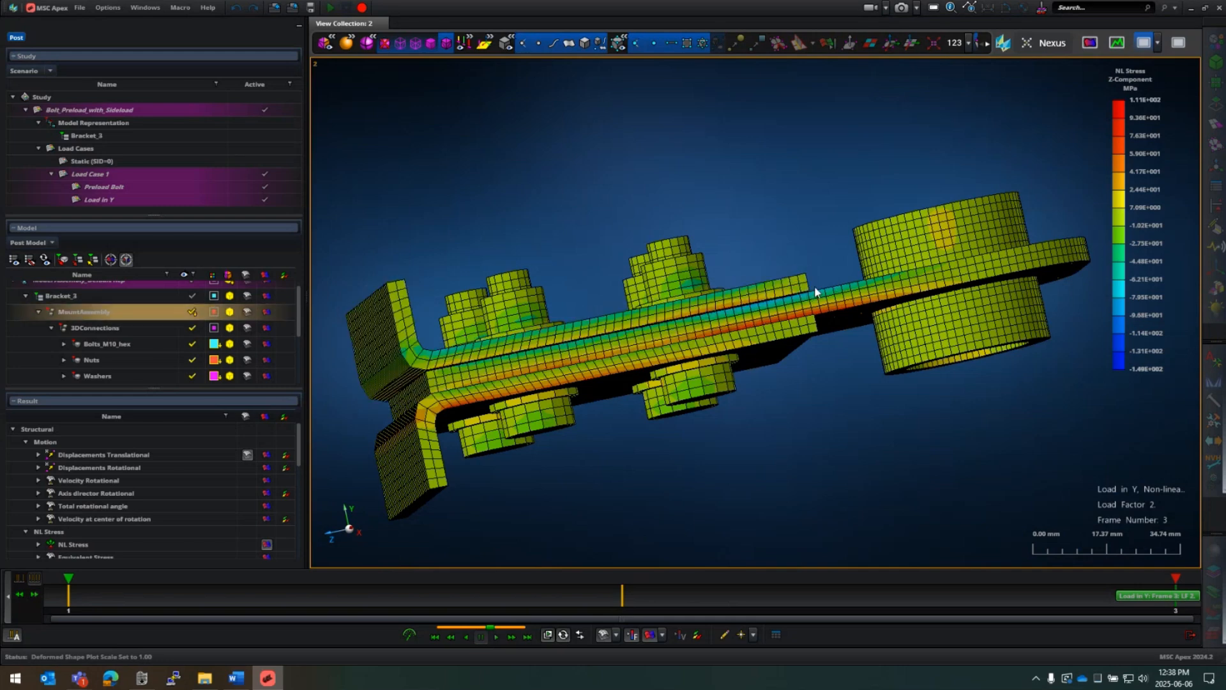
middle_drag(837, 389, 846, 392)
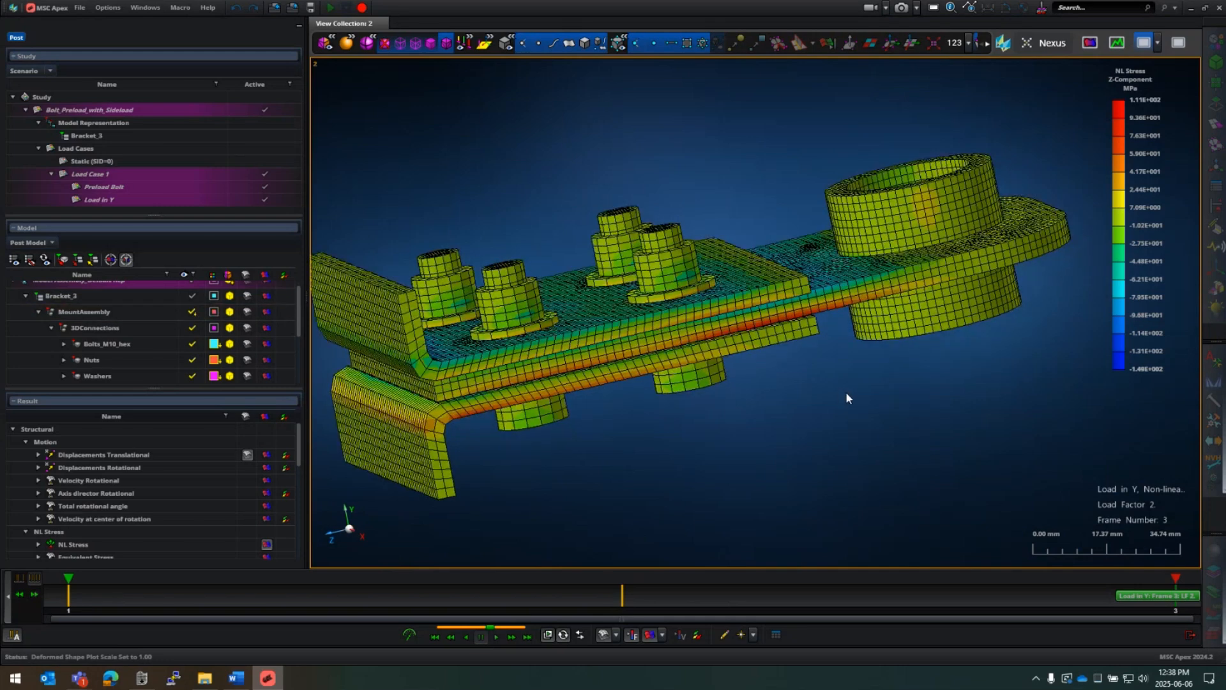
Step: Set the true scaling value to 20 and inspect the gap between the plates near their free end
click(615, 633)
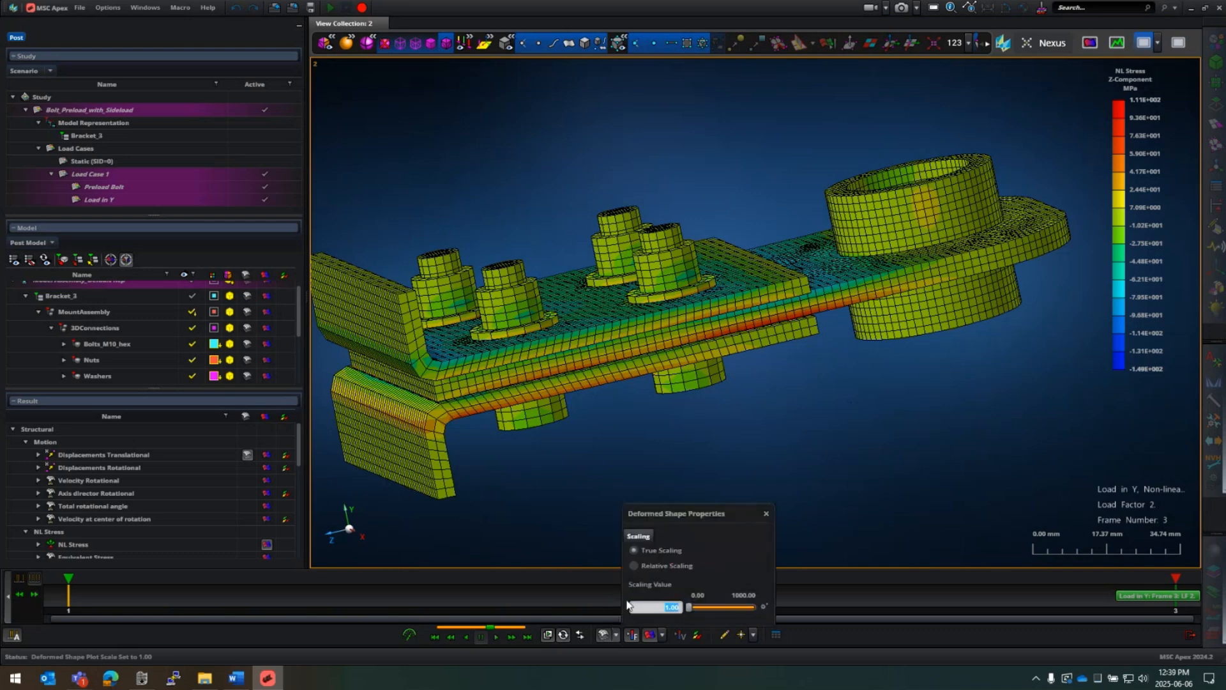
text(20)
key(Return)
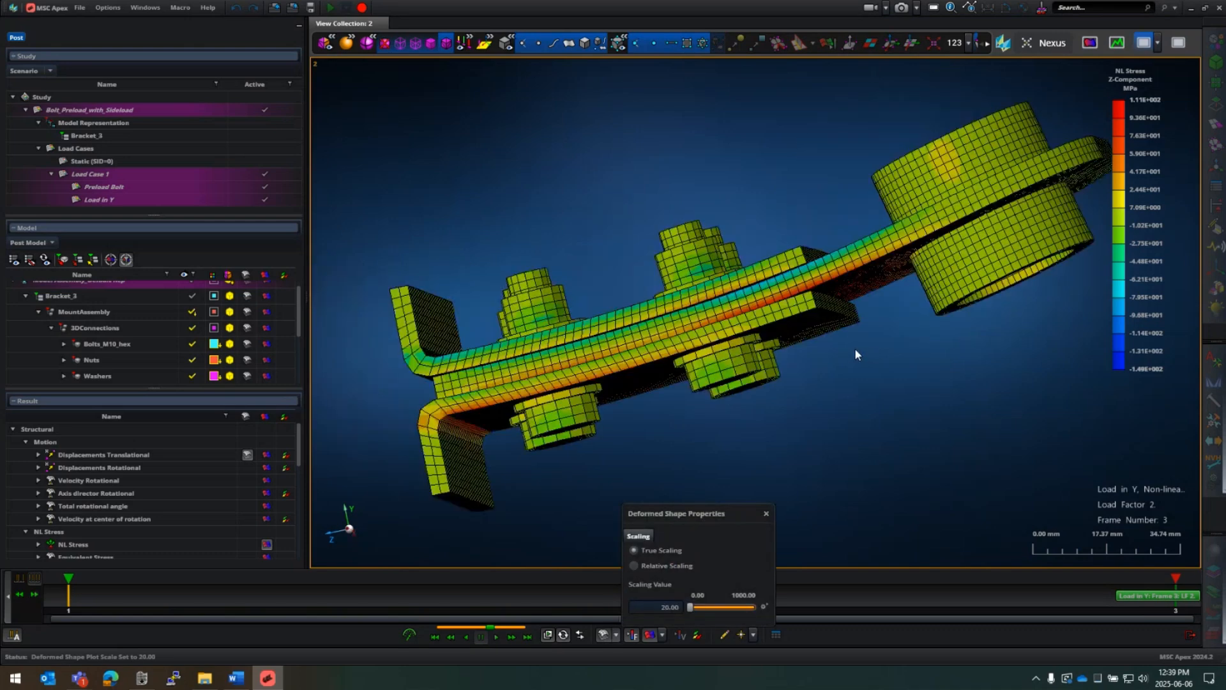
scroll(817, 298, up, 10)
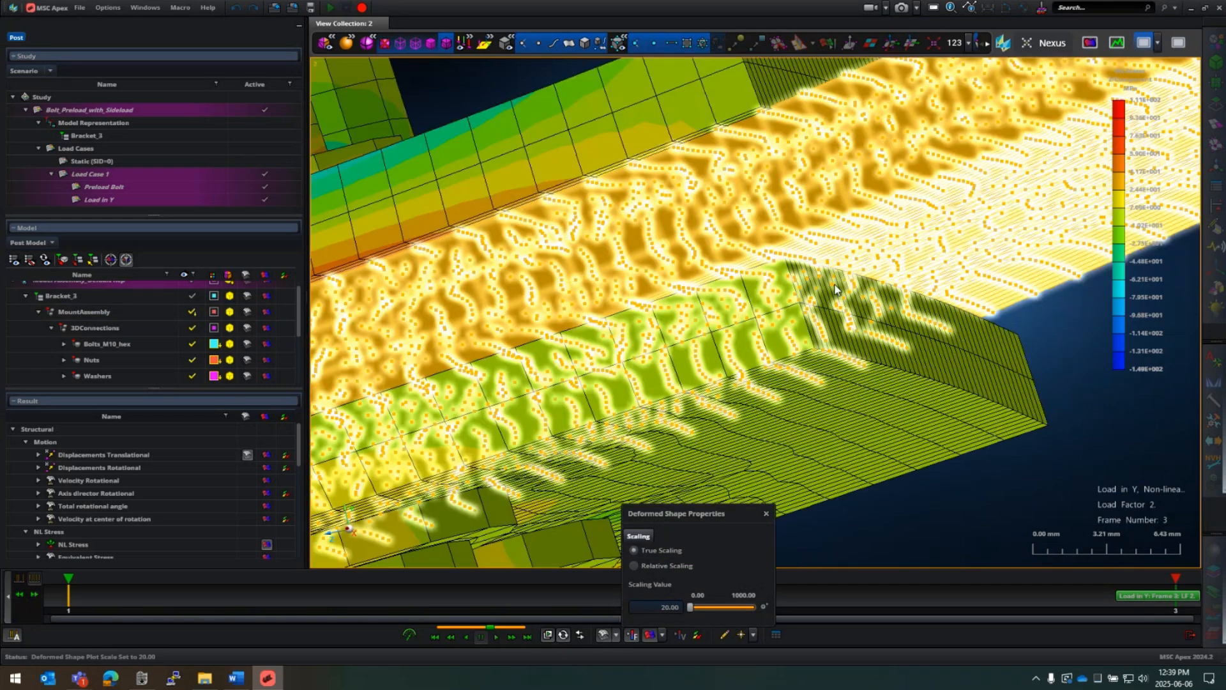
scroll(836, 289, down, 7)
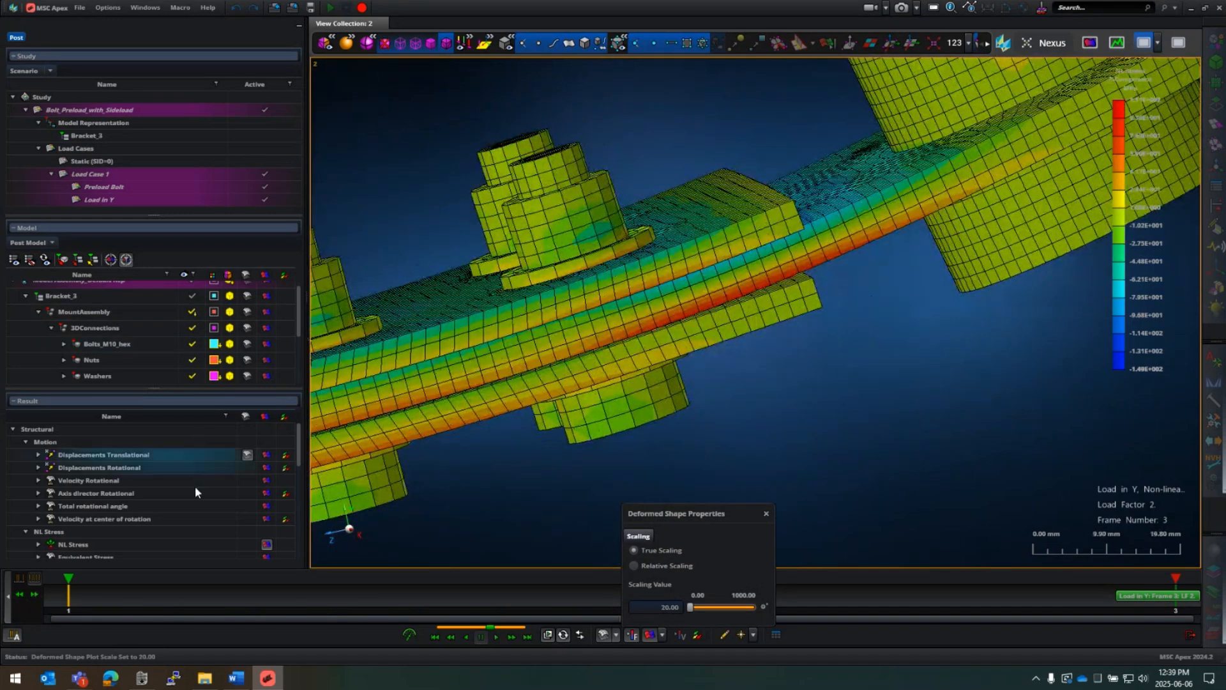
Step: Plot the Contact Status fringe, inspect it around the bolts and plate edges, and close the deformed shape properties
scroll(196, 486, down, 5)
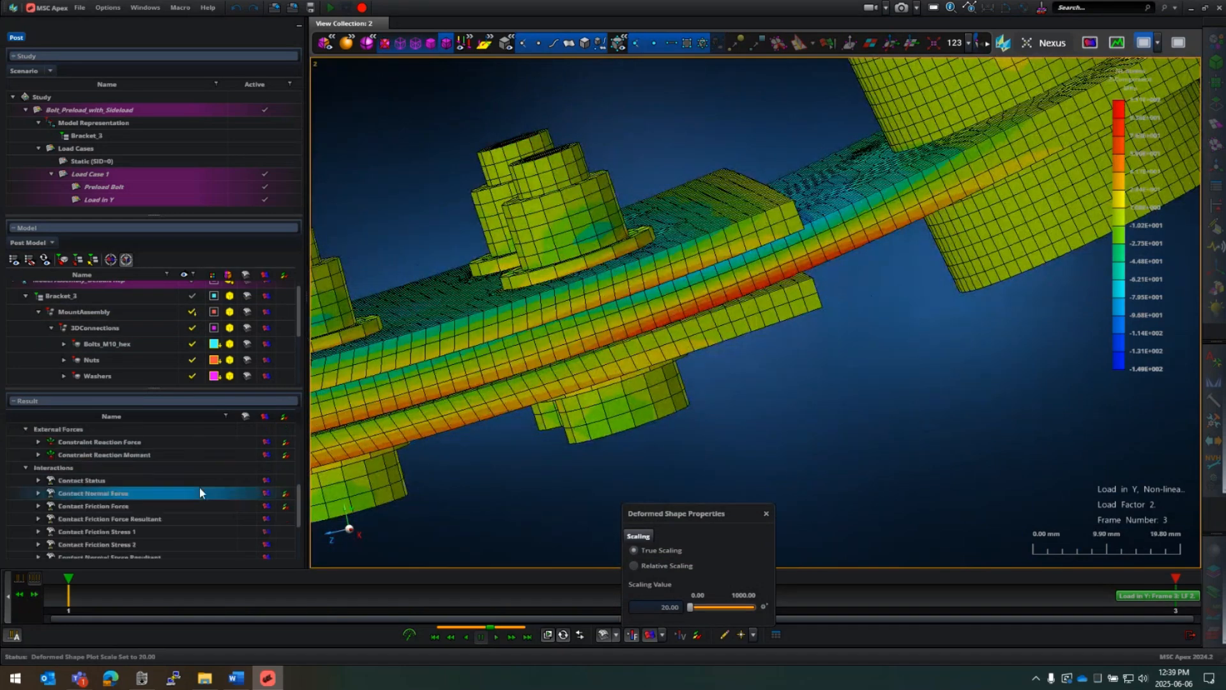
click(267, 481)
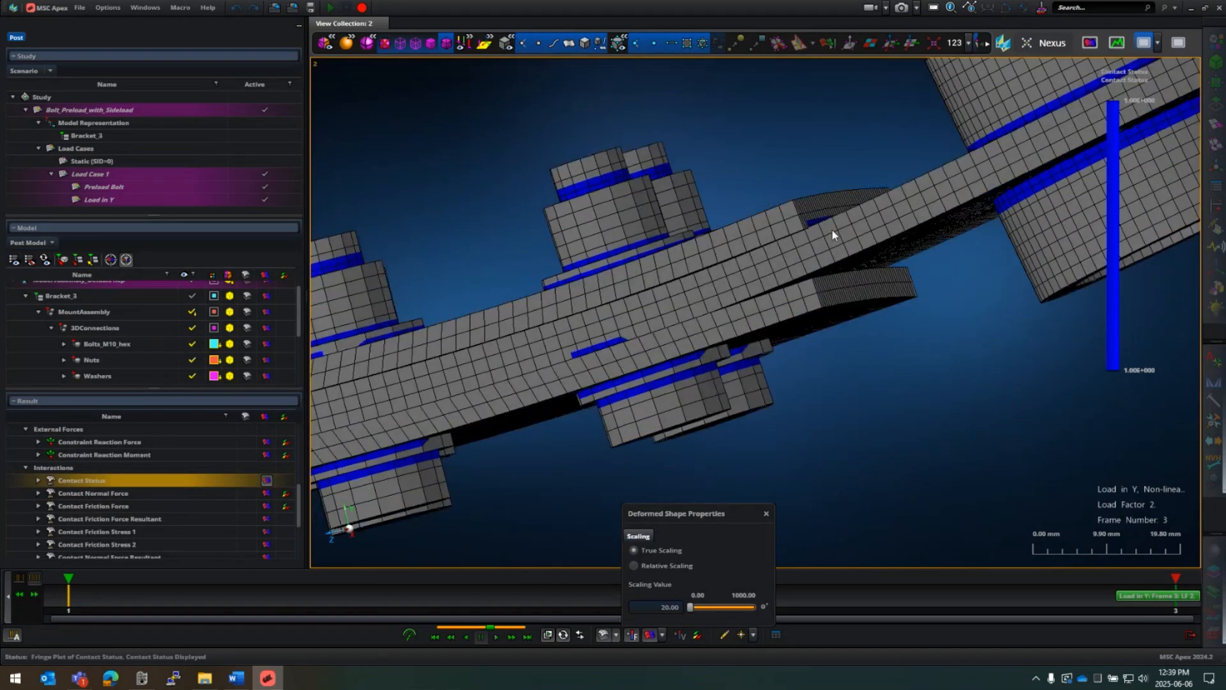
scroll(813, 290, up, 6)
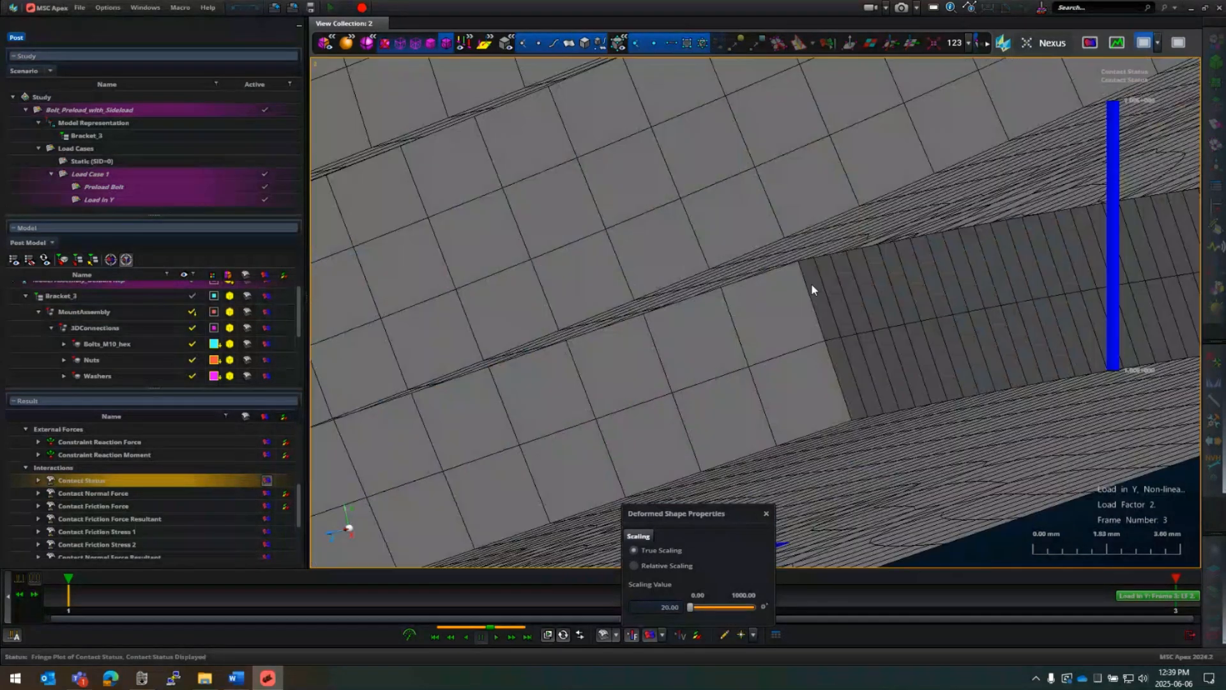
scroll(812, 289, down, 6)
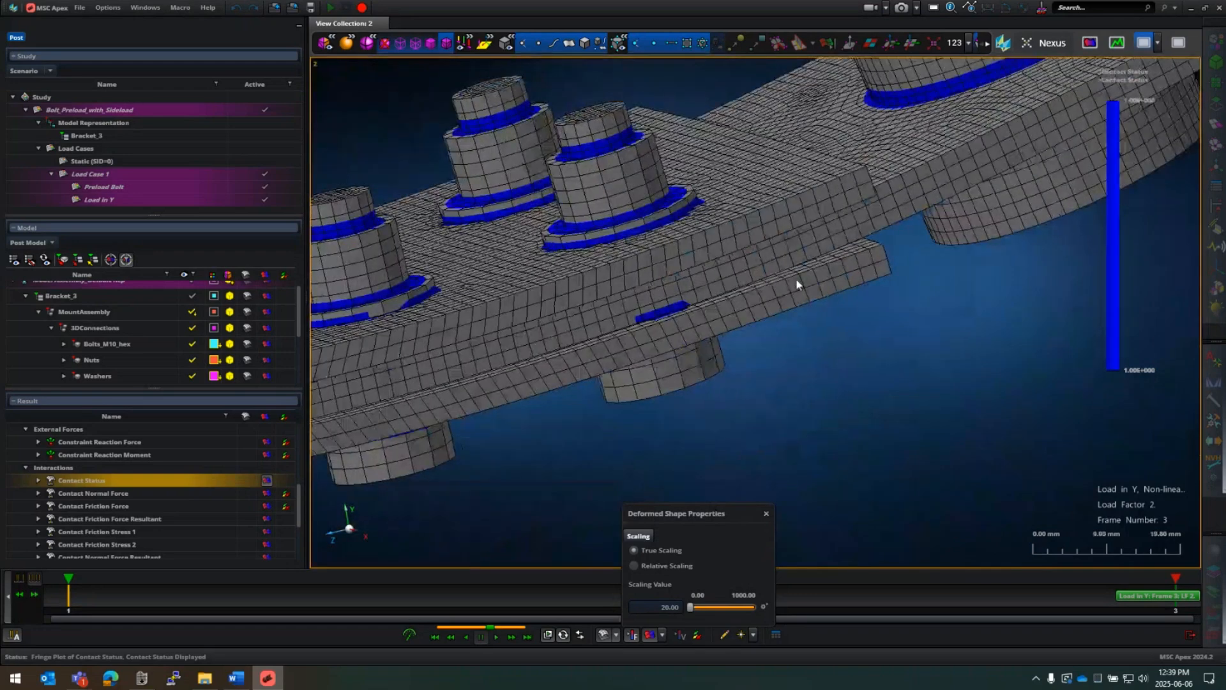
scroll(797, 285, down, 5)
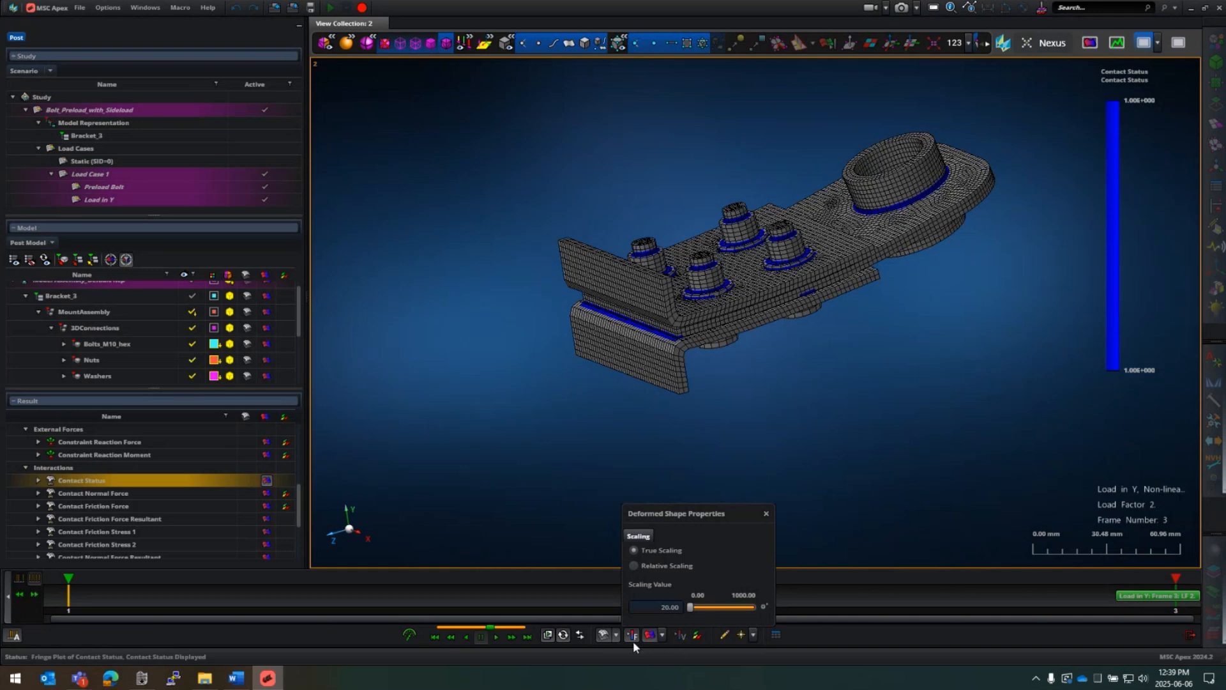
click(616, 636)
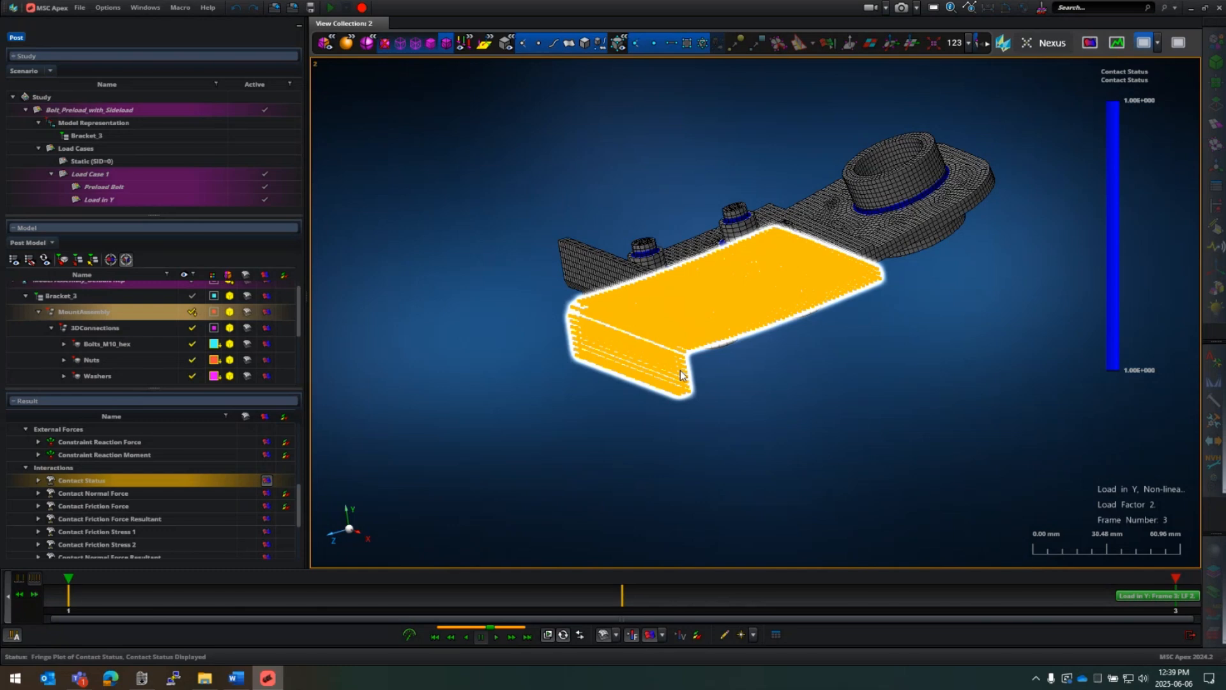
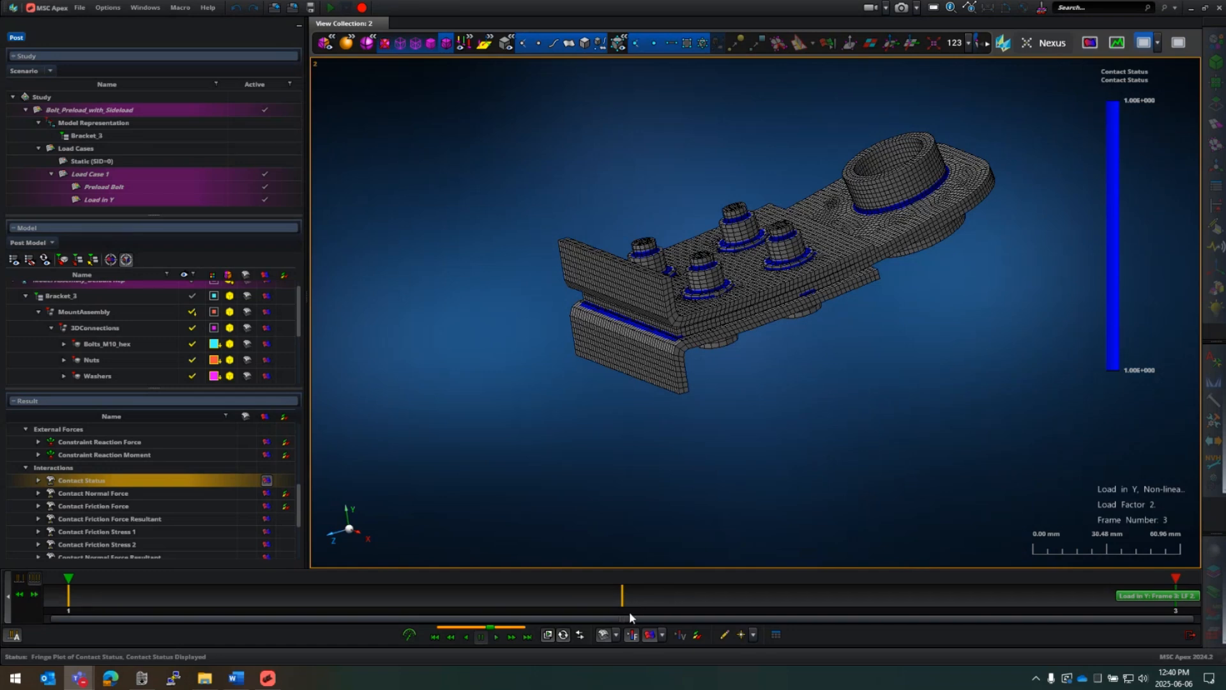
Step: Set the deformed shape's scaling value to 1 and inspect the contact status along the plate edges
click(616, 636)
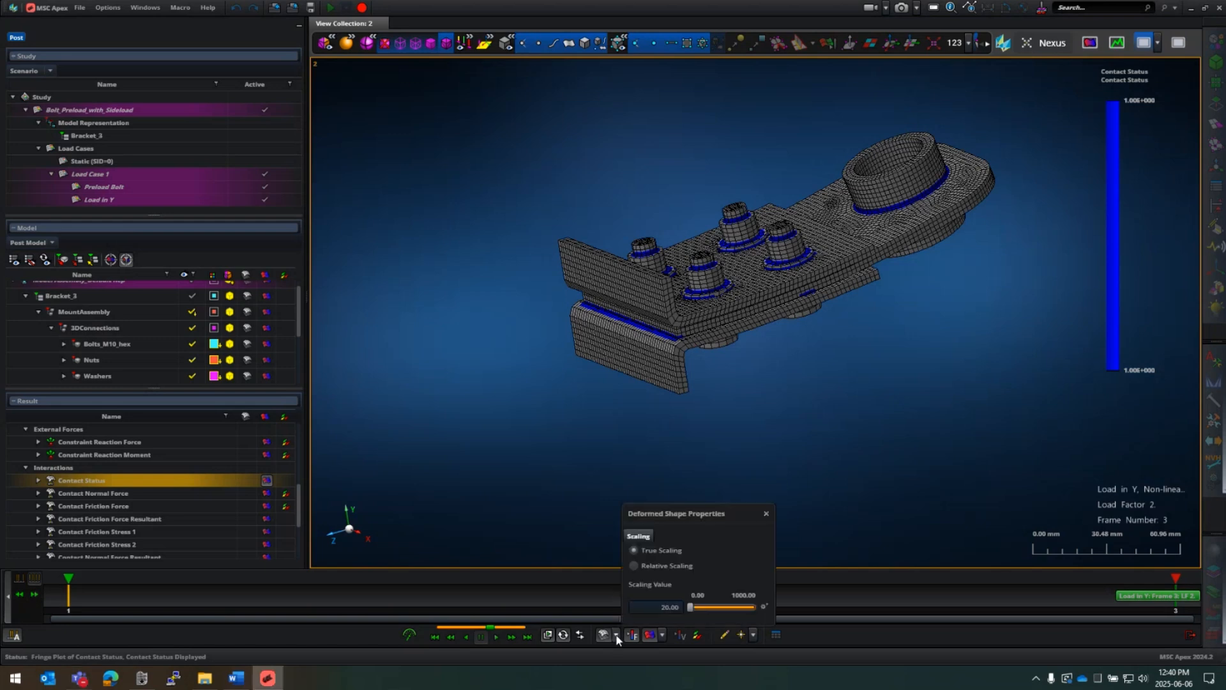
click(654, 607)
text(1)
key(Return)
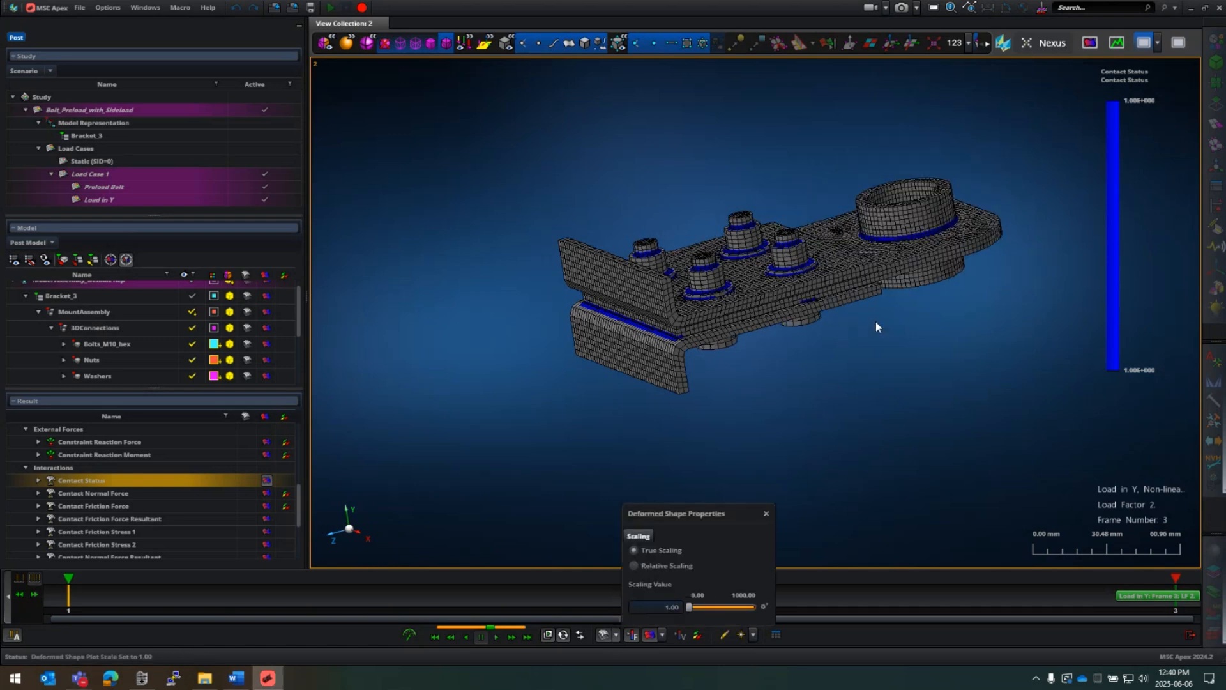
scroll(828, 311, up, 10)
scroll(844, 312, down, 8)
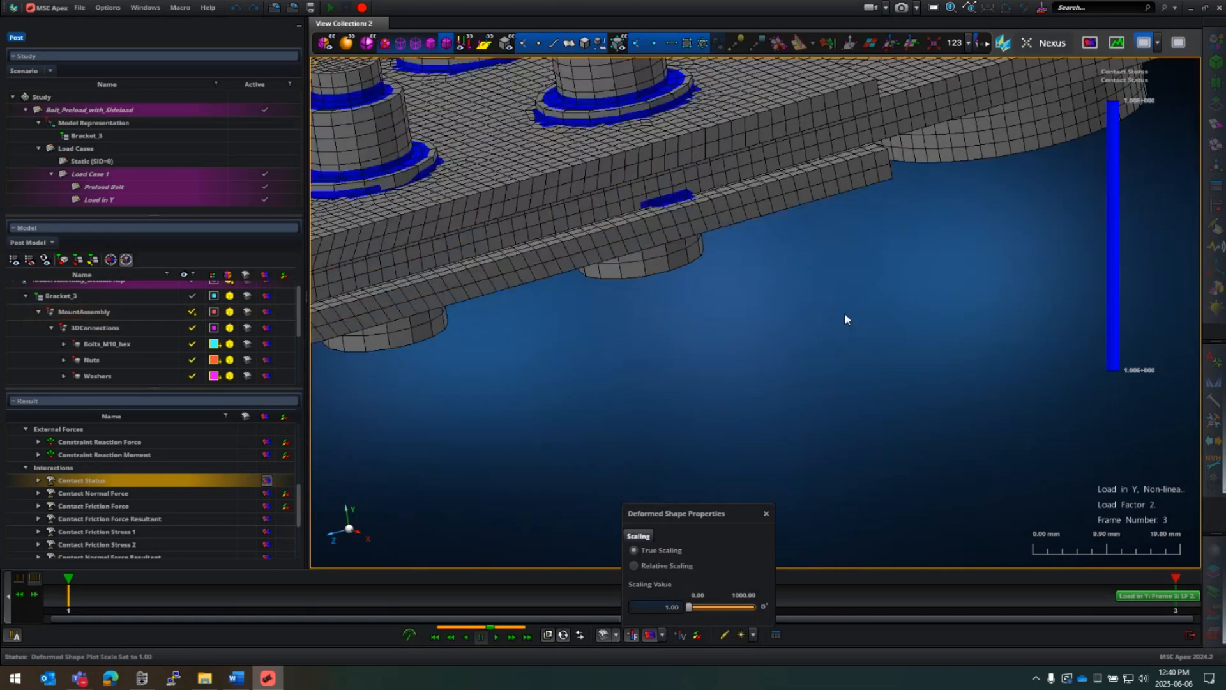
scroll(844, 316, down, 3)
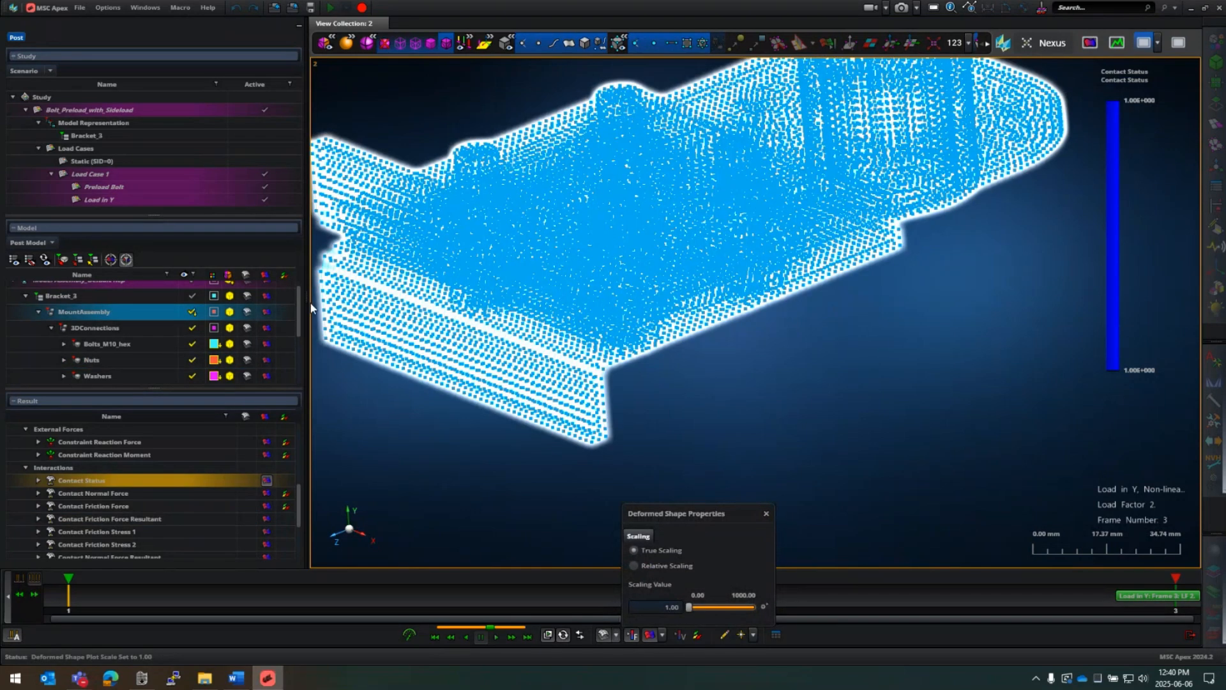
Step: Hide the whole MountAssembly, show only the Bracket part and inspect its contact status around the bolt holes
scroll(88, 329, down, 2)
scroll(89, 328, up, 1)
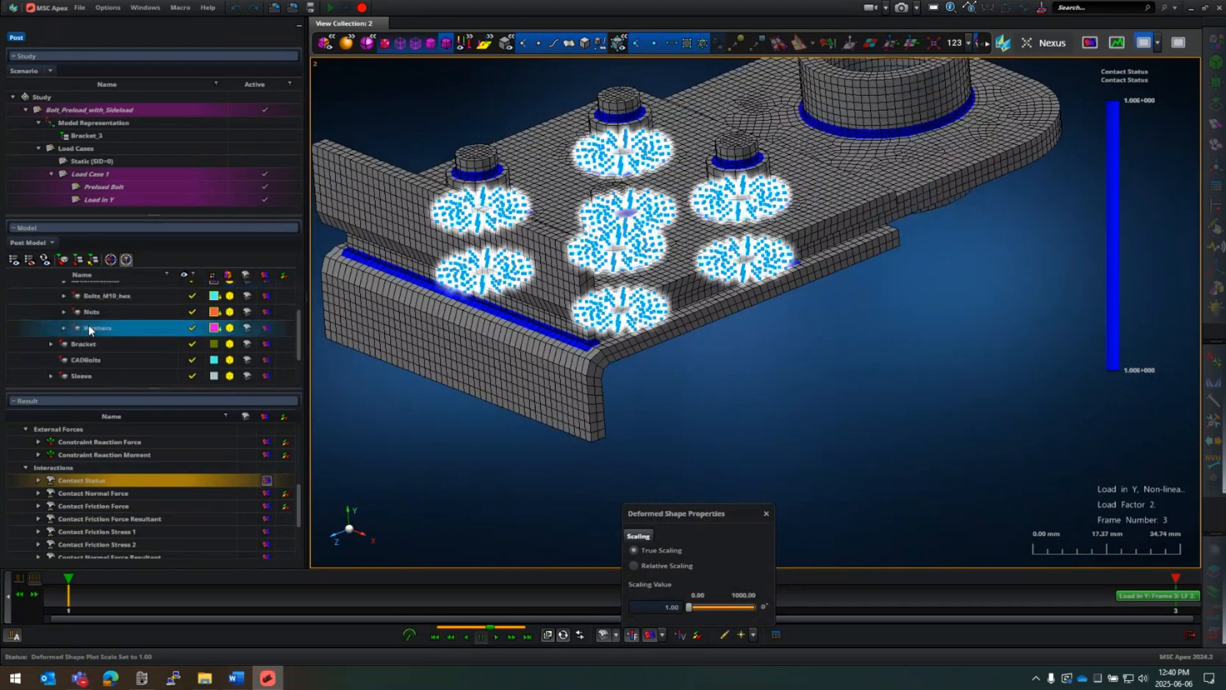
scroll(88, 327, up, 1)
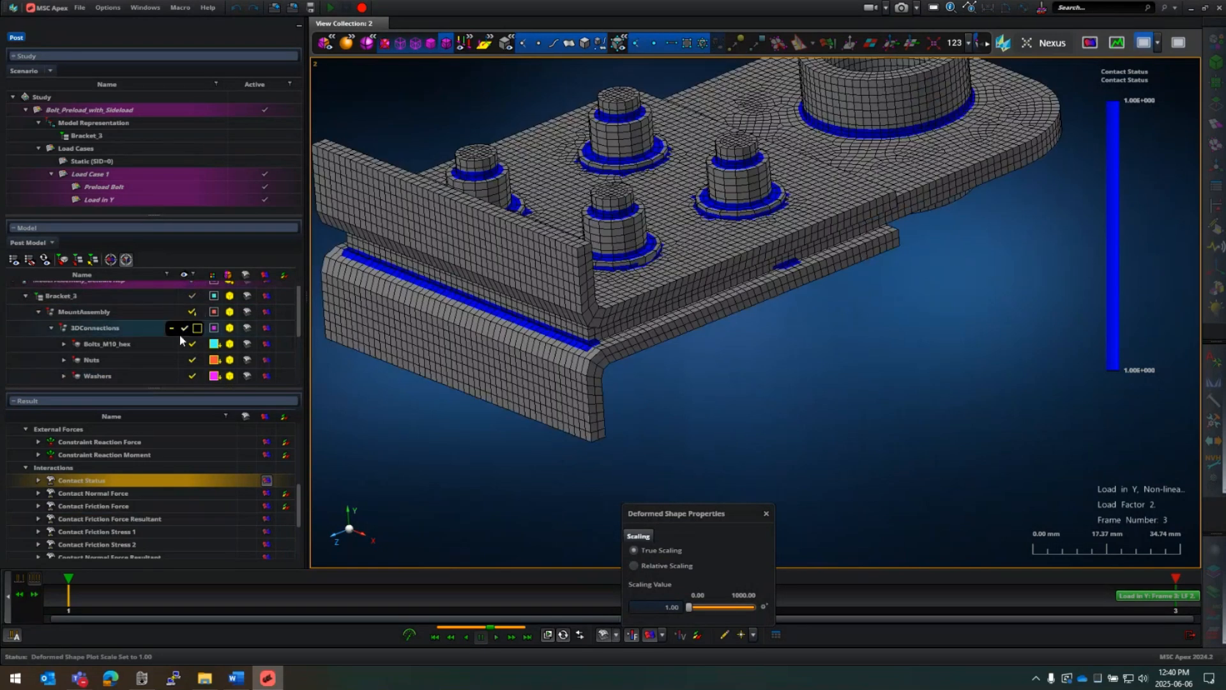
click(196, 310)
scroll(153, 362, down, 1)
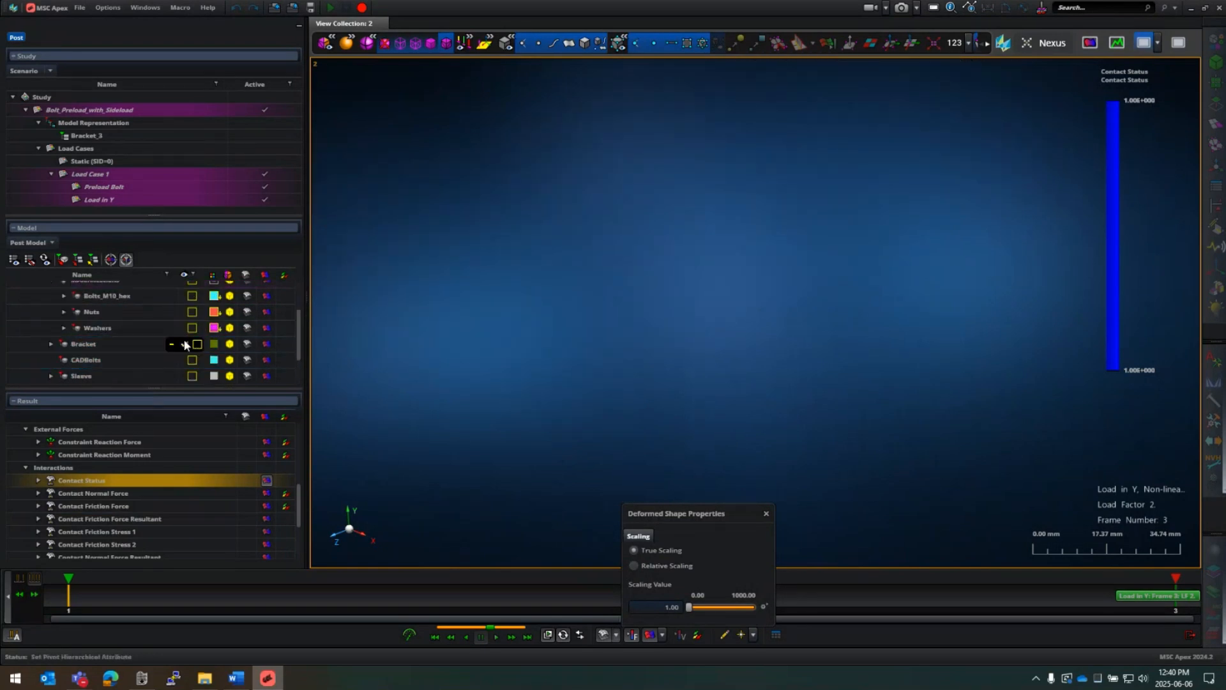
click(184, 345)
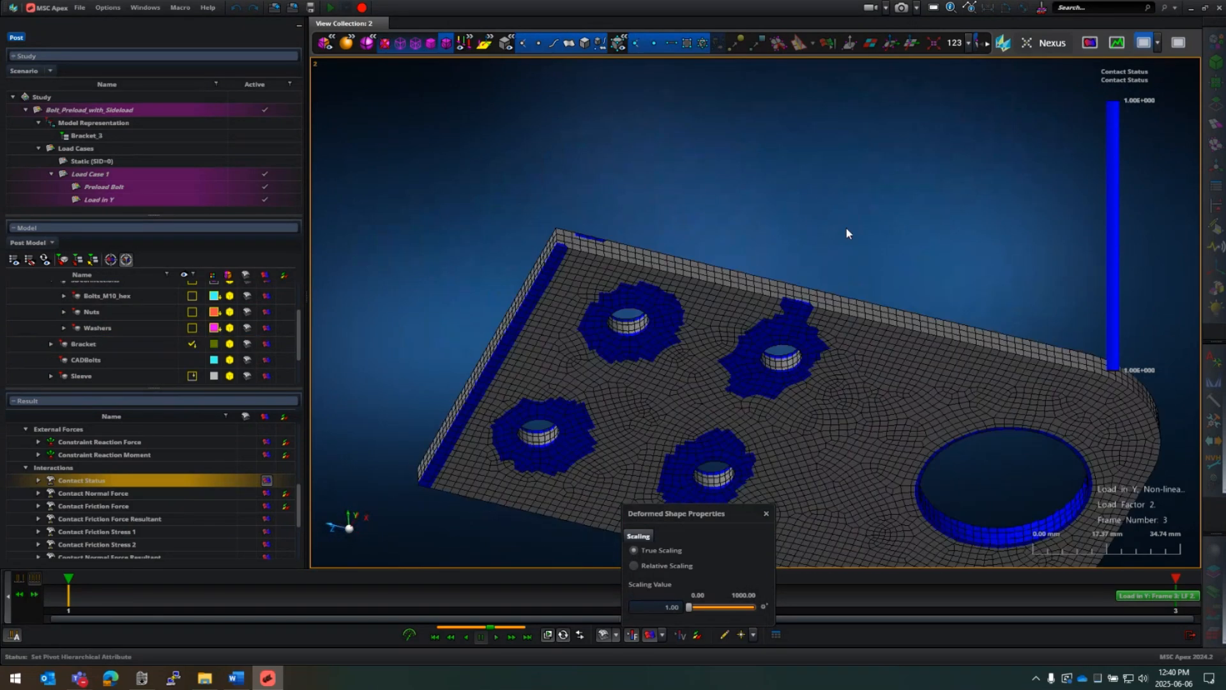
middle_drag(847, 229, 847, 253)
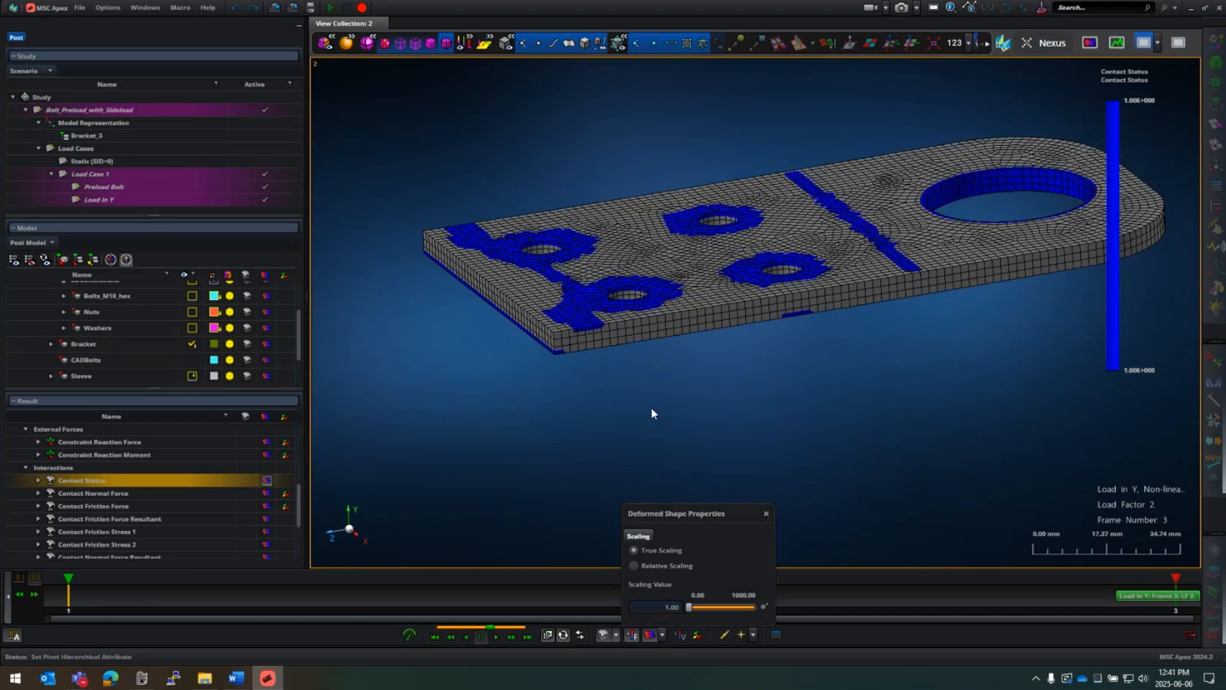
right_click(732, 405)
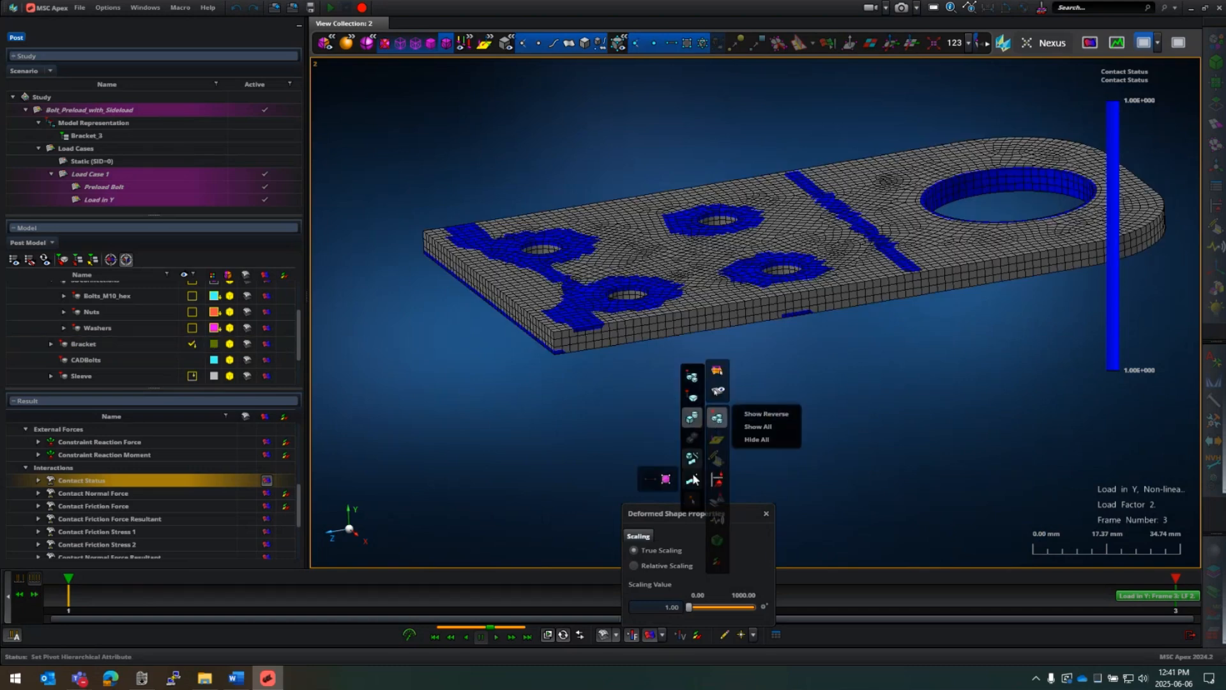
mouse_move(692, 458)
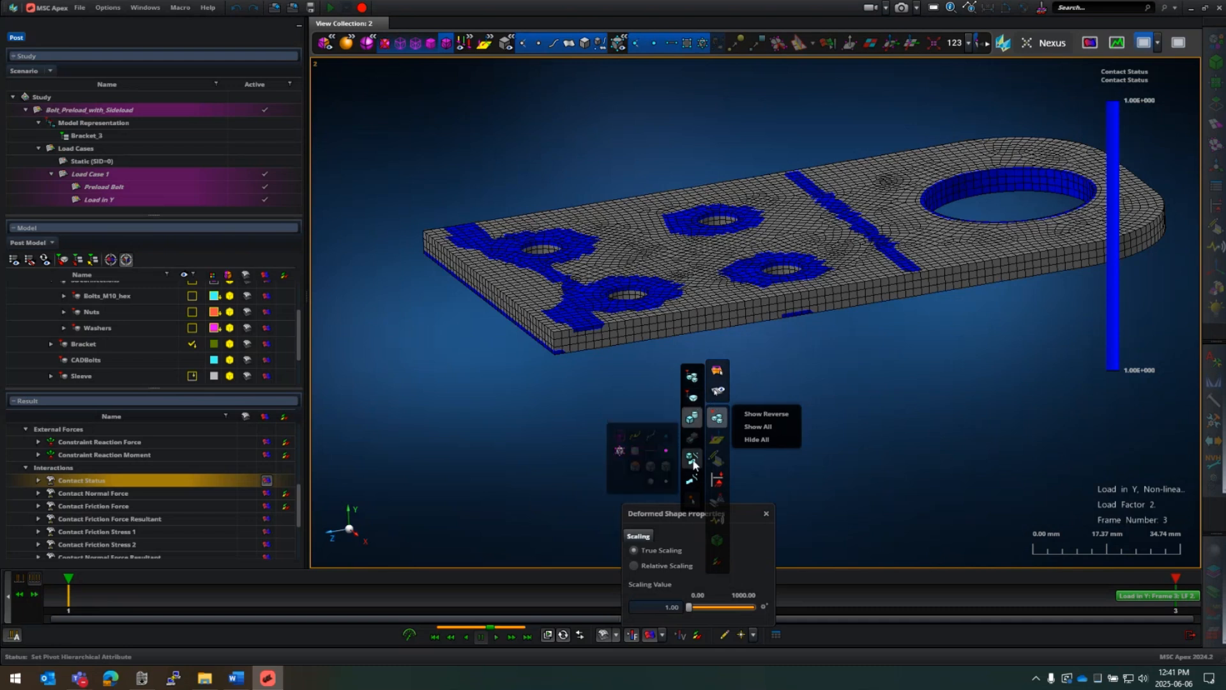
mouse_move(694, 481)
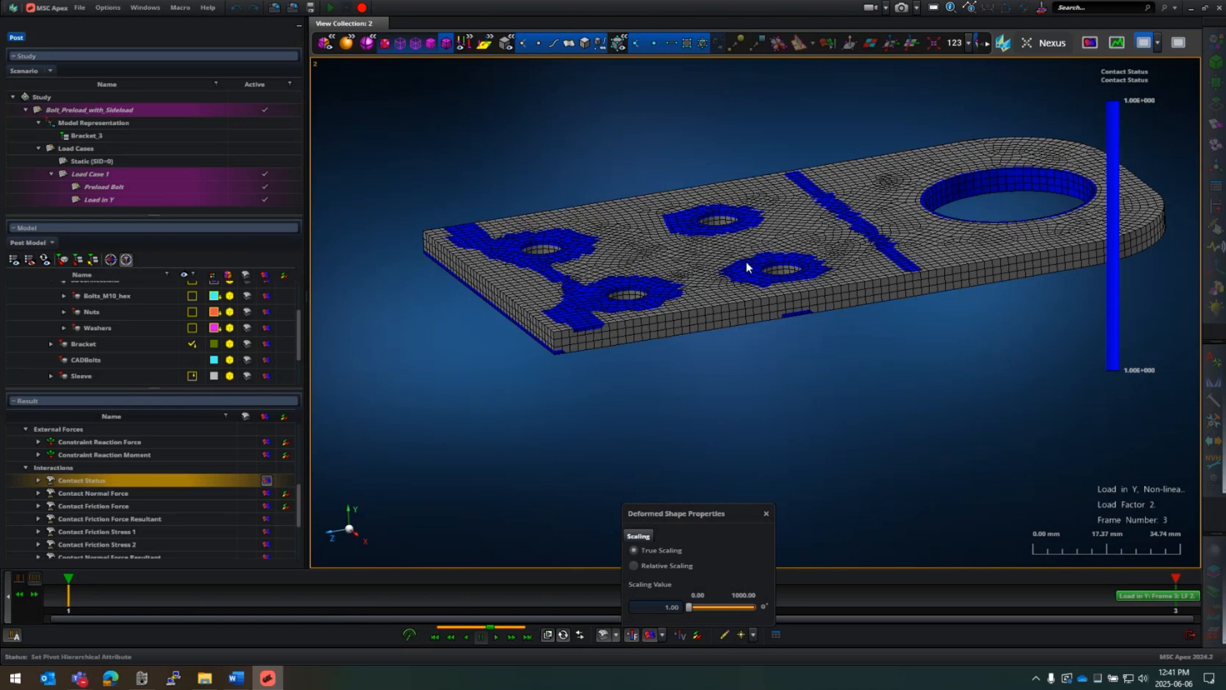
Step: Check the bracket's contact status from below and above, and show the Sleeve part together with it
middle_drag(808, 385, 805, 362)
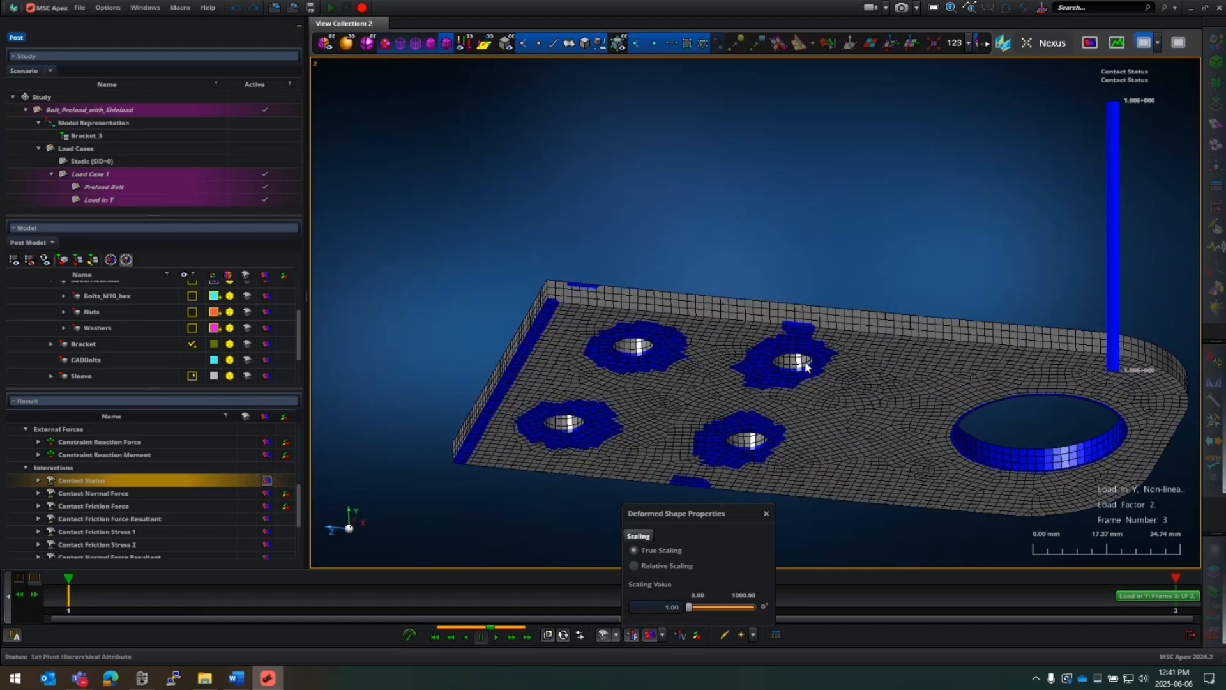
scroll(805, 362, down, 3)
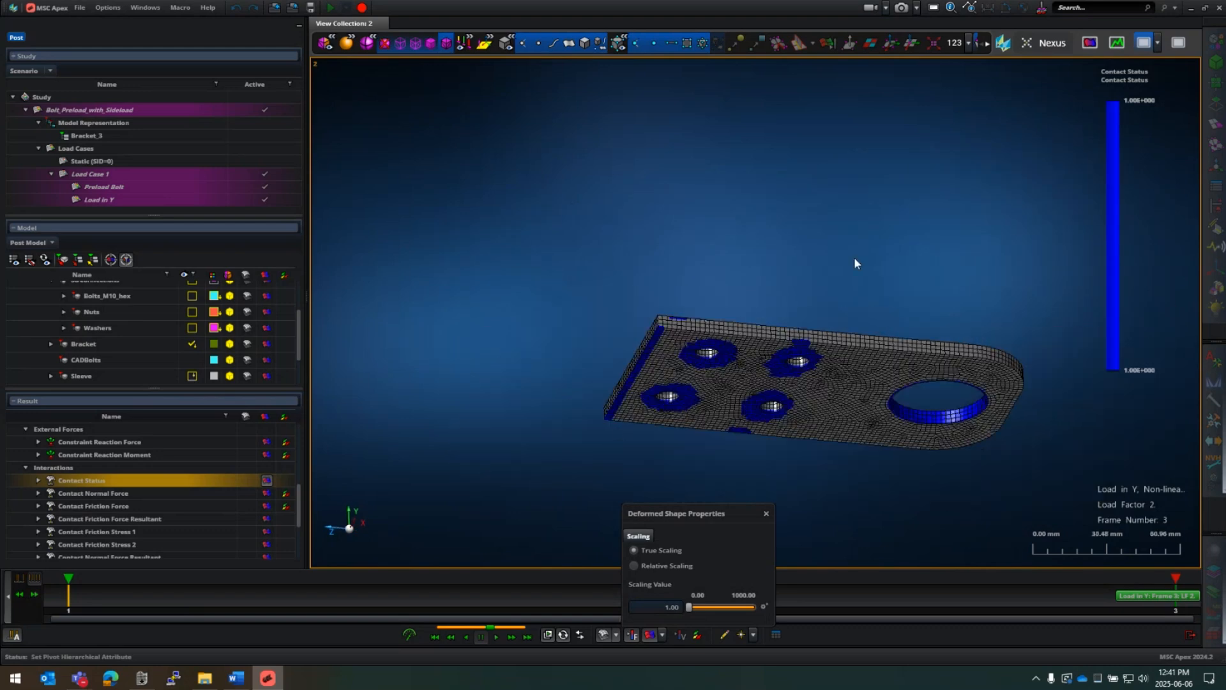
middle_drag(854, 257, 858, 282)
scroll(718, 198, down, 3)
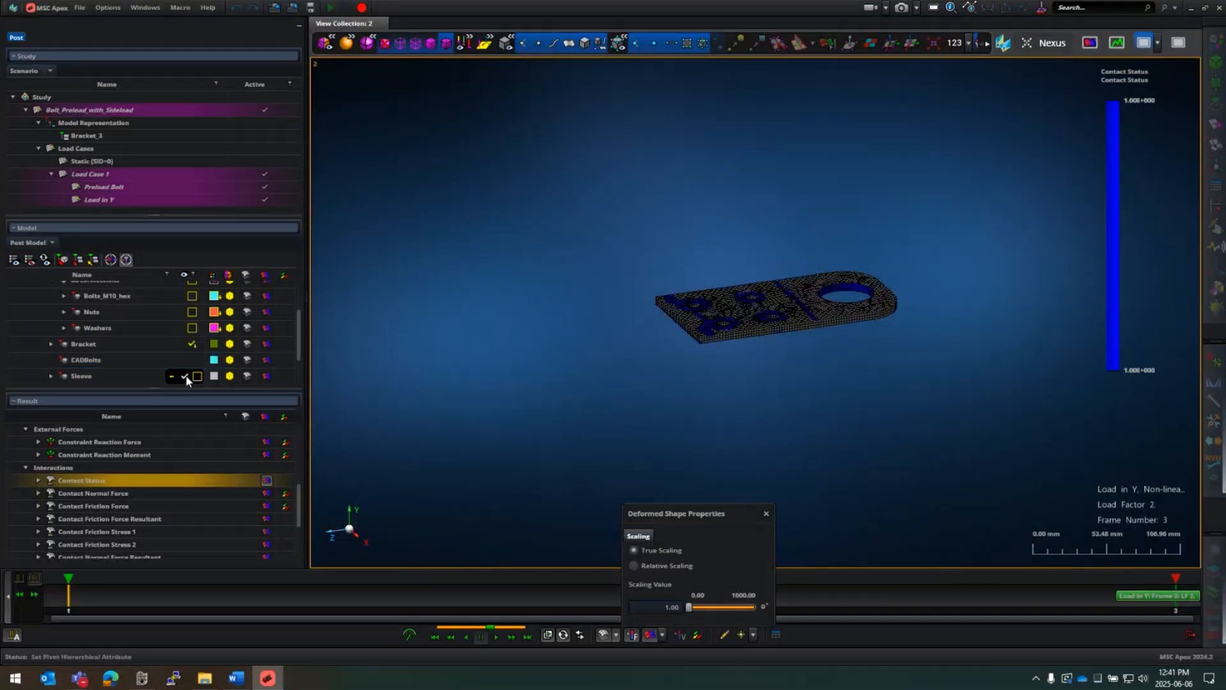
click(185, 378)
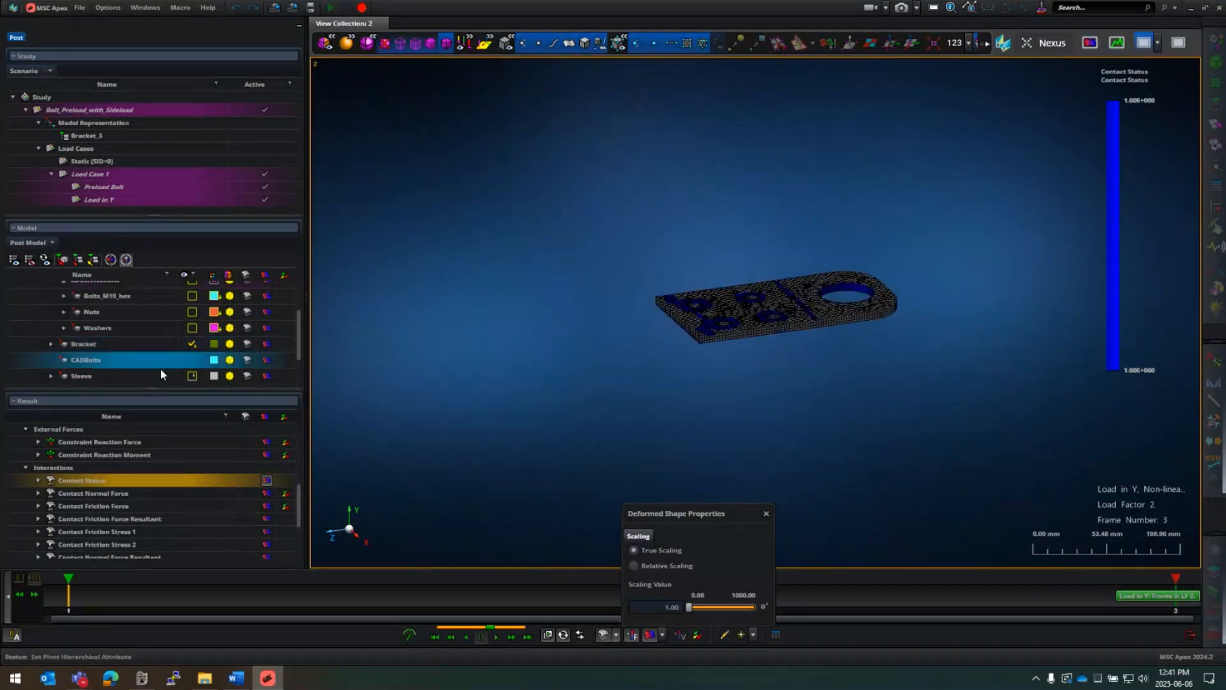
click(184, 377)
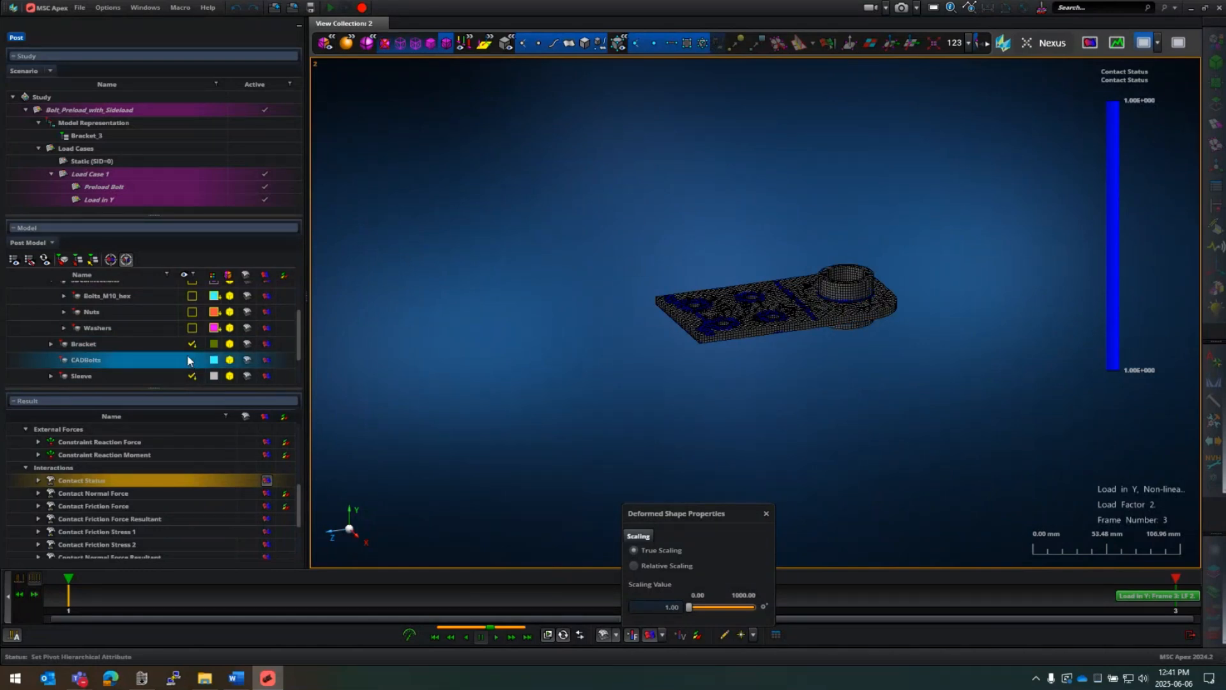
mouse_move(171, 330)
Step: Show the Suppport part together with the bracket, hide the sleeve and view the contact areas around the holes
scroll(118, 296, up, 2)
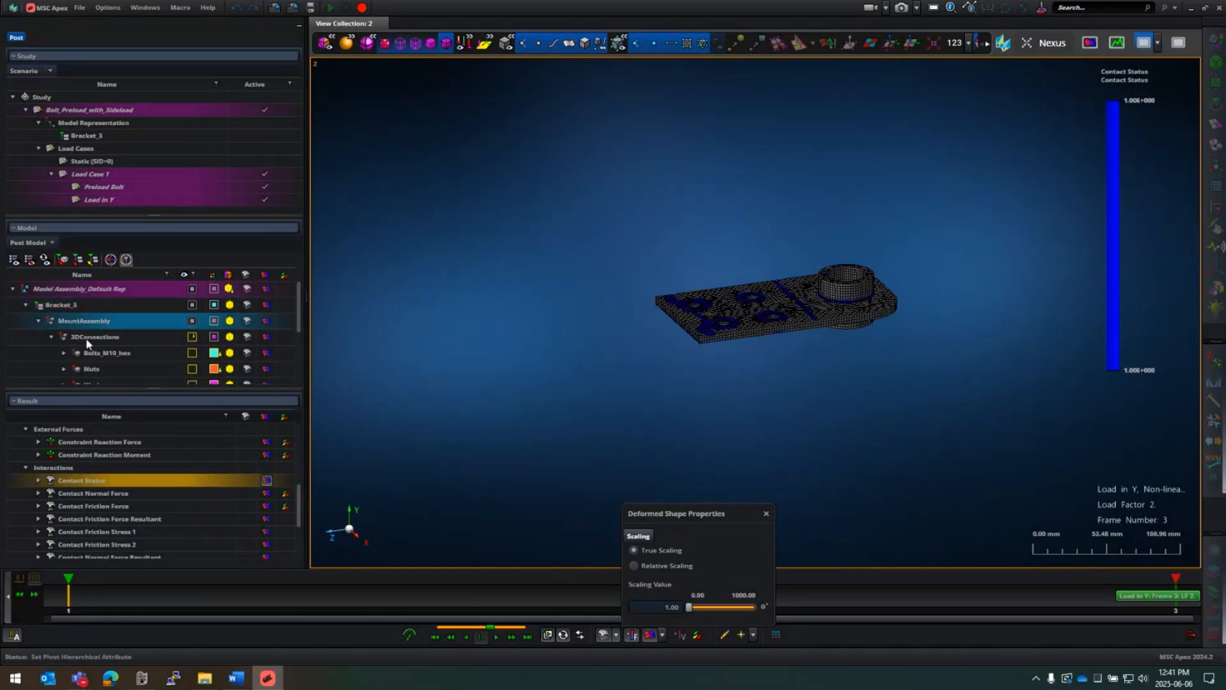
click(51, 337)
scroll(145, 328, down, 2)
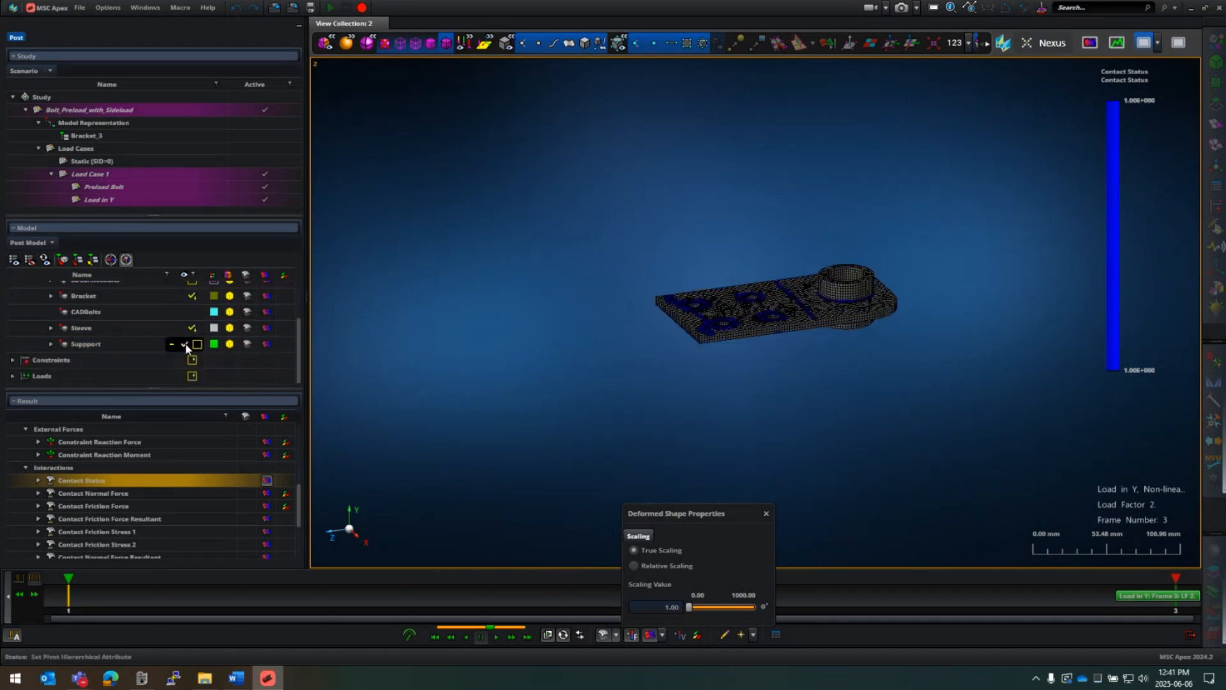
click(185, 344)
click(198, 329)
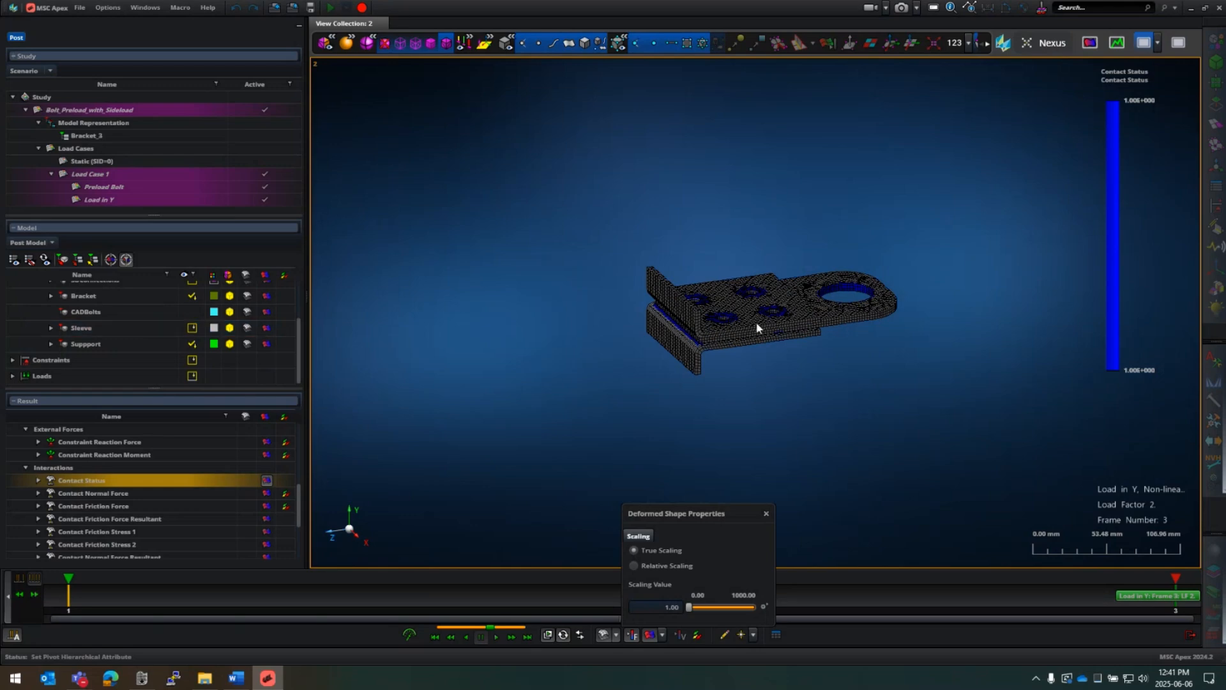
scroll(761, 312, up, 4)
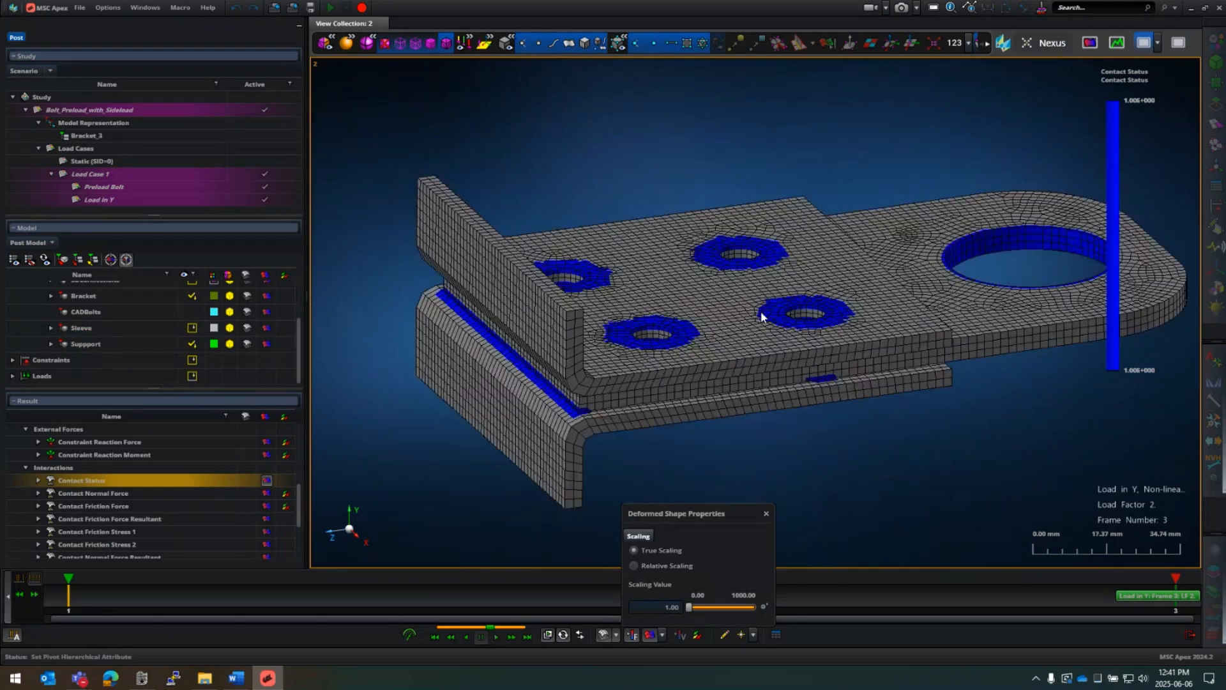
scroll(761, 312, down, 2)
middle_drag(761, 312, 760, 298)
scroll(193, 323, up, 1)
Step: Hide the bracket so only the support plates remain, and inspect the contact status on their inner and outer faces
mouse_move(201, 333)
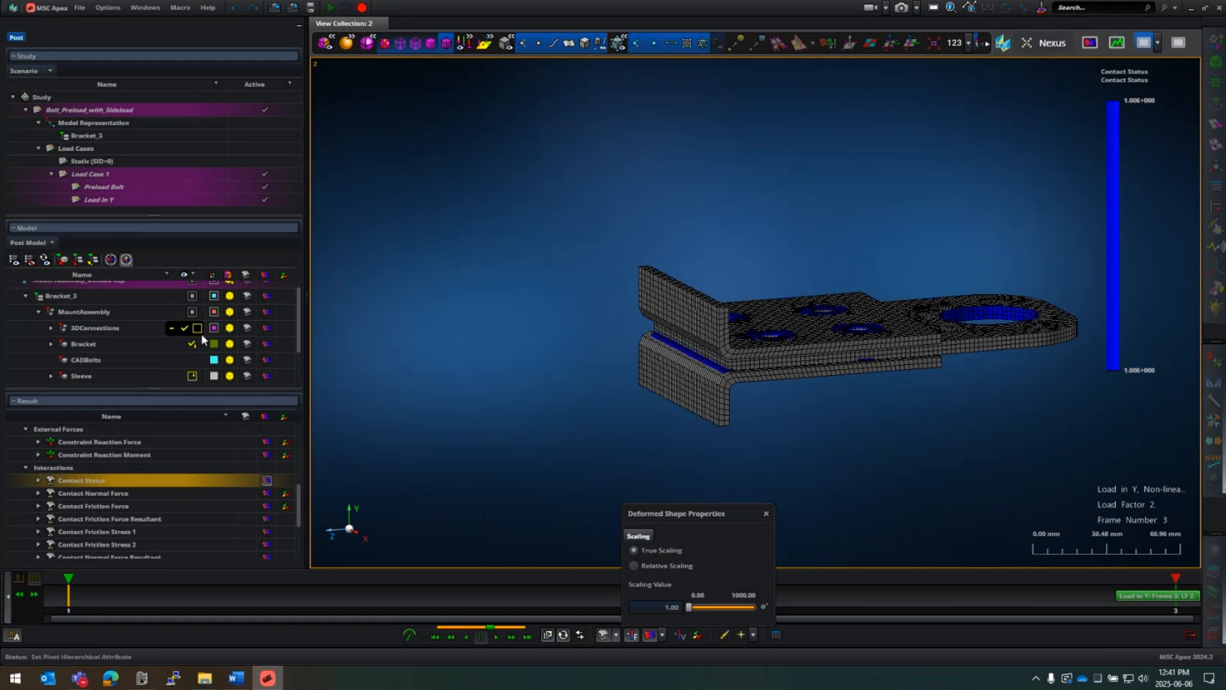
click(197, 327)
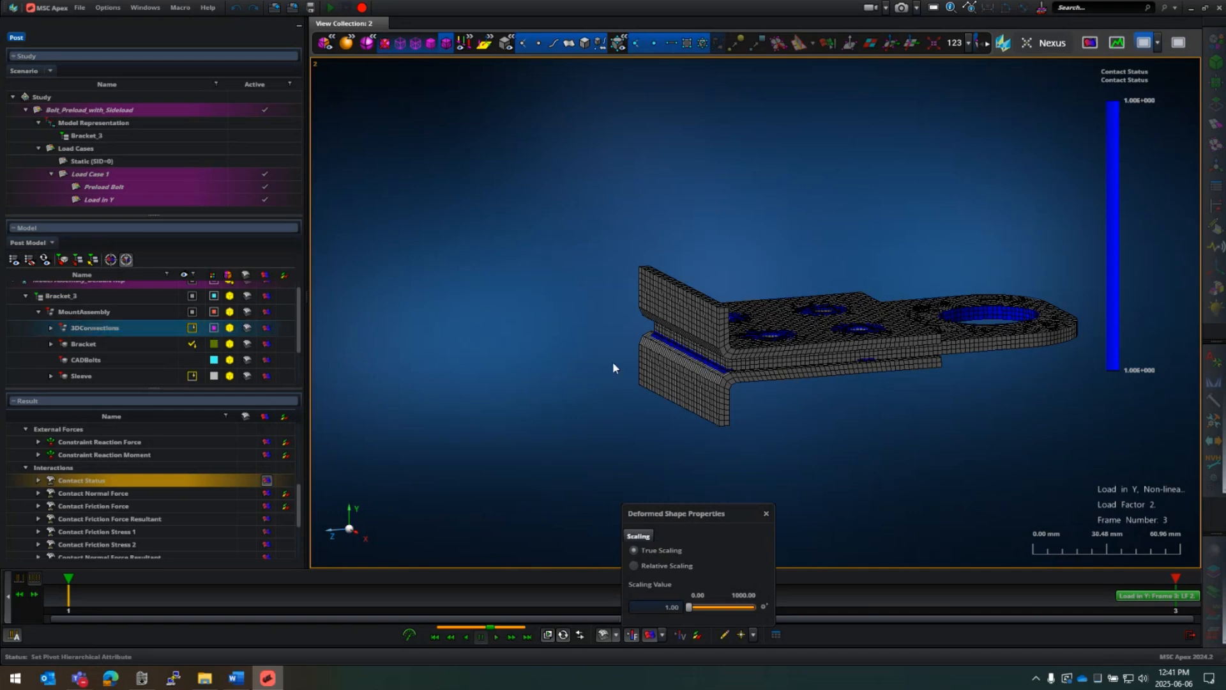
click(198, 346)
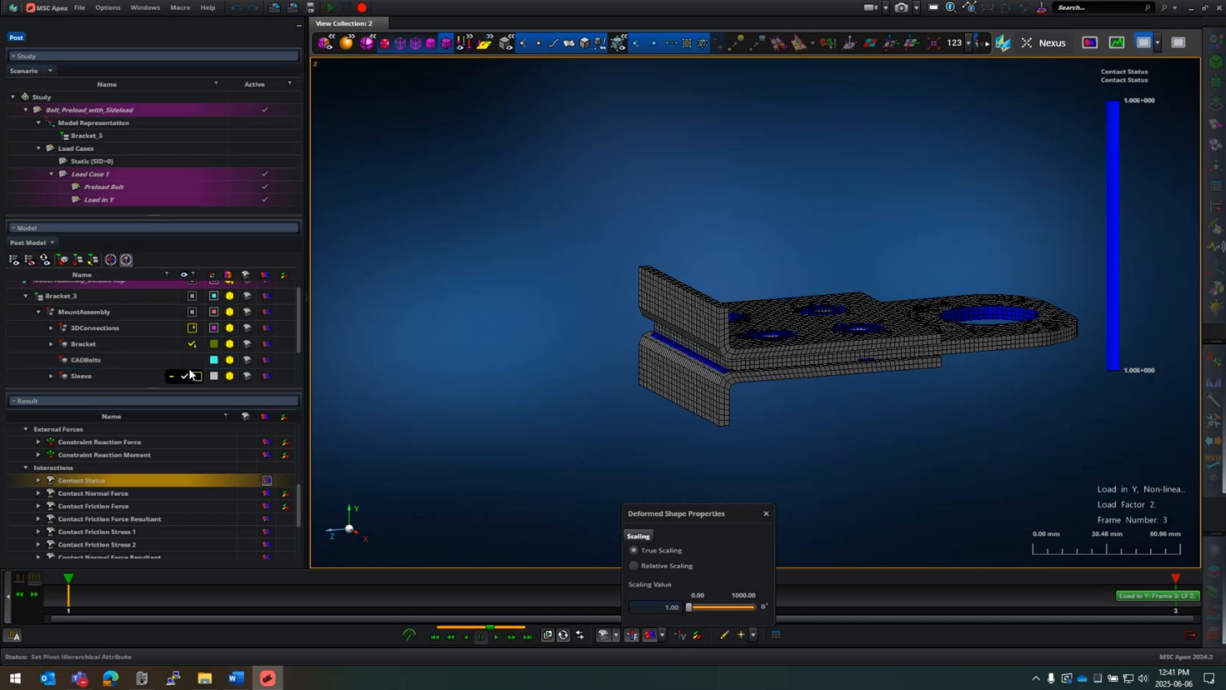
mouse_move(198, 377)
middle_drag(595, 400, 593, 396)
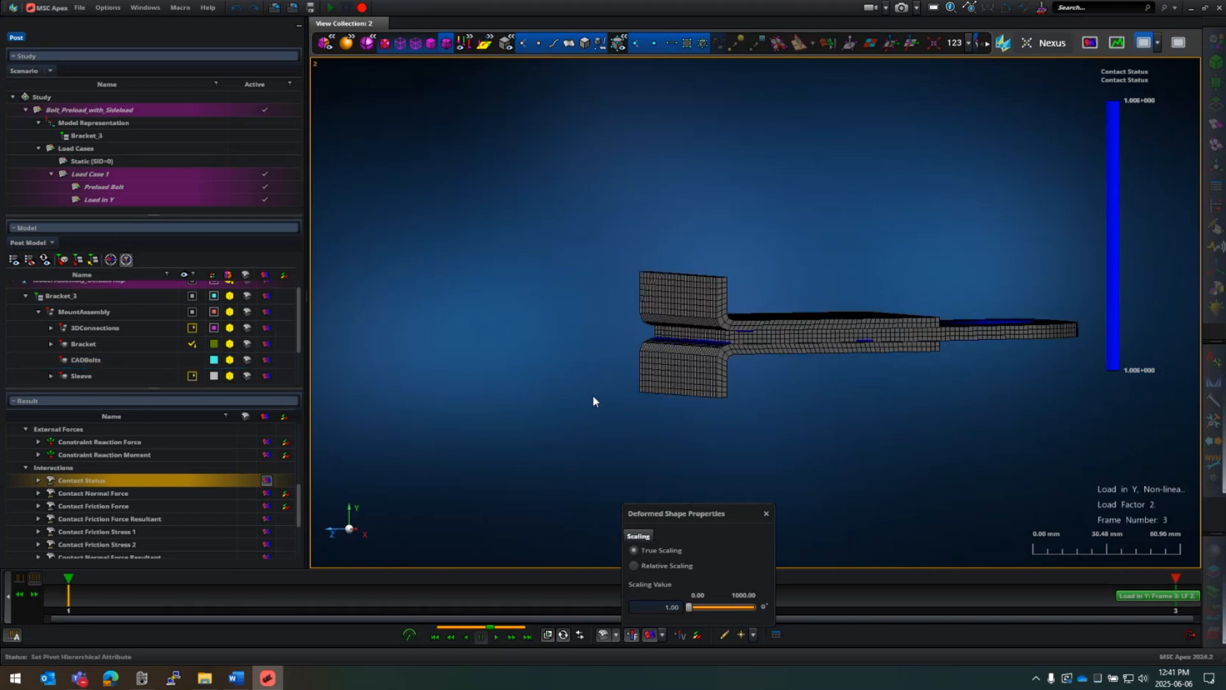
mouse_move(198, 344)
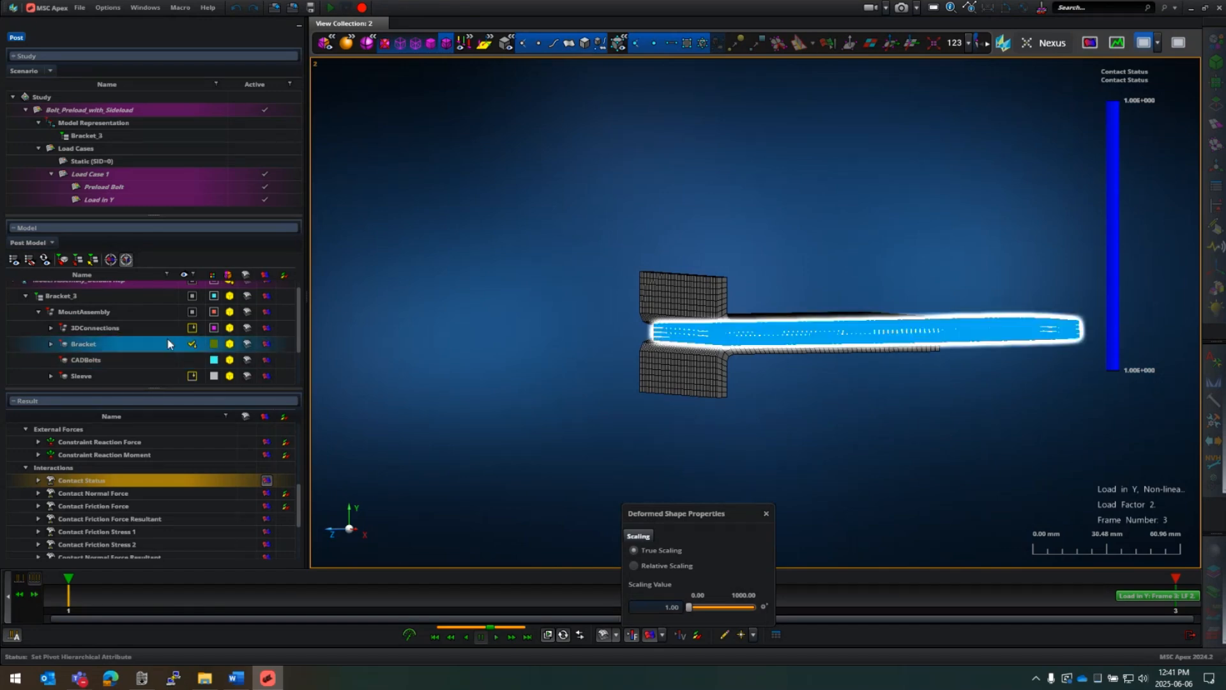
middle_drag(693, 354, 910, 354)
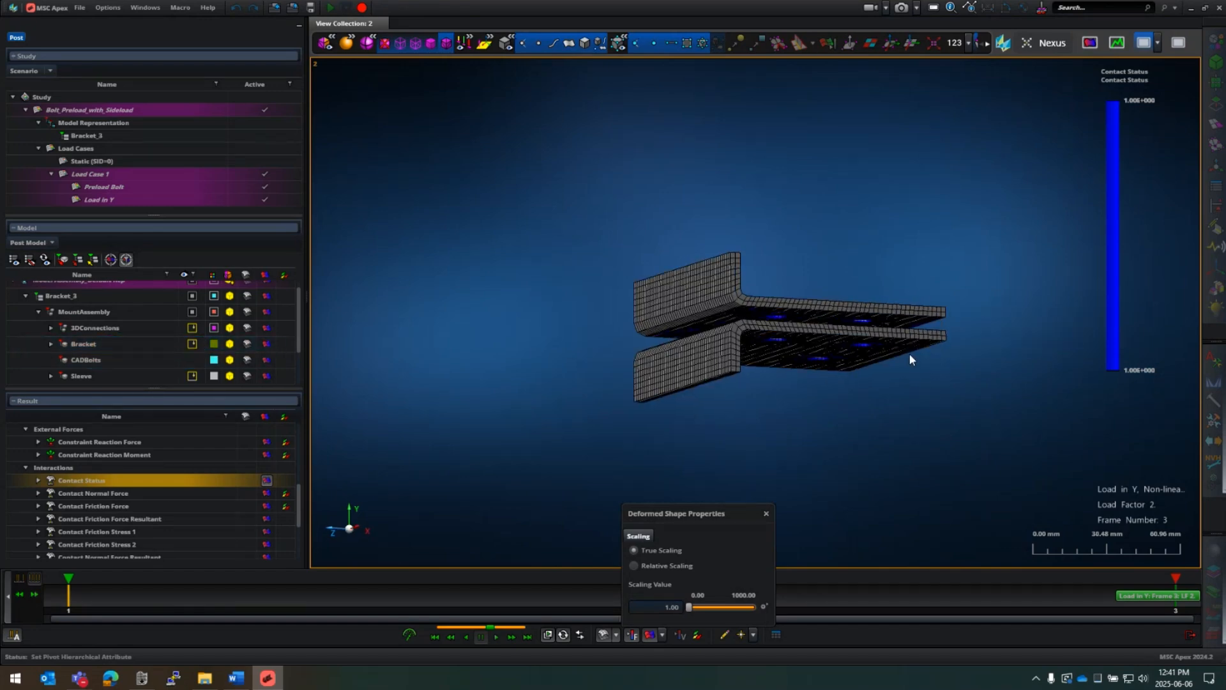
scroll(883, 310, up, 5)
scroll(881, 294, down, 4)
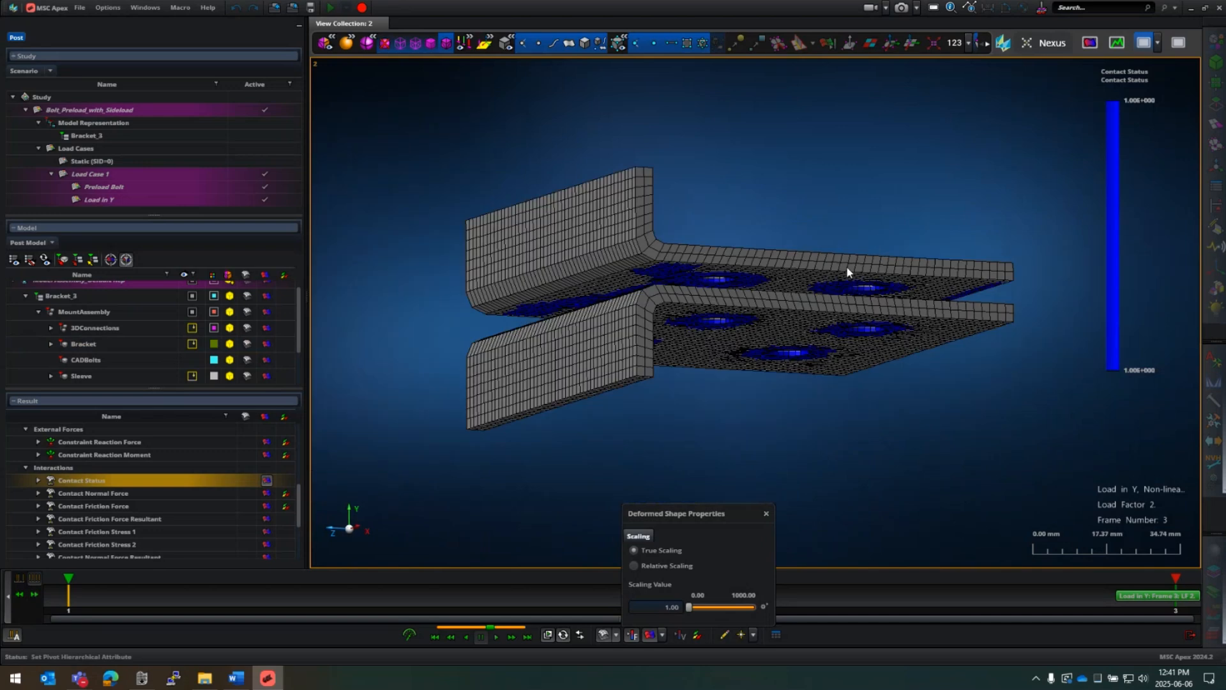
middle_drag(847, 269, 651, 320)
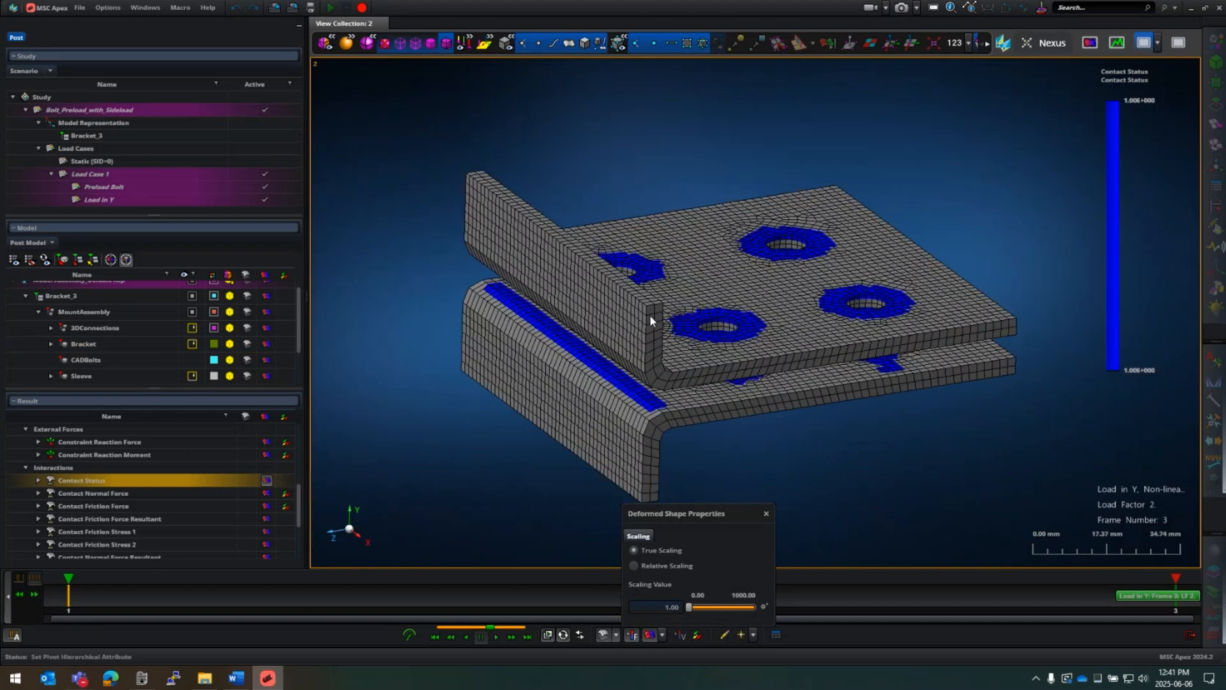
Step: Isolate the sleeve to view its contact status, and return to displaying only the bracket
right_click(84, 381)
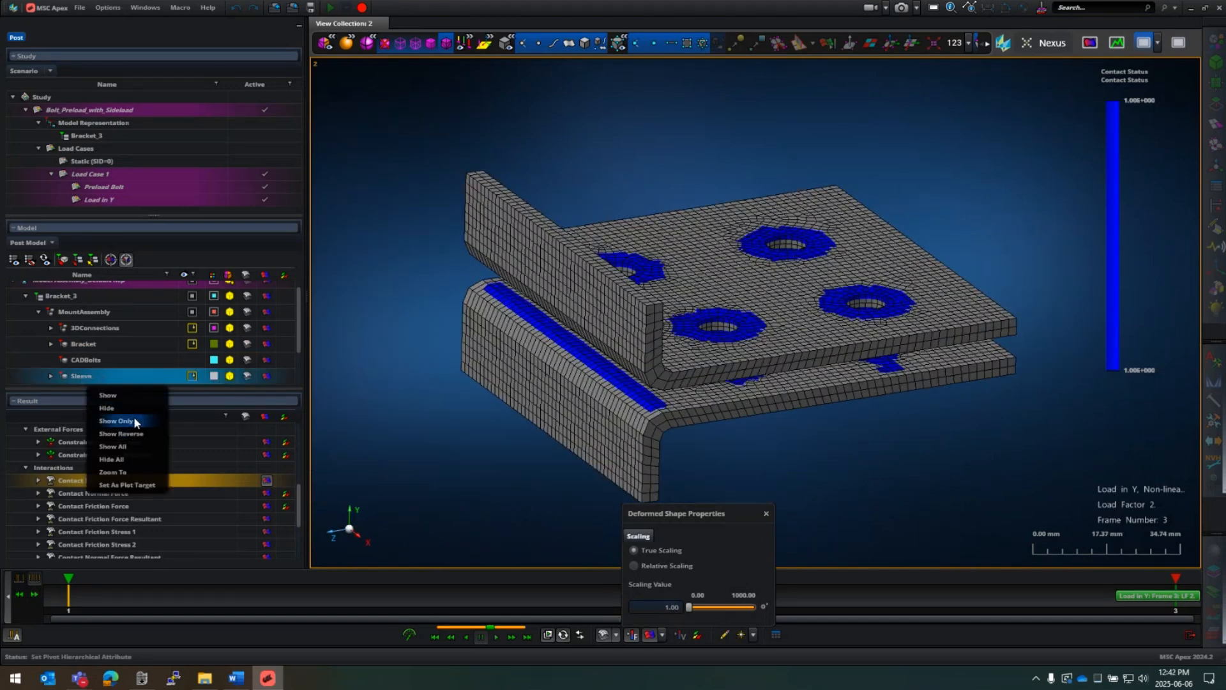
click(121, 434)
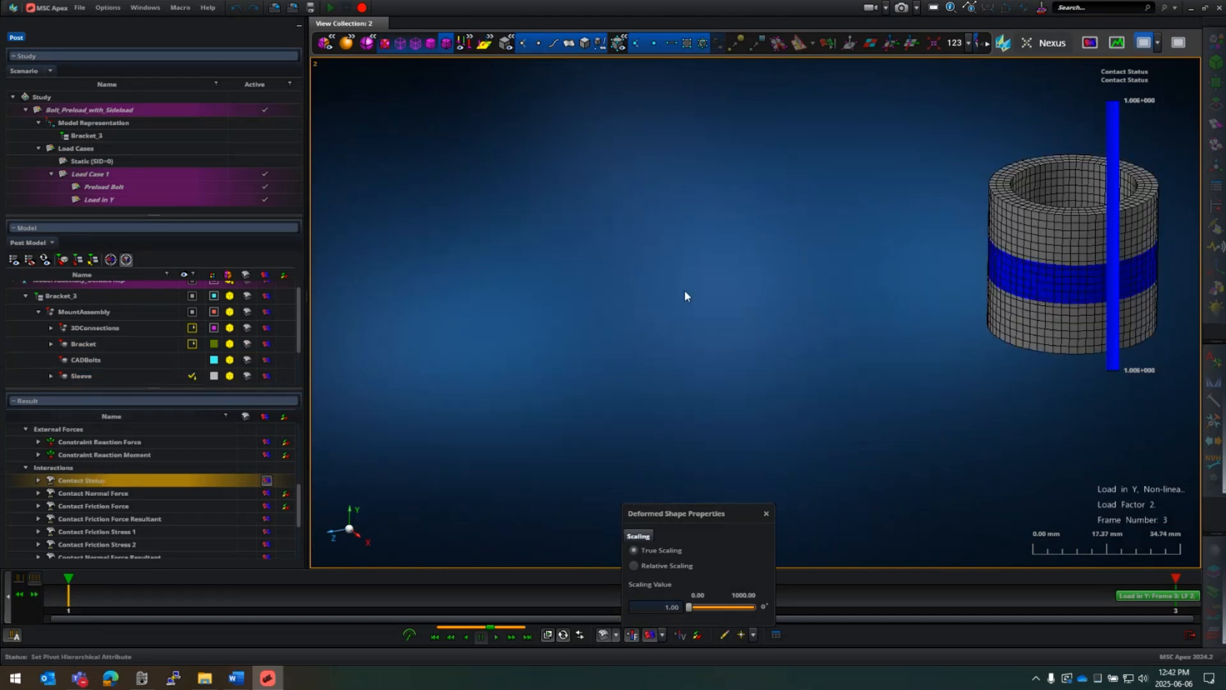
right_click(92, 351)
click(131, 388)
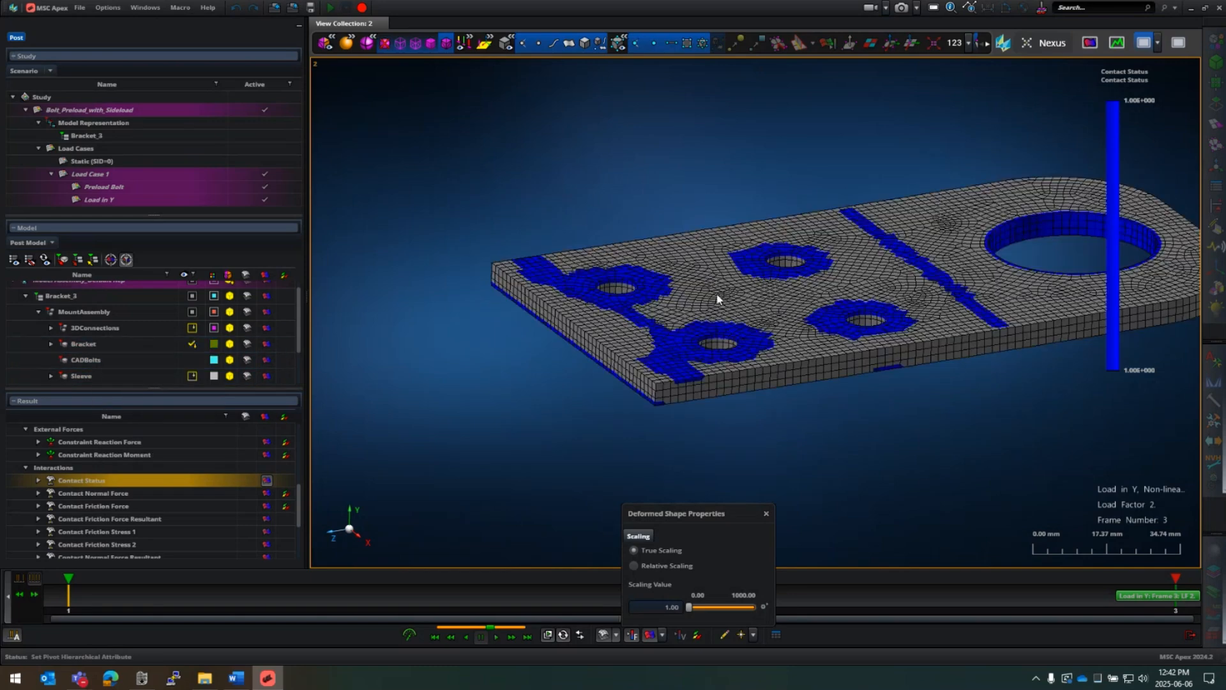
scroll(718, 299, down, 3)
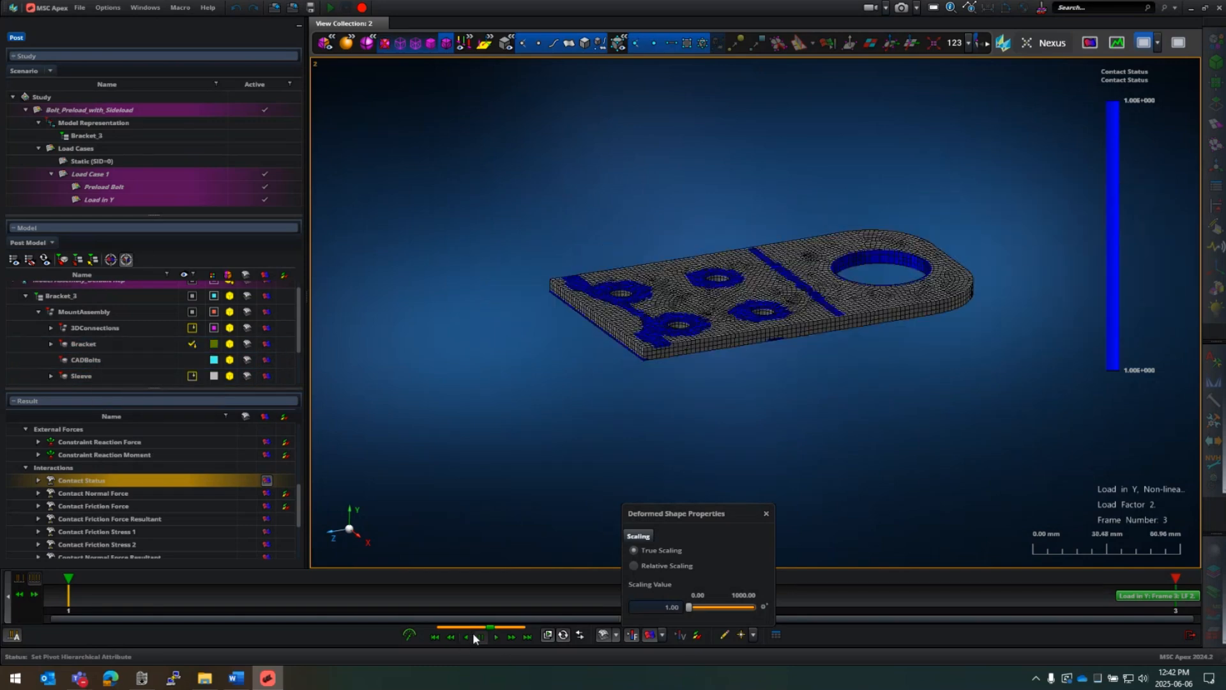
Step: Step the results back to the Preload Bolt frame and inspect the bracket's contact status at the holes and corners
click(454, 635)
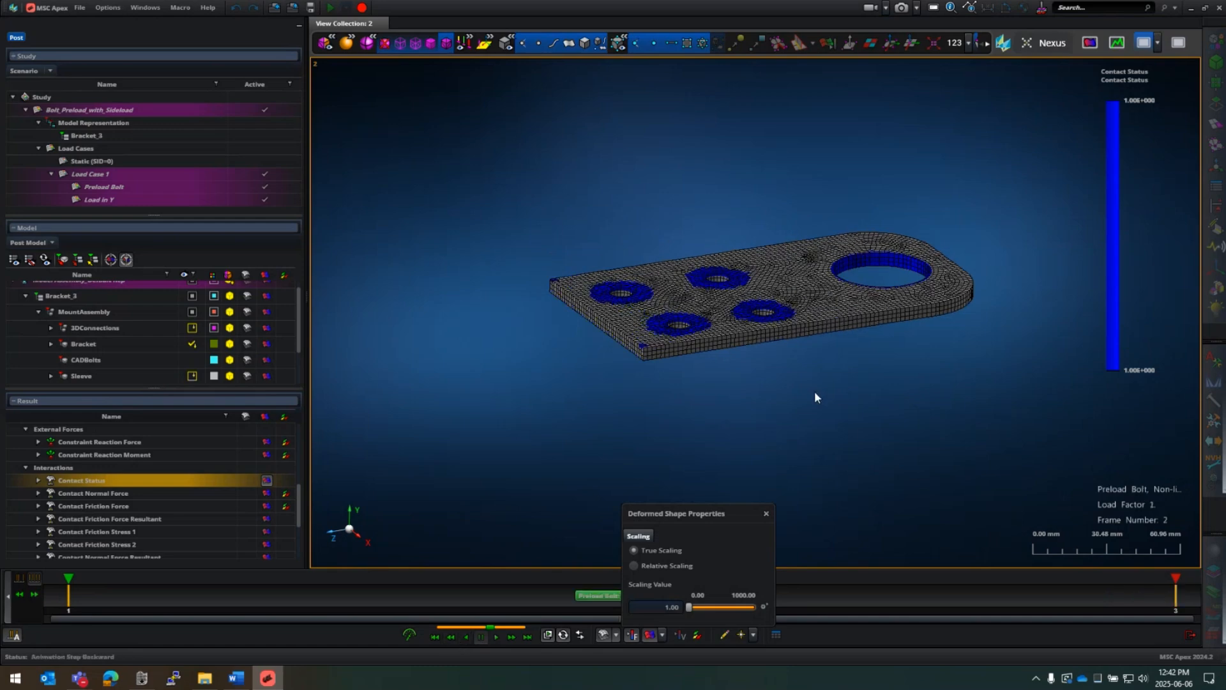
mouse_move(814, 391)
middle_down()
mouse_move(811, 349)
mouse_move(813, 402)
middle_up()
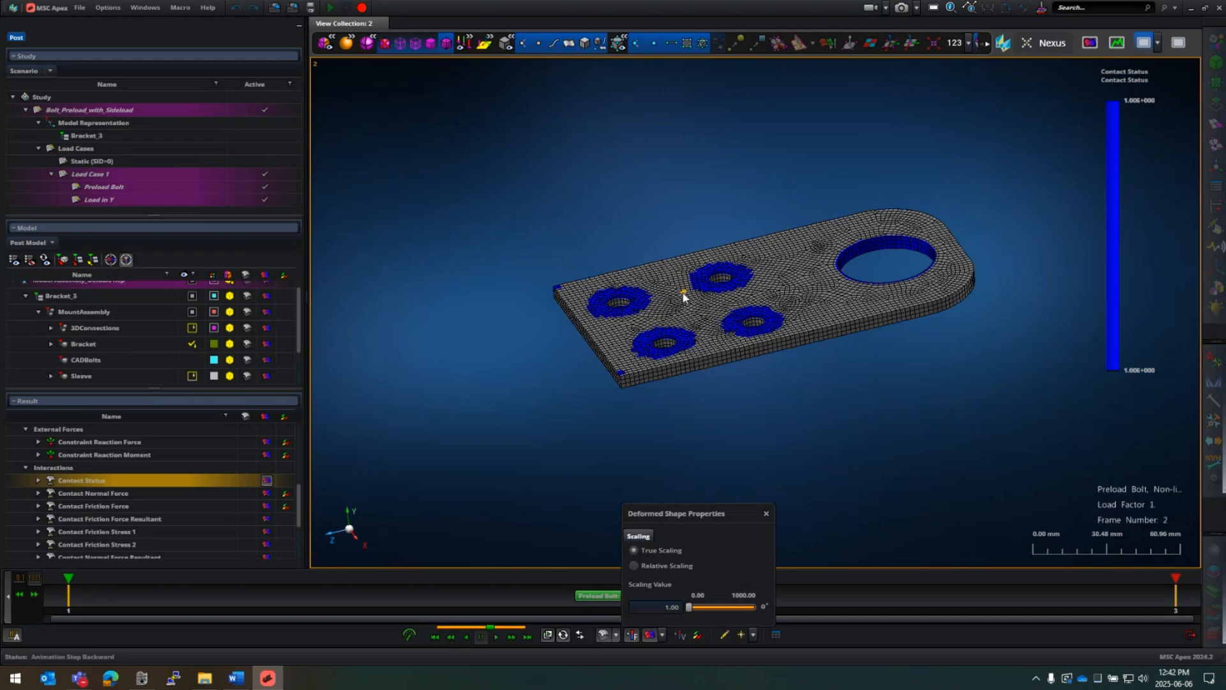
scroll(619, 381, up, 5)
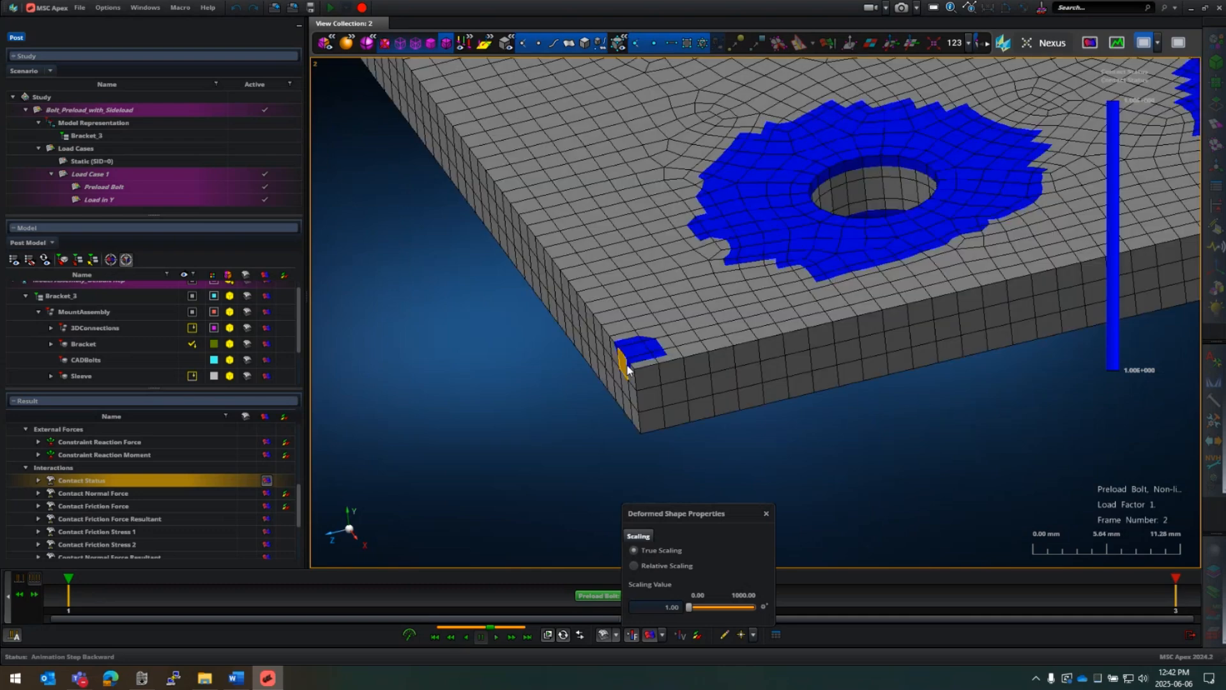
scroll(632, 357, down, 5)
scroll(649, 350, up, 3)
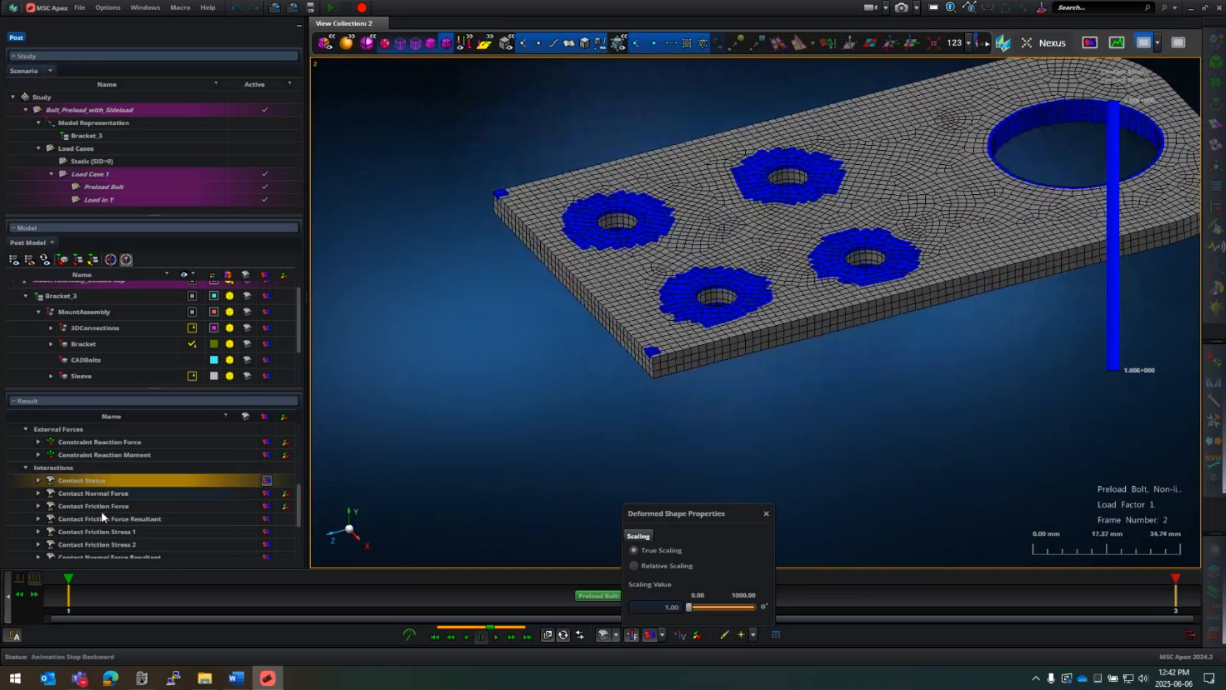
Step: Plot the Contact Friction Stress 1 fringe on the bracket, view the whole part and close the deformed shape properties
scroll(177, 519, down, 1)
click(264, 493)
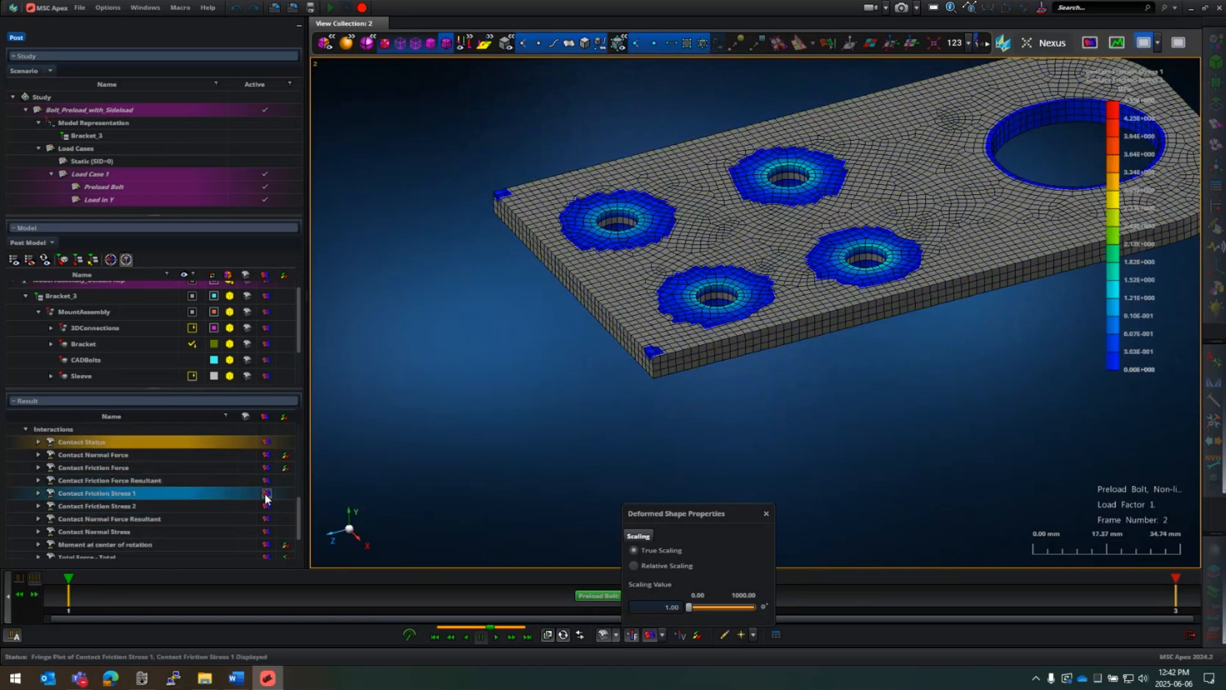
mouse_move(940, 332)
middle_down()
mouse_move(929, 282)
mouse_move(937, 331)
middle_up()
scroll(653, 395, down, 3)
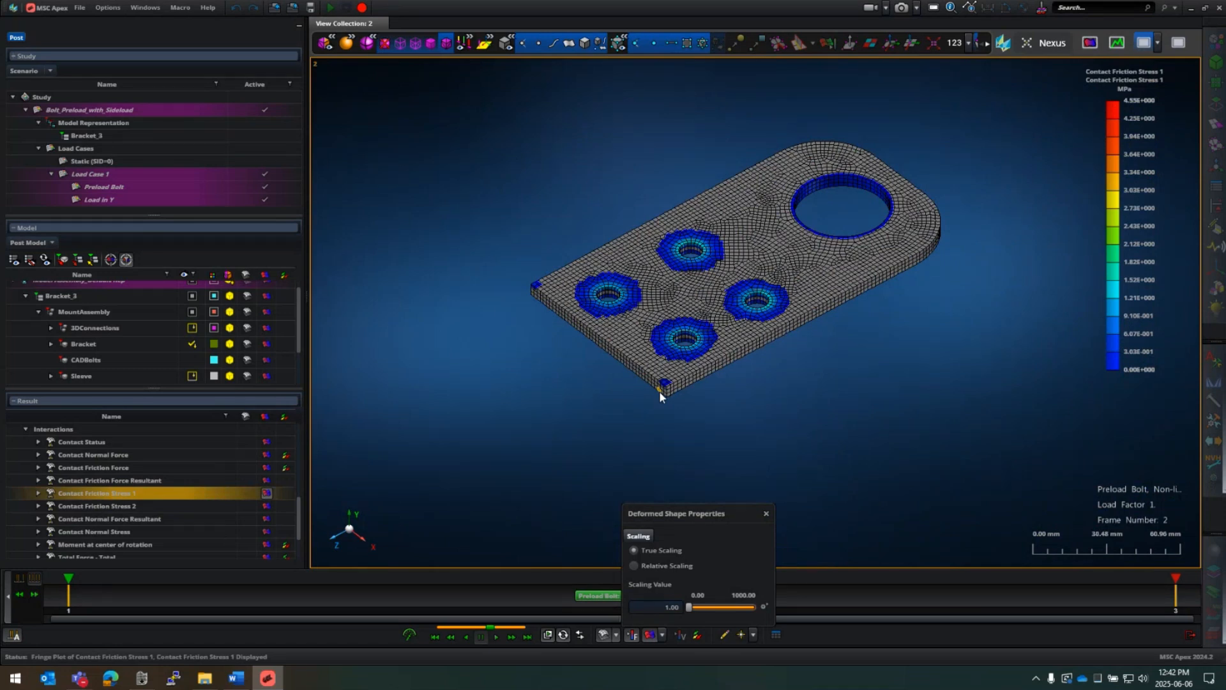
click(766, 514)
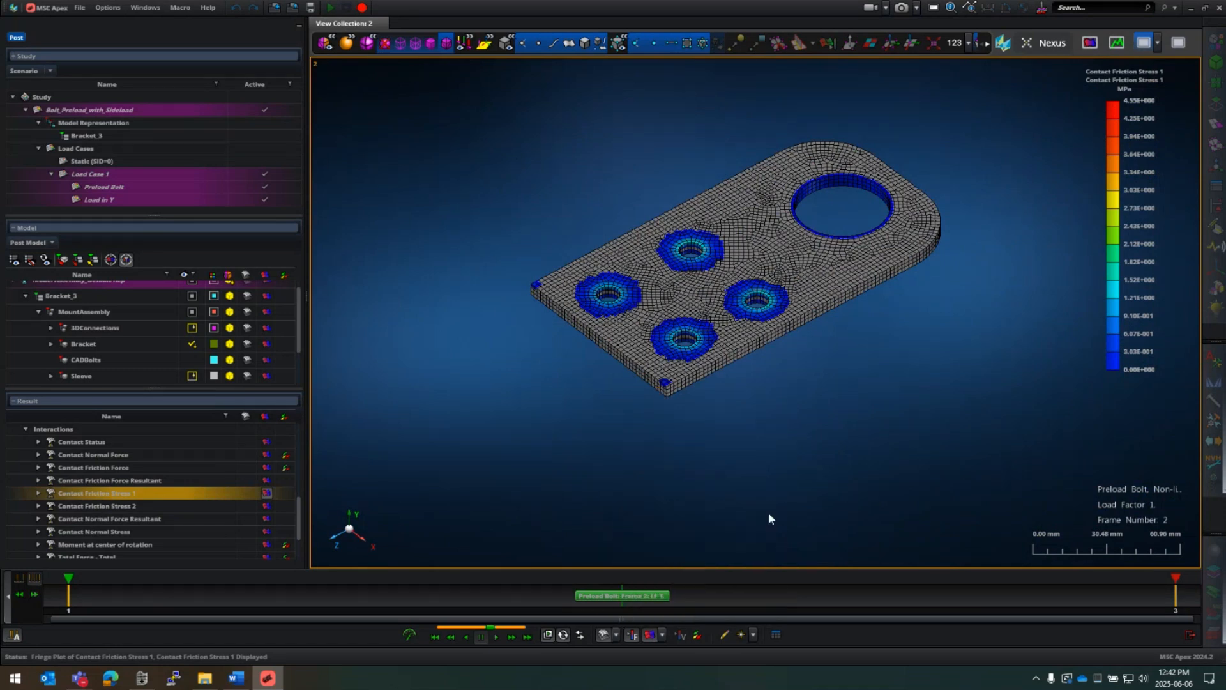